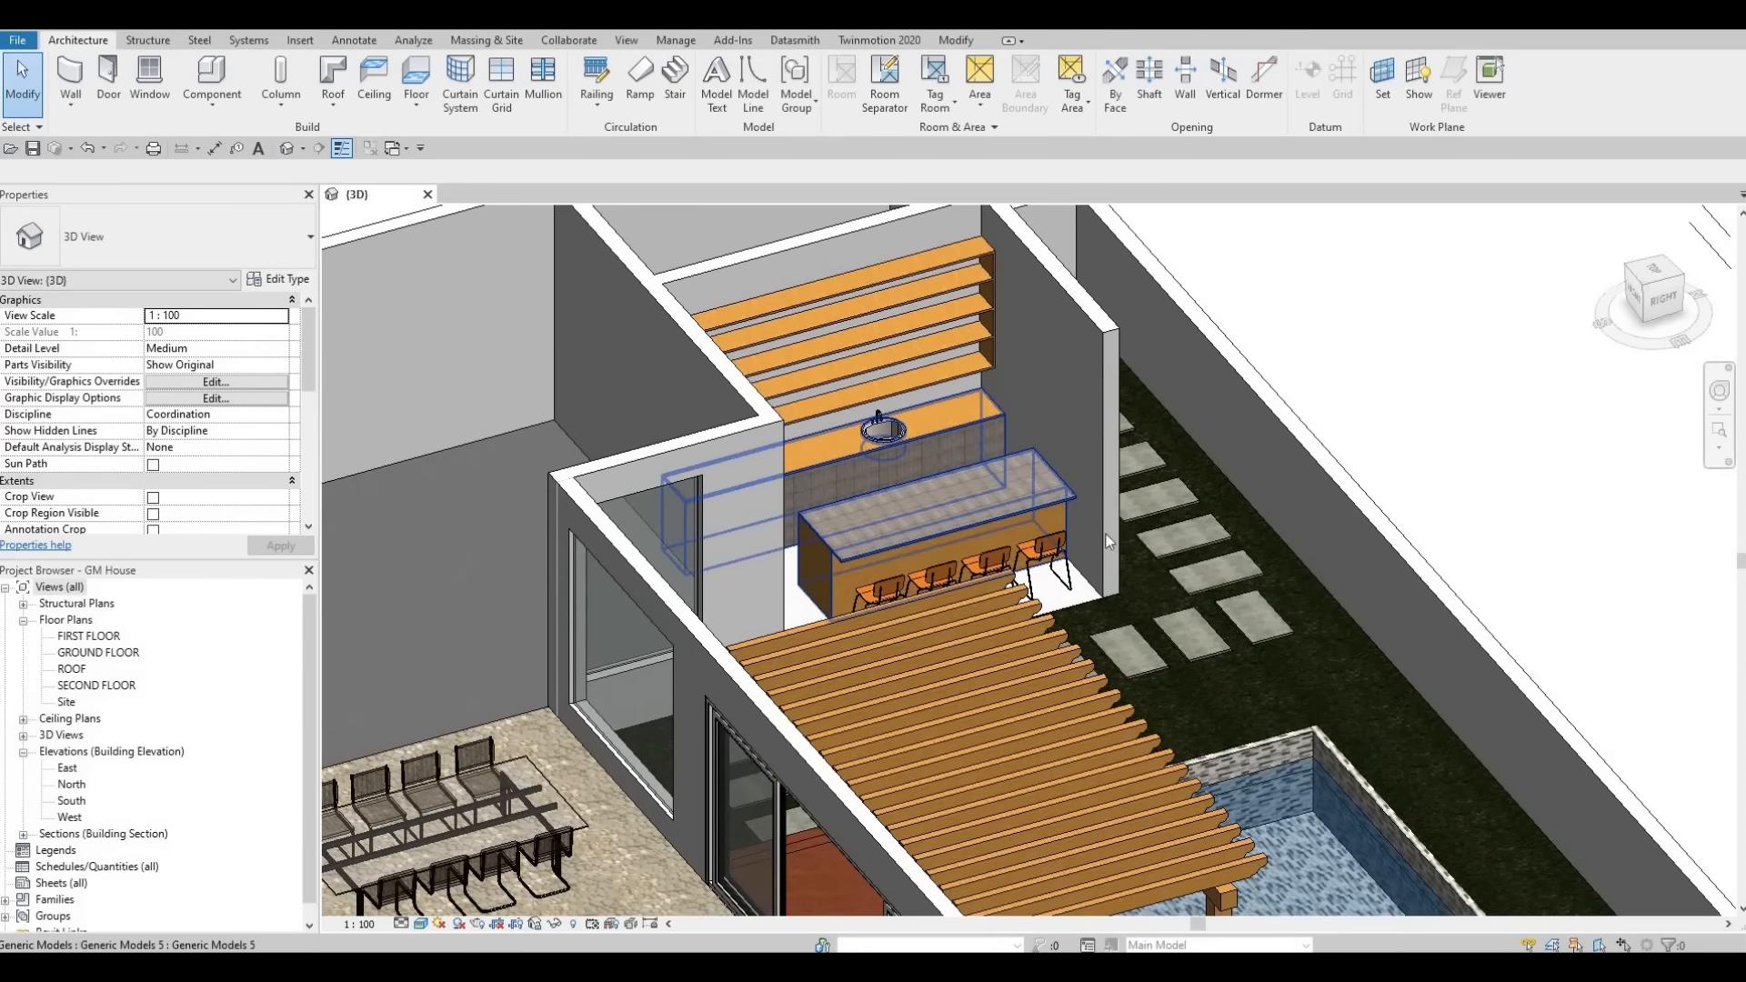
- Open the back counter generic model for in-place editing
scroll(1061, 494, up, 3)
click(1062, 476)
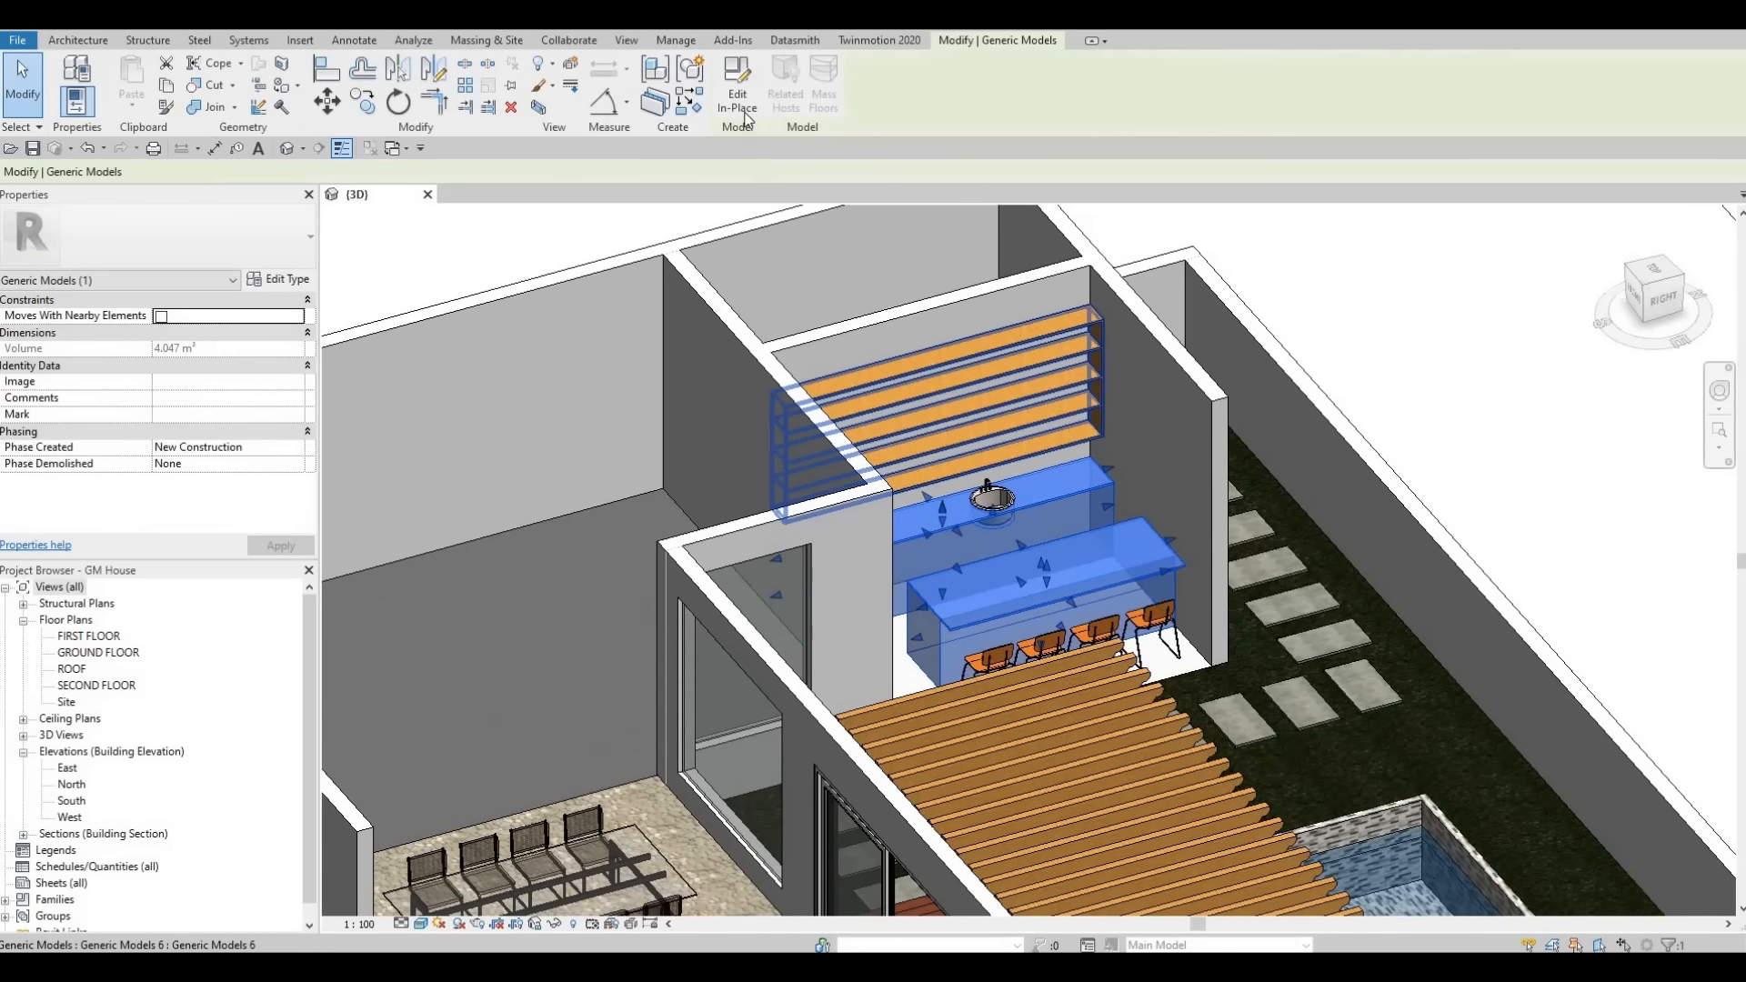
double_click(1049, 501)
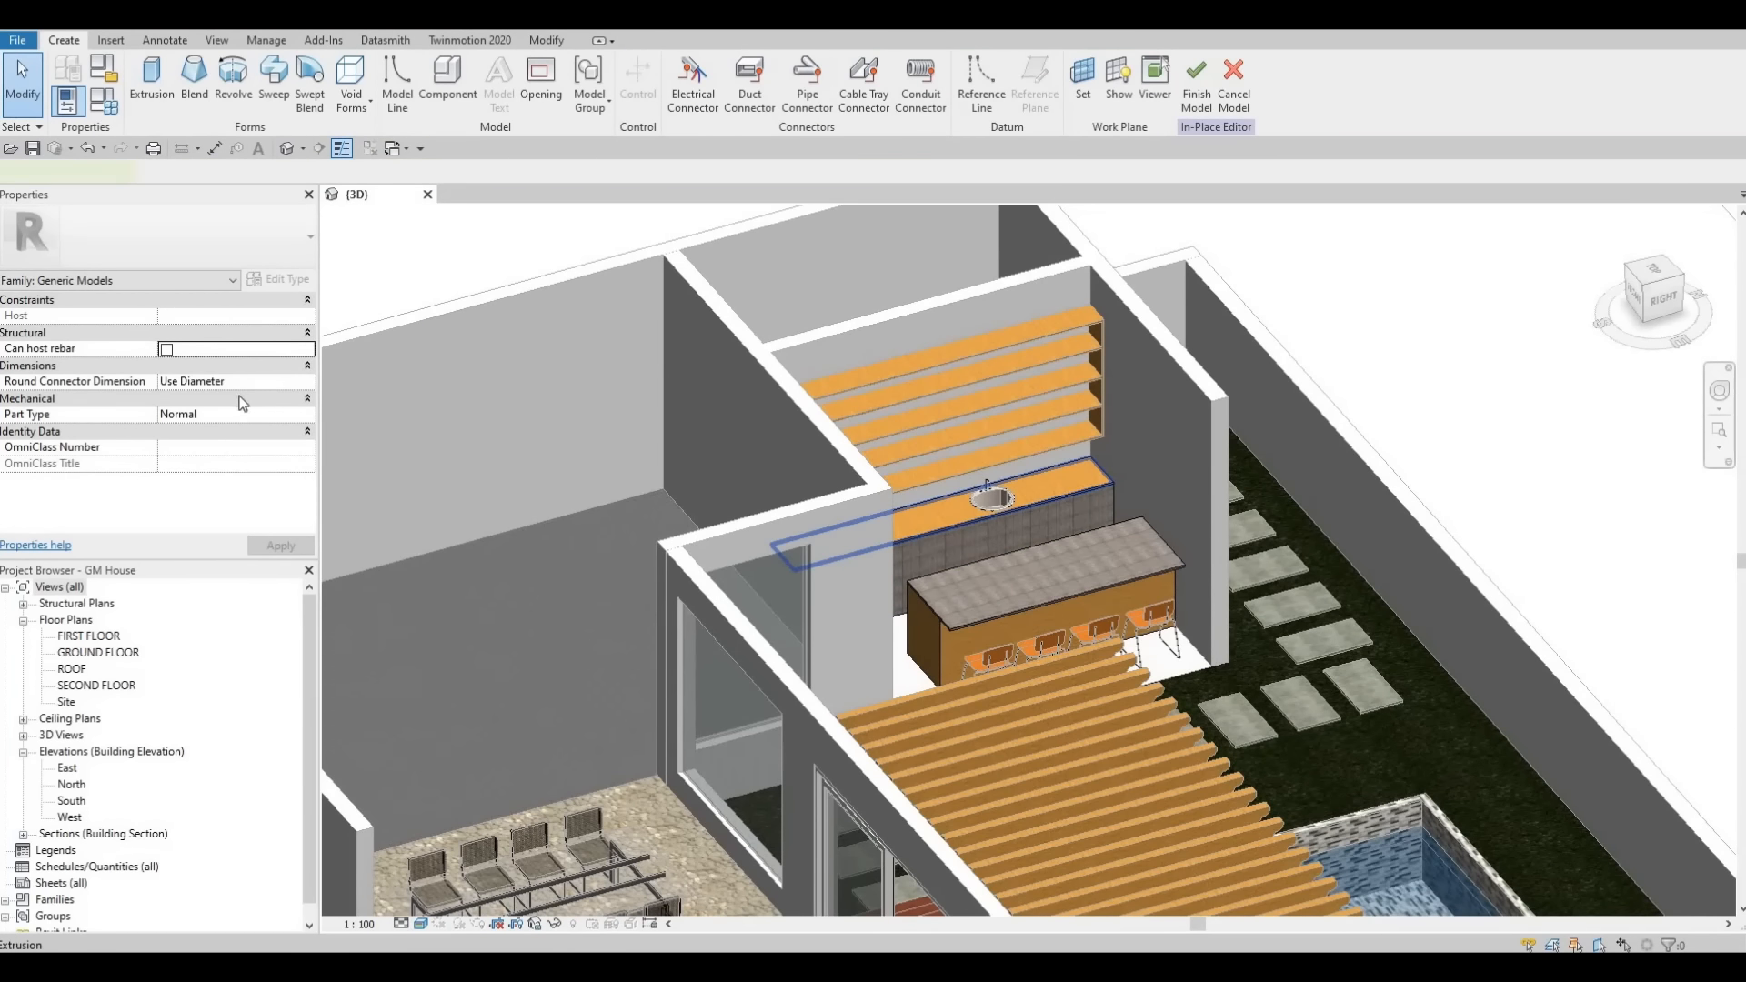
- Try to paste a material into a counter extrusion's Material property and apply it
click(242, 433)
key(ctrl+c)
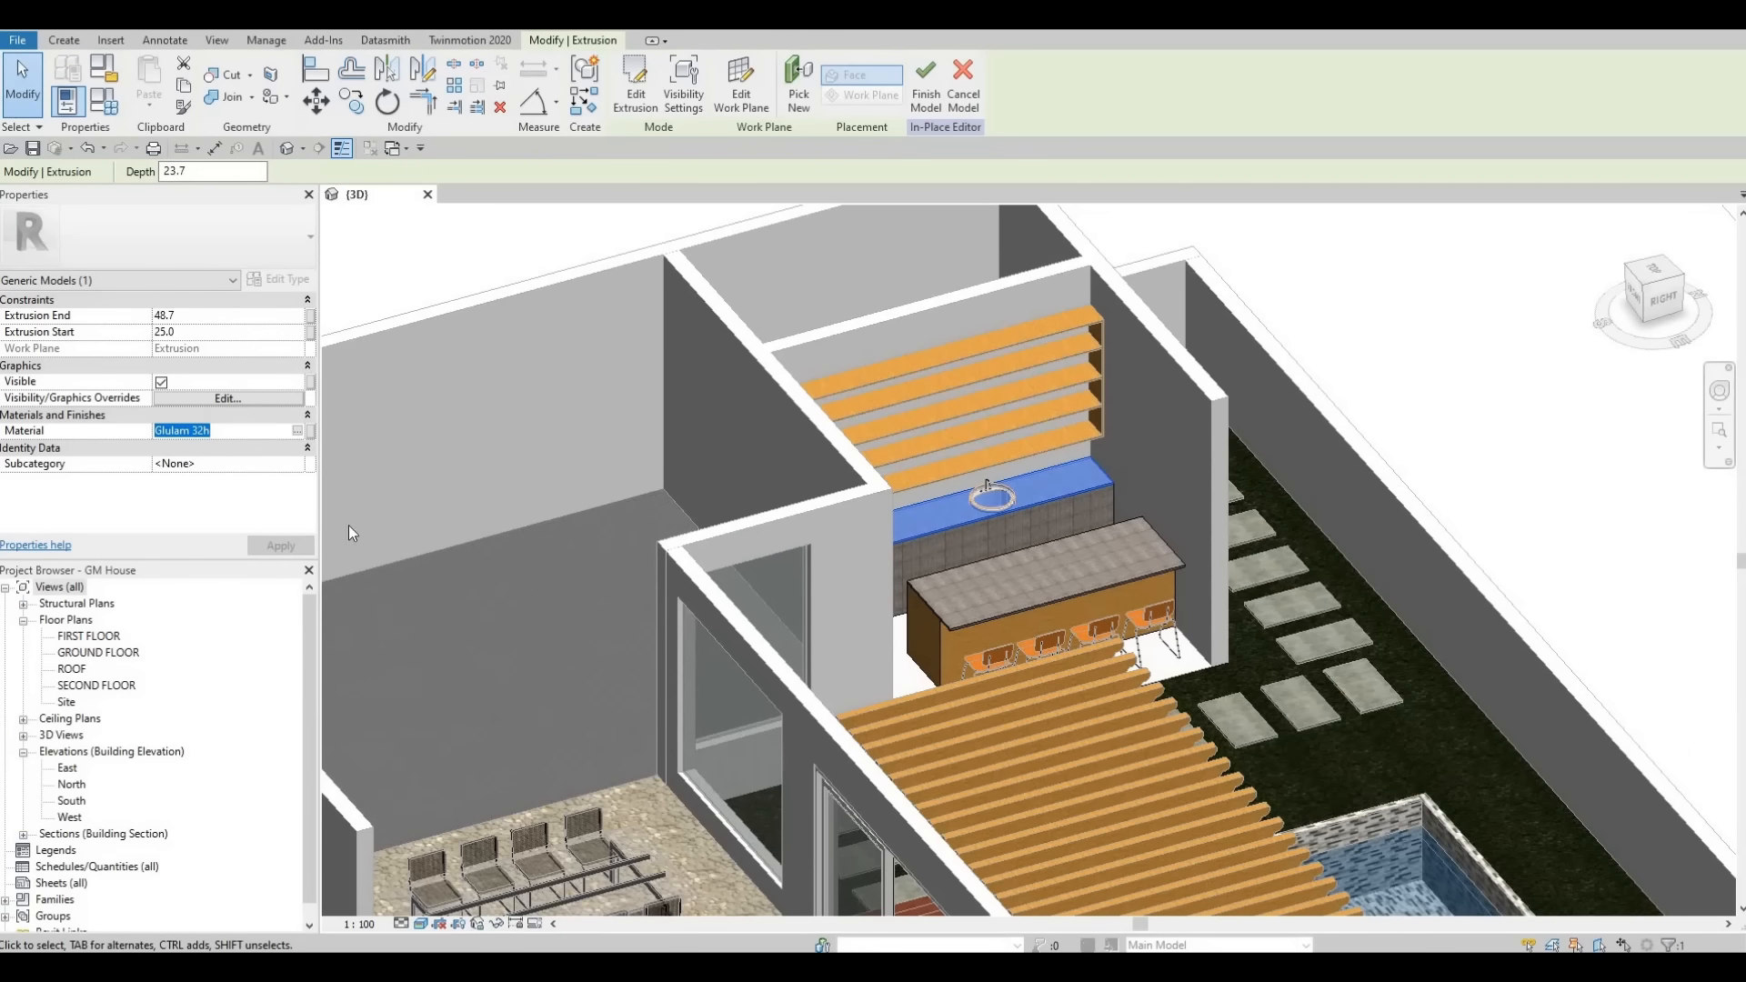
click(1015, 538)
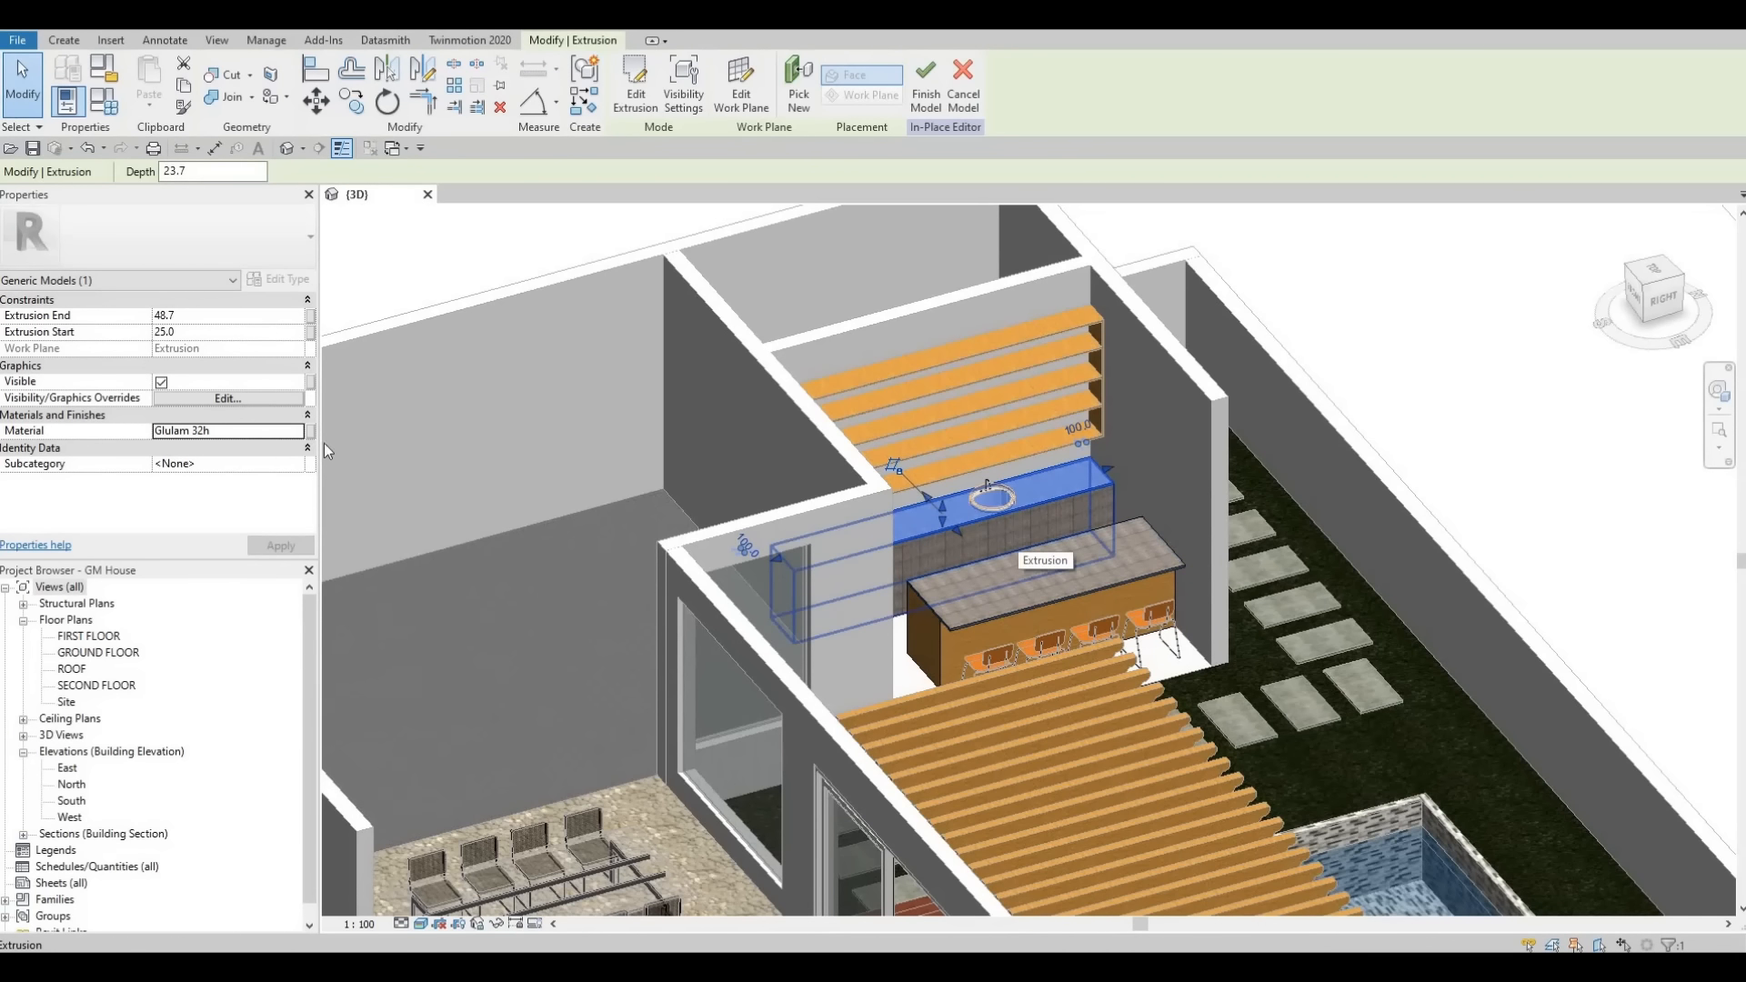
click(281, 433)
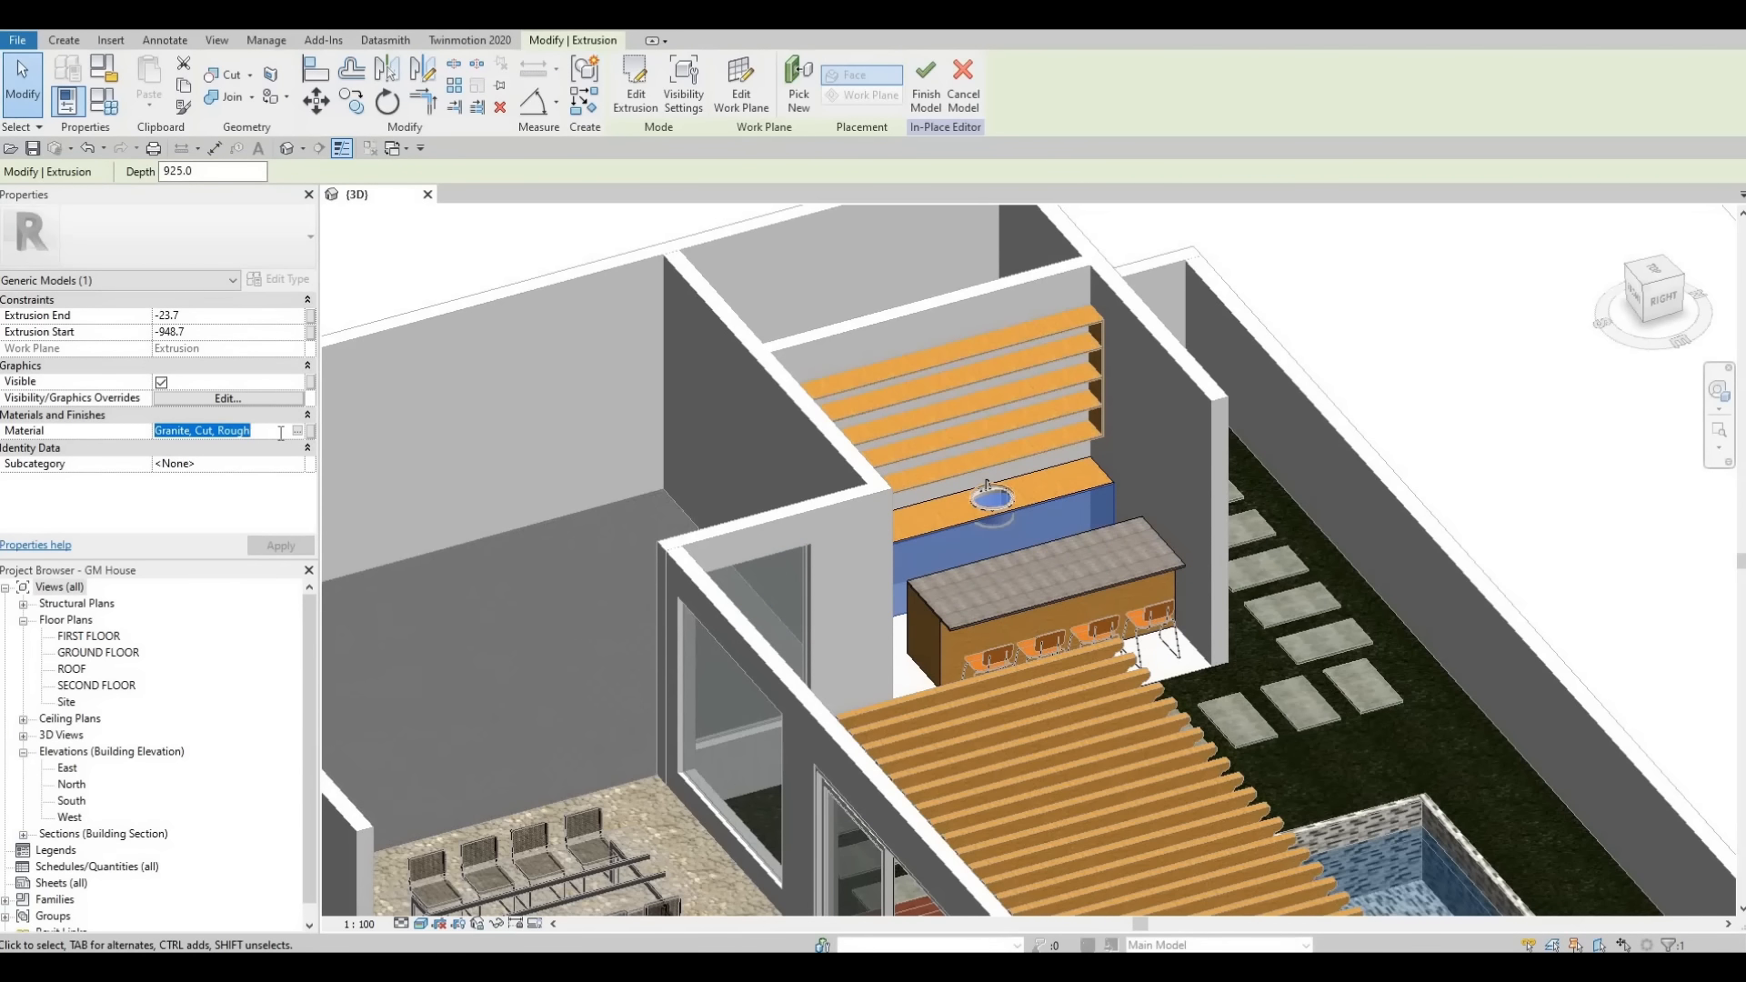
key(ctrl+v)
click(280, 545)
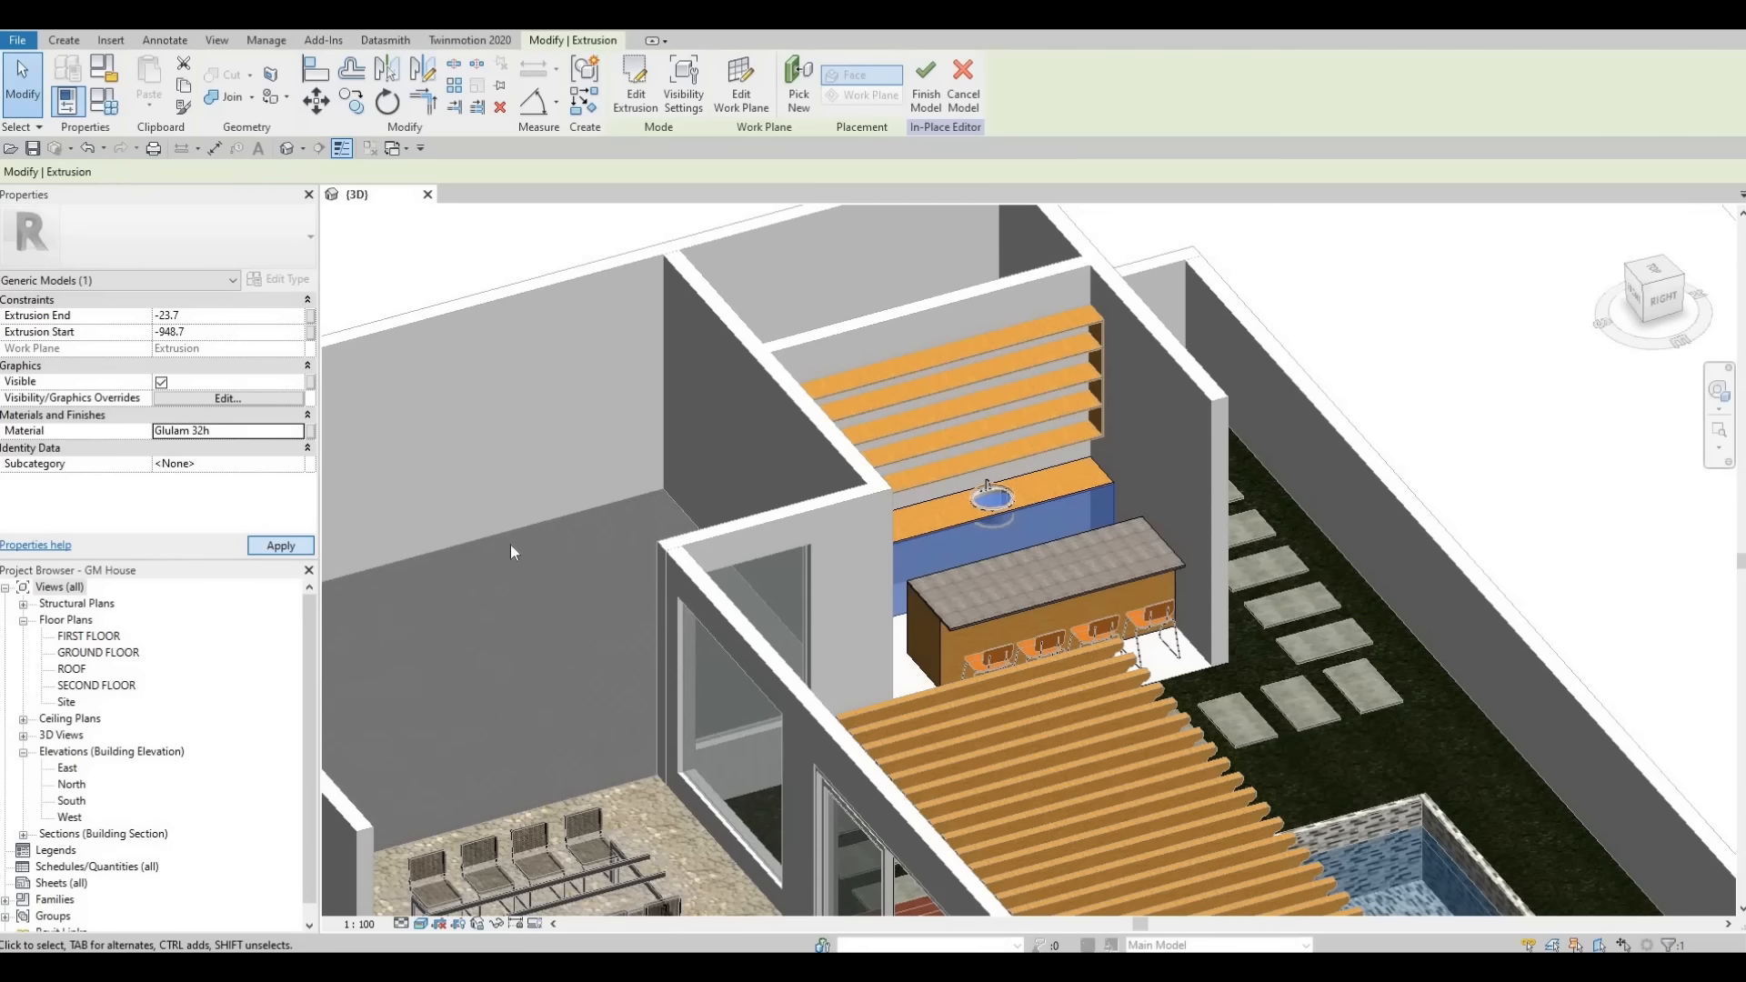
- Copy the island countertop's Granite, Cut, Rough material onto the back counter top extrusion and finish the model
click(995, 603)
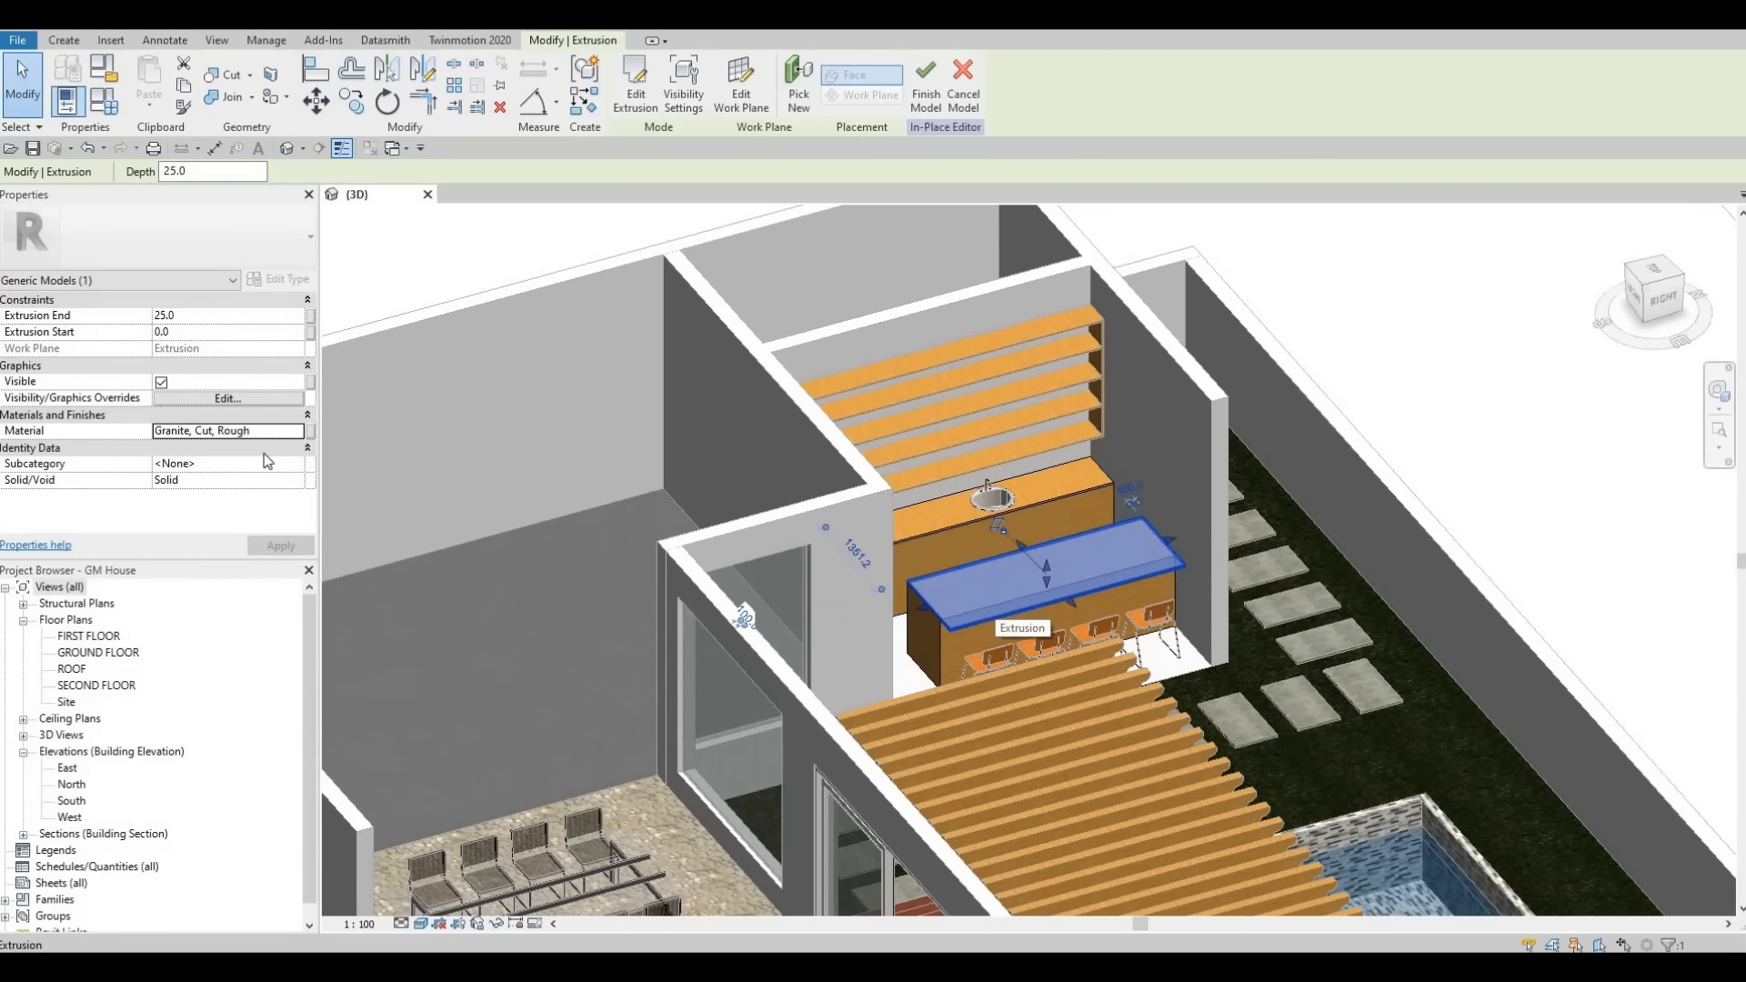
click(282, 432)
key(ctrl+c)
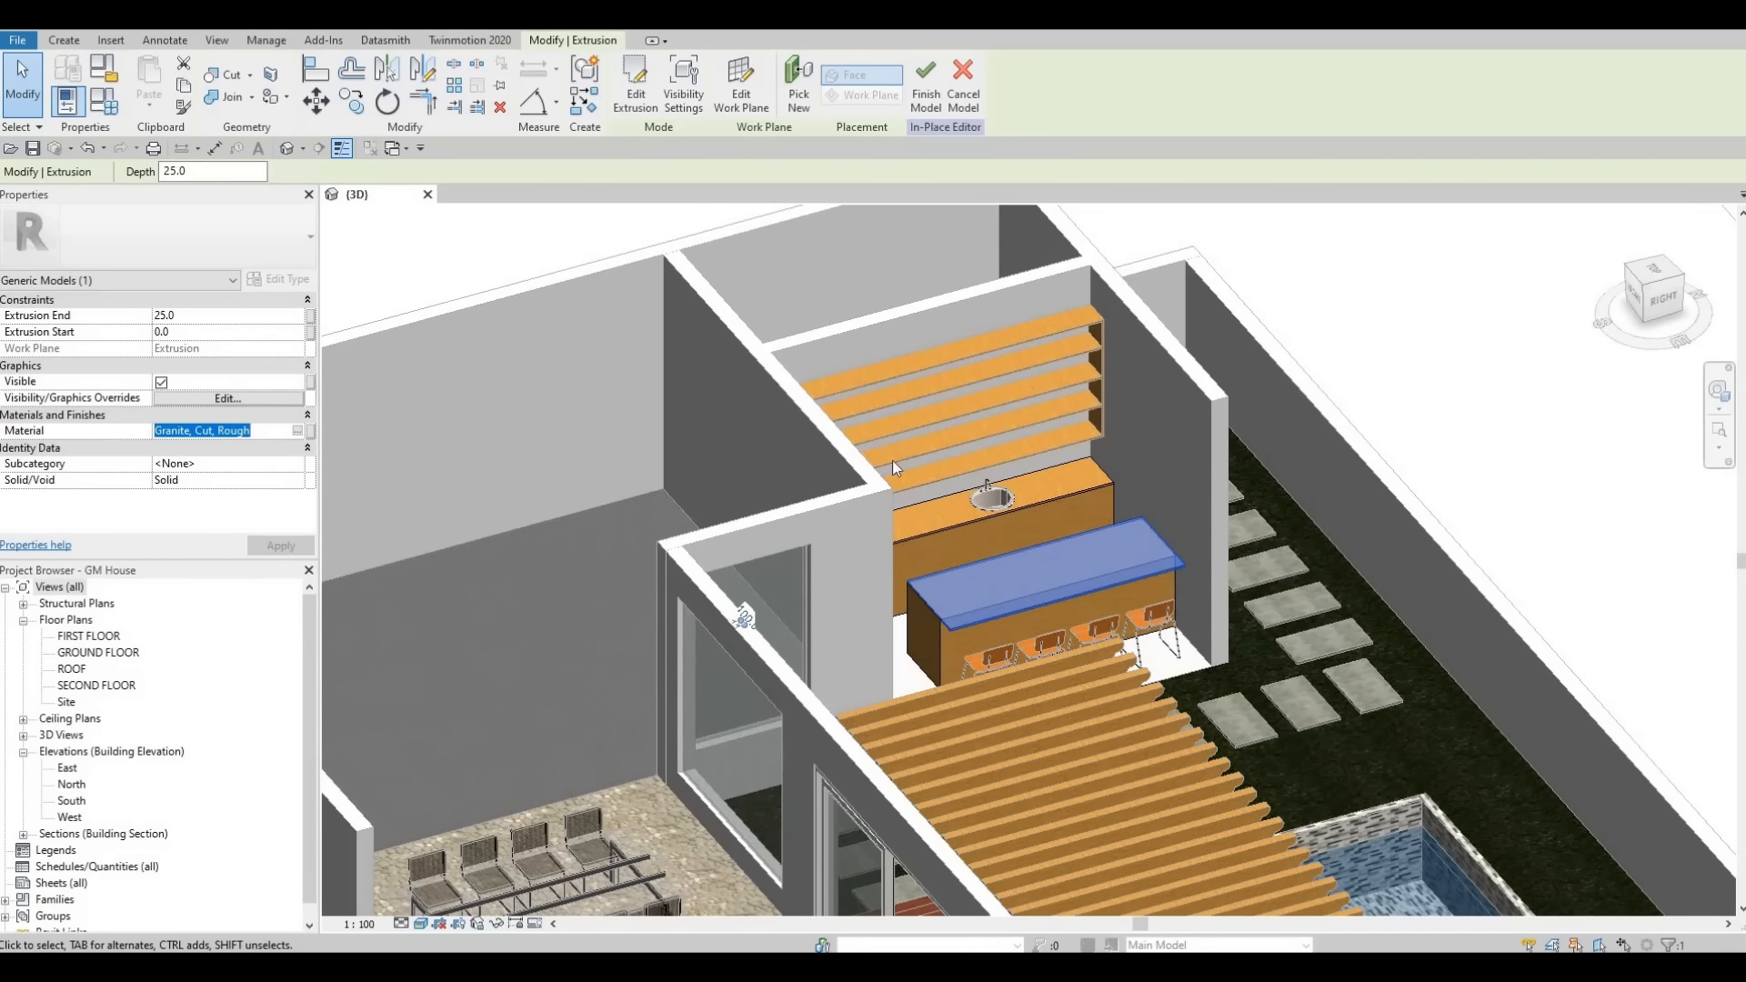
click(1055, 496)
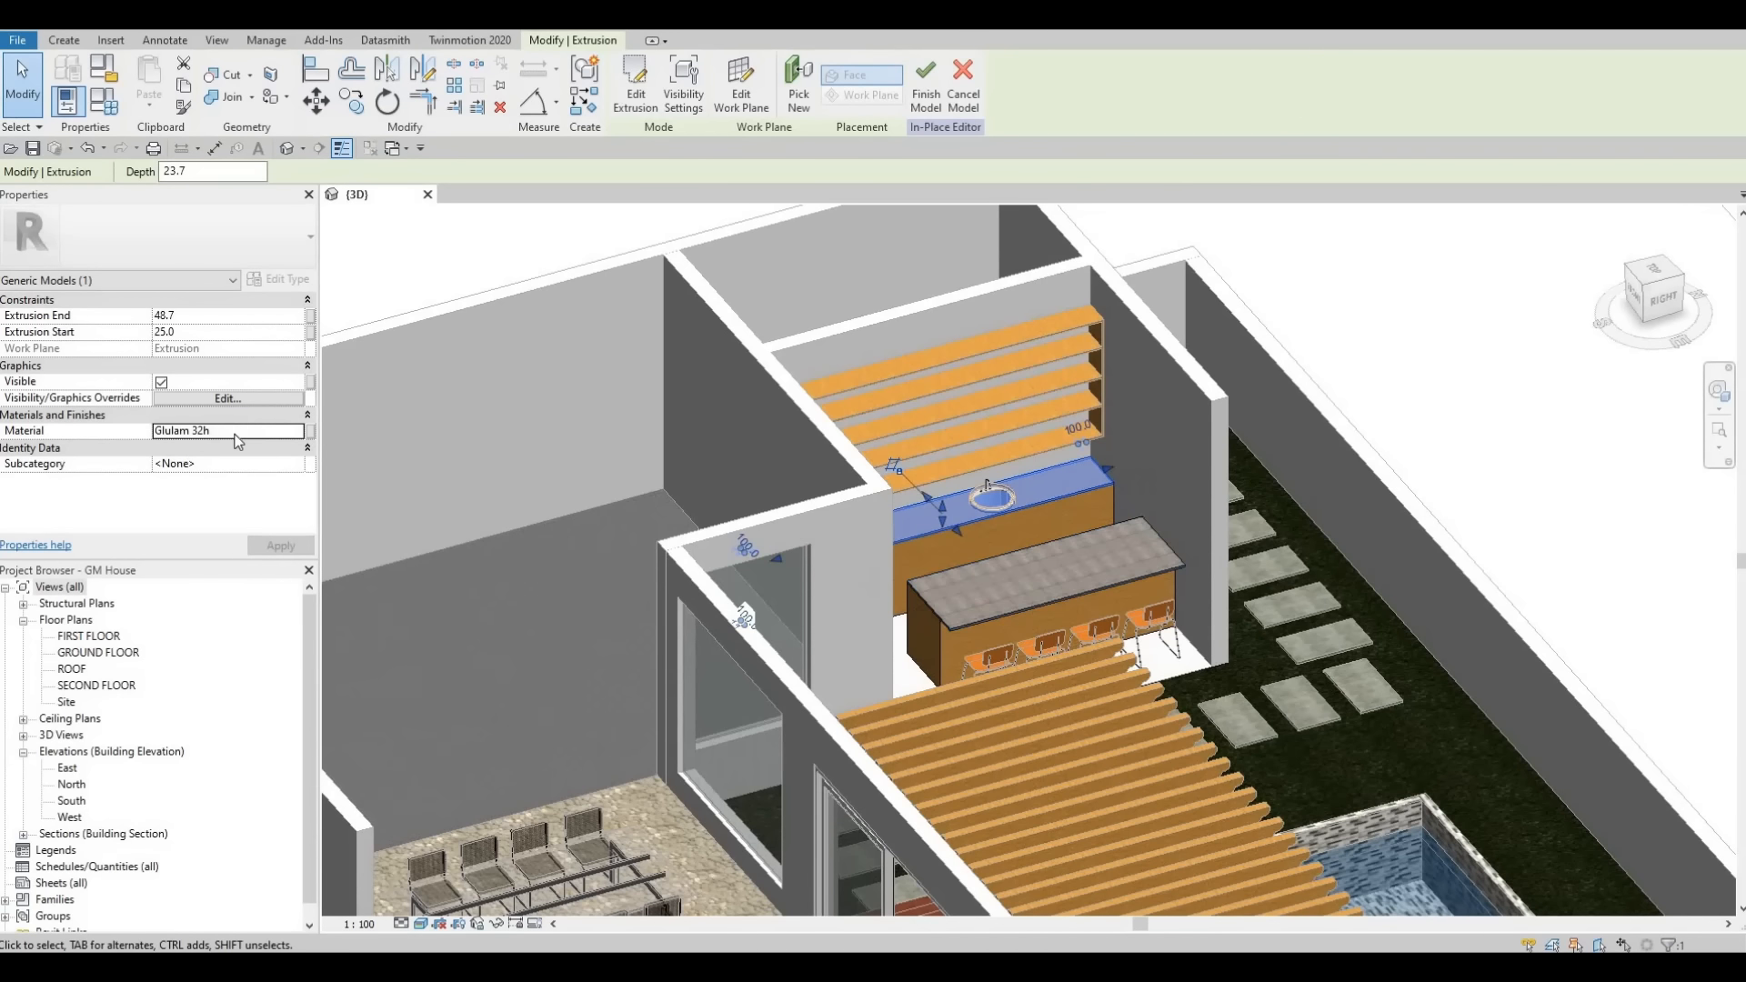
click(236, 433)
key(ctrl+v)
middle_drag(880, 383, 895, 395)
click(895, 395)
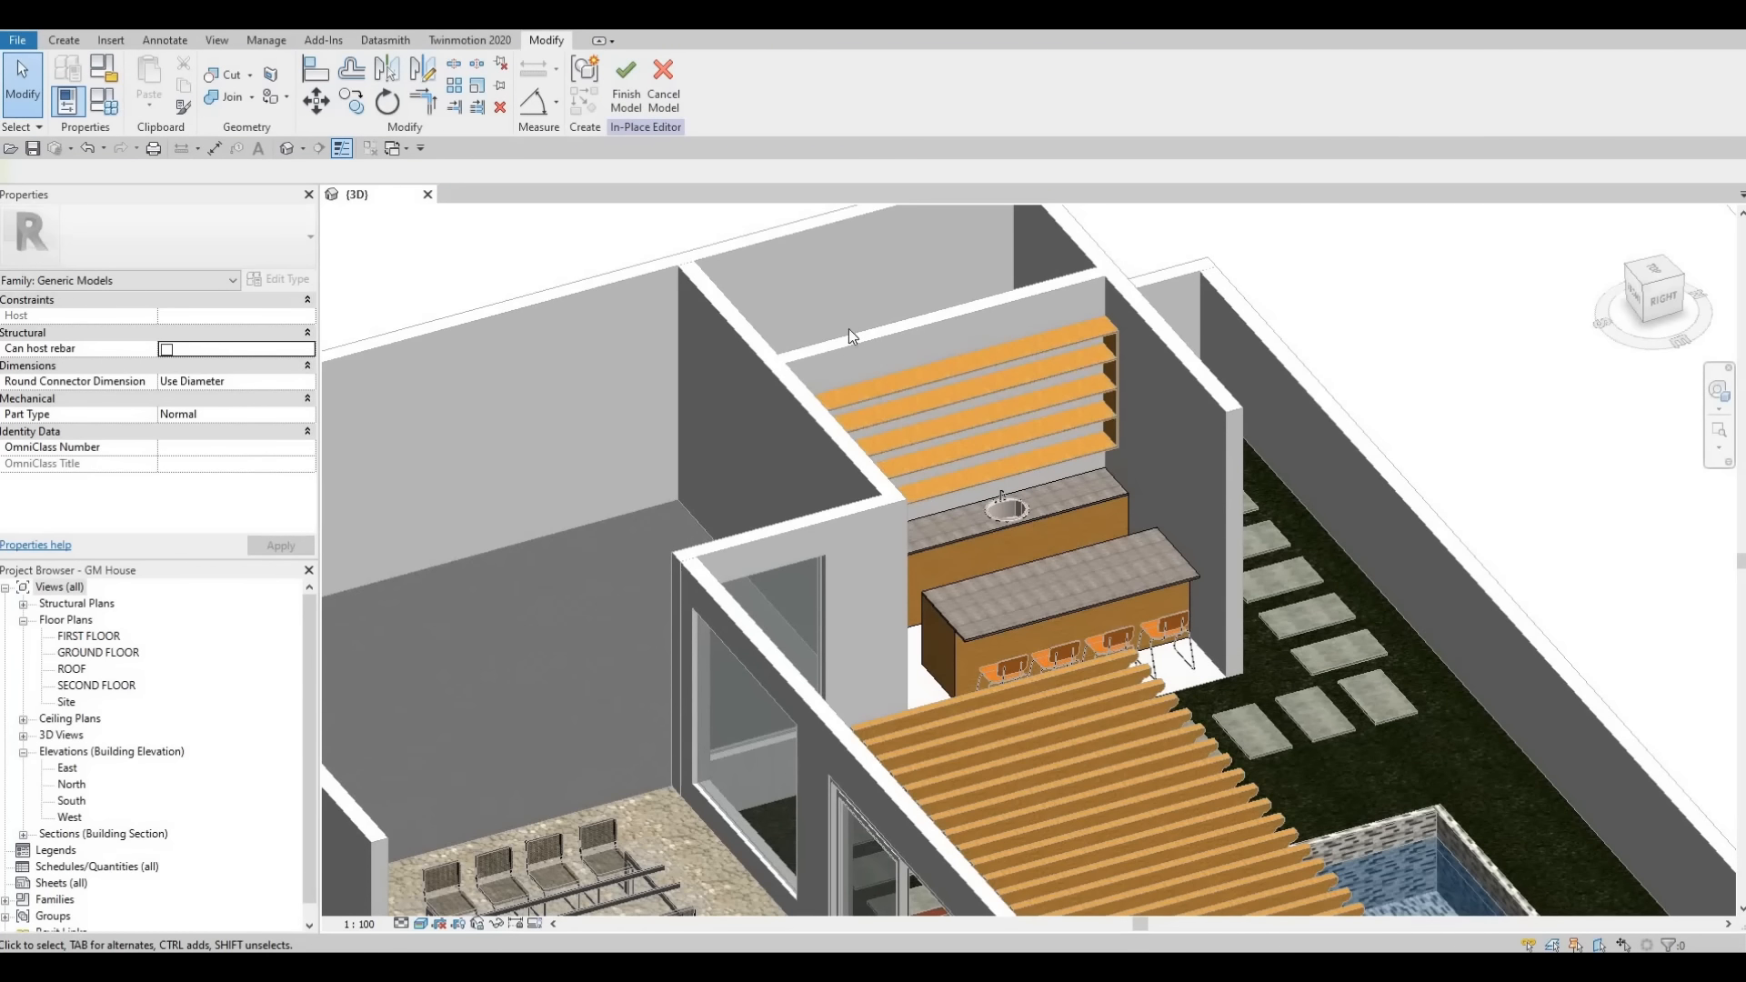
click(633, 111)
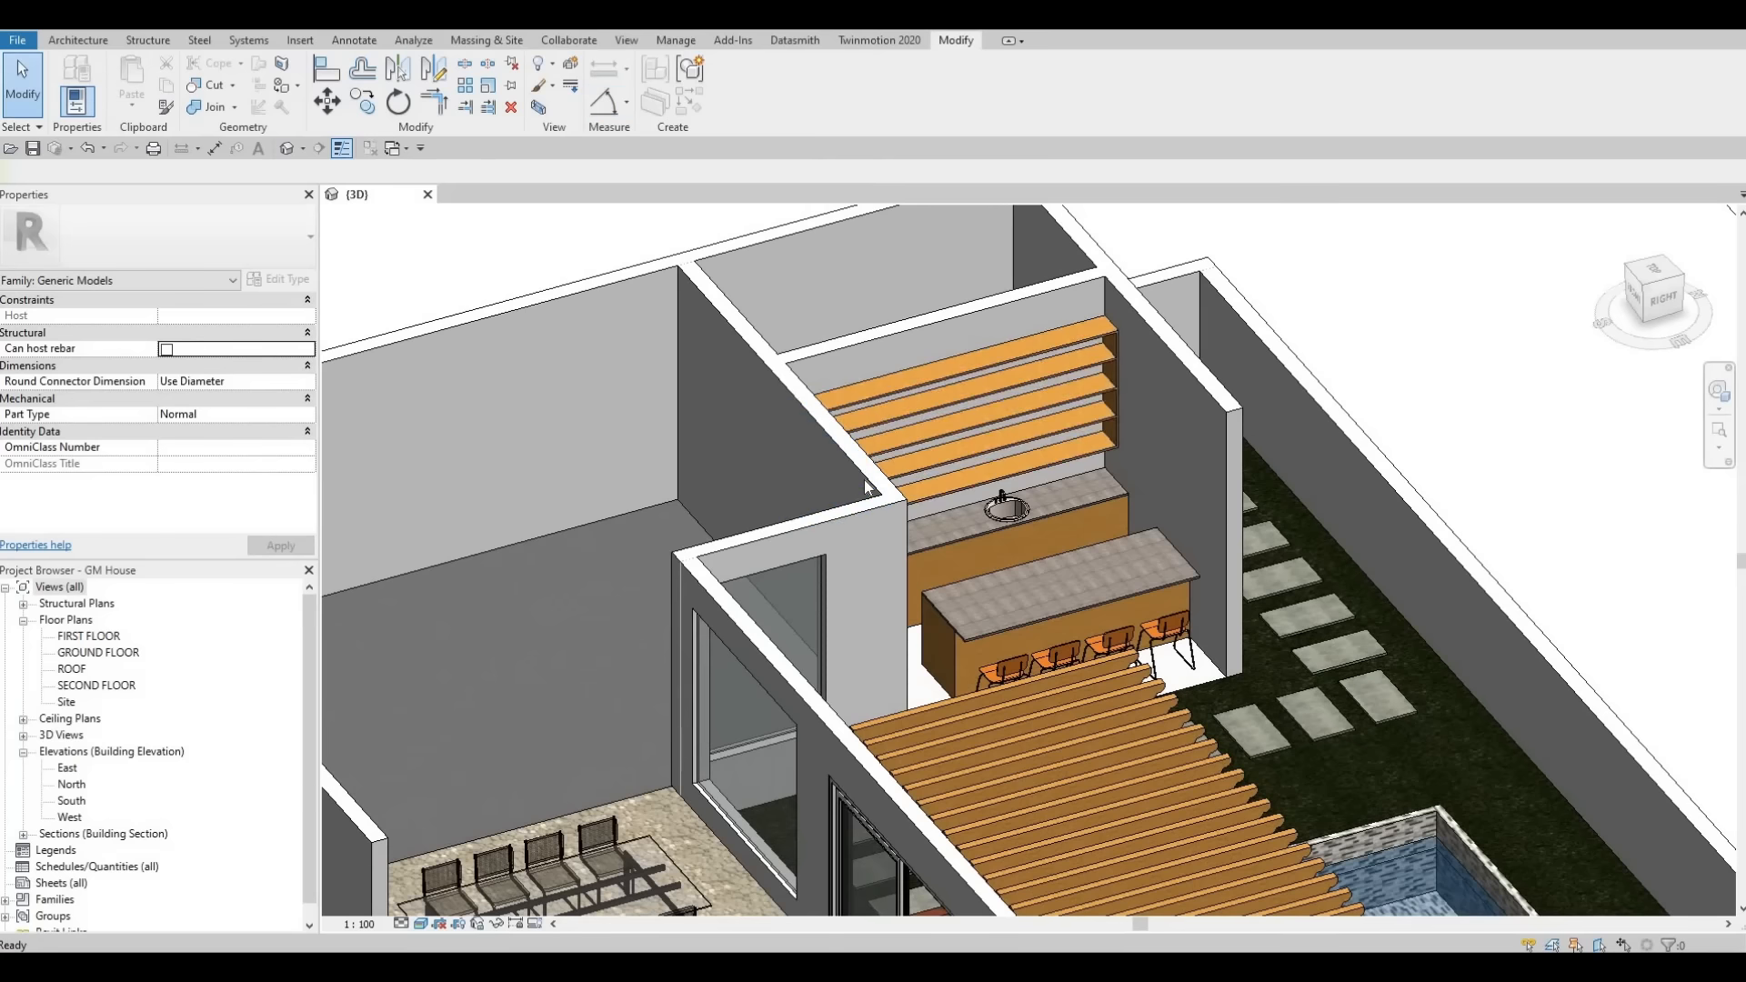
- Select the island counter generic model and open it for in-place editing
scroll(866, 500, up, 3)
shift+middle_drag(913, 540, 949, 534)
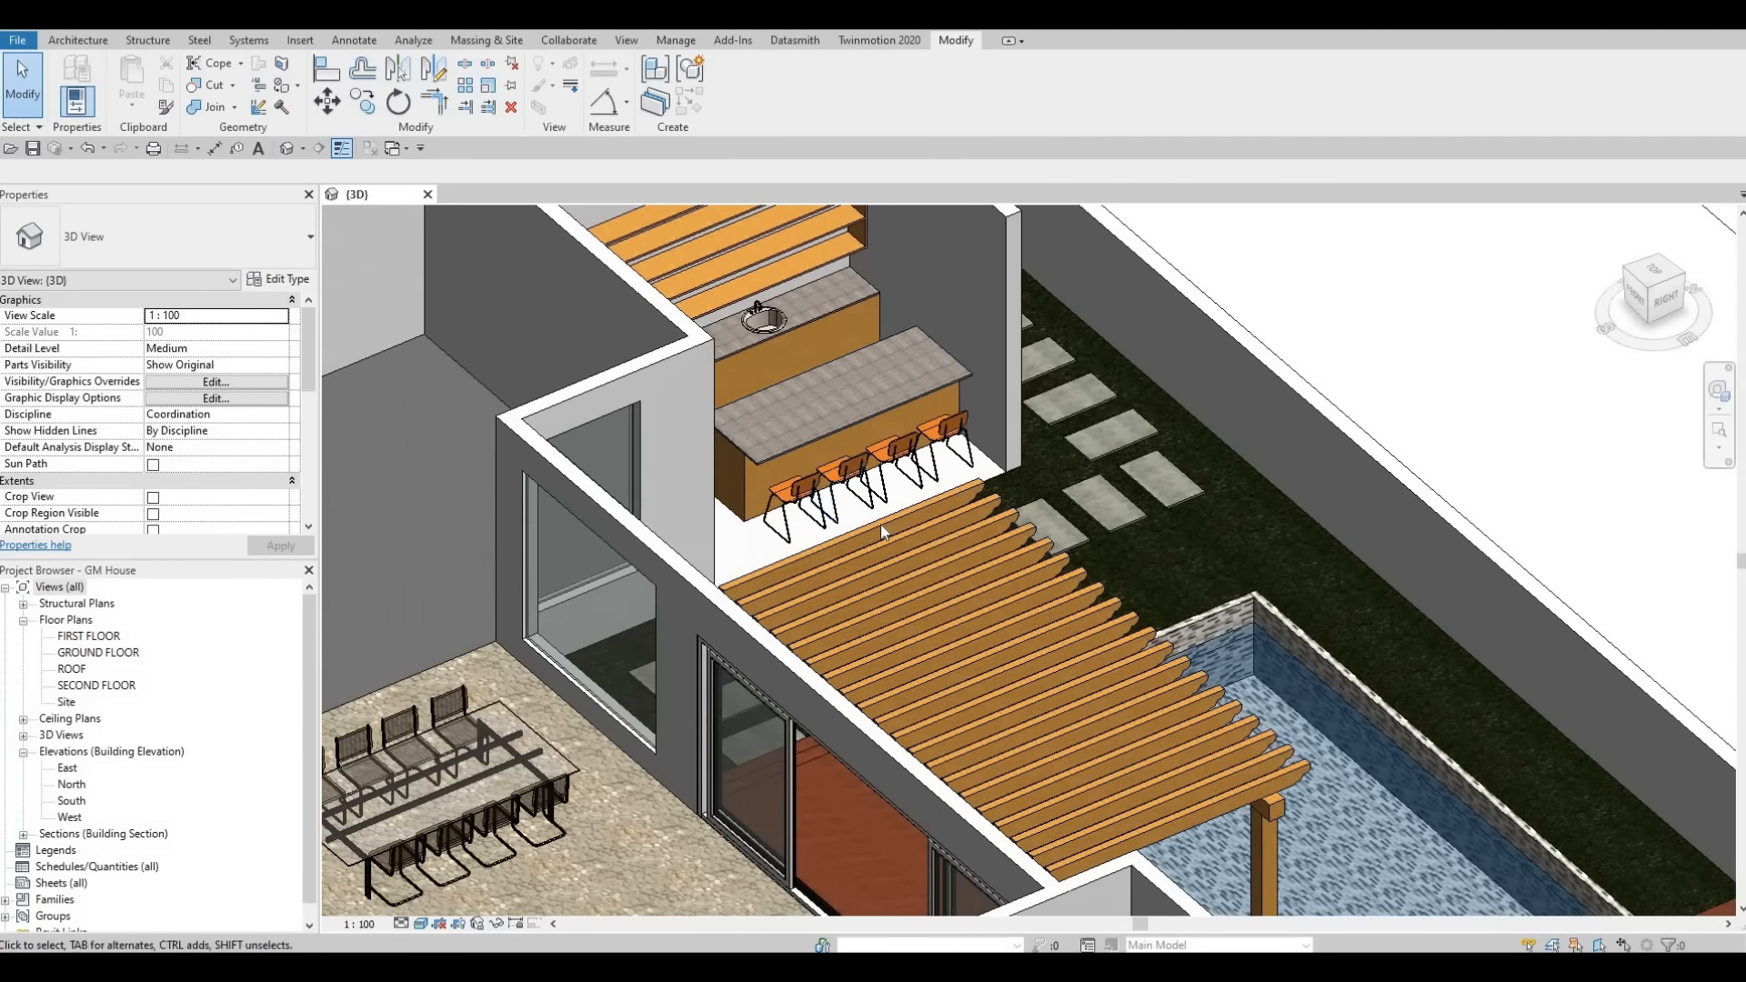
middle_drag(745, 488, 852, 525)
scroll(851, 526, up, 1)
click(850, 526)
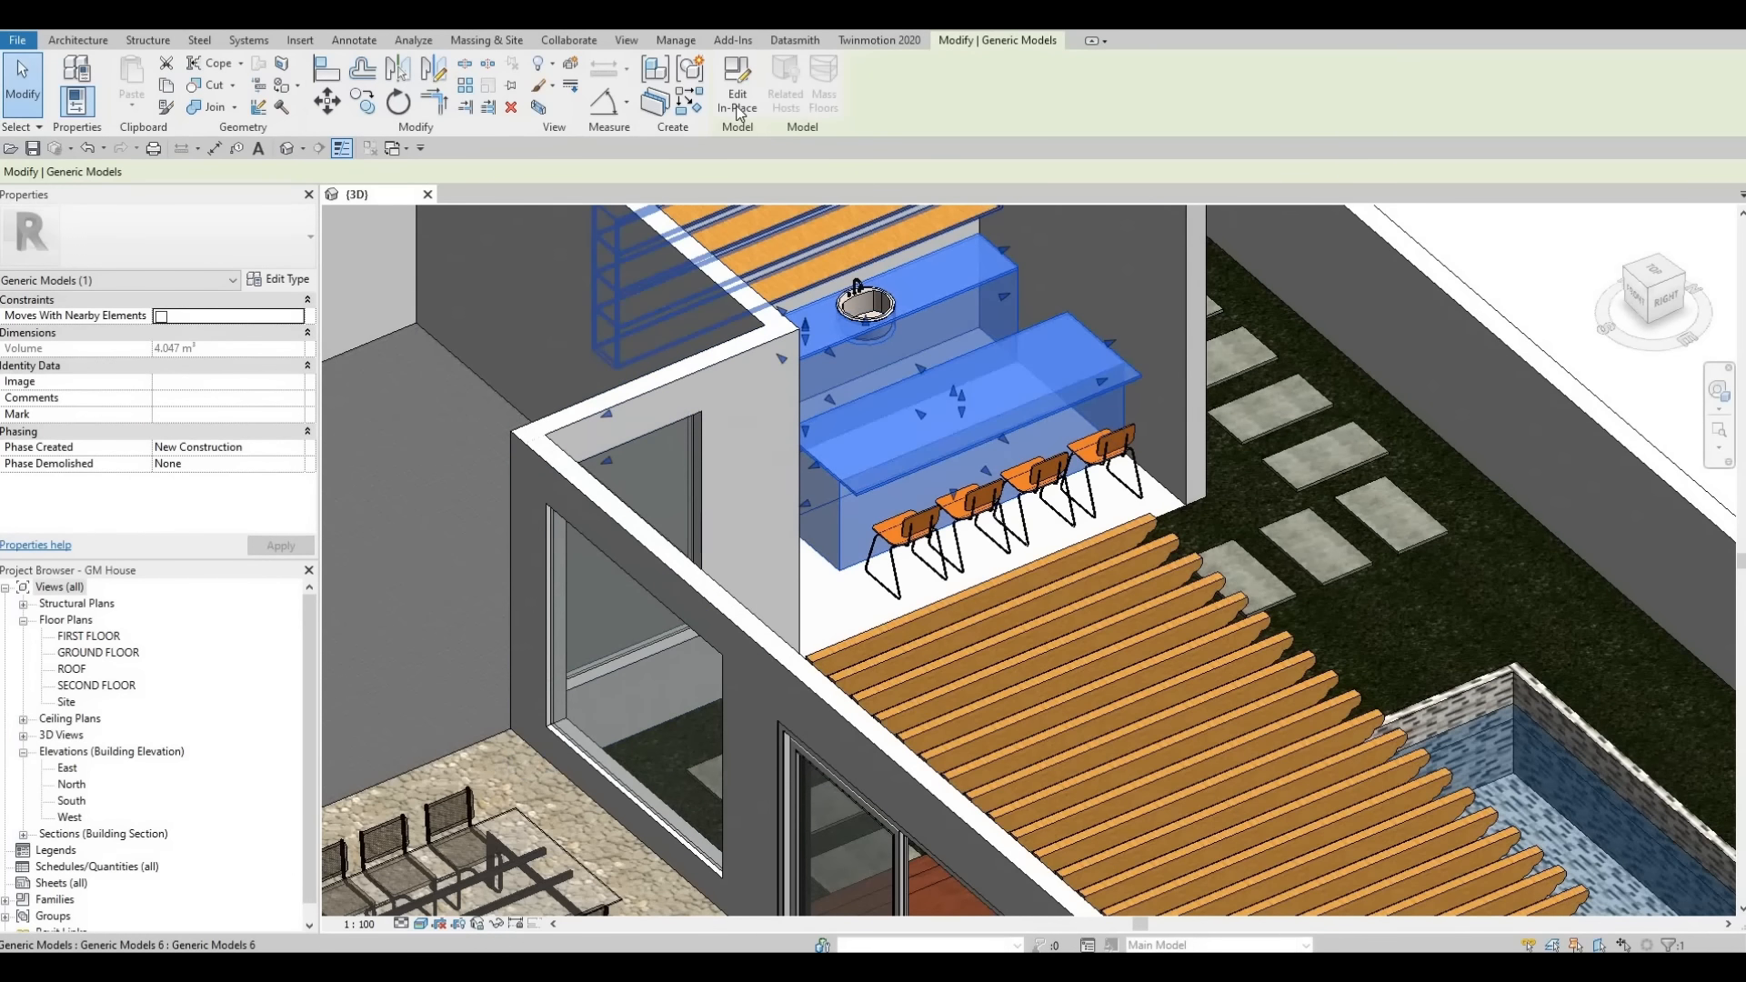
click(731, 113)
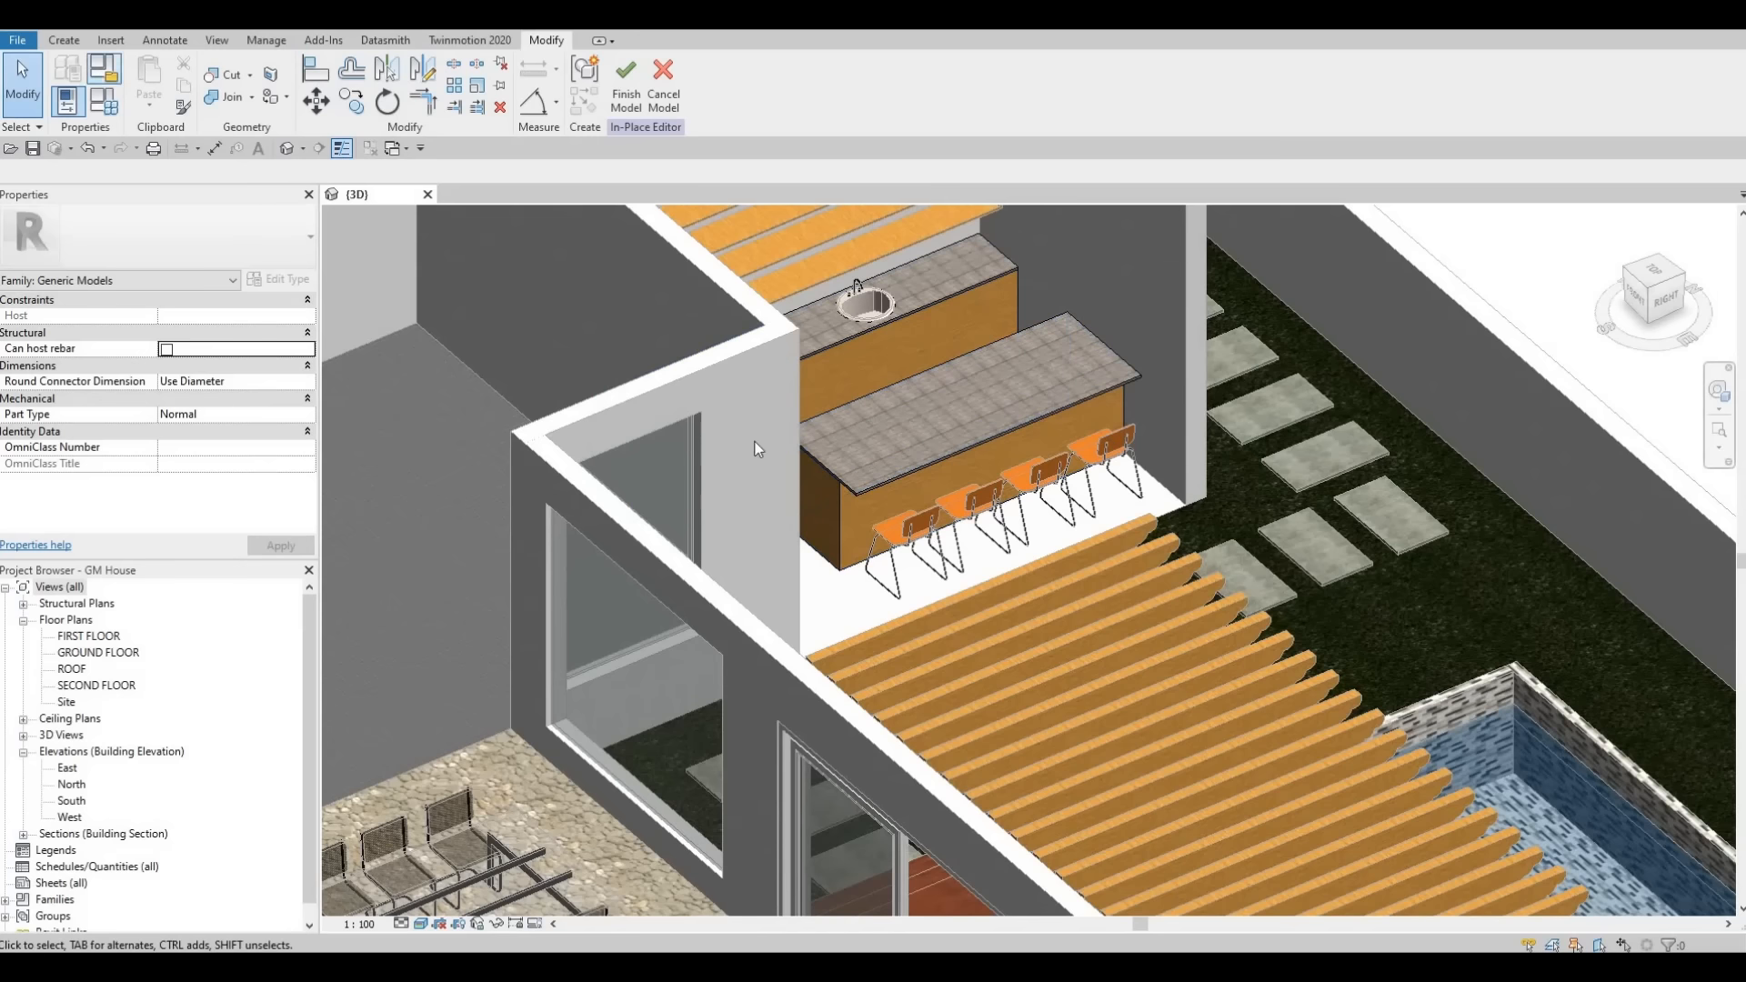
- Start a Void Sweep and pick the island's lower front edge under the countertop as its path
click(837, 510)
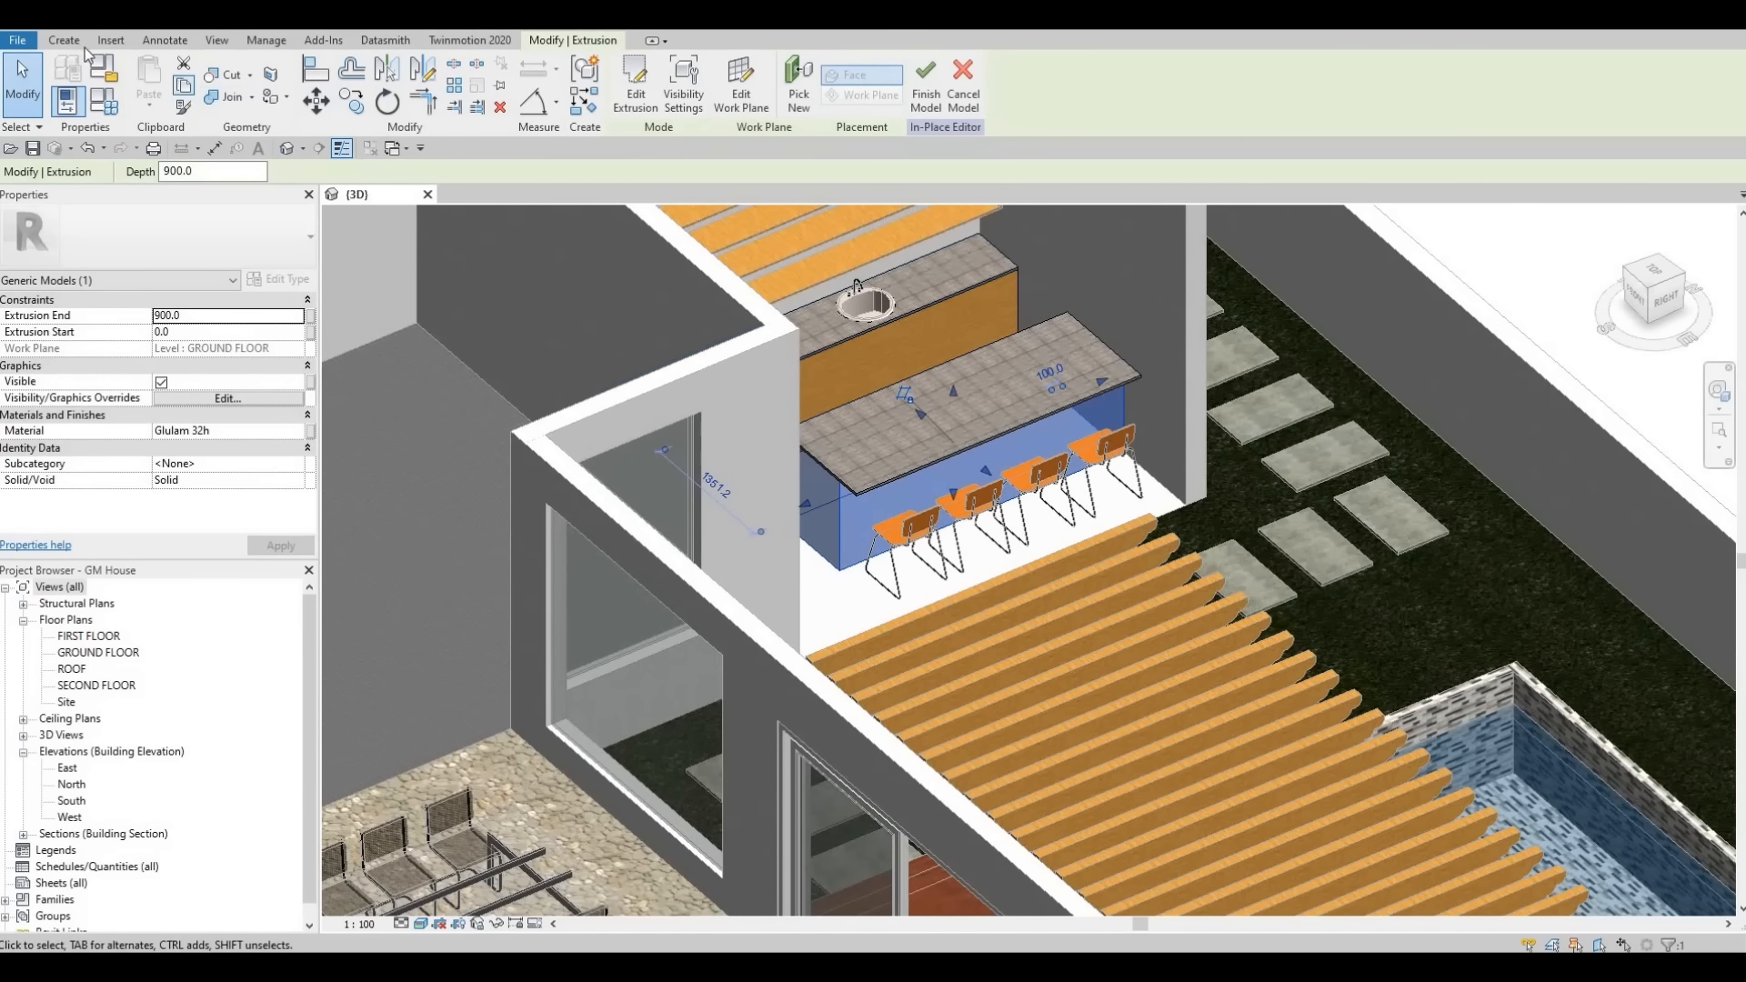
click(65, 40)
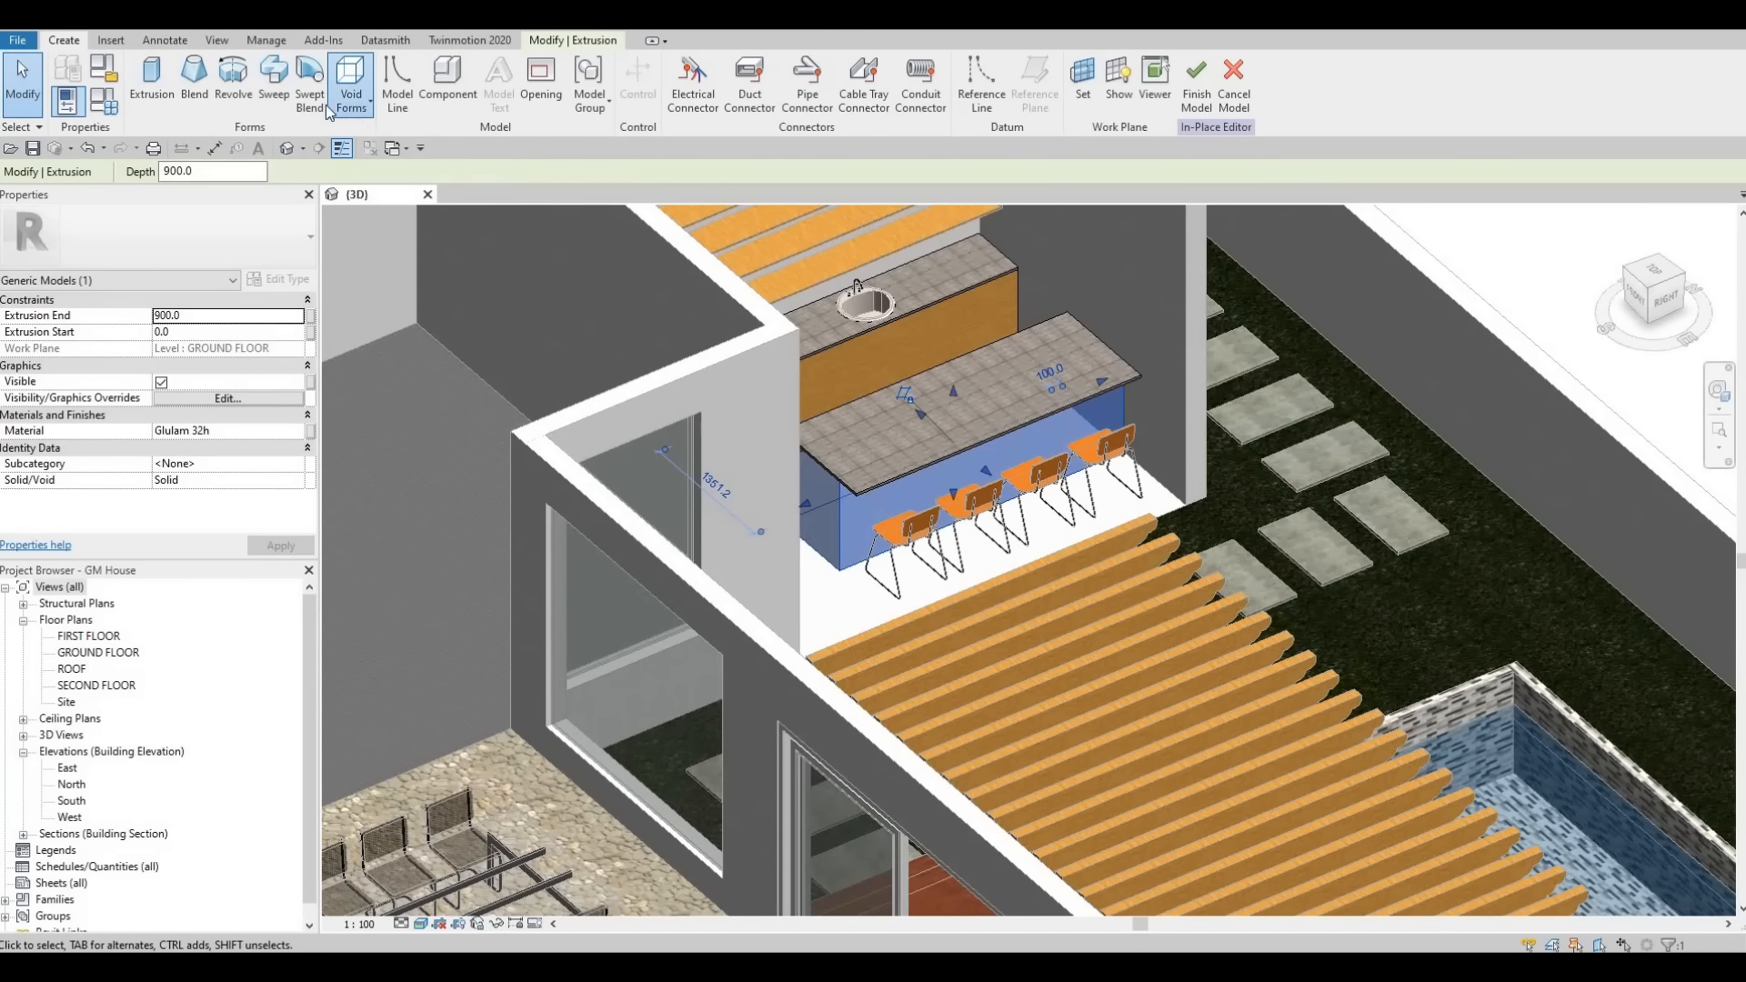
click(330, 107)
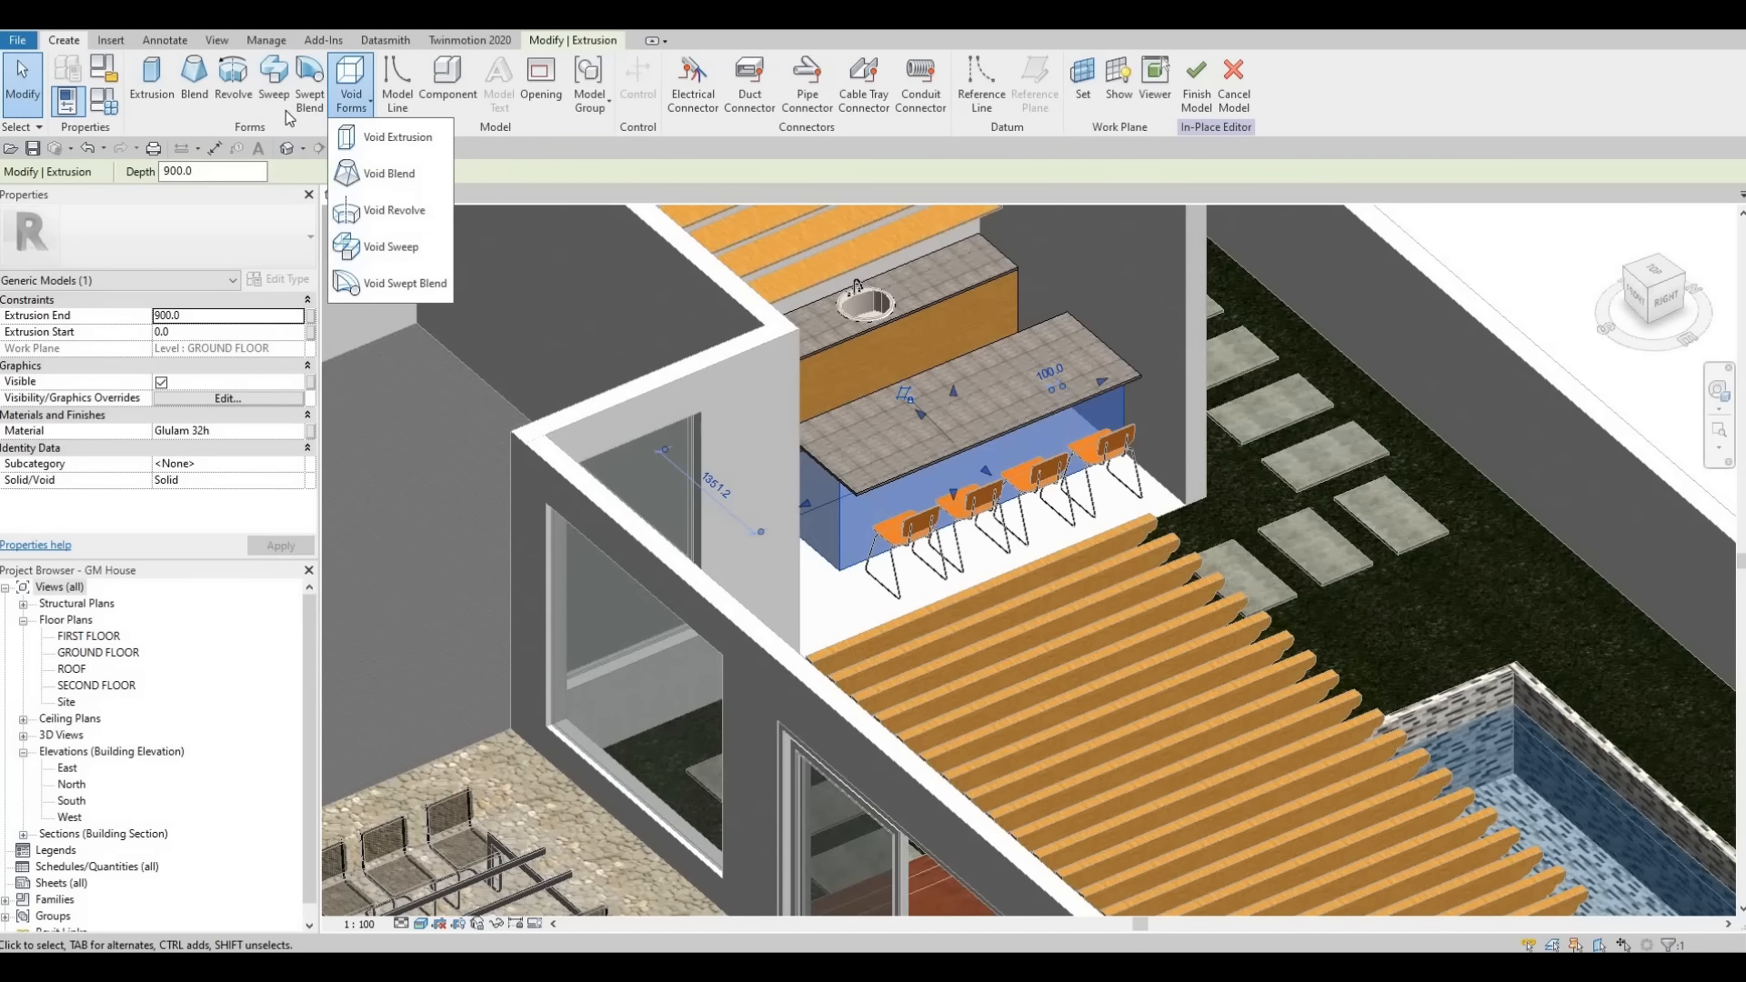
click(391, 247)
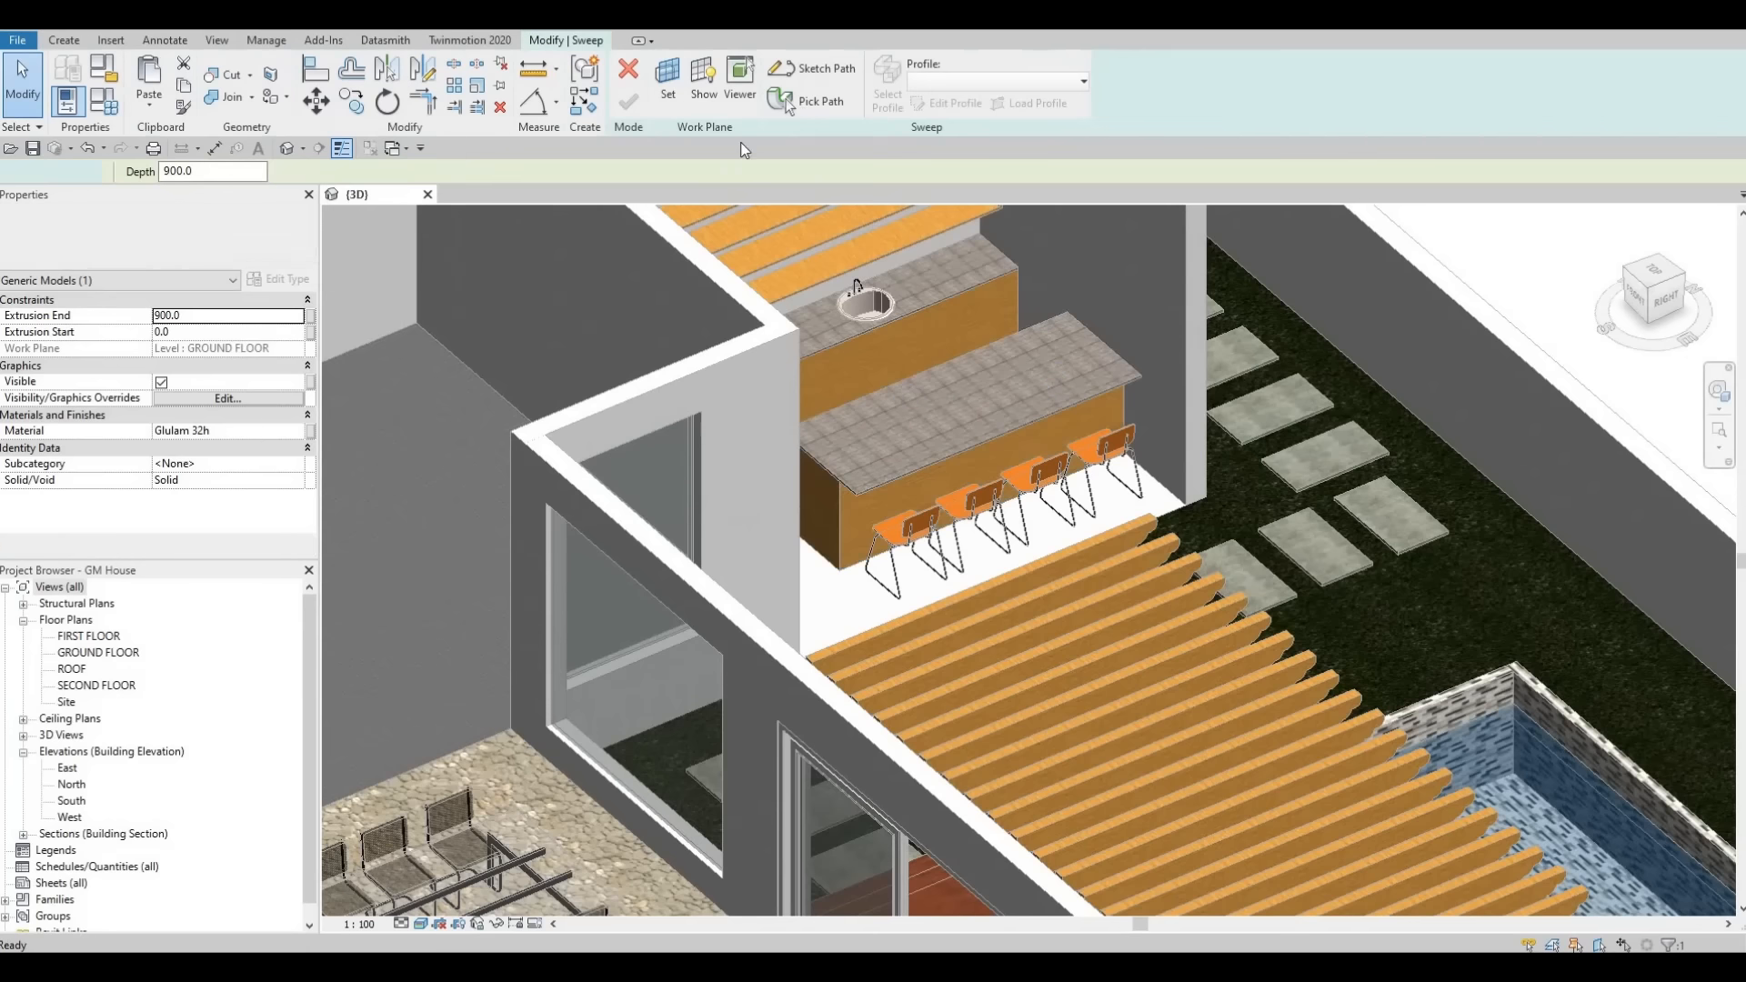
click(804, 104)
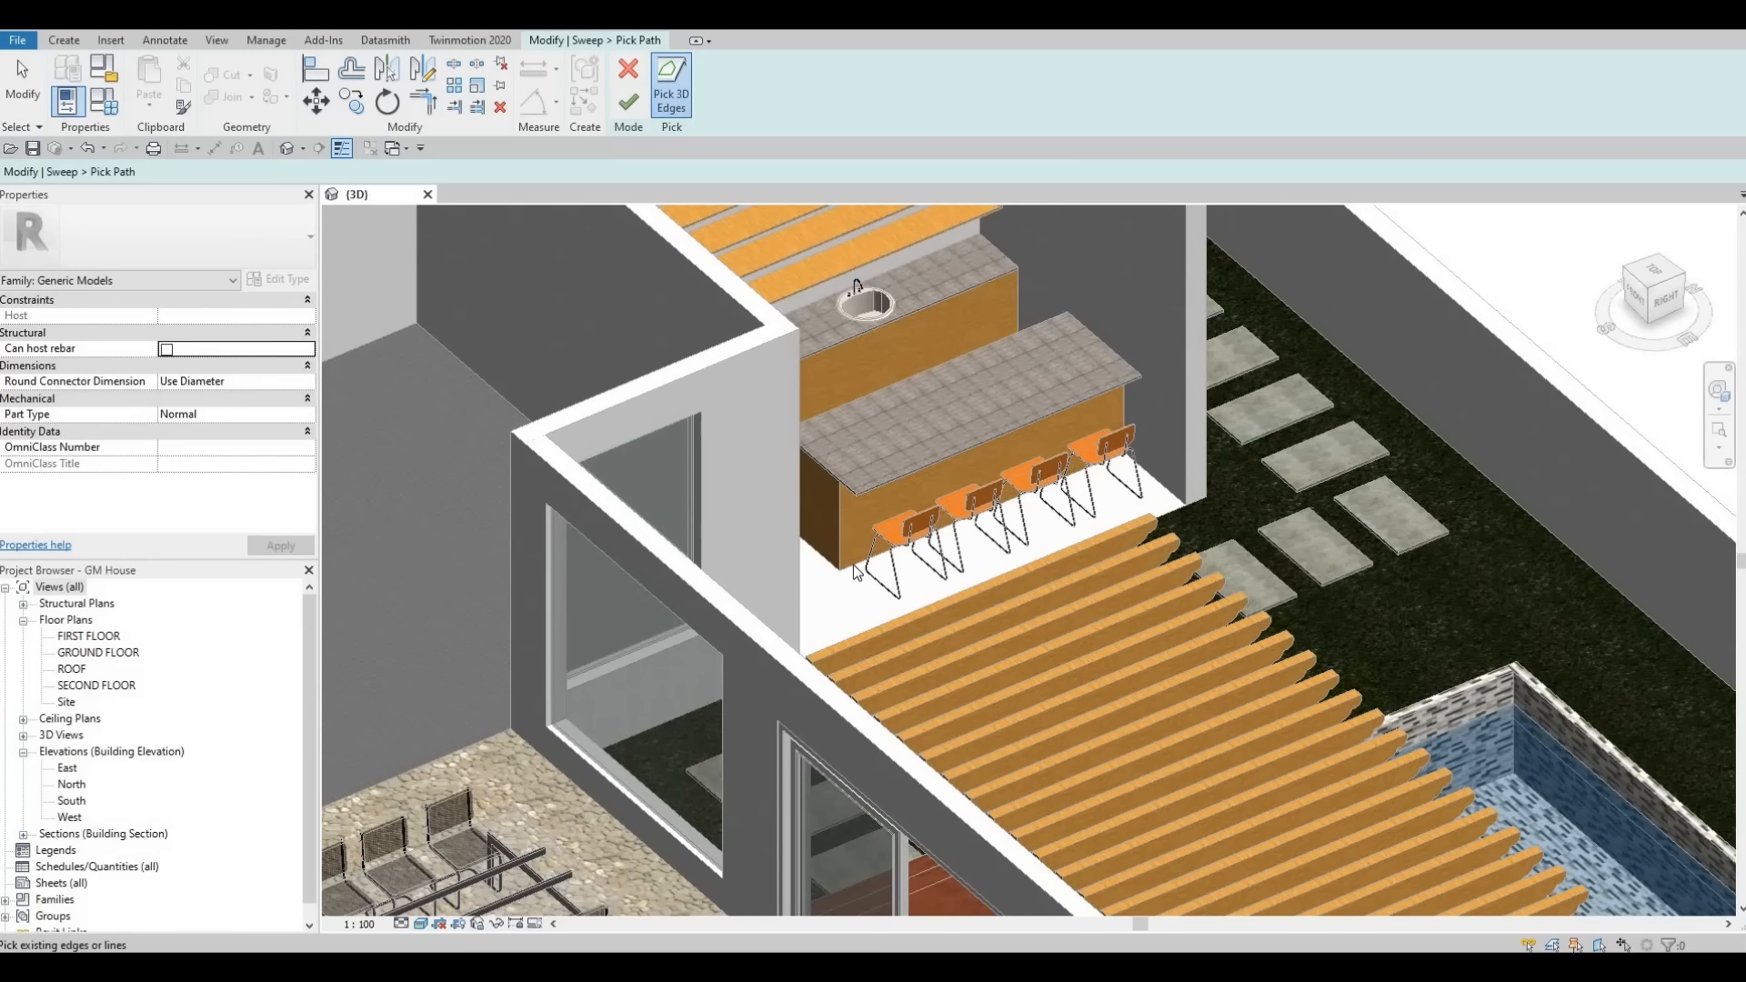
click(856, 561)
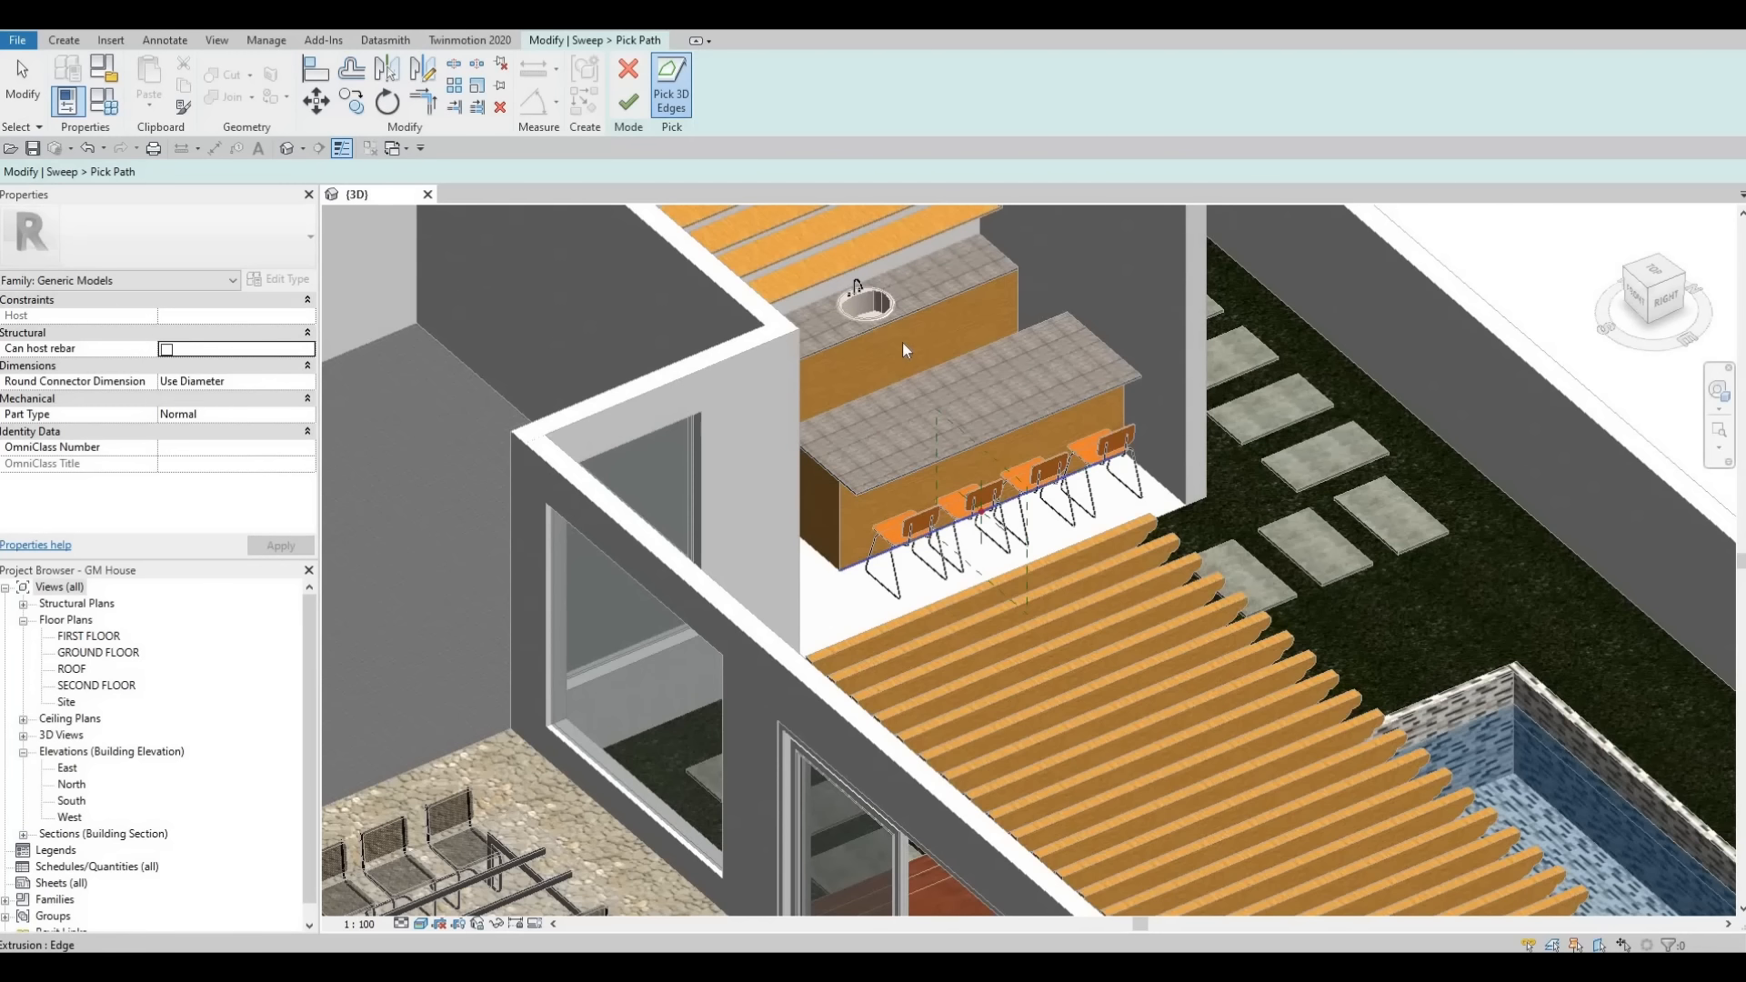
click(627, 100)
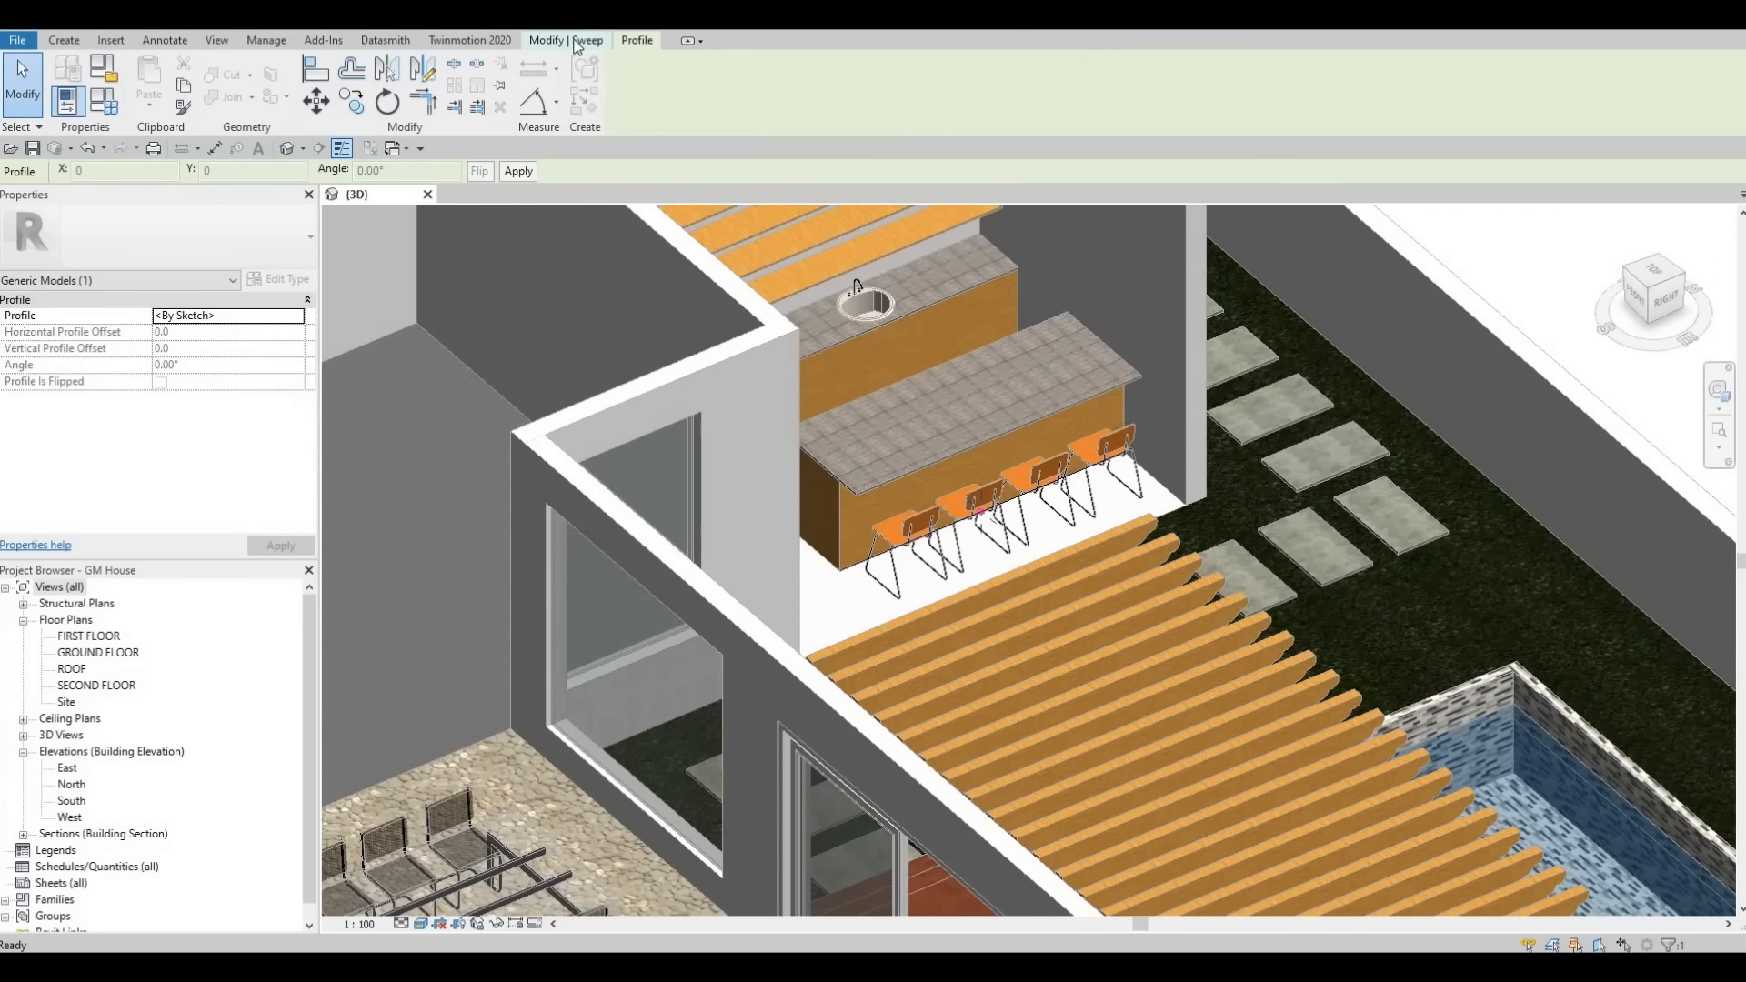
- Edit the sweep profile and sketch its lines at the end of the path
click(574, 41)
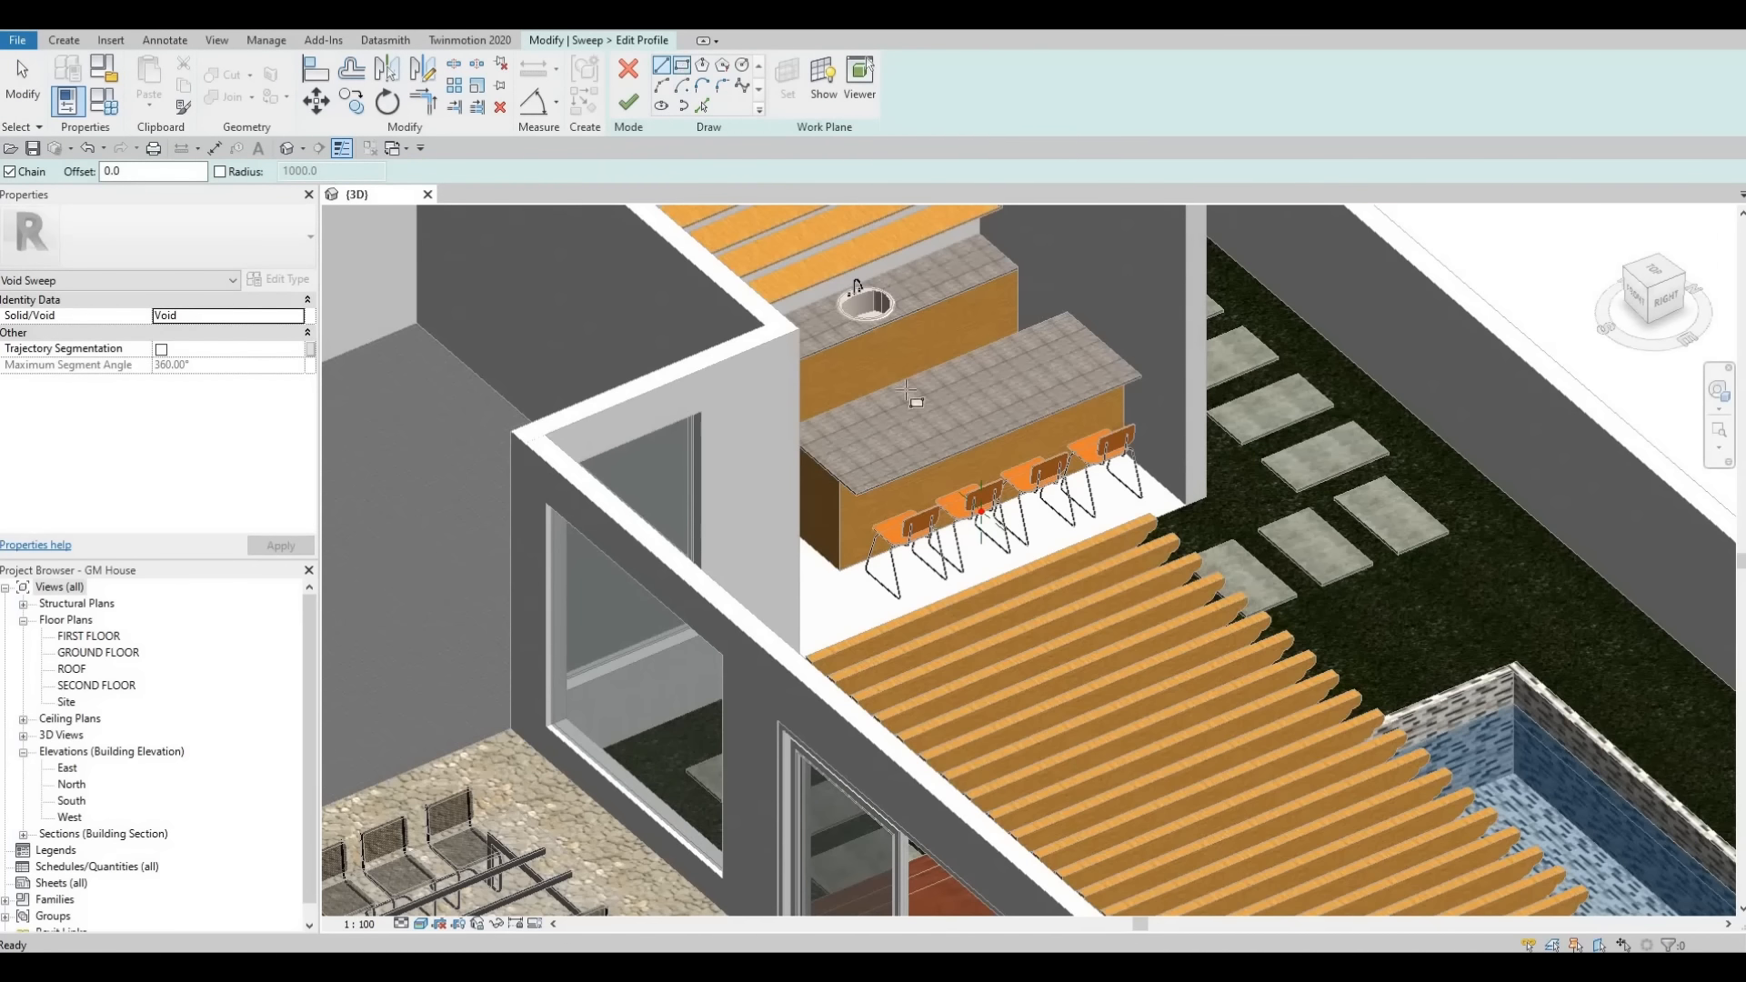
scroll(980, 505, up, 5)
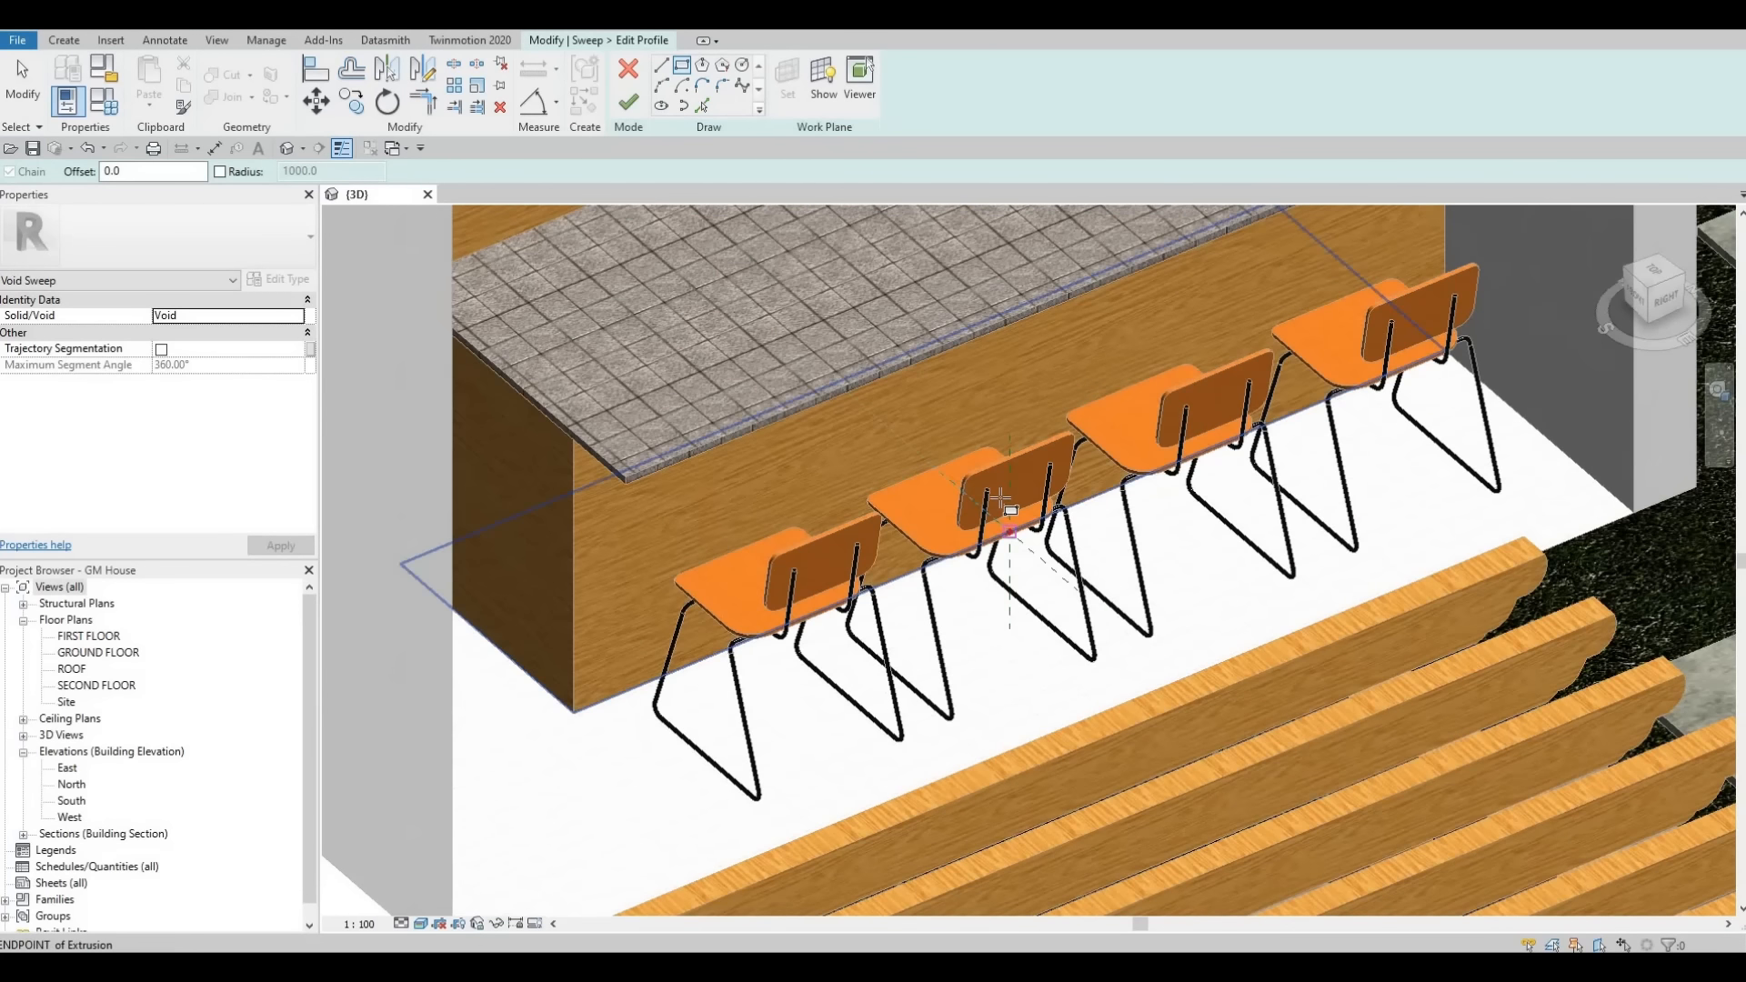
click(1001, 499)
click(1004, 504)
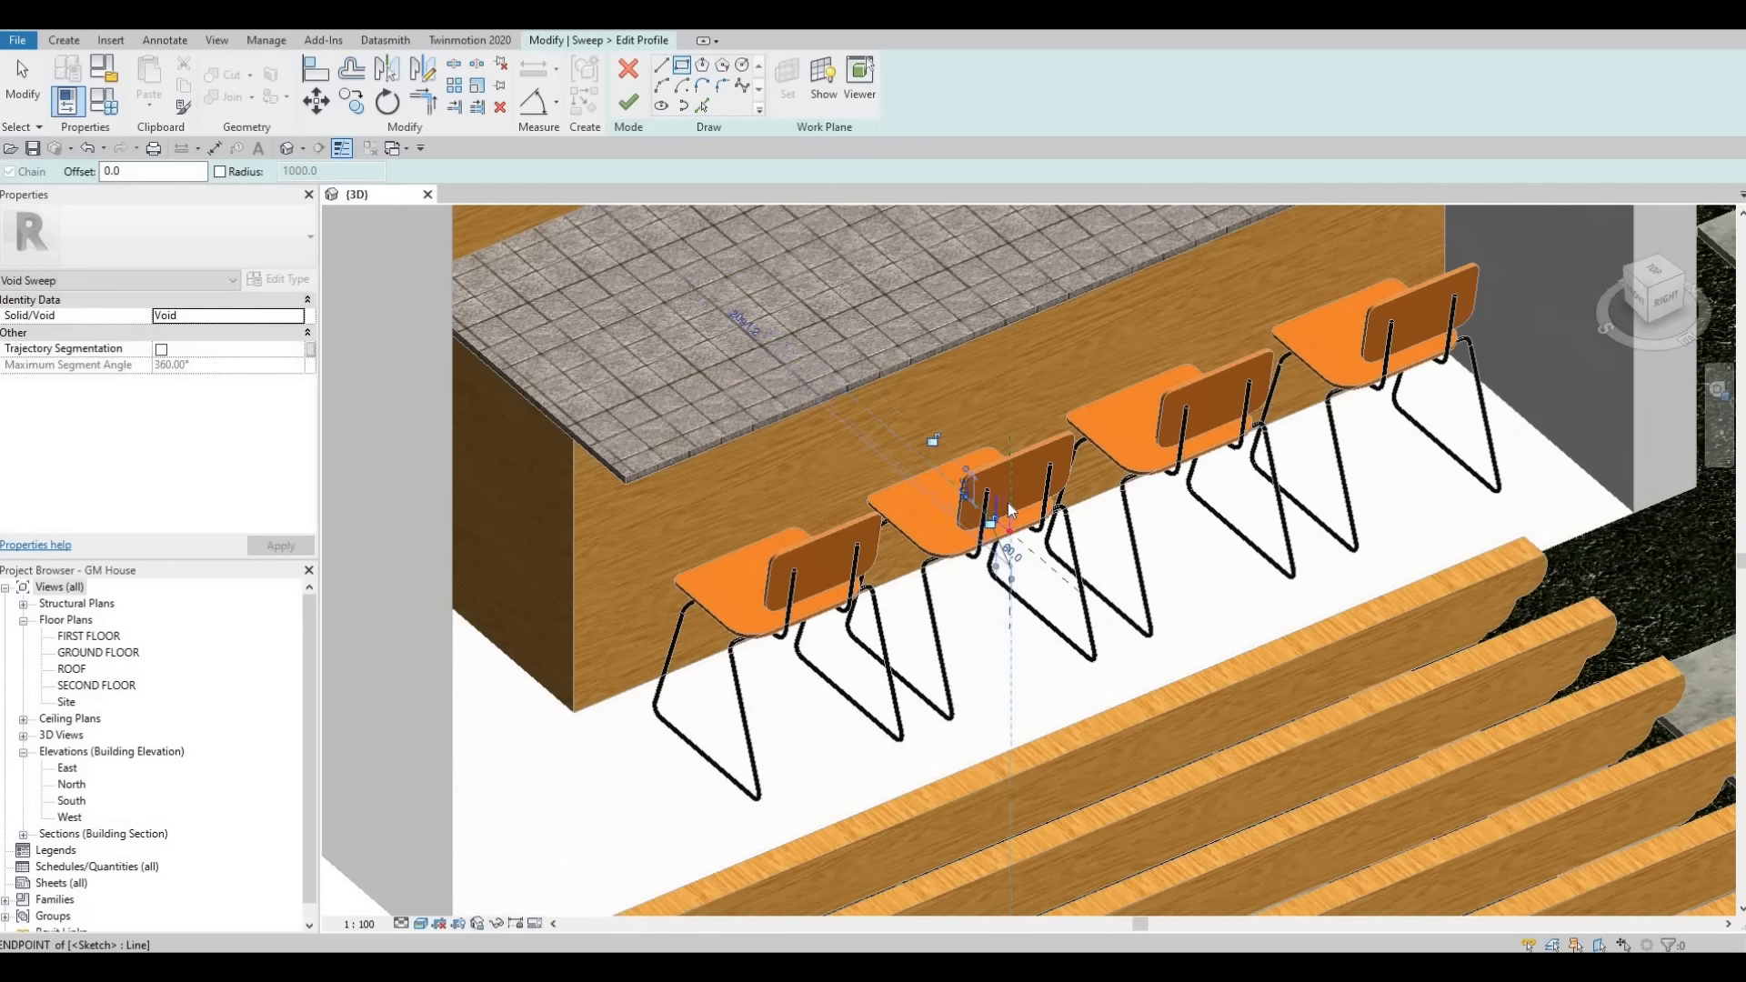
scroll(1008, 502, up, 4)
key(Escape)
- Adjust the lengths of the profile sketch lines, then finish the profile and the void sweep
click(1034, 548)
click(1035, 545)
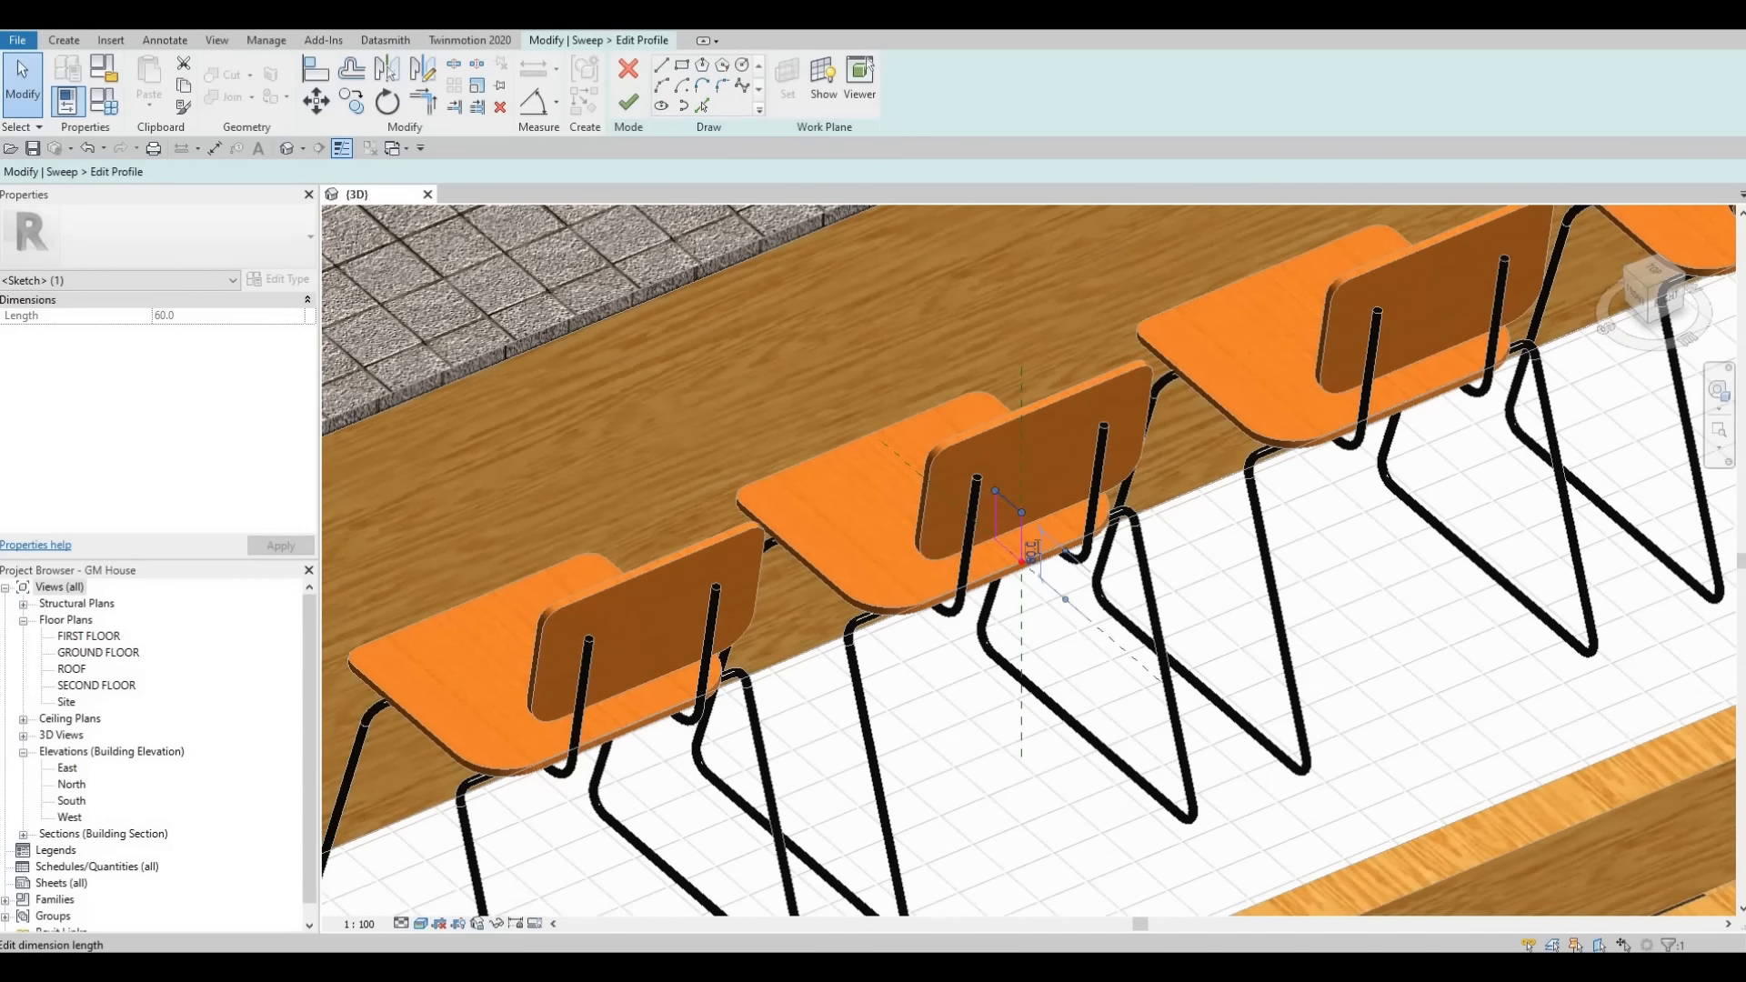
key(Return)
click(1030, 537)
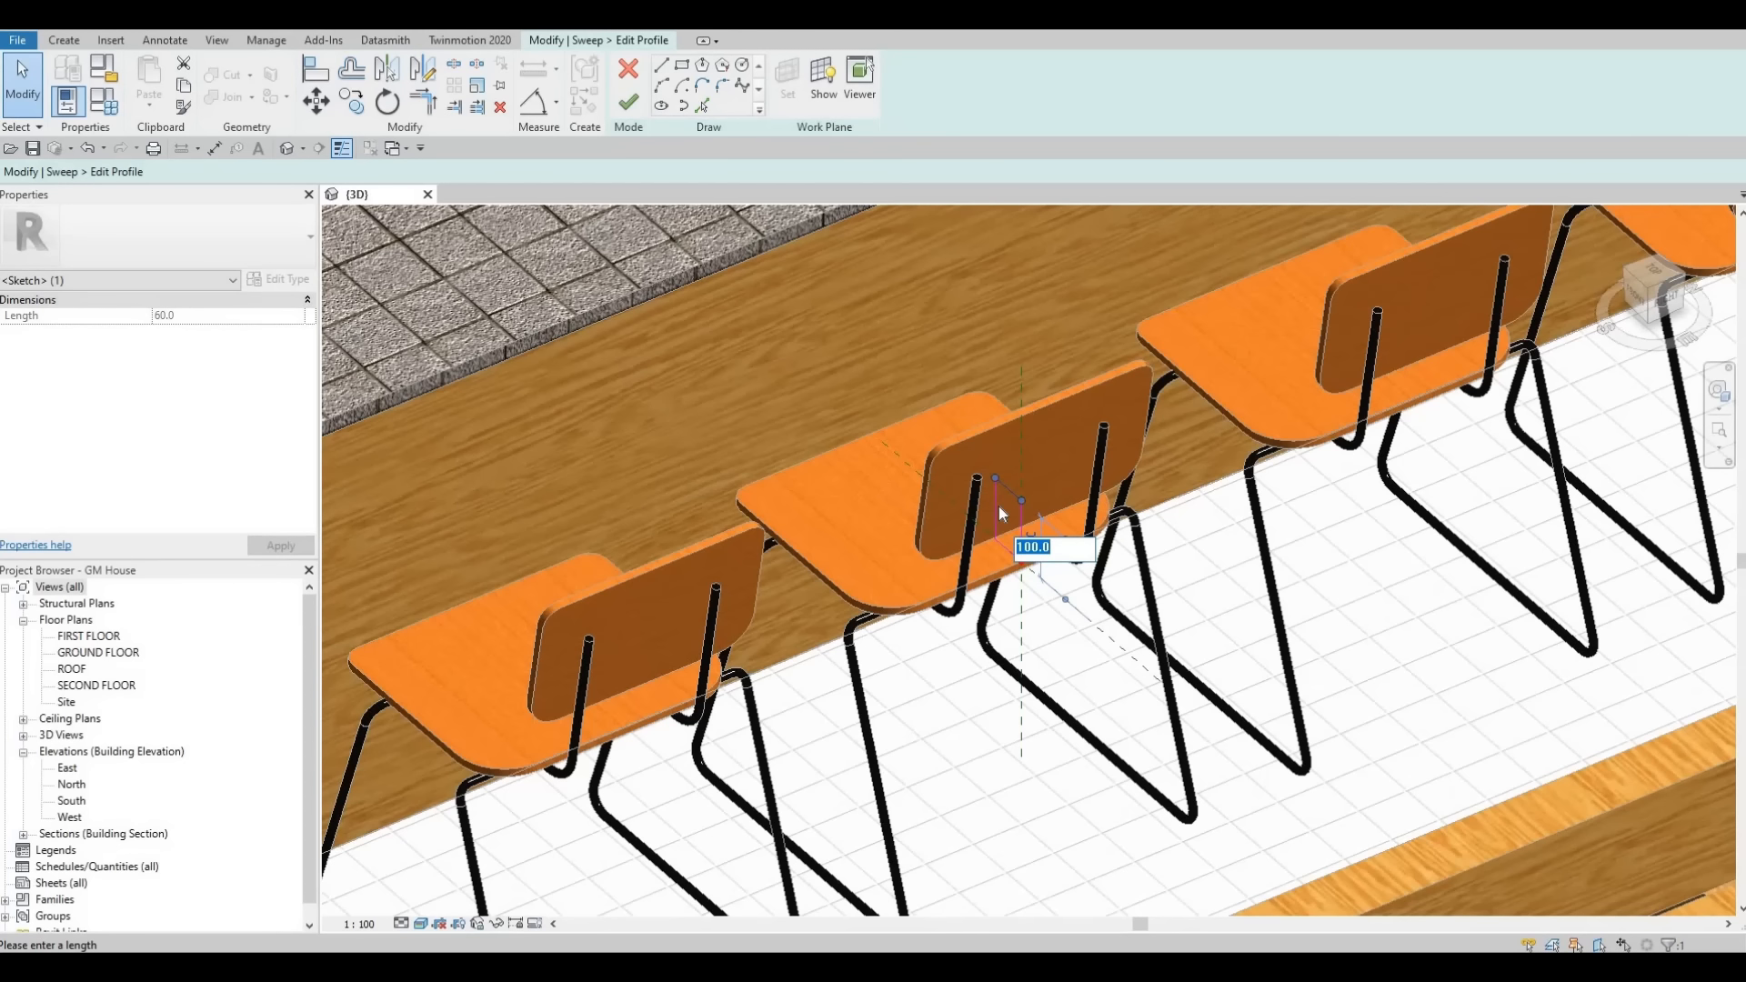
click(998, 505)
click(995, 515)
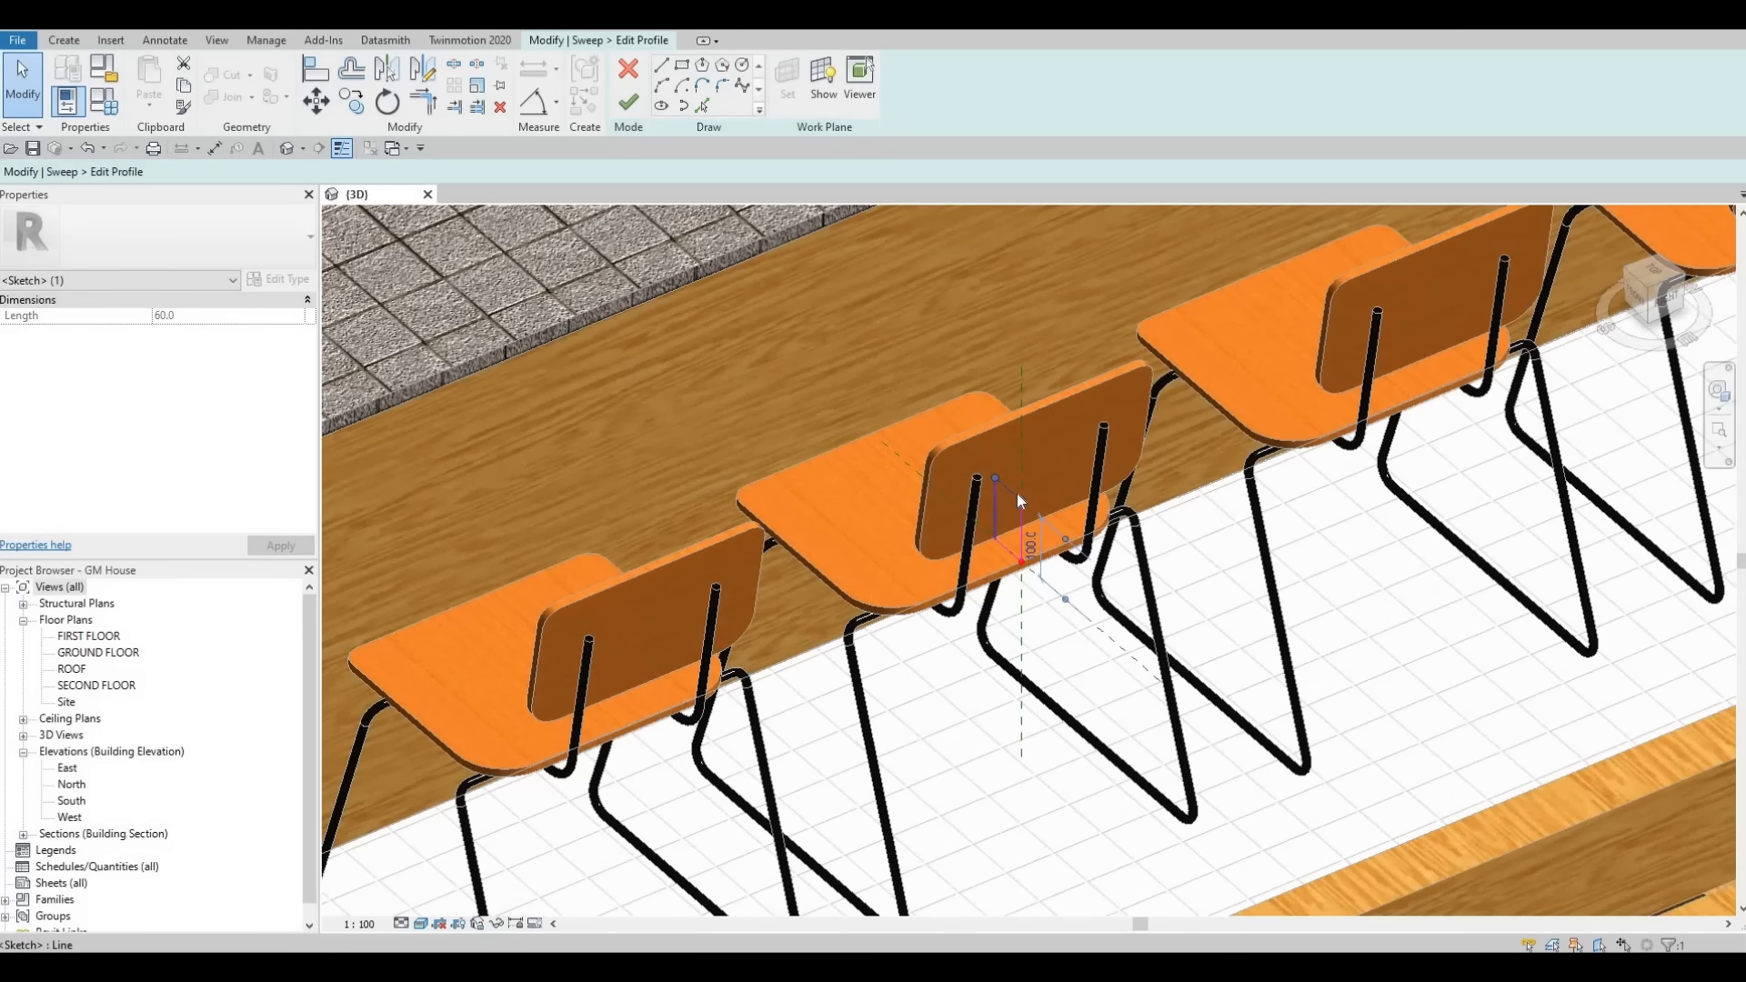
click(1011, 454)
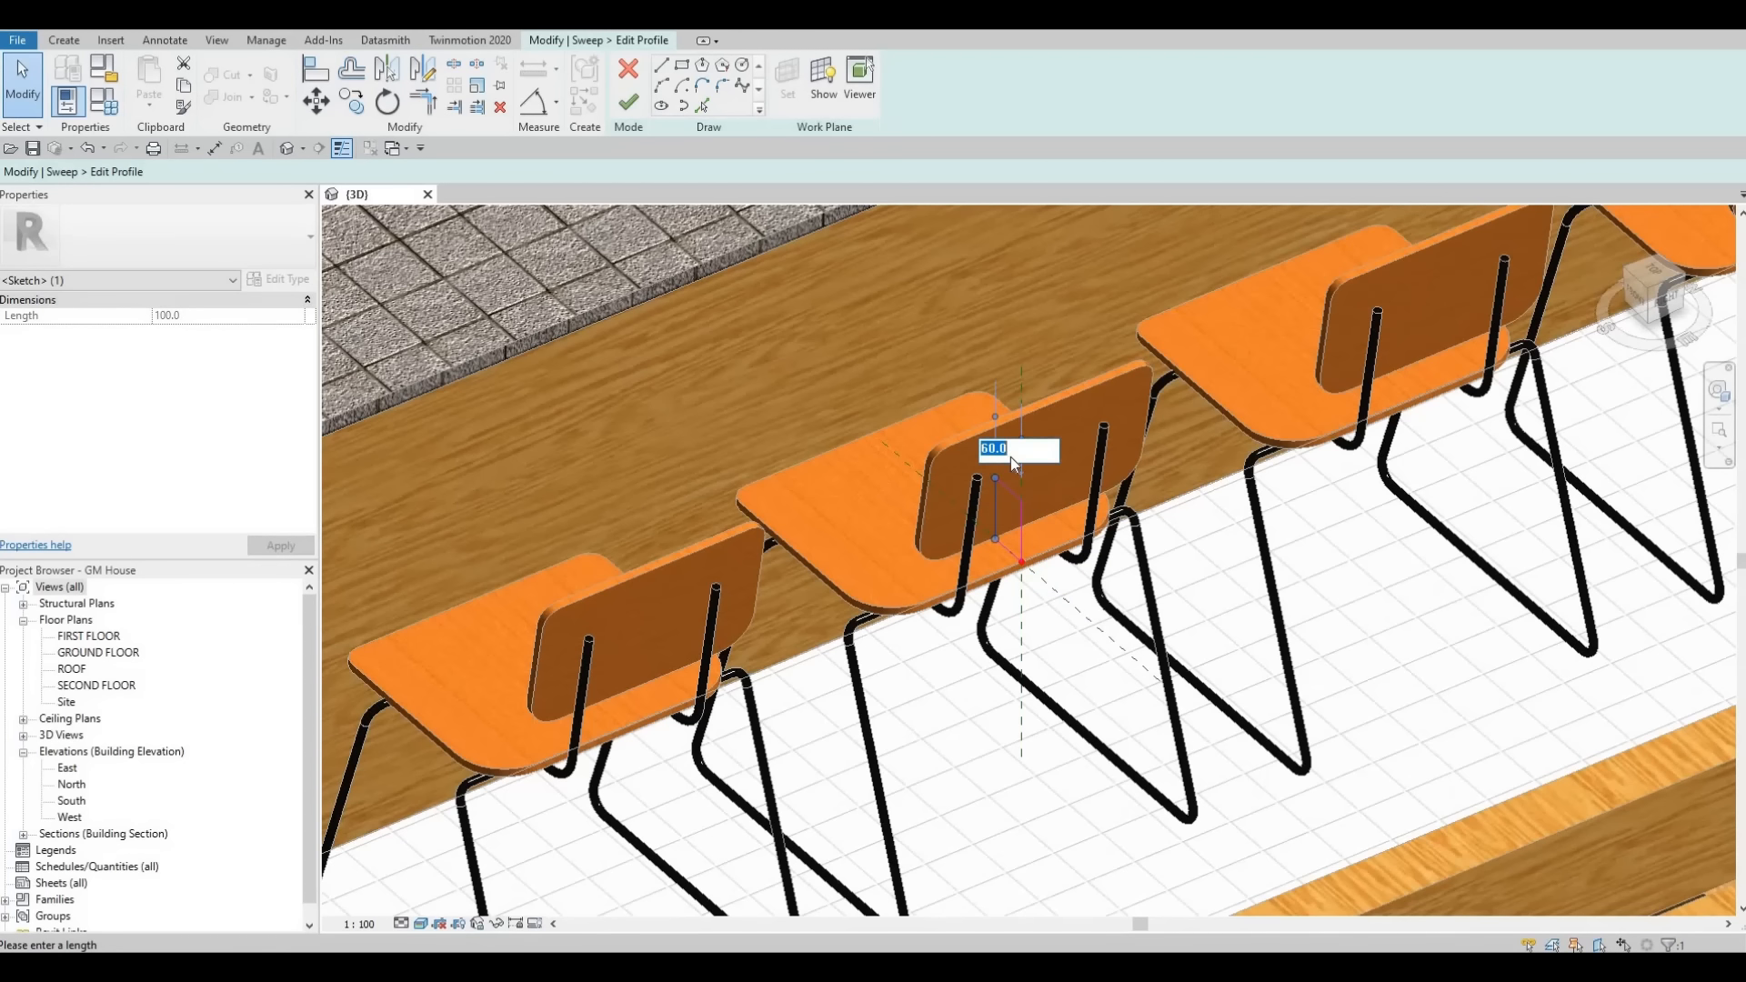
key(Return)
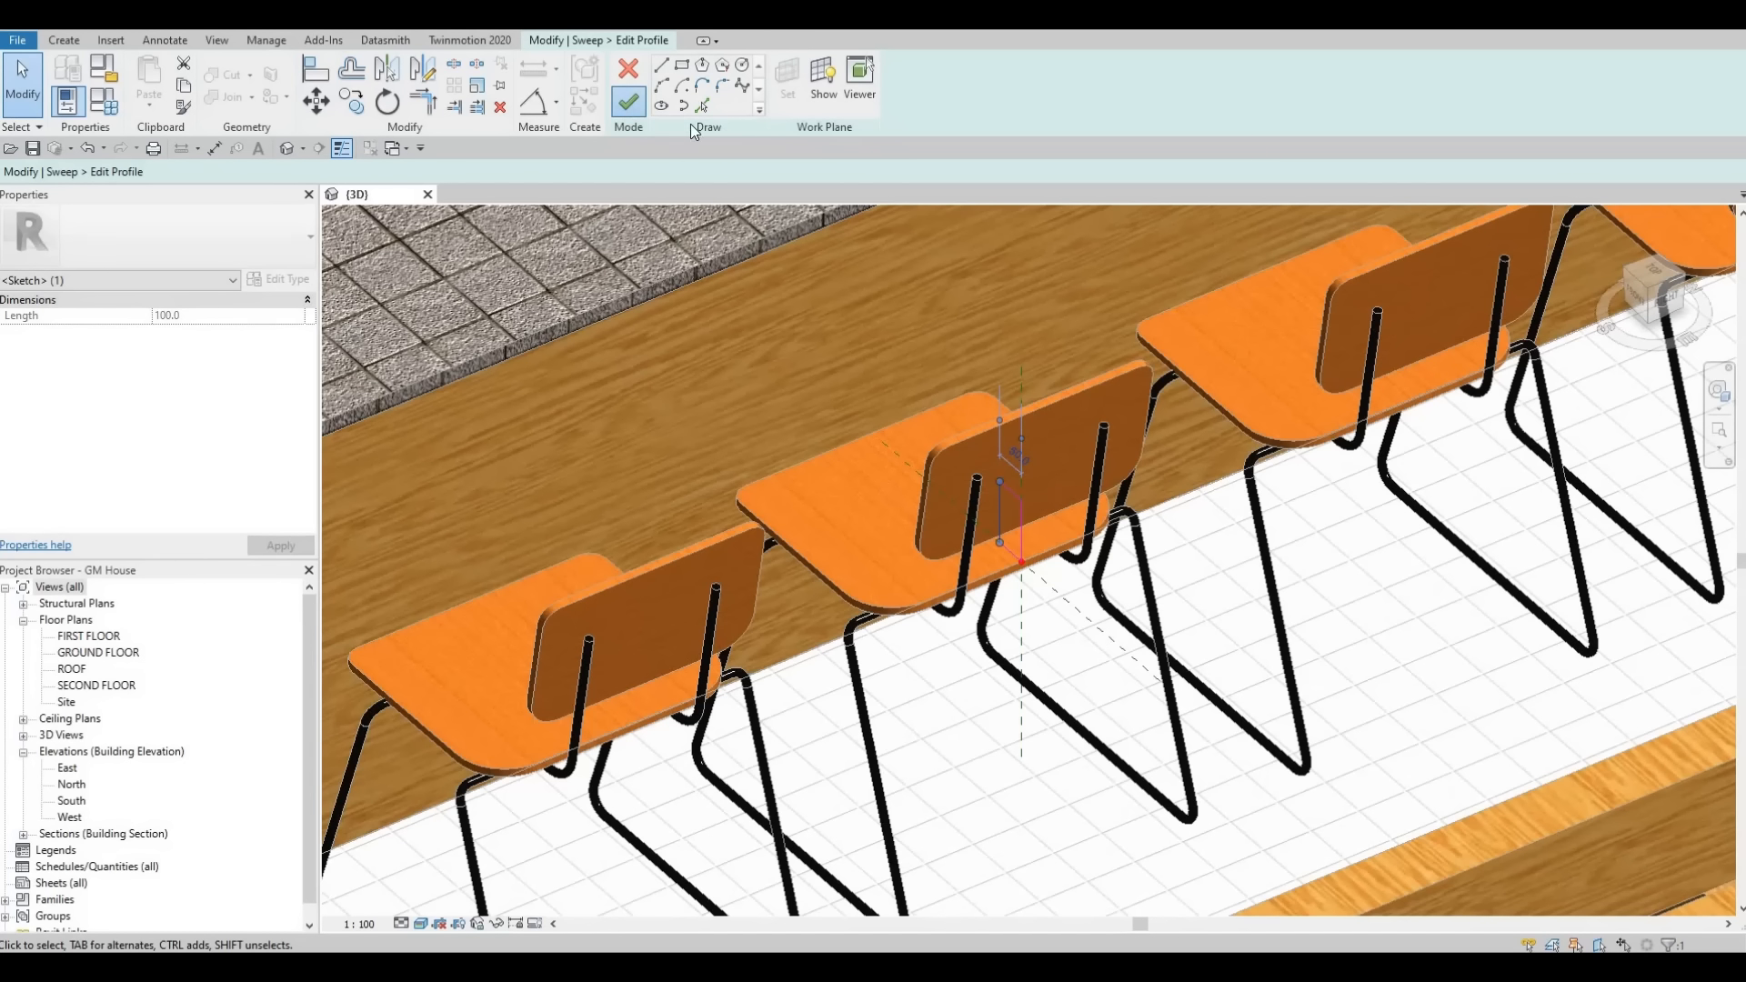
click(628, 102)
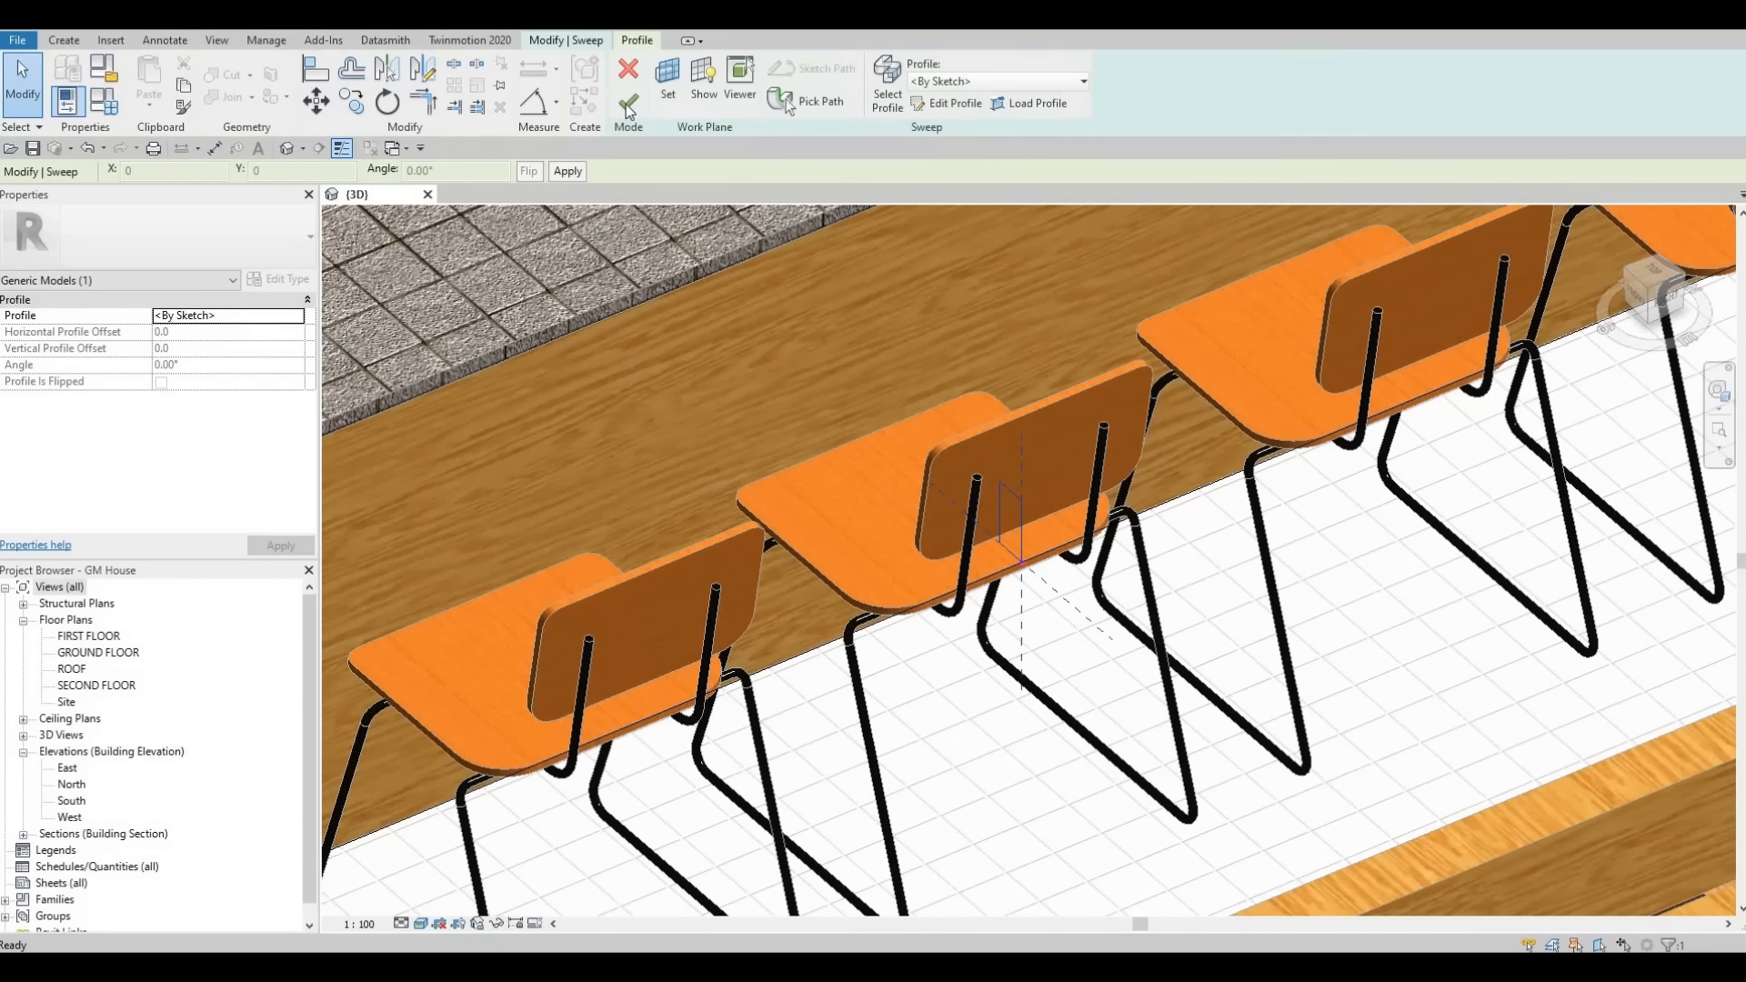
click(626, 103)
- Cut the island geometry with the void sweep using Cut Geometry and finish the model
scroll(648, 266, down, 2)
middle_drag(648, 265, 803, 271)
click(224, 96)
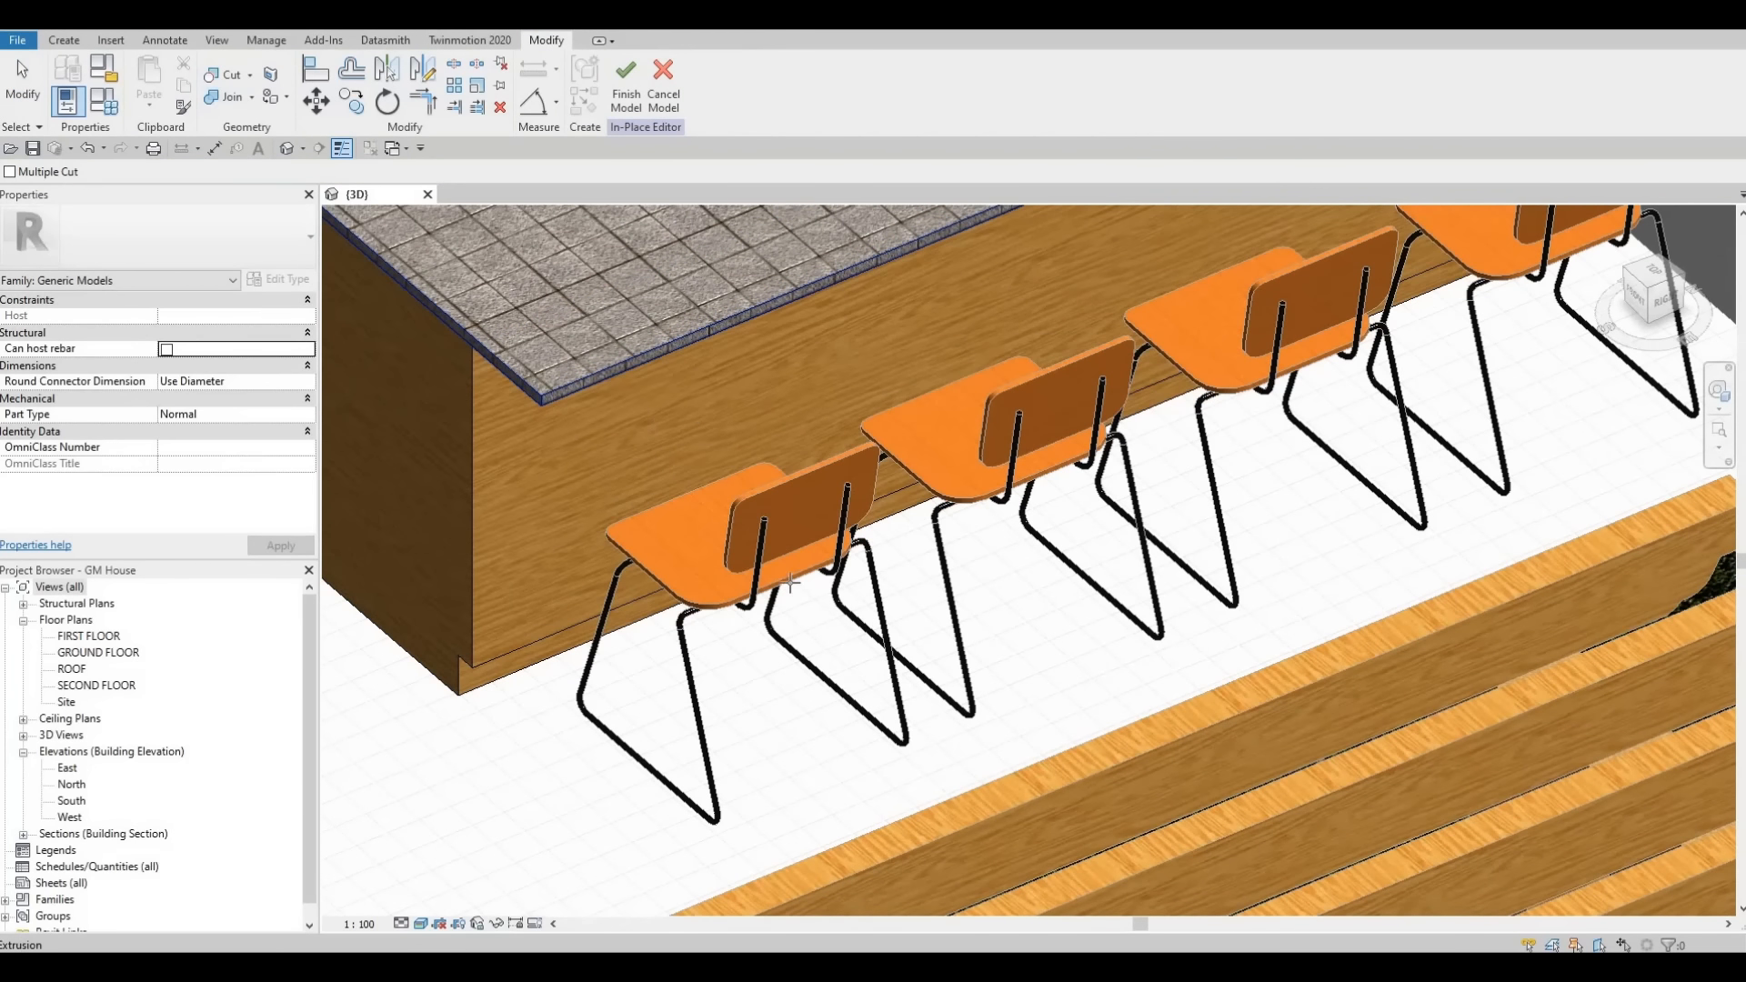
scroll(791, 583, down, 2)
shift+middle_drag(791, 583, 543, 151)
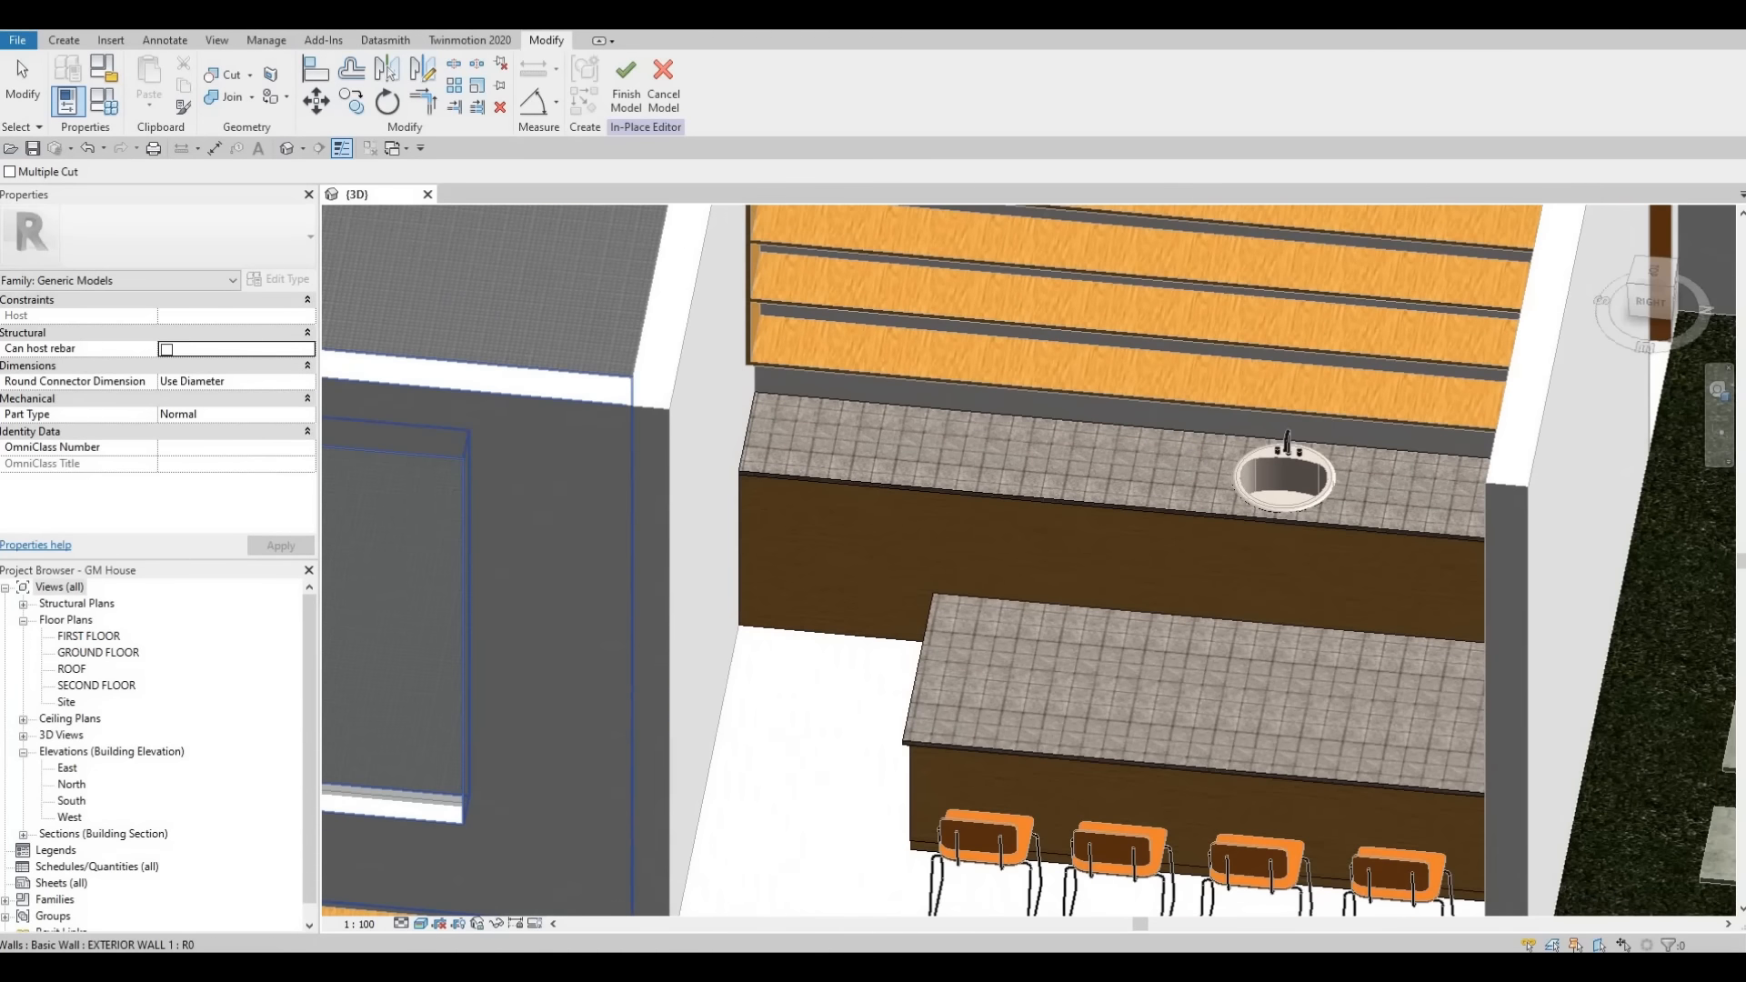
click(624, 97)
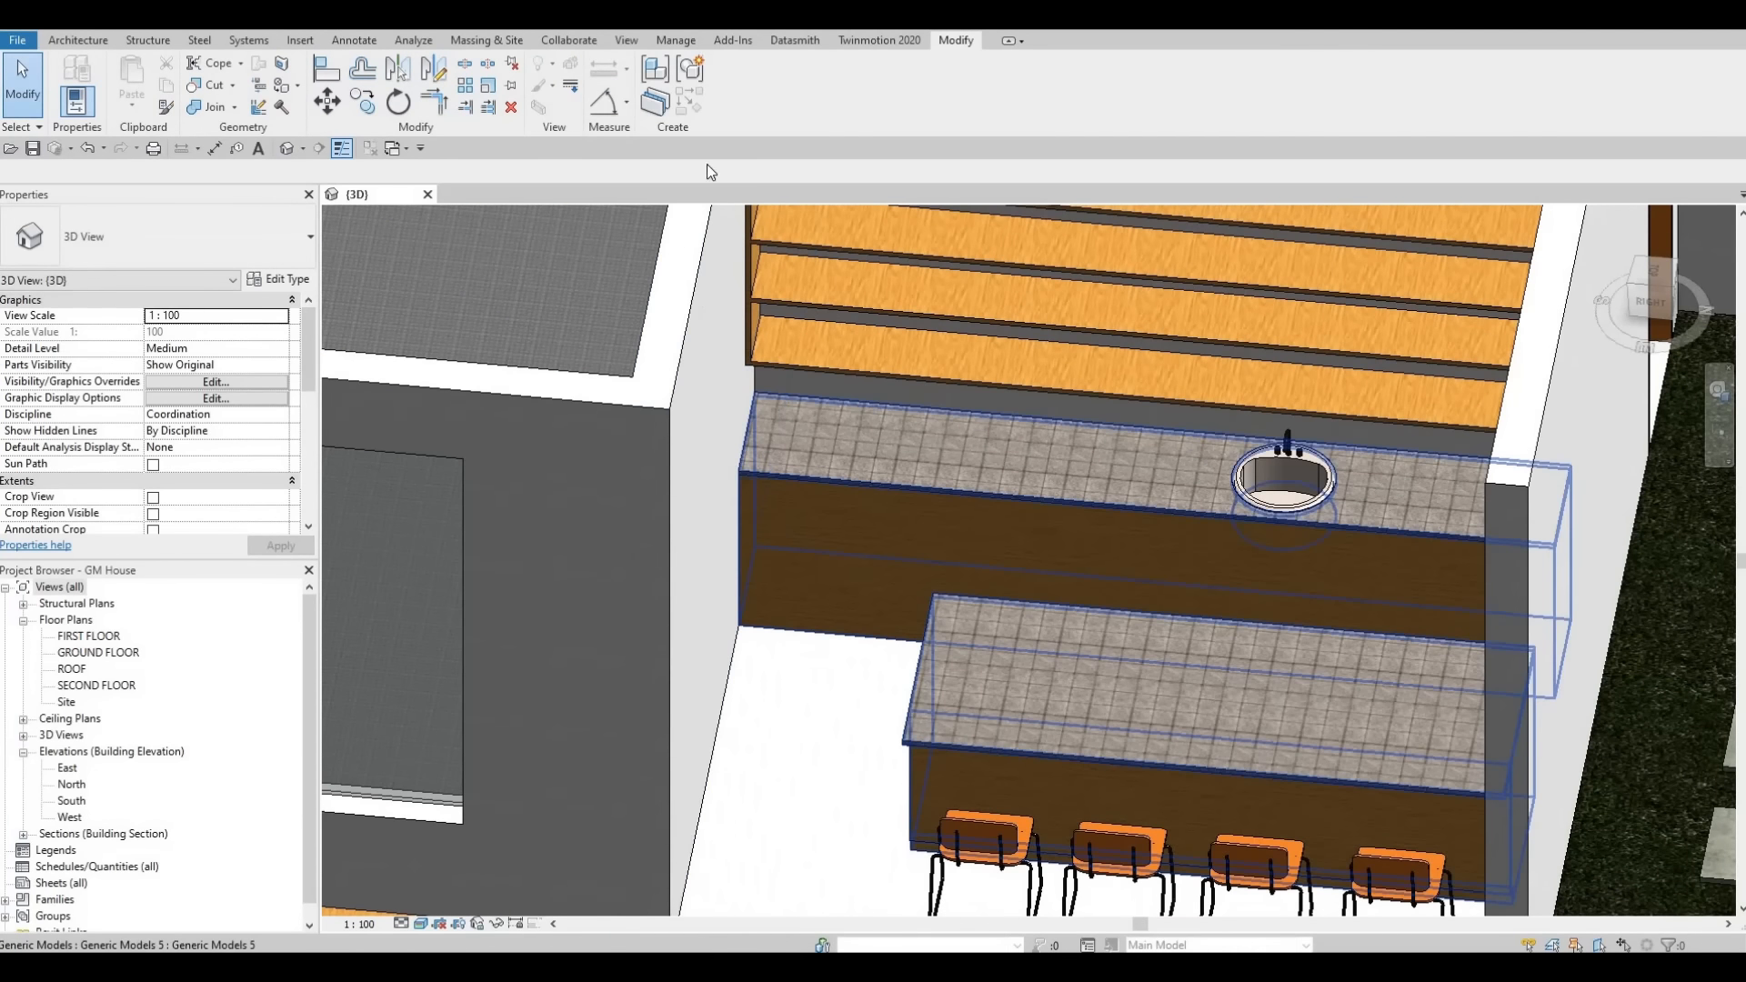
- Edit the counters in place and start another Void Sweep, picking the island countertop's back edge as its path
click(736, 89)
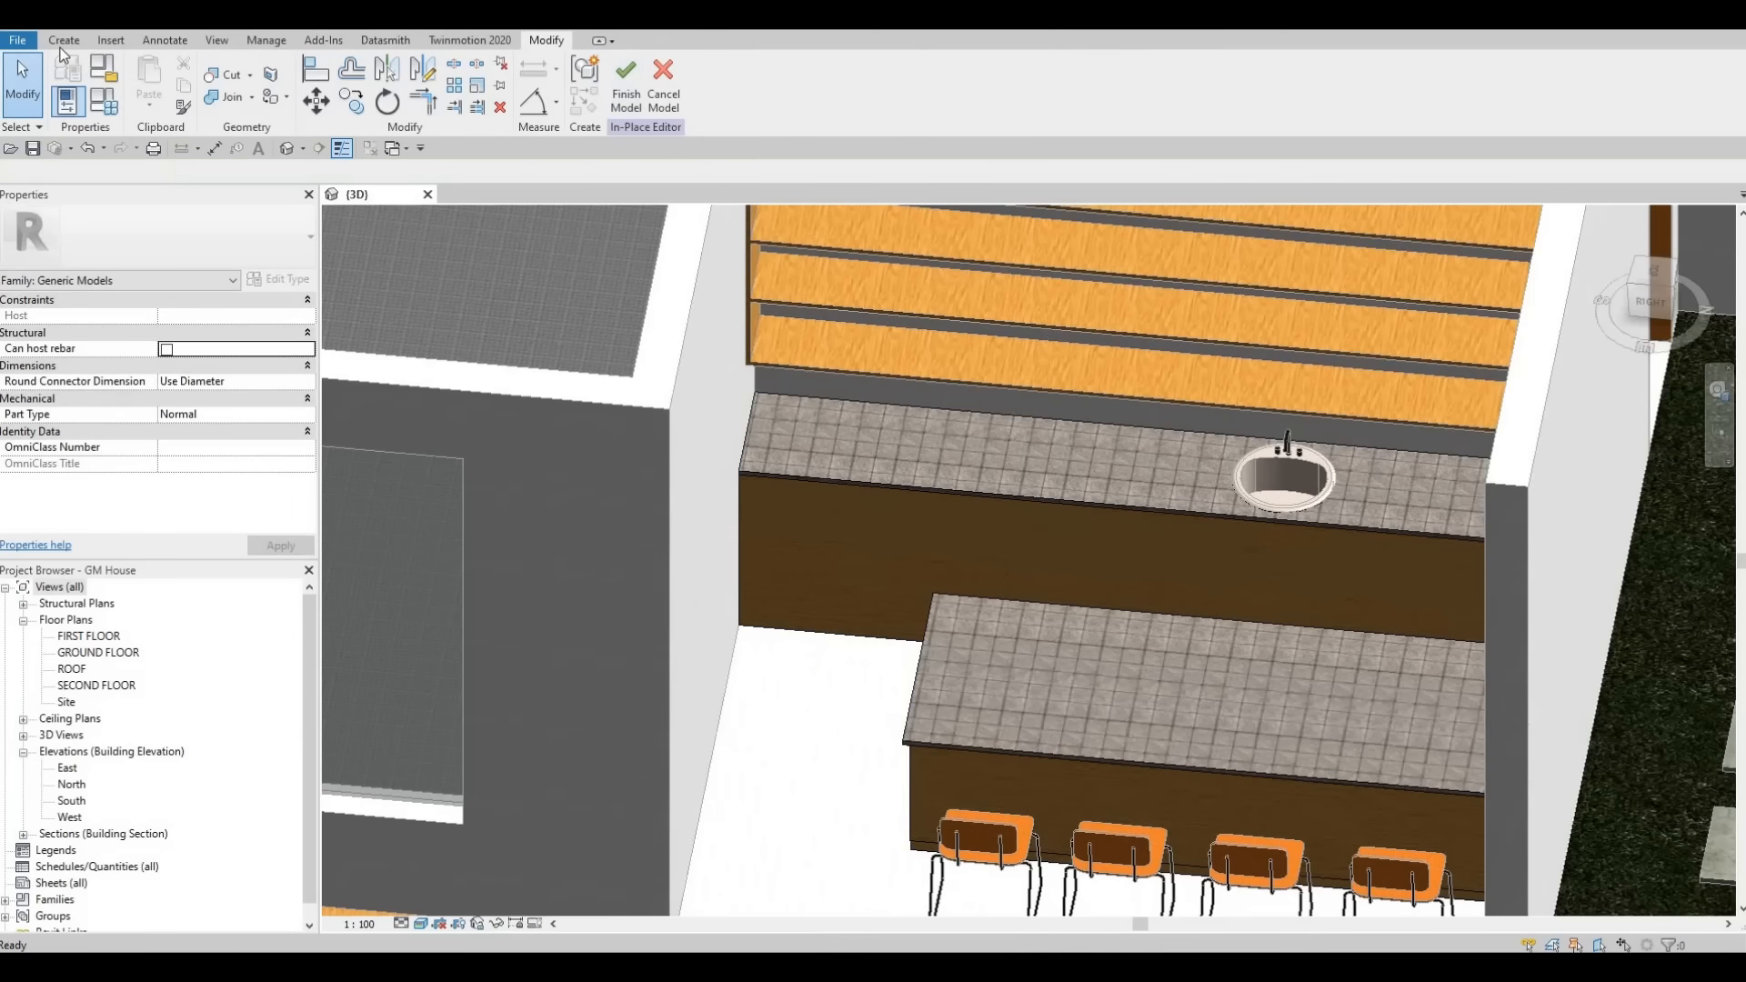
click(63, 40)
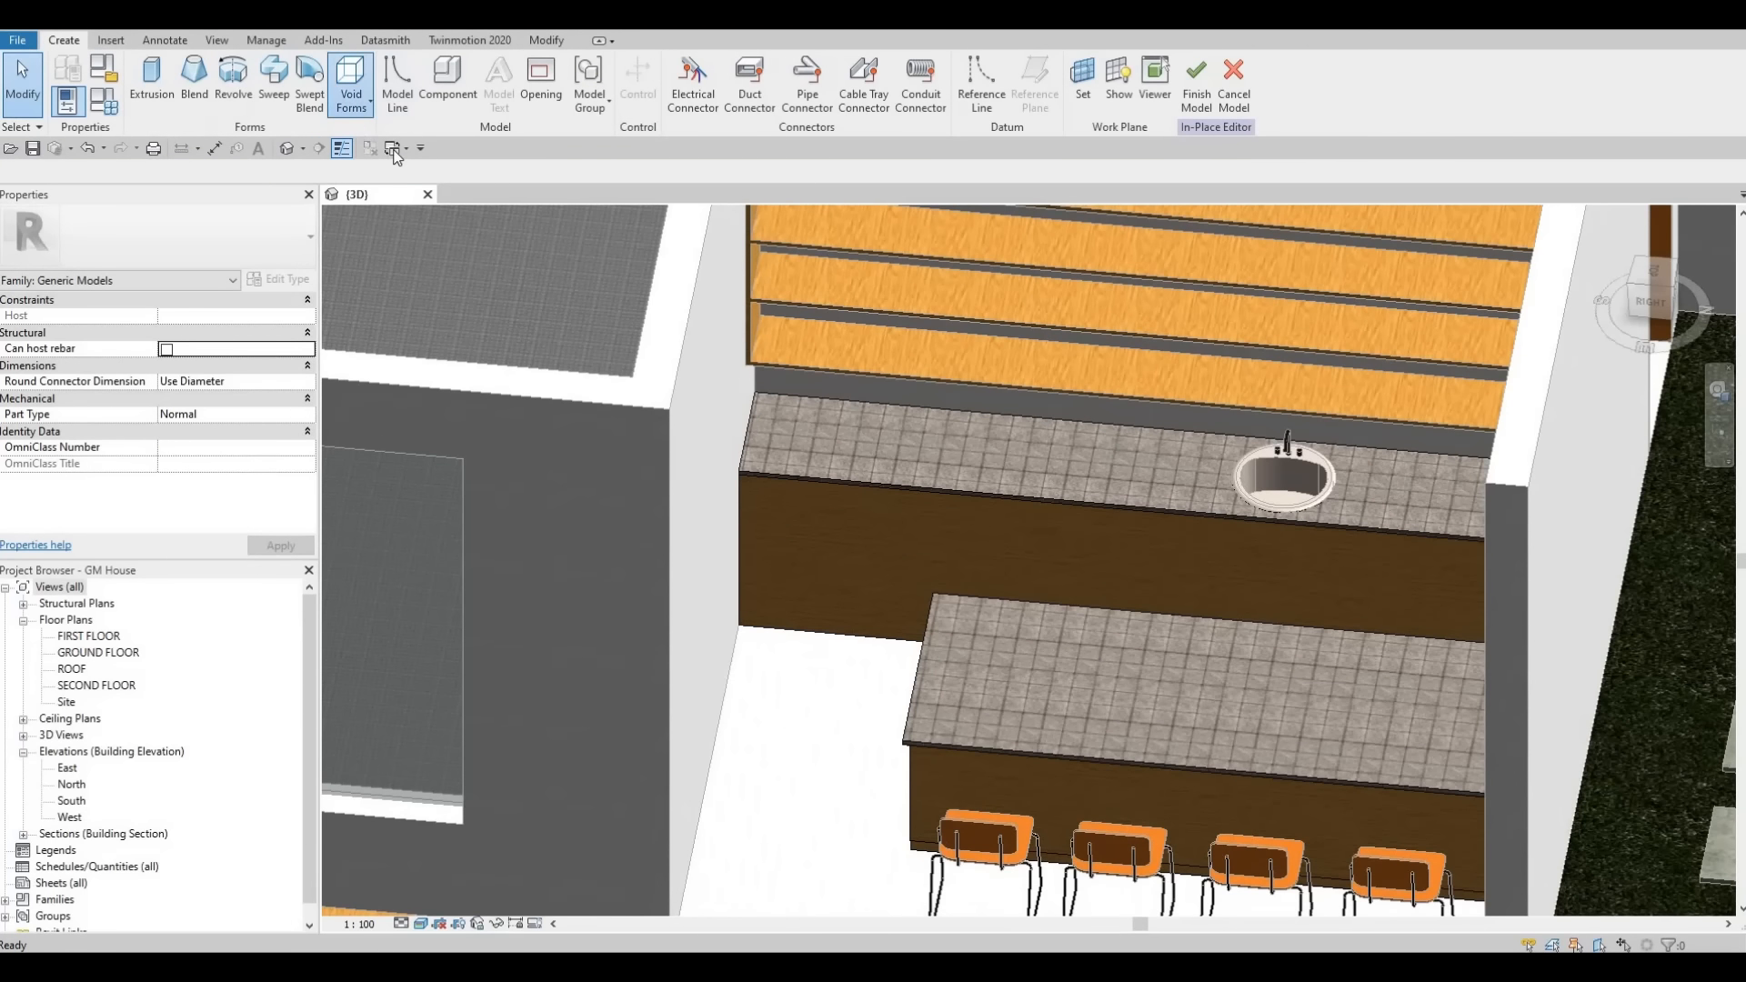
click(351, 91)
click(391, 247)
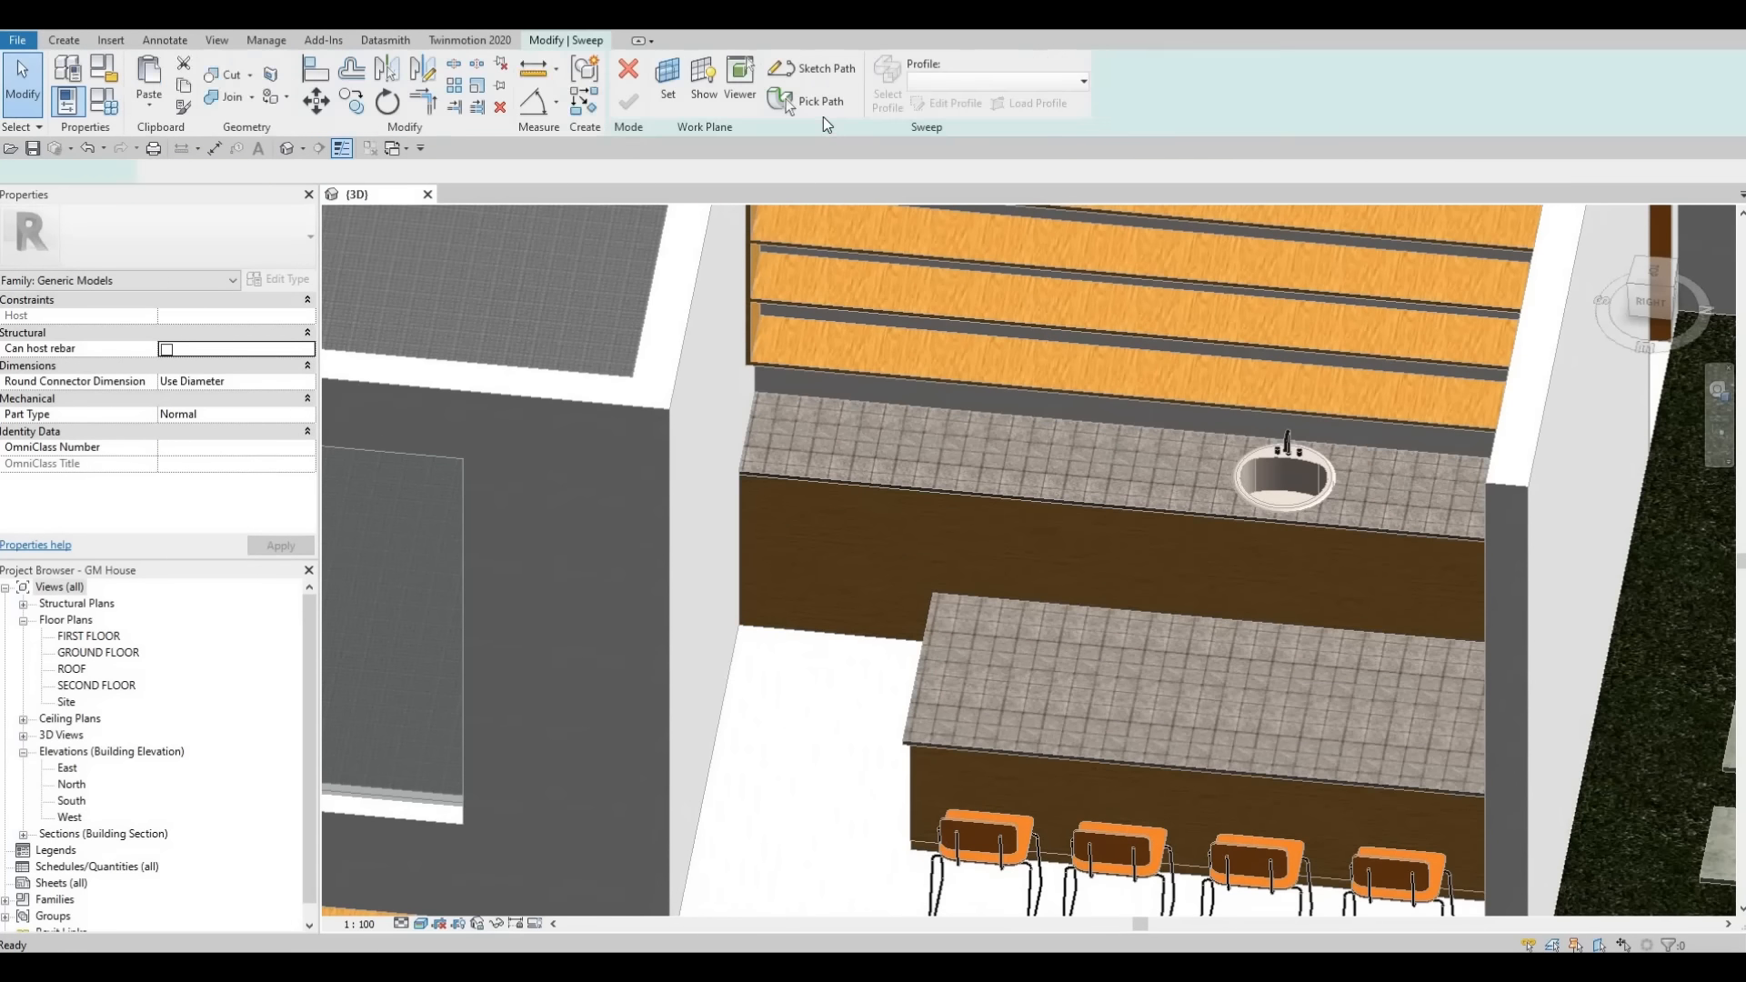
click(972, 435)
click(628, 101)
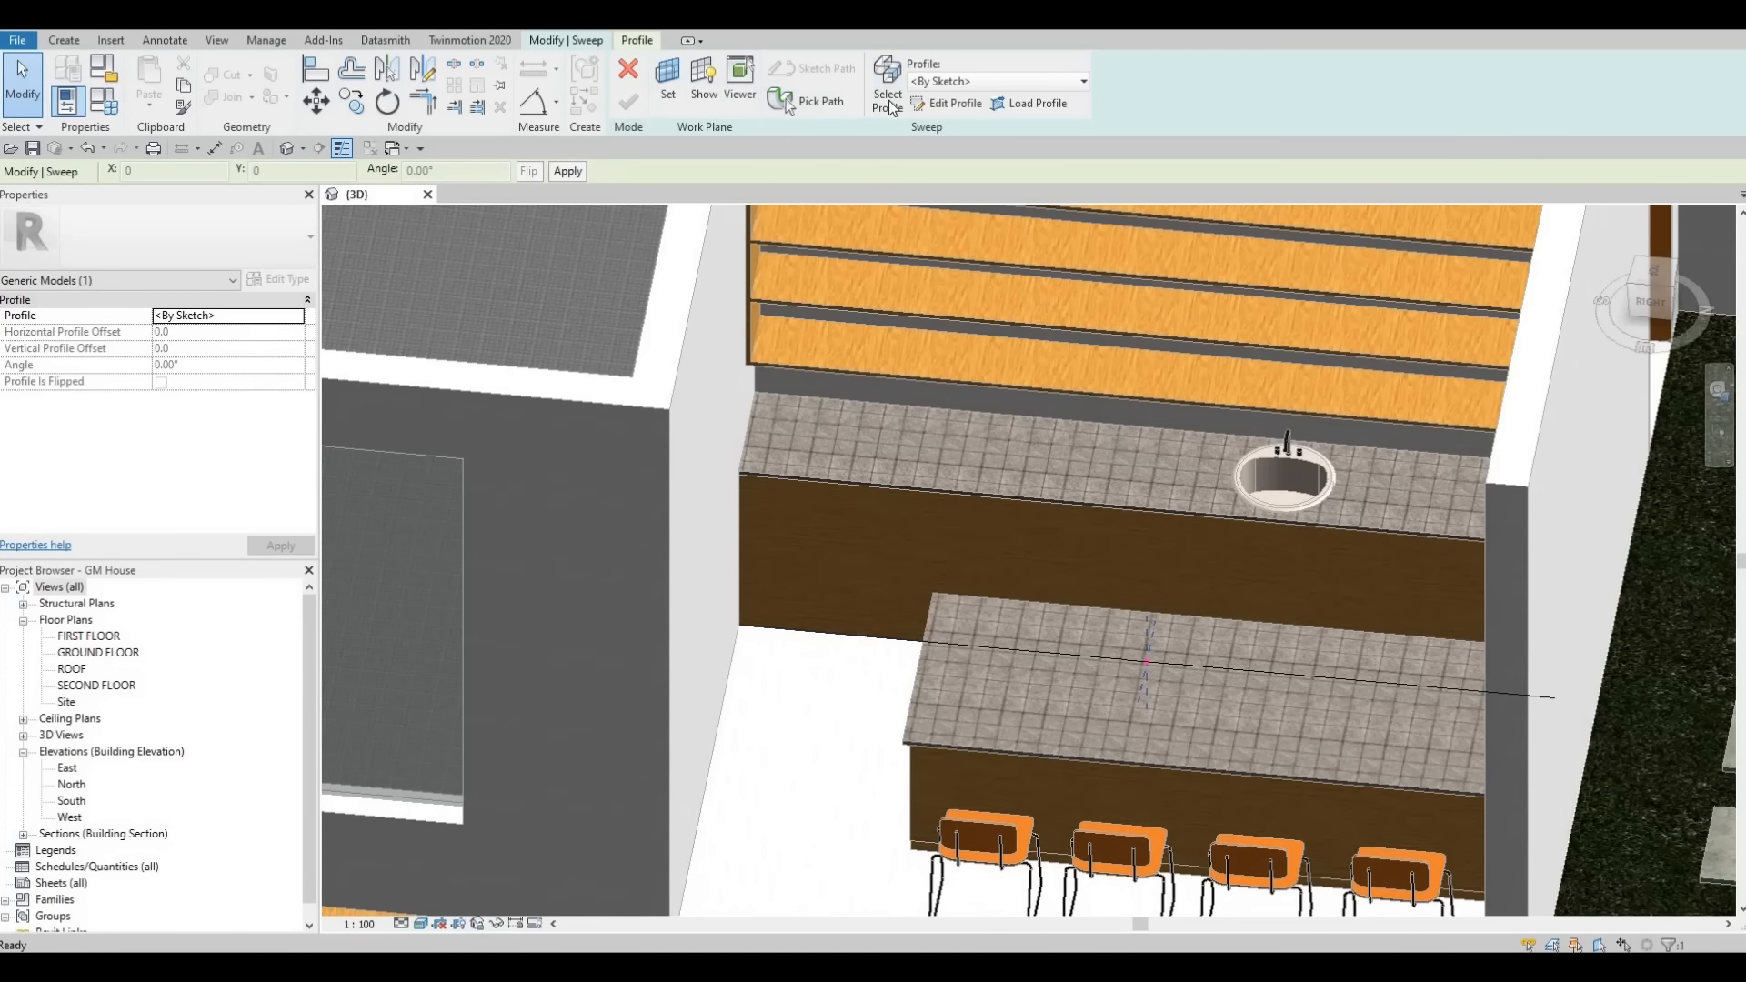
- Edit the sweep profile and sketch a rectangle at the end of the path on the island countertop
click(960, 105)
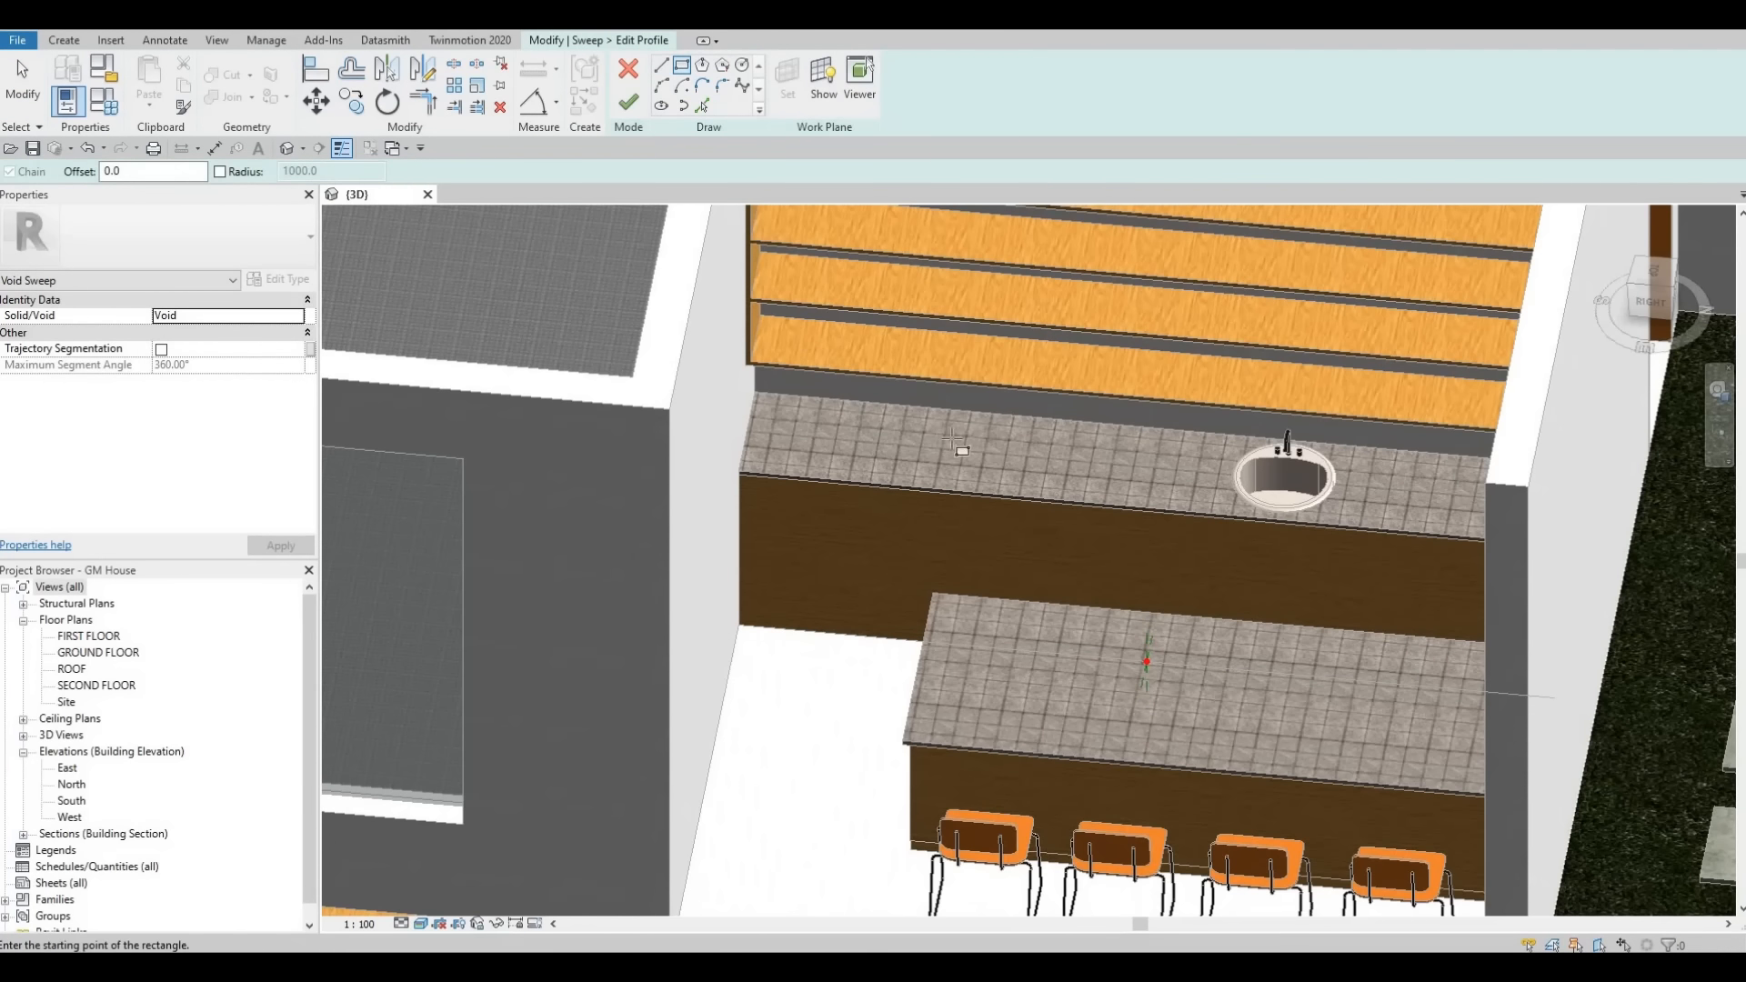
shift+middle_drag(952, 440, 865, 373)
scroll(846, 355, up, 2)
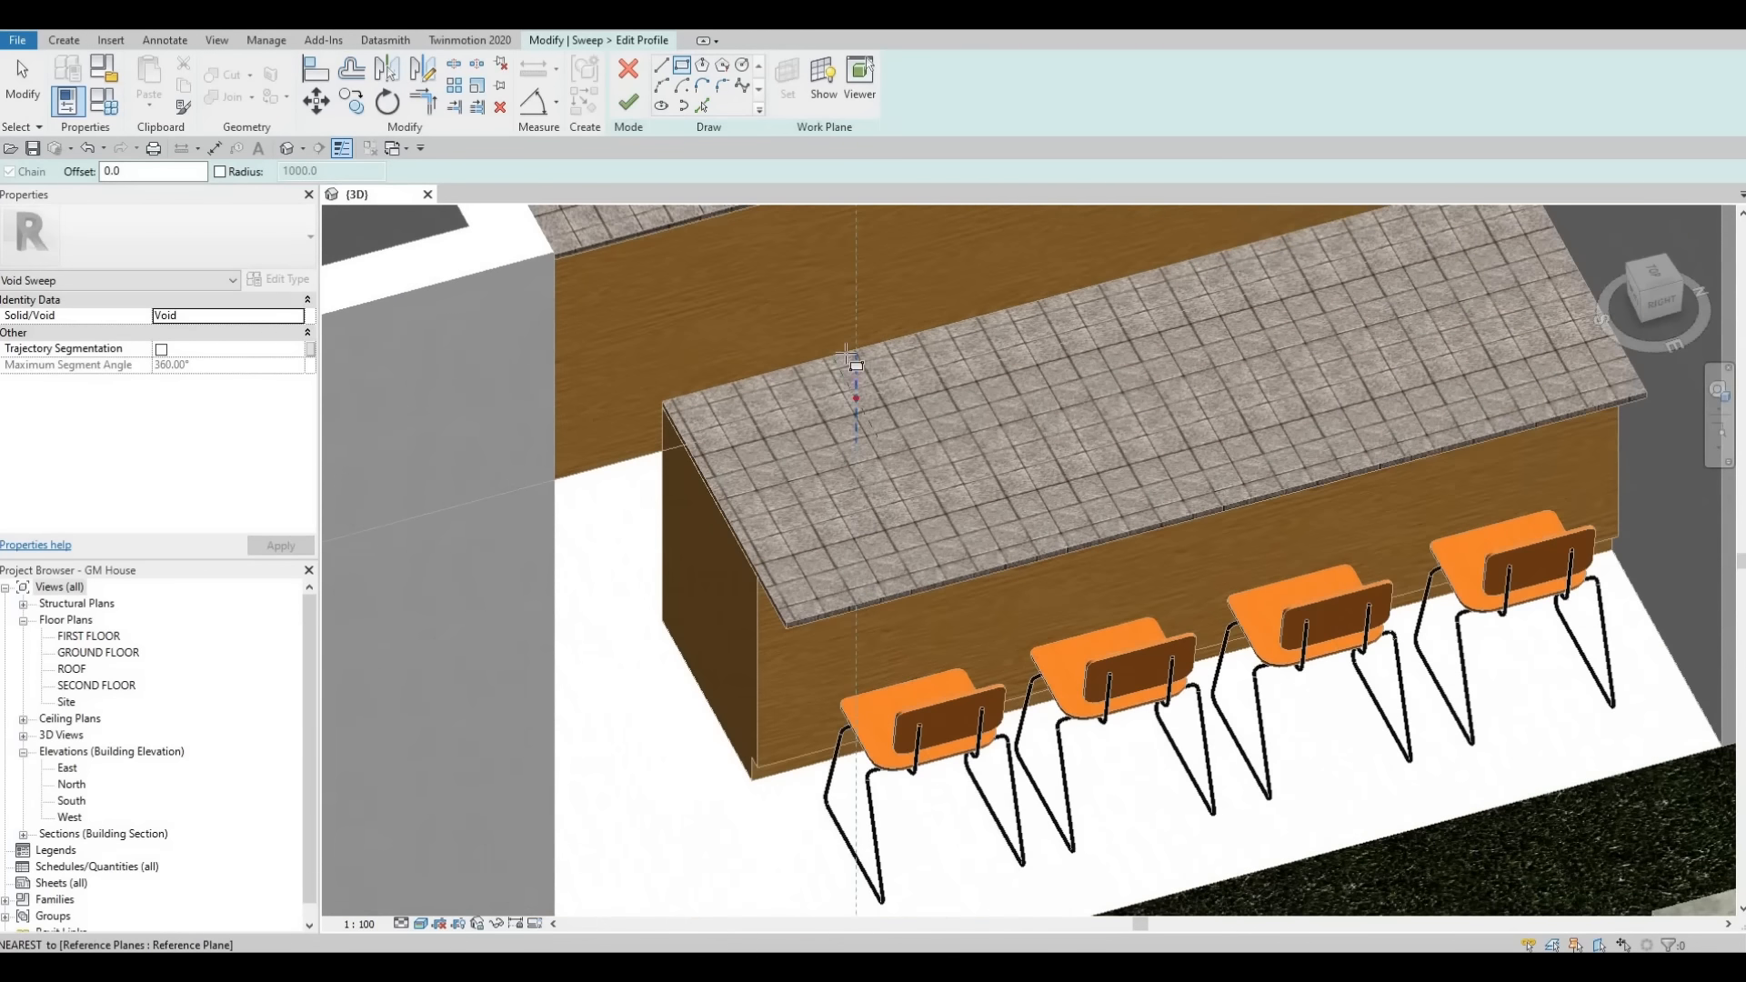
click(846, 355)
click(842, 349)
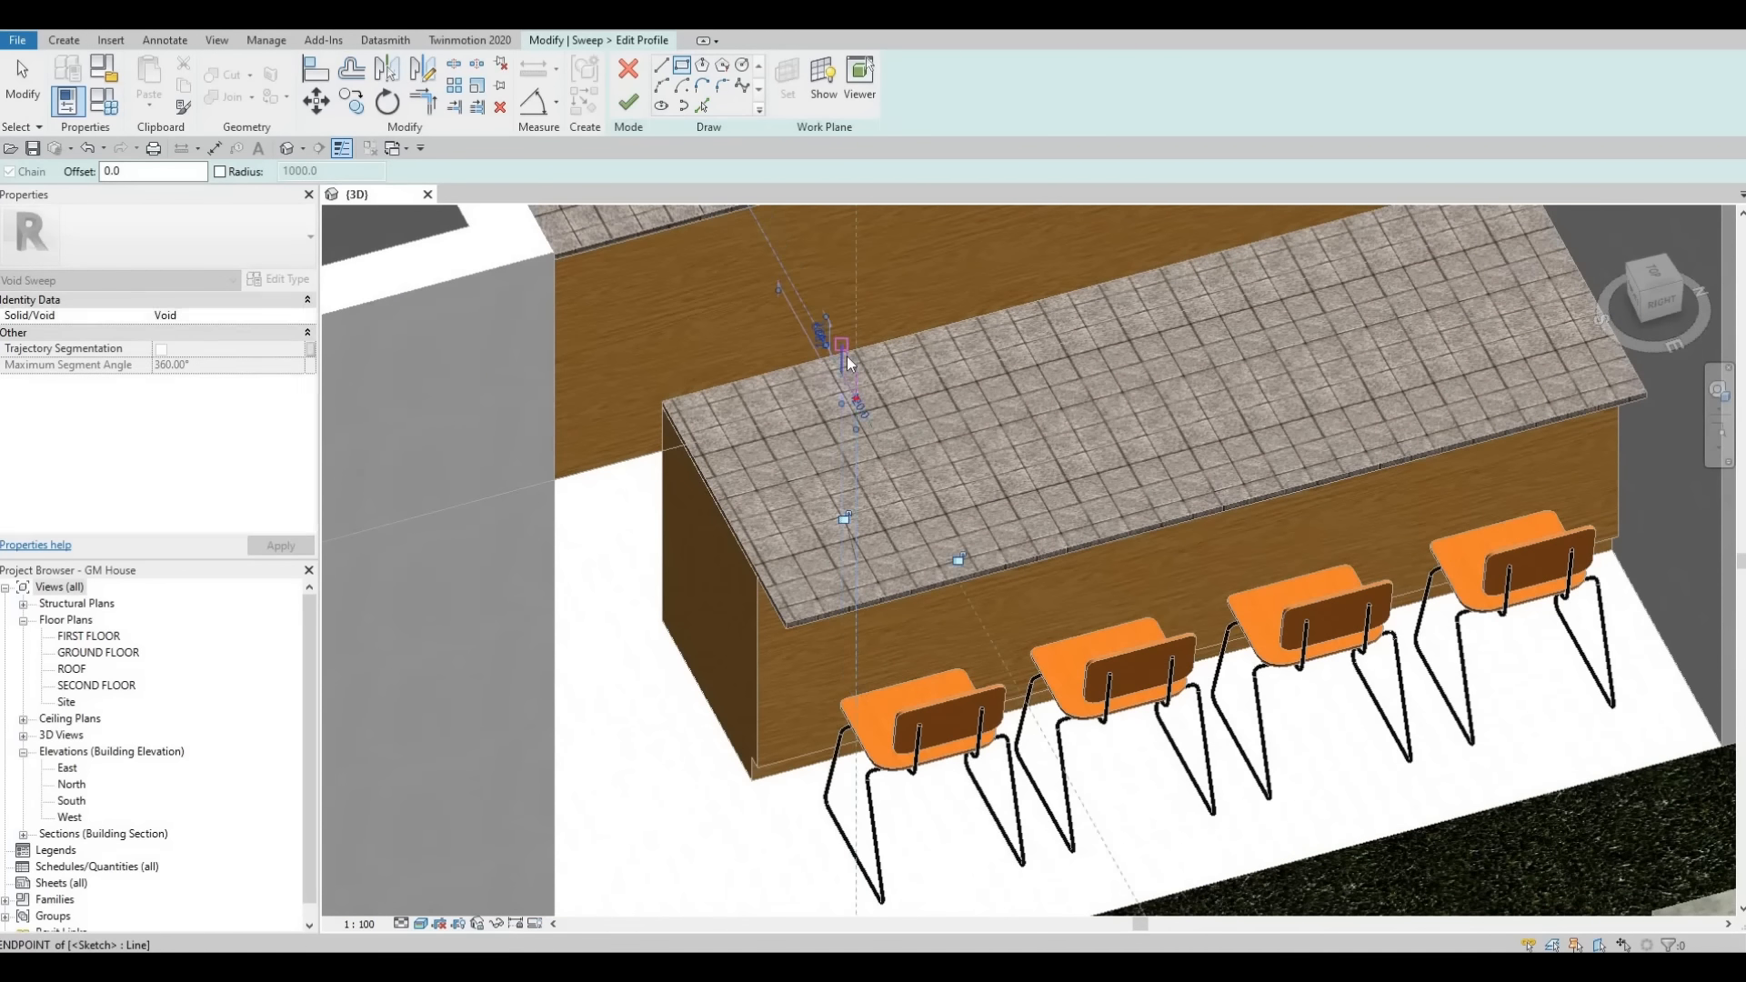
scroll(842, 354, up, 2)
key(Escape)
- Set the profile sketch lines to 100 and 50 mm, then finish the profile and the void sweep
click(862, 371)
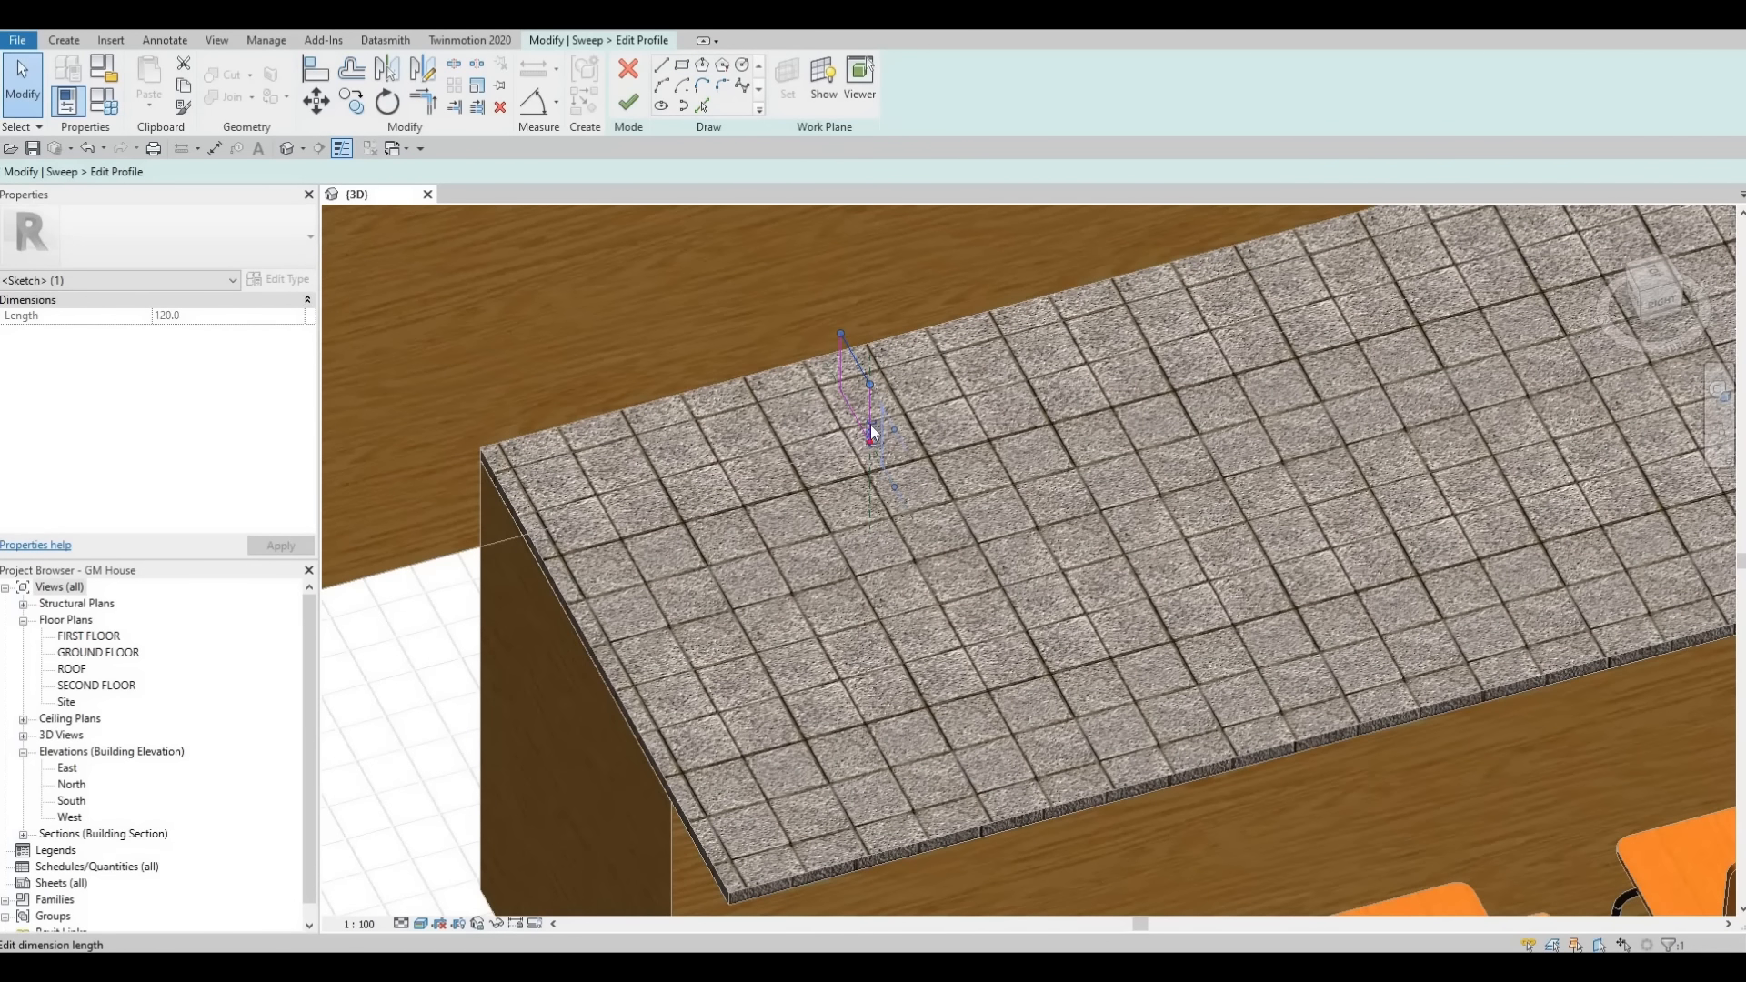
click(871, 434)
text(10)
key(Return)
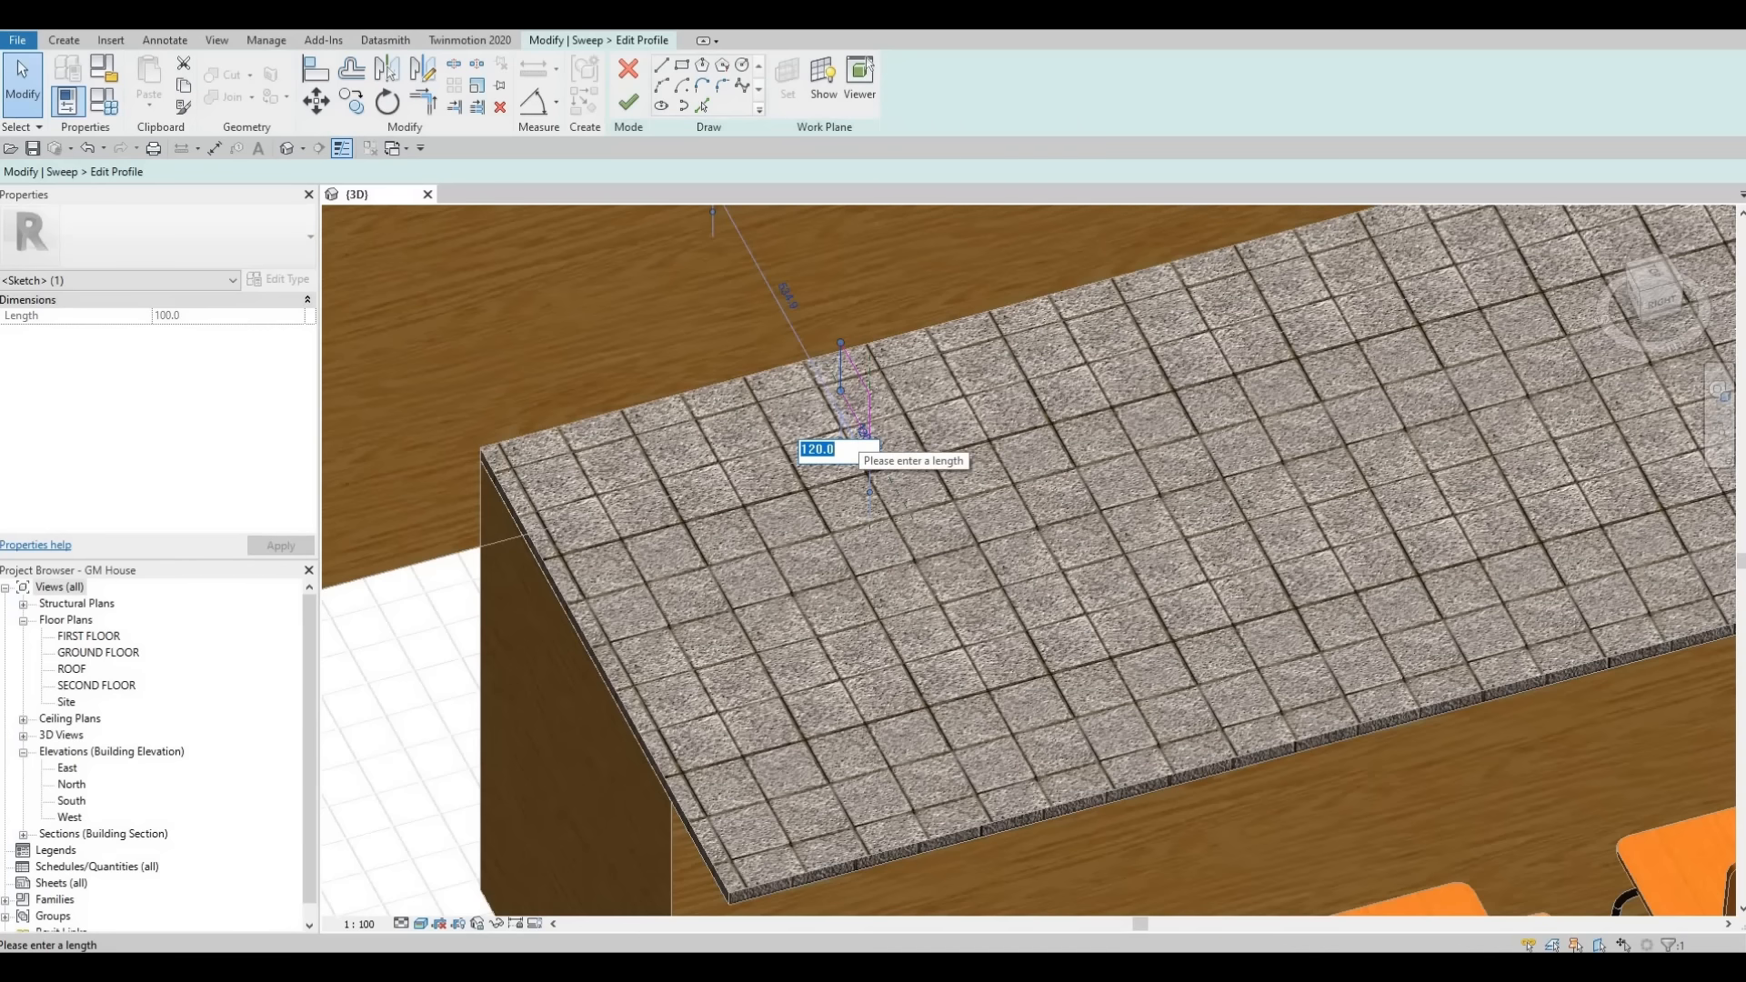
text(50)
key(Return)
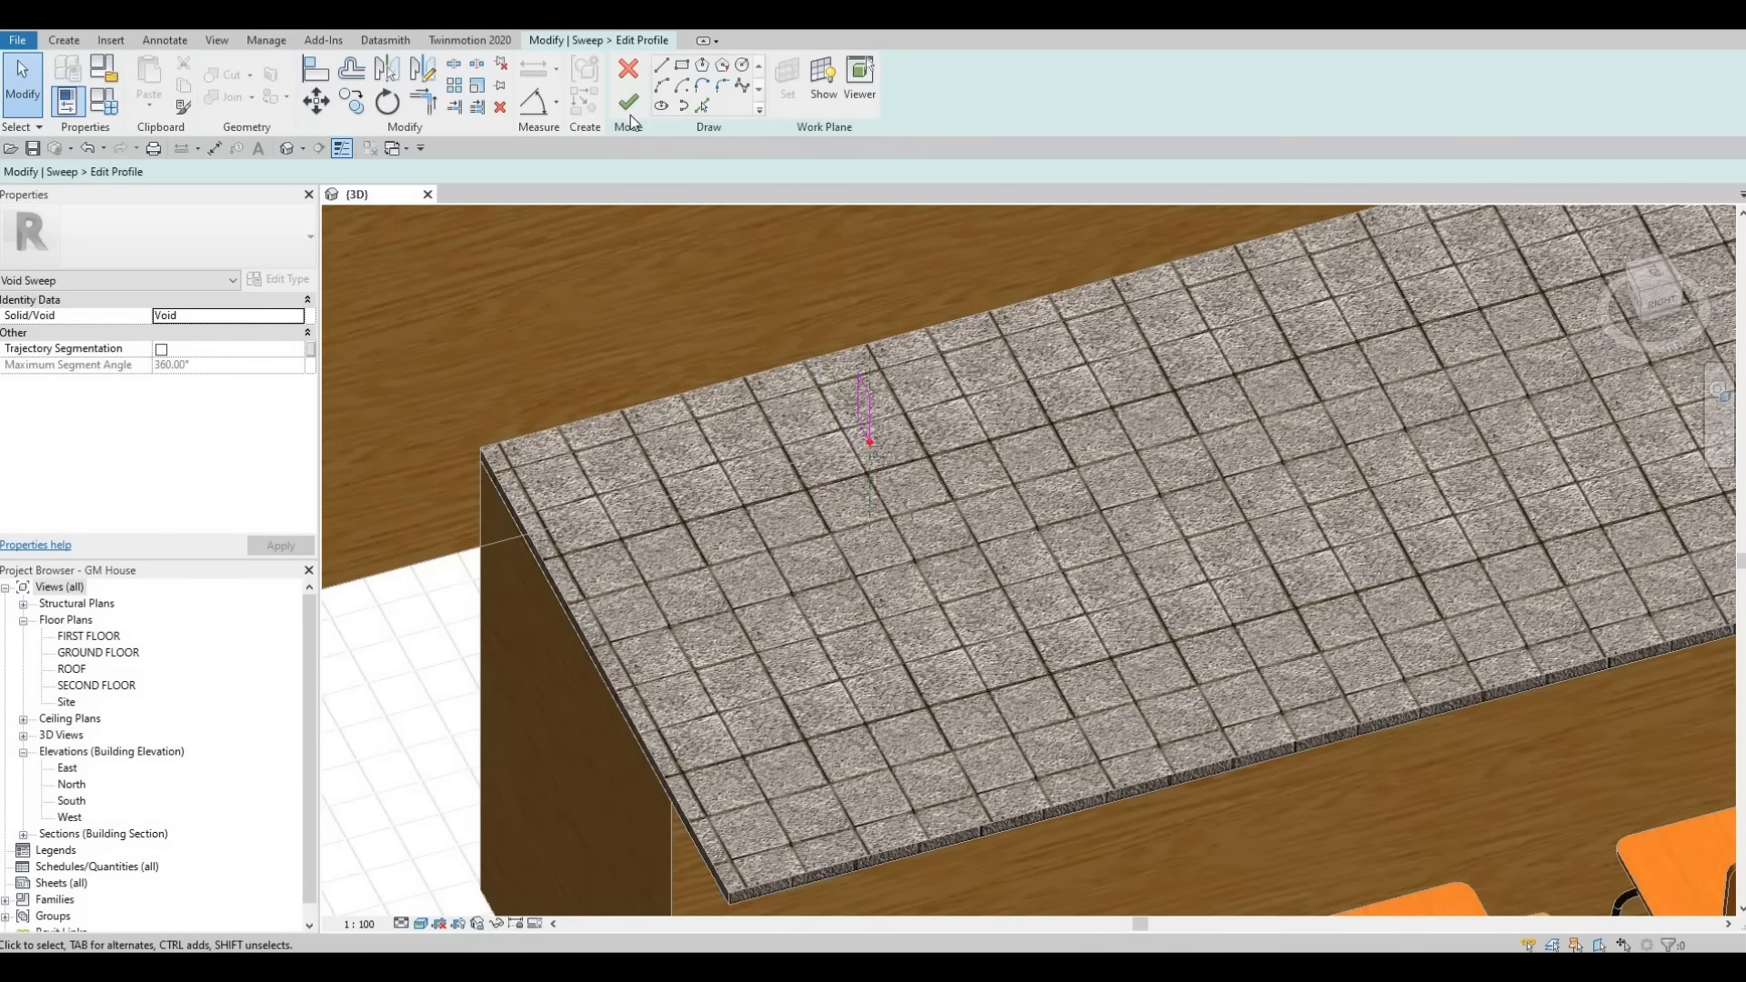
click(629, 103)
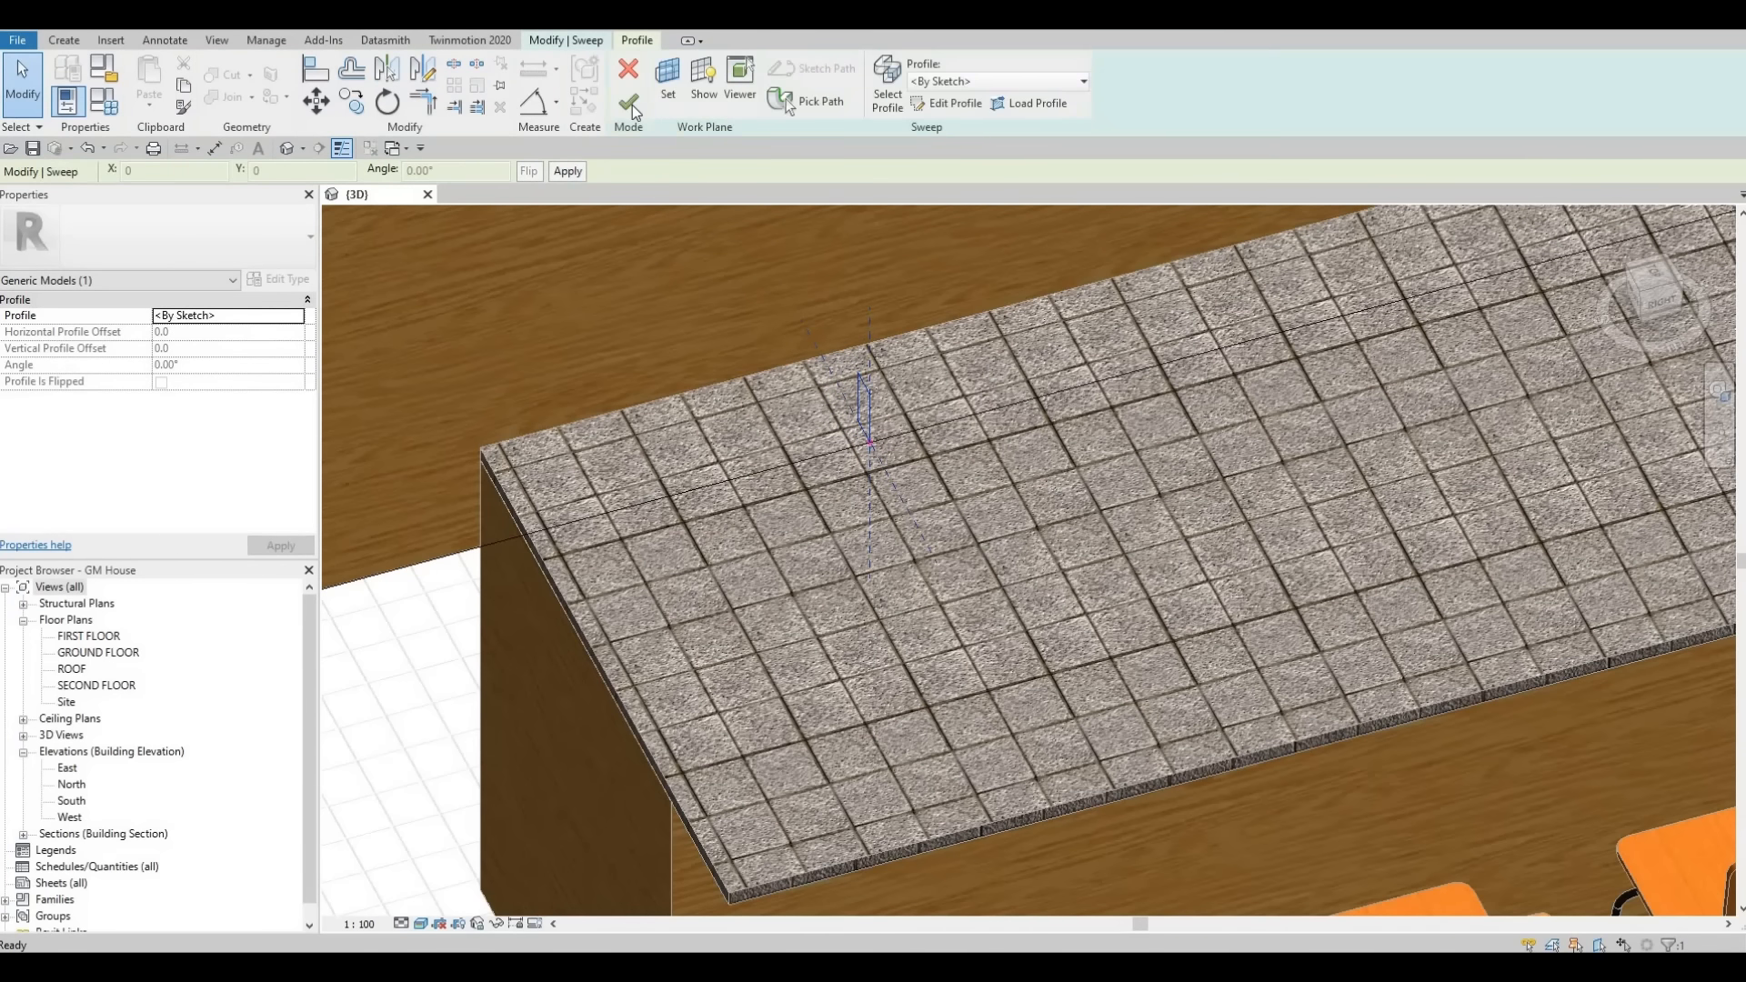
click(740, 69)
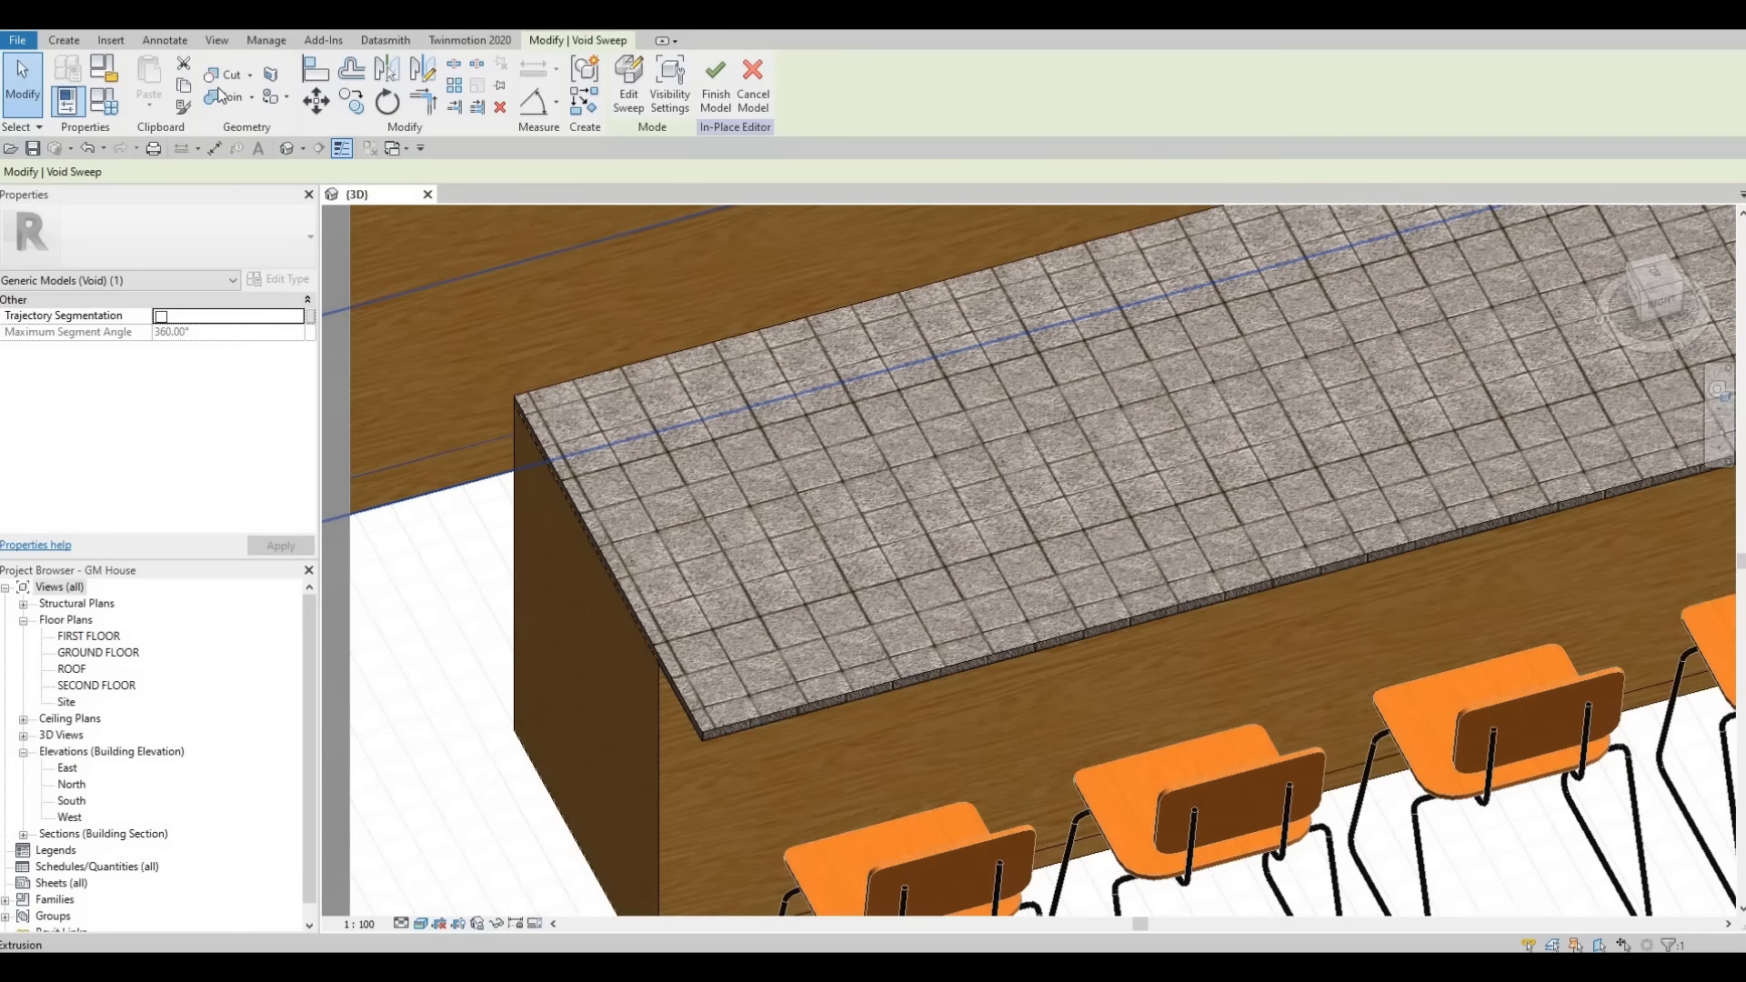
- Cut the island countertop with the new void sweep using Cut Geometry and finish the model
click(216, 76)
scroll(675, 355, down, 3)
shift+middle_drag(675, 355, 427, 218)
middle_drag(719, 496, 418, 291)
click(626, 82)
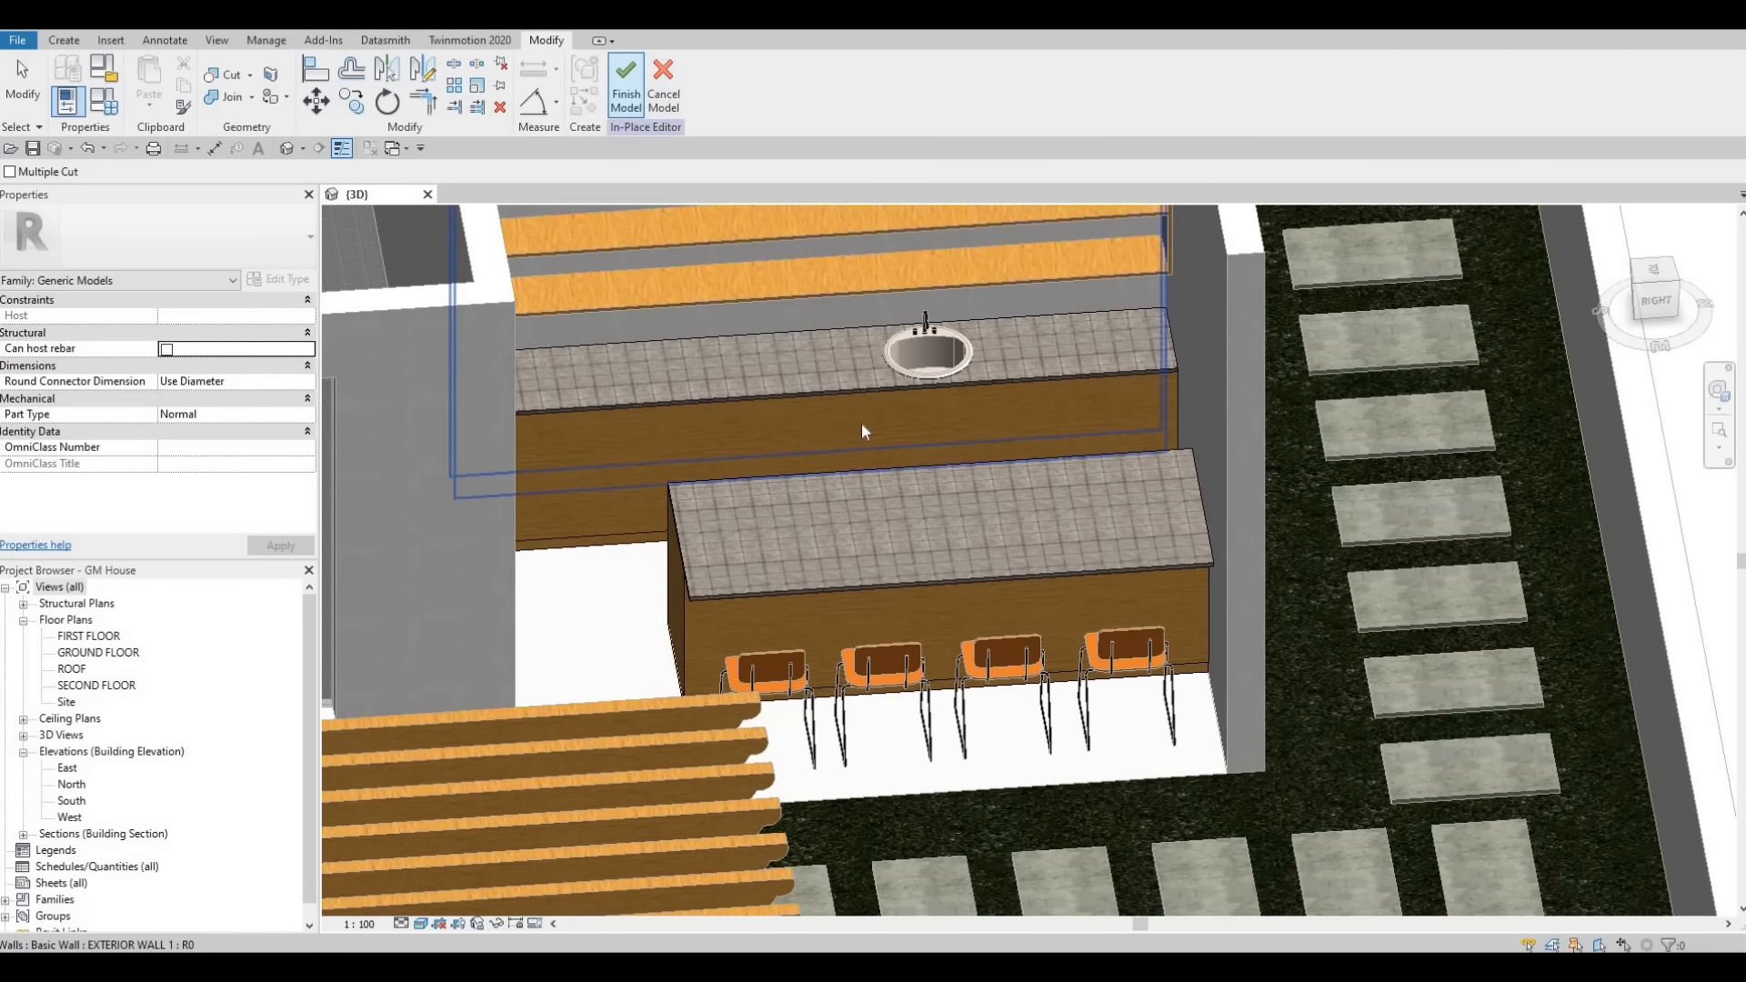
- Draw a section line across the kitchen counters in the ground floor plan and open its section view
scroll(837, 506, down, 3)
shift+middle_drag(866, 477, 1028, 429)
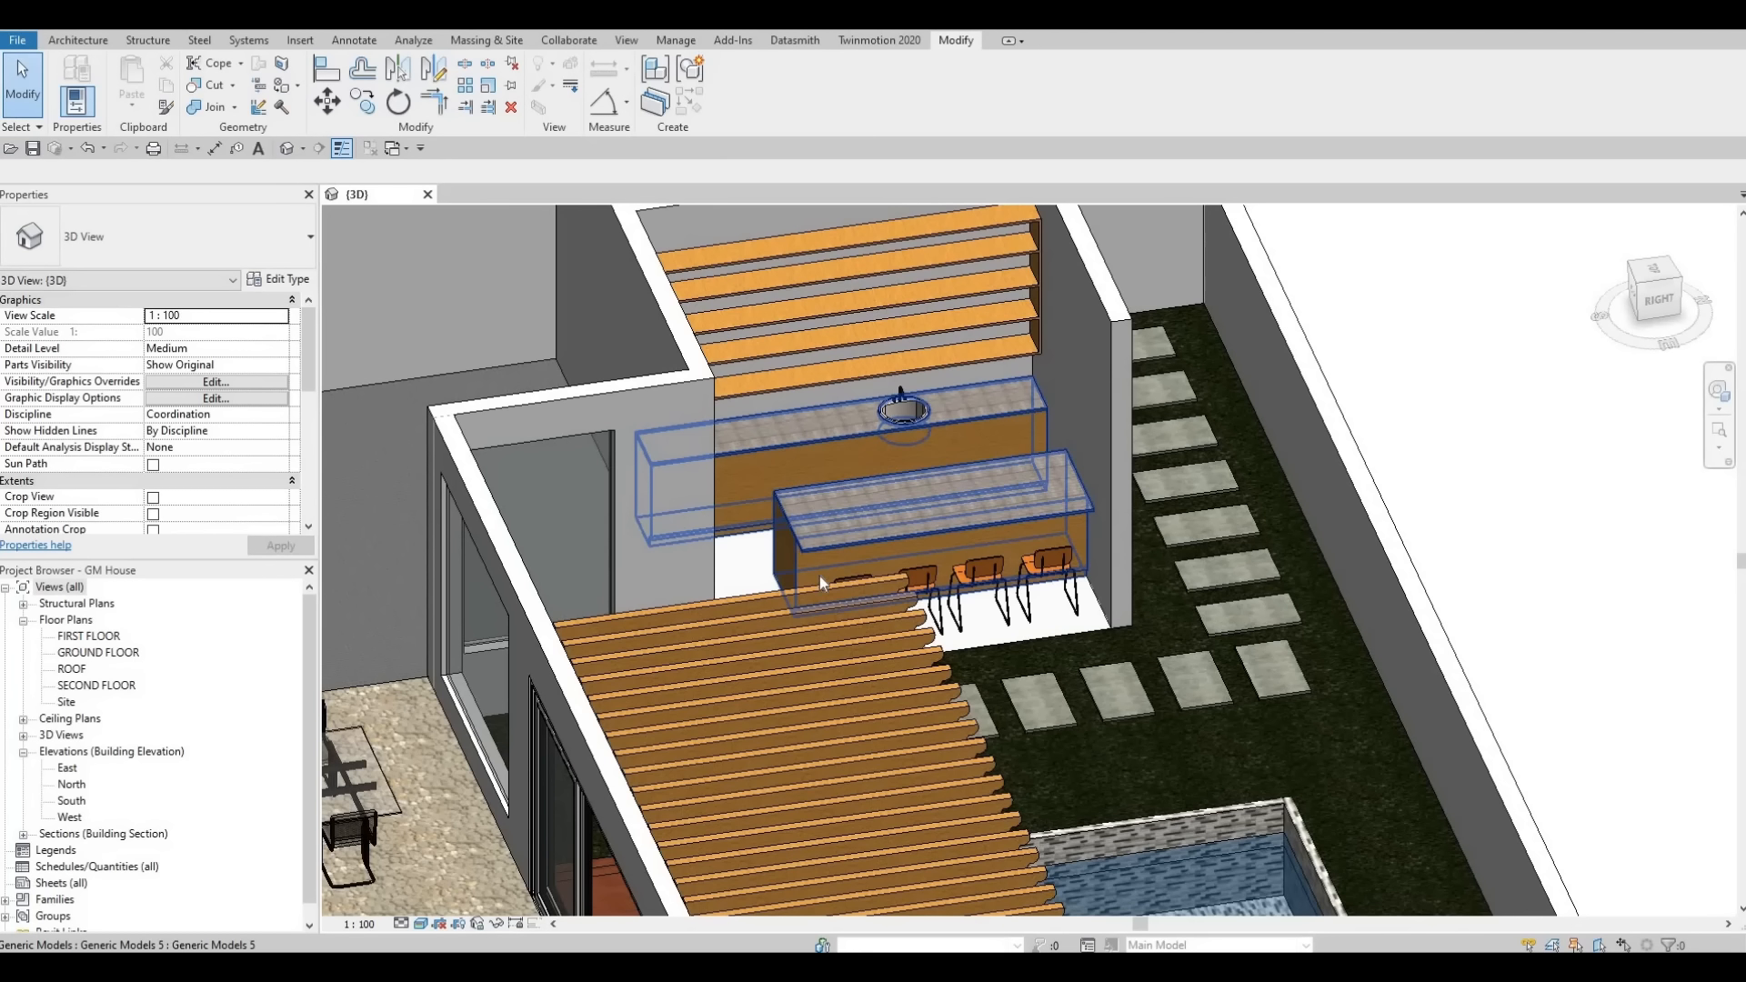
scroll(828, 510, down, 2)
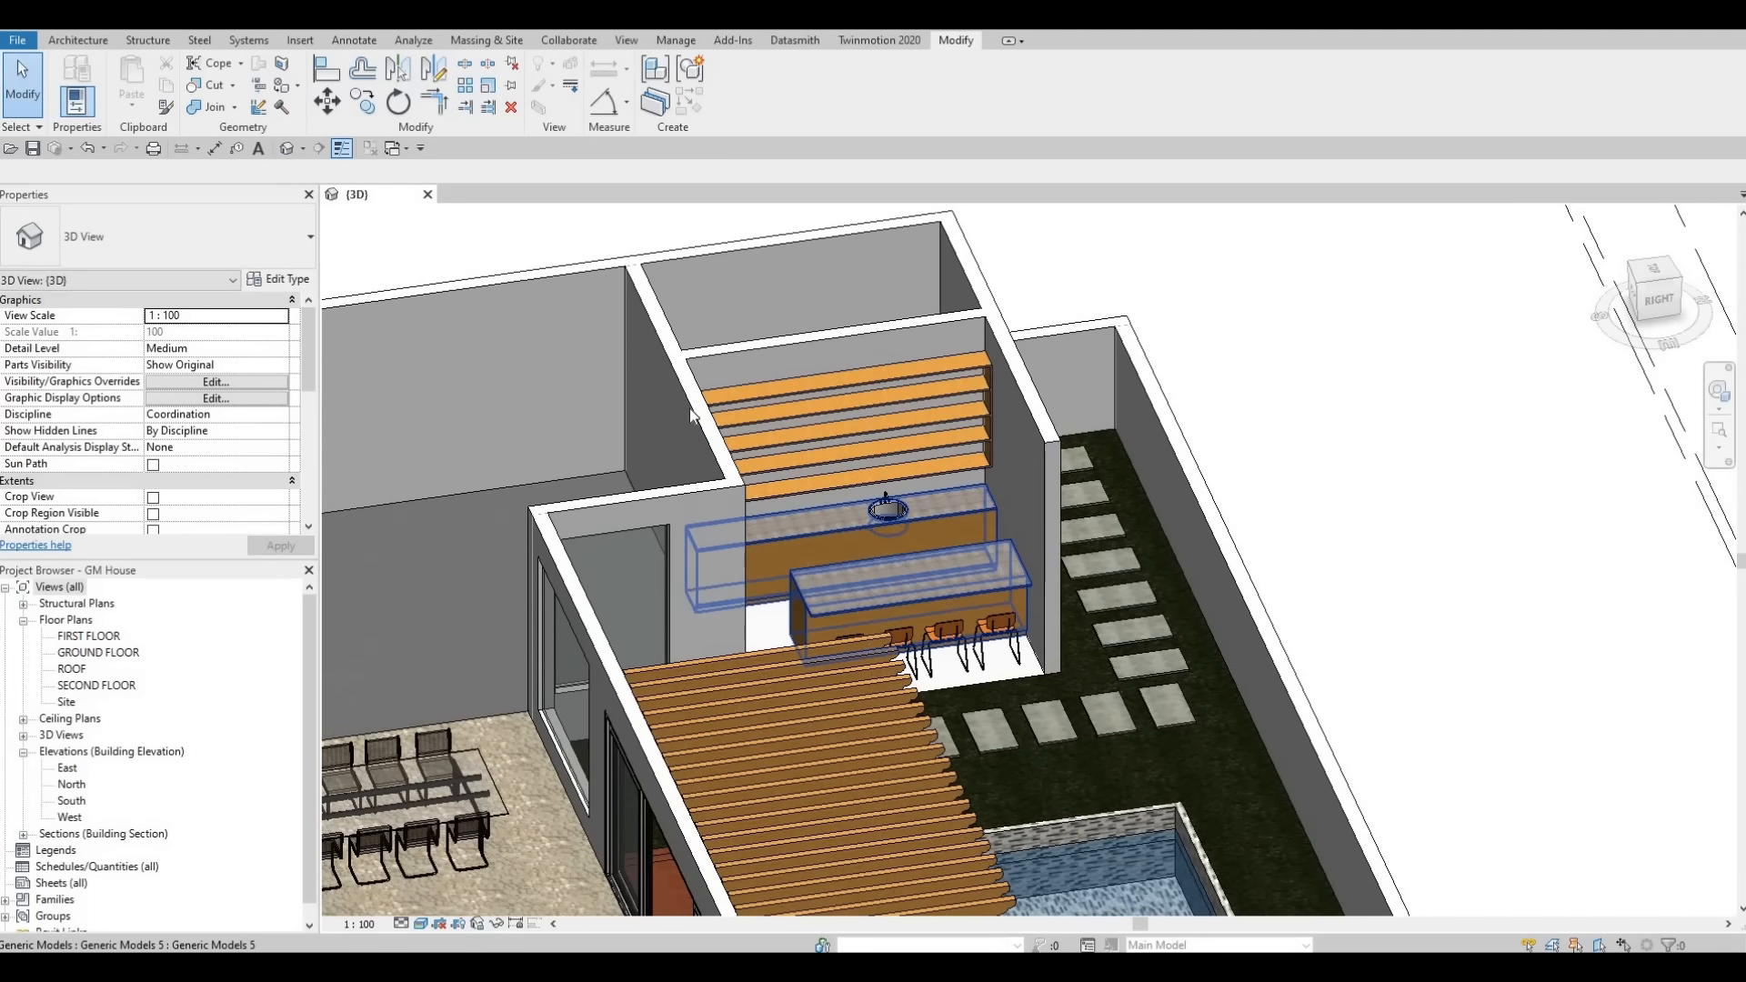
shift+middle_drag(811, 468, 585, 311)
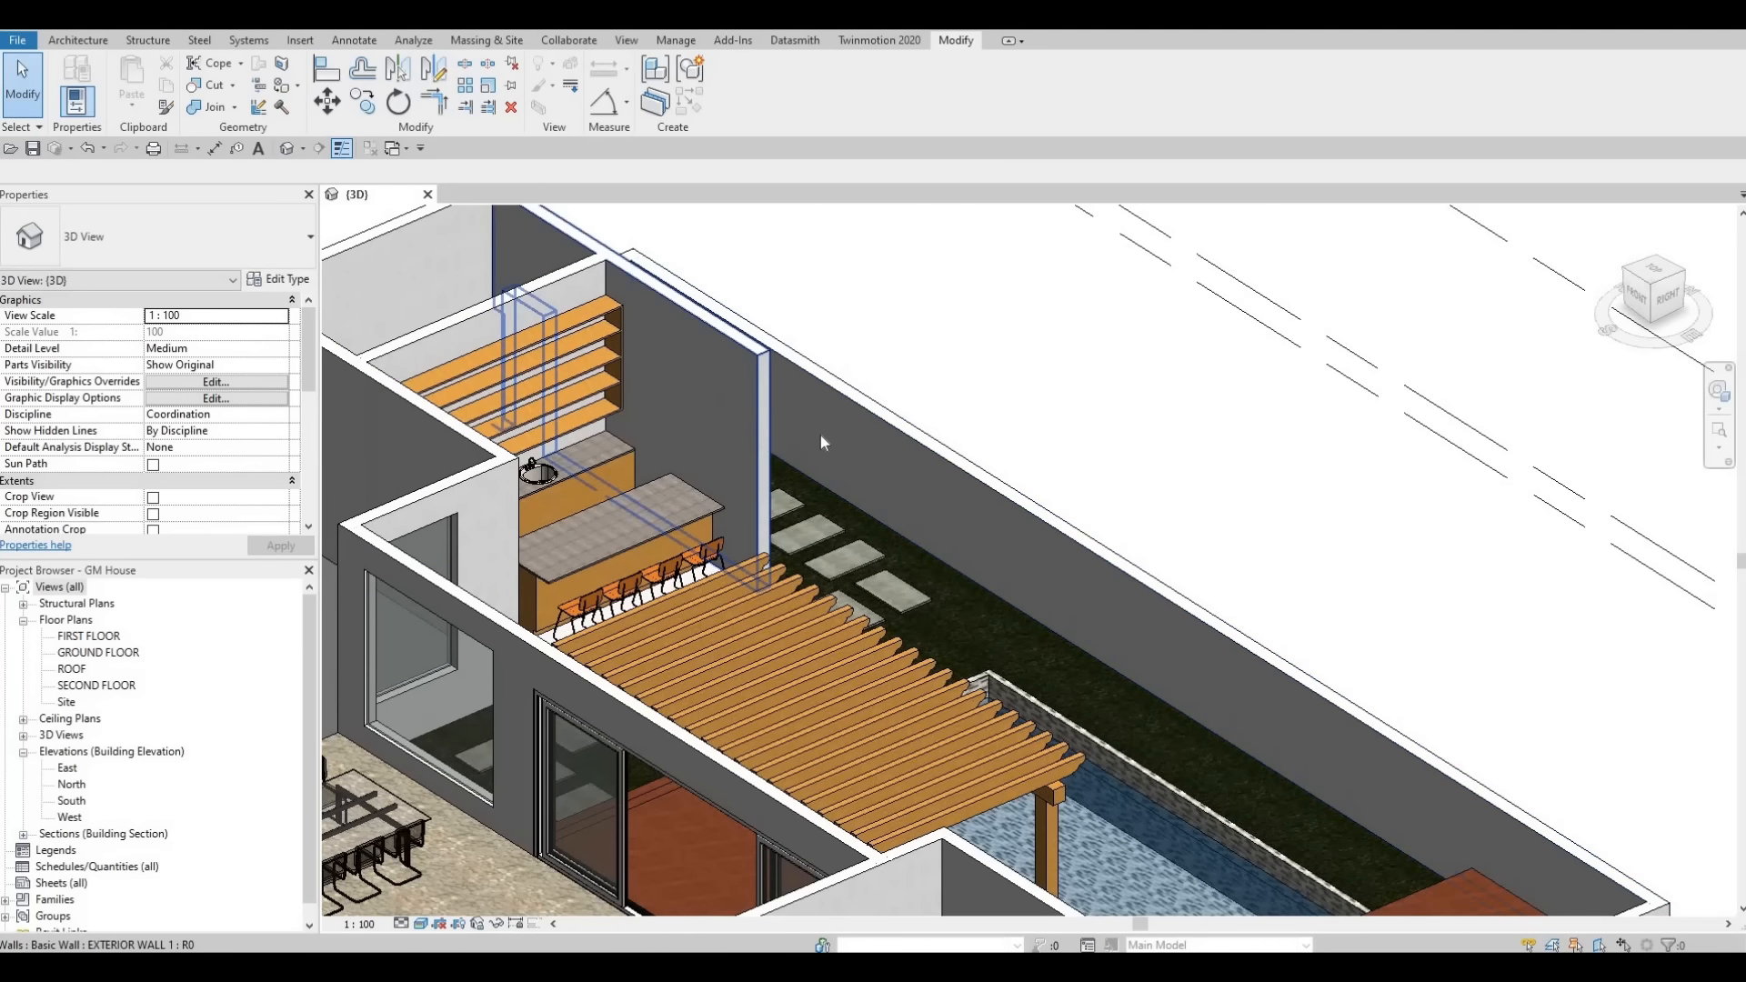
middle_drag(364, 436, 507, 380)
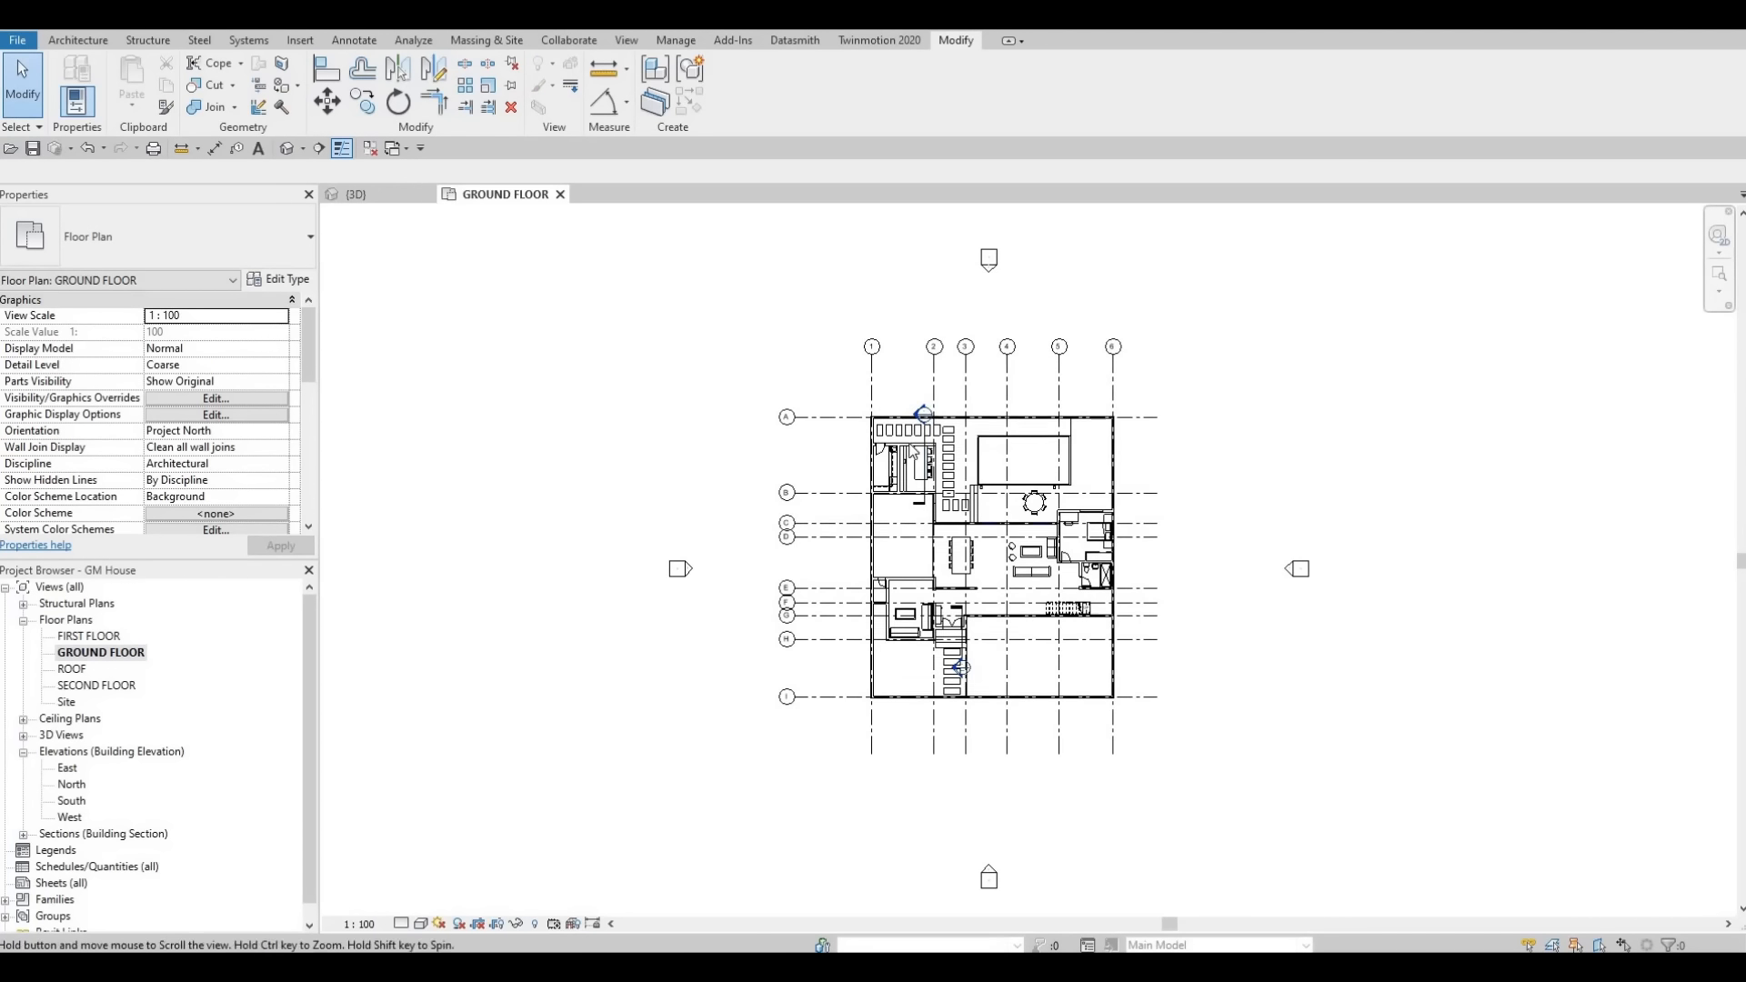
scroll(905, 448, up, 2)
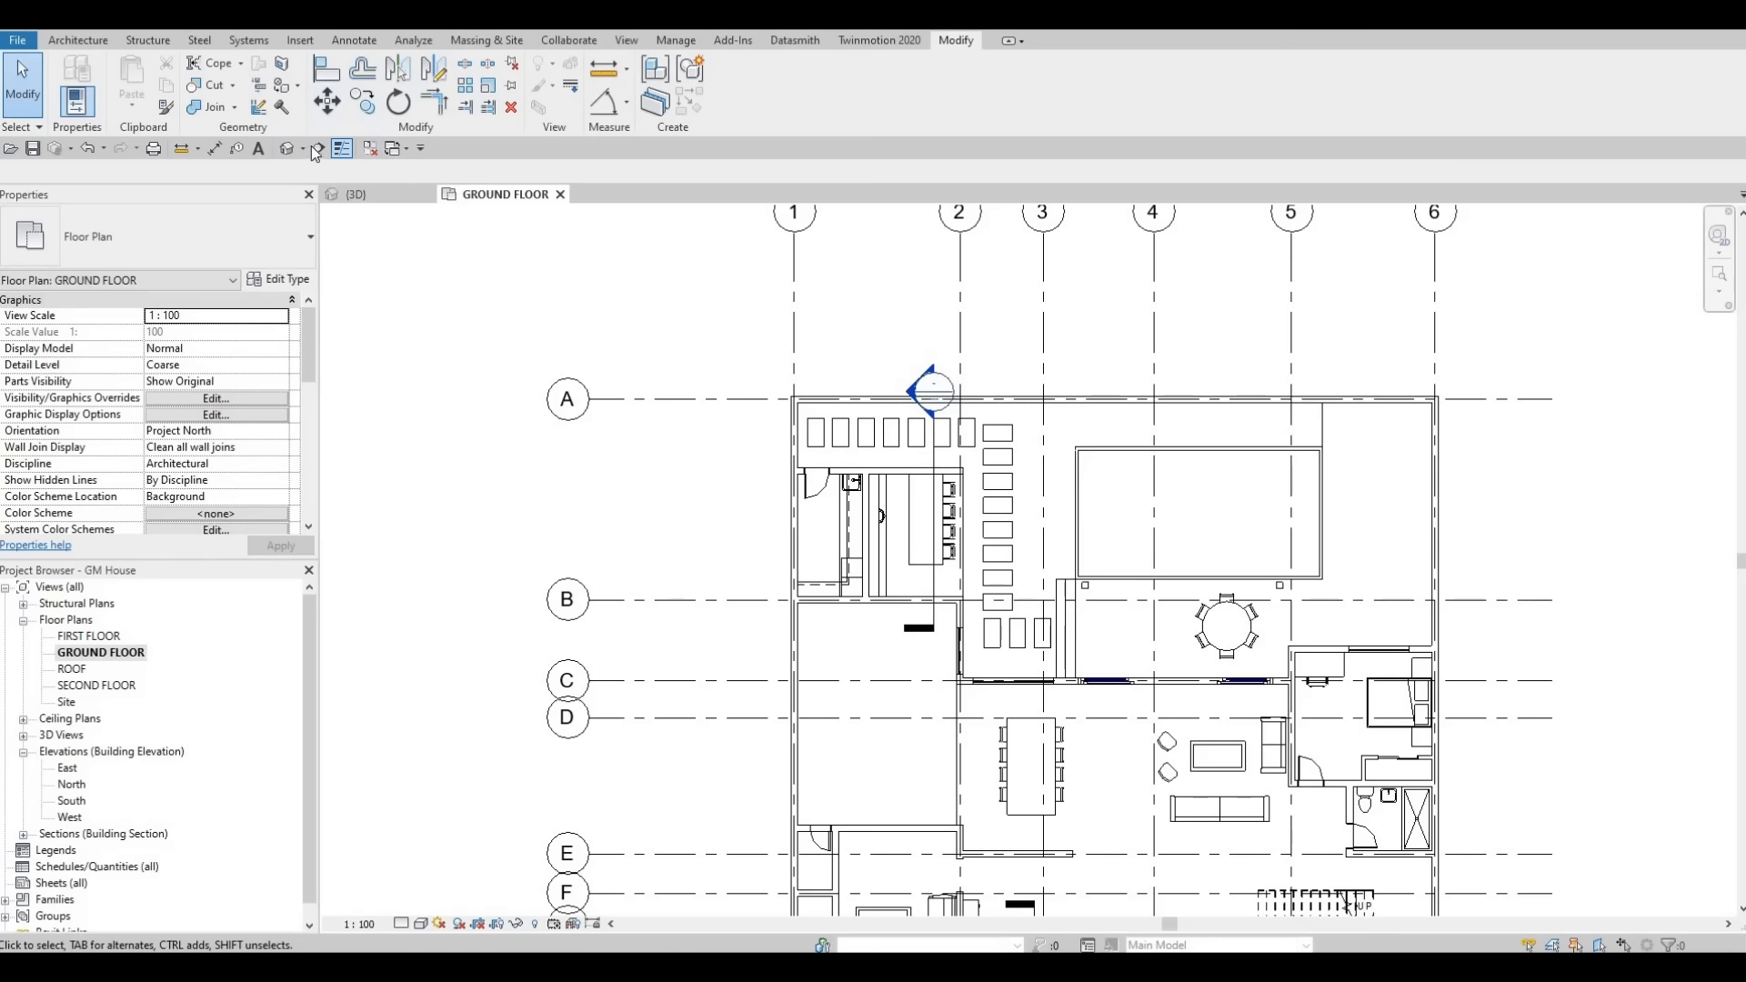
click(724, 530)
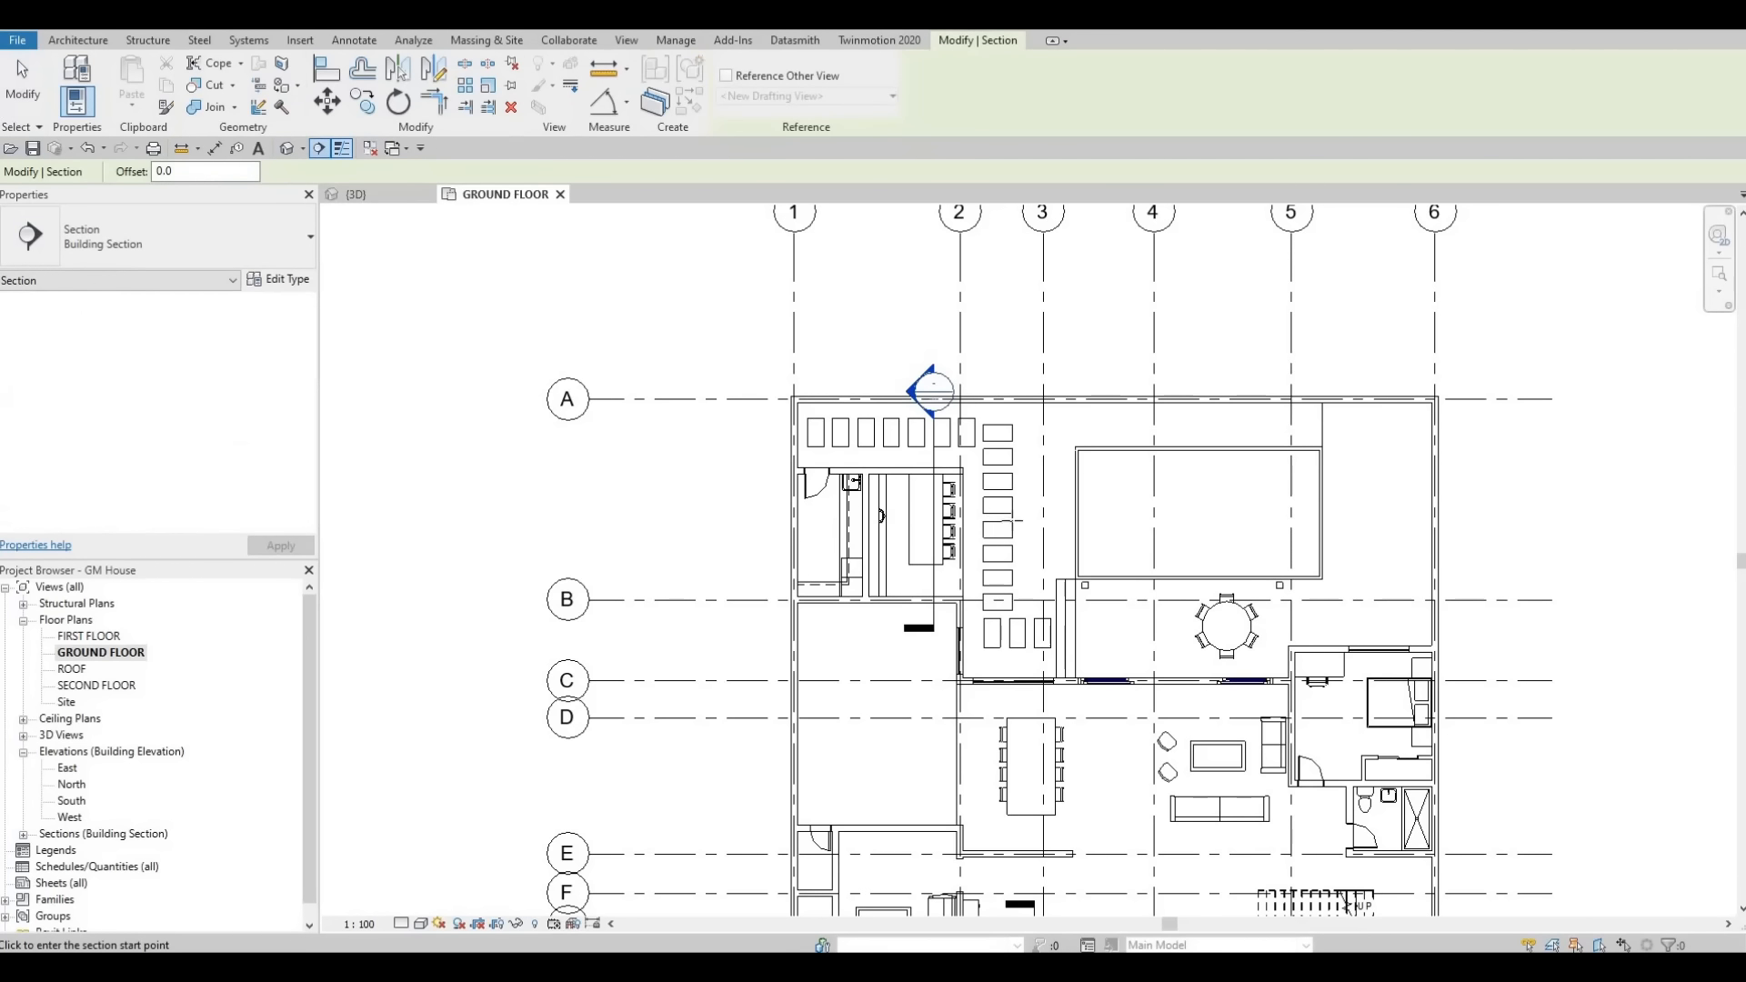
click(1048, 532)
key(Escape)
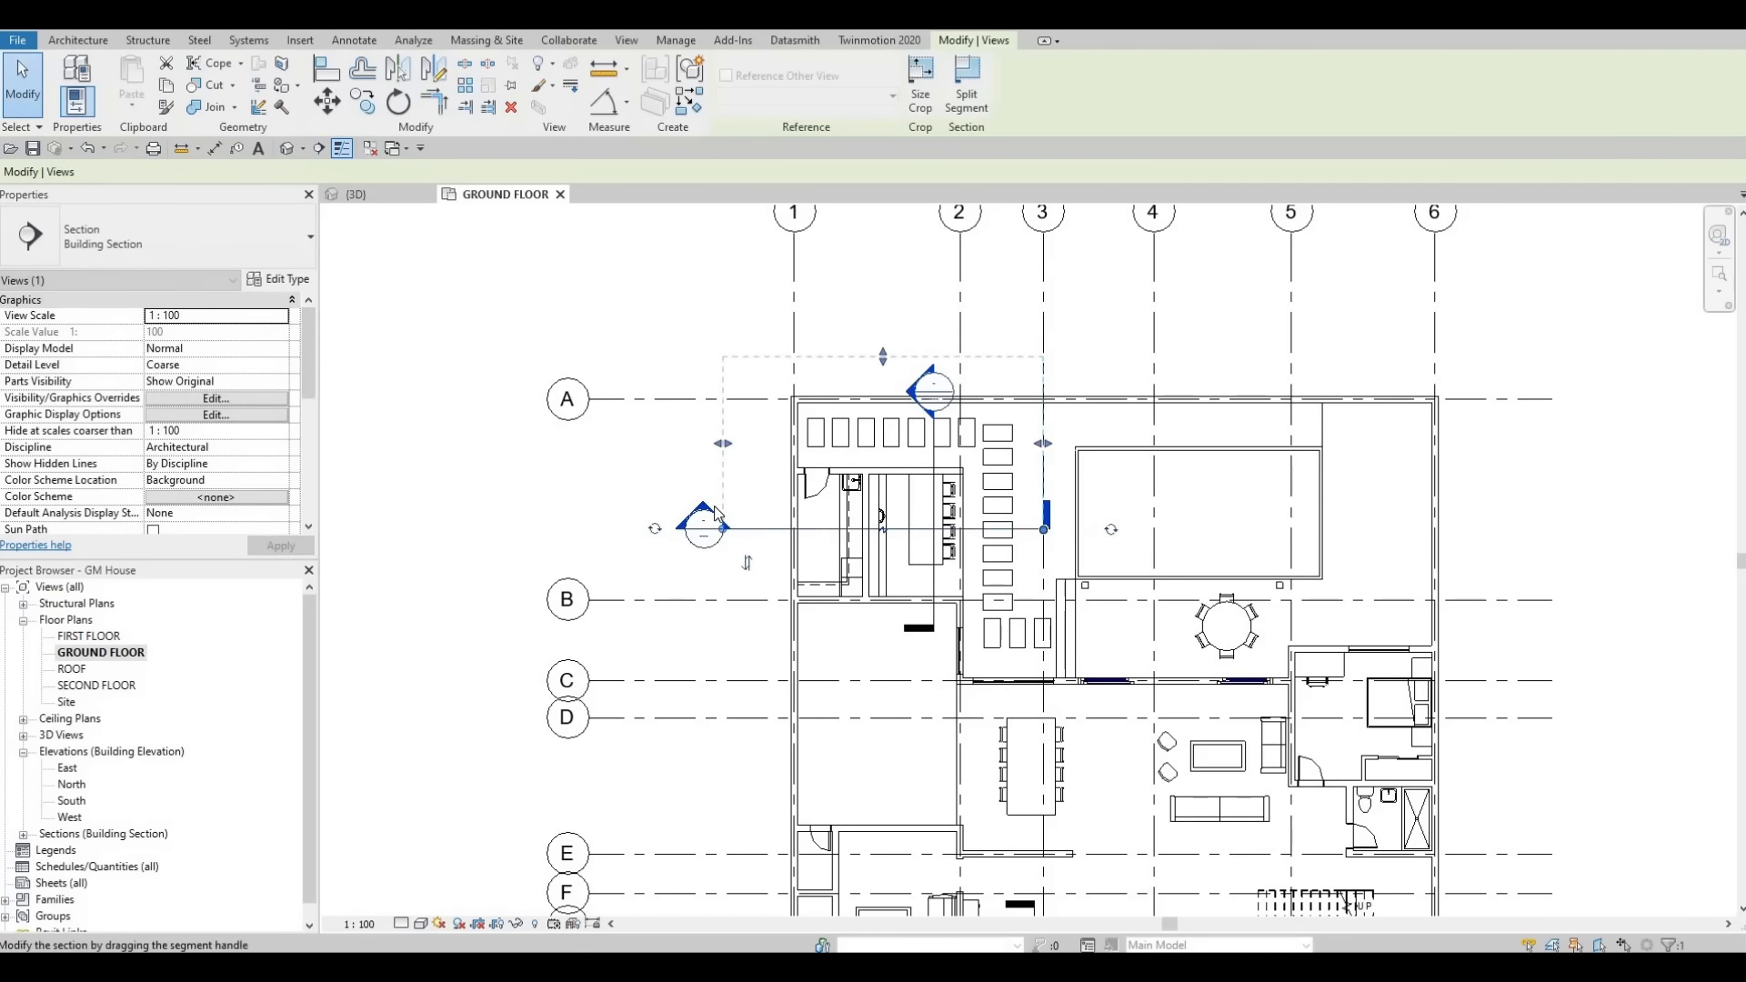
double_click(706, 520)
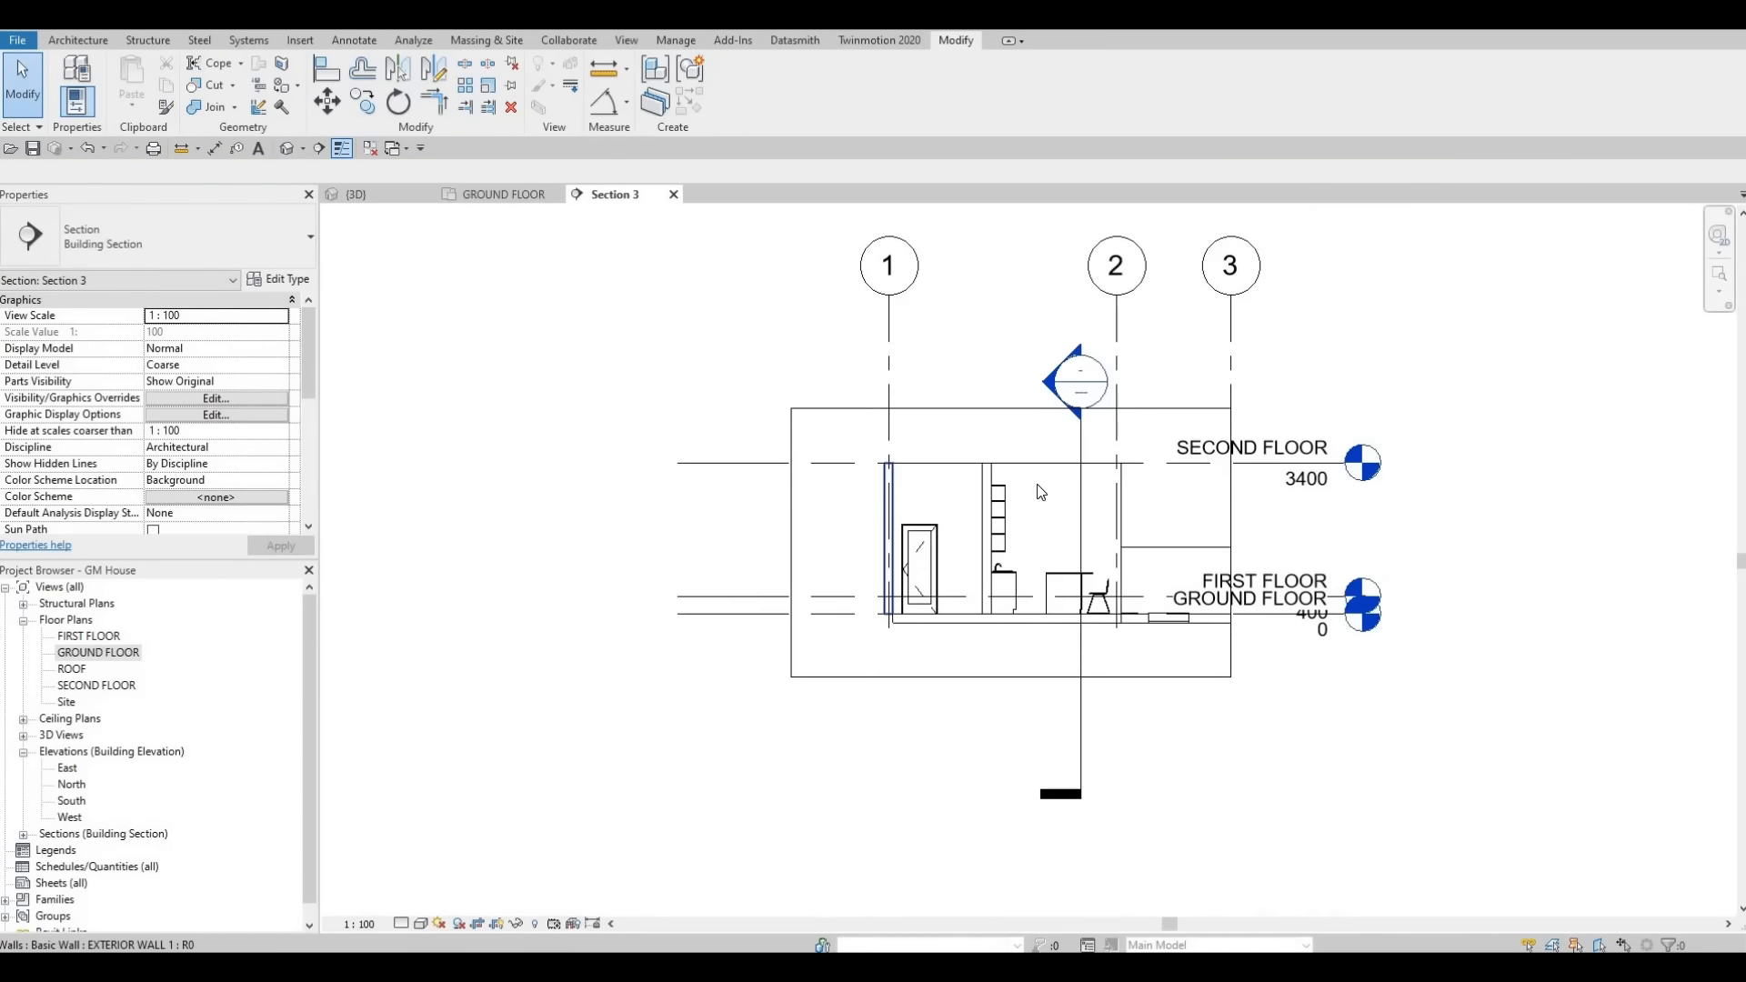
scroll(1069, 466, up, 2)
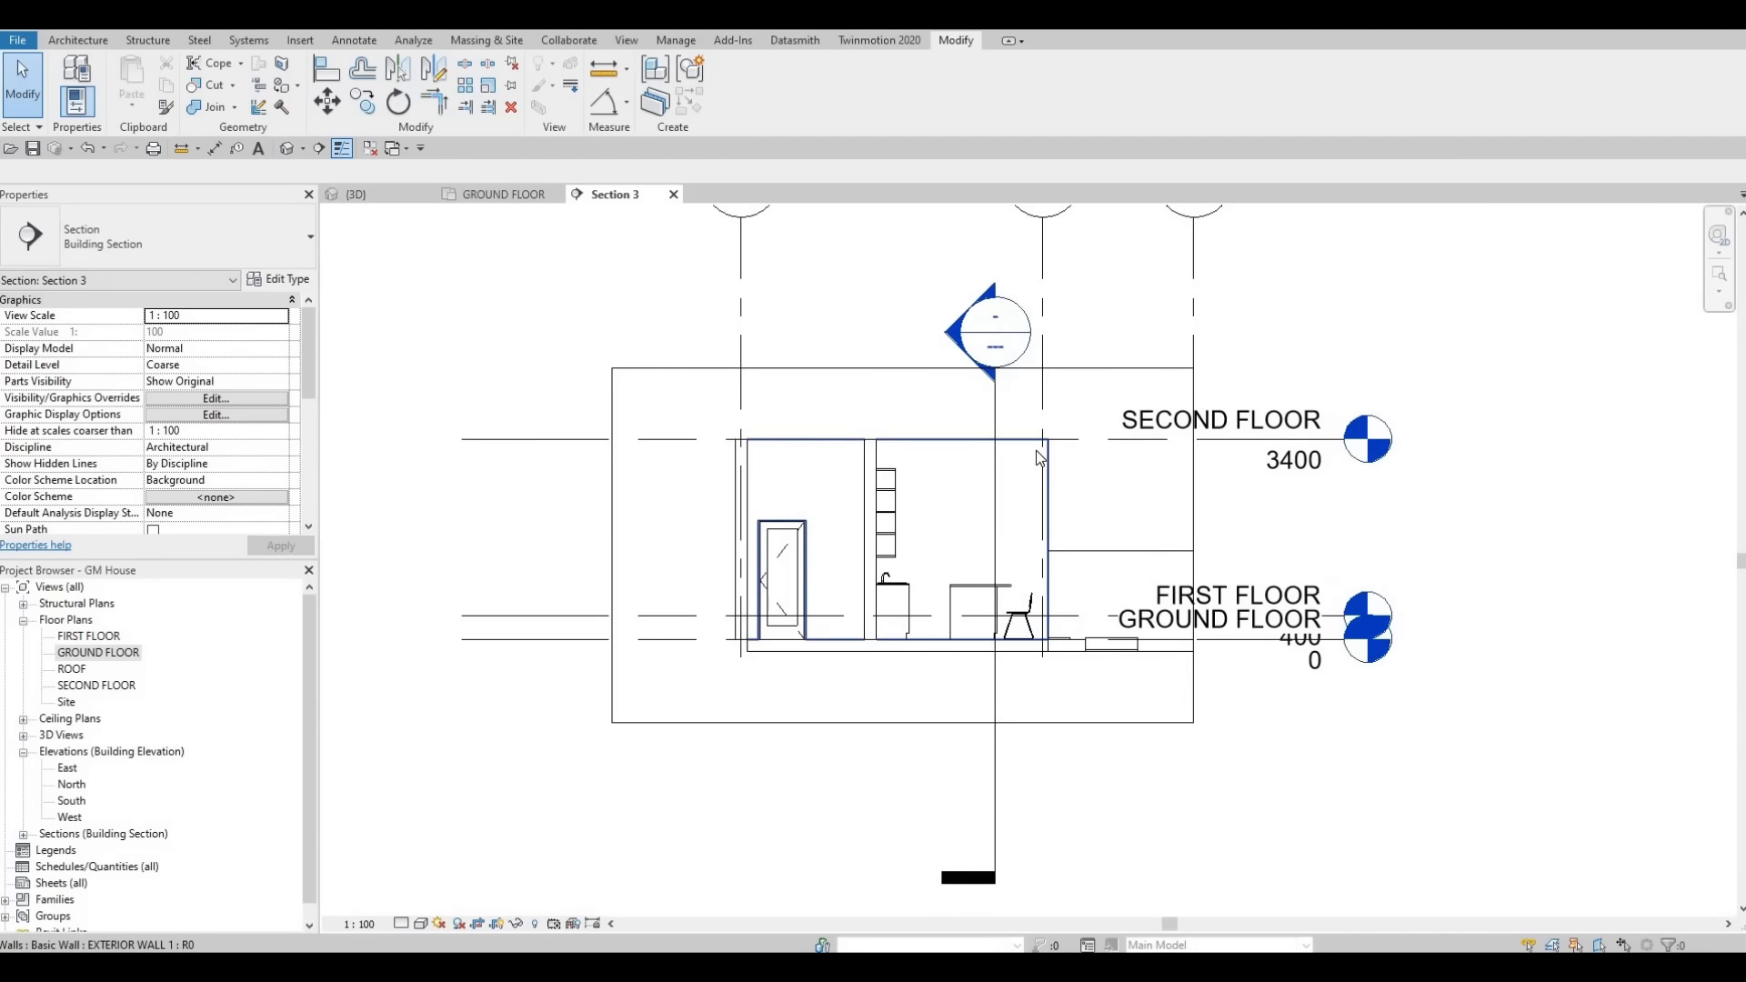
click(78, 41)
click(213, 103)
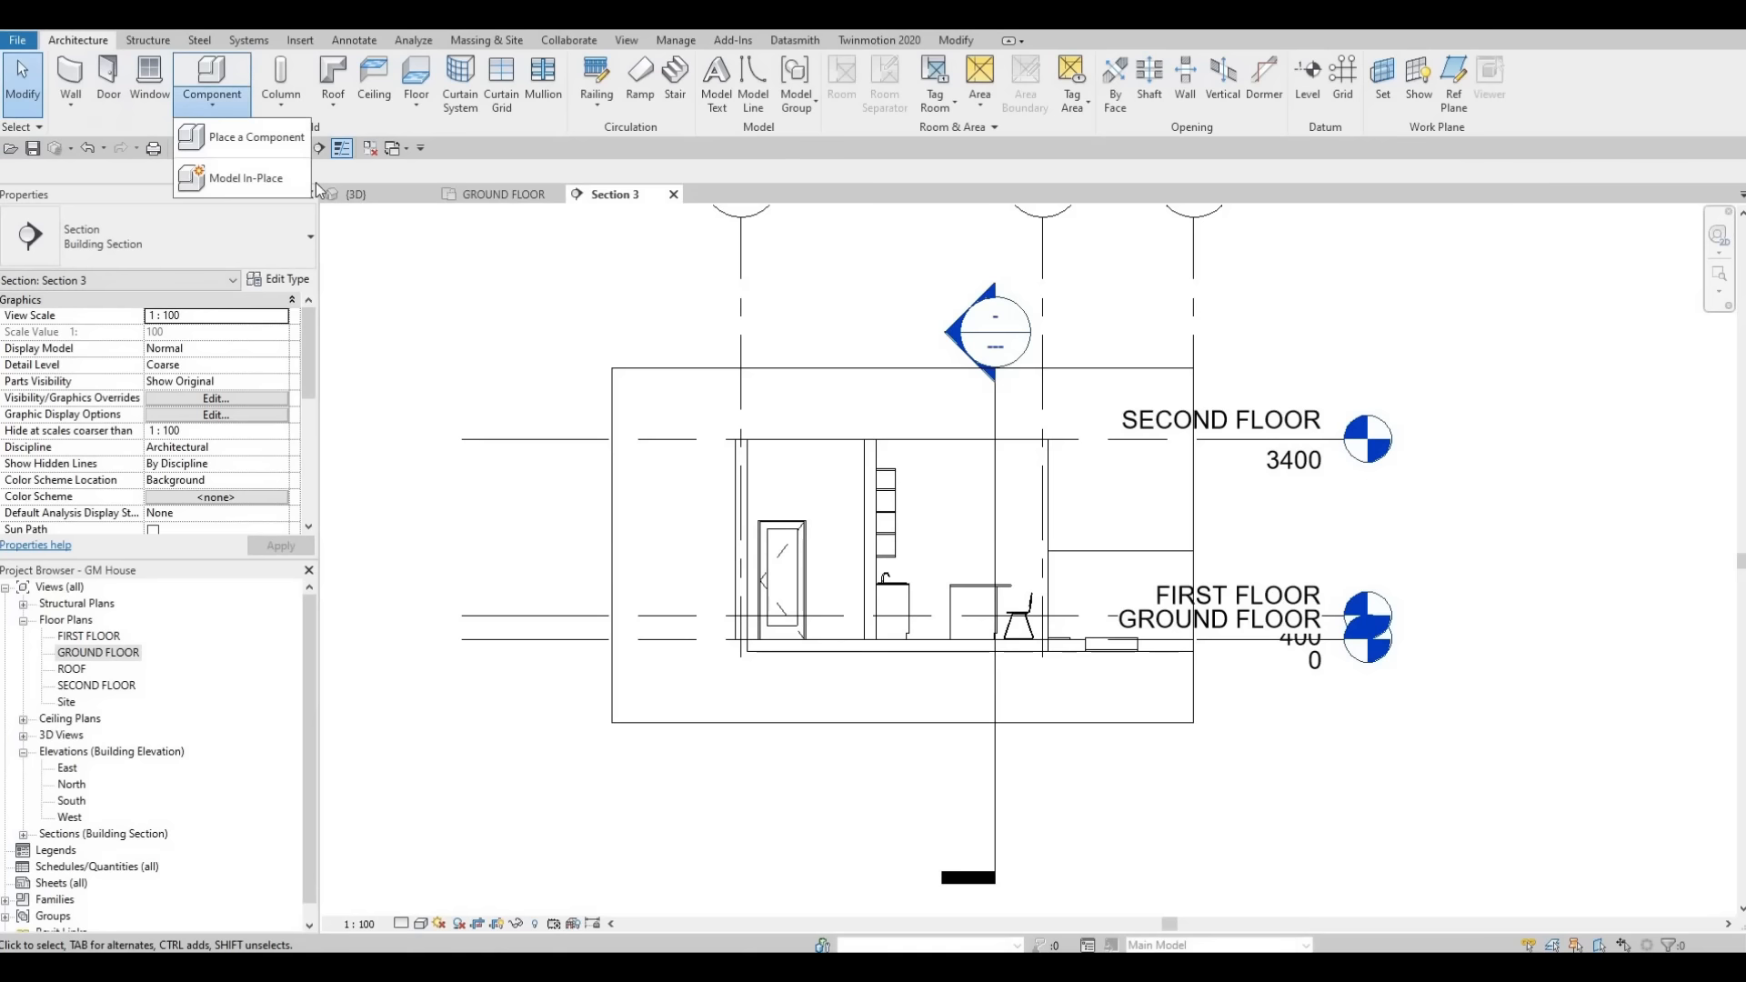
click(511, 193)
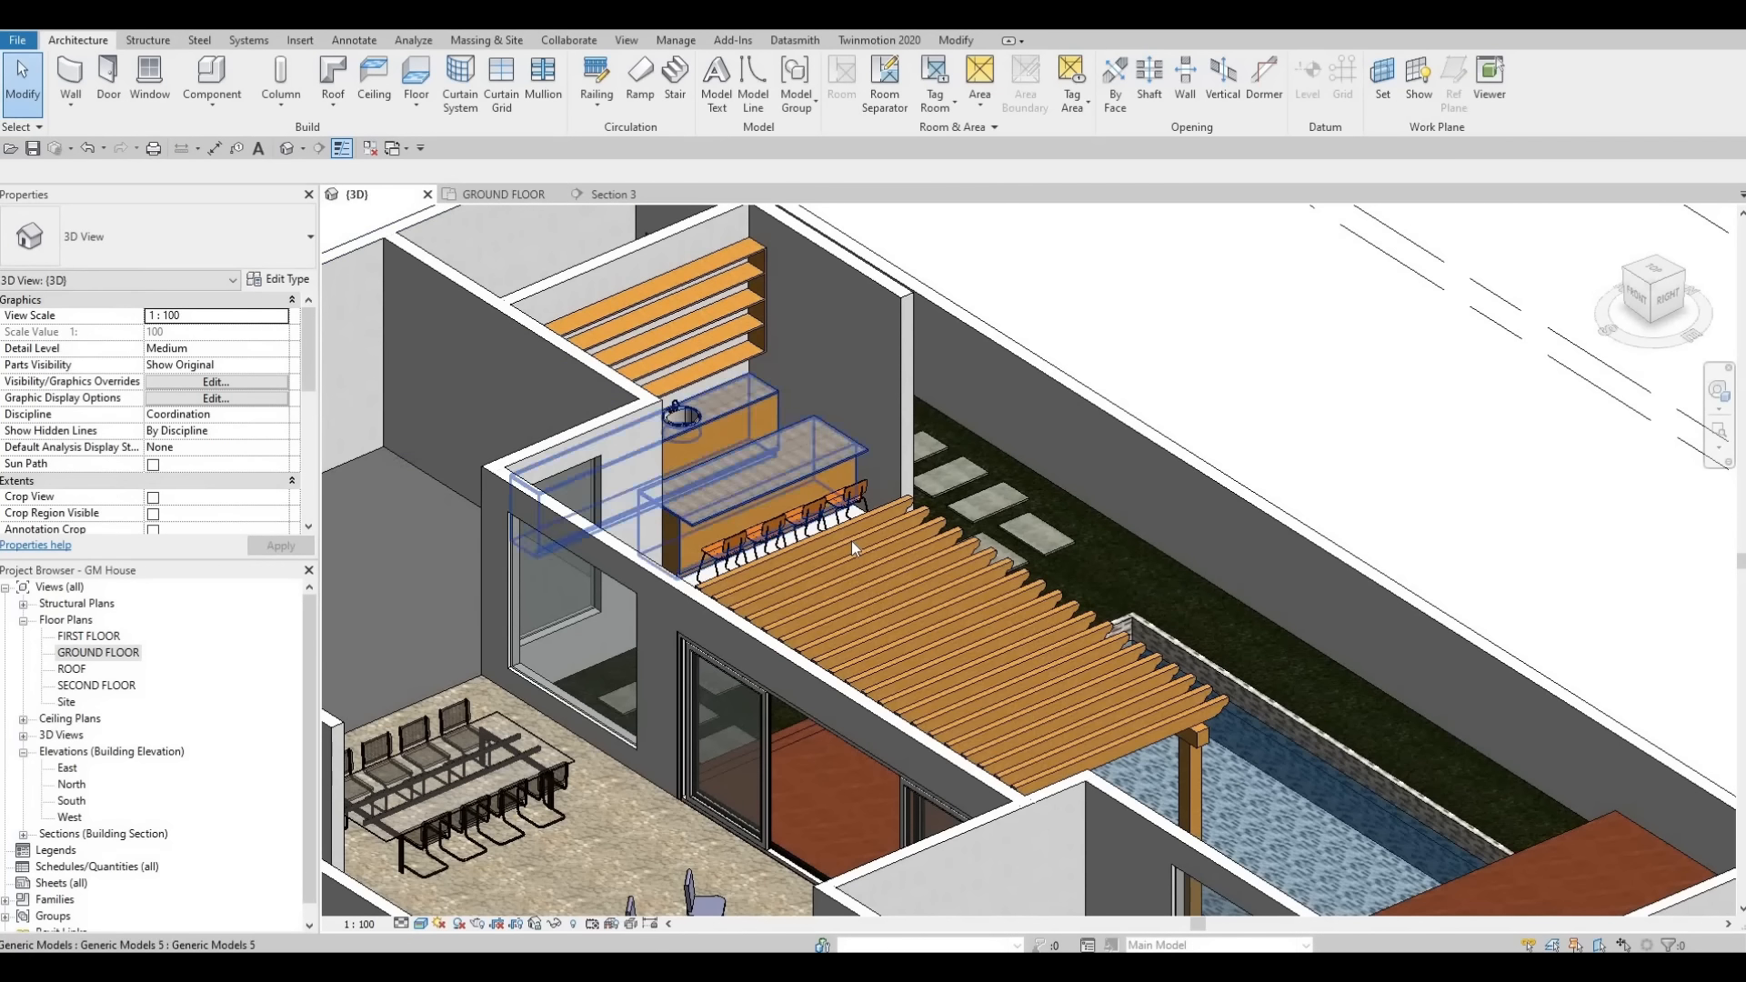
- Open the pergola model in place to inspect a beam extrusion's material, then finish the model
click(851, 540)
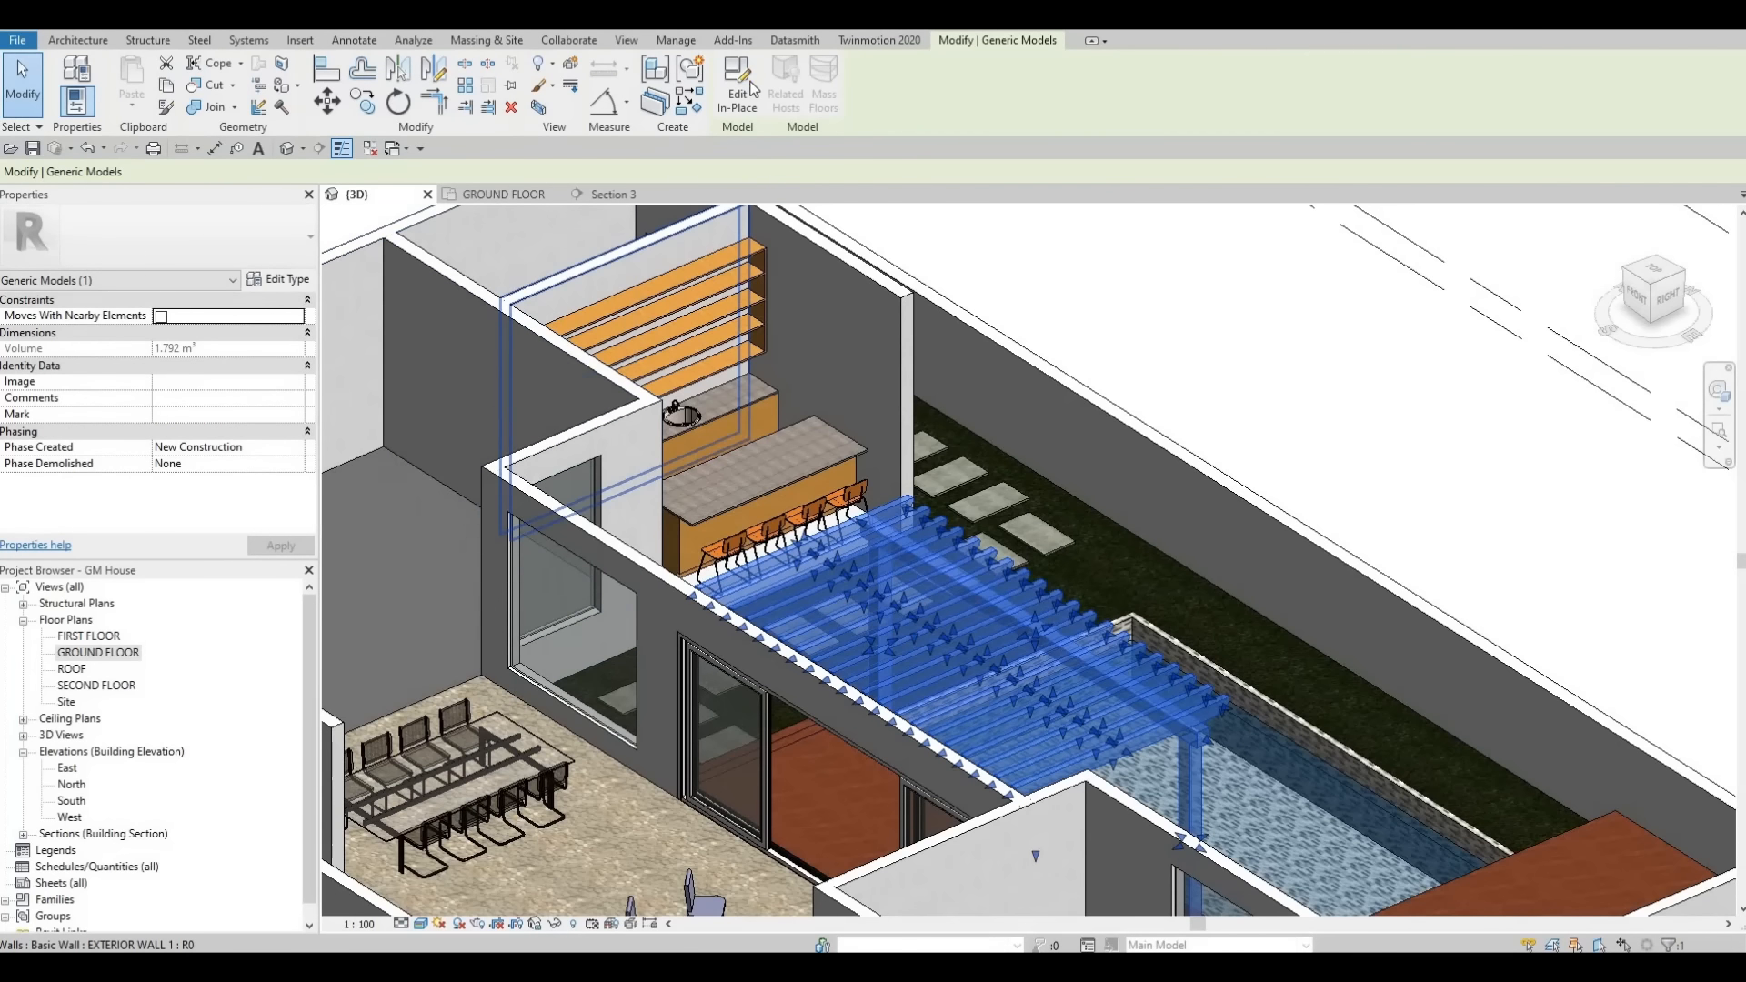
double_click(902, 544)
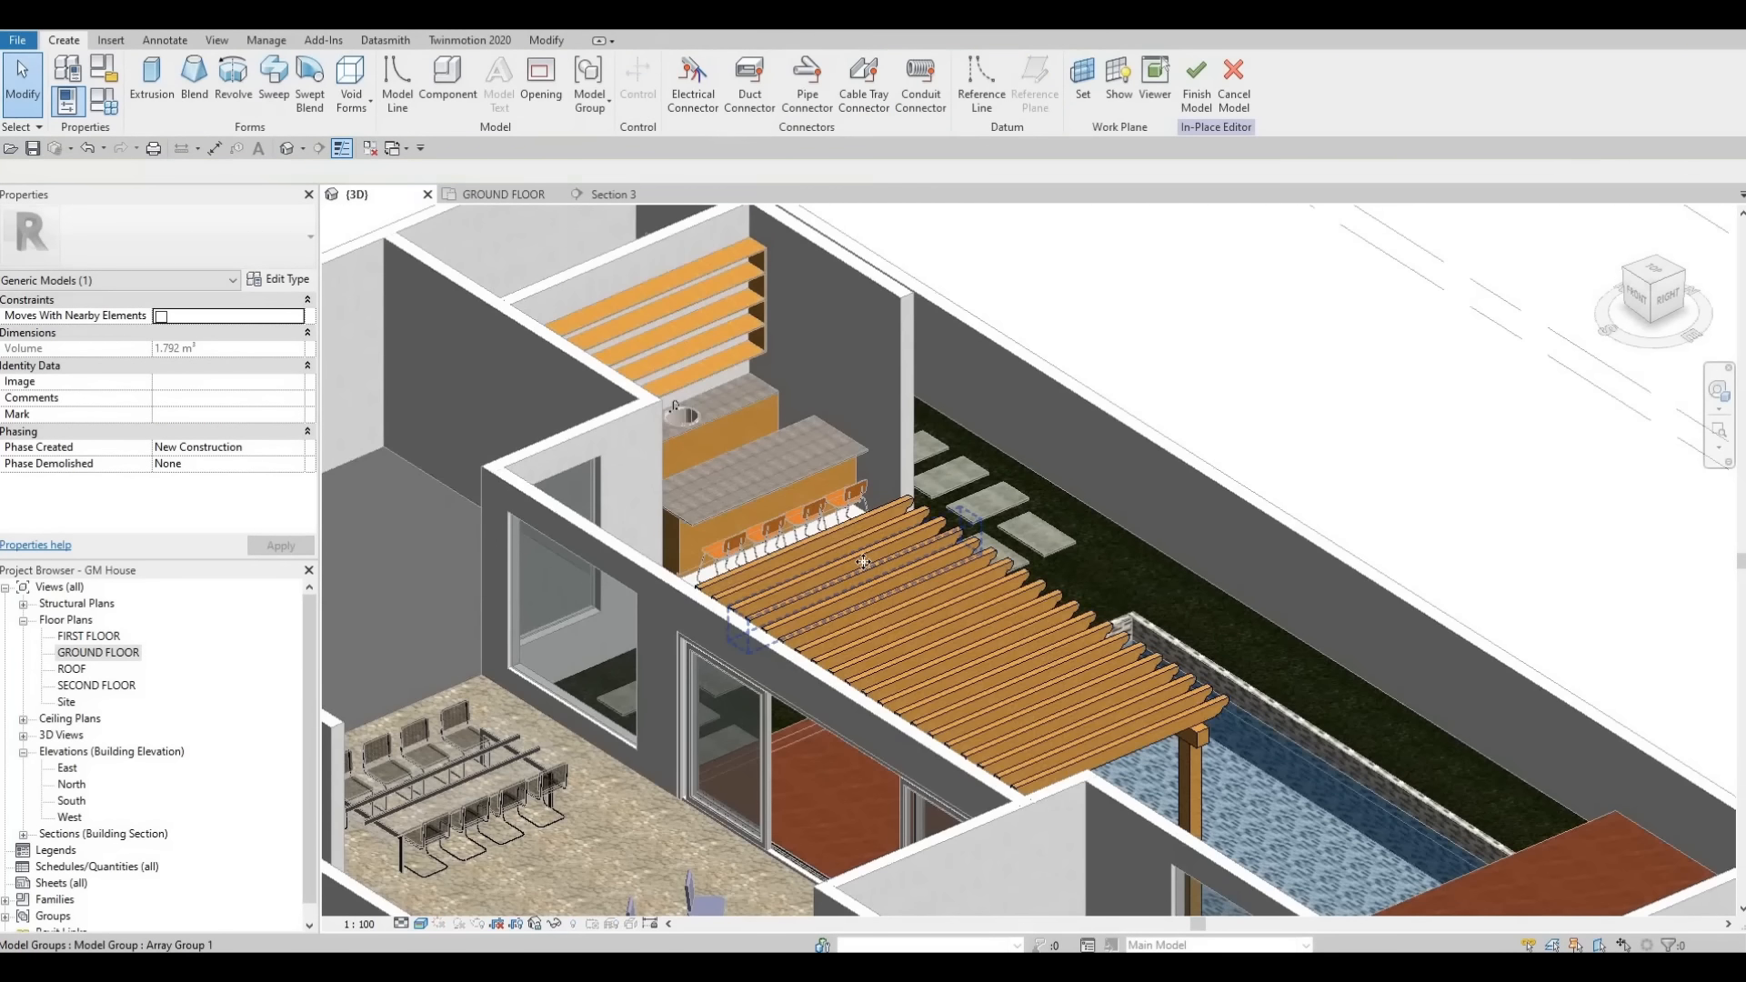
click(897, 587)
key(Escape)
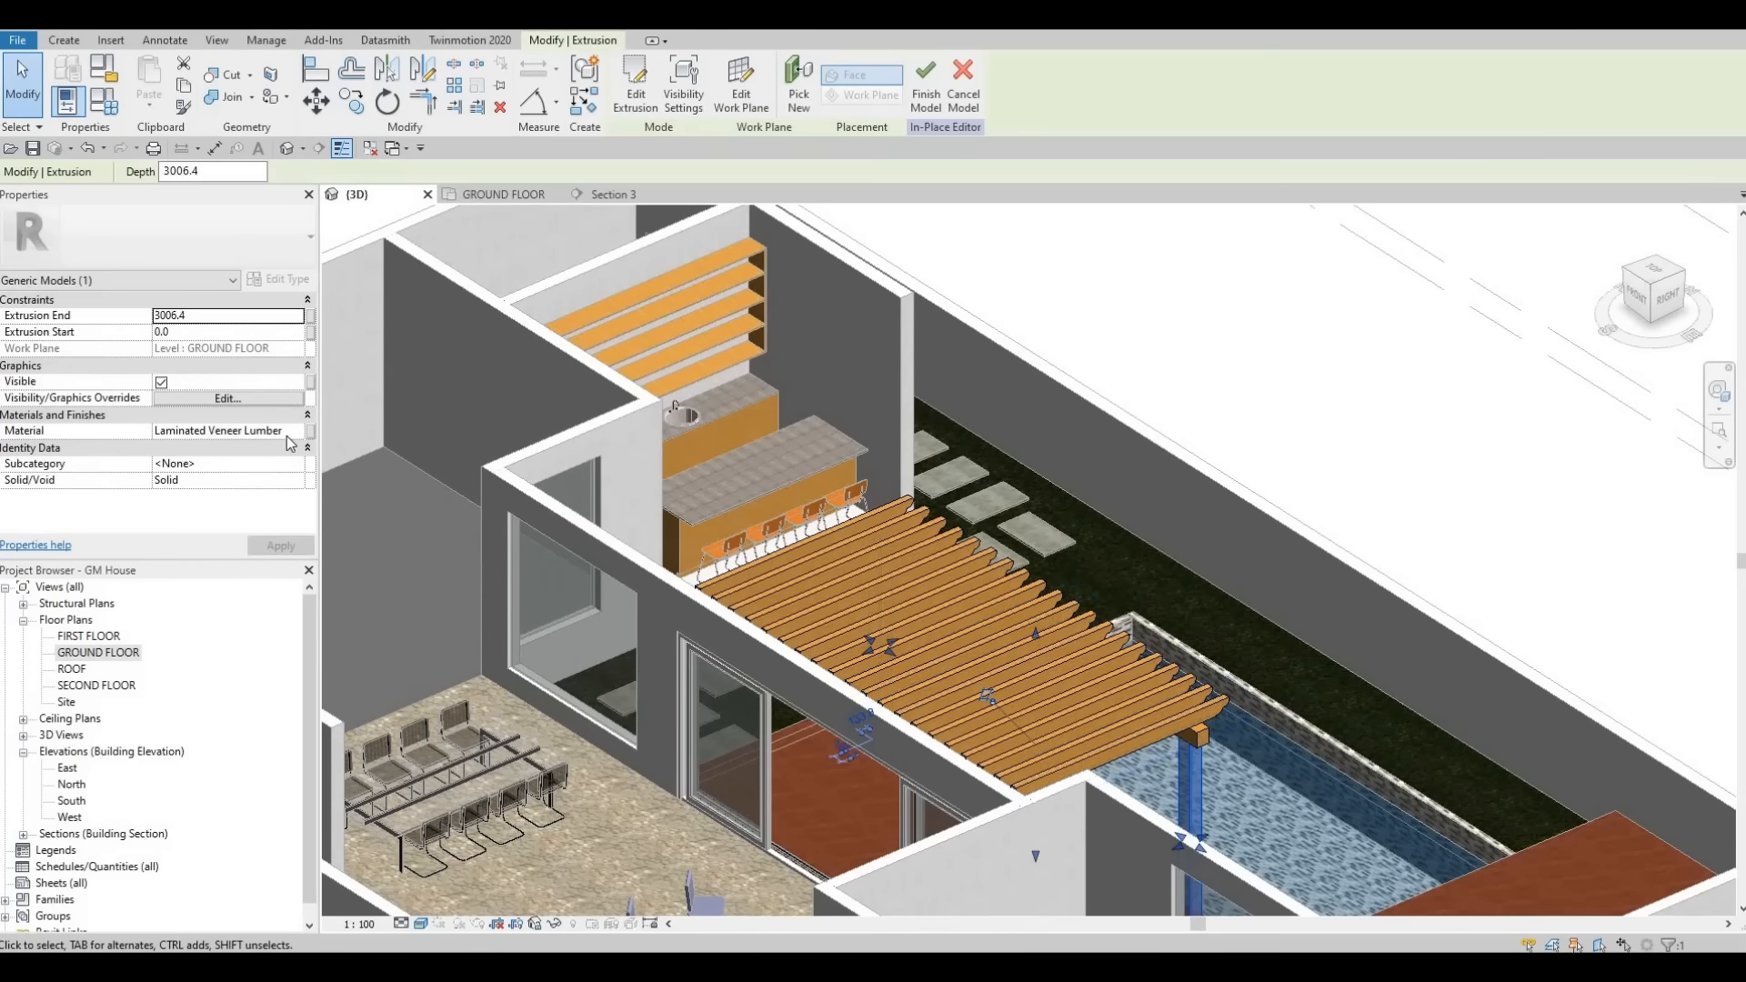
click(280, 433)
drag(49, 406, 89, 401)
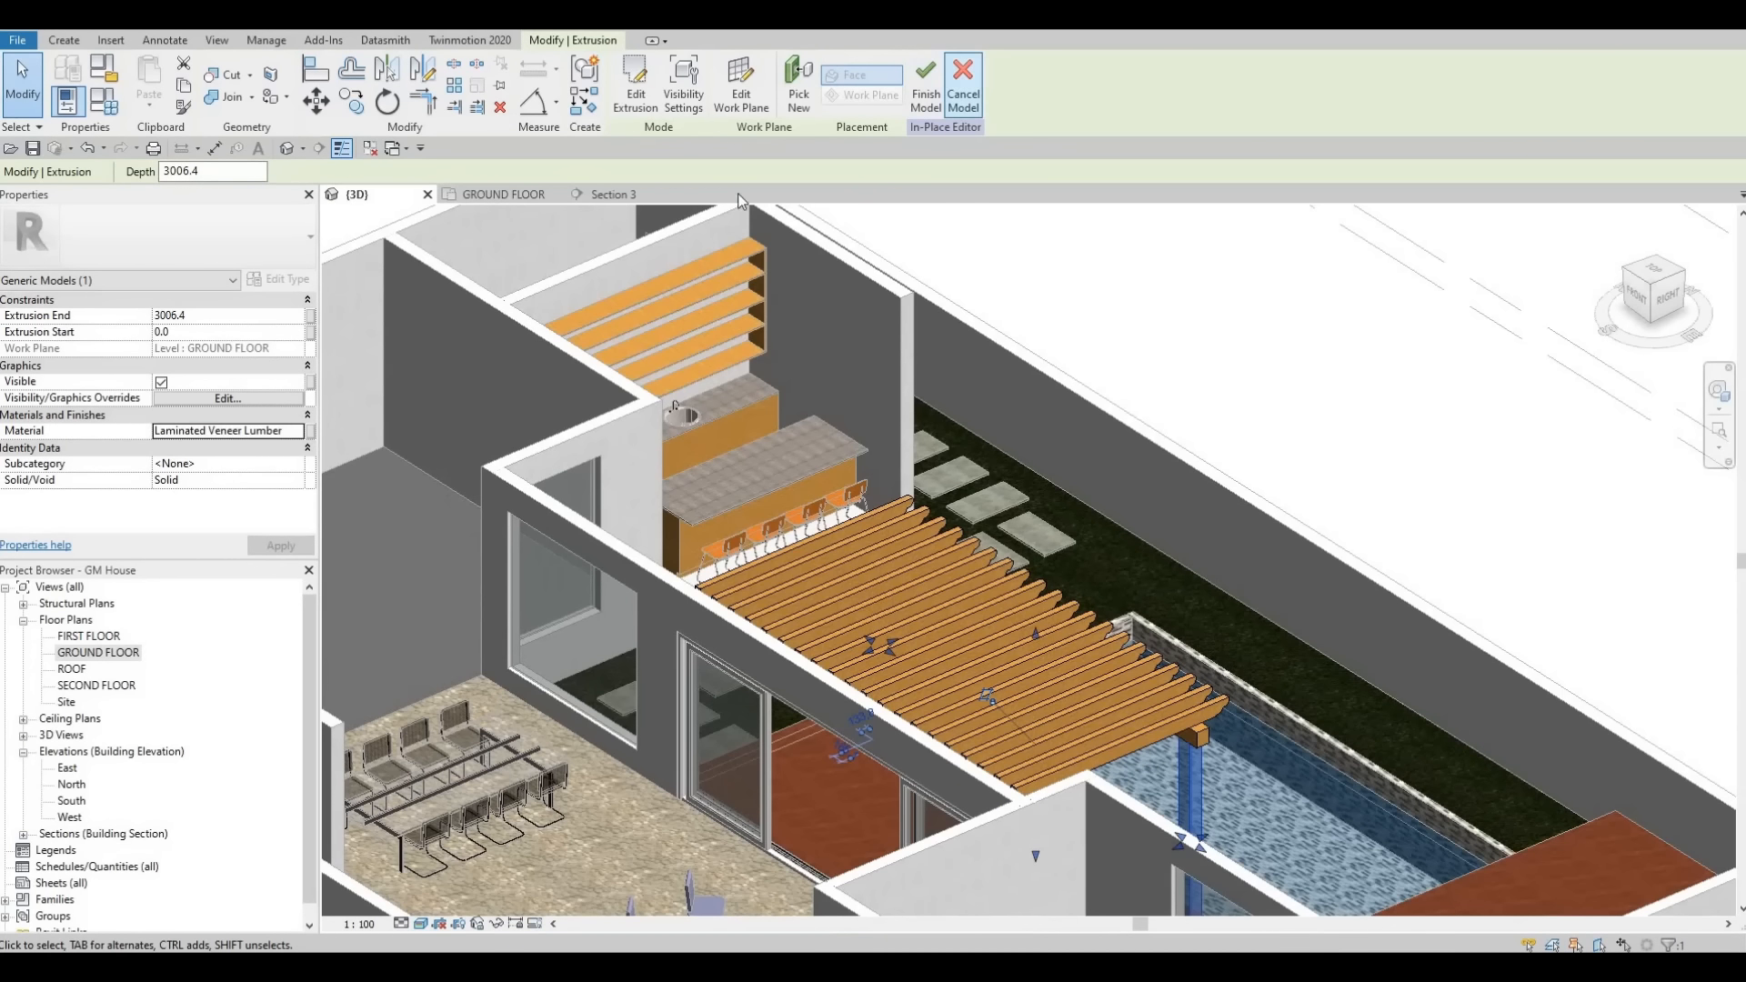
click(926, 87)
- Create a new Generic Models in-place model from the Section 3 view, keeping the default name
click(606, 194)
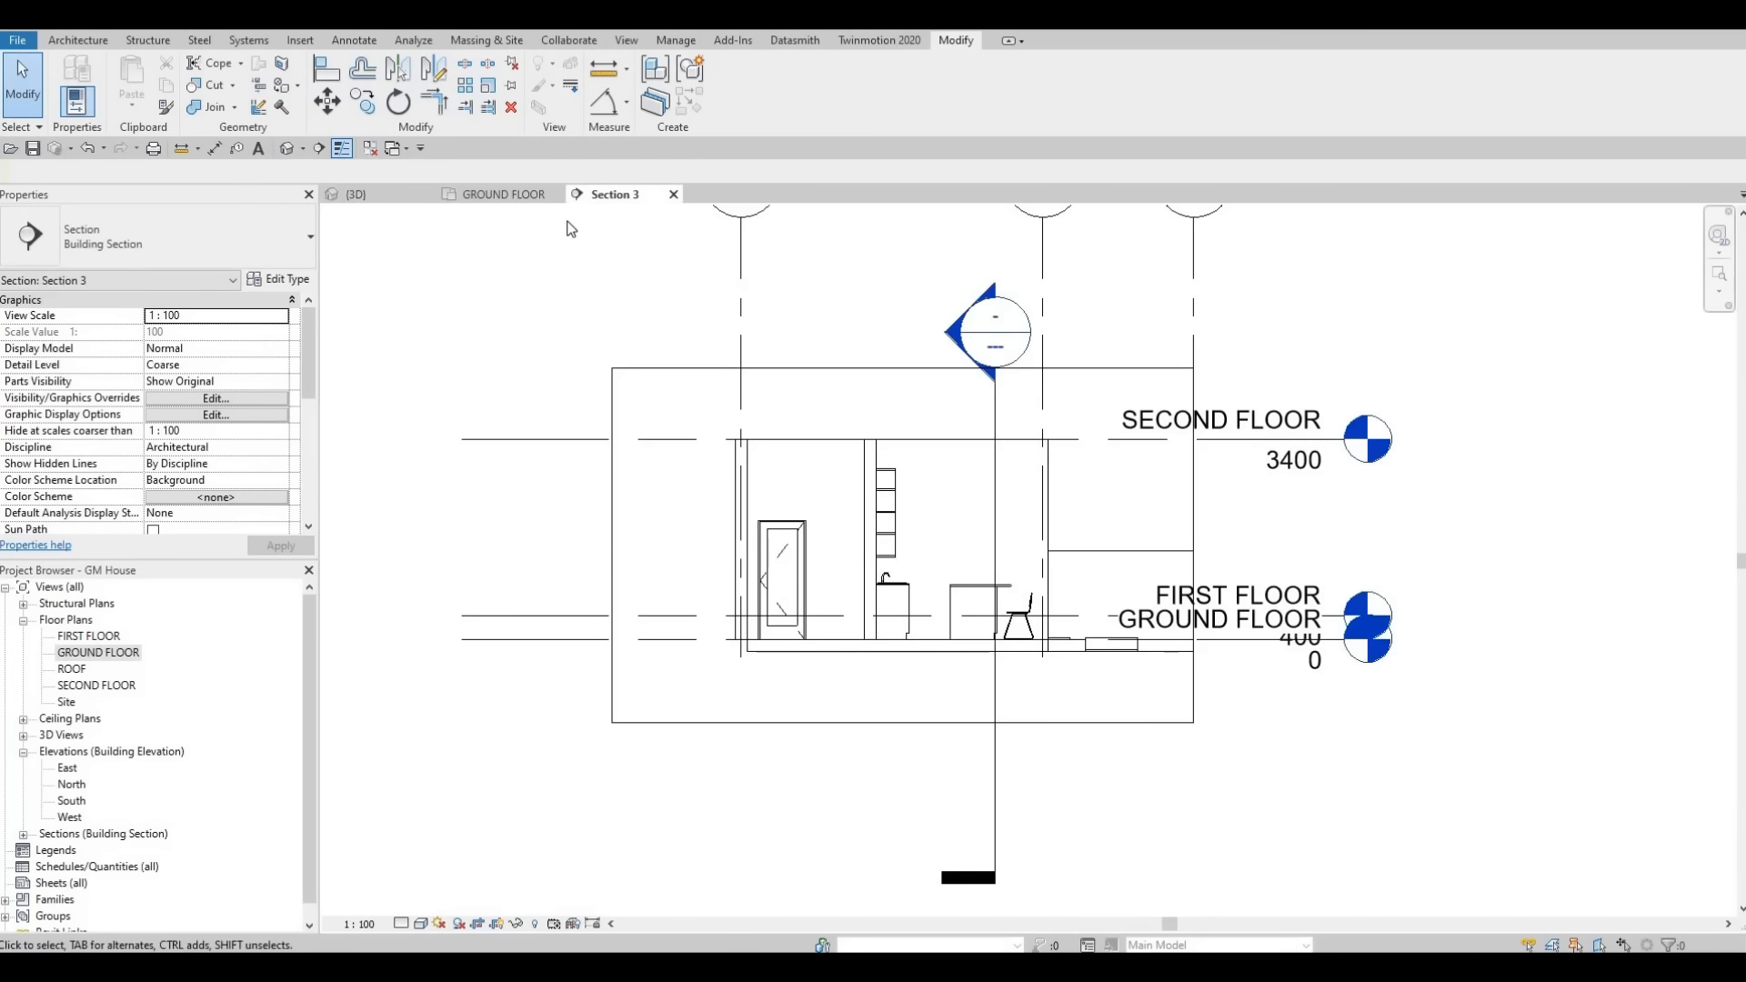
key(ctrl+Tab)
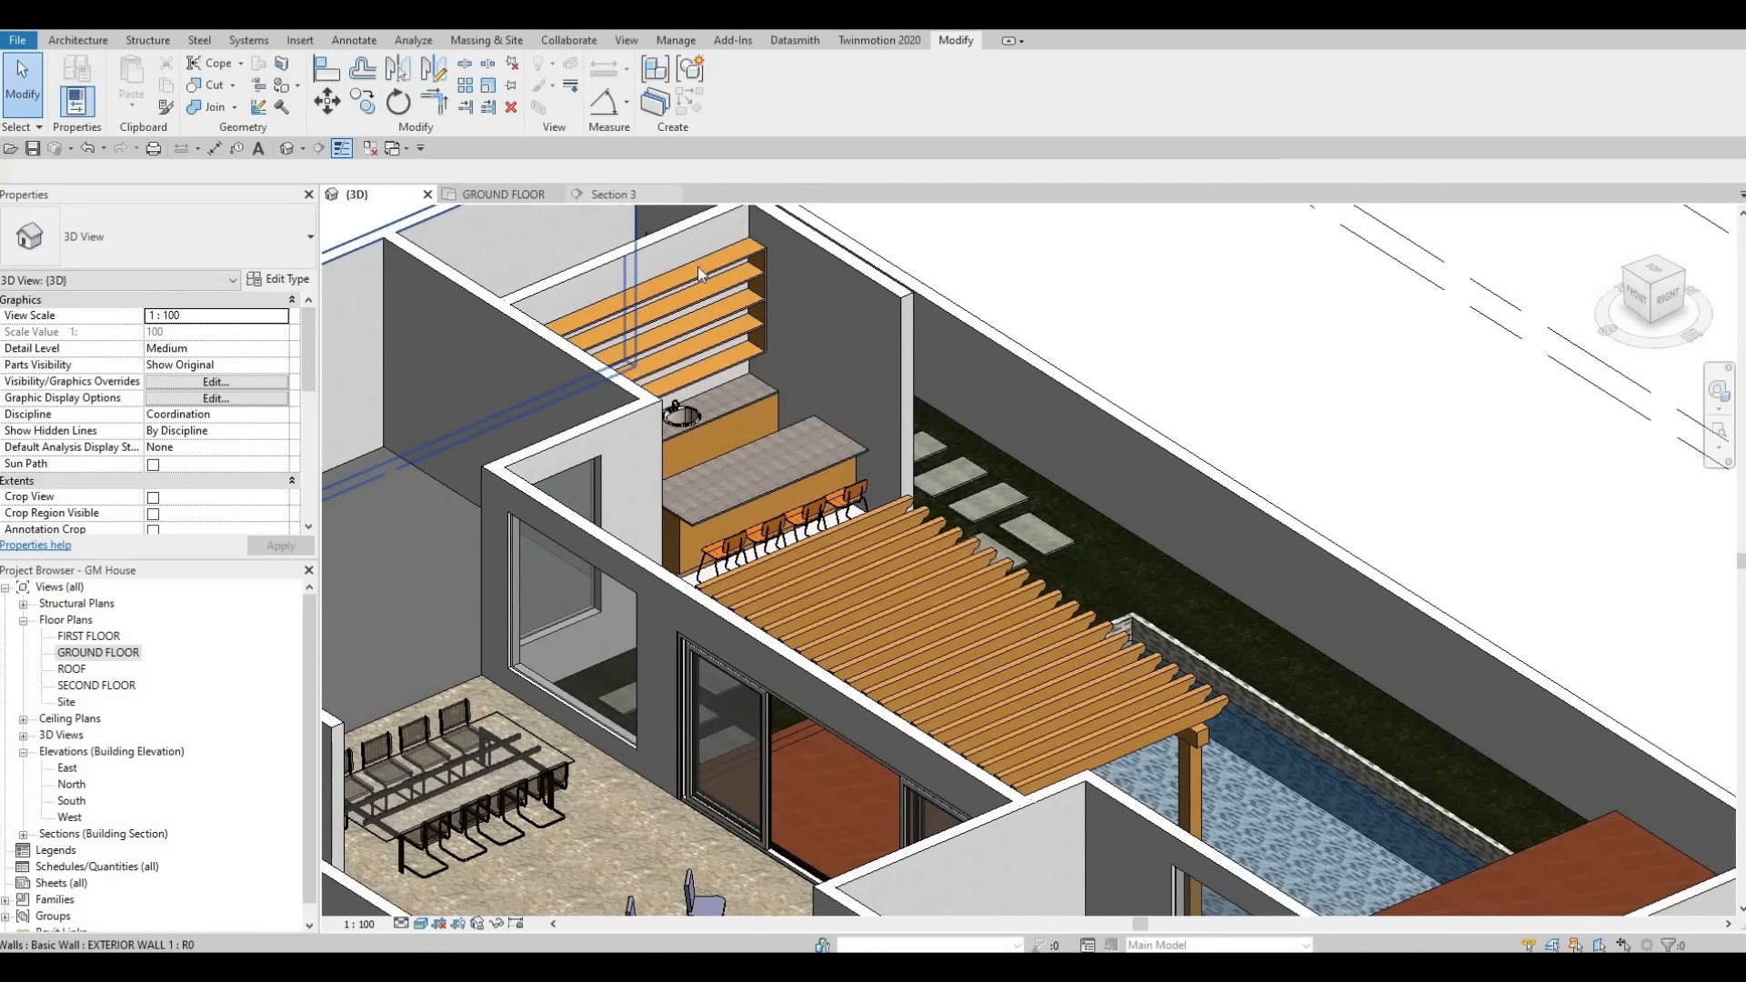
click(618, 195)
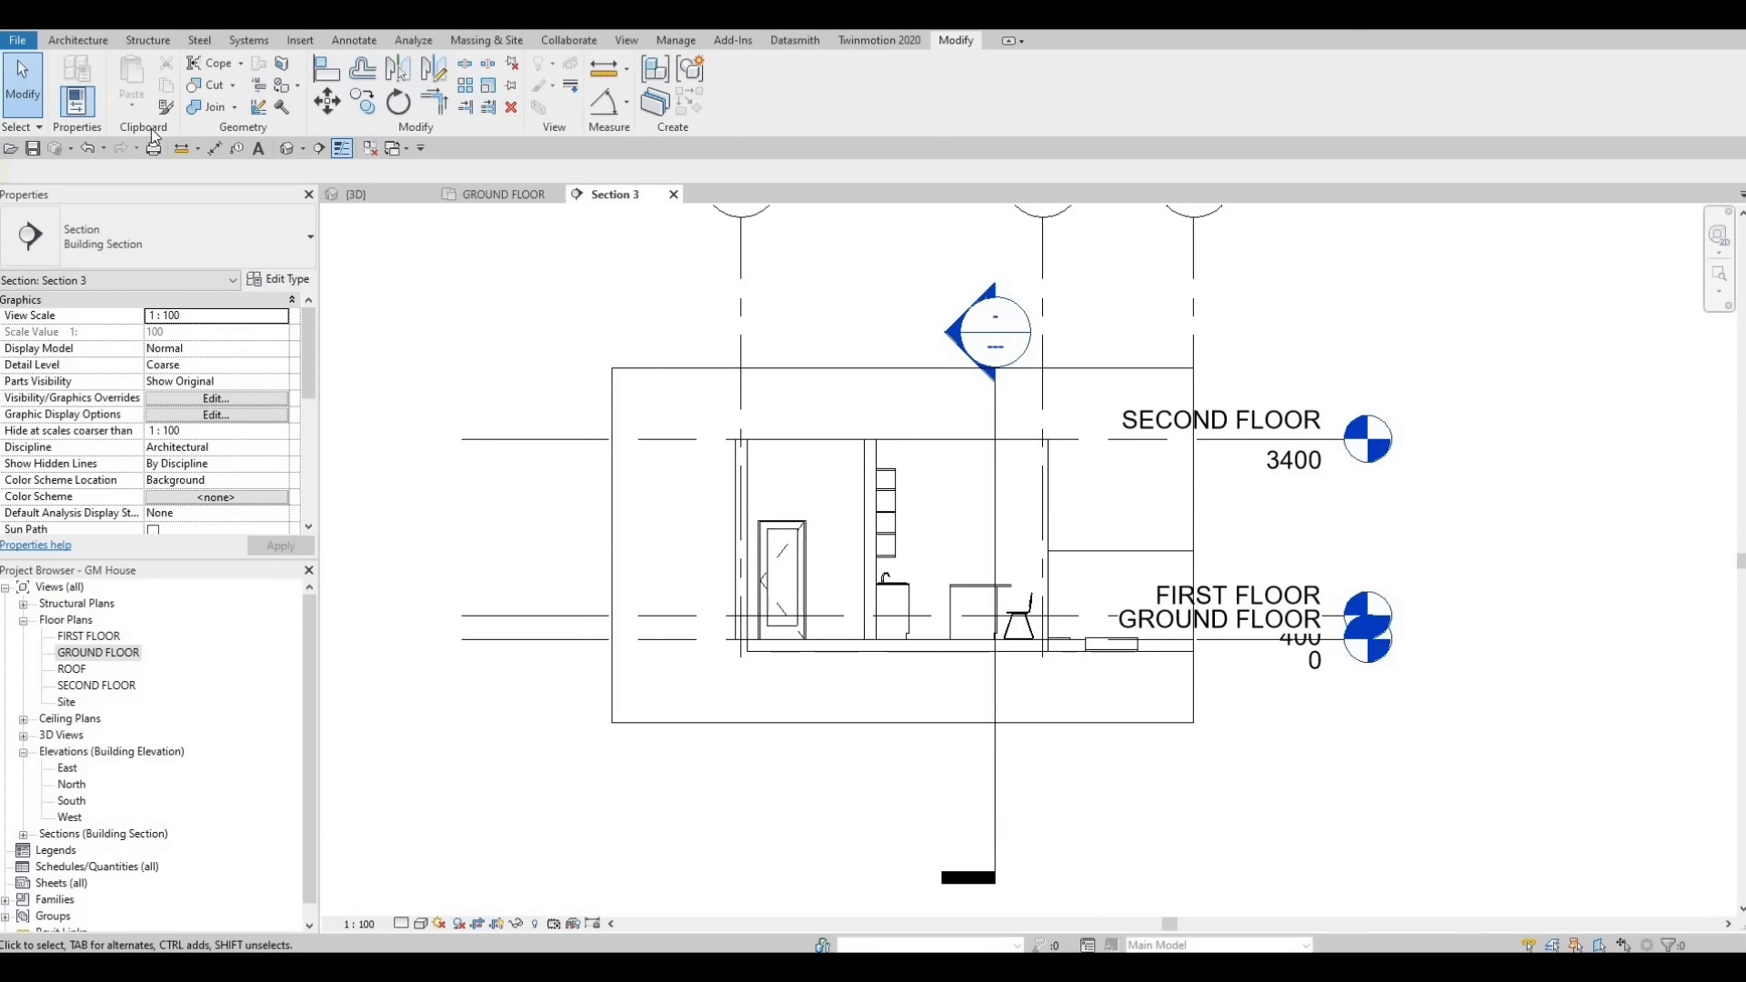
click(79, 41)
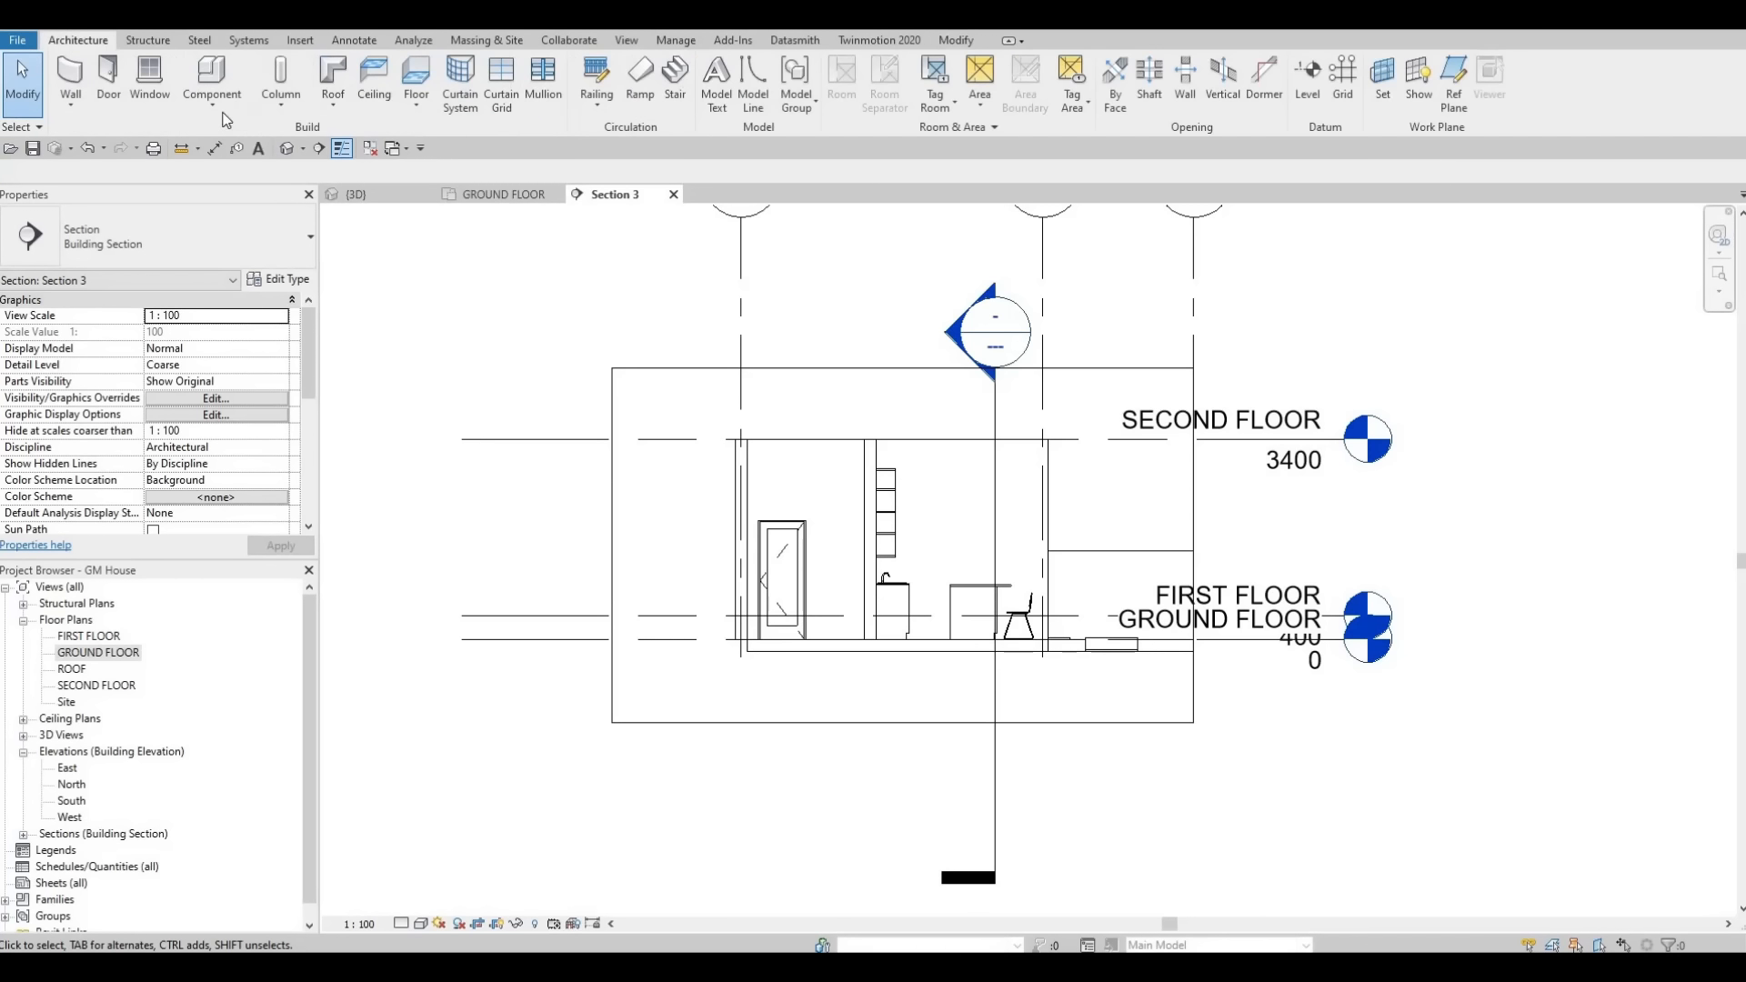
click(232, 172)
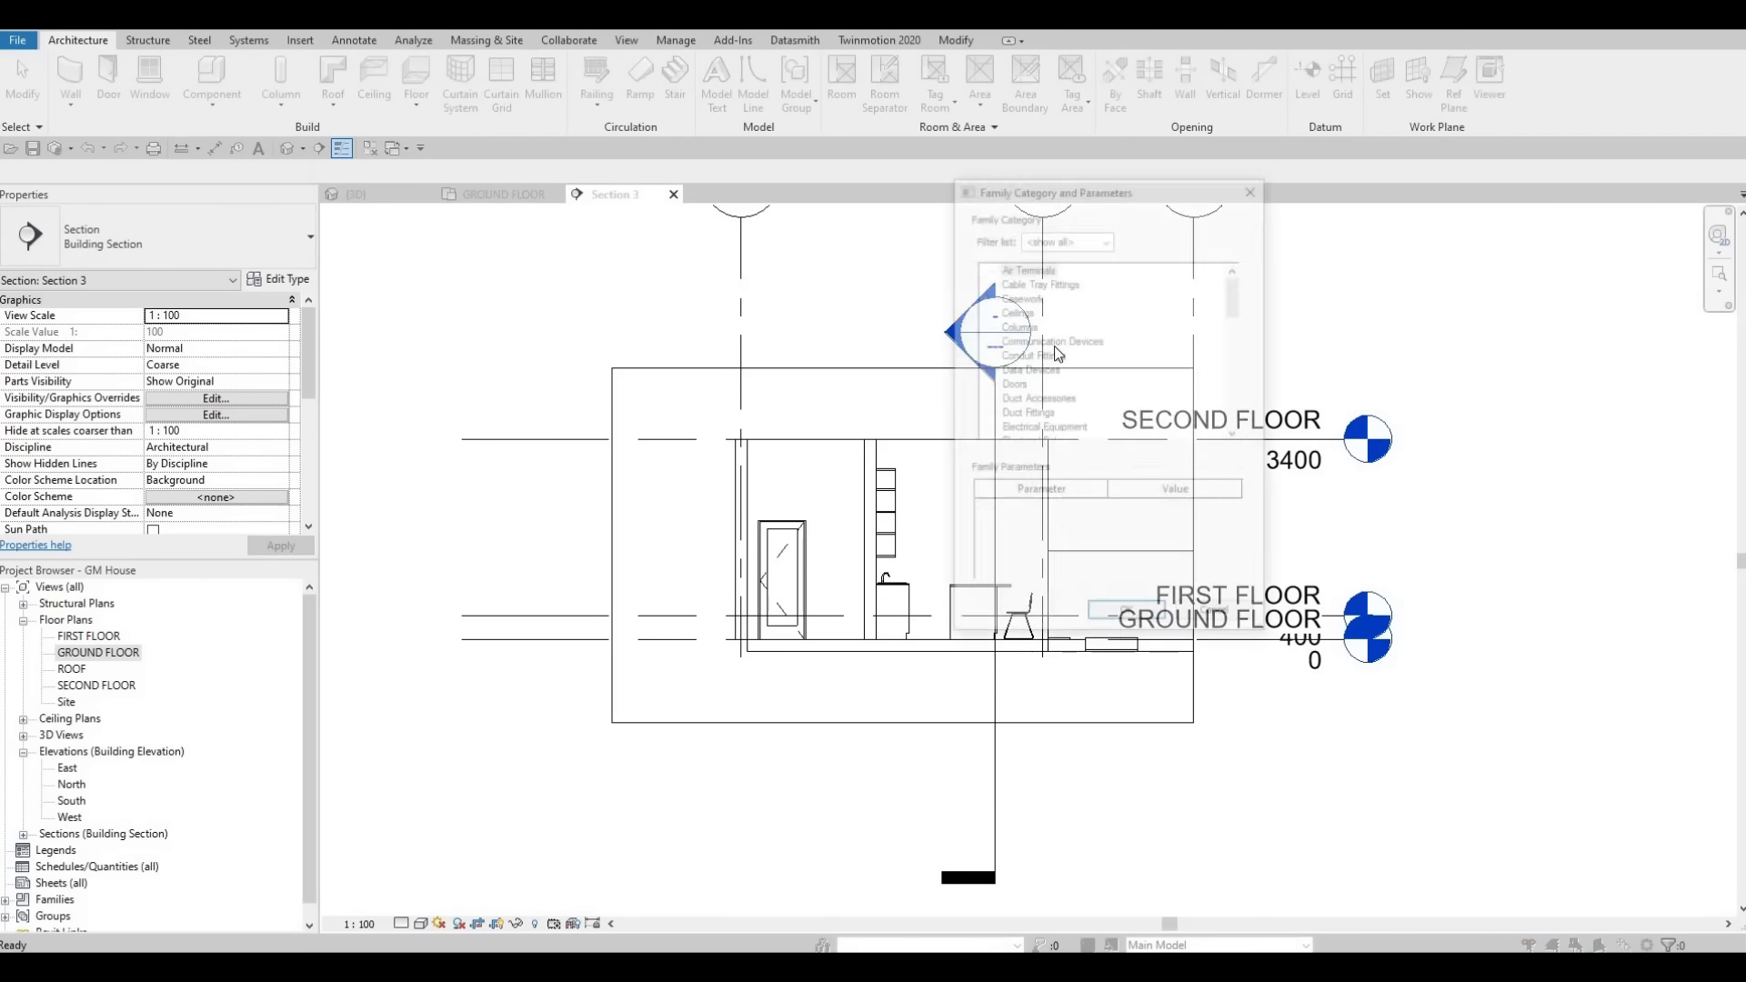
scroll(1085, 366, down, 3)
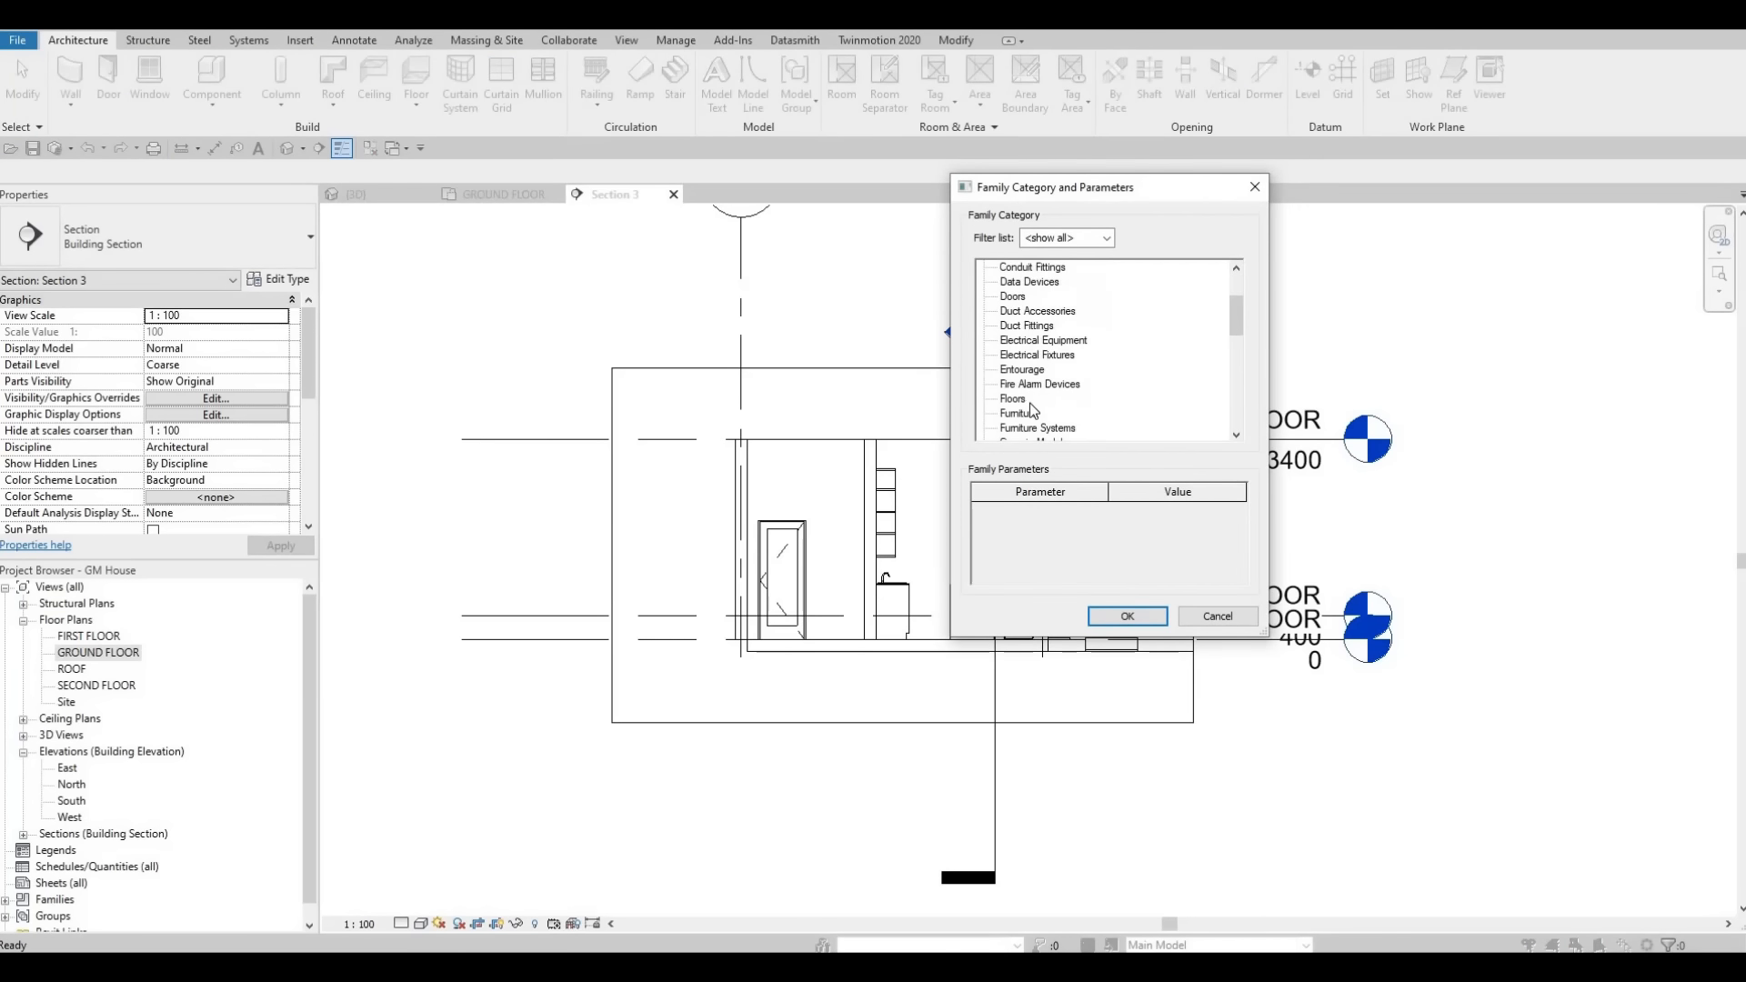
click(1127, 616)
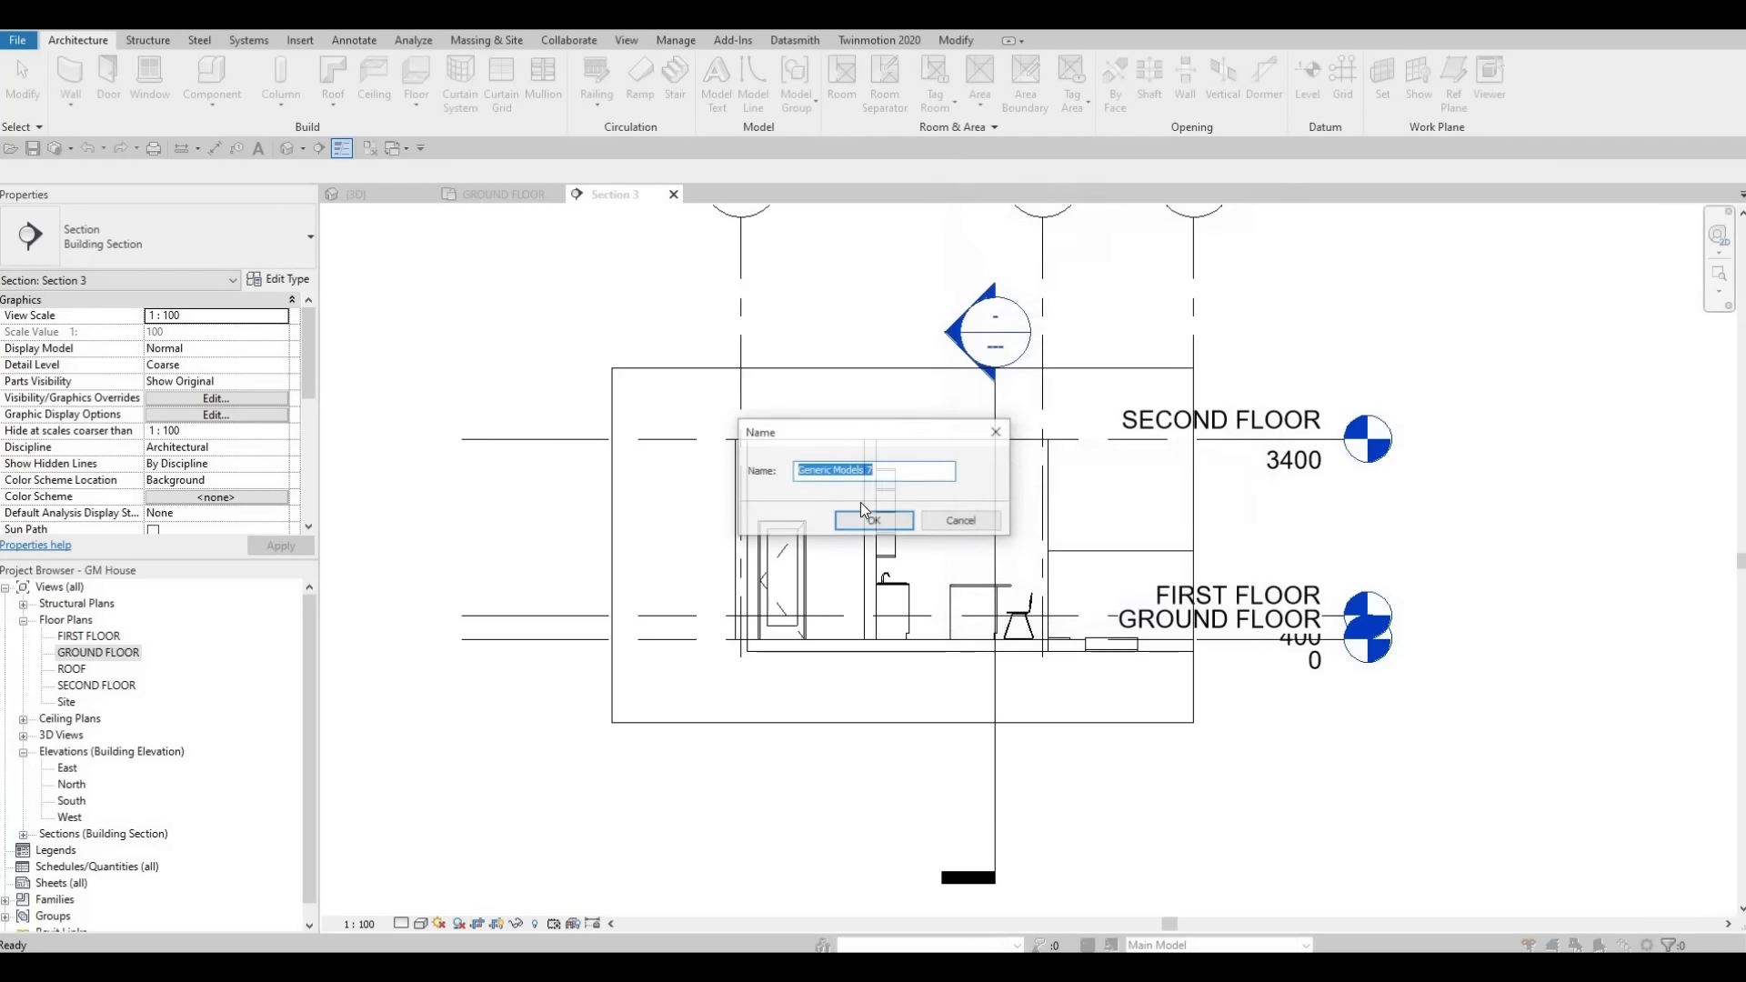
click(873, 526)
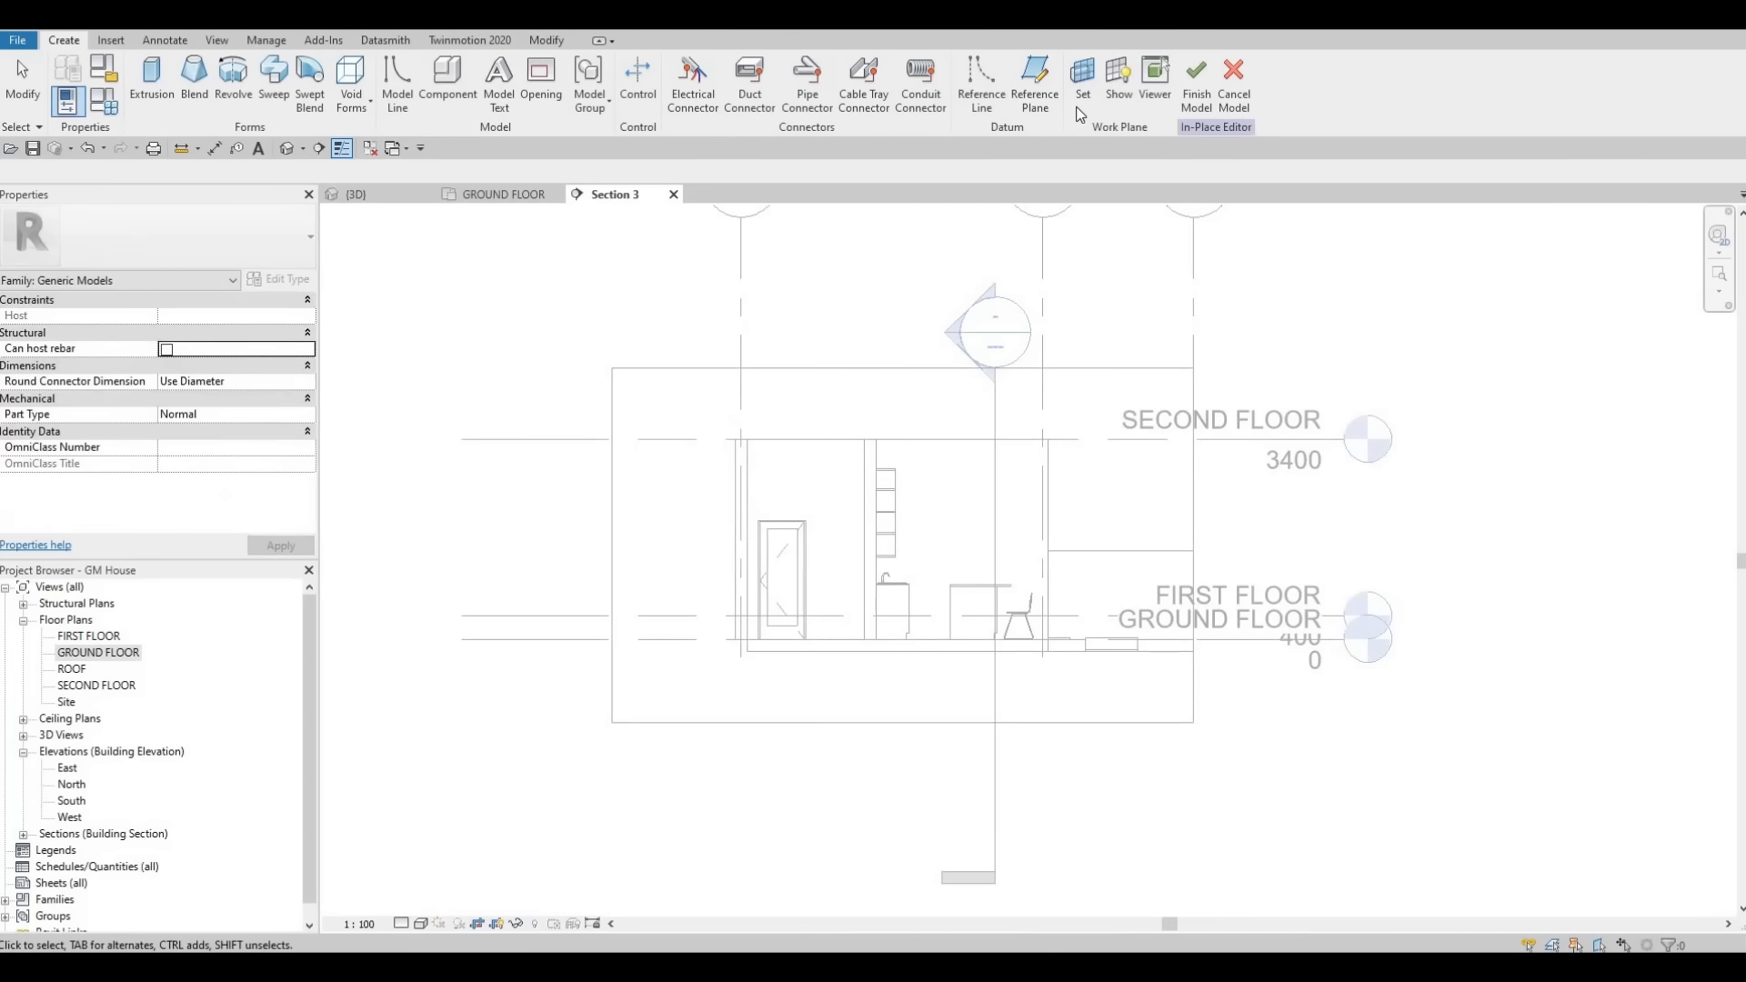
- Set the in-place model's work plane by picking the kitchen's exterior wall in the section
click(1083, 77)
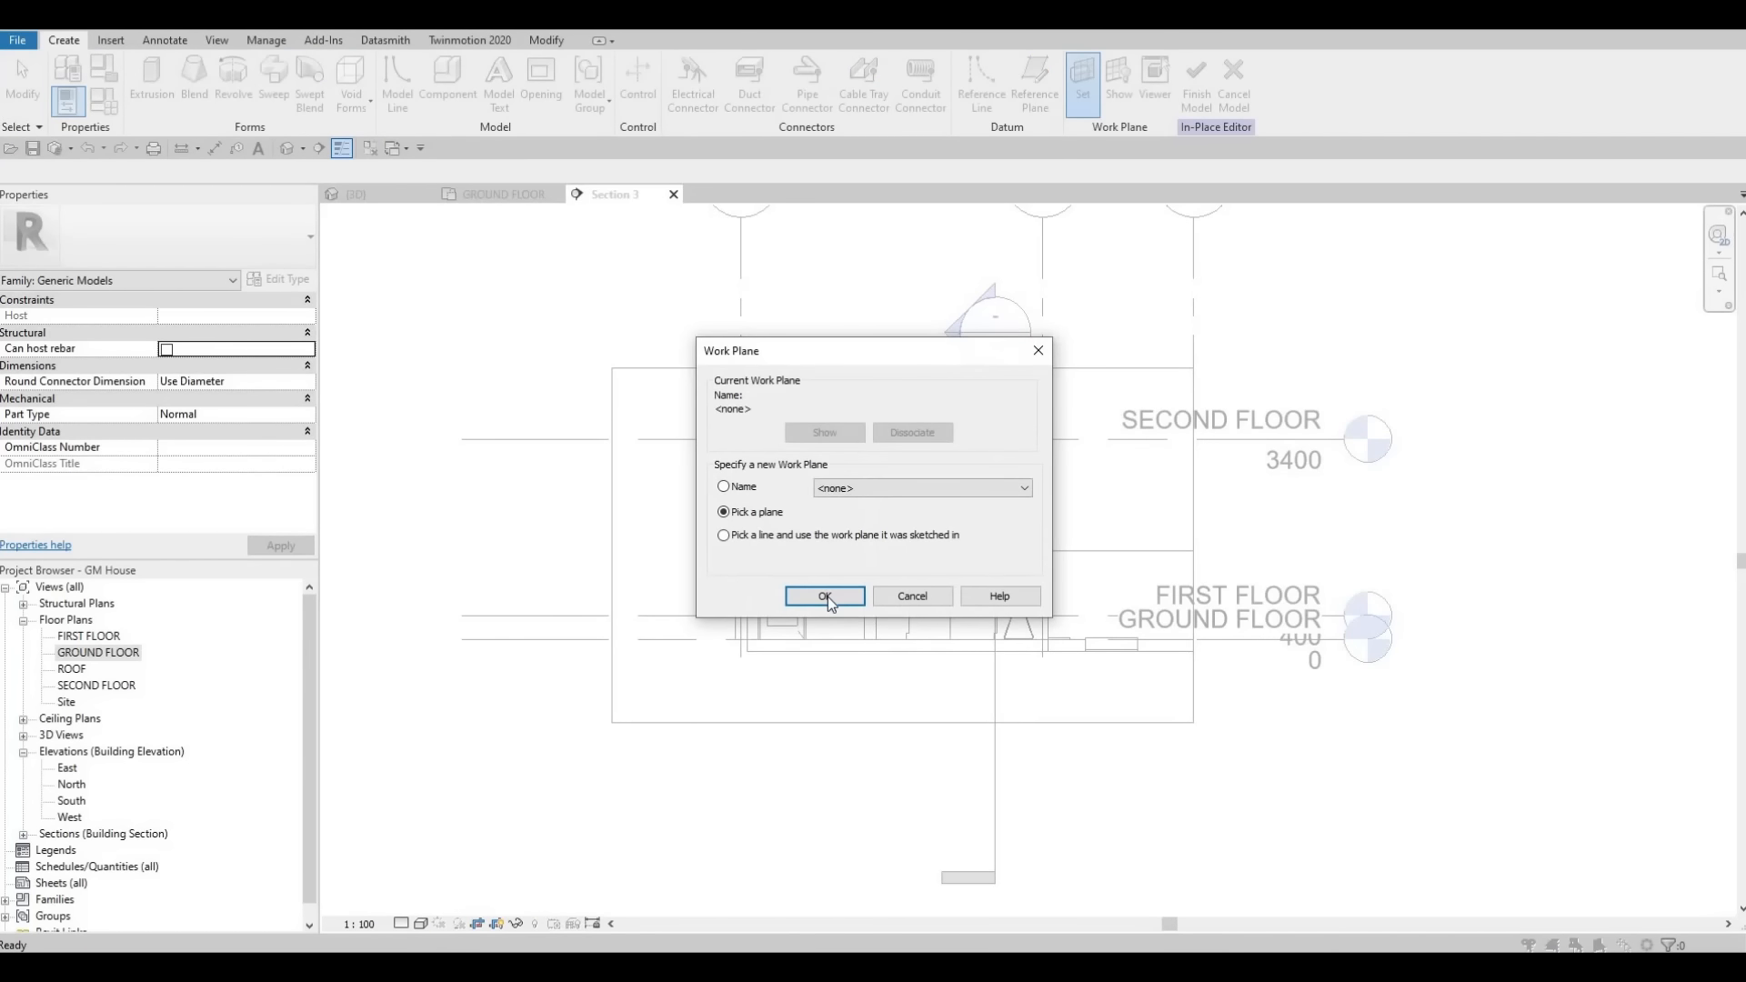
key(Return)
click(958, 474)
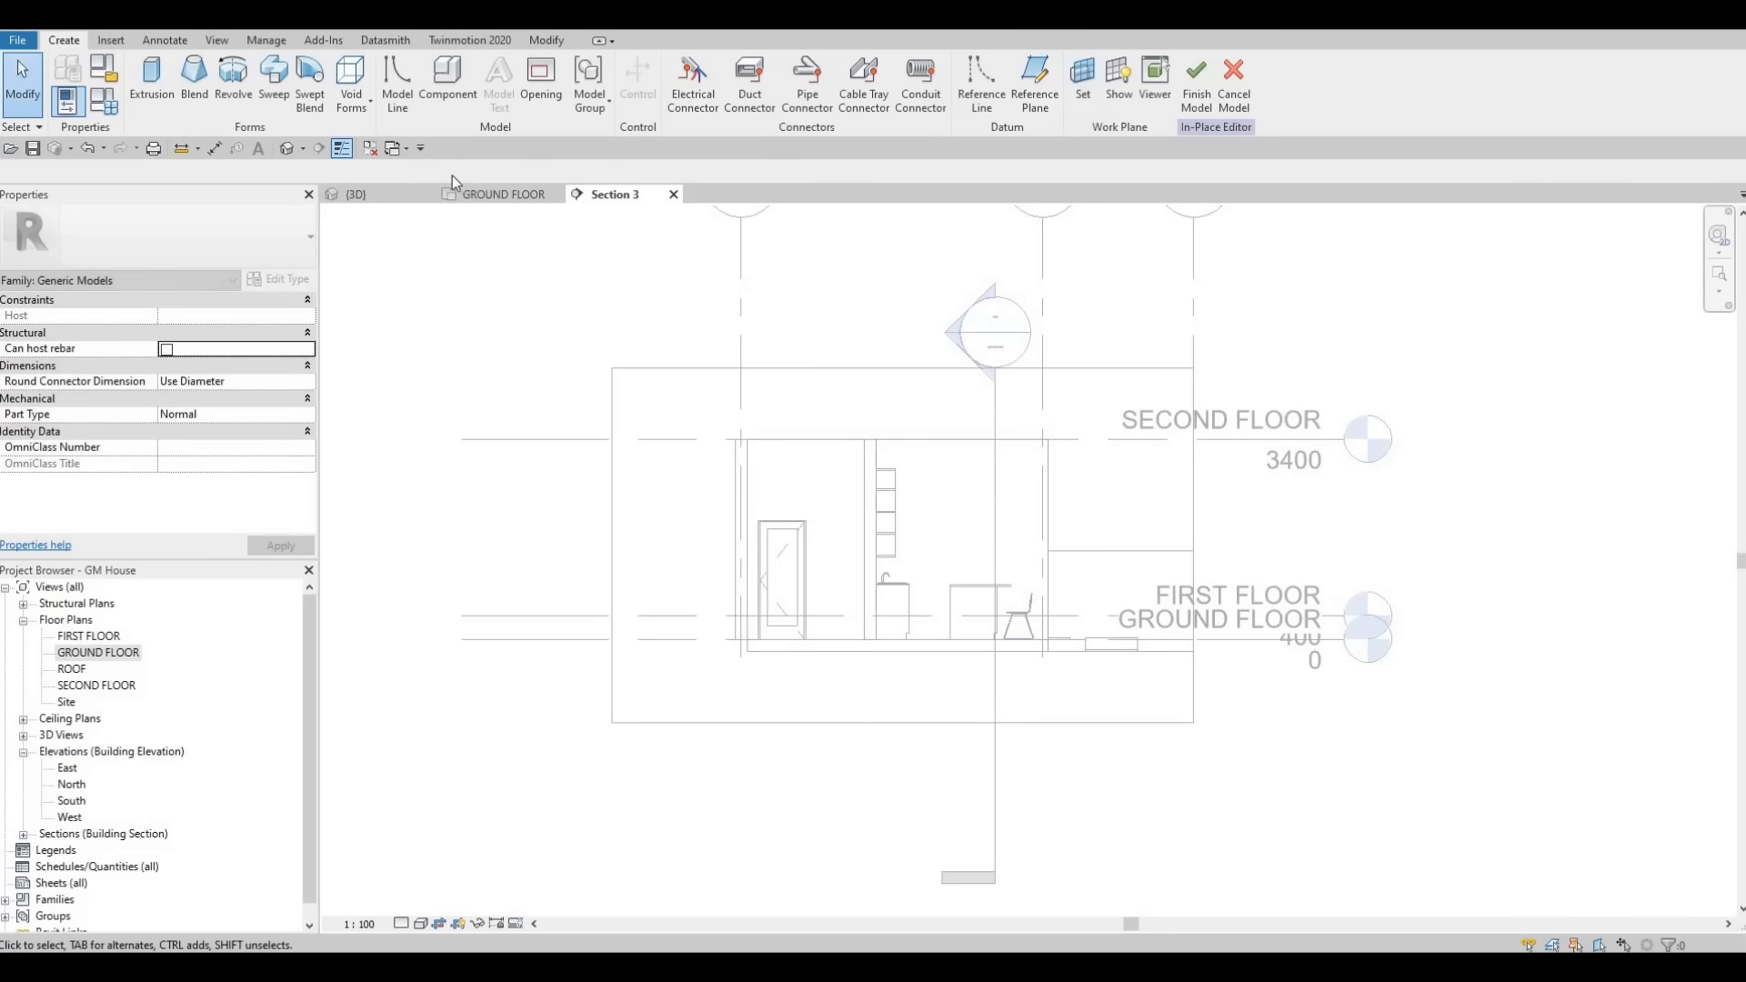
- Start an extrusion in Laminated Veneer Lumber and sketch a small rectangle about 180 x 160 mm near the top of the kitchen wall
click(151, 75)
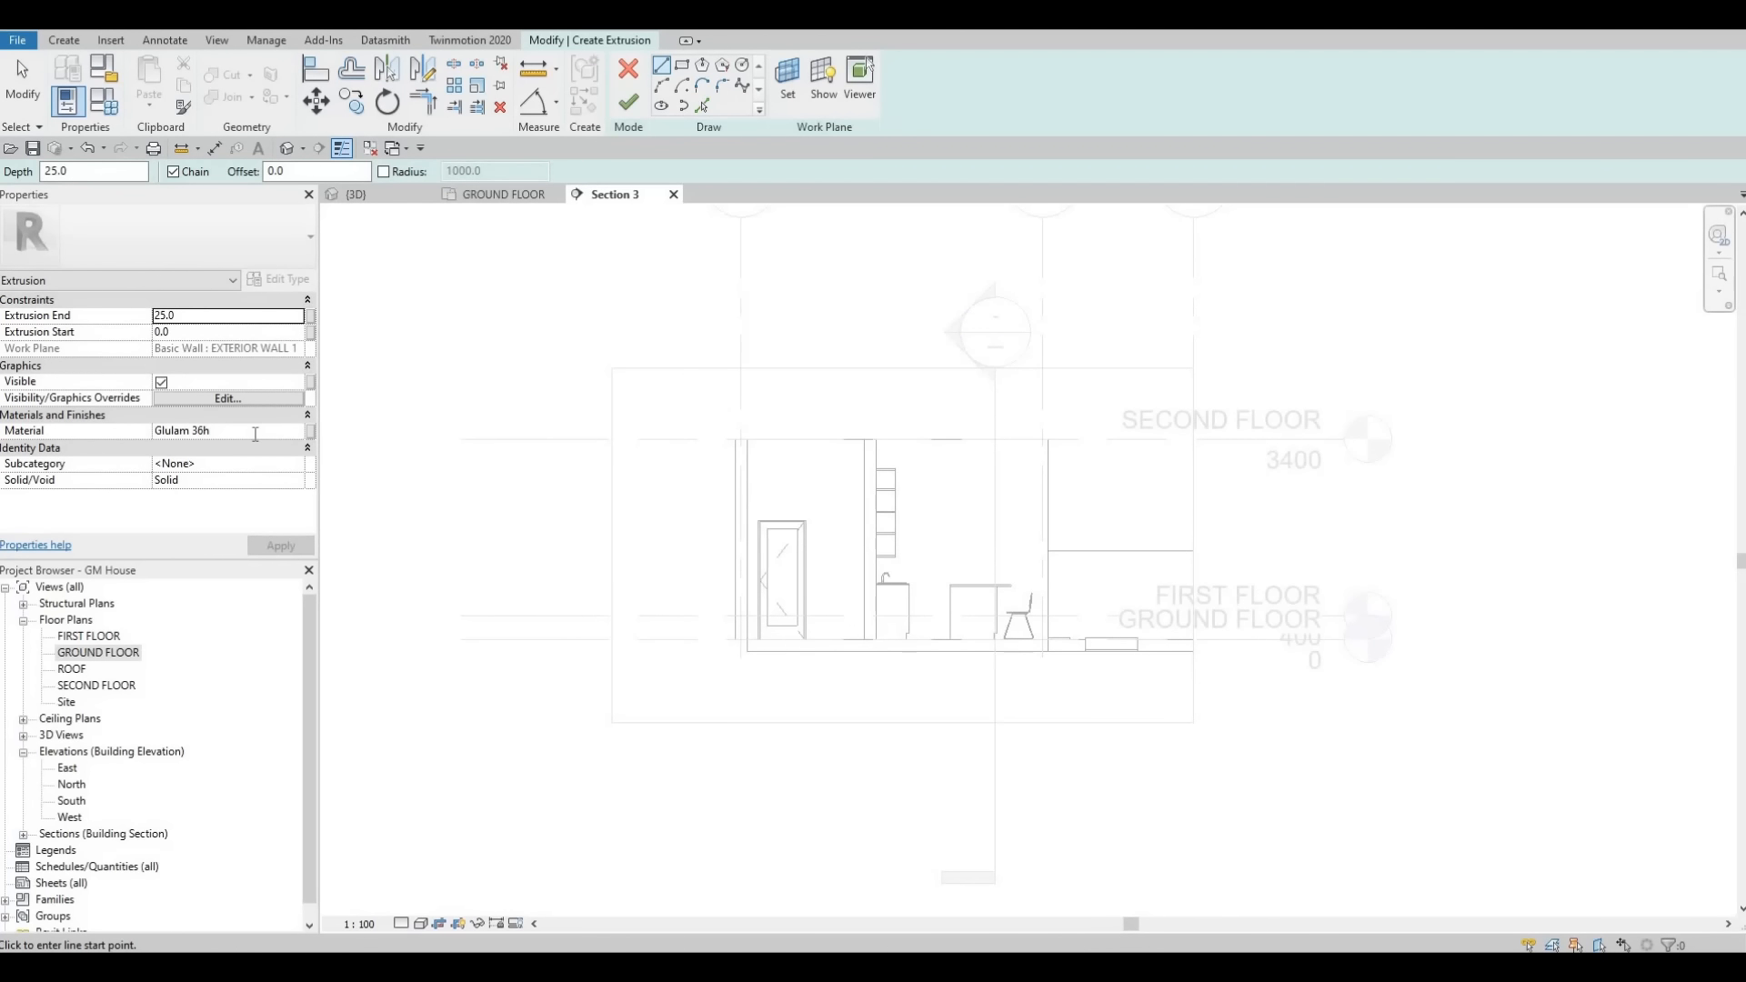
click(256, 432)
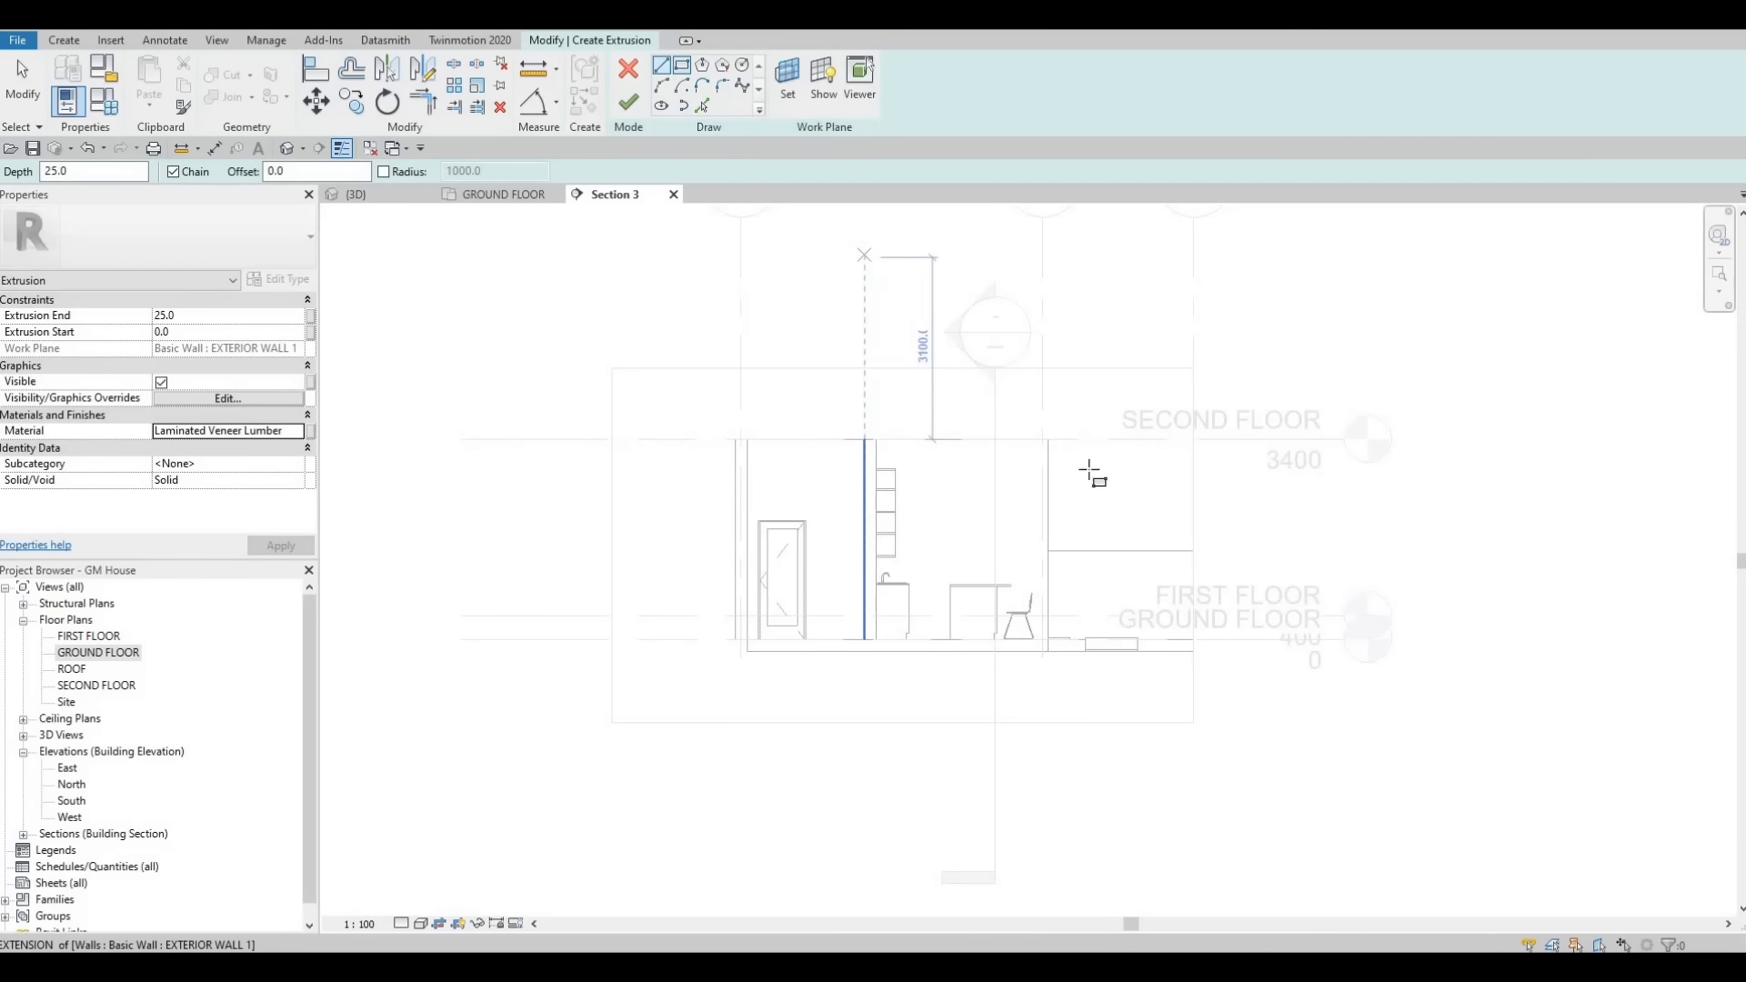
scroll(1013, 476, up, 3)
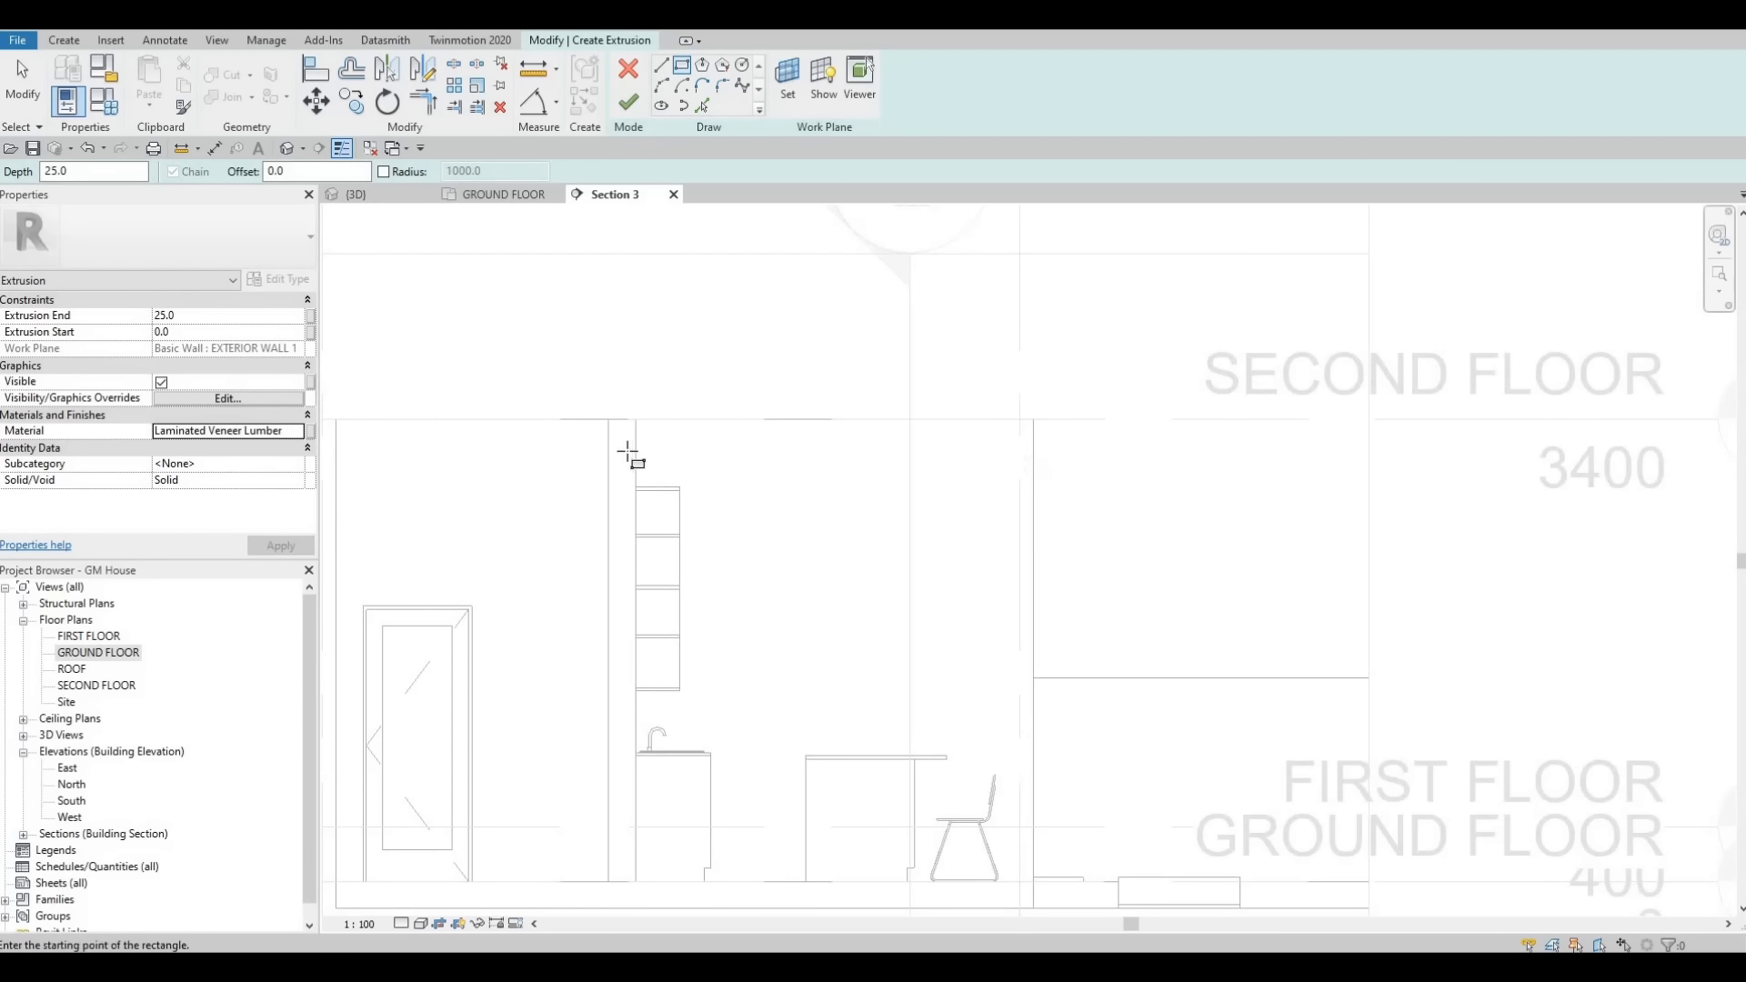
click(1020, 480)
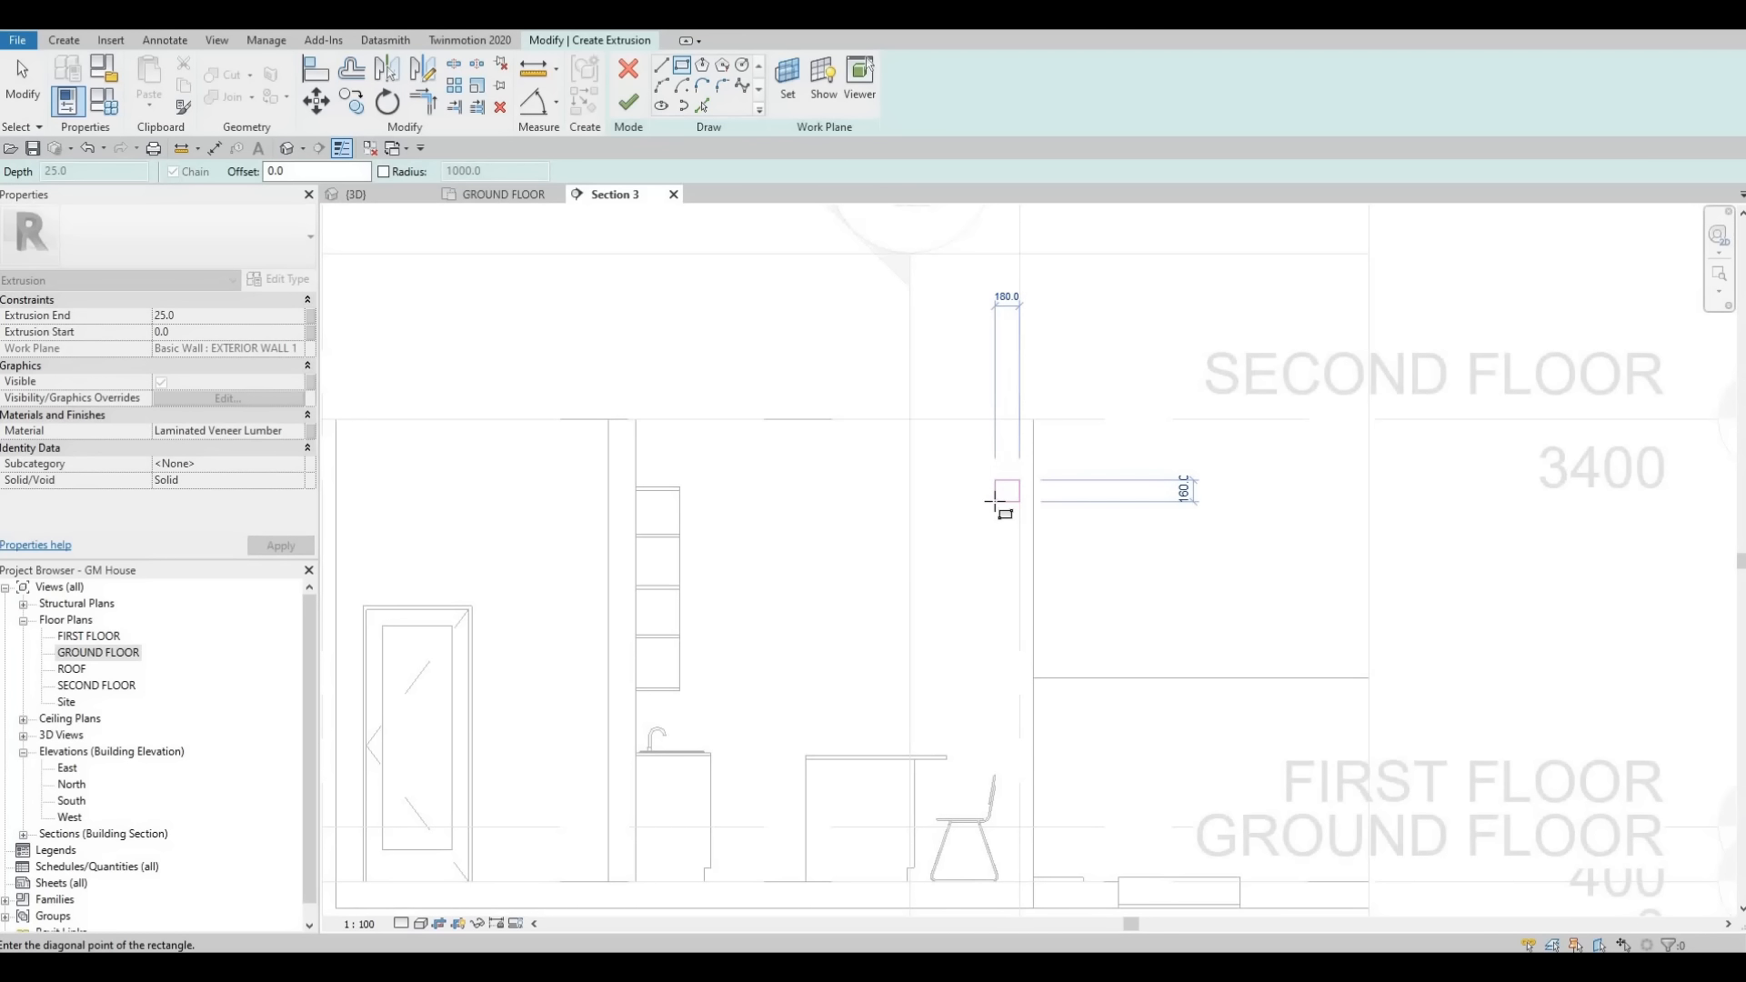
click(1009, 488)
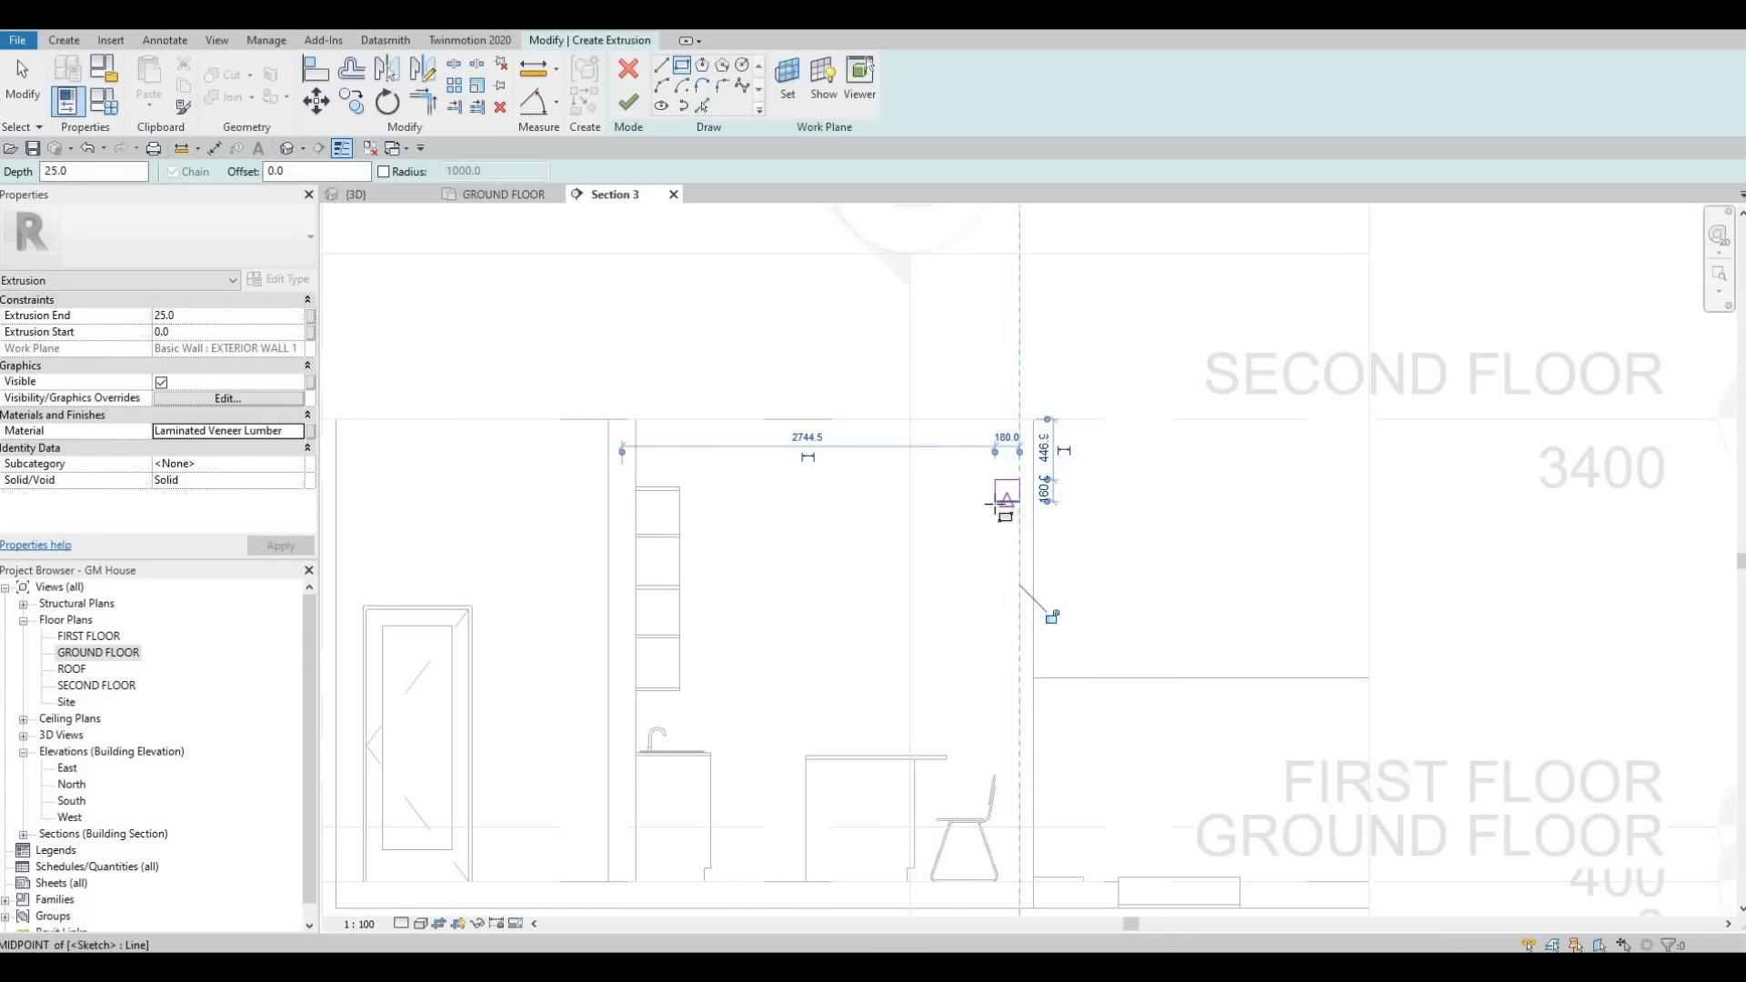
scroll(1007, 492, up, 2)
key(Escape)
key(Escape)
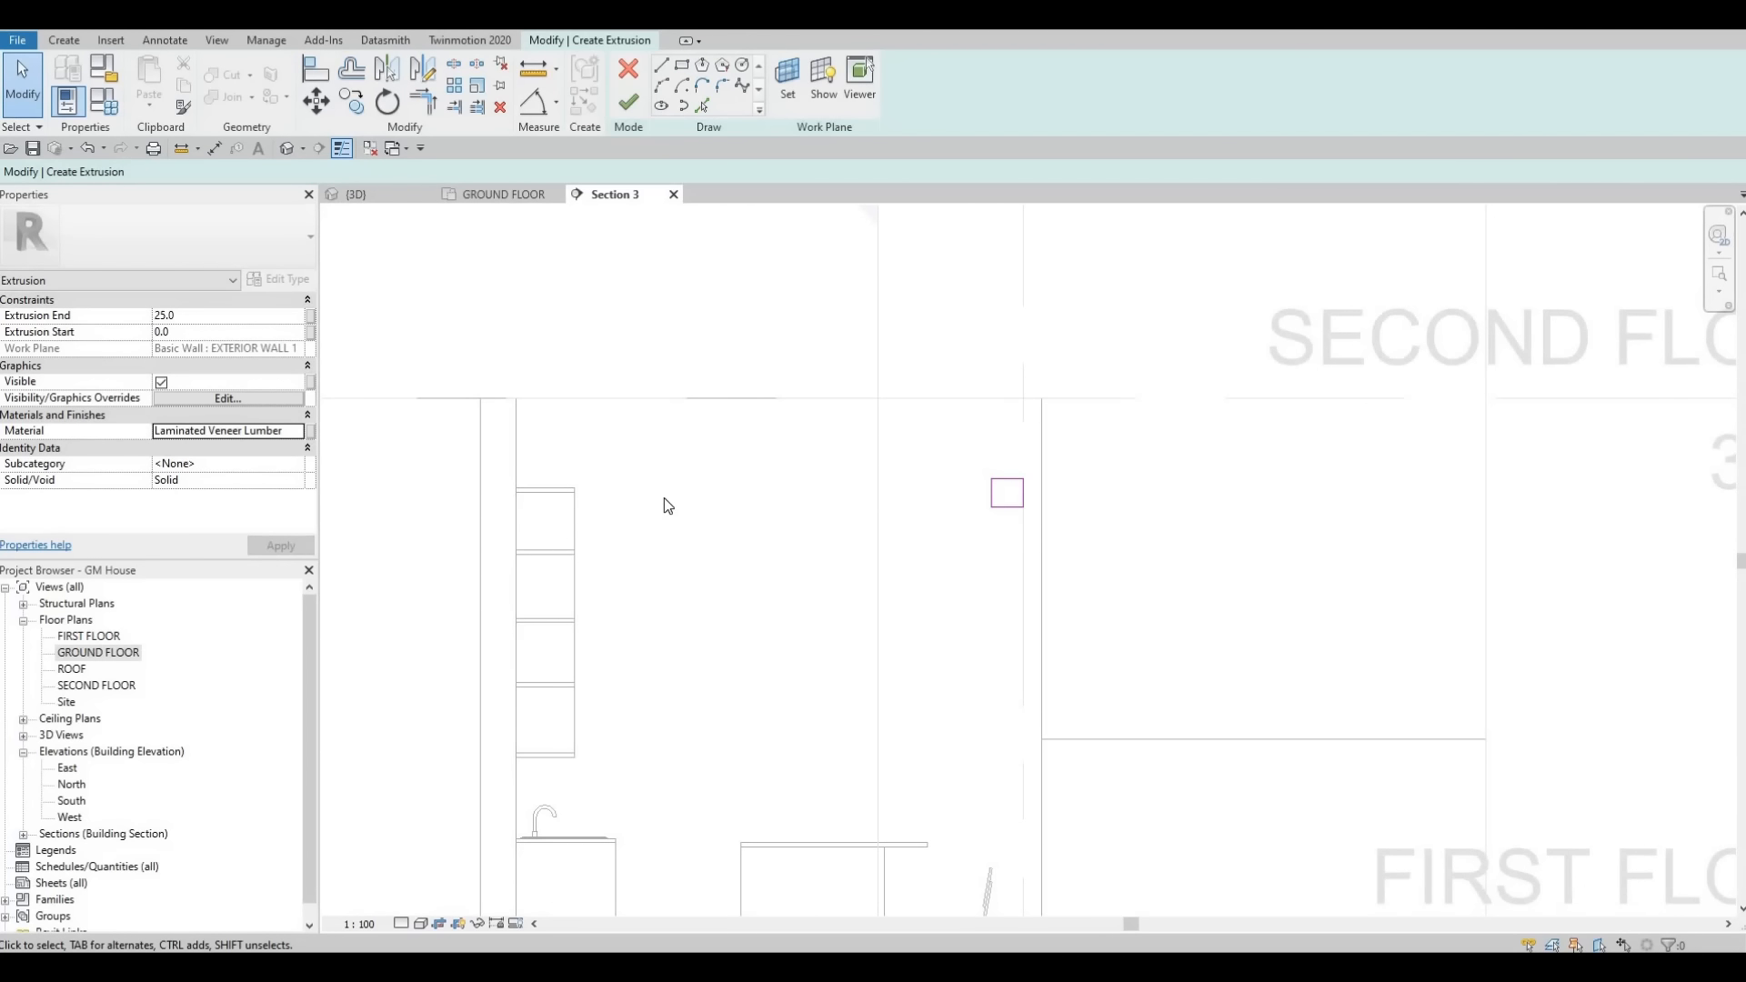
- Align the rectangle's top edge with the top of the upper shelves
key(a)
key(l)
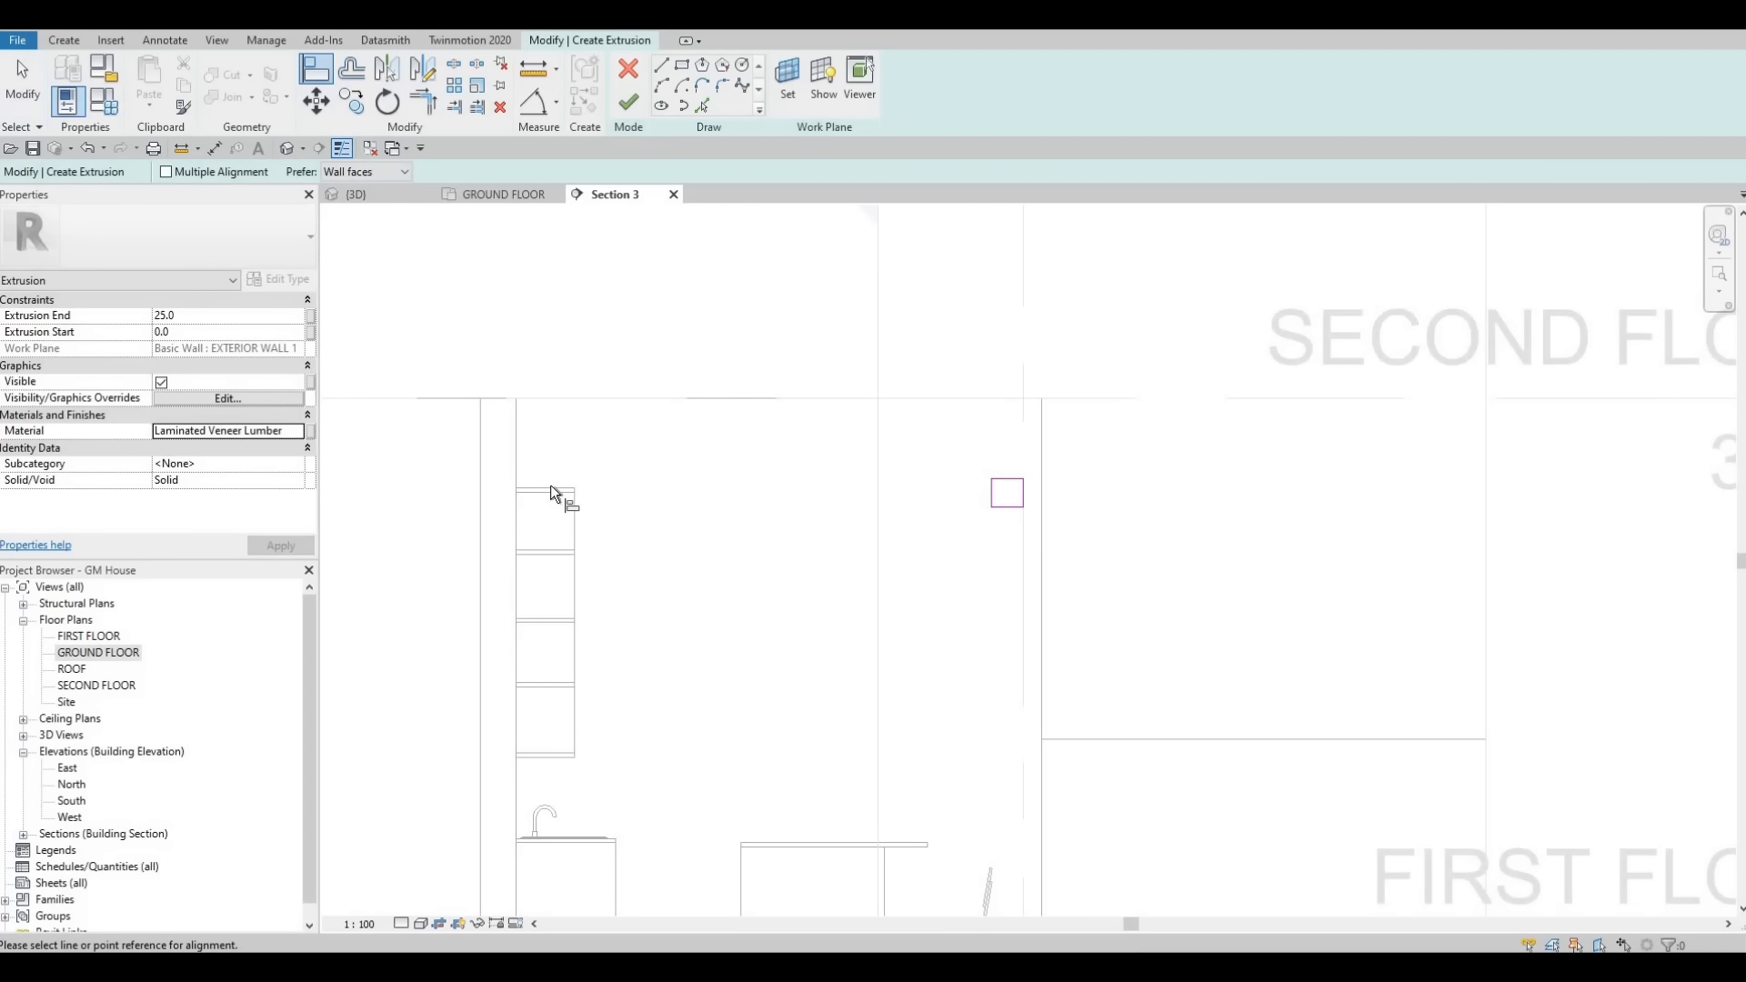
click(549, 487)
click(1007, 480)
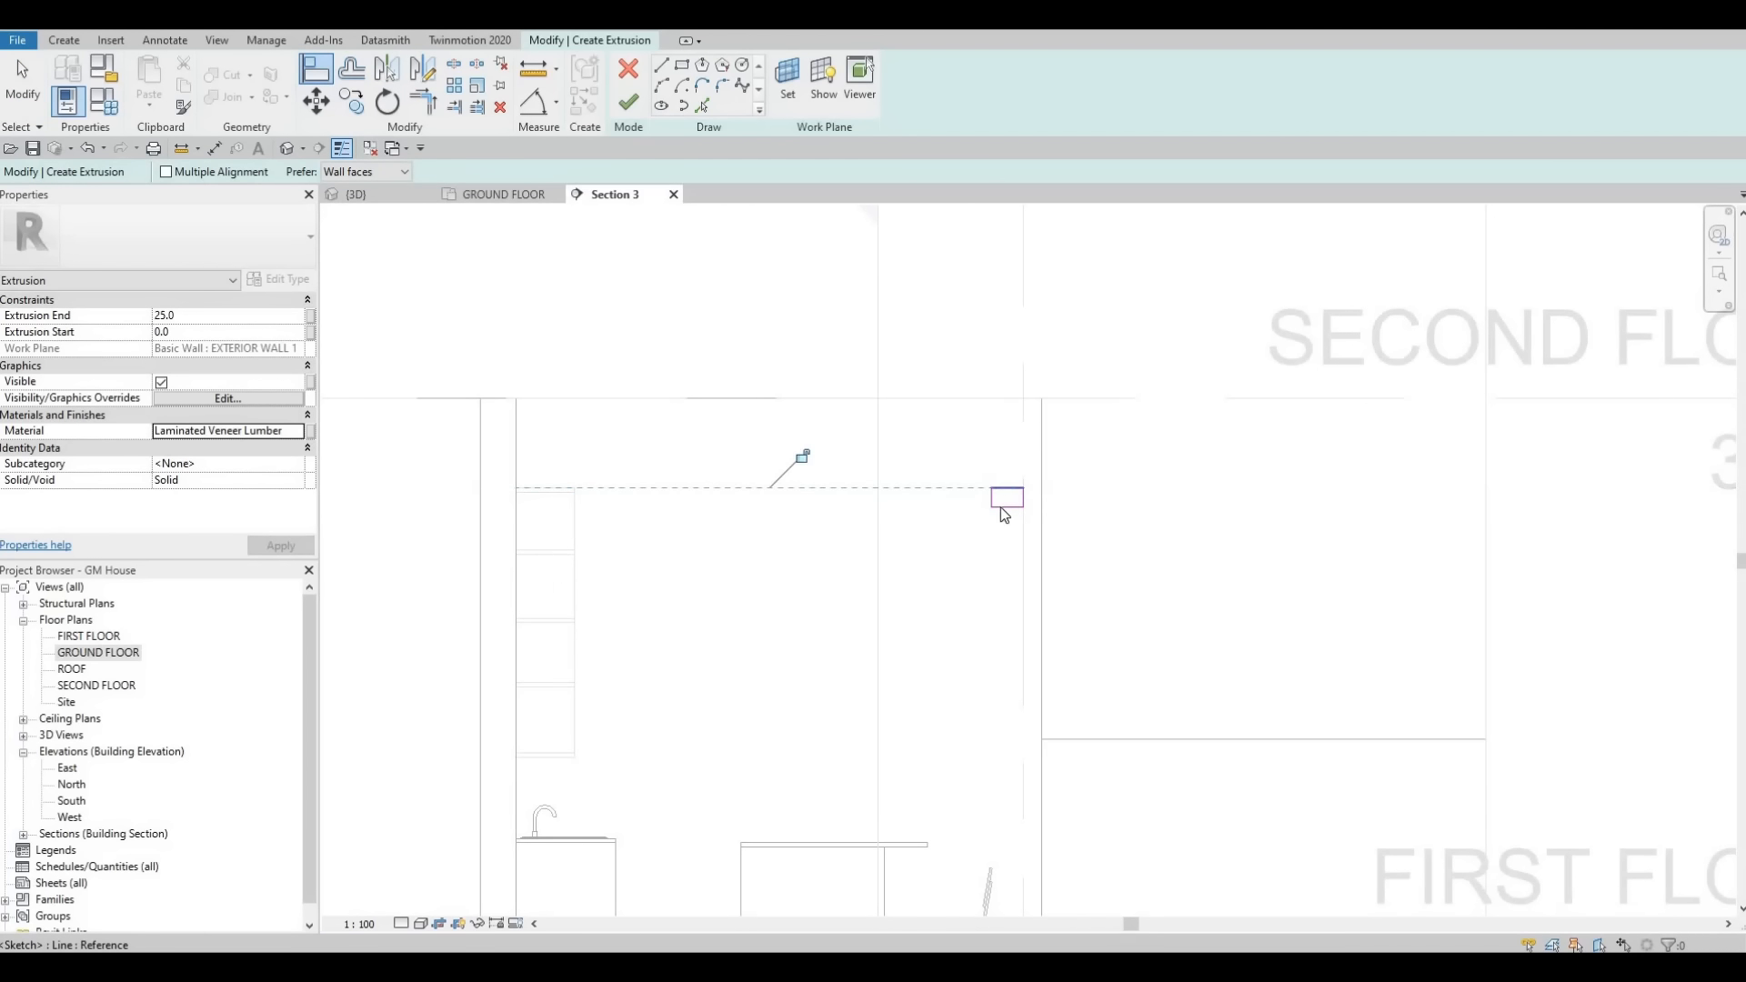
key(Escape)
click(1001, 508)
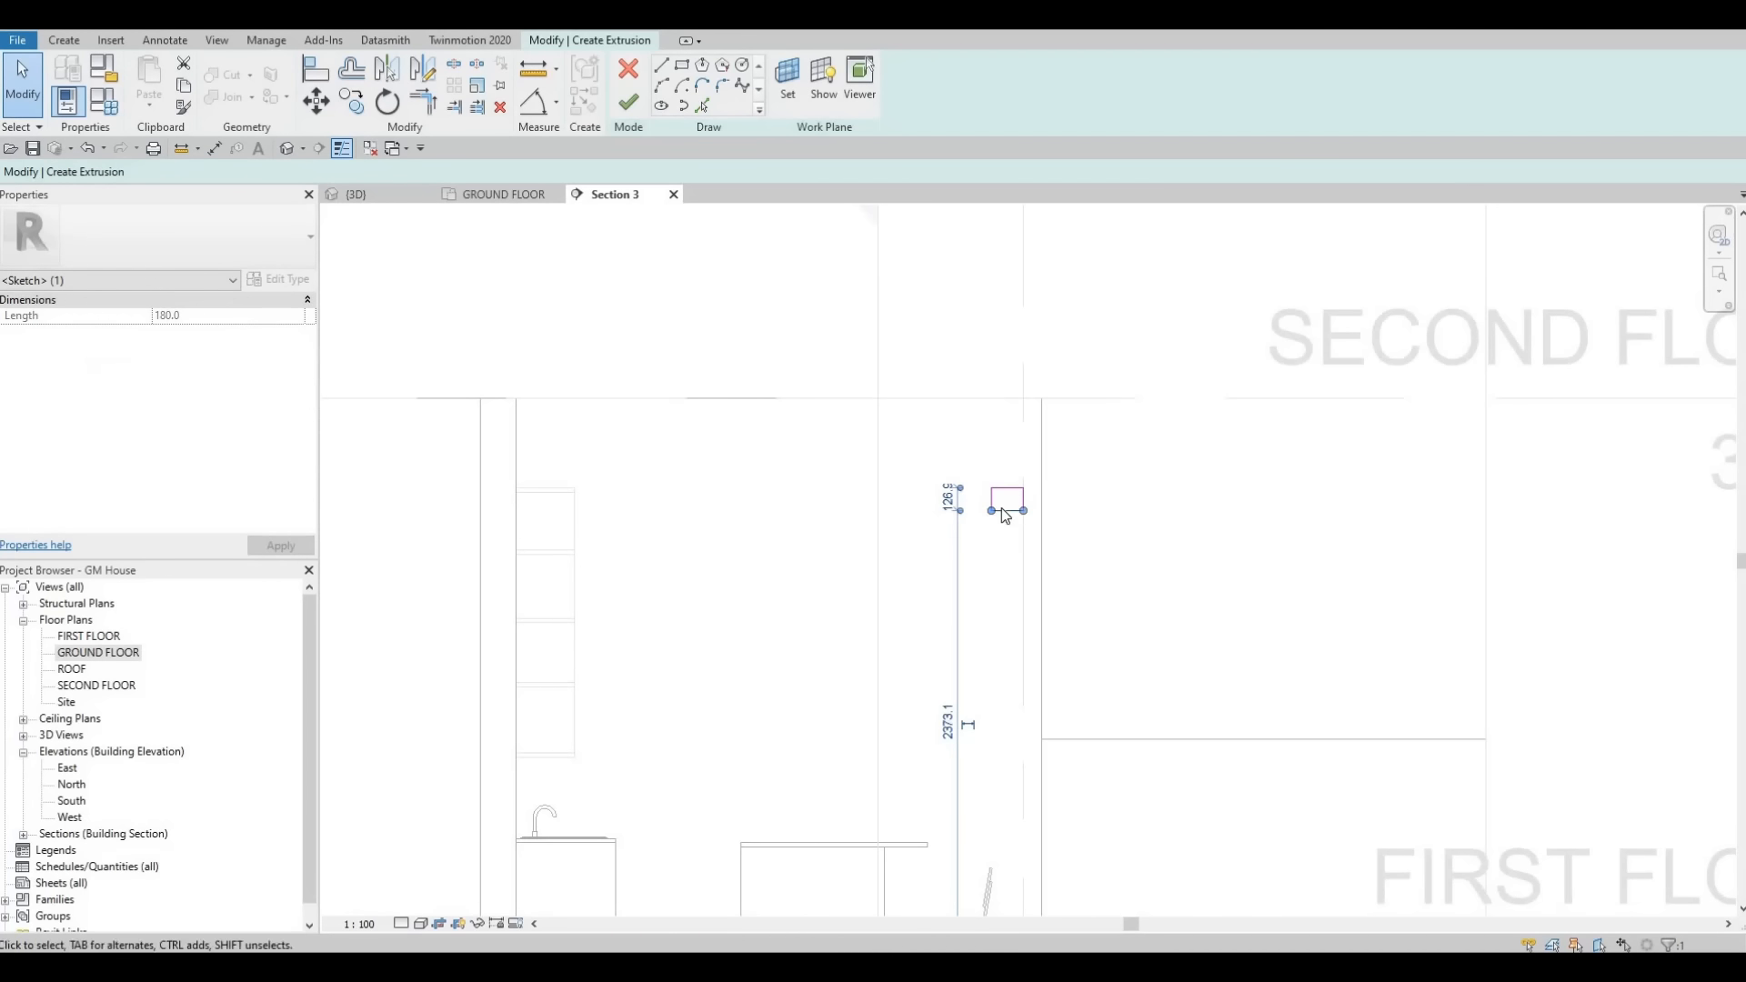
key(Escape)
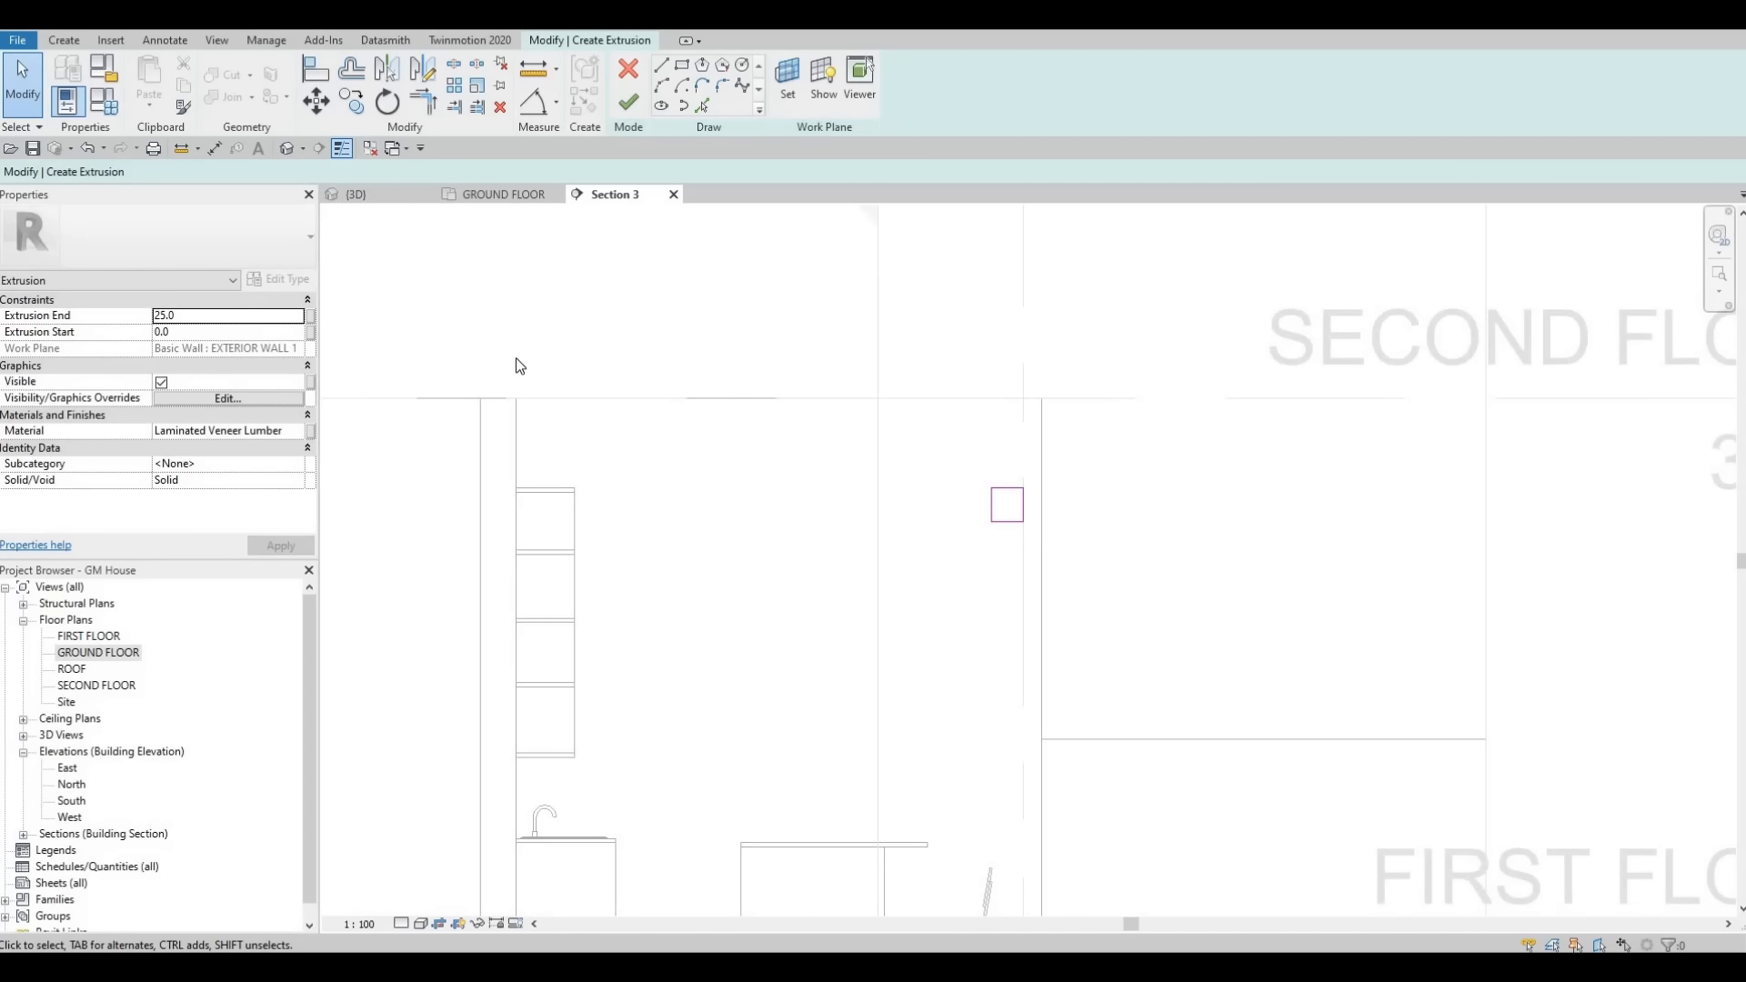
- Set the extrusion end to 200 and finish the extrusion sketch
key(F1)
click(205, 316)
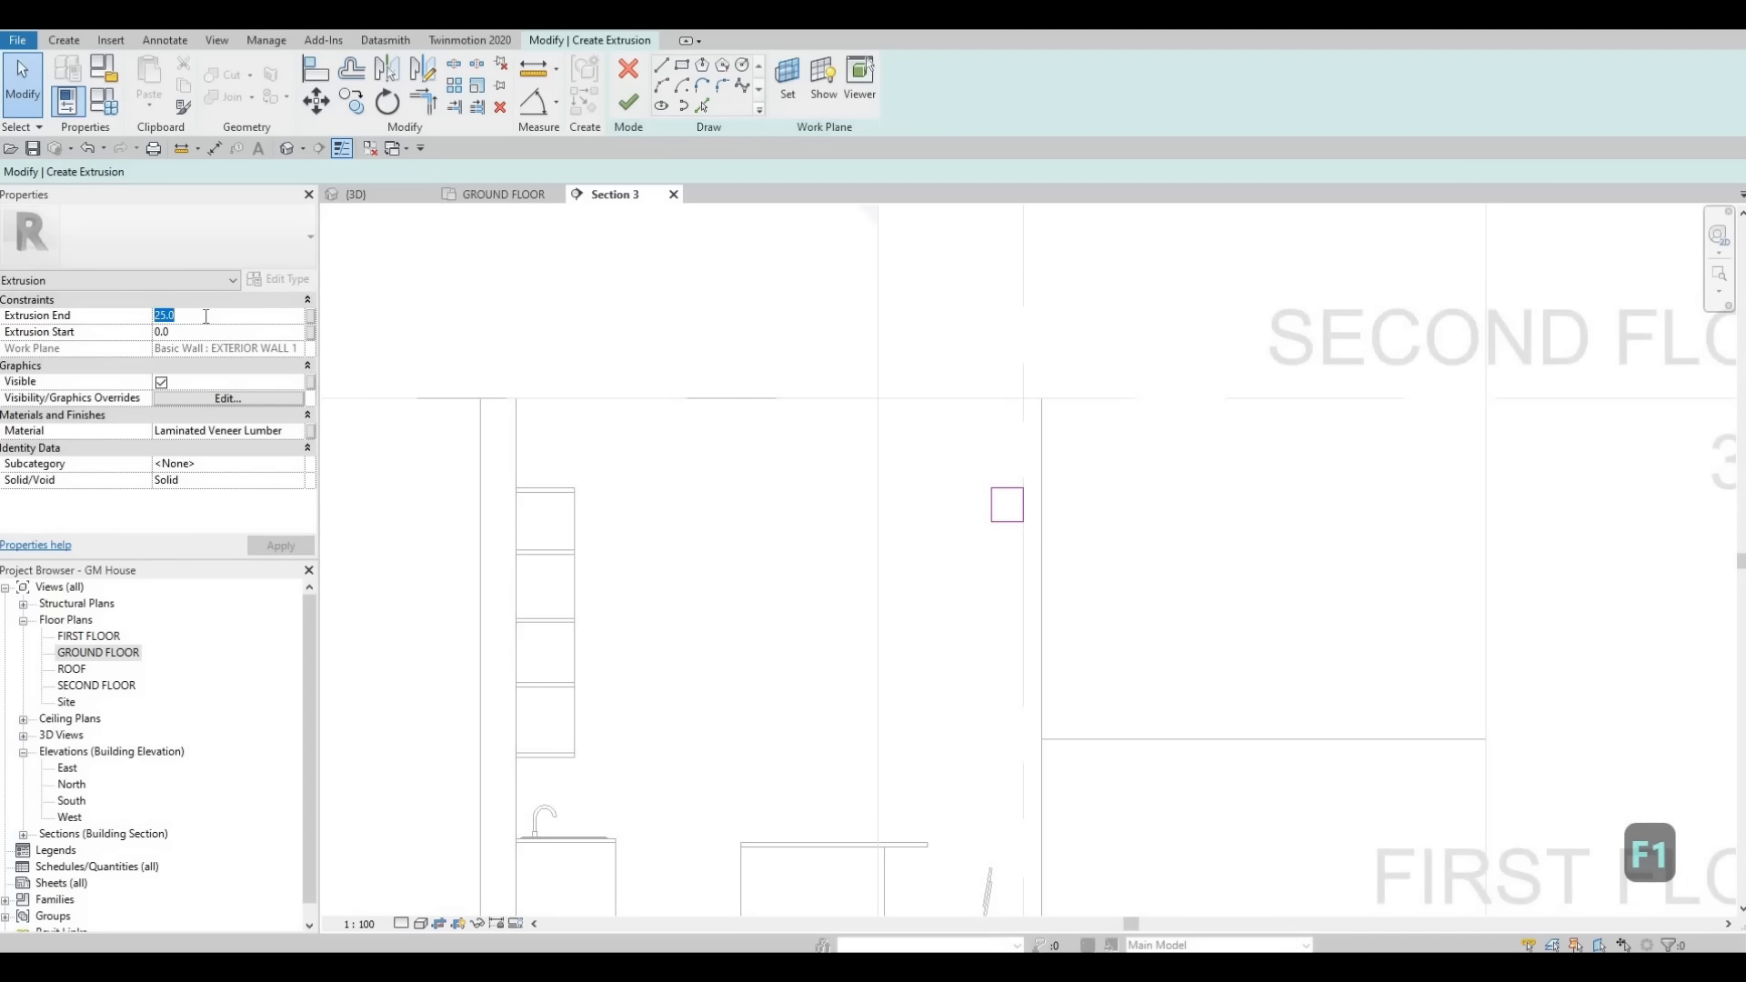
text(200)
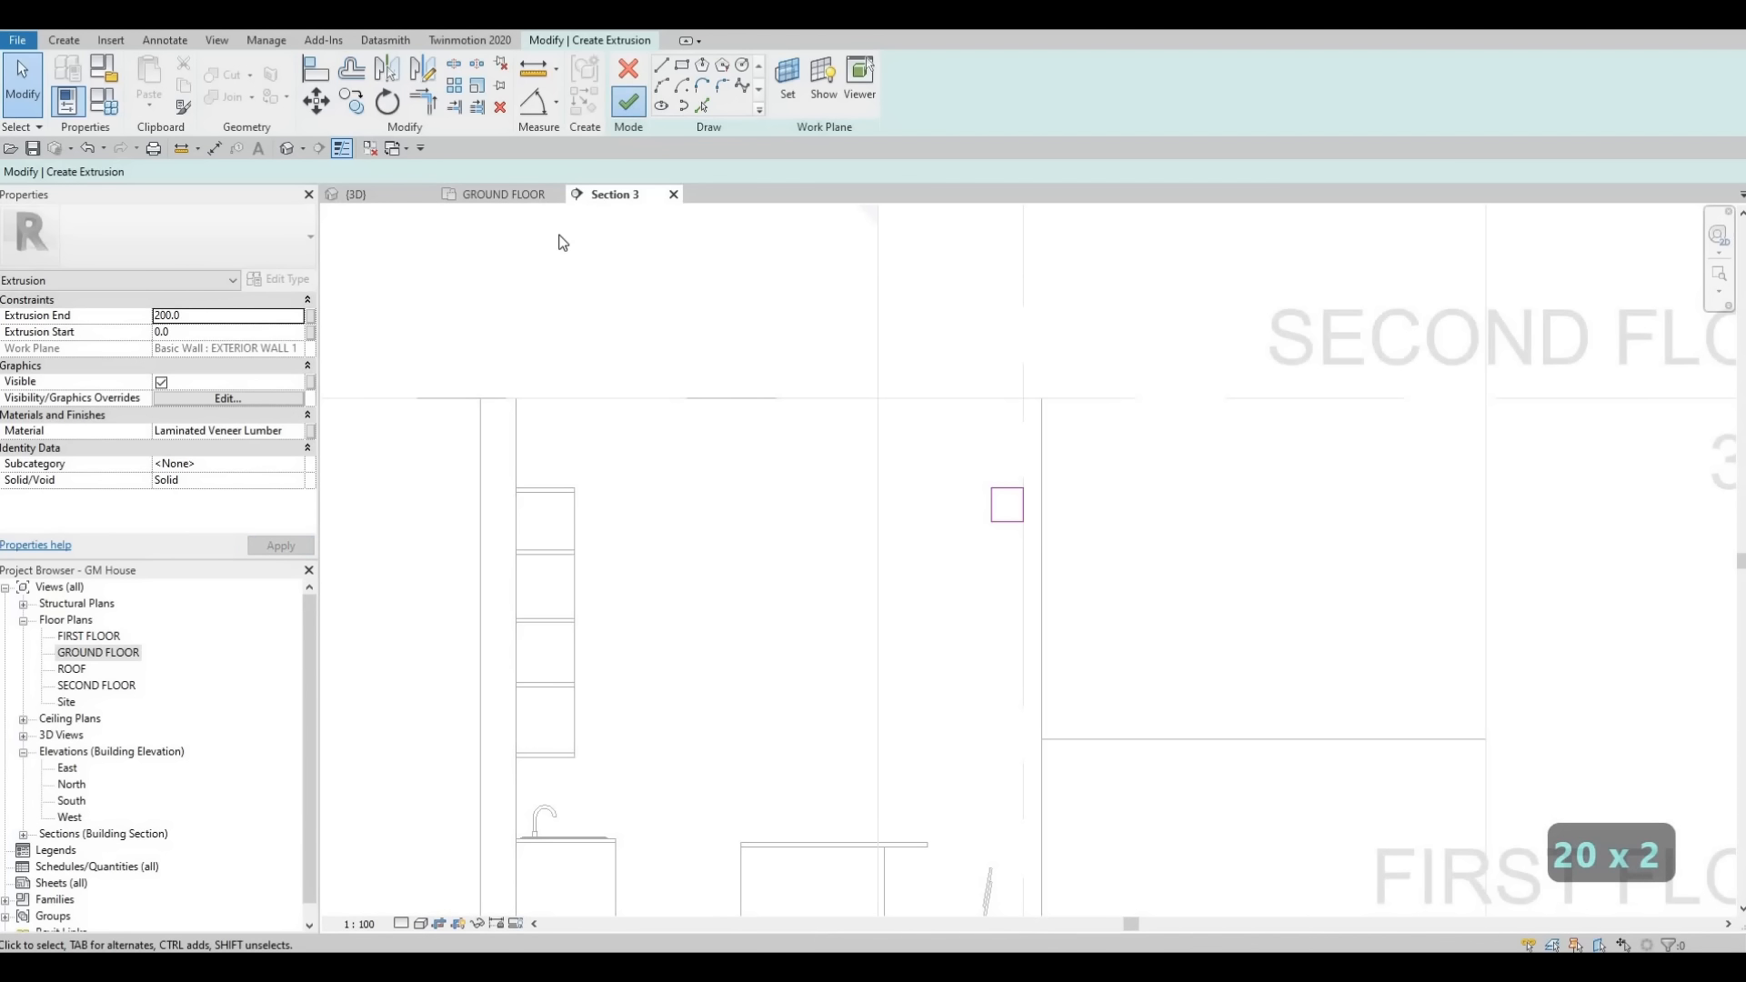
click(629, 101)
- Stretch the beam extrusion's end in the 3D view so it spans across the kitchen to the opposite wall
click(355, 194)
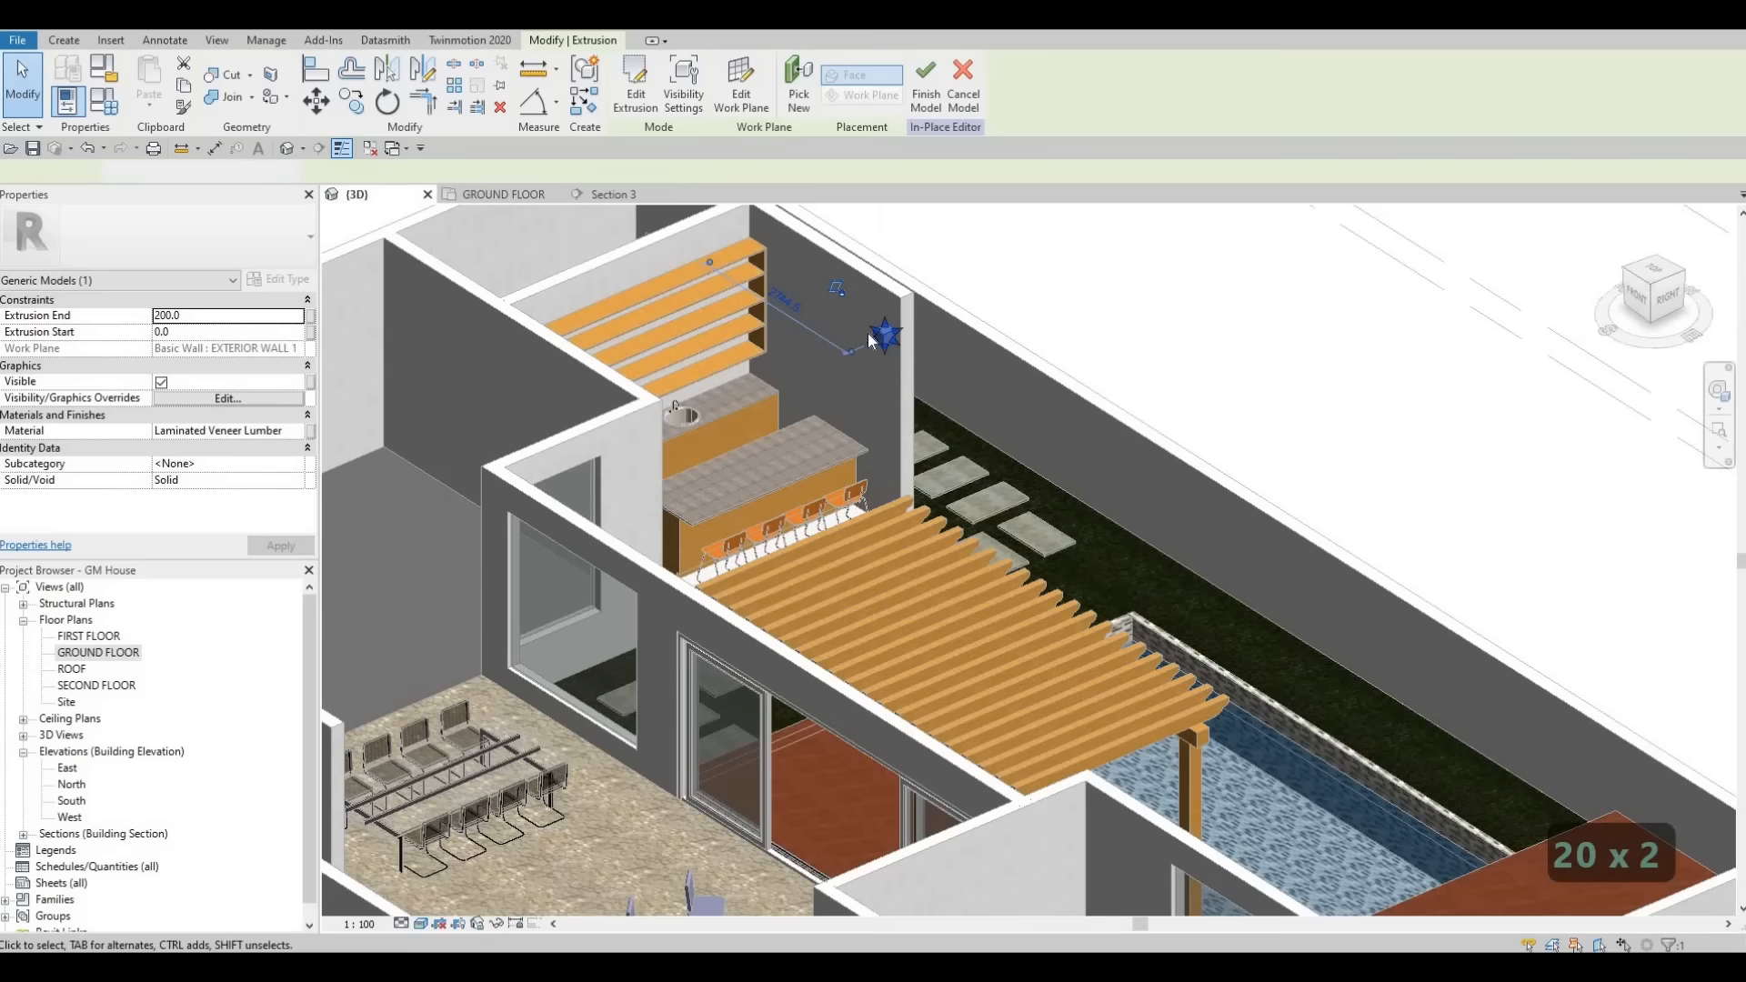
scroll(870, 341, up, 2)
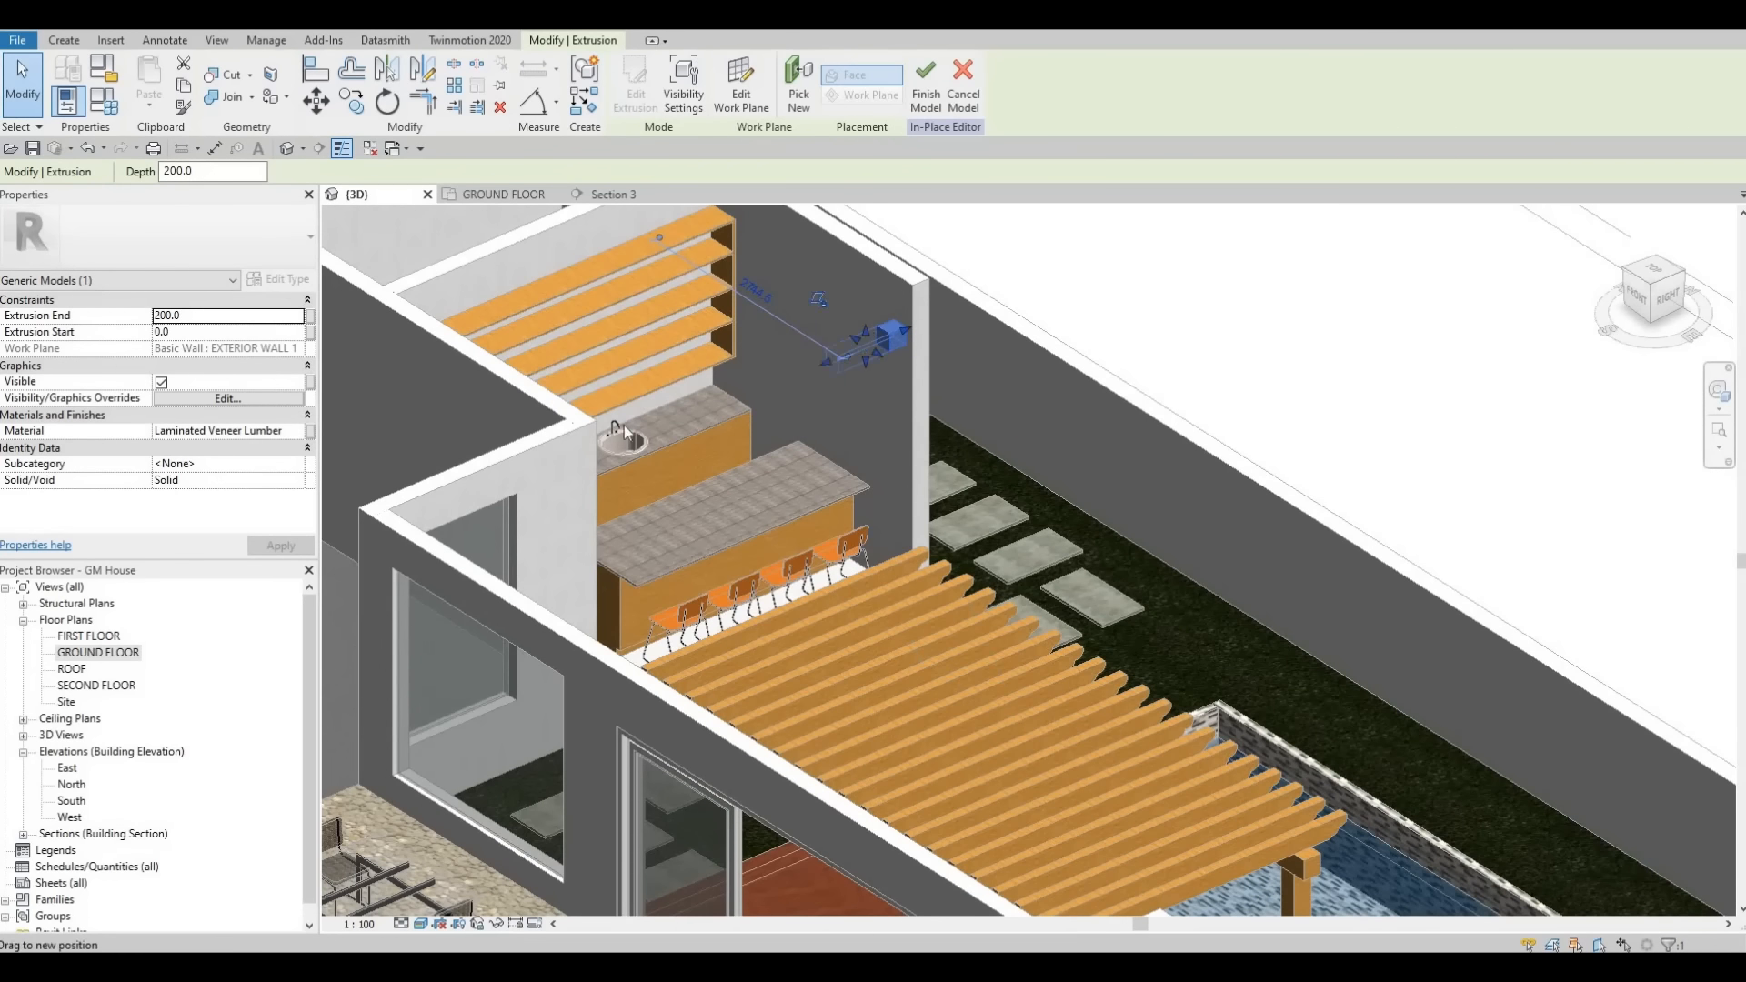
drag(624, 423, 602, 462)
shift+middle_drag(604, 462, 509, 428)
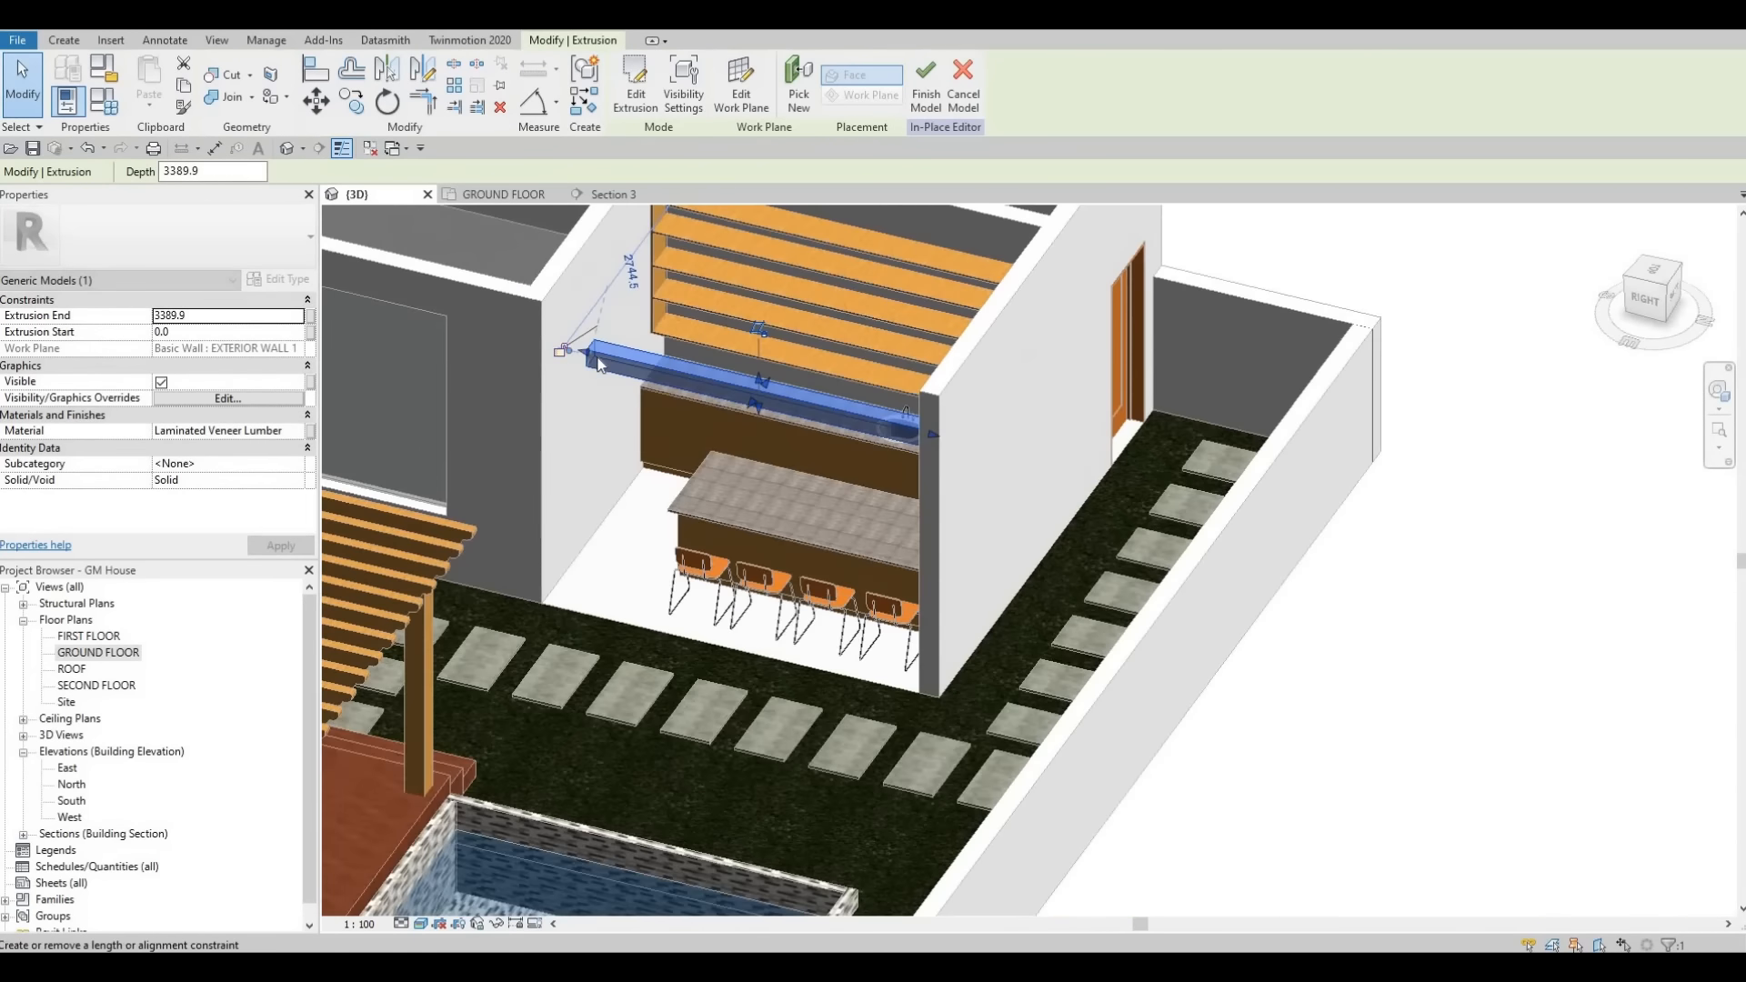
scroll(600, 365, up, 2)
mouse_move(580, 351)
mouse_down()
mouse_move(541, 340)
mouse_move(563, 361)
mouse_up()
key(Escape)
scroll(592, 409, down, 2)
shift+middle_drag(876, 422, 1249, 552)
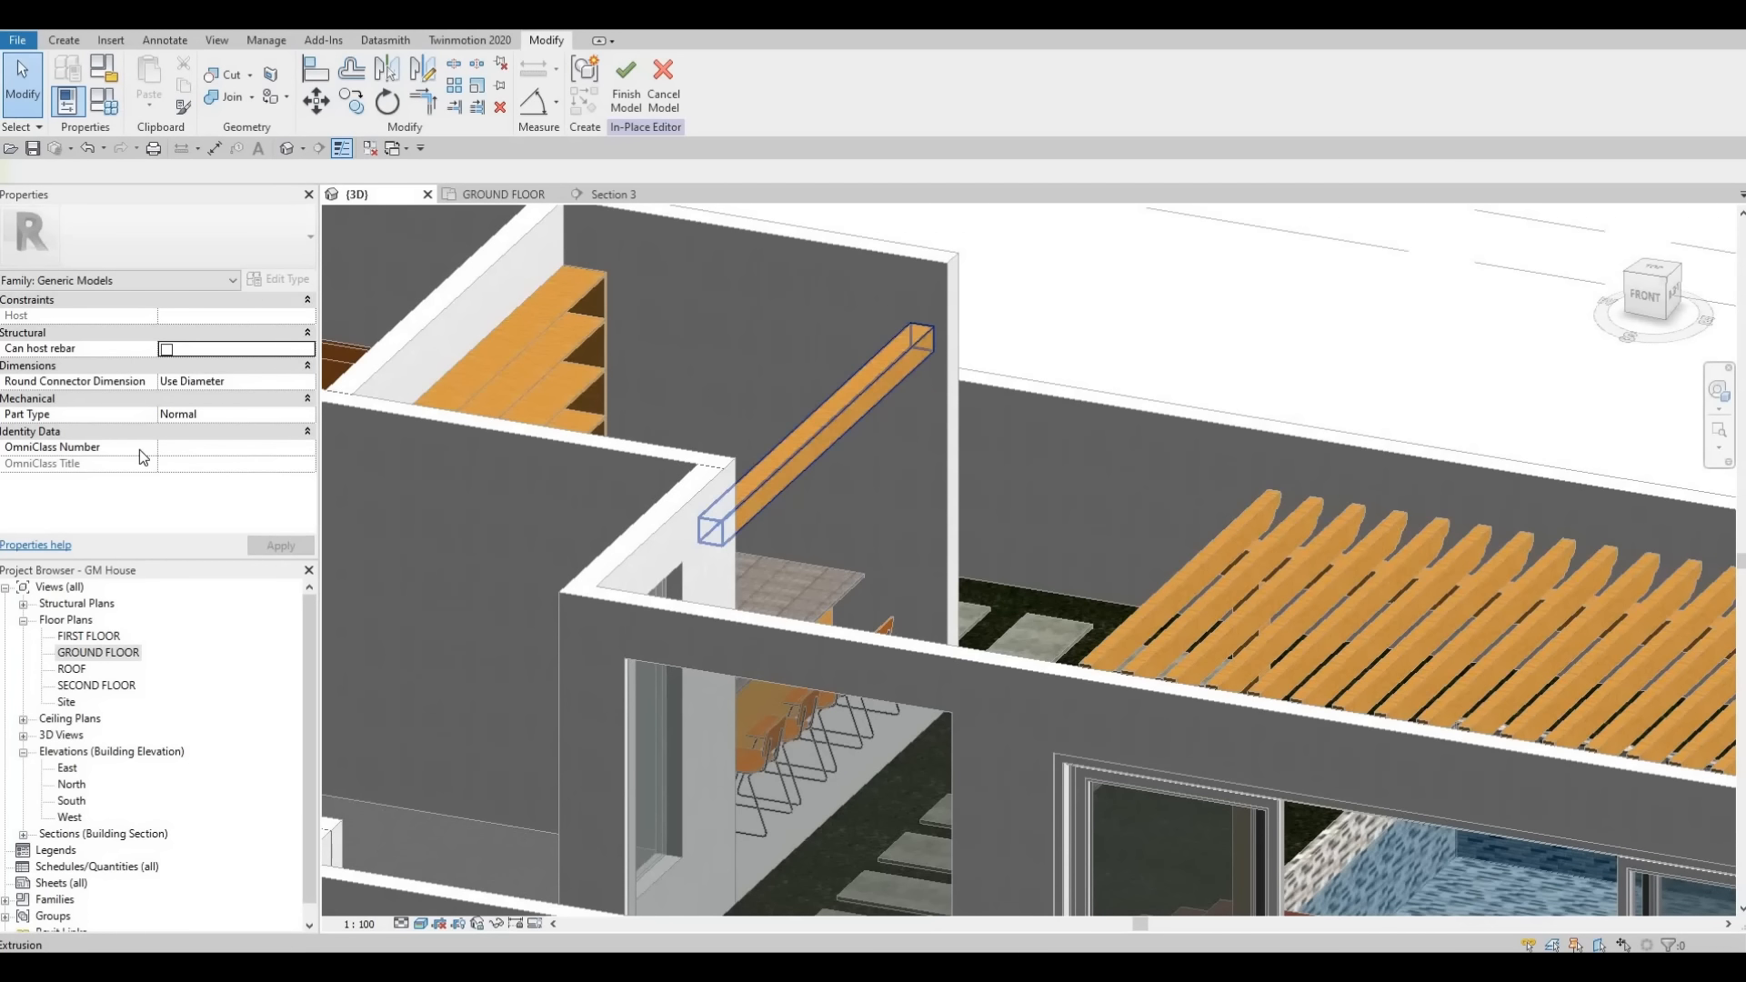
- Start another extrusion in Section 3 and sketch a rectangle about 3360 mm long above the upper shelves
click(625, 199)
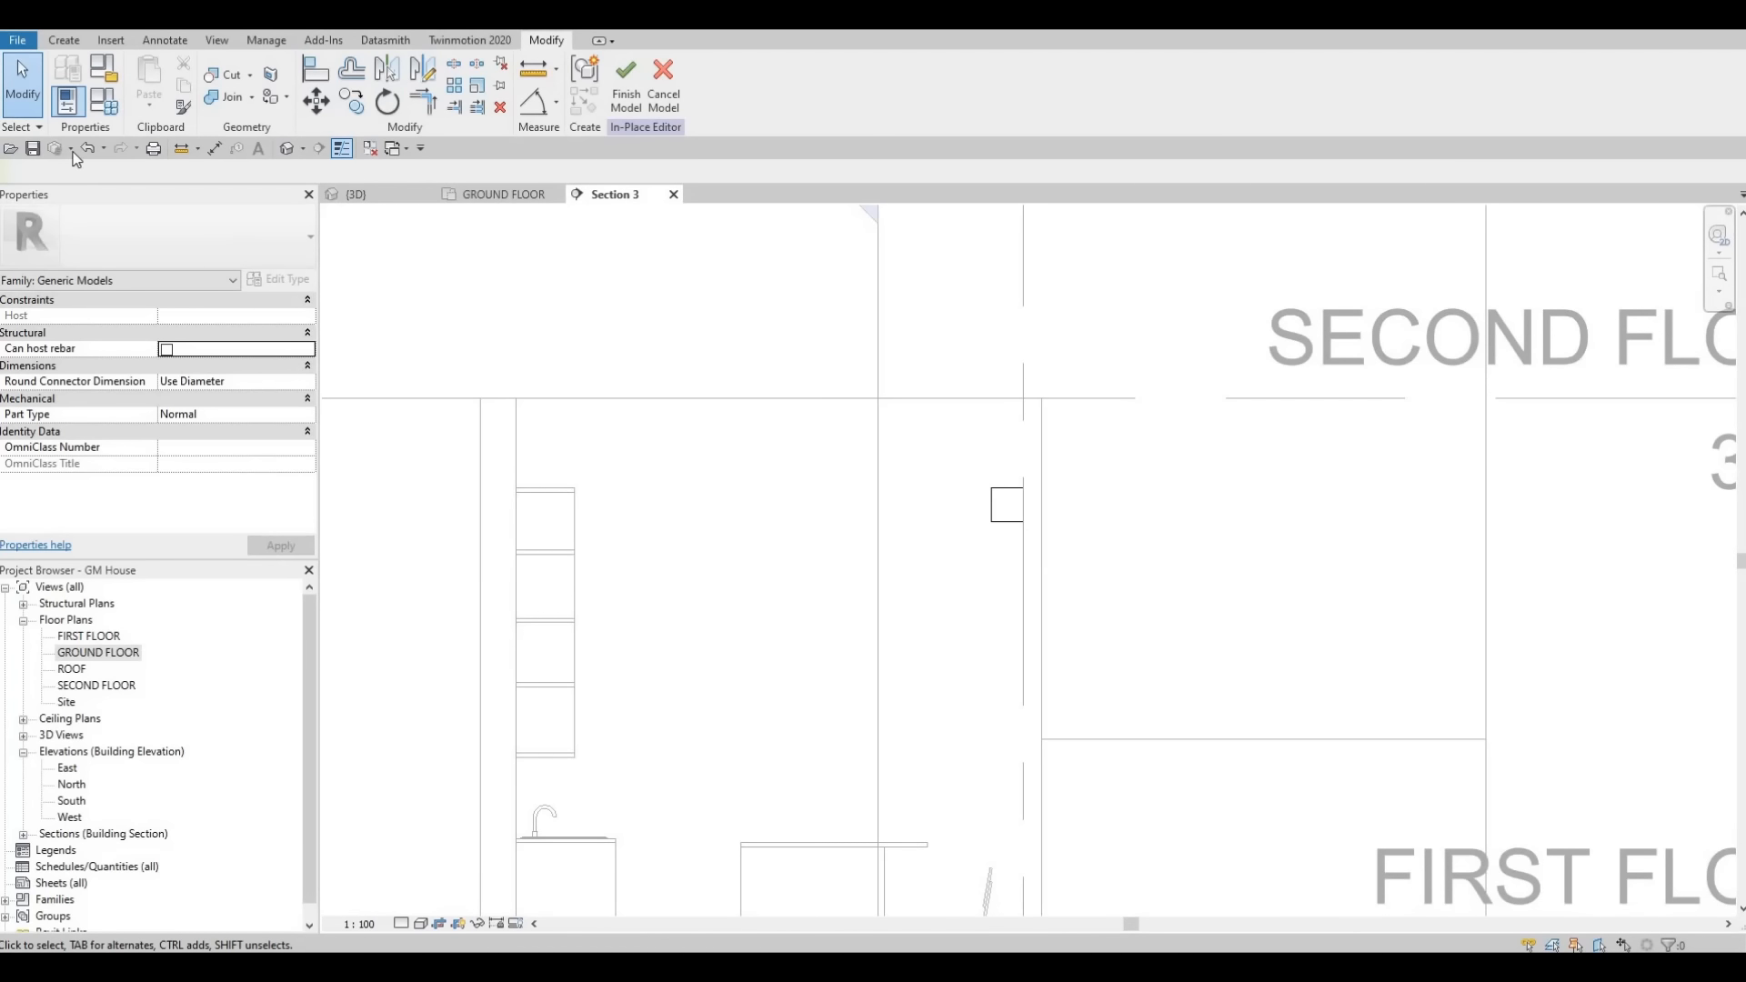
double_click(82, 653)
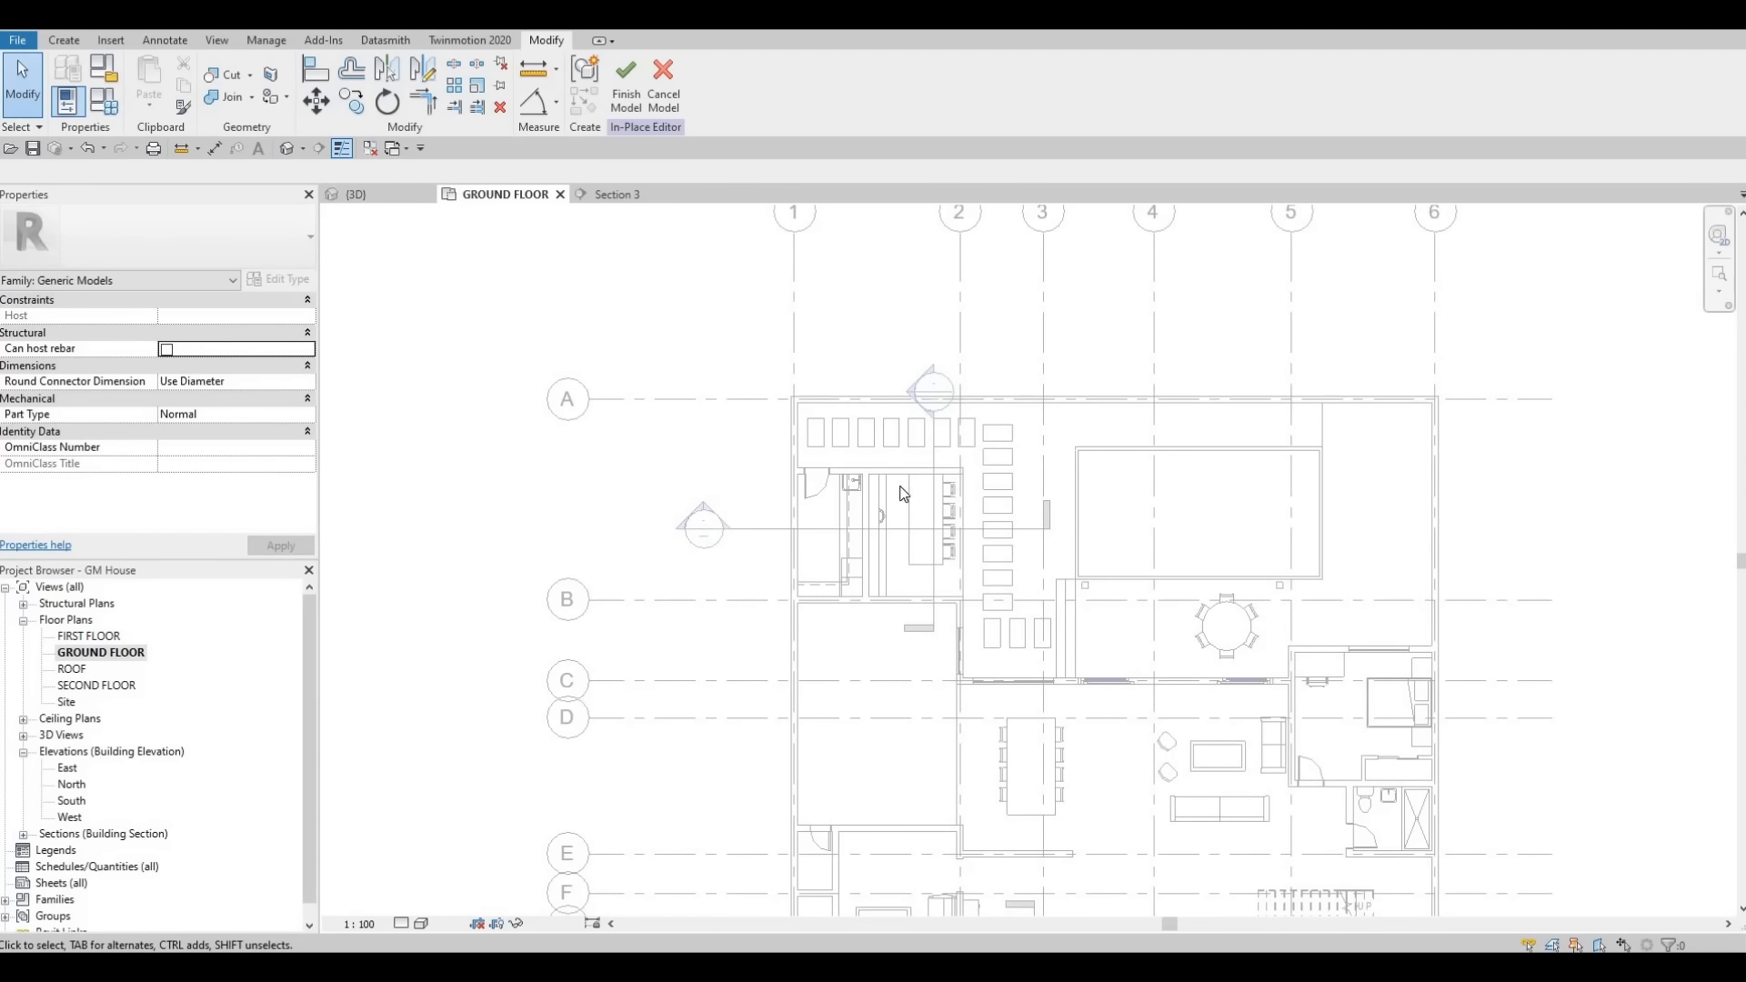
scroll(903, 494, up, 5)
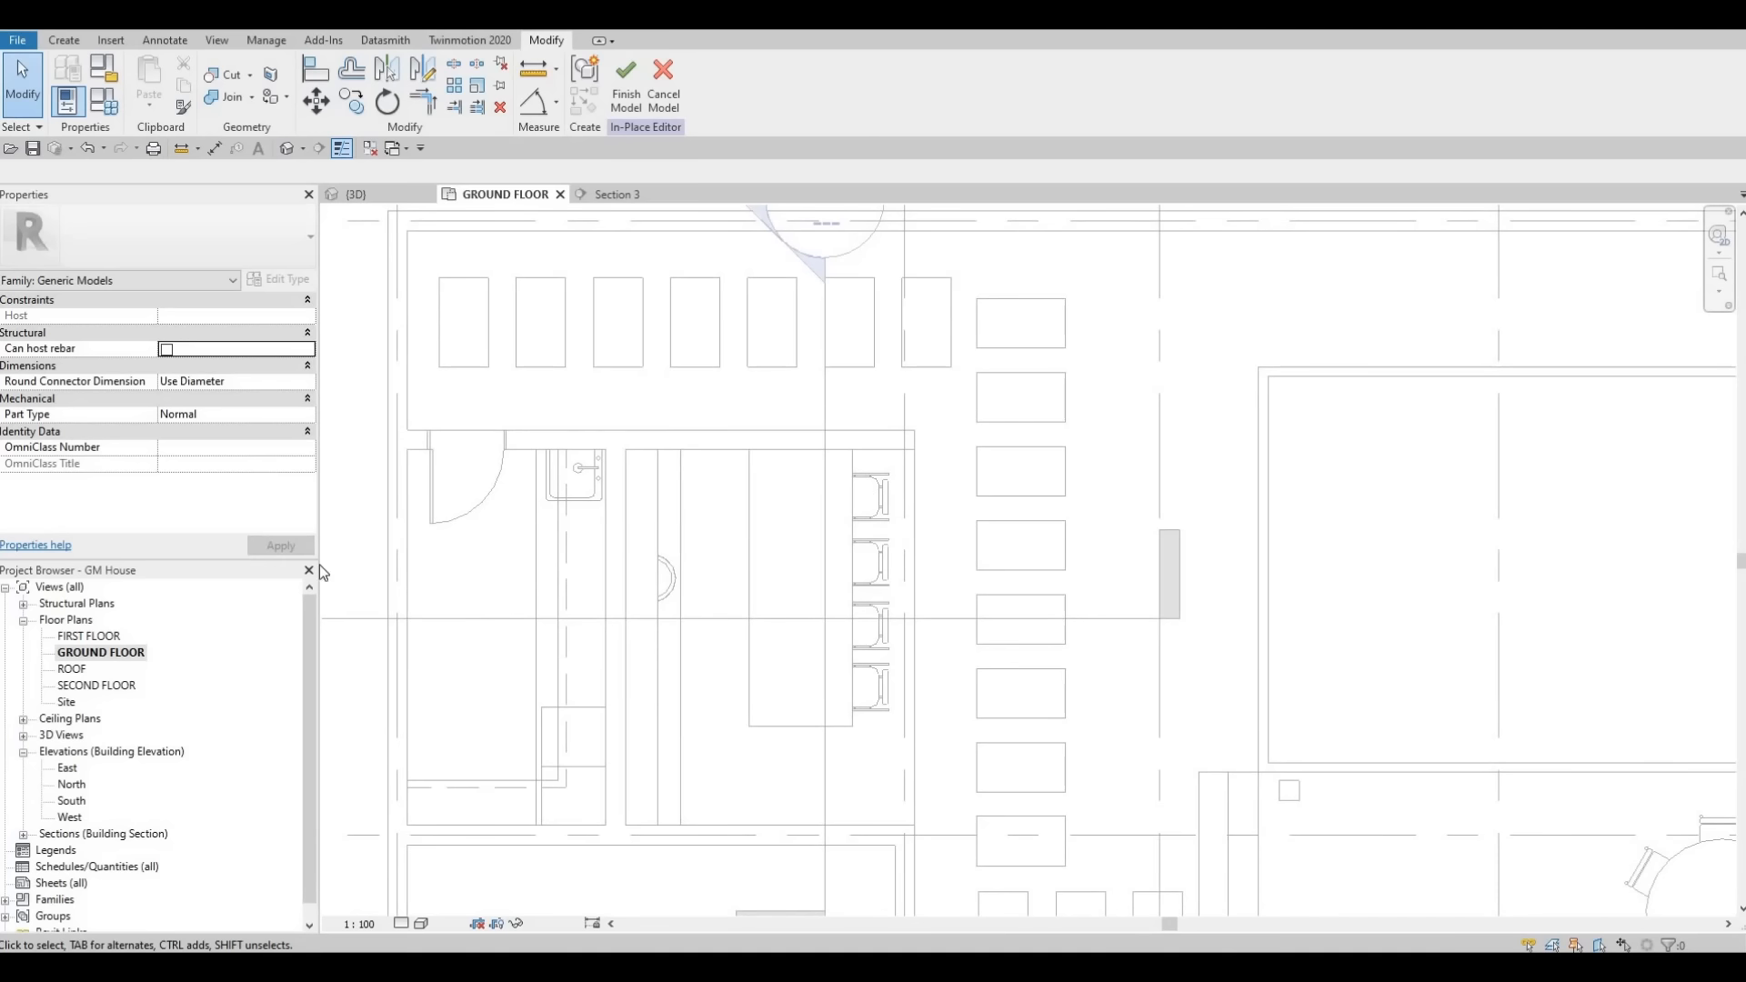
click(626, 193)
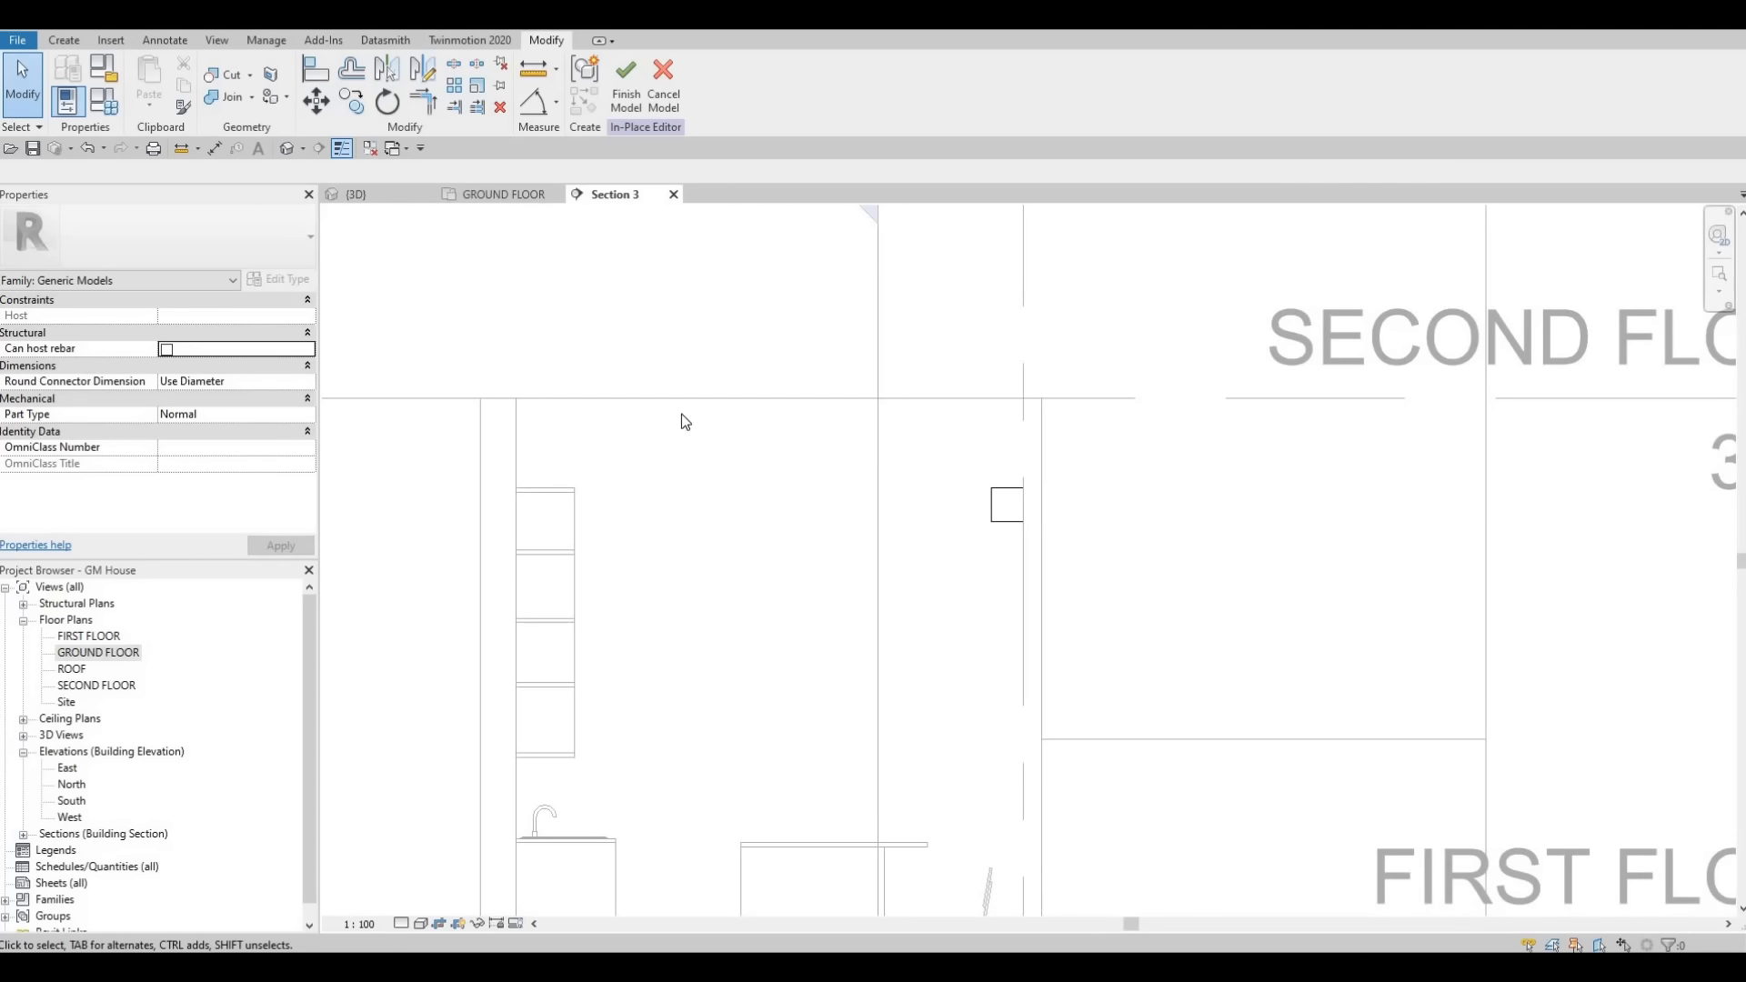
scroll(685, 421, down, 2)
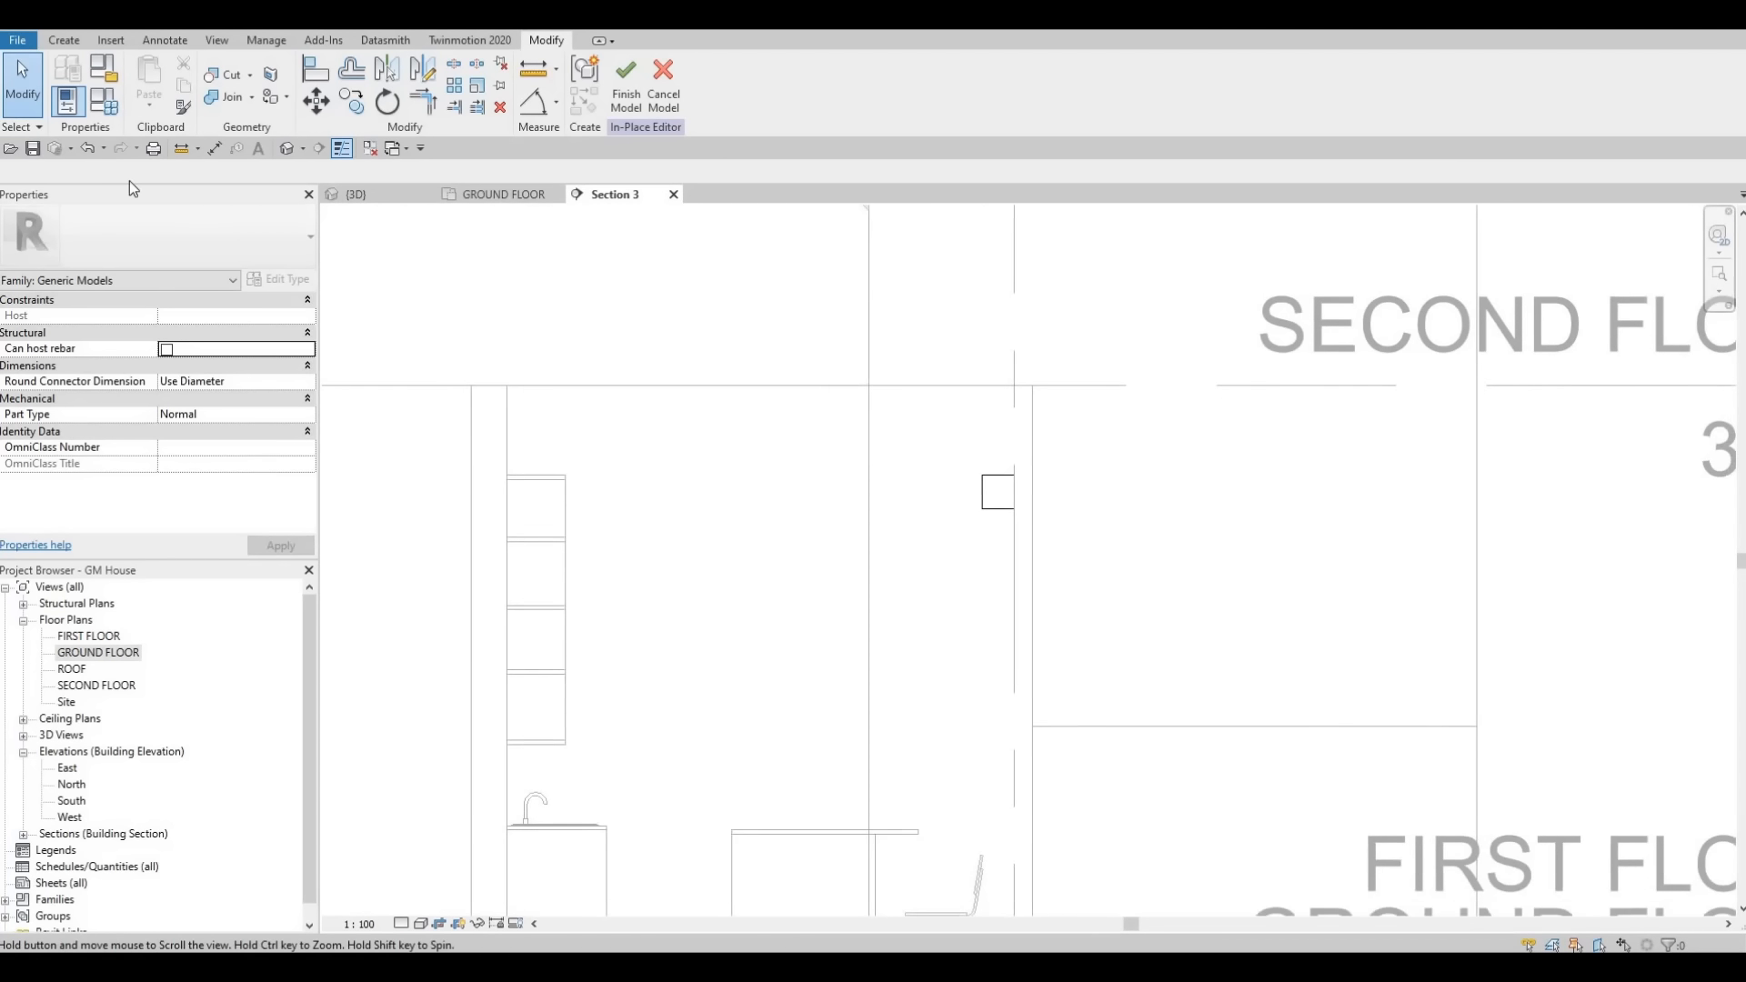
click(64, 40)
click(148, 77)
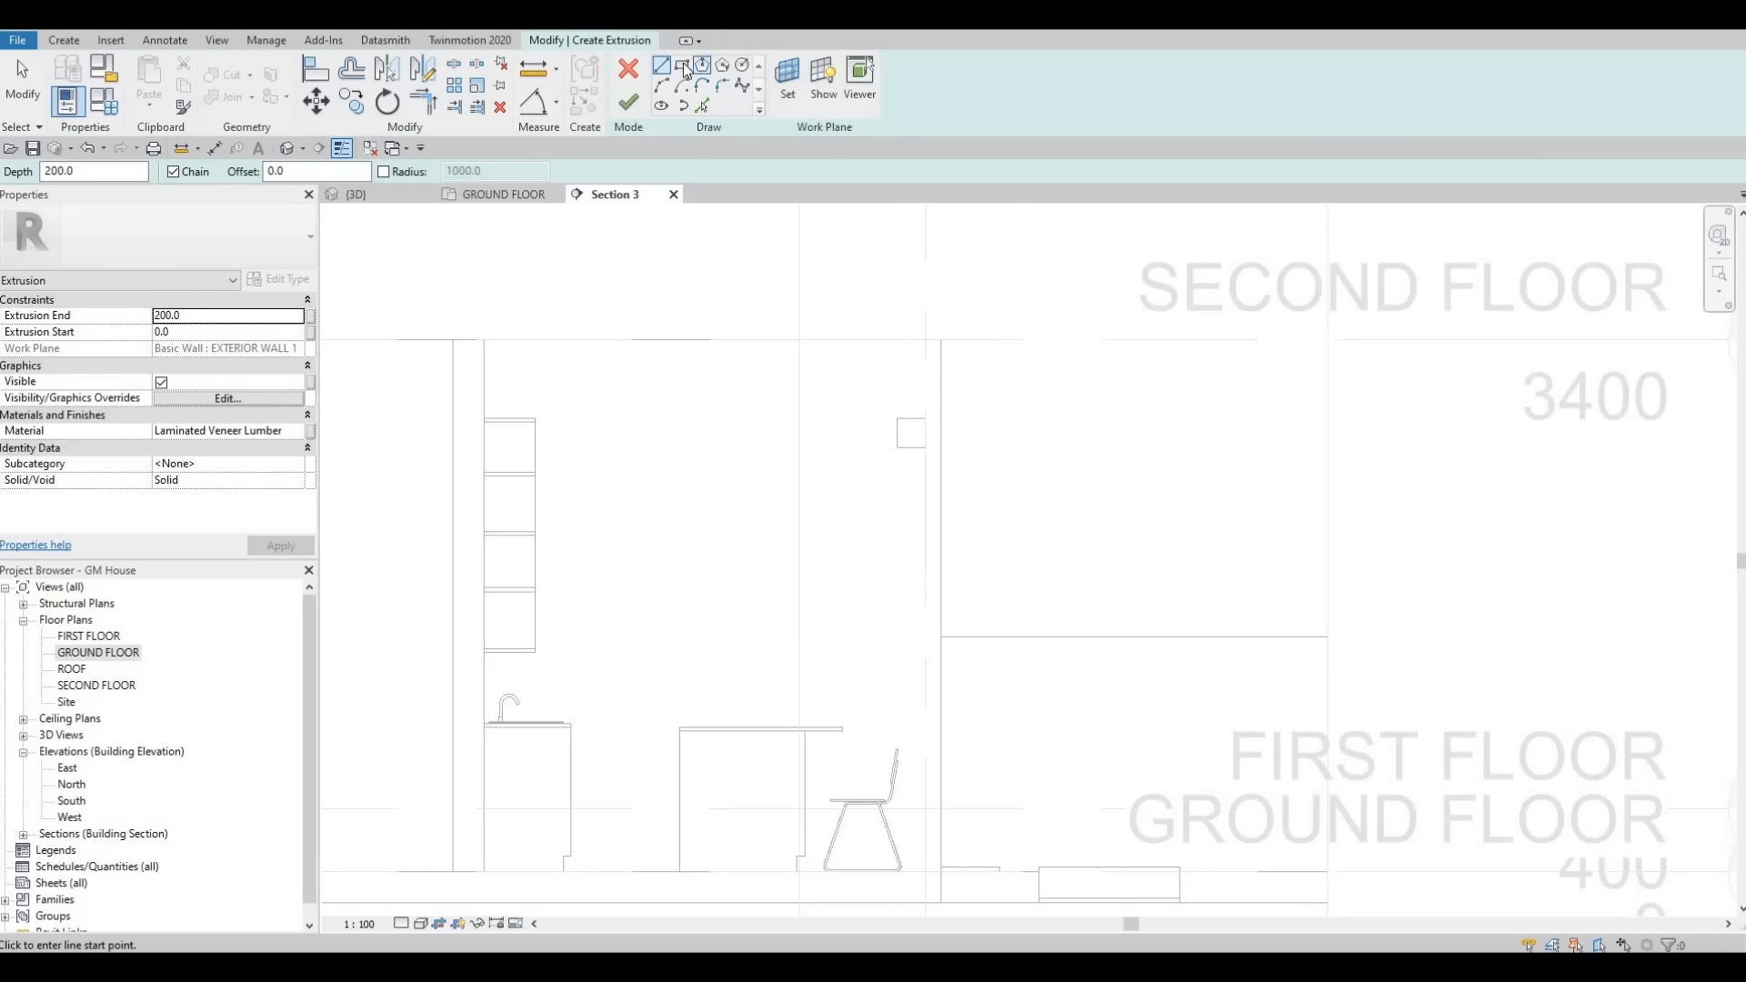
click(484, 378)
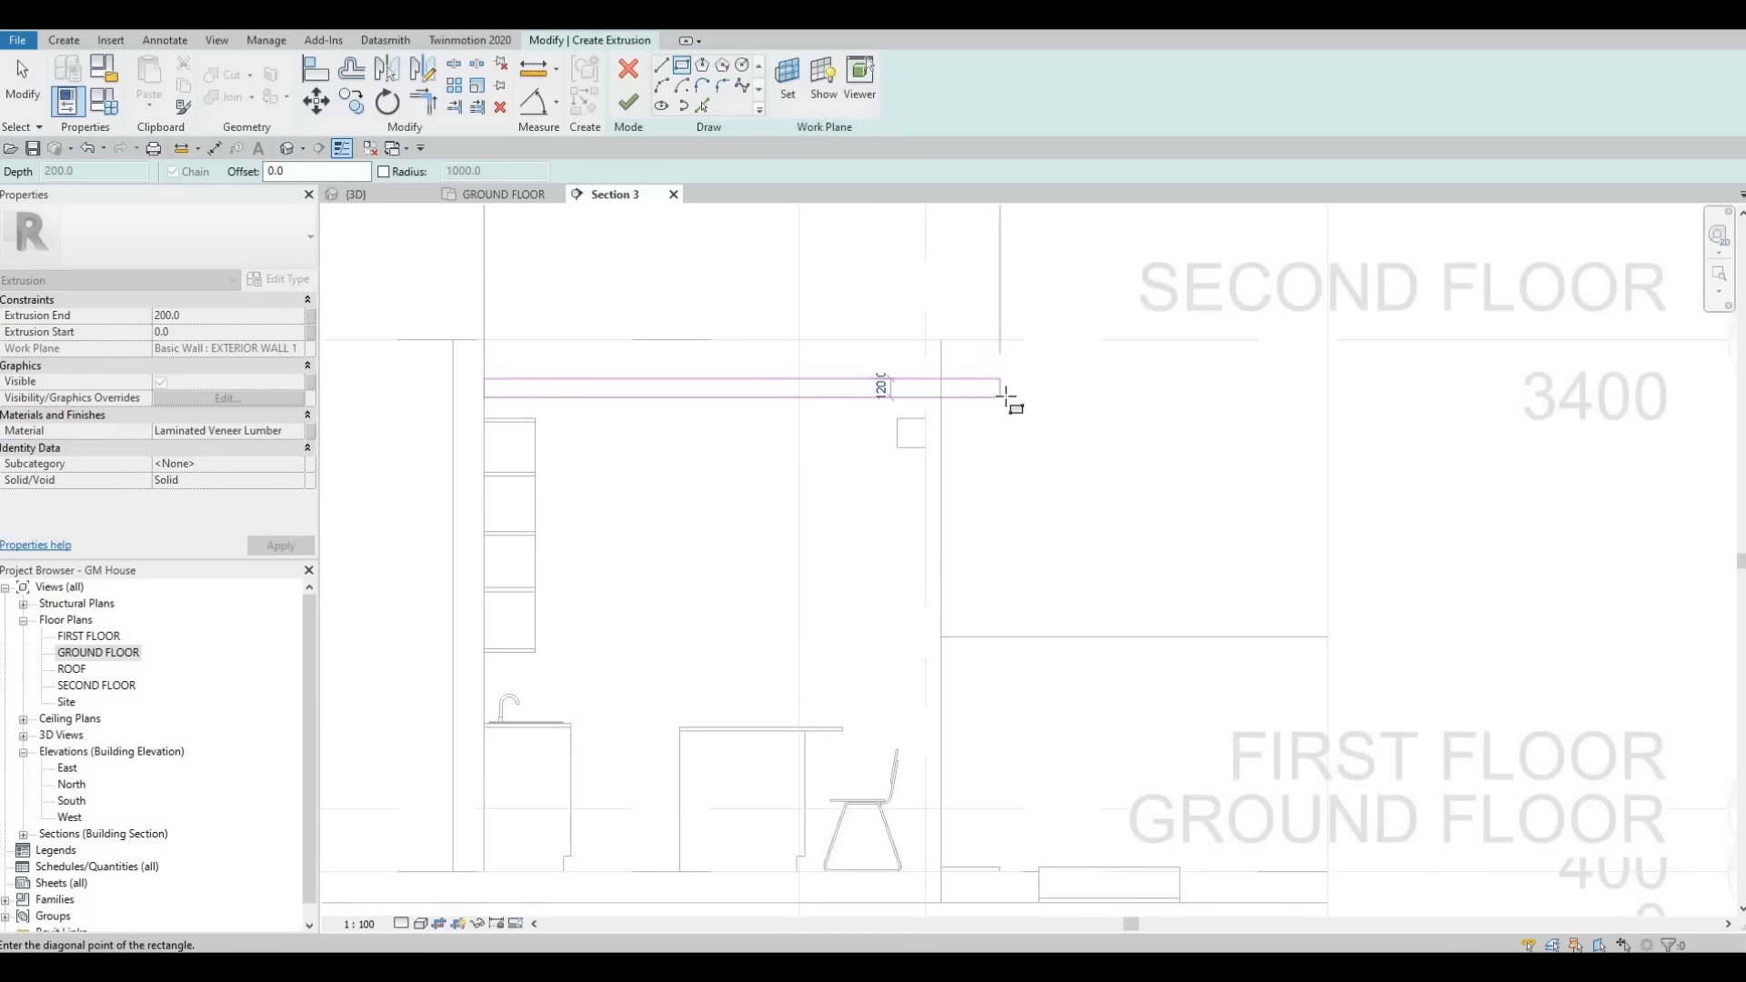
click(1007, 403)
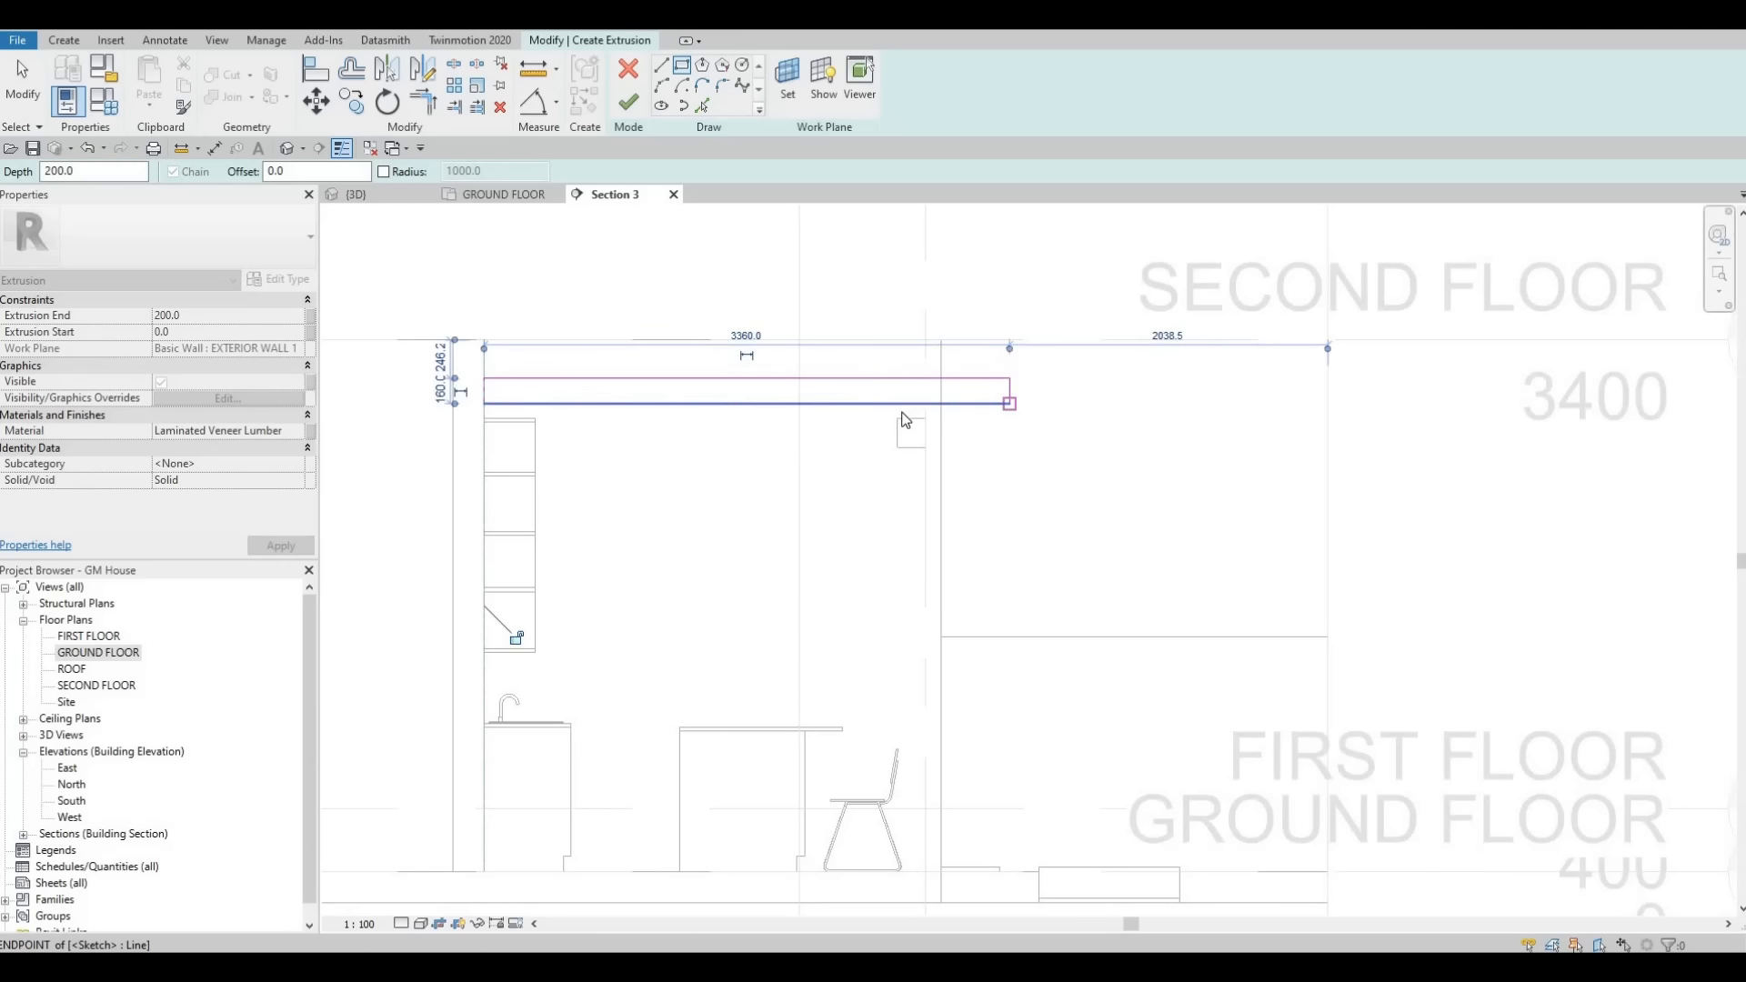
key(Escape)
key(Escape)
key(Escape)
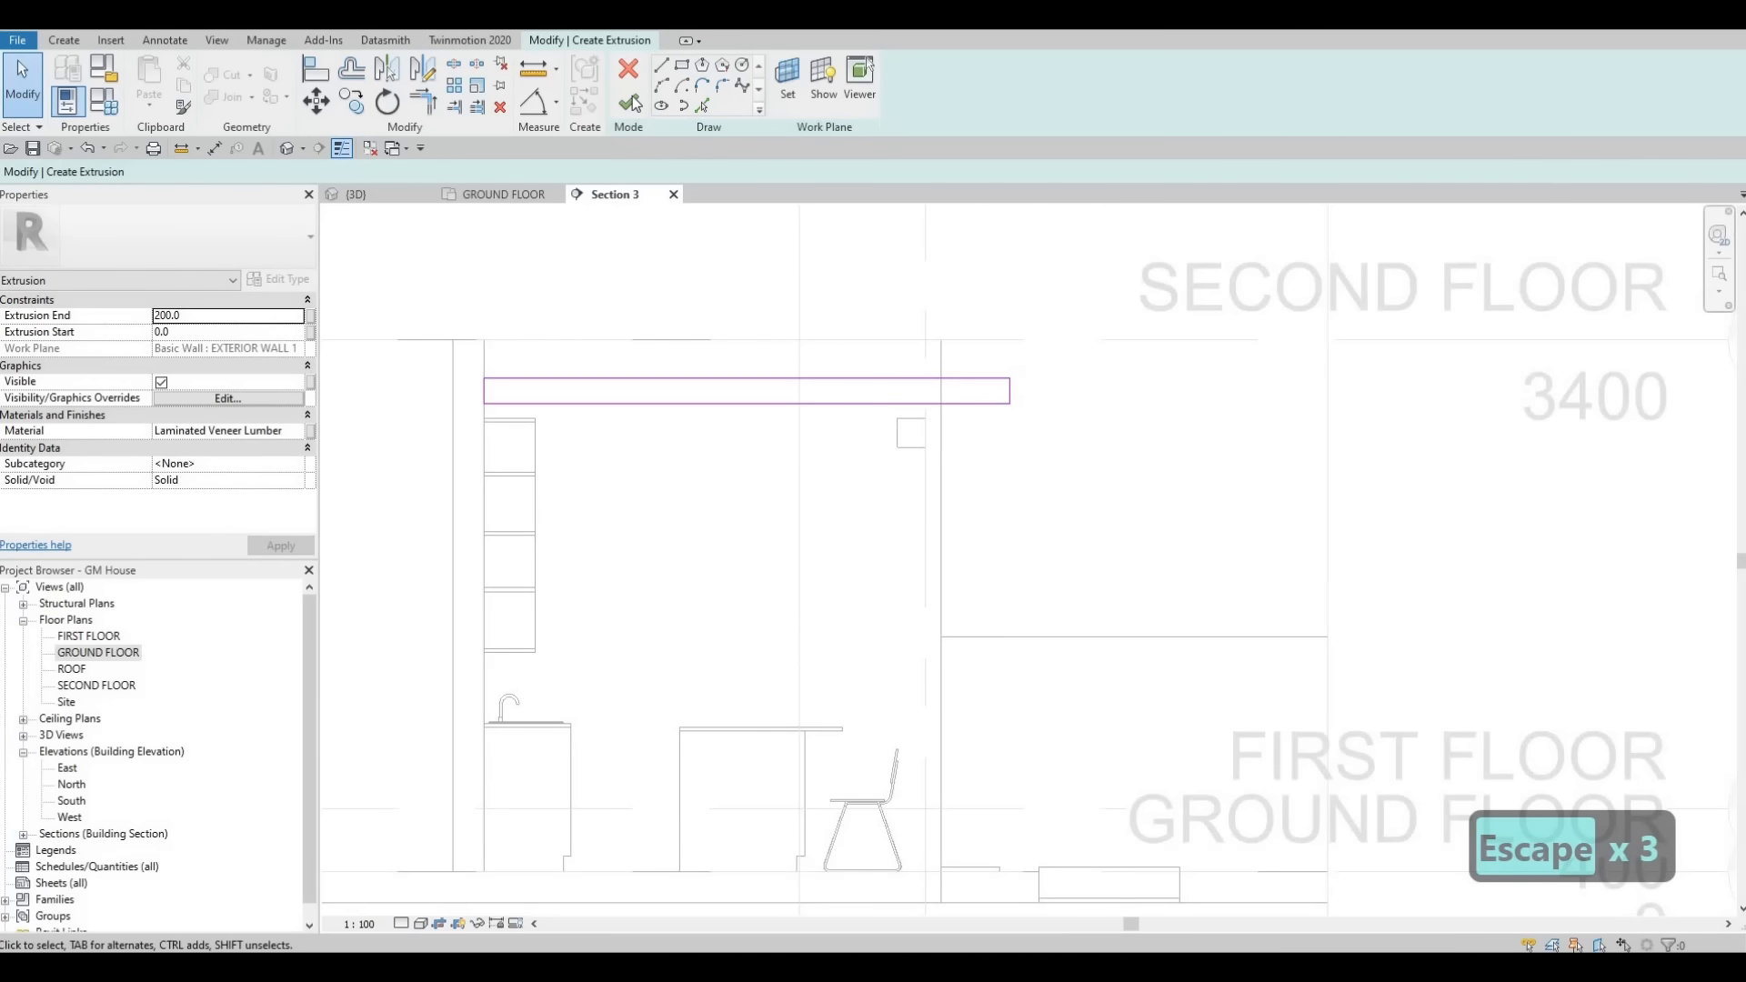
- Finish the second beam extrusion sketch and switch to the 3D view
click(628, 102)
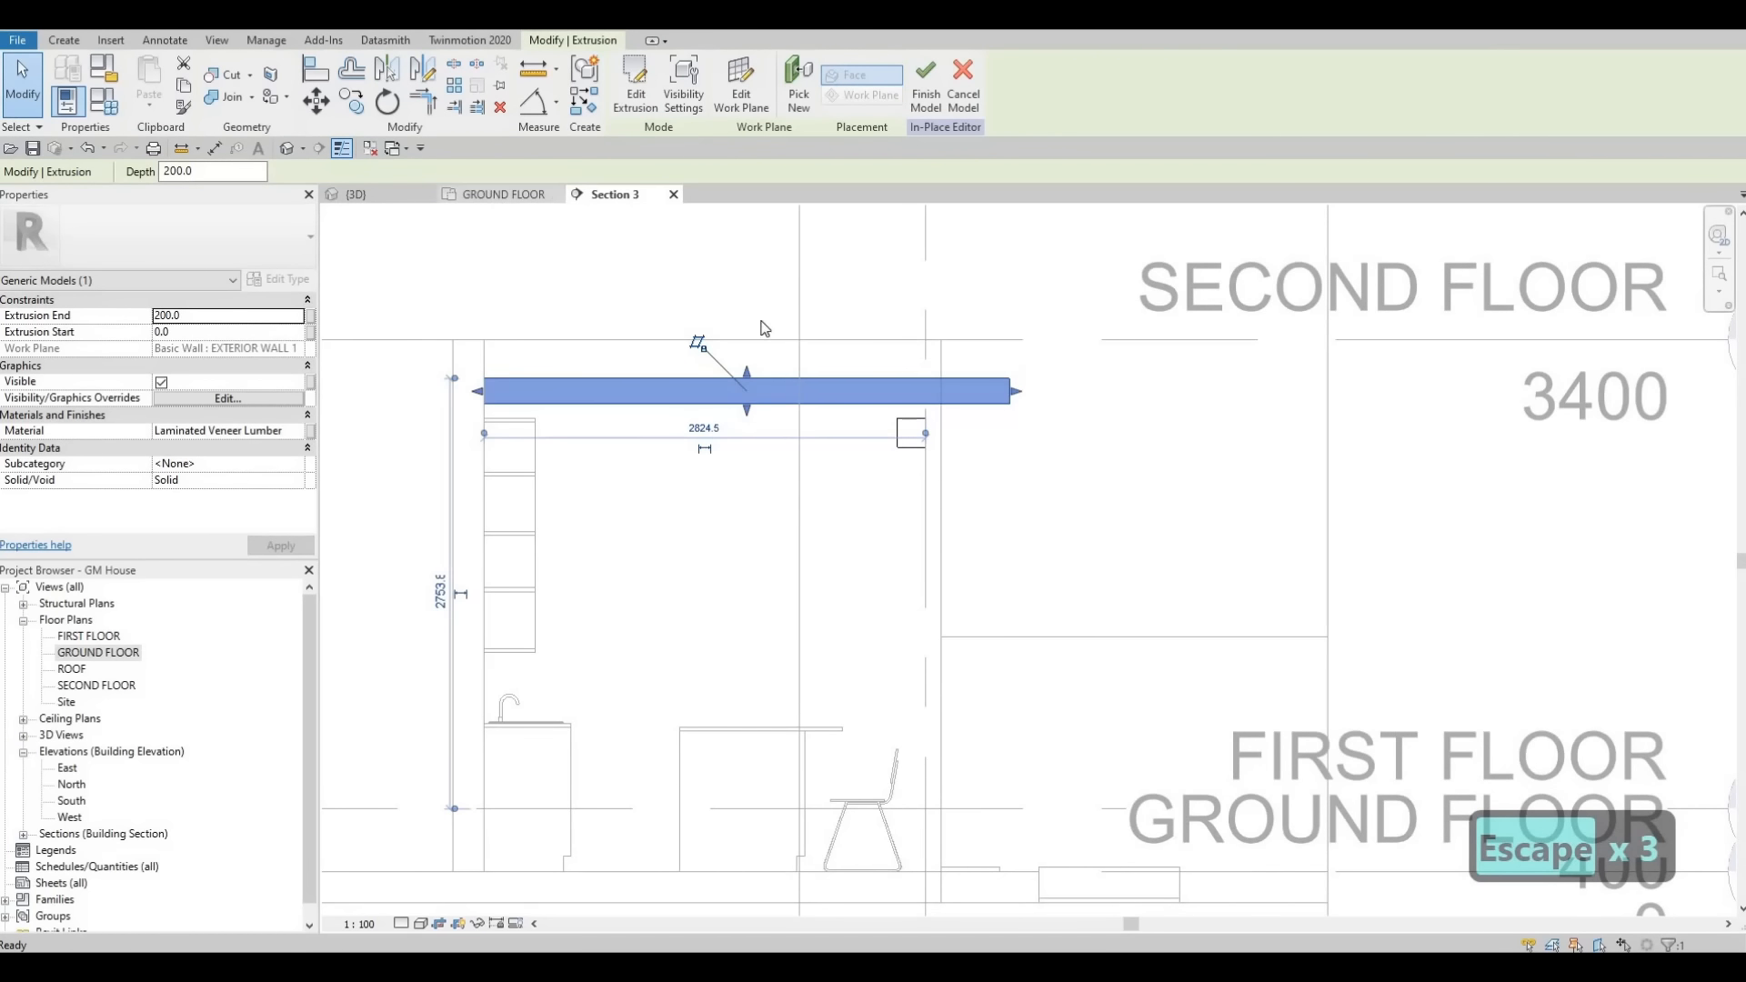
click(502, 194)
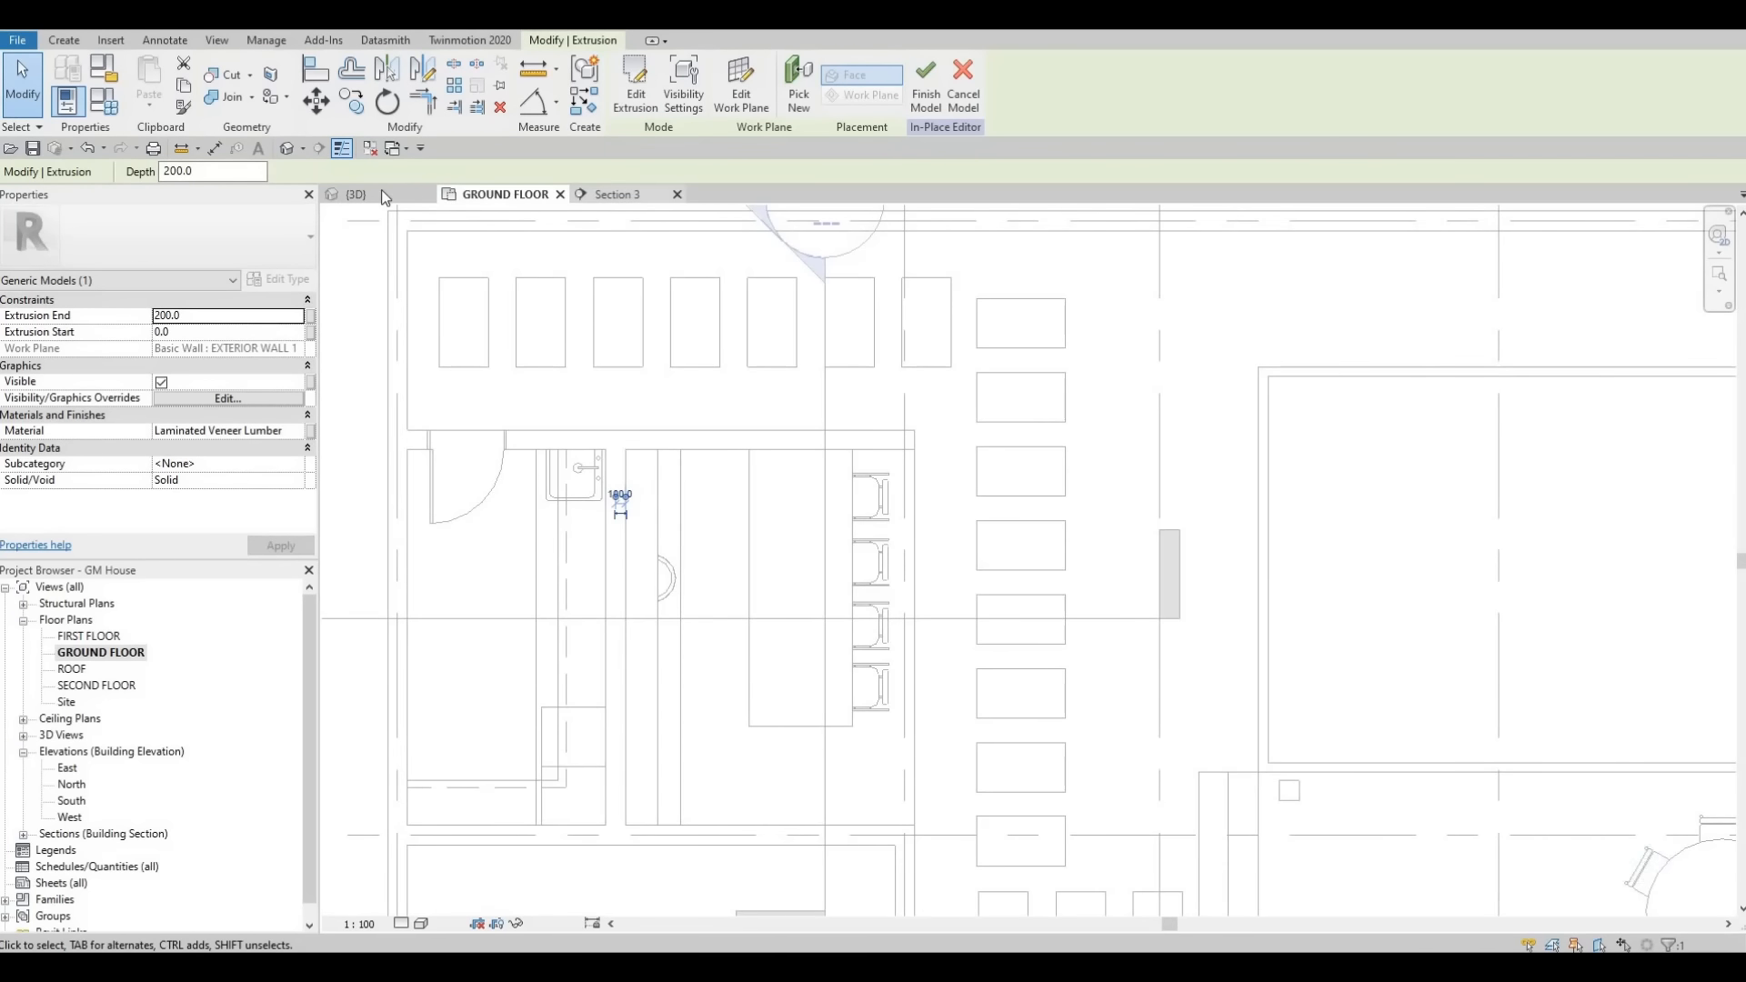
key(ctrl+Tab)
key(ctrl+Tab)
key(Escape)
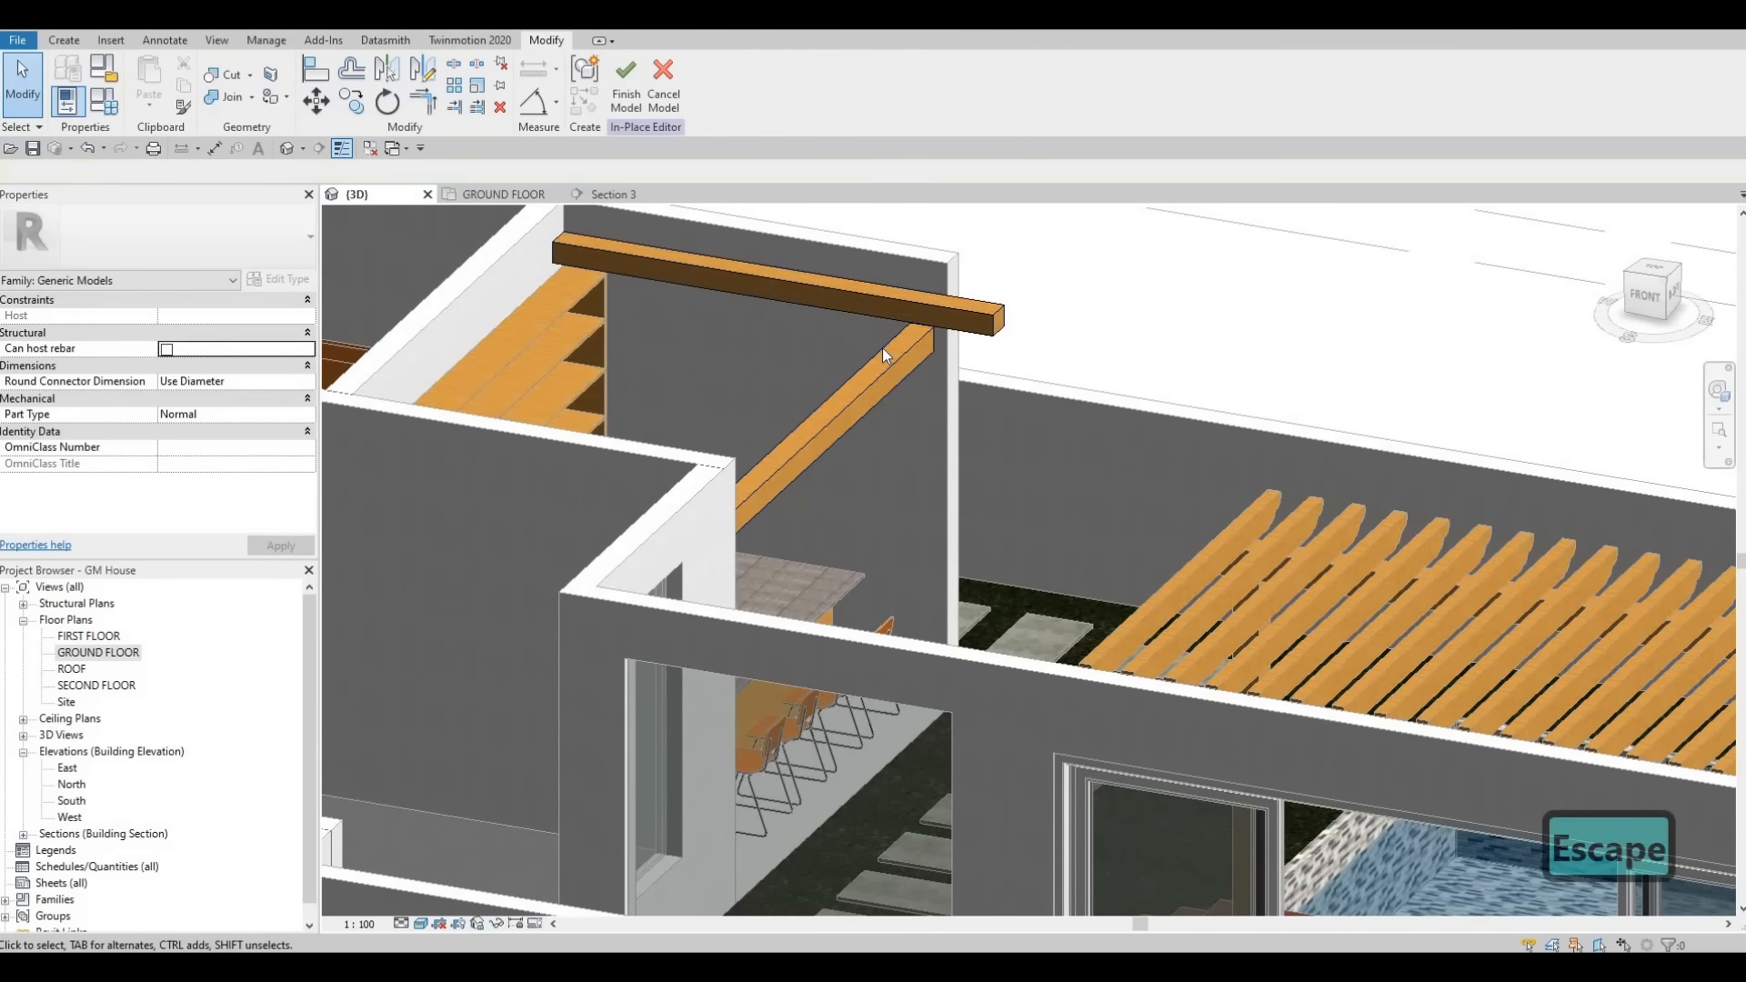
- Stretch the perpendicular beam's end in 3D so it reaches under the new cross beam
click(898, 356)
shift+middle_drag(895, 334, 869, 286)
scroll(807, 416, up, 3)
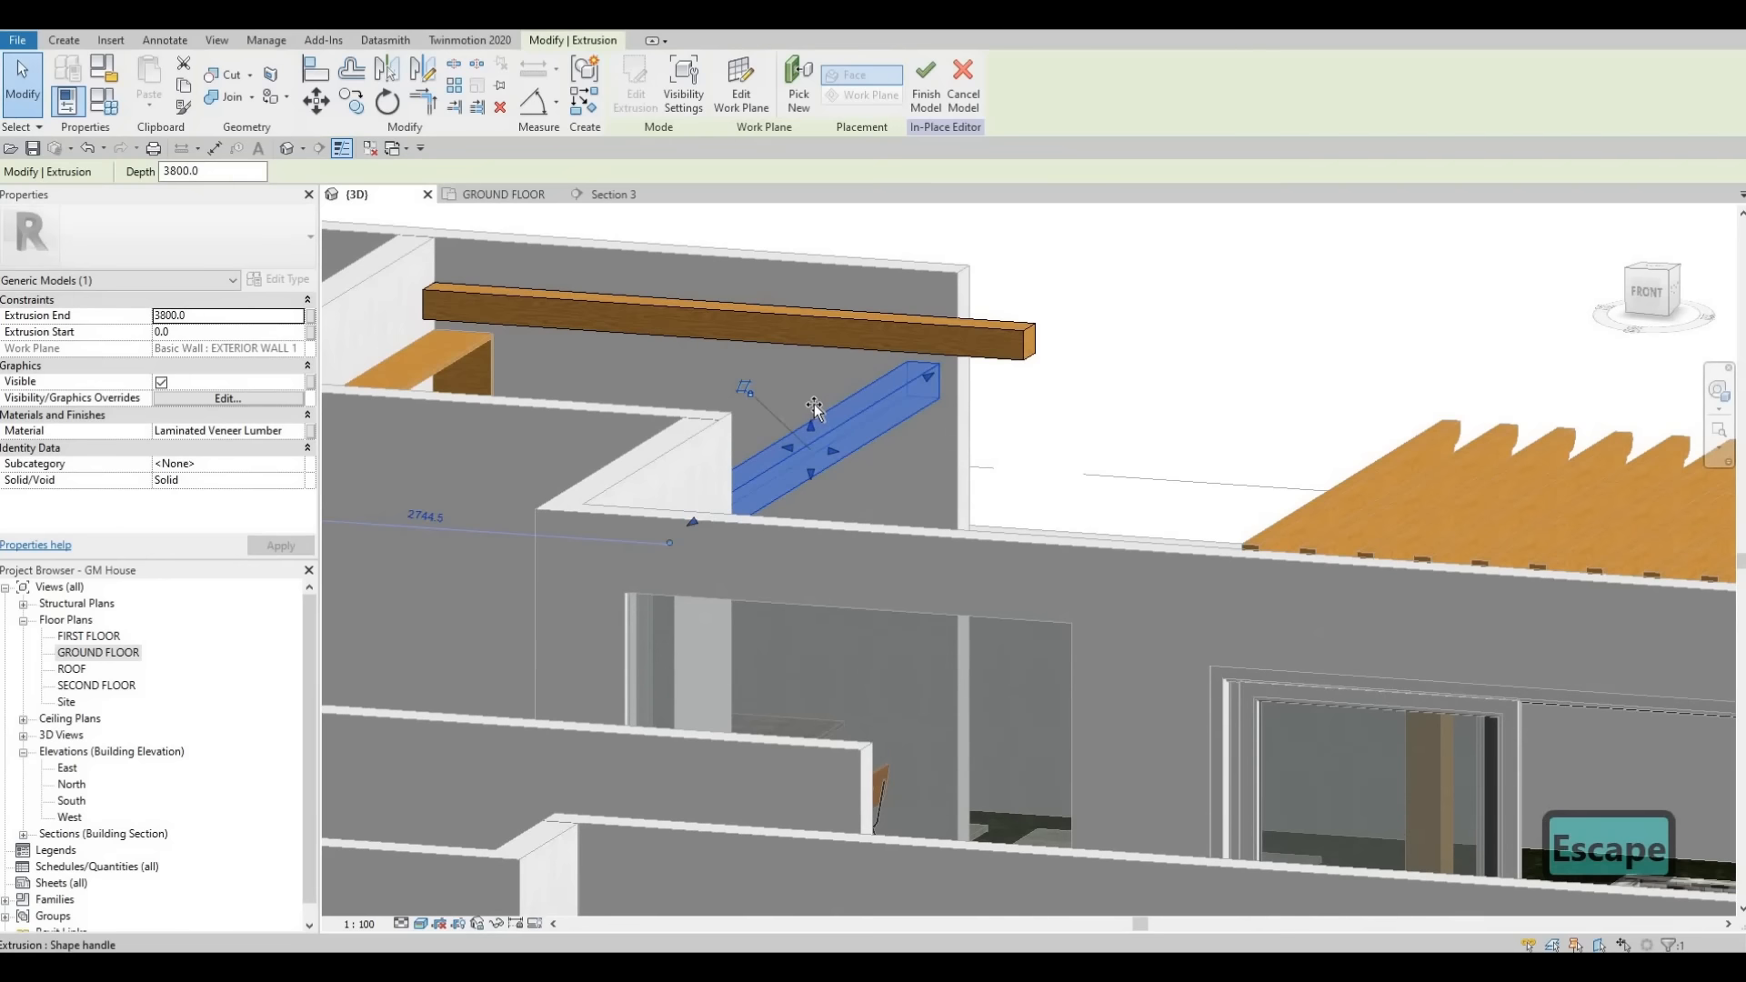
drag(815, 403, 952, 345)
mouse_move(965, 391)
shift+middle_down()
mouse_move(960, 366)
mouse_move(958, 391)
shift+middle_up()
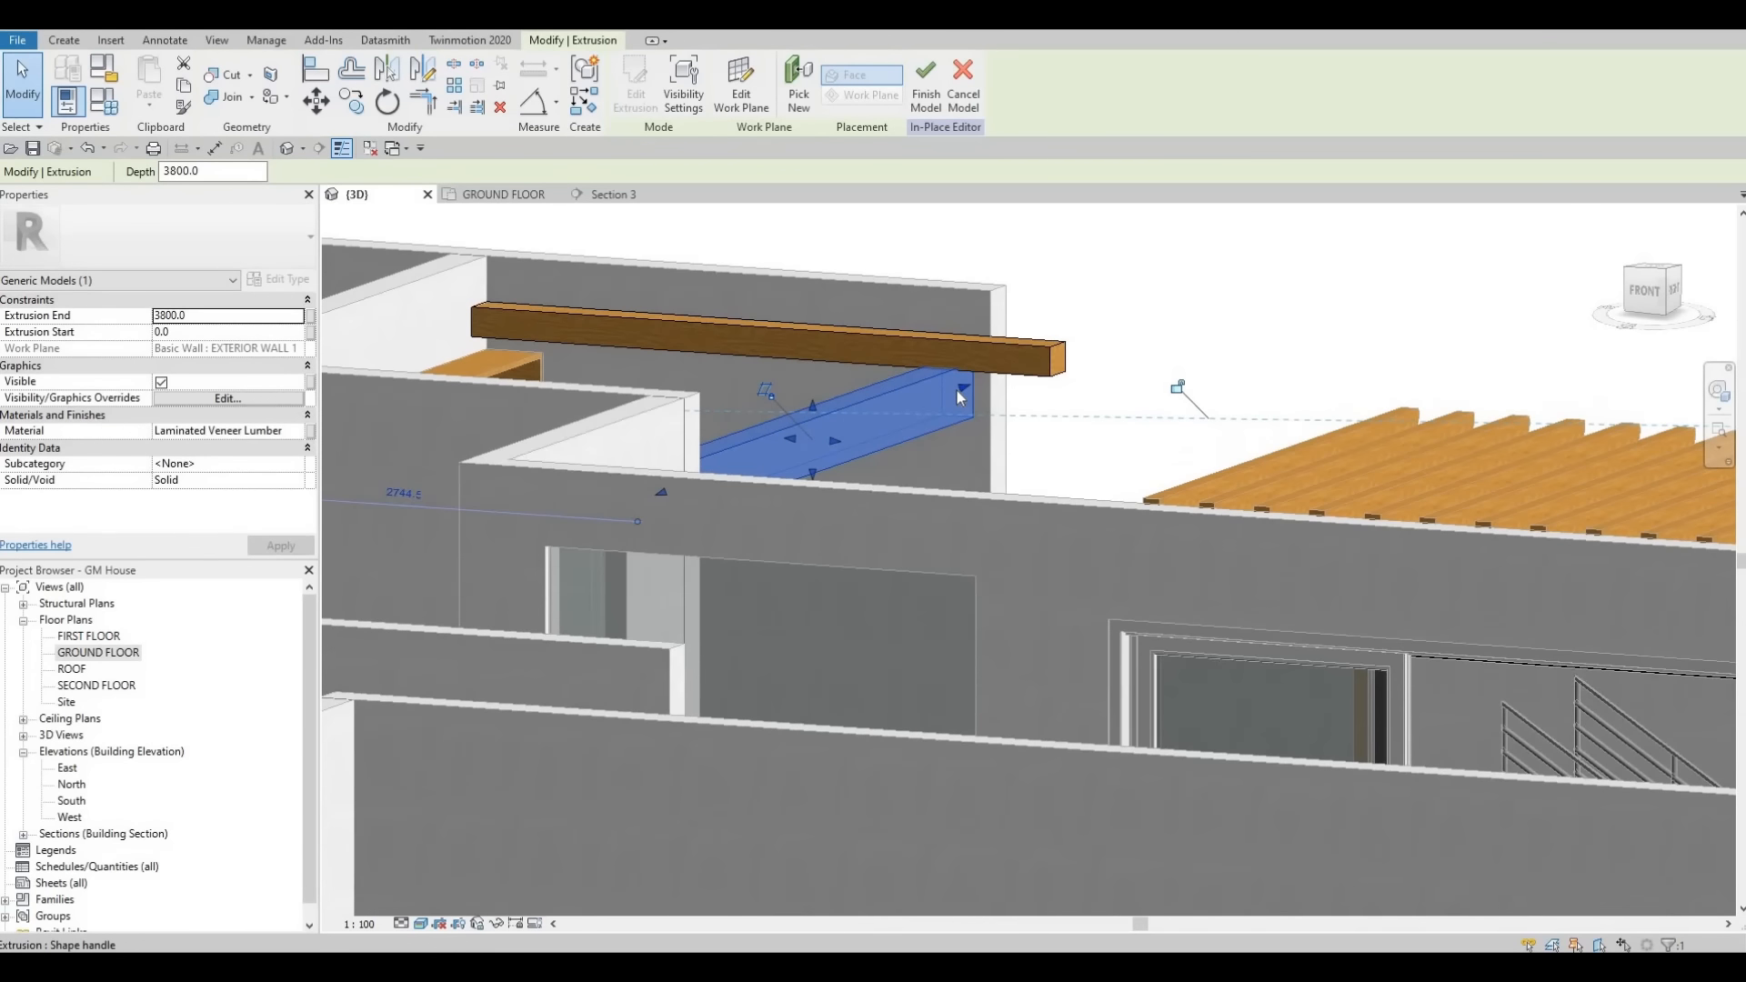
click(1010, 374)
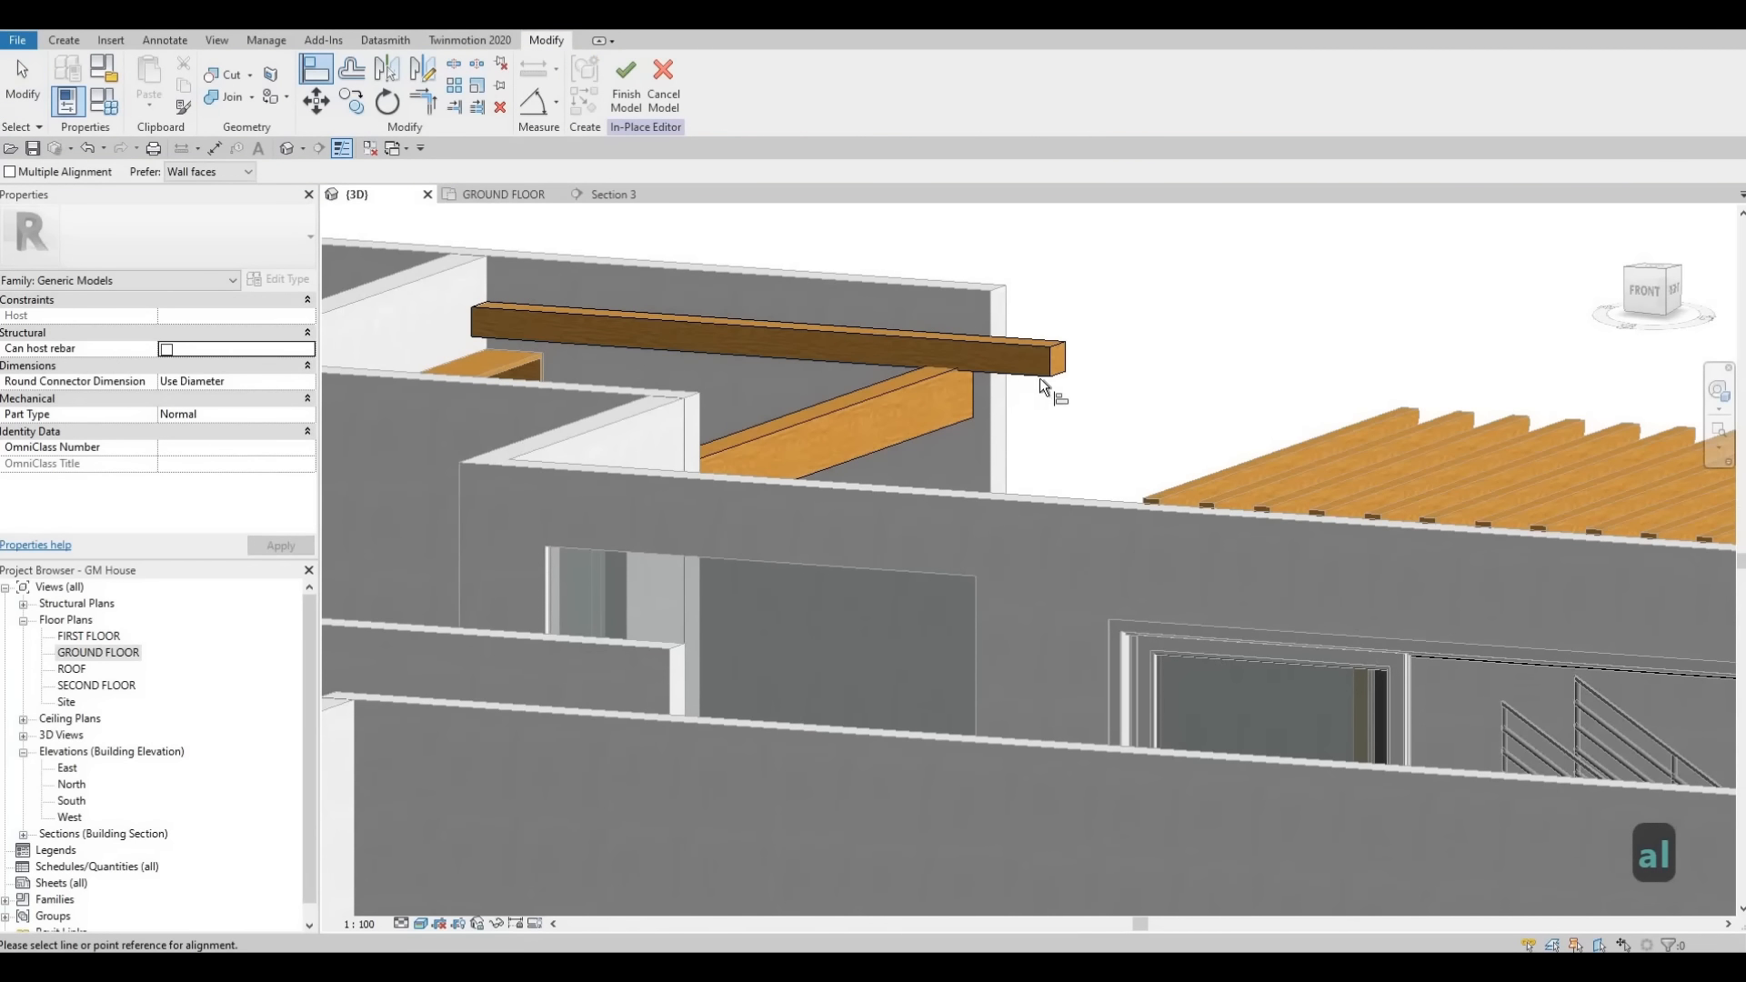
key(Tab)
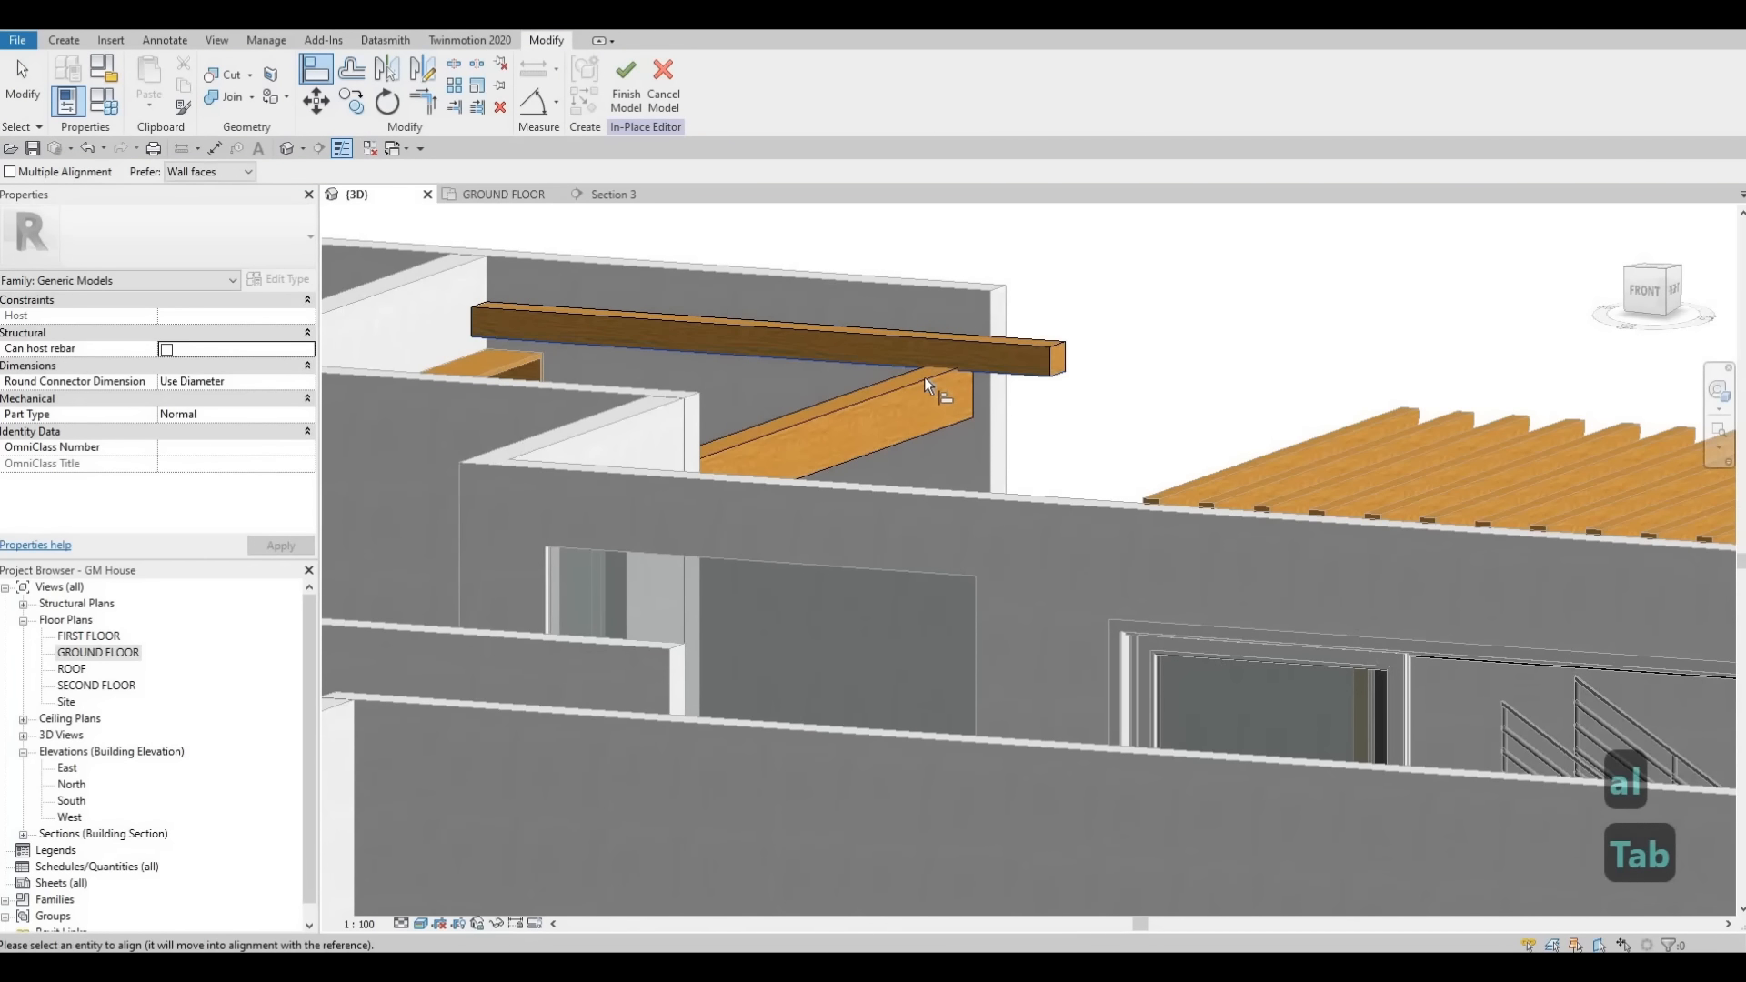
key(Escape)
key(Escape)
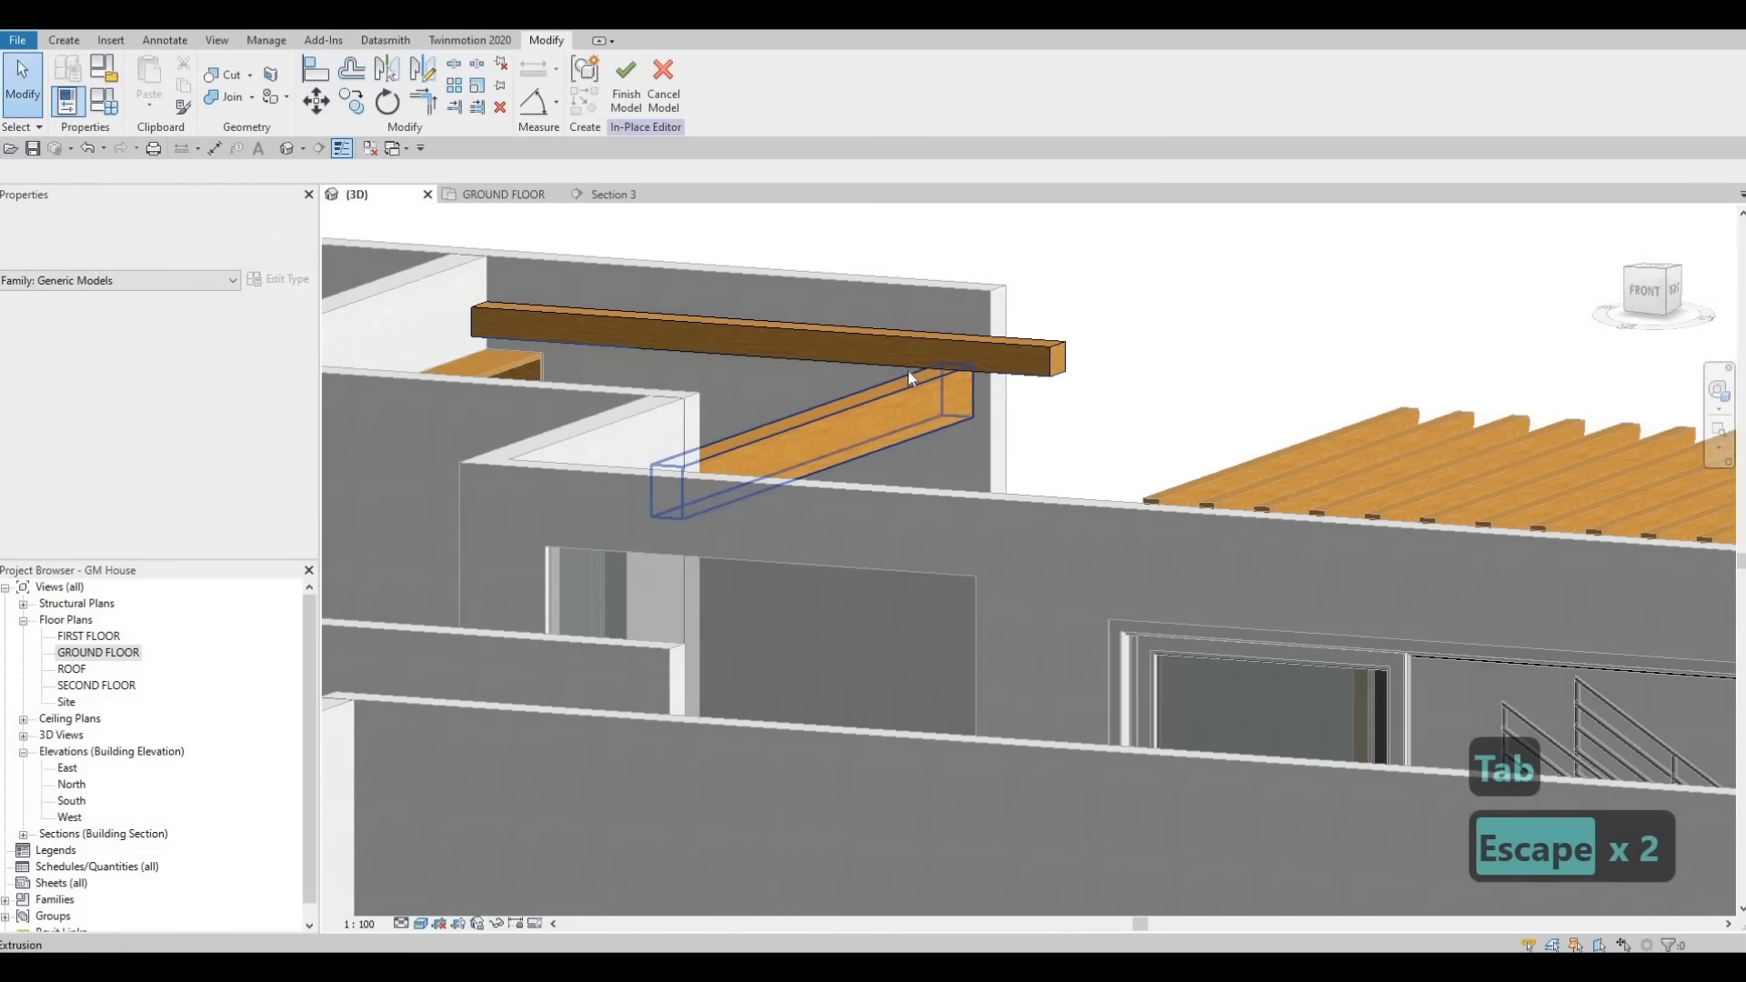
- Drag the cross beam's extrusion start and end handles in 3D to reposition it across the wall's thickness
shift+middle_drag(907, 369, 917, 348)
click(904, 352)
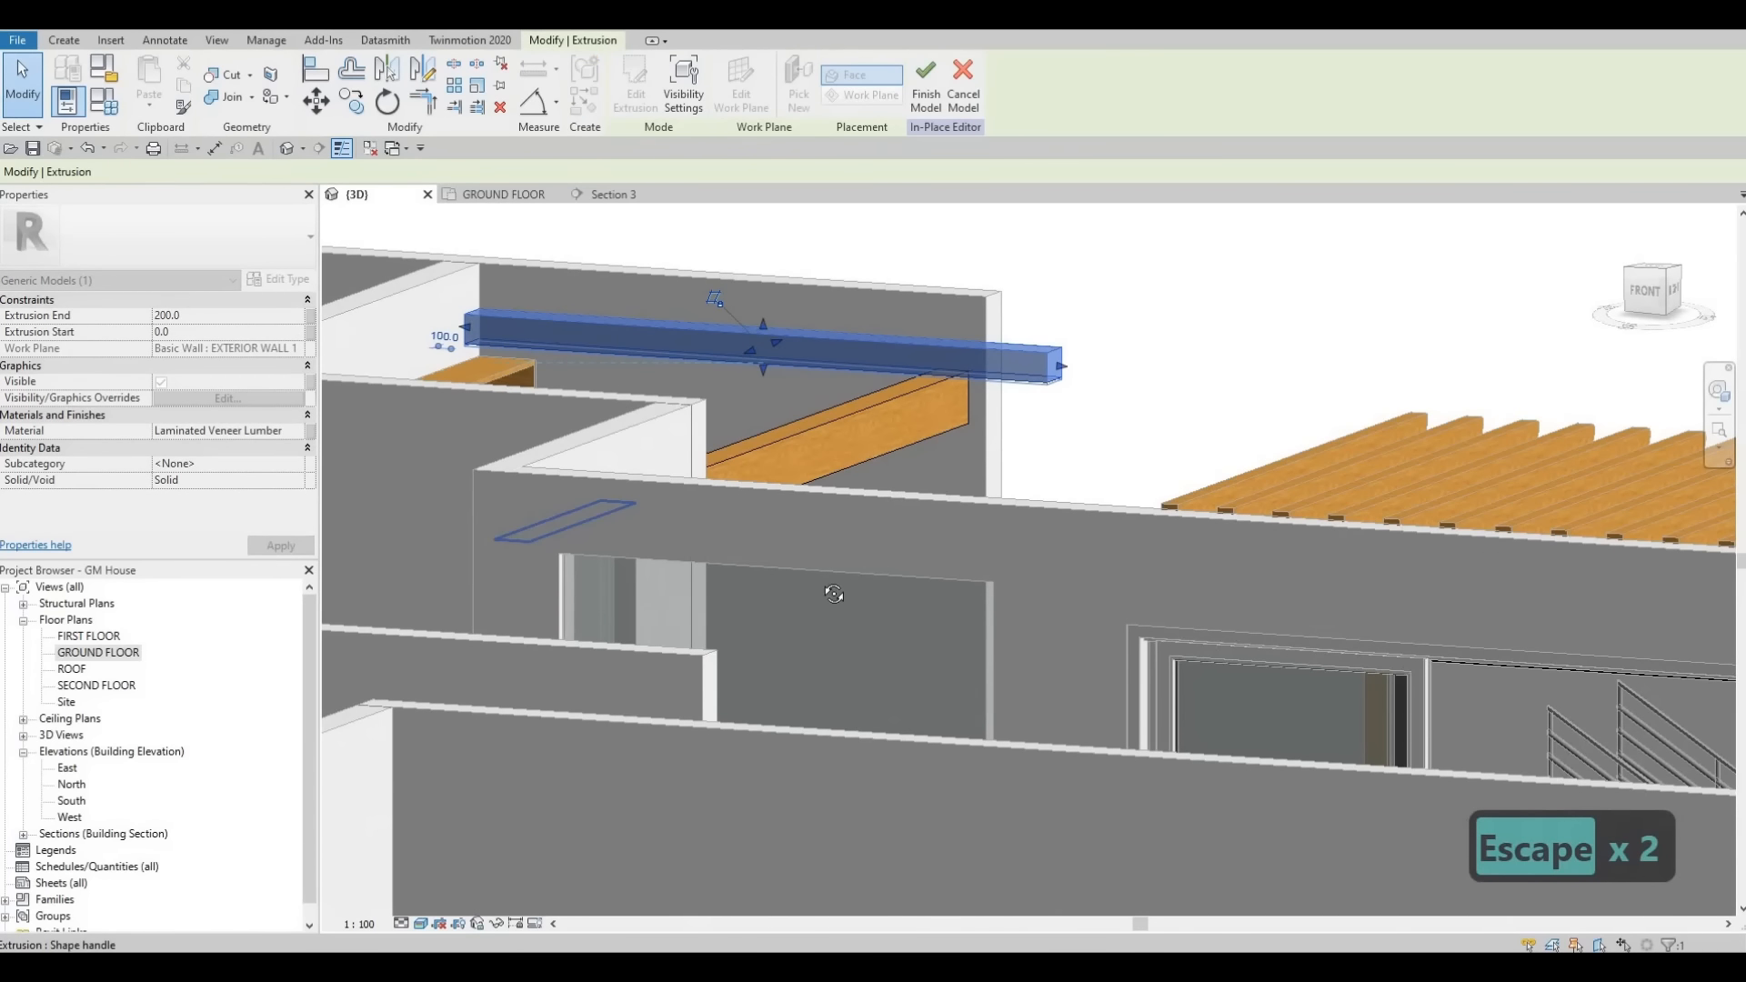
shift+middle_drag(787, 300, 941, 805)
mouse_move(768, 359)
shift+middle_down()
mouse_move(677, 400)
mouse_move(777, 337)
shift+middle_up()
mouse_move(770, 339)
mouse_down()
mouse_move(733, 401)
mouse_move(760, 363)
mouse_up()
shift+middle_drag(760, 364, 780, 342)
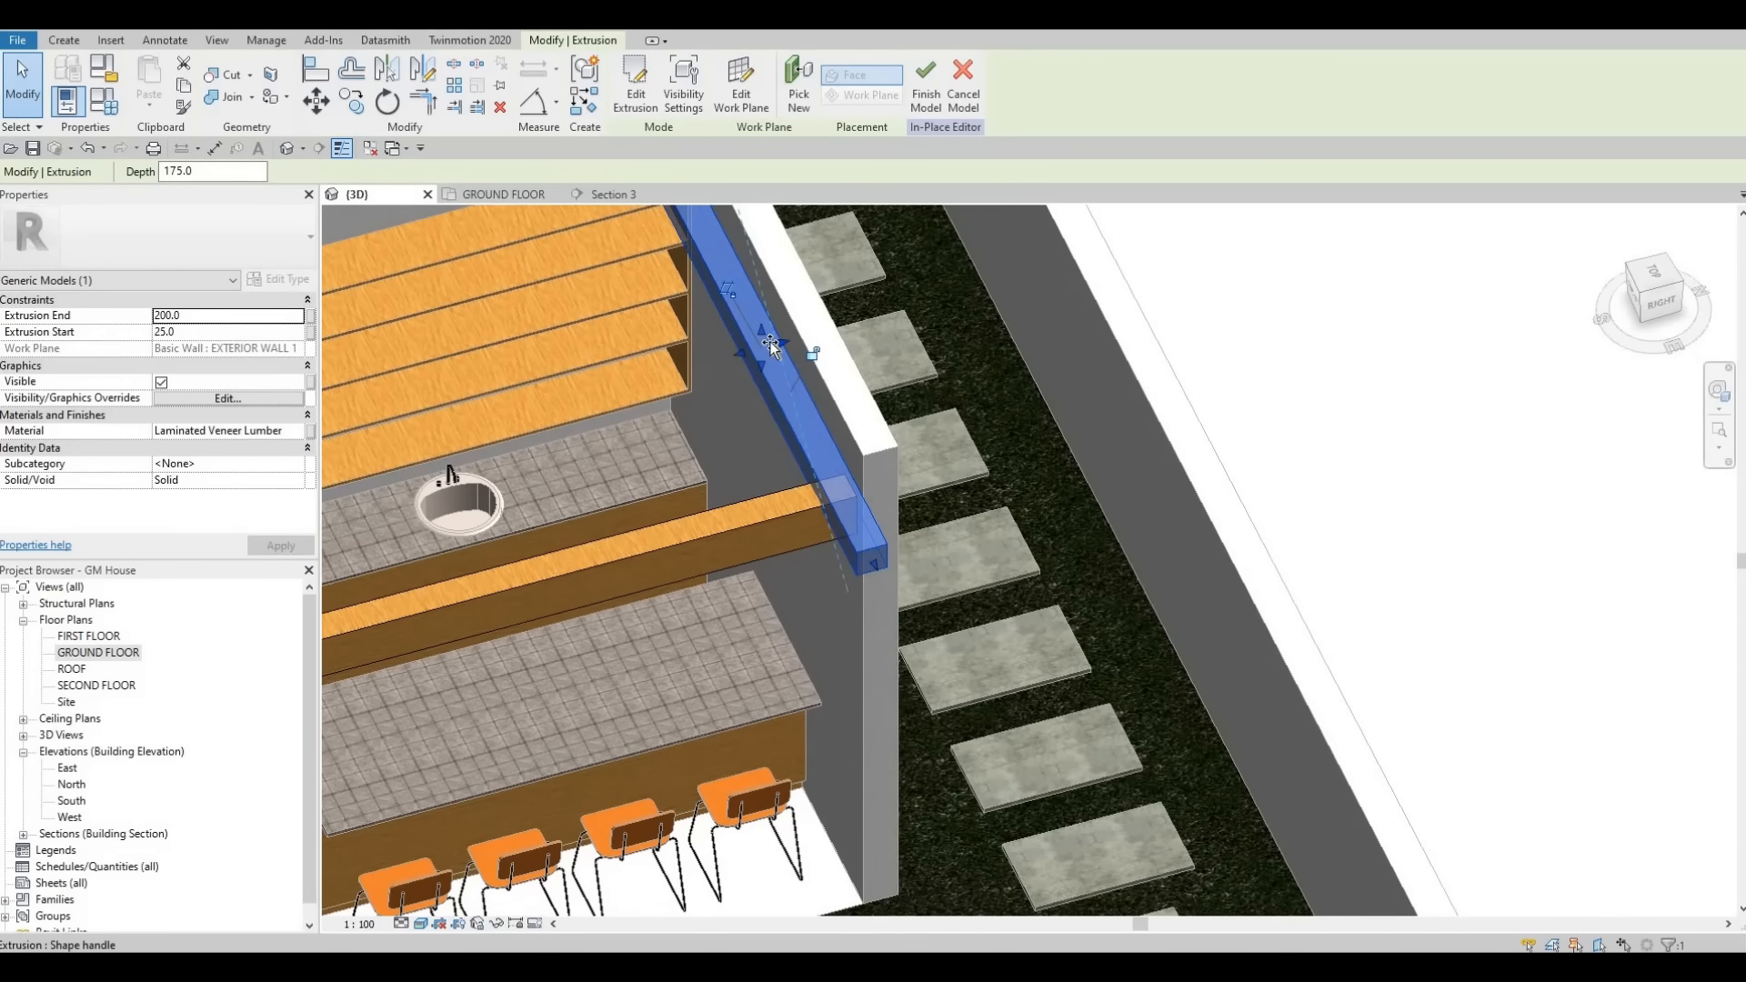
drag(779, 343, 767, 416)
shift+middle_drag(767, 417, 727, 354)
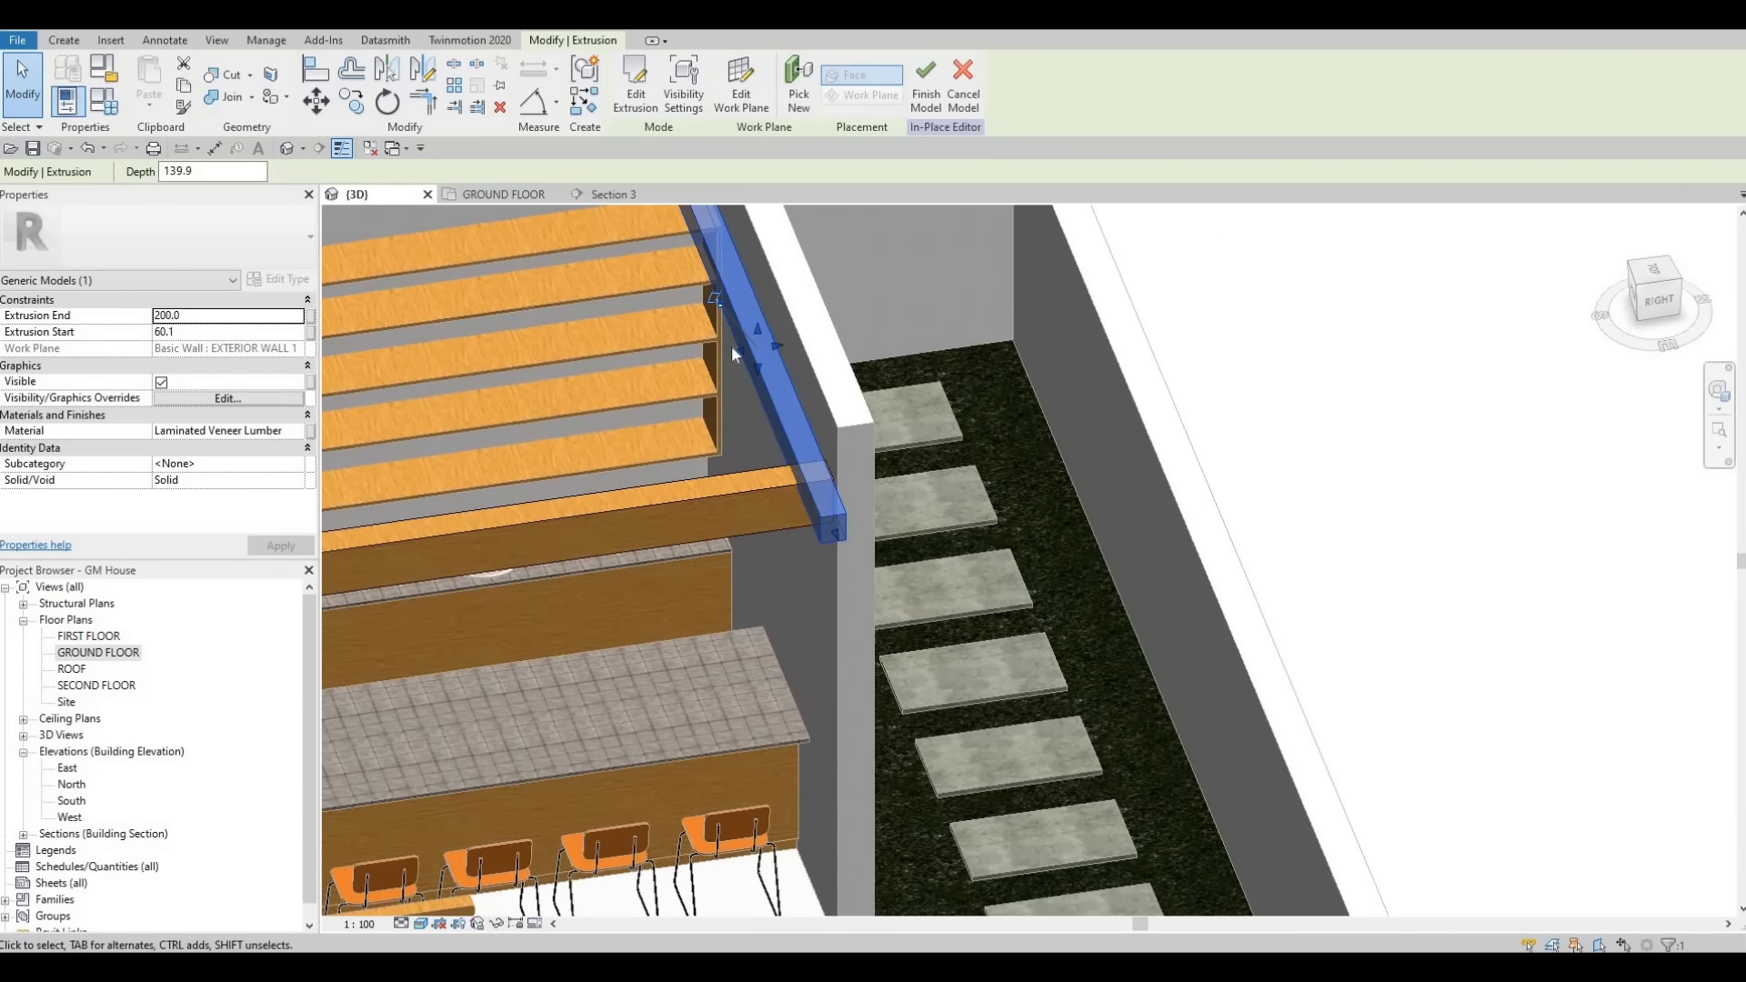
drag(732, 346, 711, 422)
mouse_move(711, 422)
shift+middle_down()
mouse_move(648, 432)
mouse_move(692, 402)
shift+middle_up()
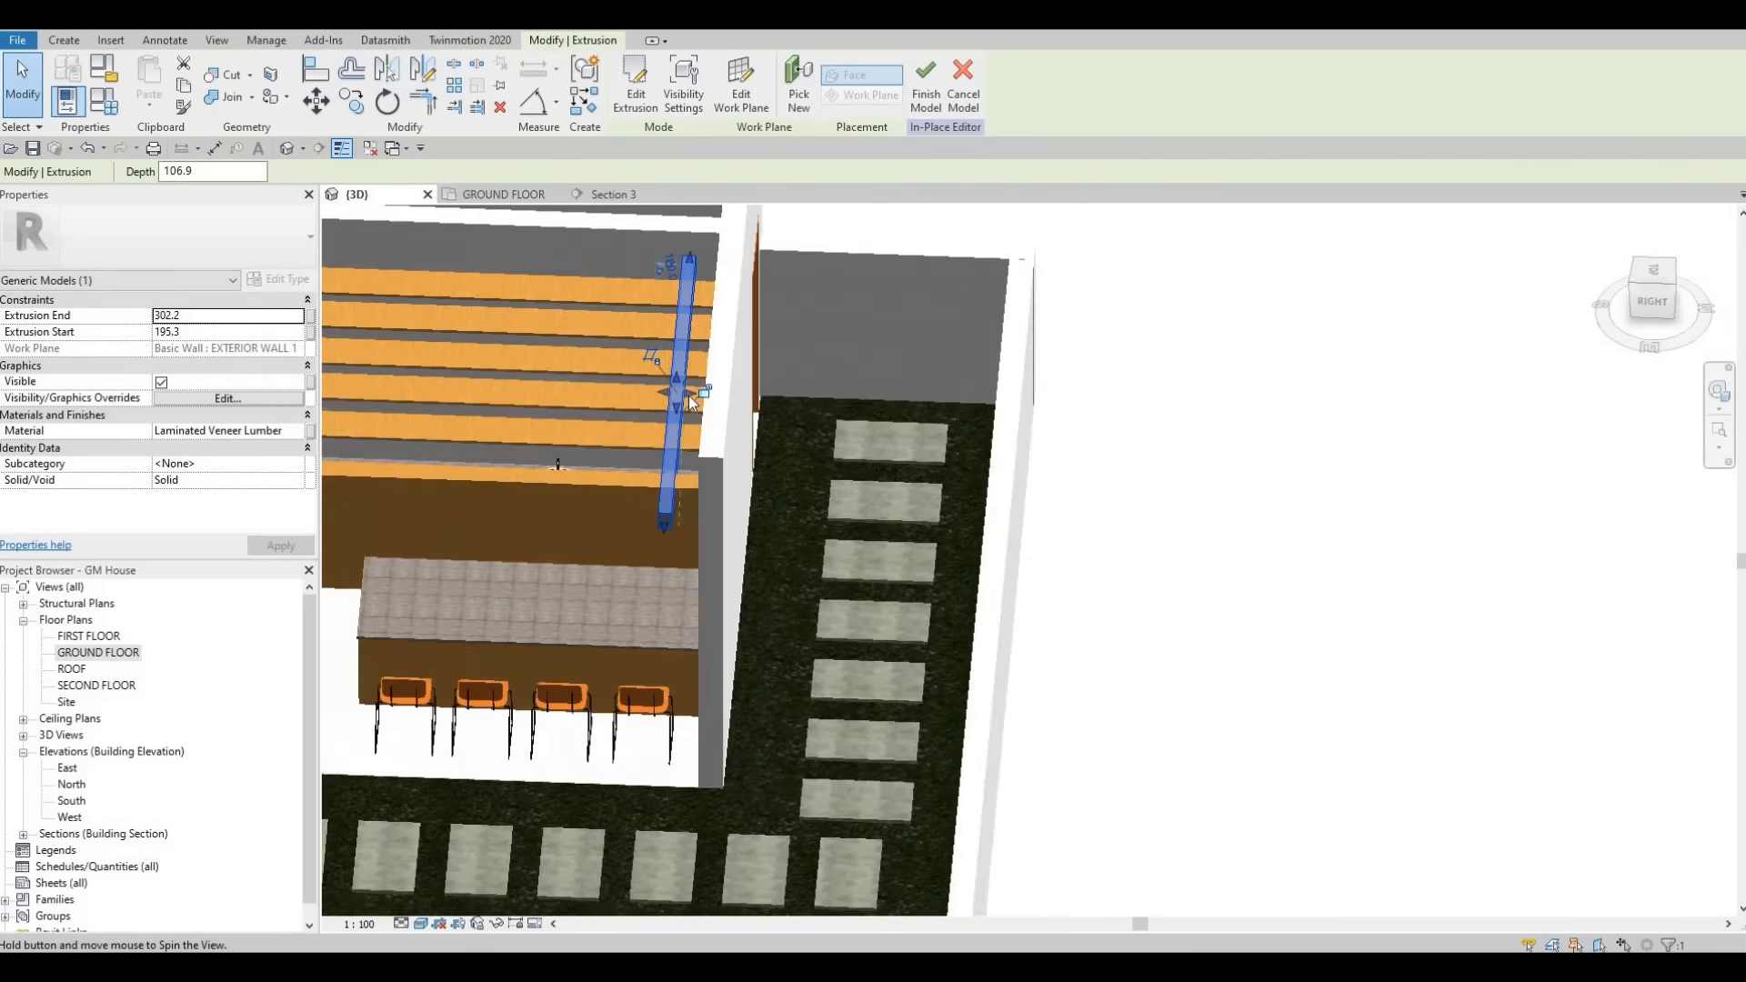
scroll(696, 391, up, 3)
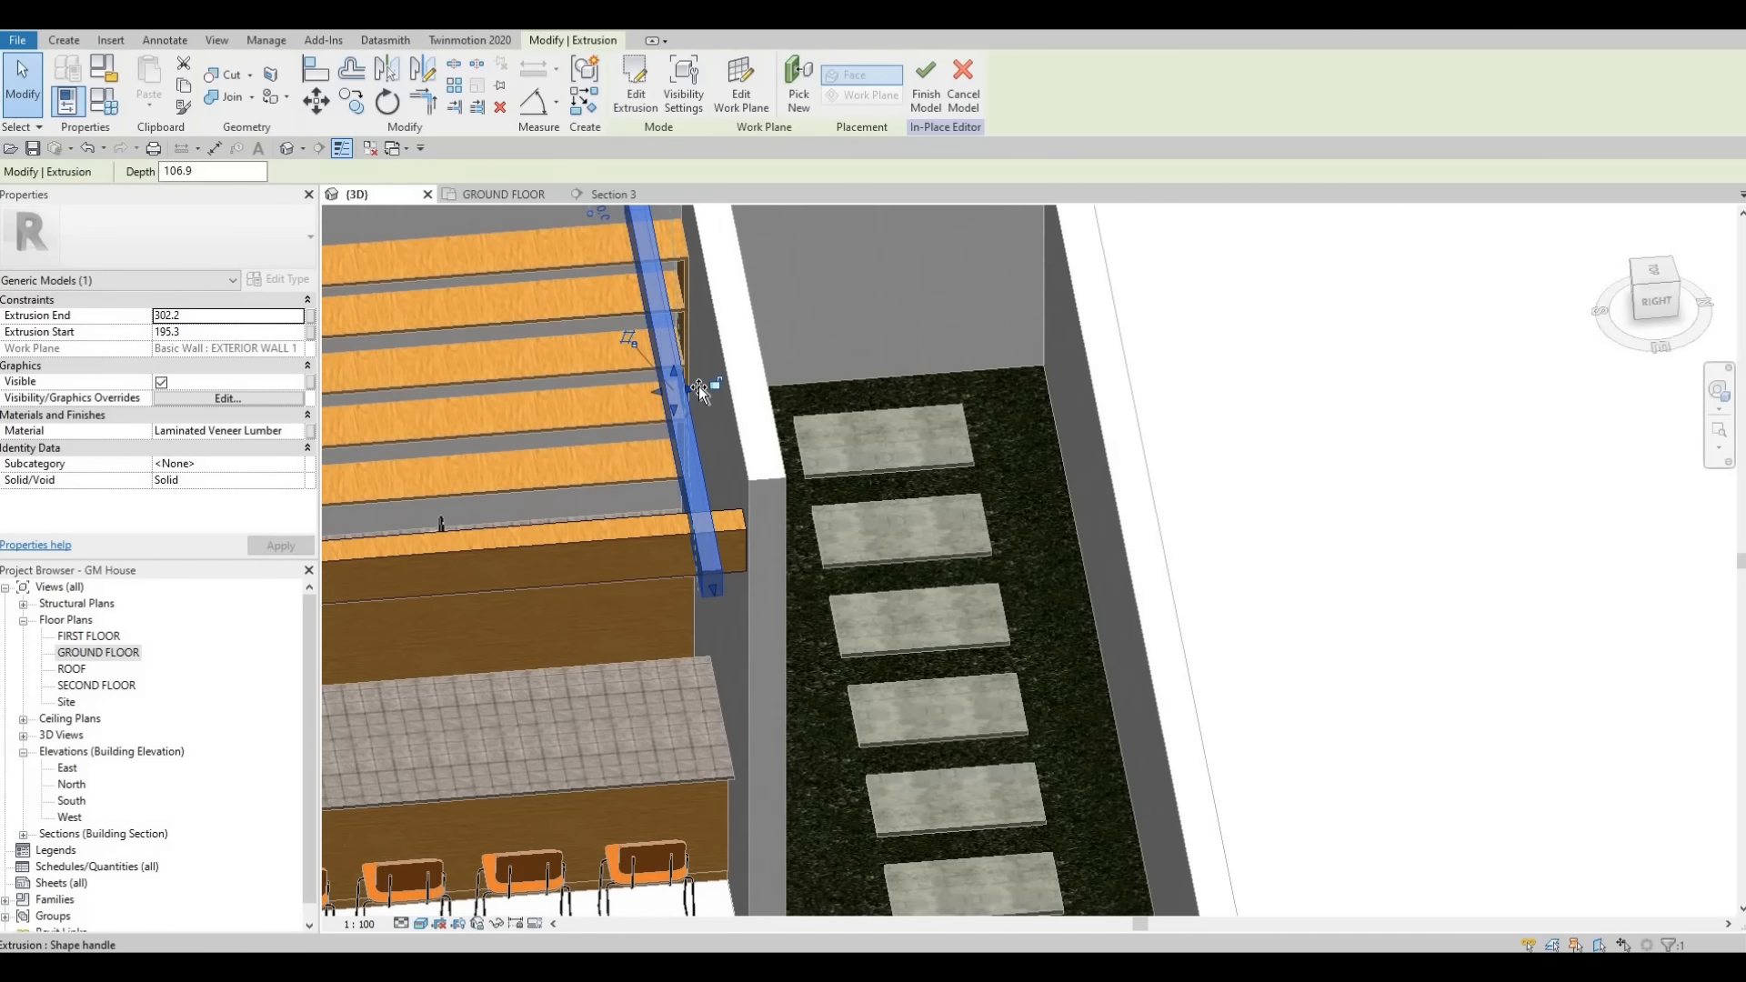
mouse_move(698, 385)
mouse_down()
mouse_move(671, 391)
mouse_move(687, 387)
mouse_up()
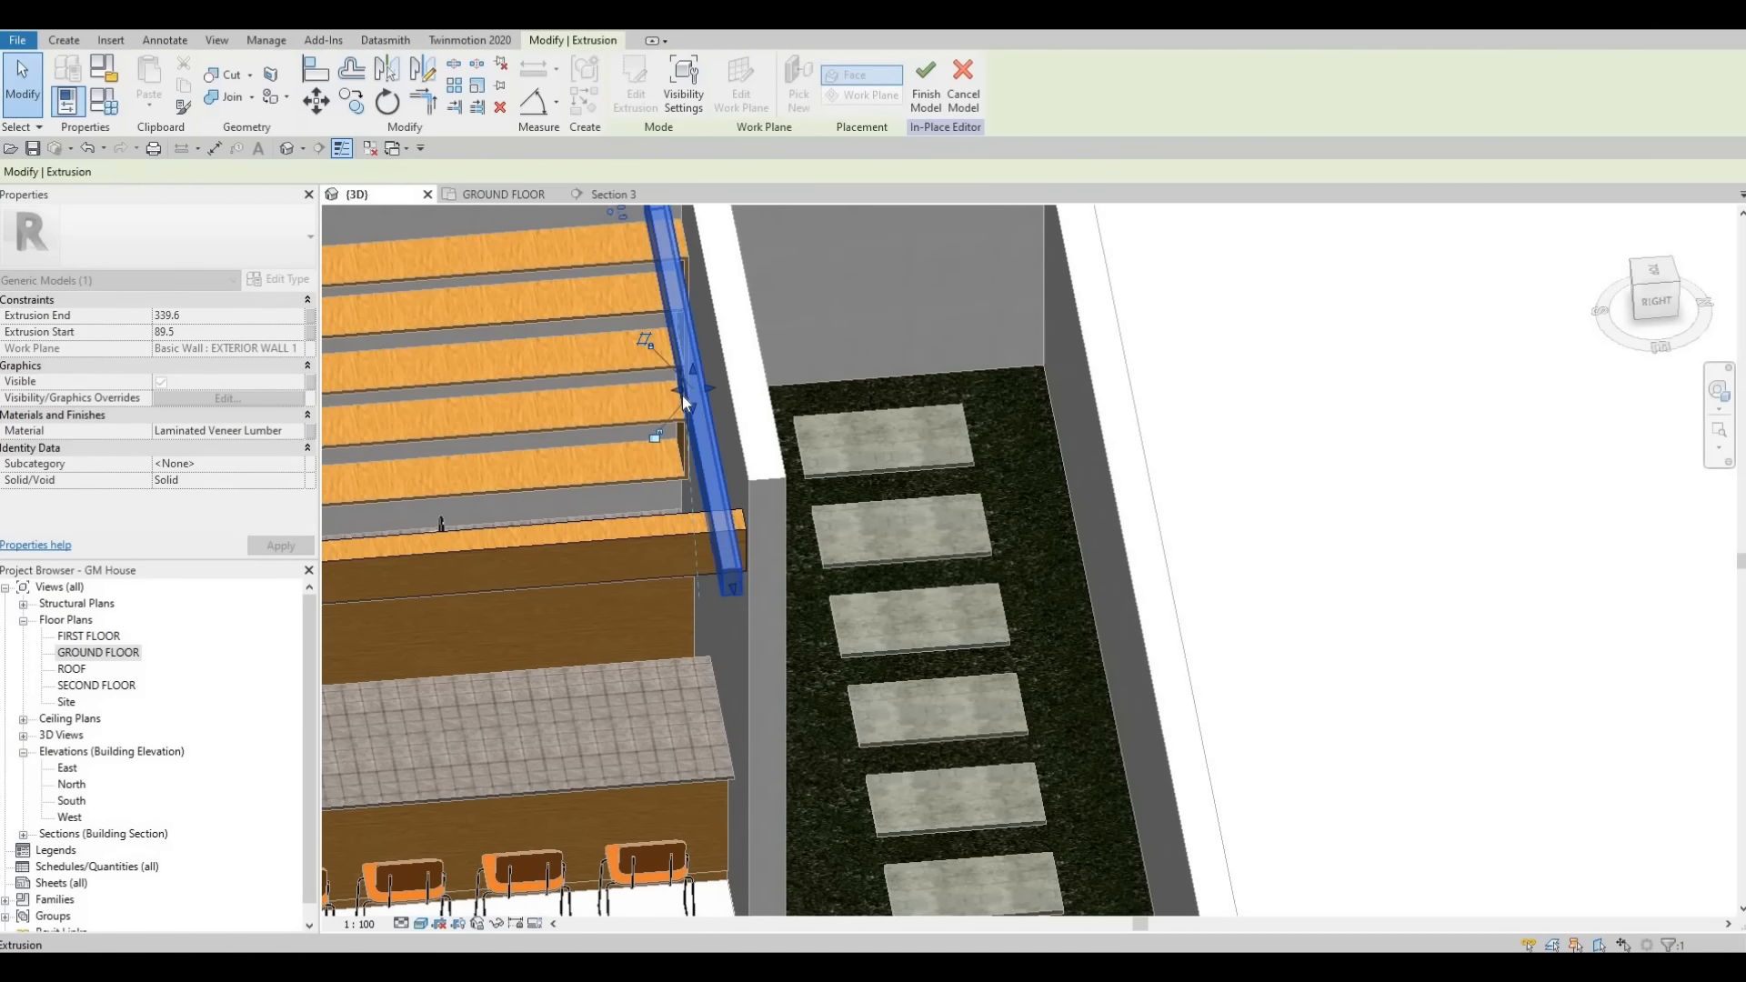
key(Escape)
shift+middle_drag(702, 422, 660, 430)
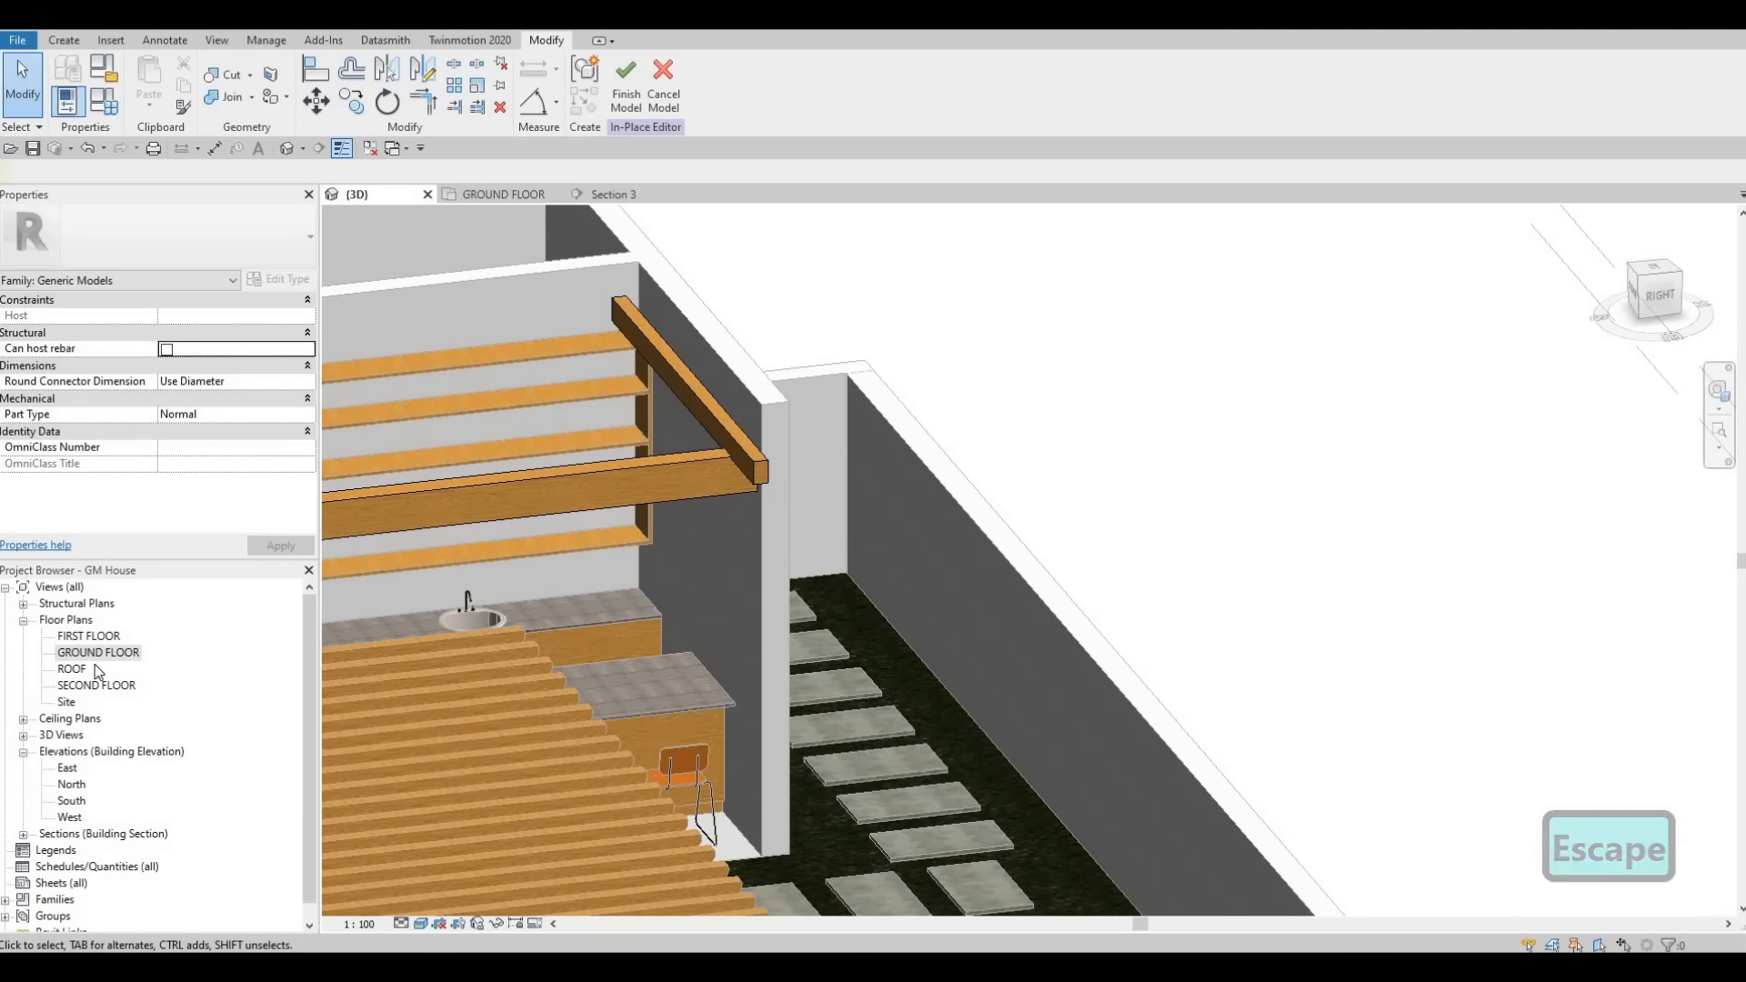
- Start a void extrusion in Section 3 on the beam's work plane and sketch a small rectangle at the beam's end
click(622, 194)
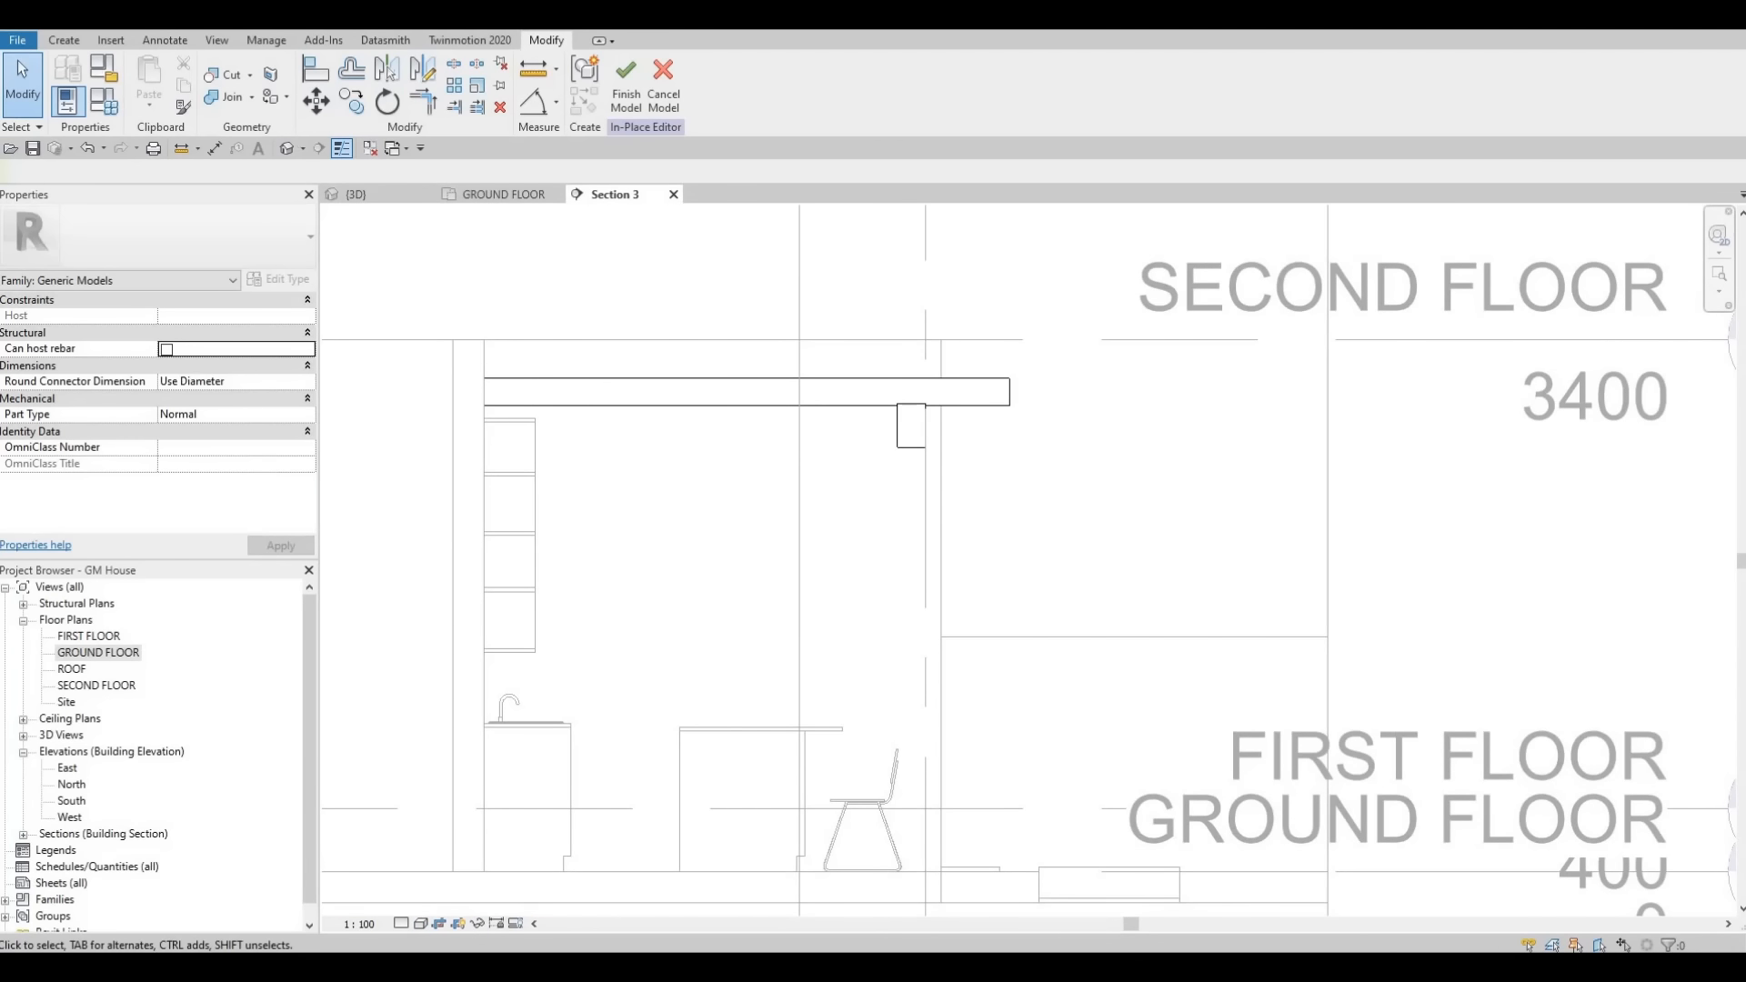
click(56, 40)
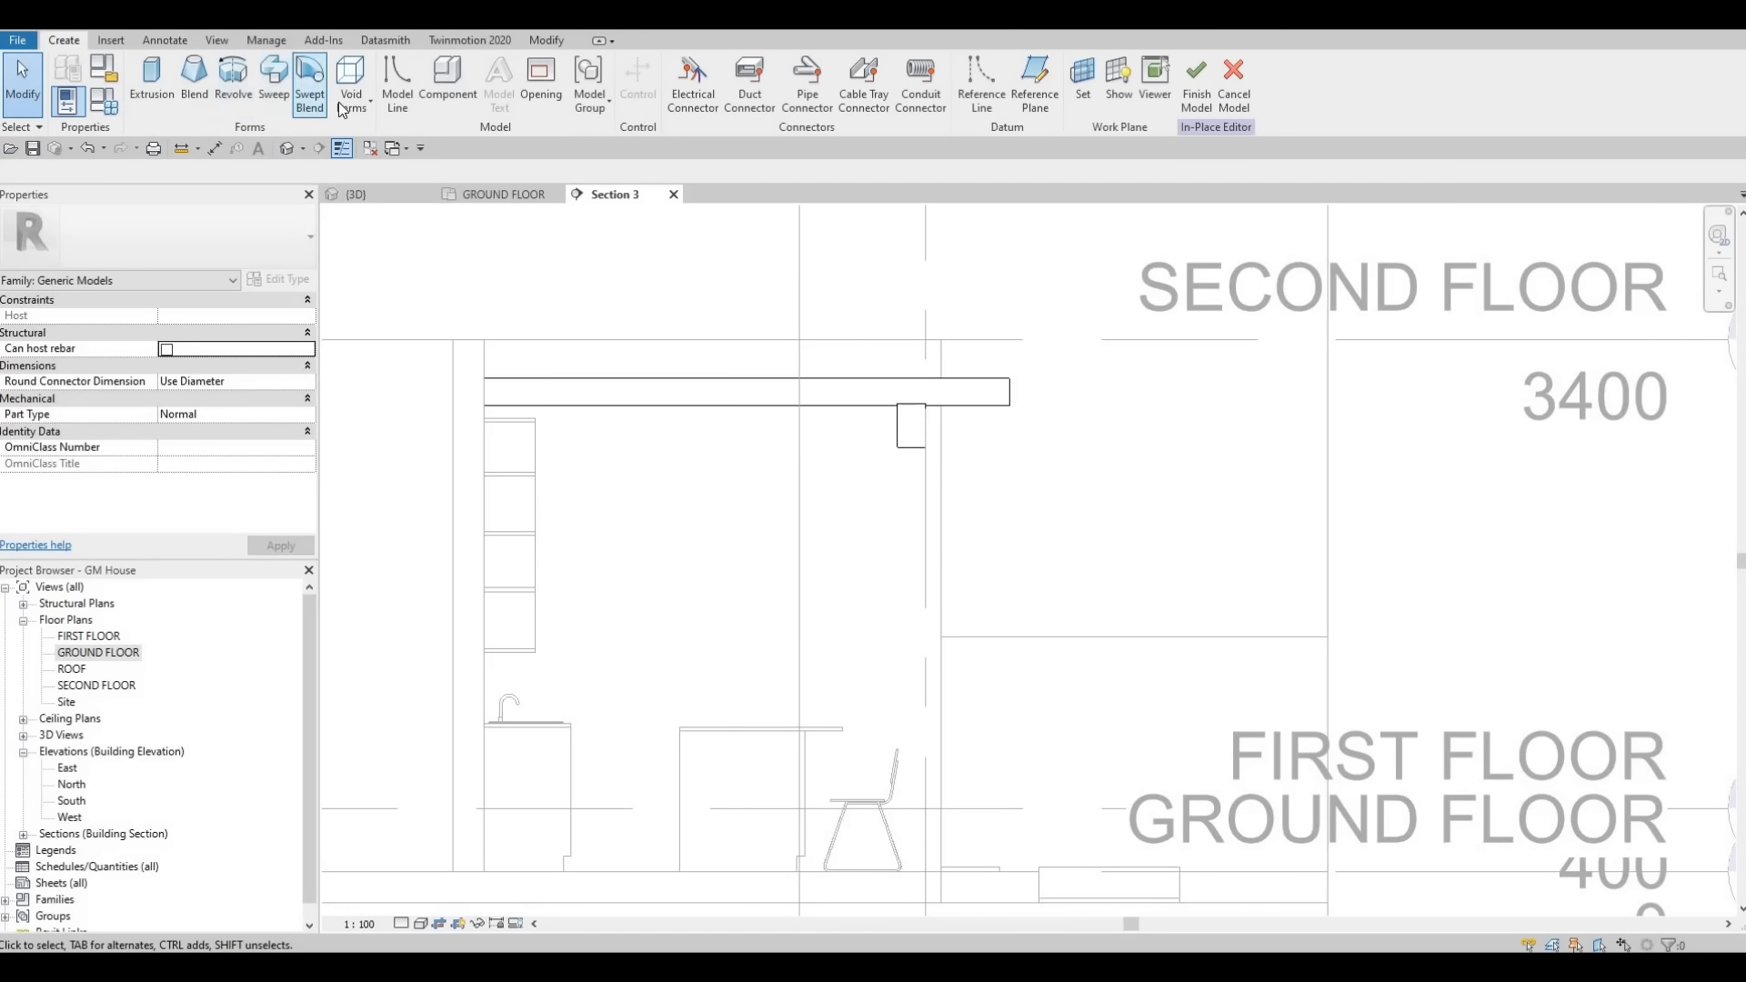
click(351, 91)
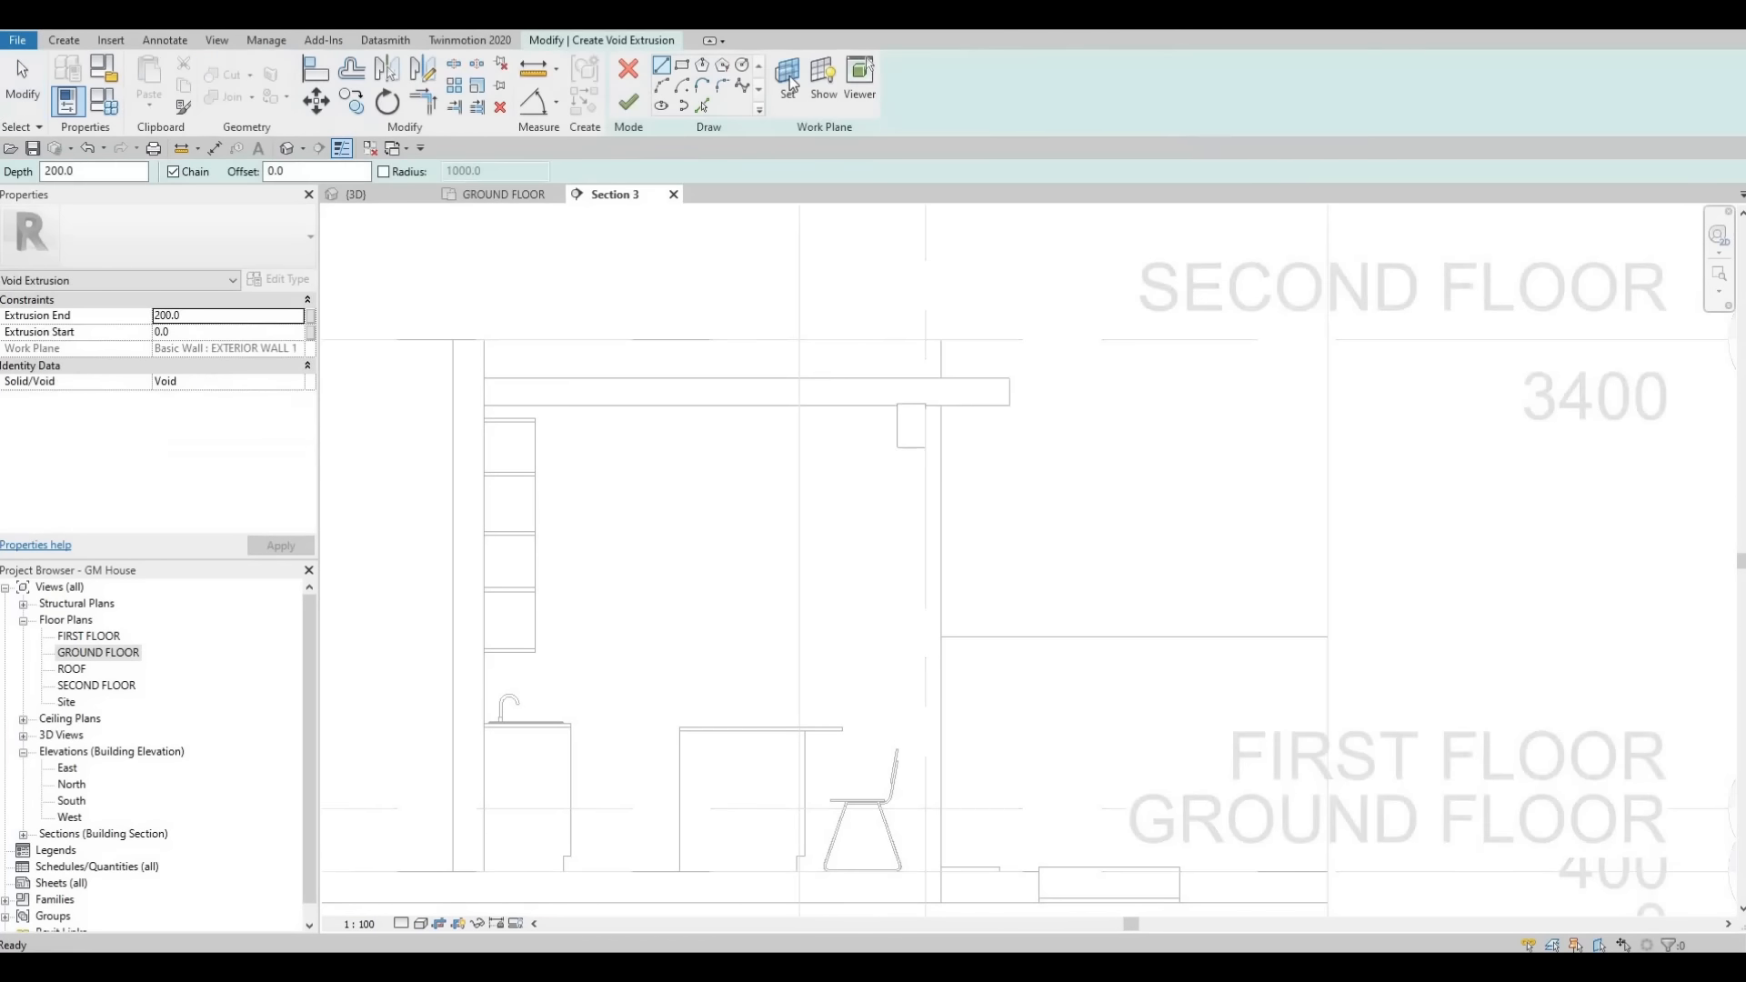
click(789, 76)
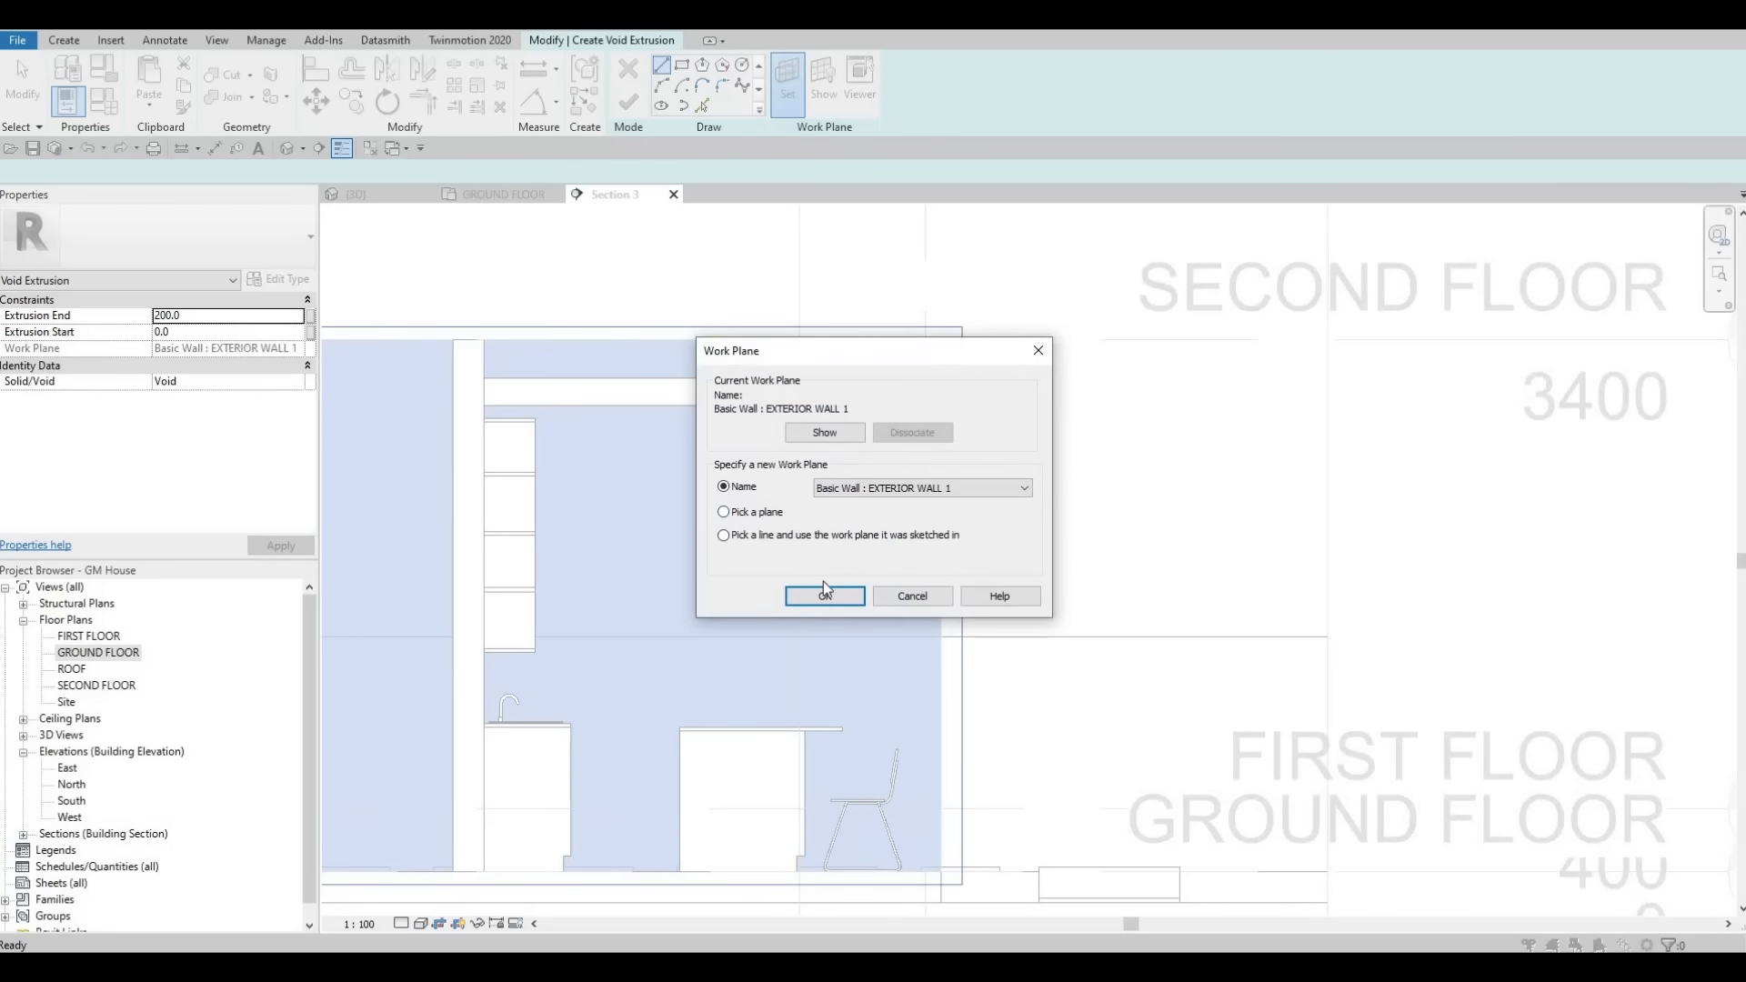
key(Return)
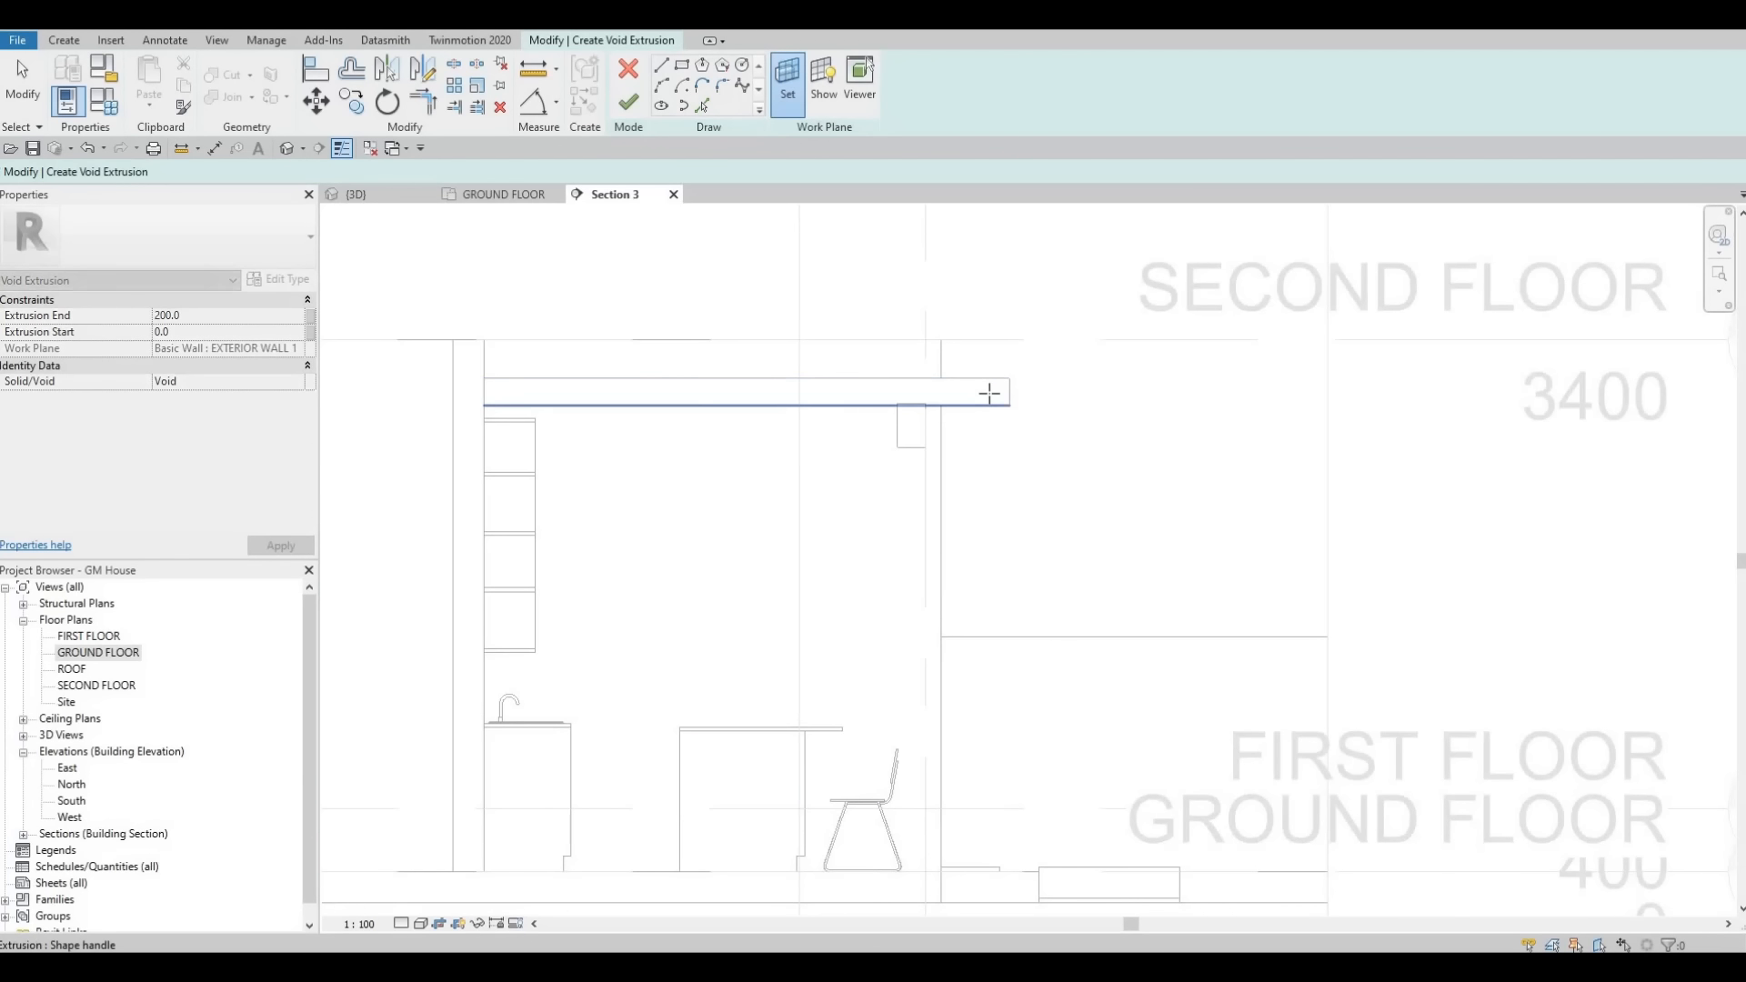
click(954, 397)
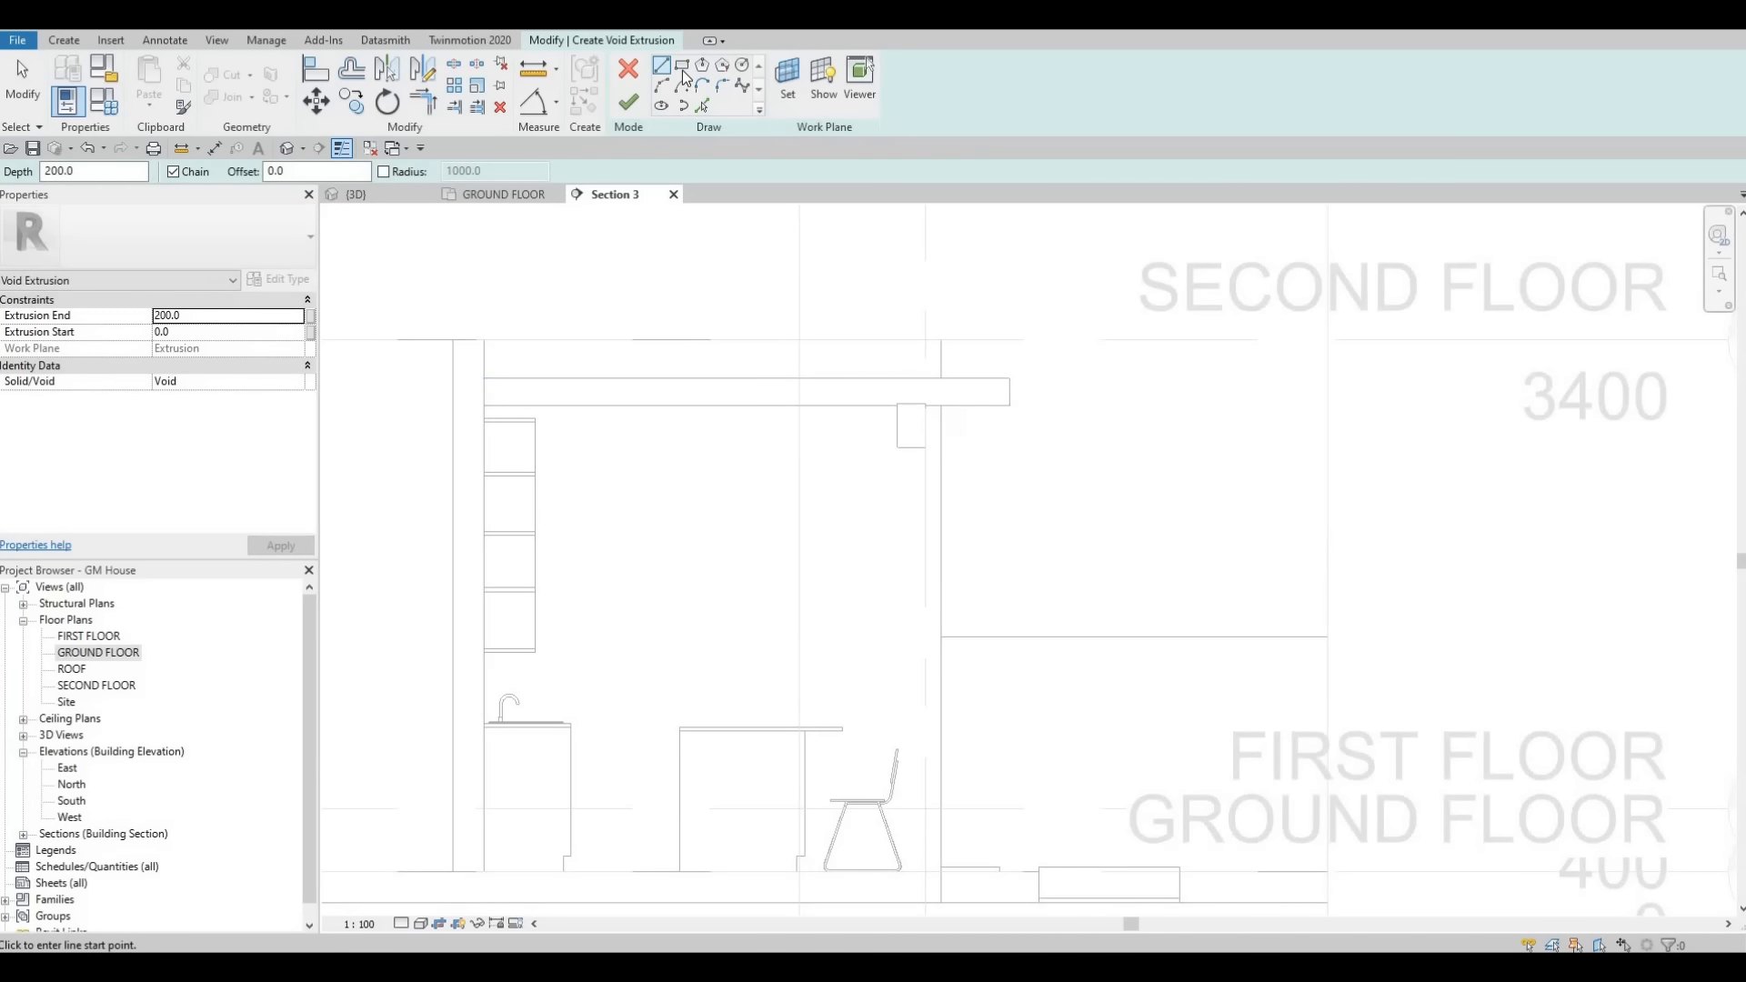
scroll(1009, 404, up, 5)
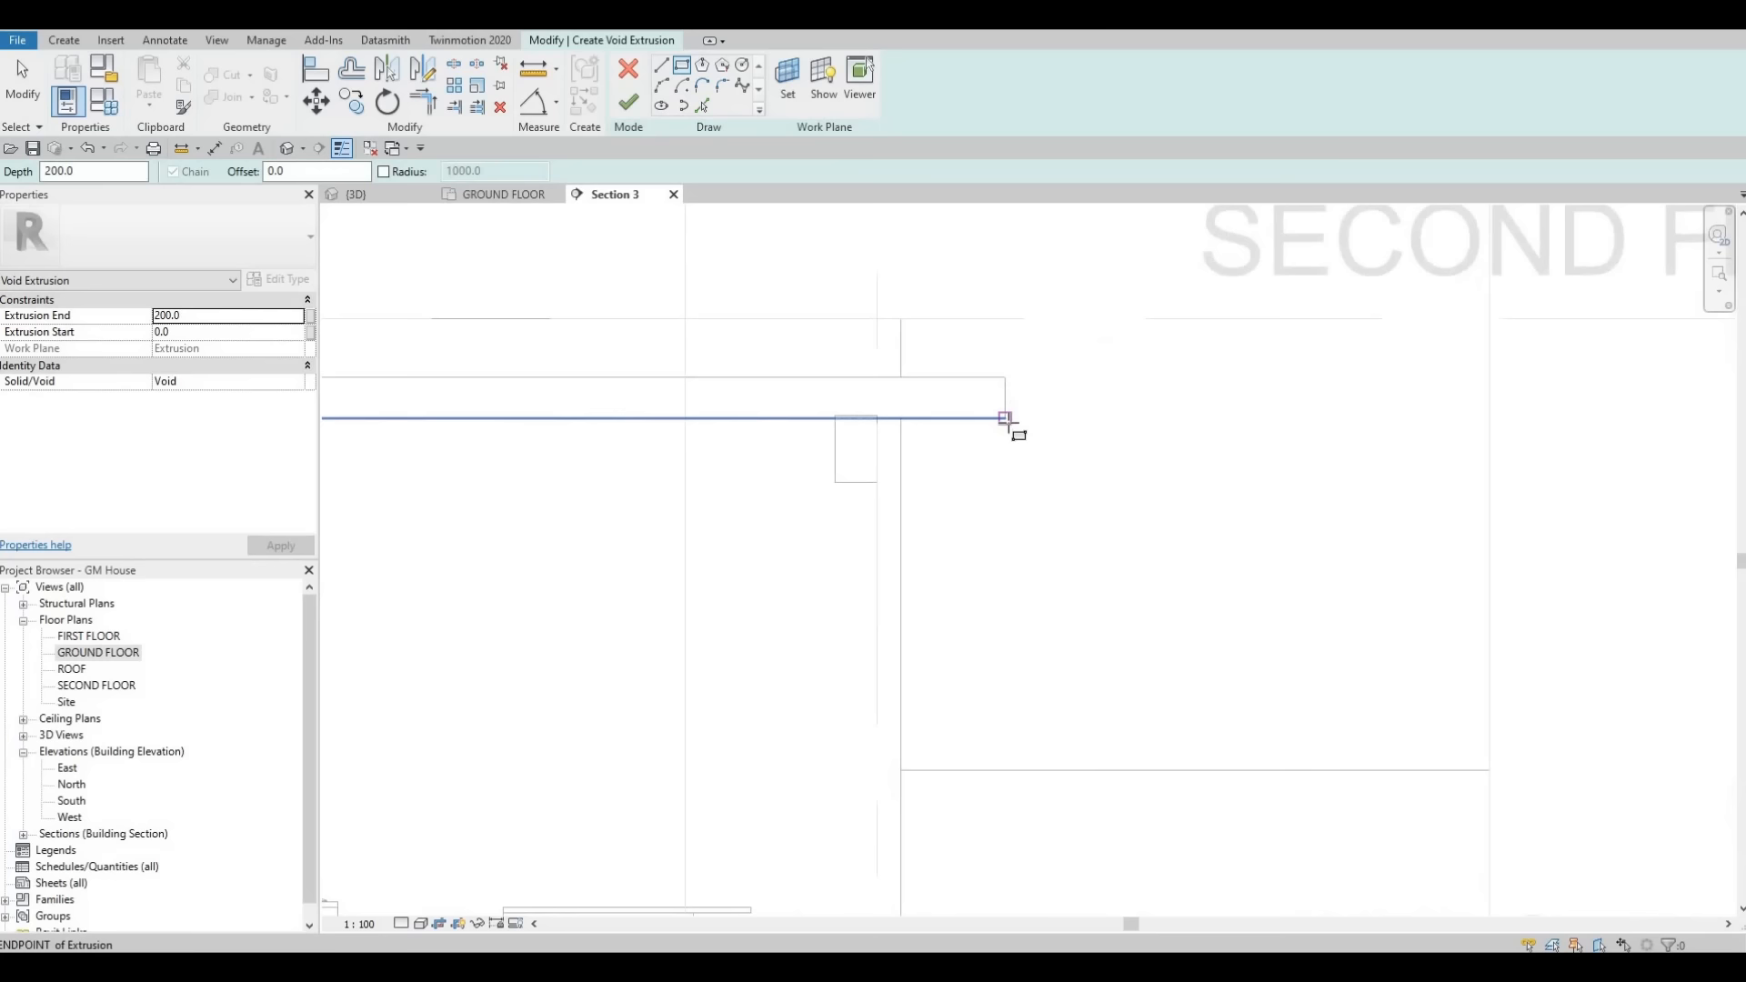
click(1009, 427)
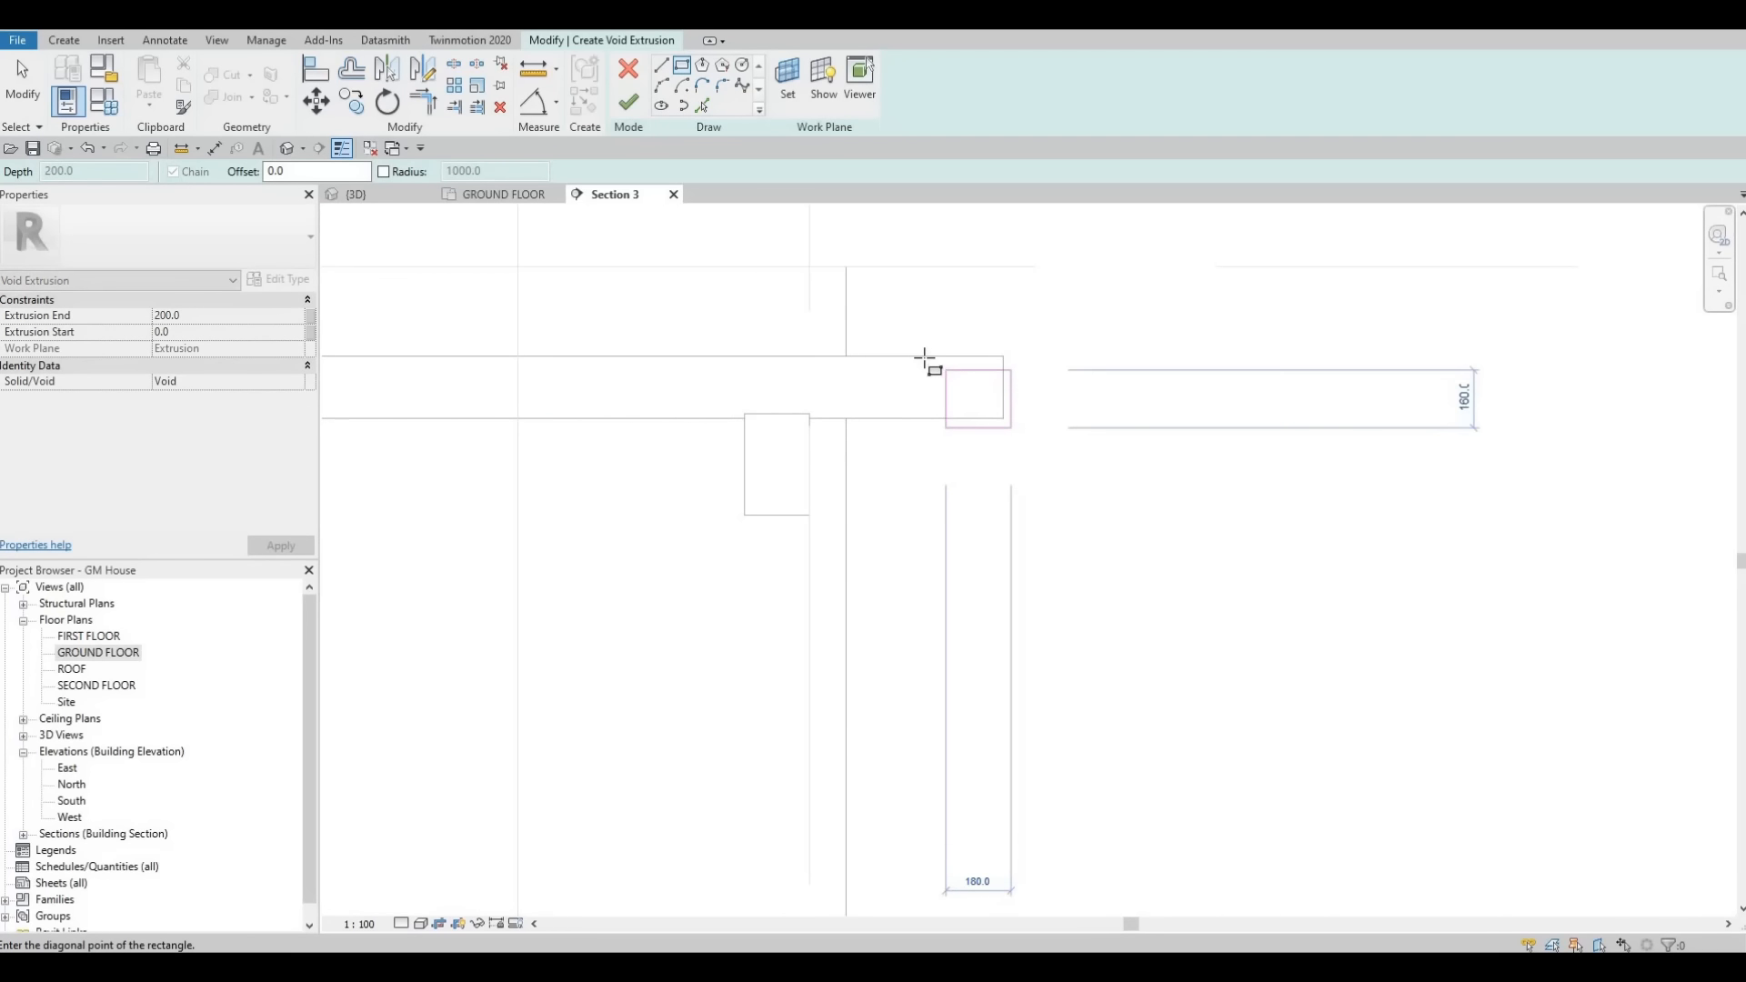
click(926, 353)
key(Escape)
key(Escape)
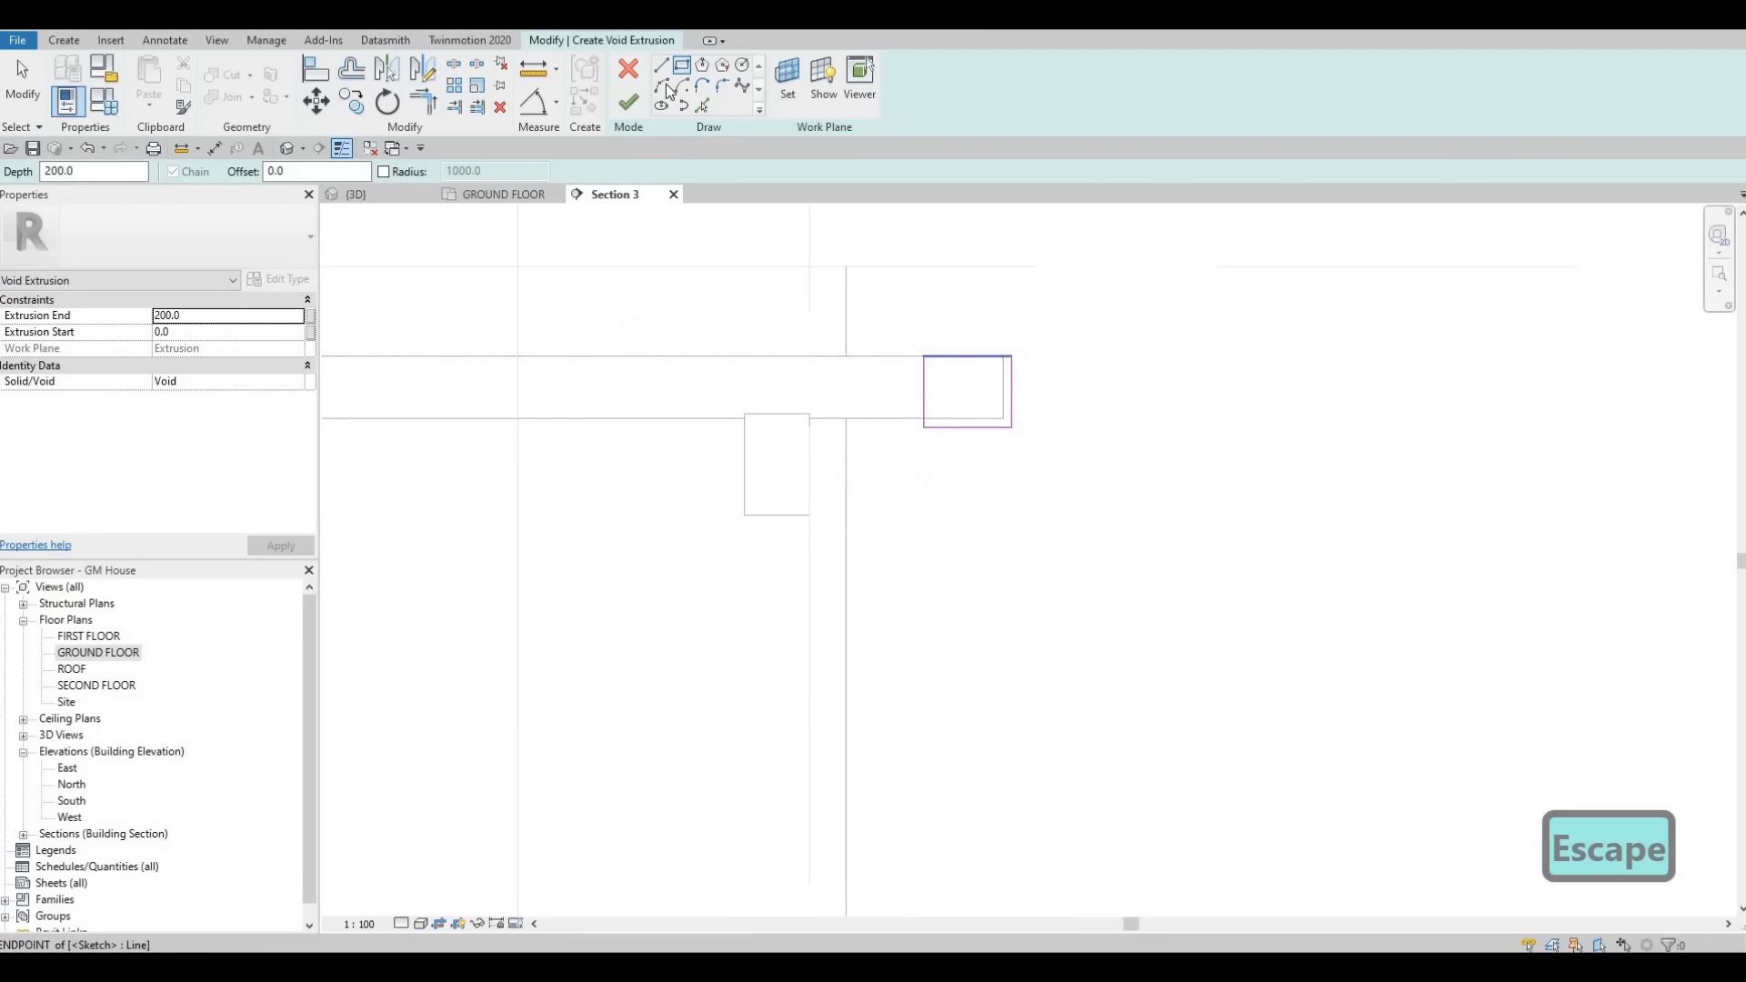
- Sketch a chain of arcs inside the rectangle from its top corner down to its lower edge, forming a curved profile
scroll(1001, 359, up, 1)
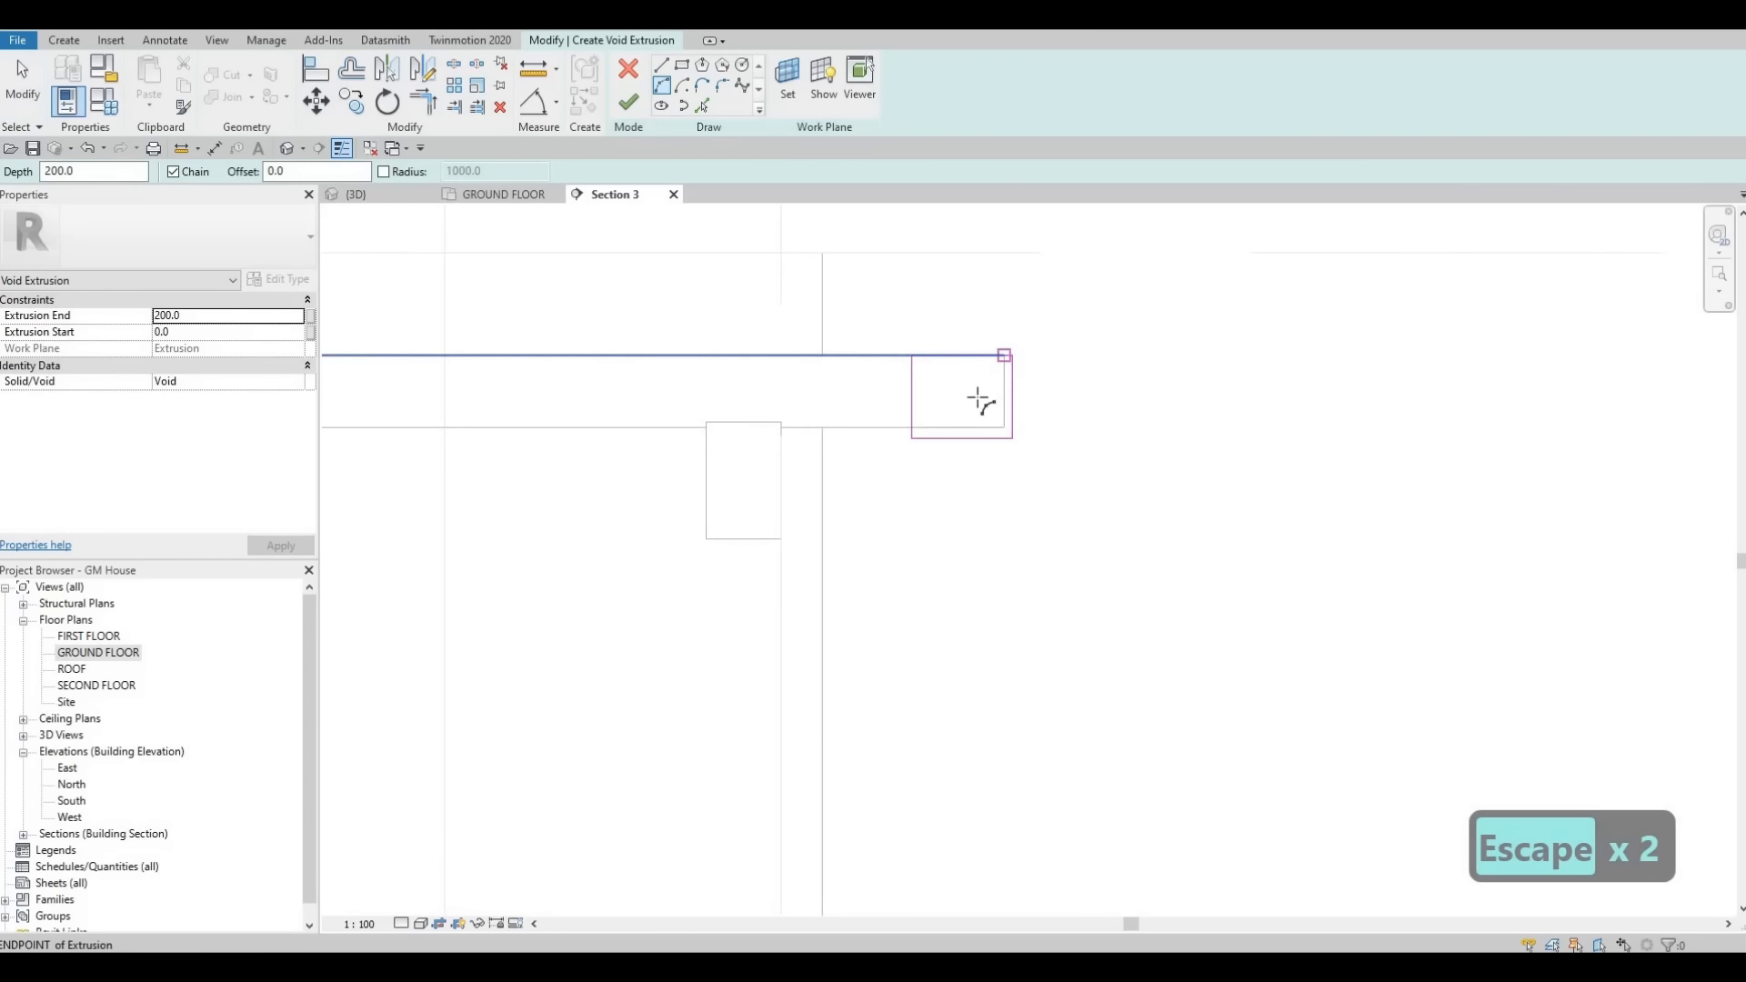
click(1004, 356)
click(947, 390)
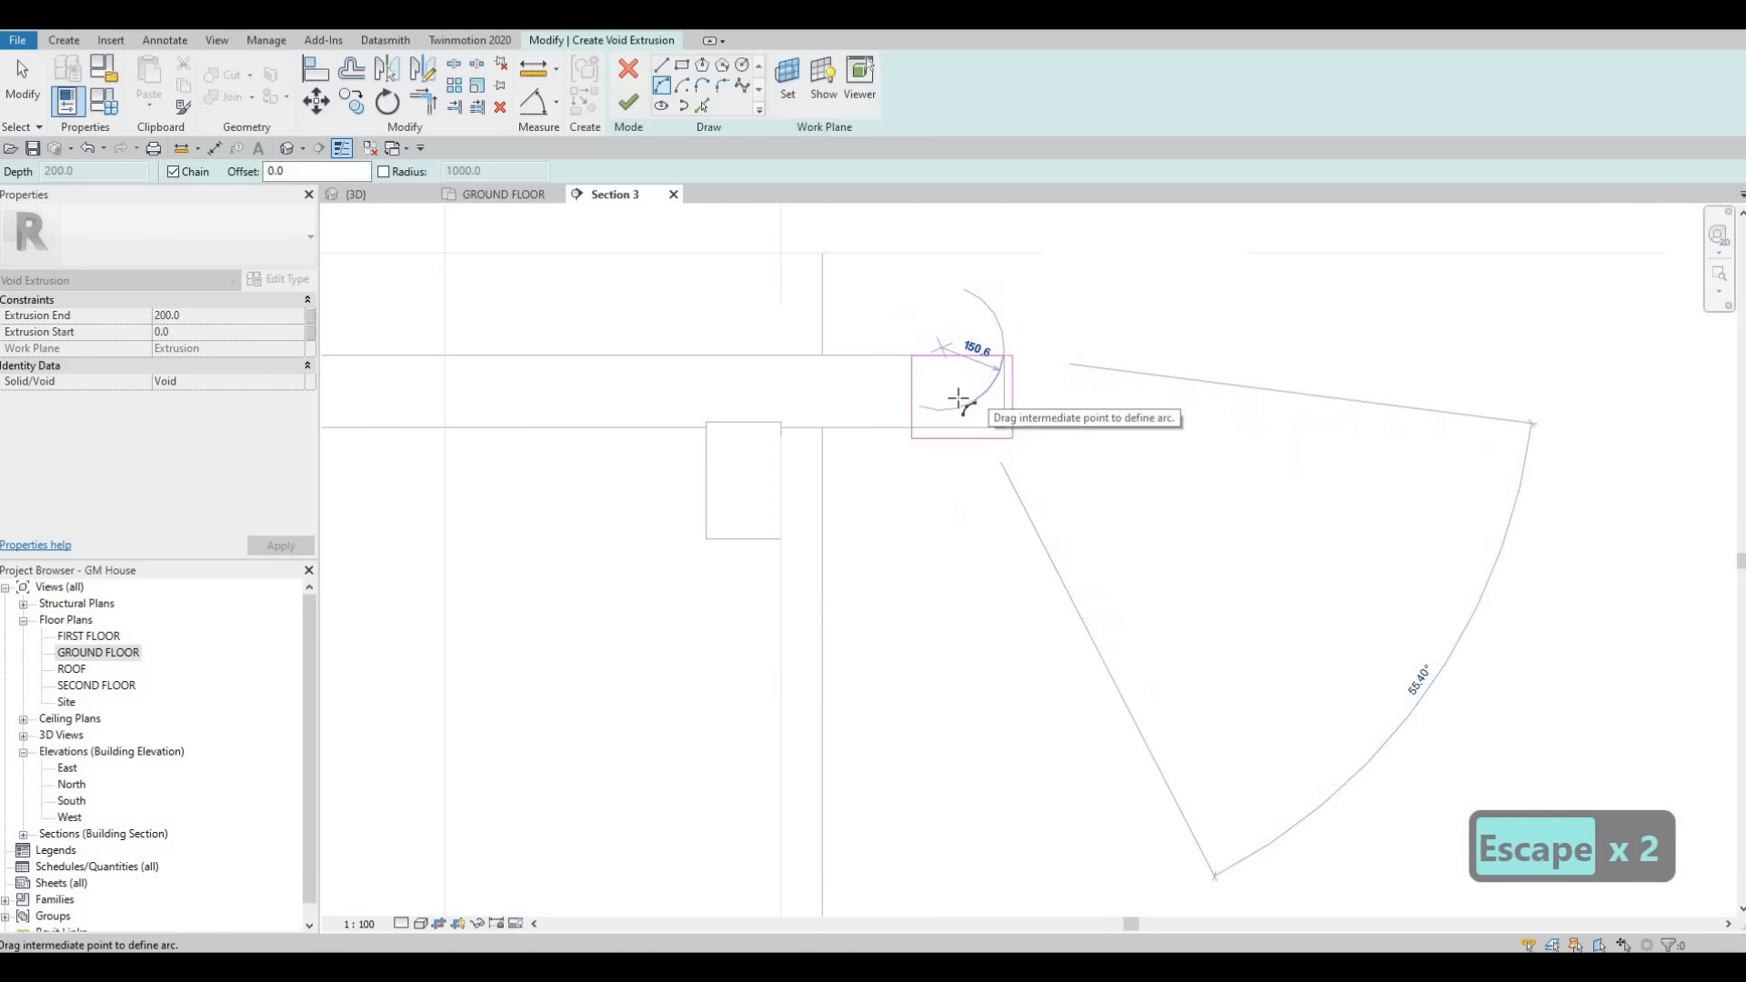
scroll(958, 403, up, 2)
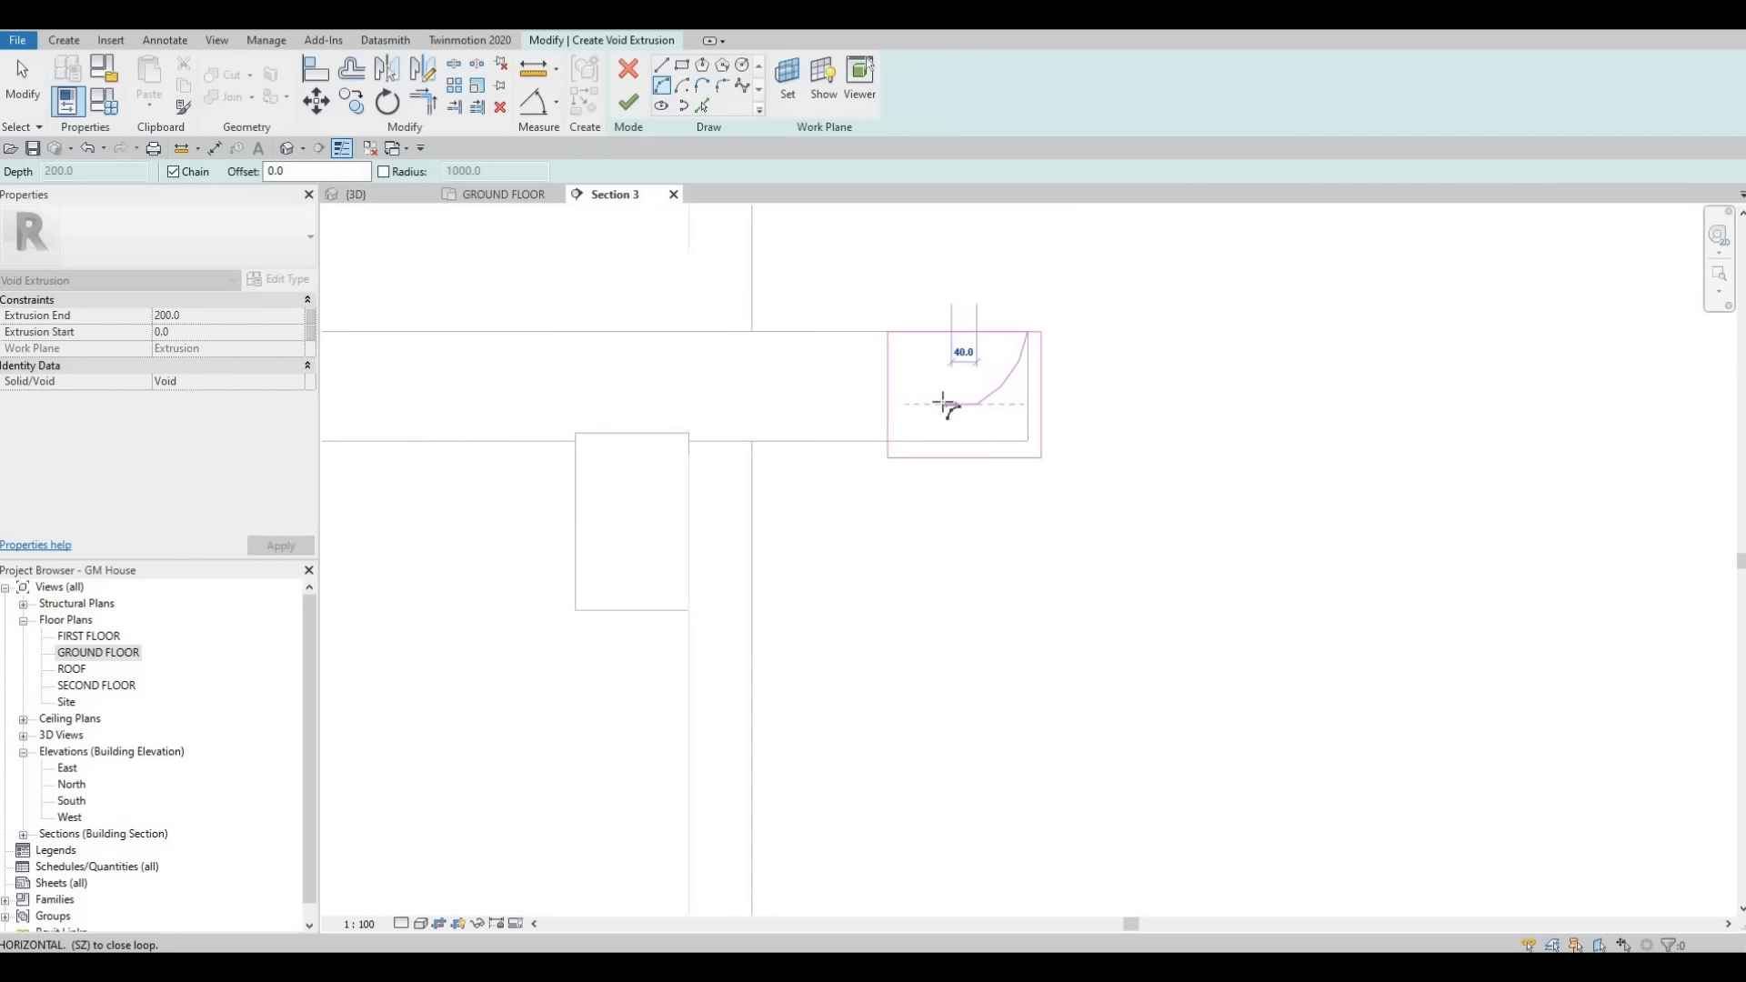
scroll(947, 403, up, 2)
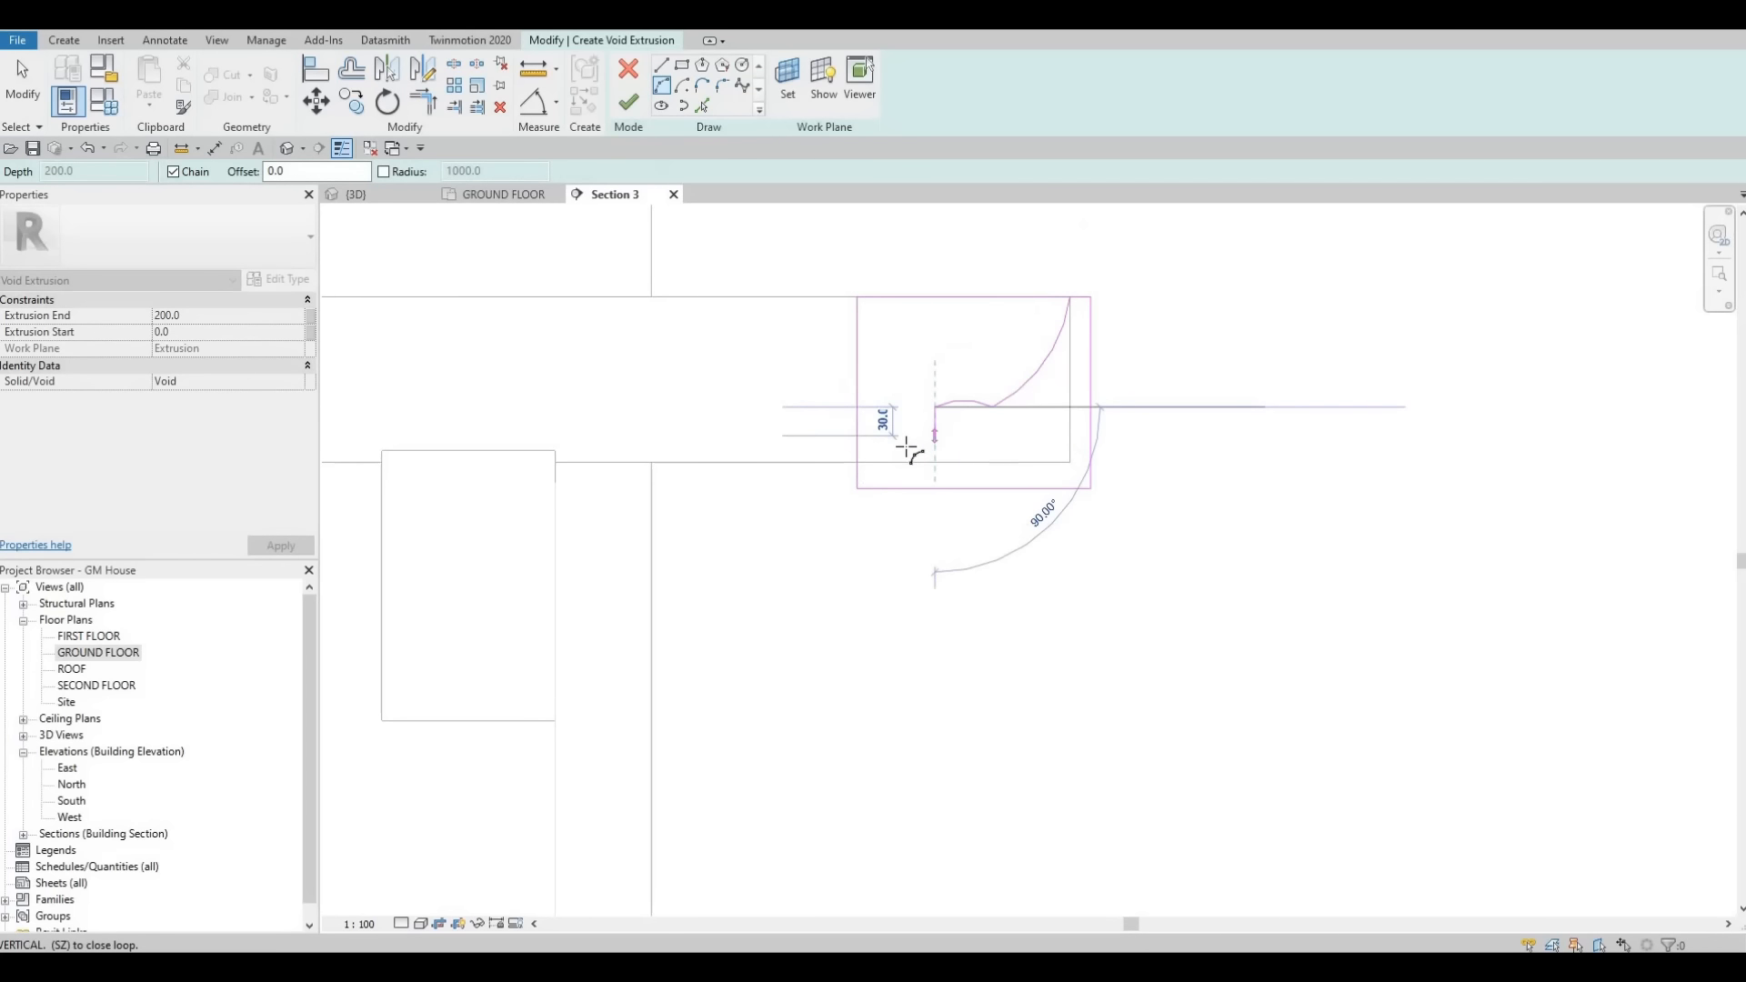
click(921, 439)
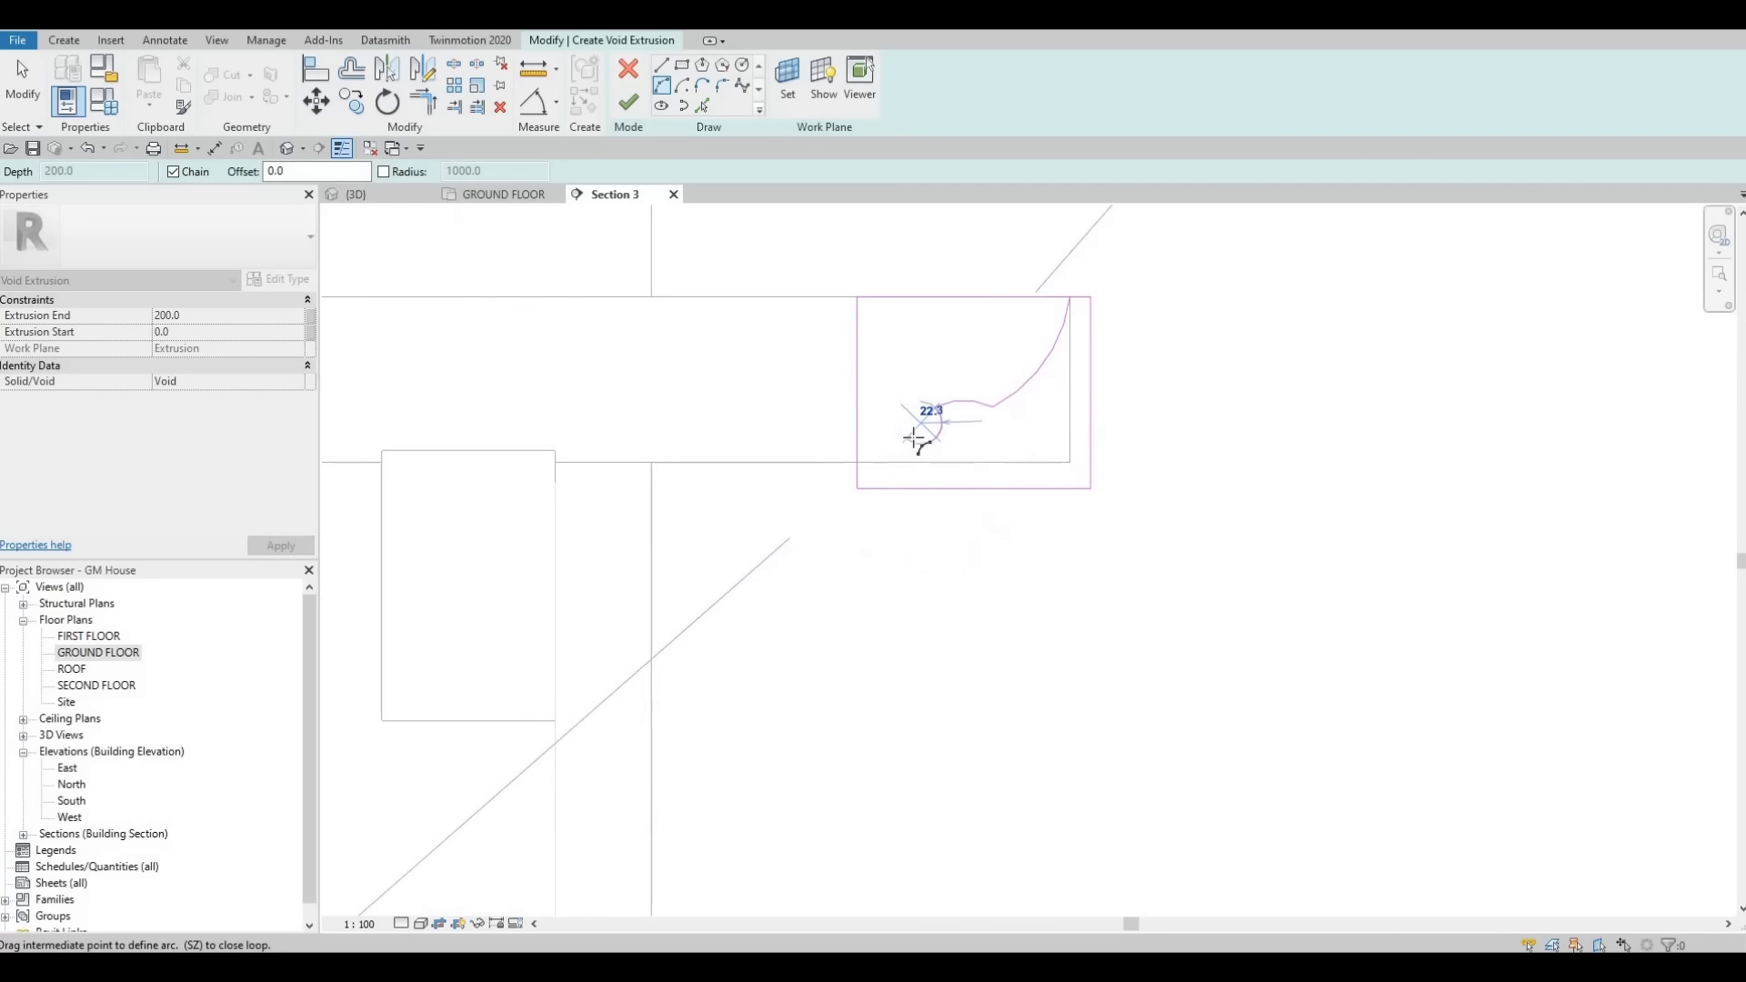
scroll(920, 437, up, 3)
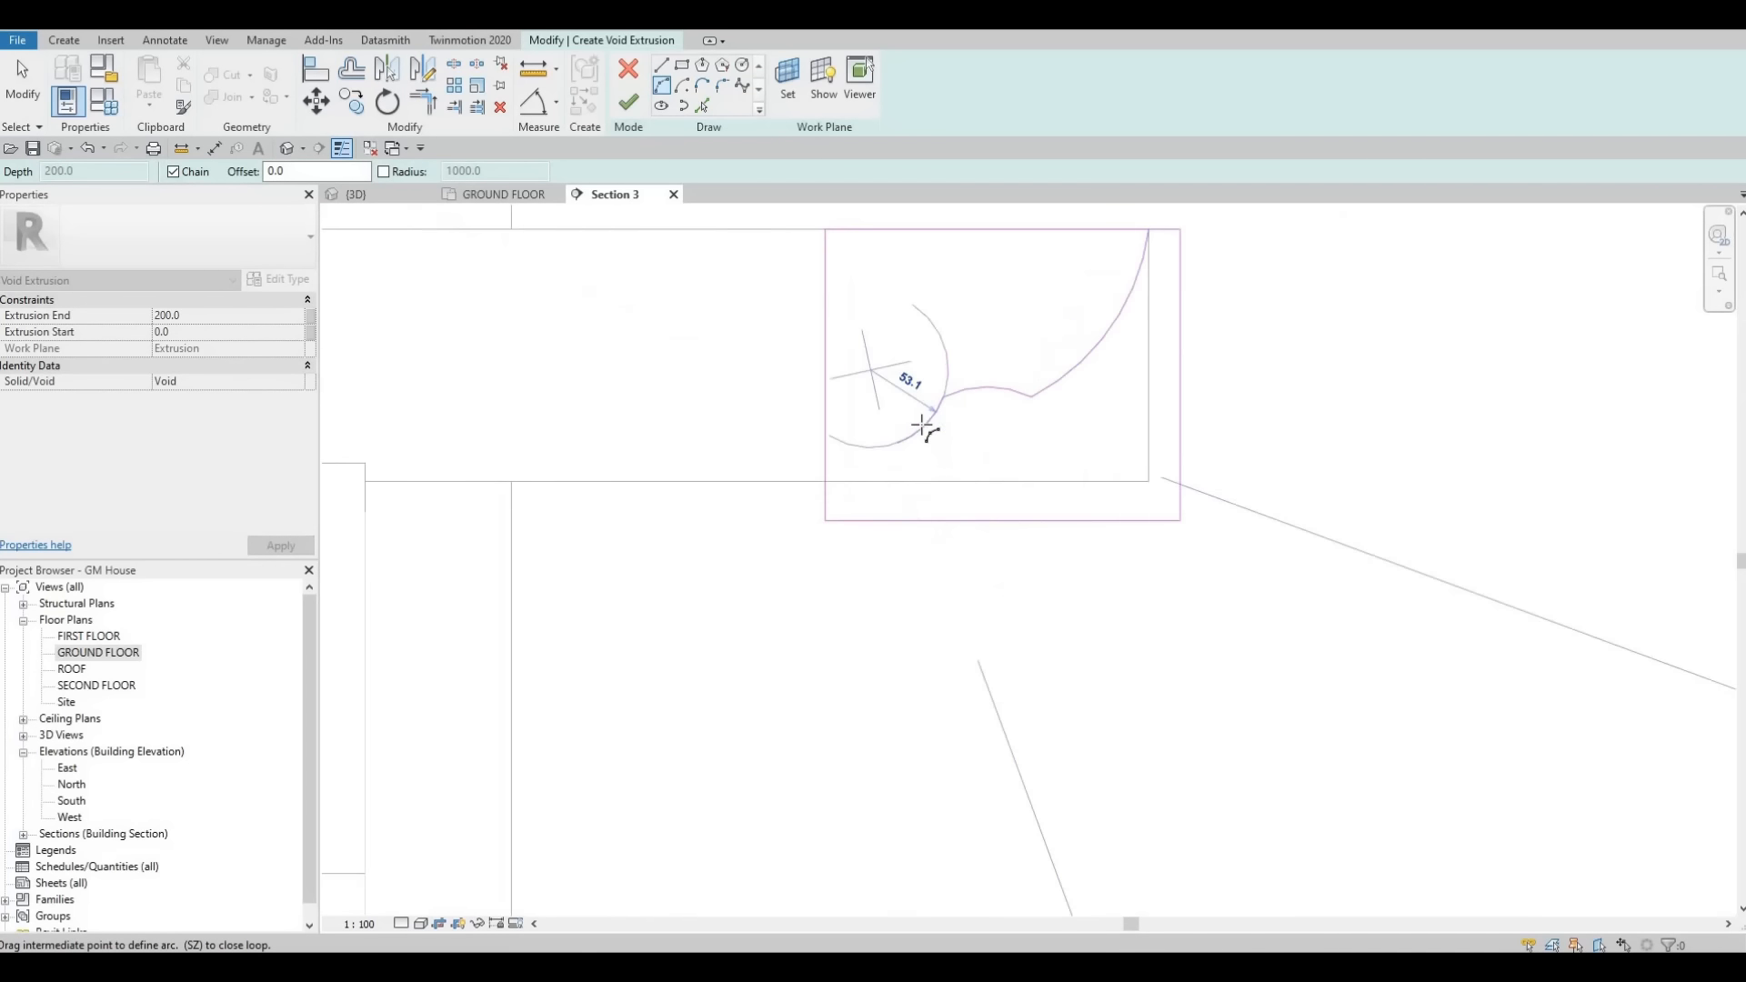
click(890, 459)
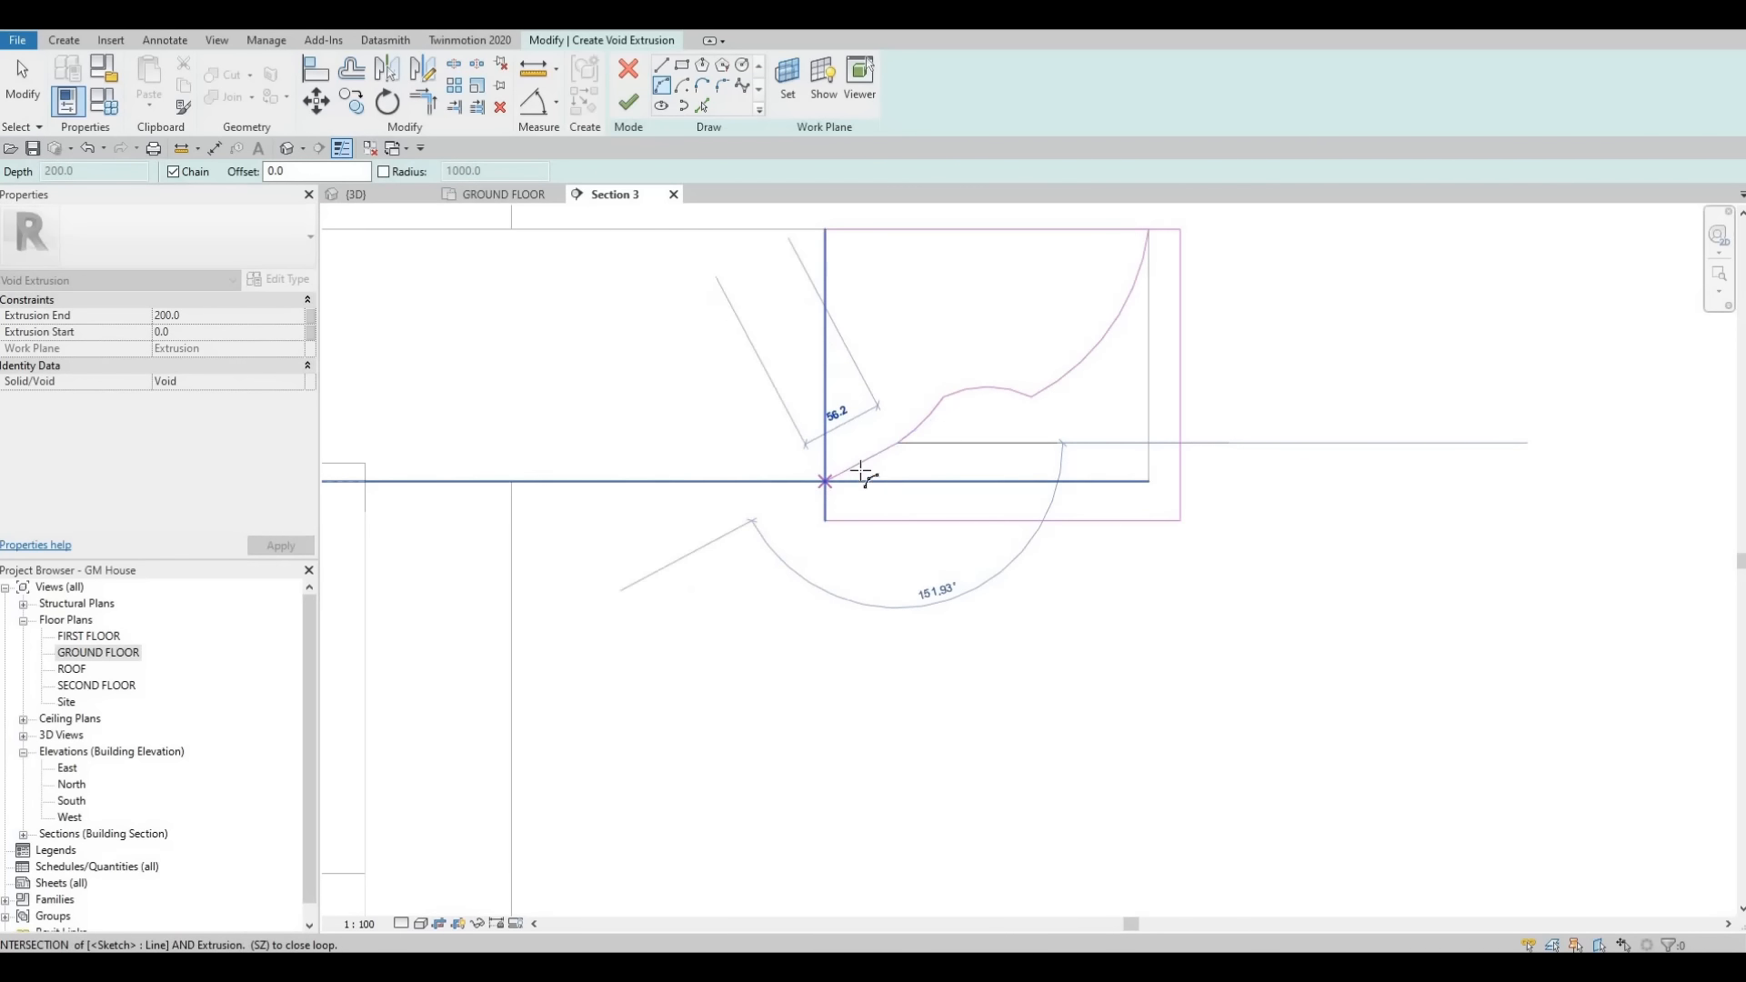
click(864, 478)
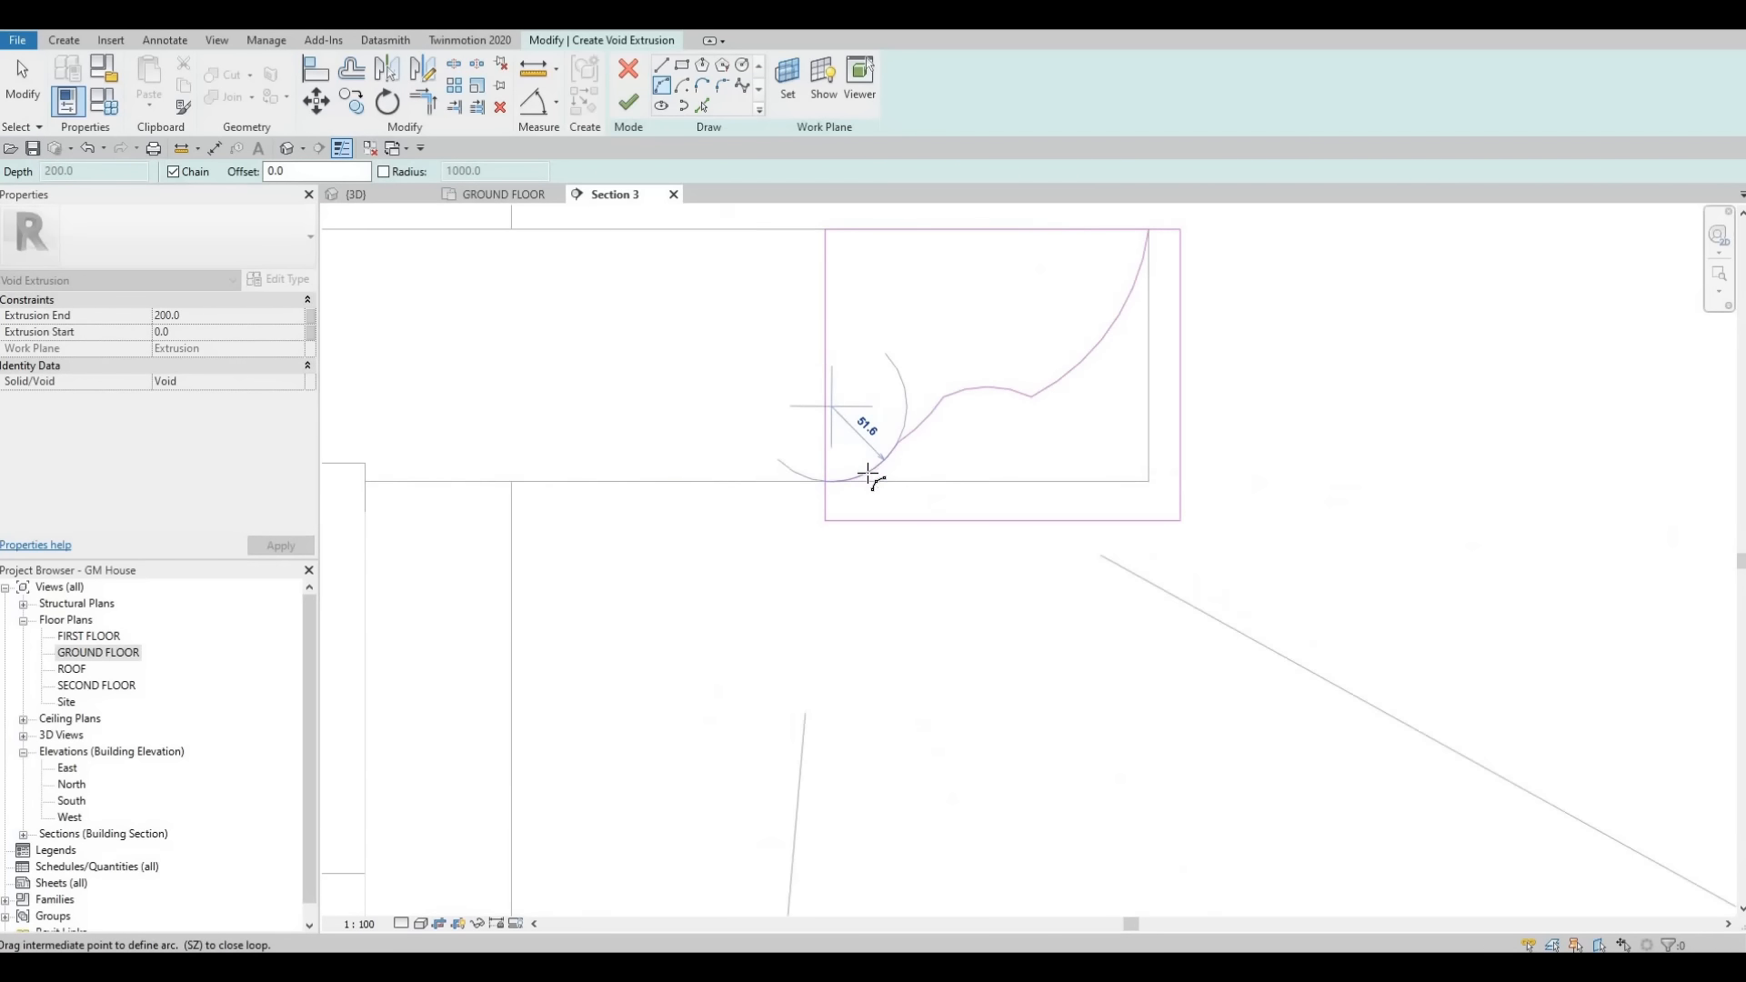
key(Escape)
scroll(879, 405, down, 1)
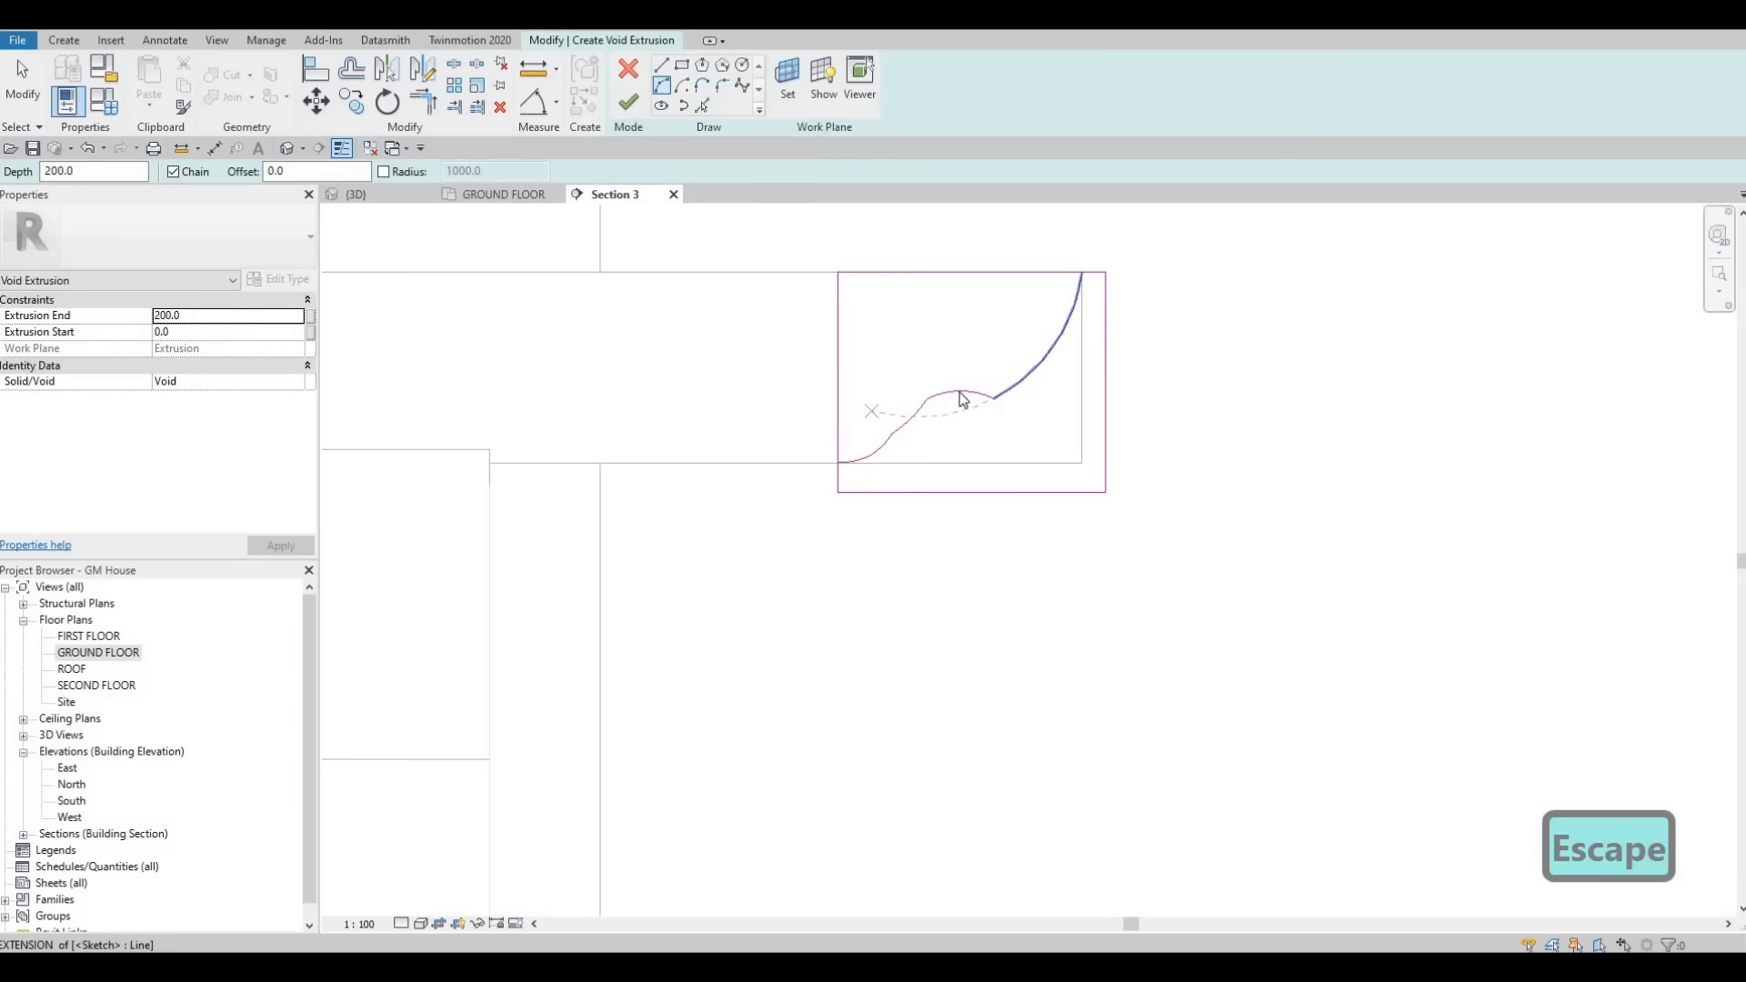
scroll(961, 393, up, 1)
- Drag the middle arc's endpoint to smooth the curved void profile
key(Escape)
key(Escape)
click(961, 393)
mouse_move(960, 391)
mouse_down()
mouse_move(967, 370)
mouse_move(936, 401)
mouse_up()
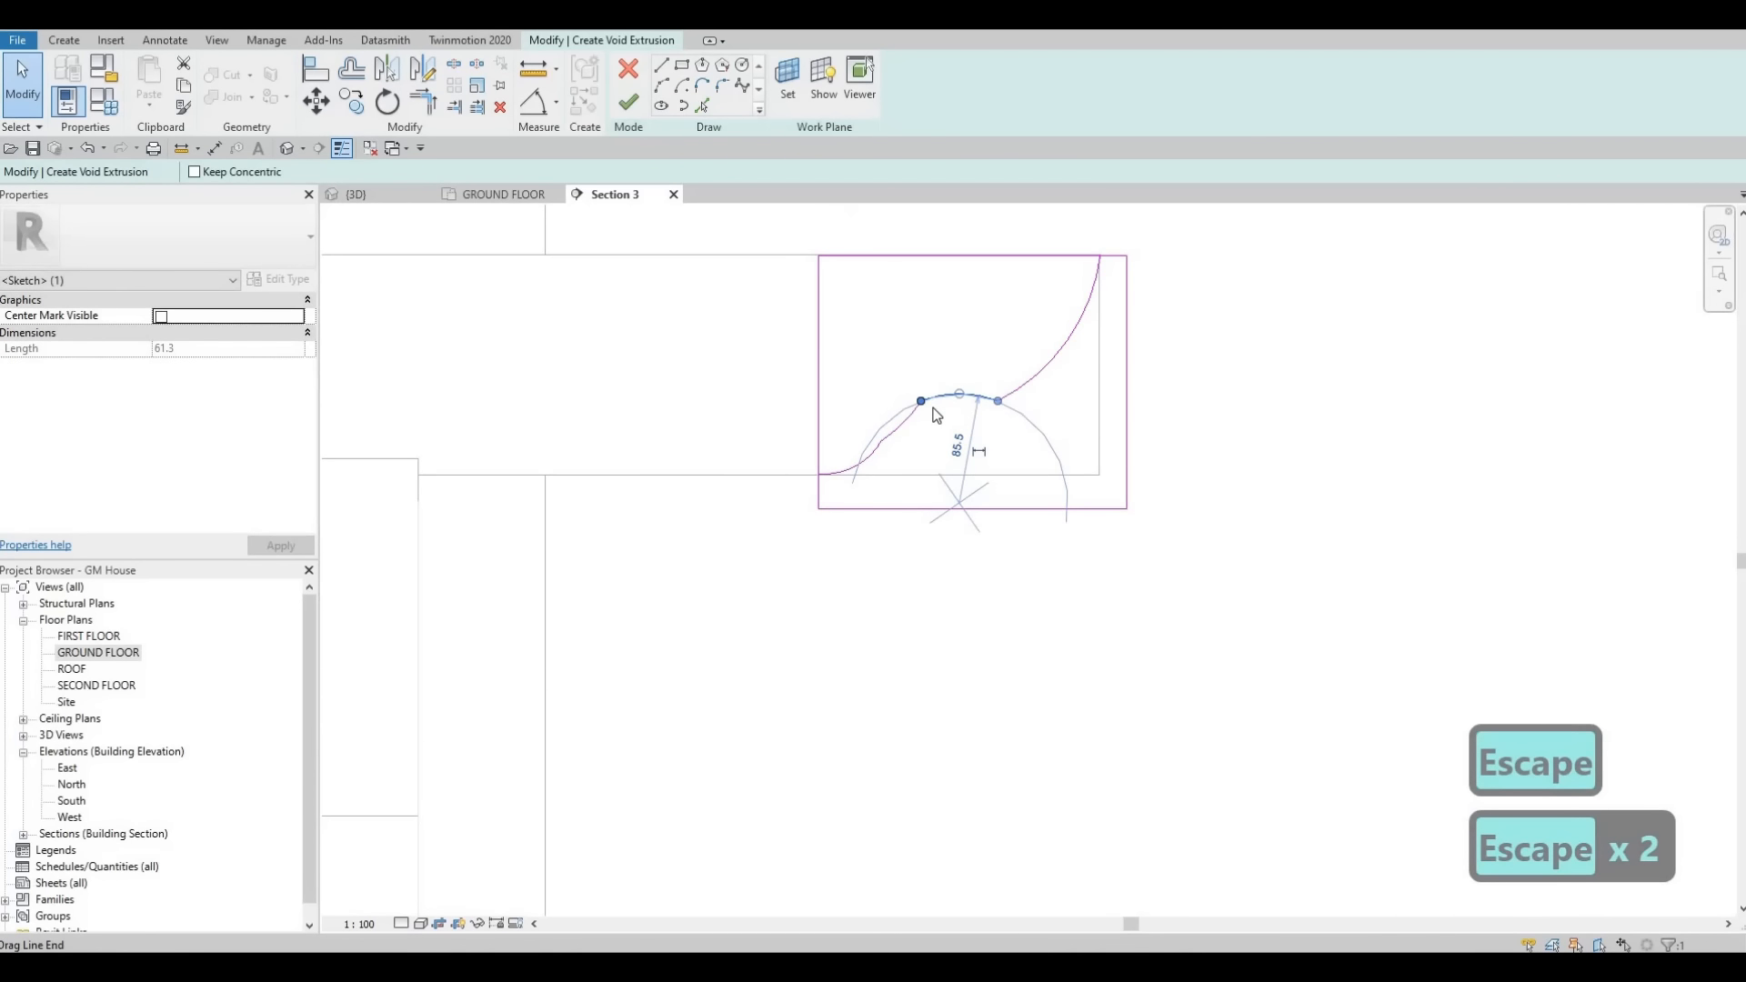
key(Escape)
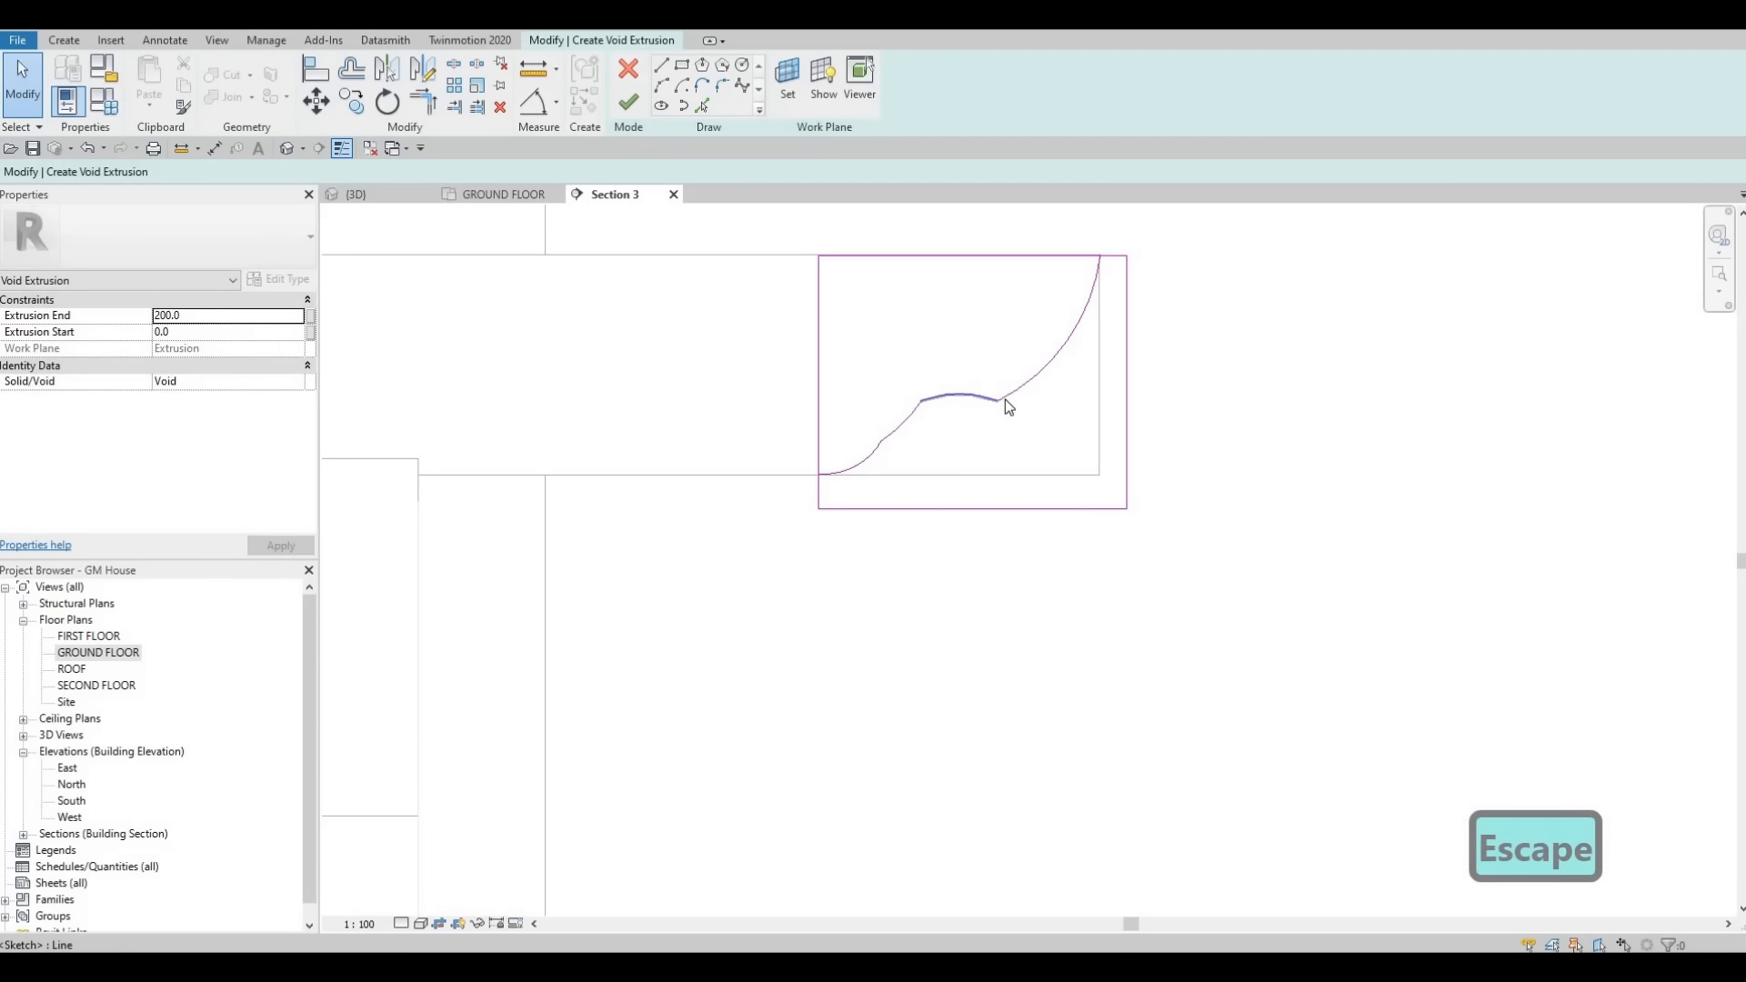
- Delete the middle arc of the void profile and bridge the gap between the remaining arcs with short lines
click(1006, 400)
key(Delete)
mouse_move(1004, 400)
mouse_down()
mouse_move(962, 413)
mouse_move(988, 398)
mouse_up()
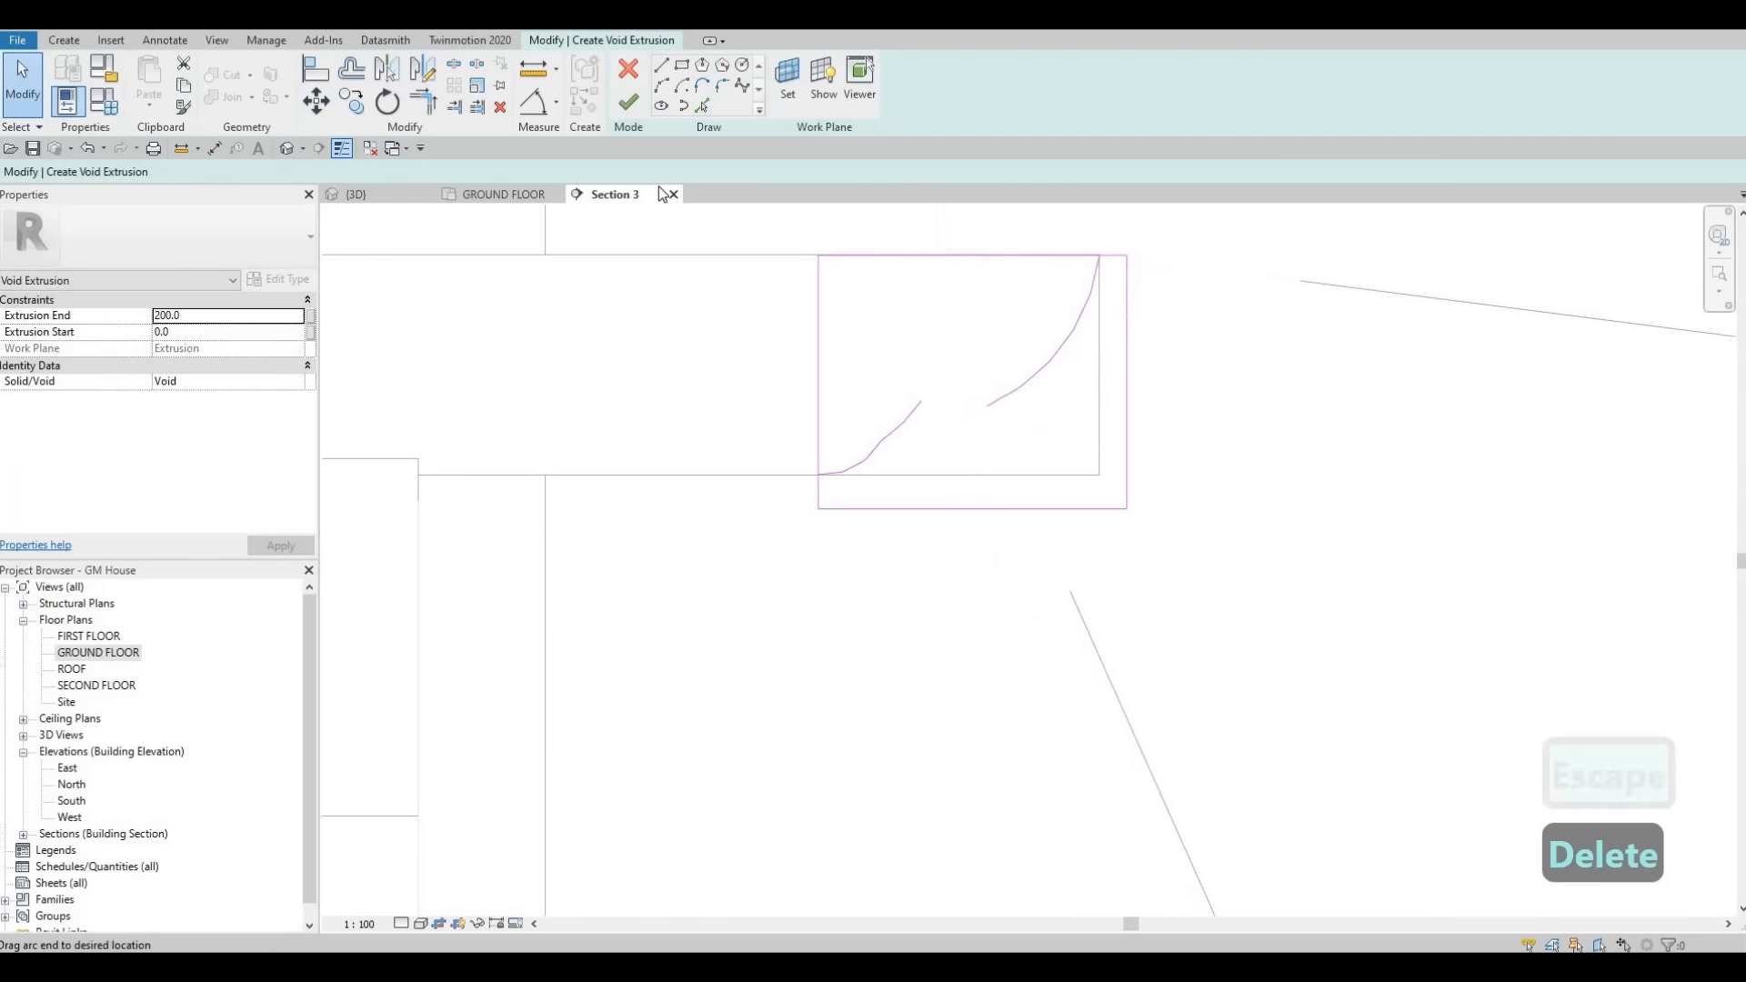
click(661, 65)
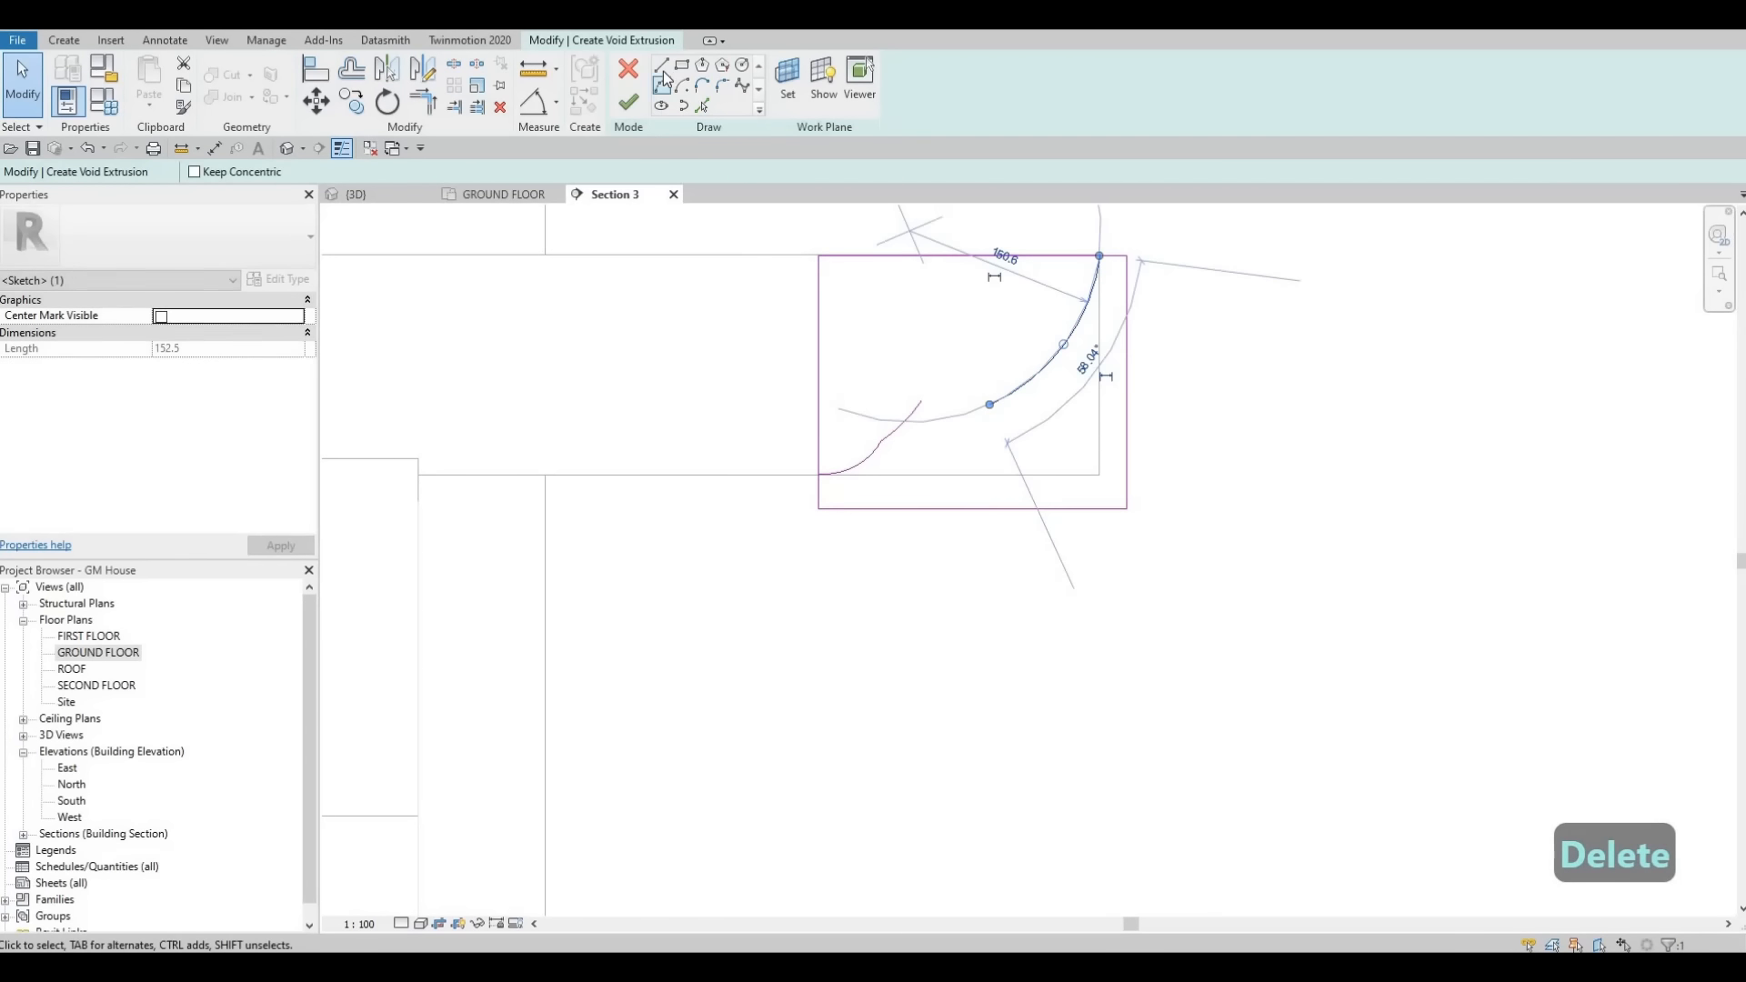
click(953, 421)
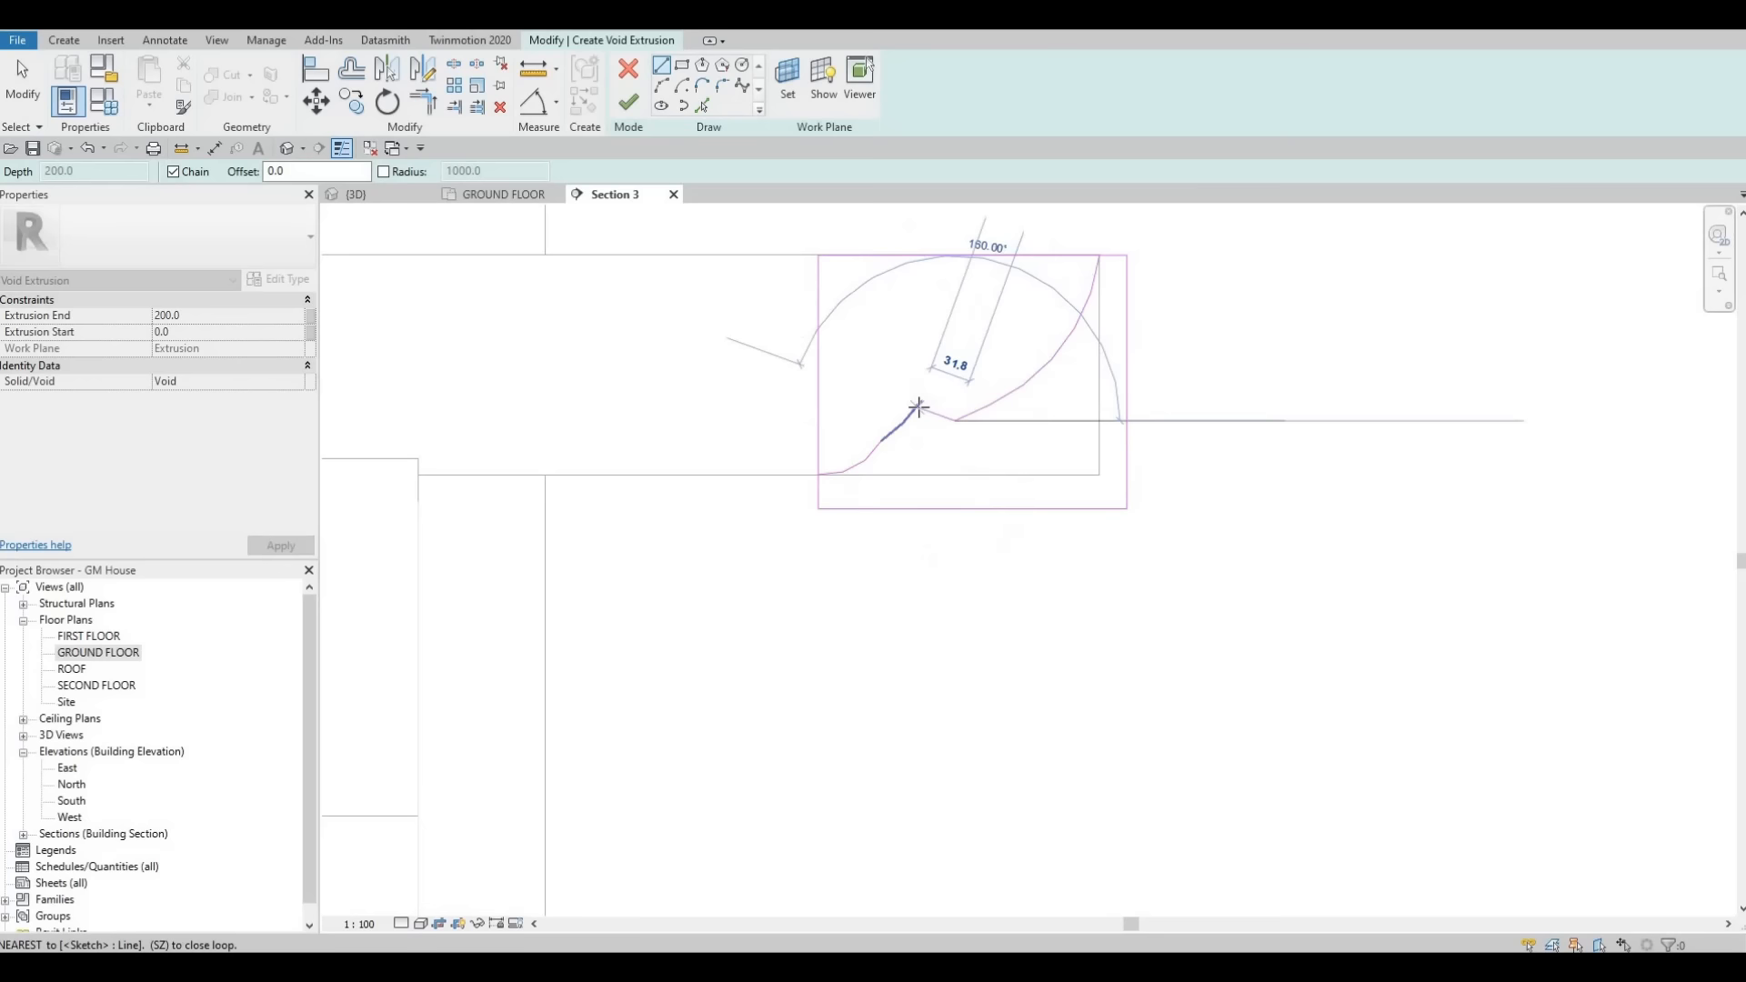
key(Escape)
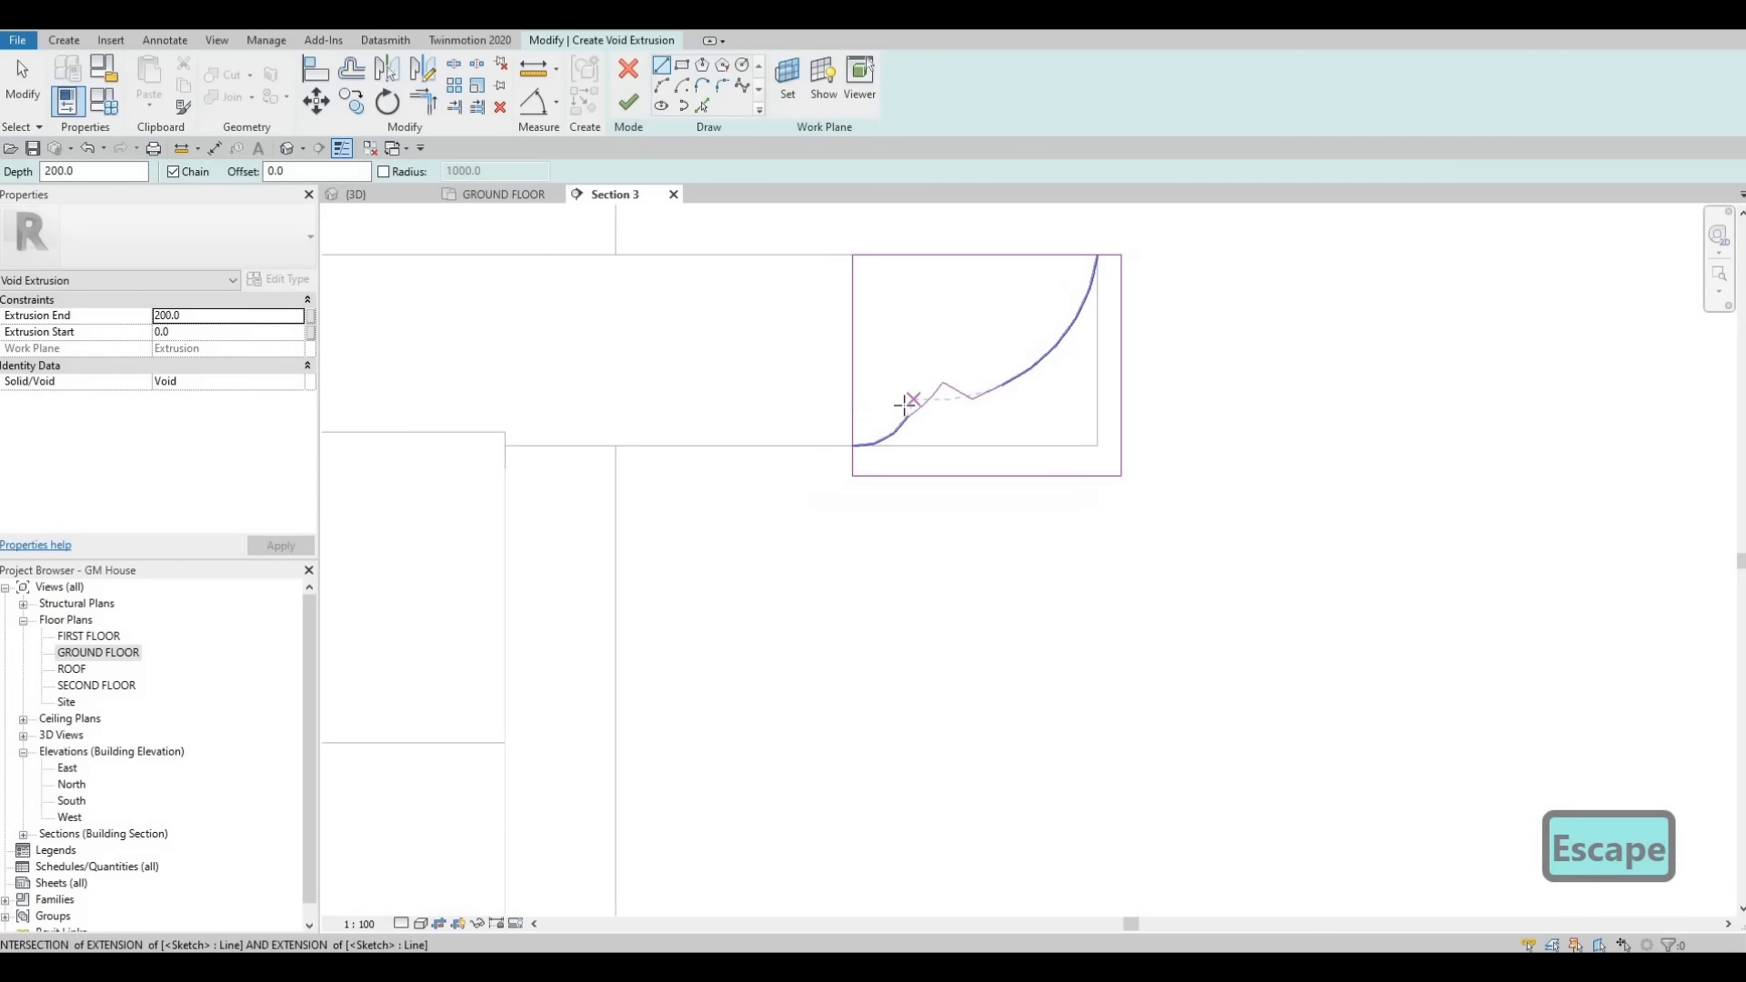
- Trim the profile lines at the upper corner to close the loop, then finish the void extrusion sketch
scroll(905, 405, down, 3)
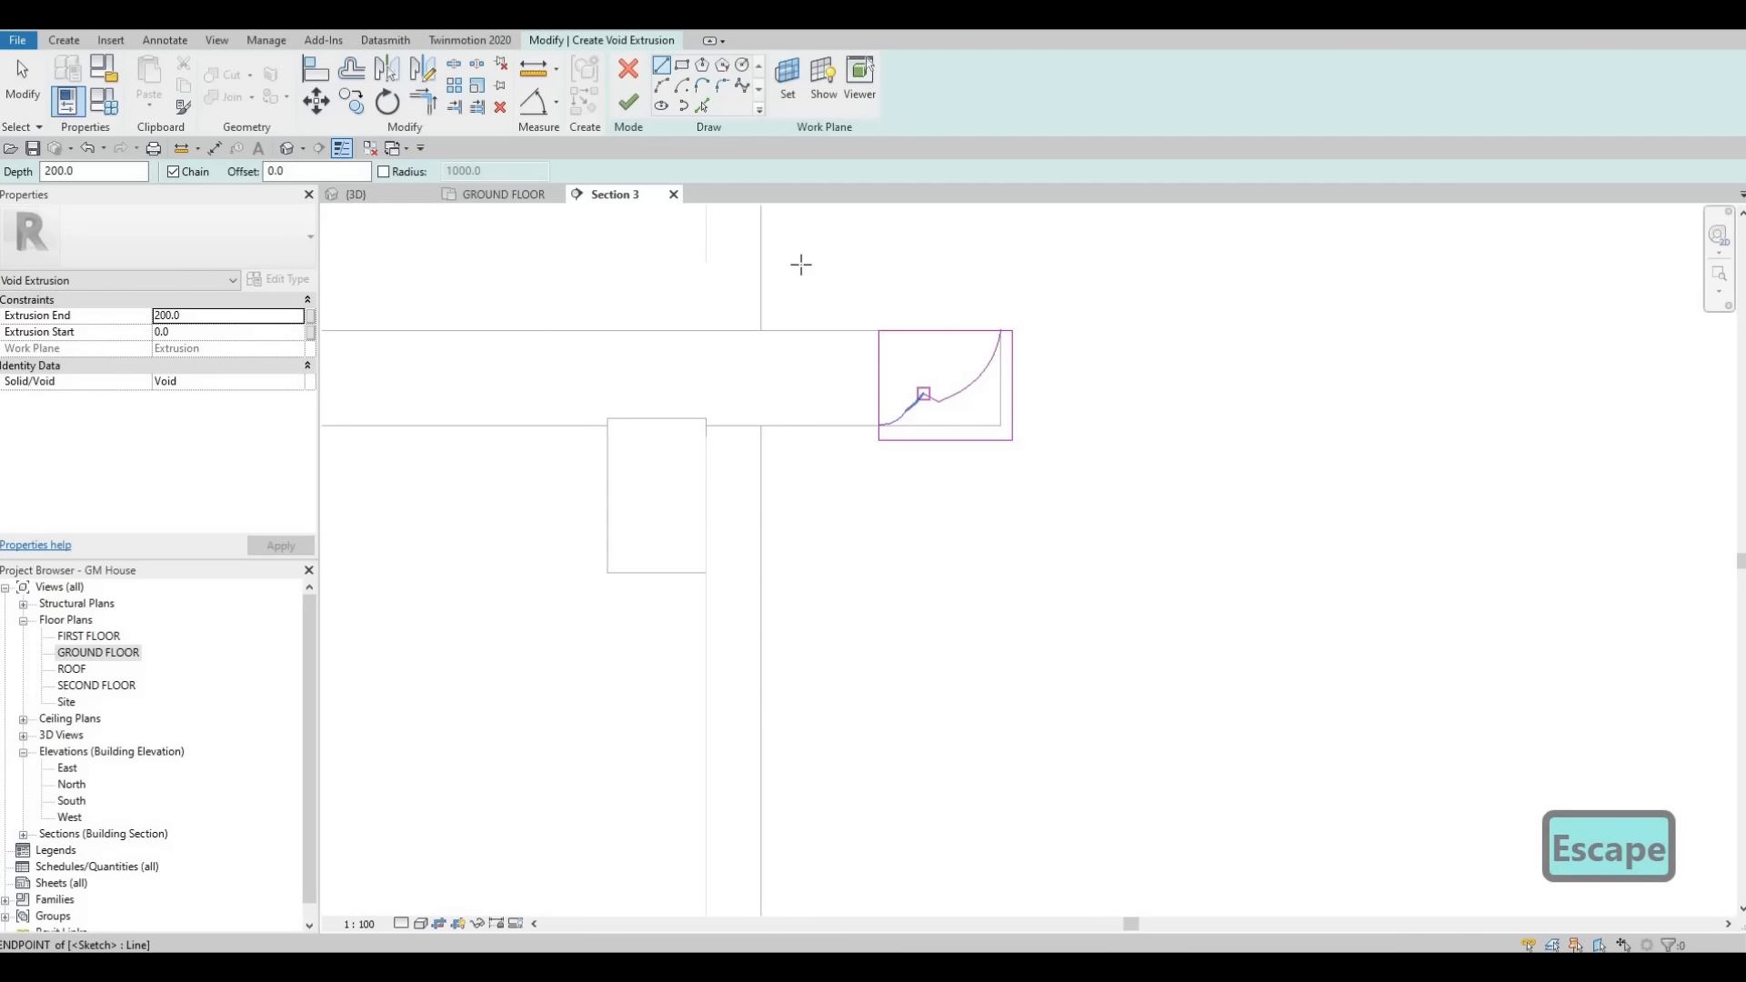
key(t)
key(r)
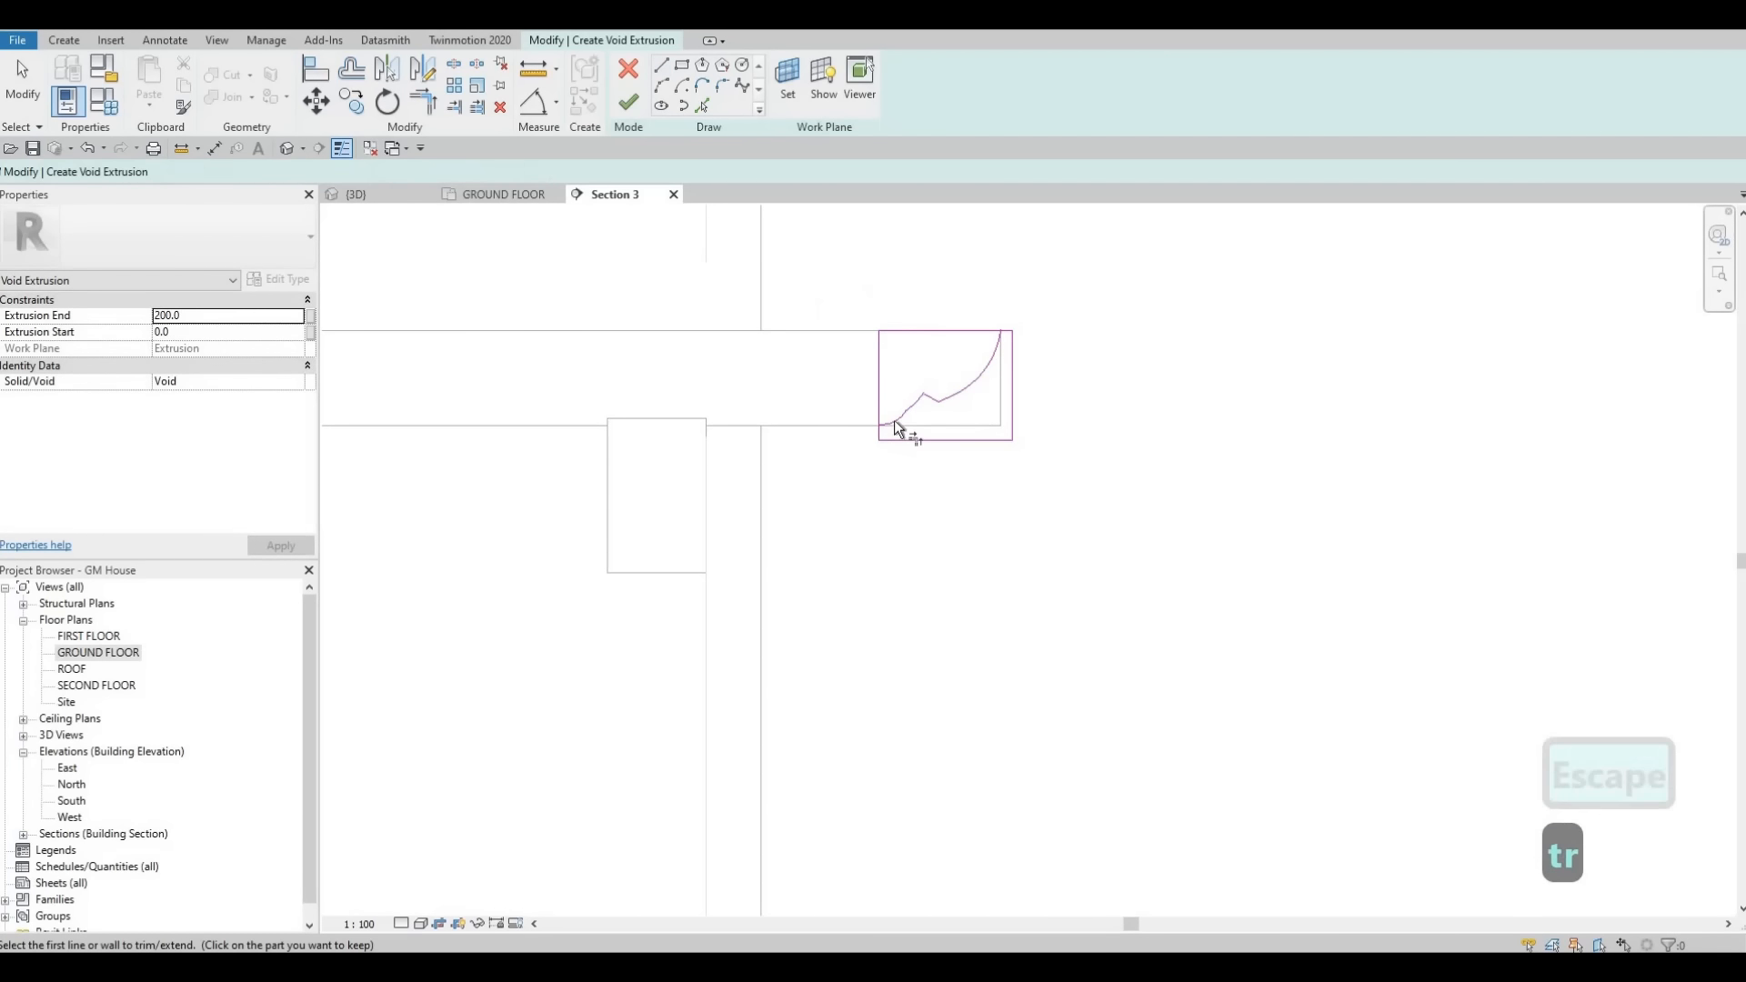
scroll(880, 431, up, 1)
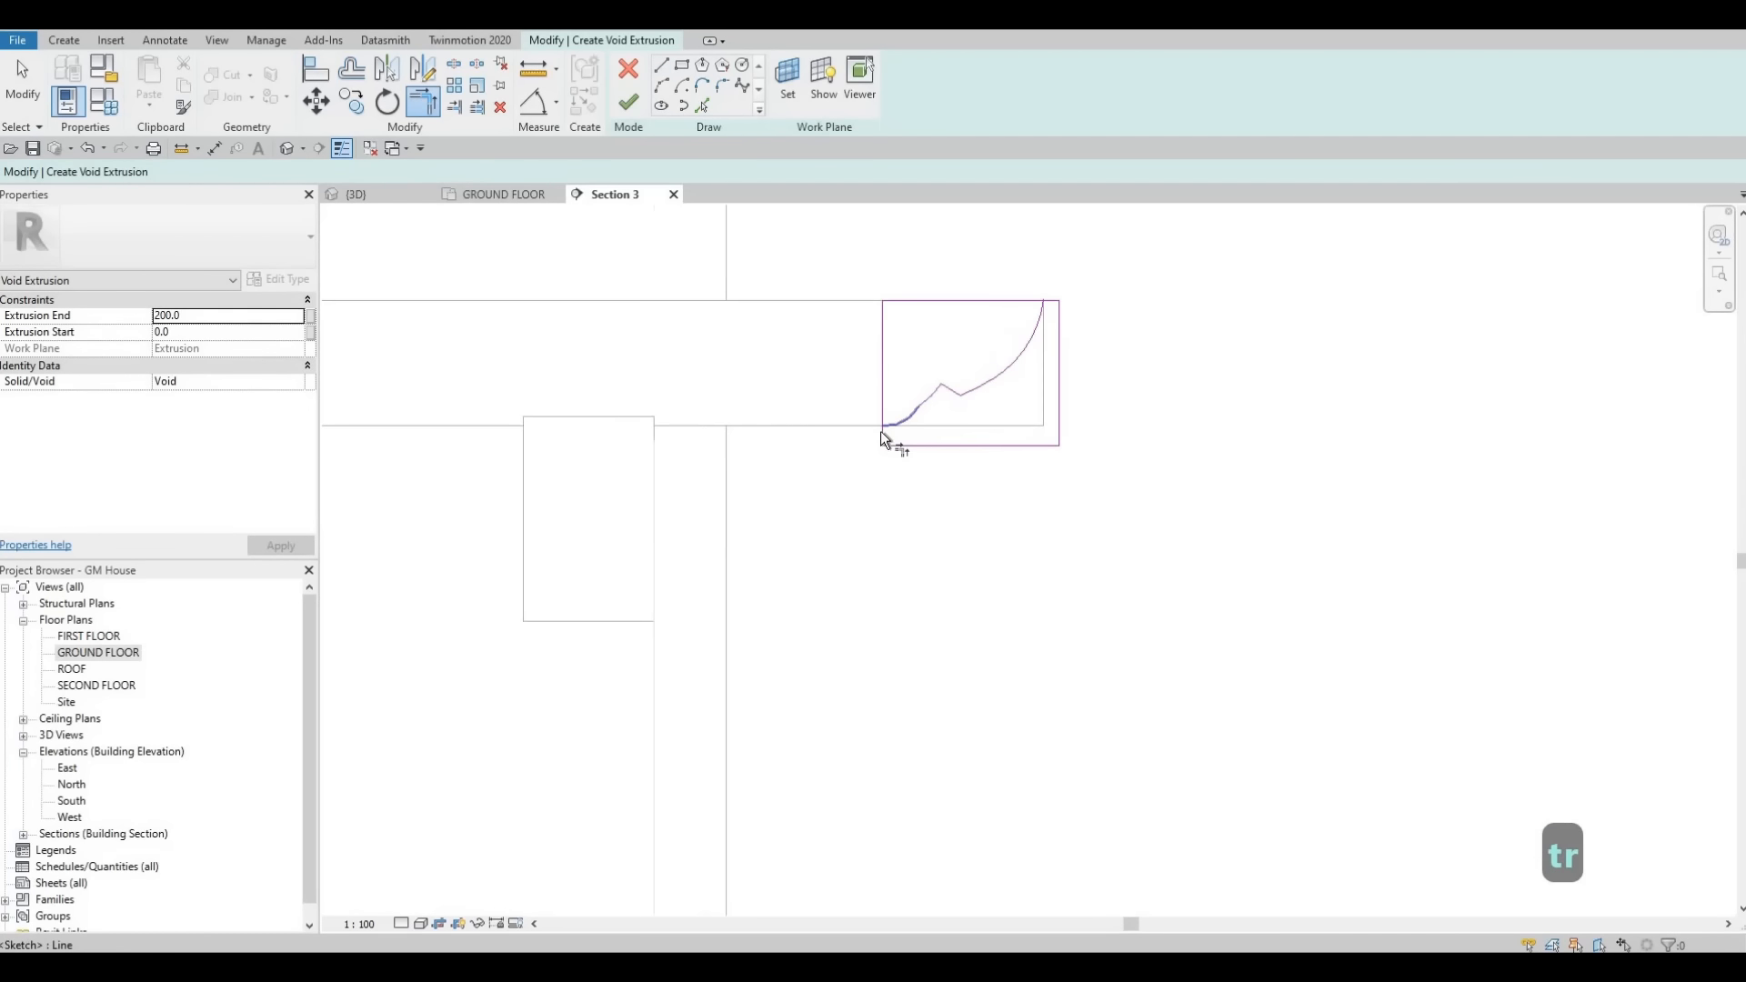
click(1052, 302)
click(1000, 359)
key(Escape)
key(Escape)
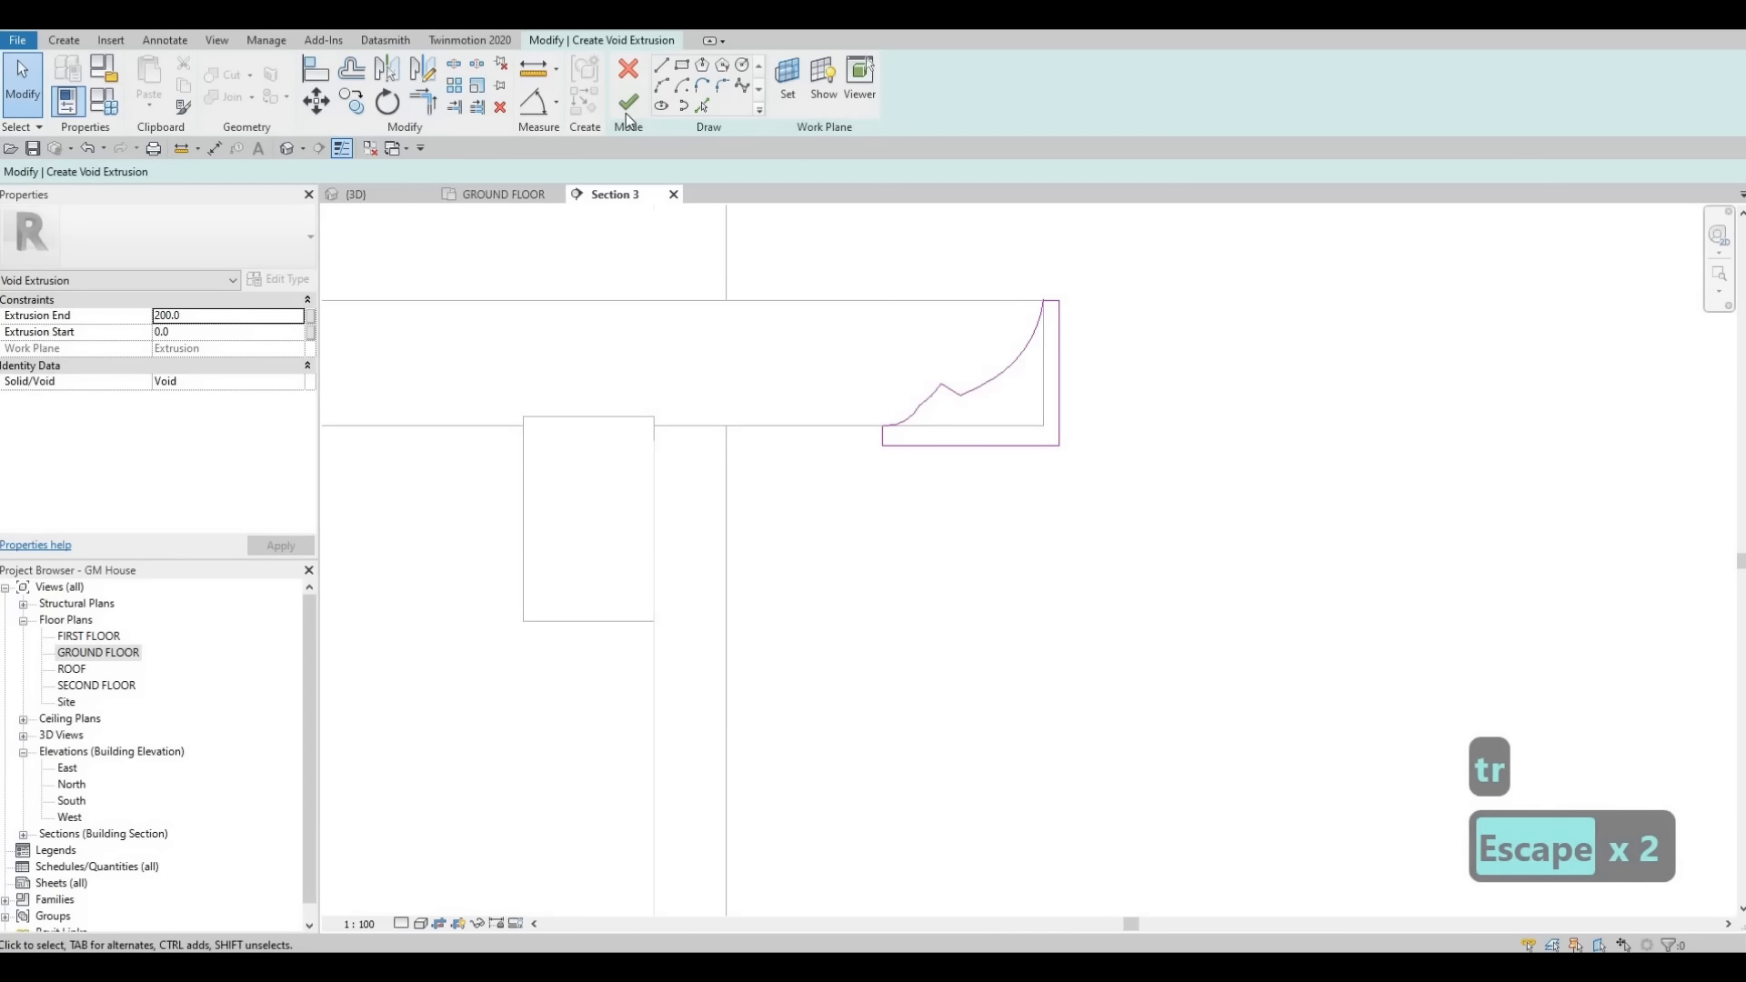
click(627, 105)
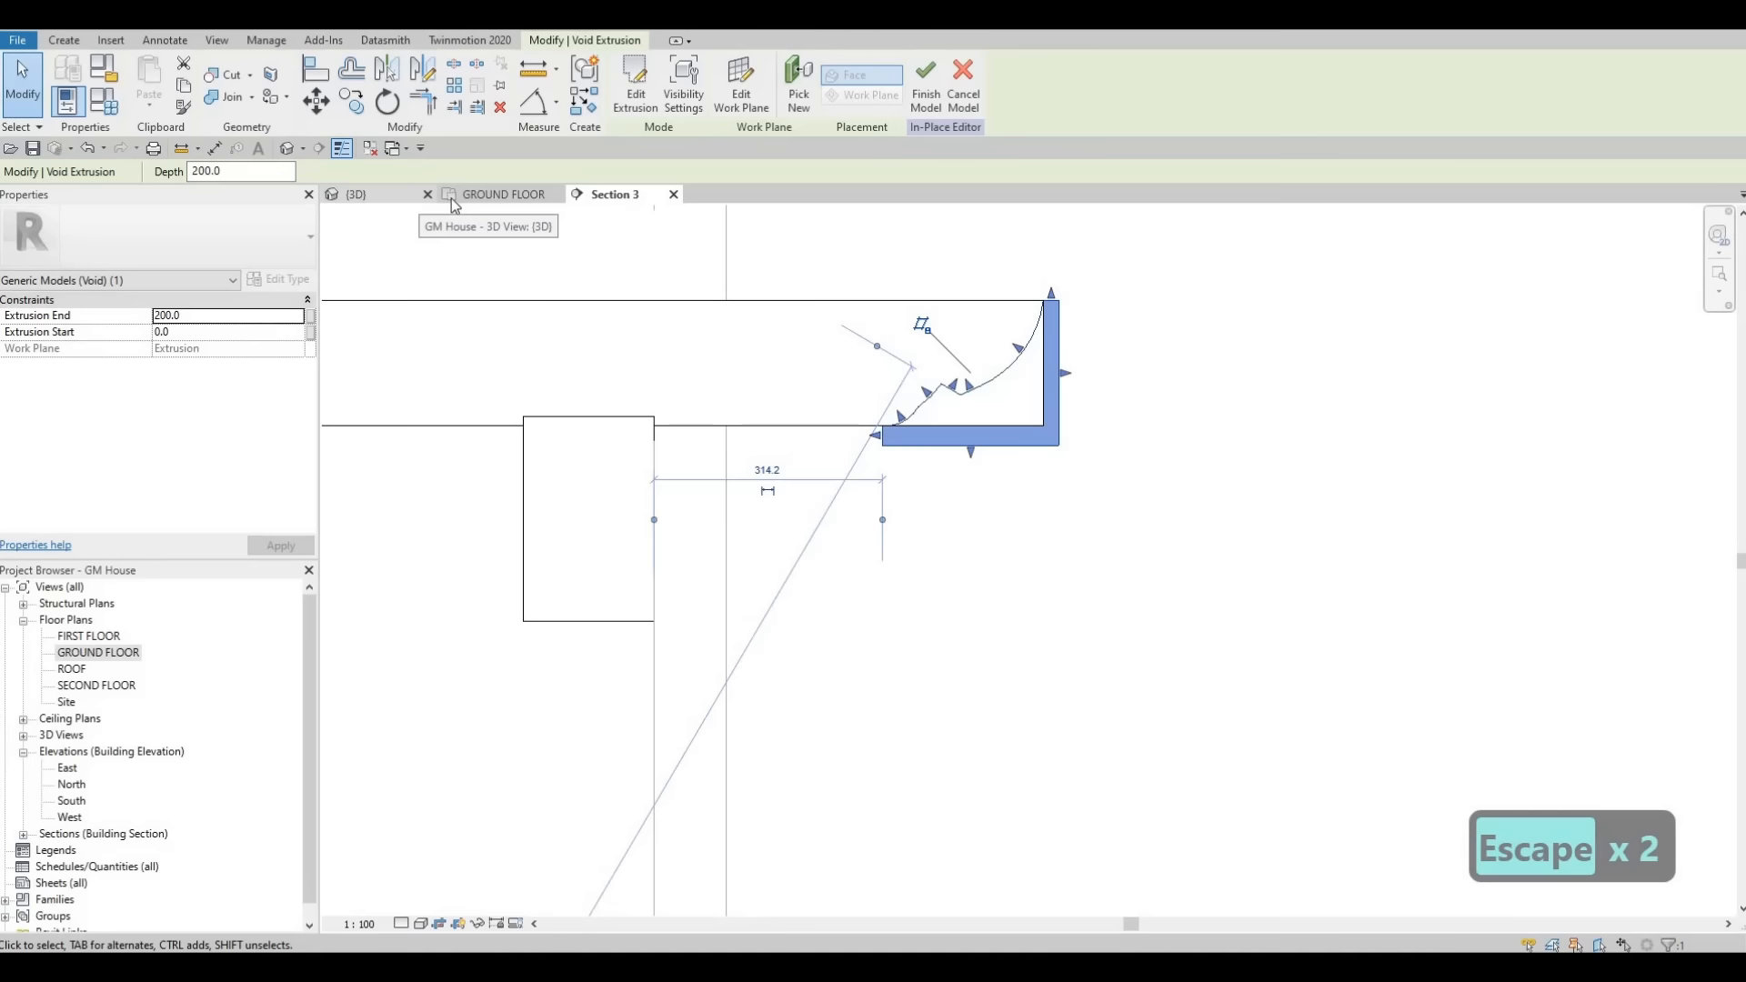
- In the 3D view, drag the void's extrusion start through the beam so the beam end is cut to the curved profile
click(387, 195)
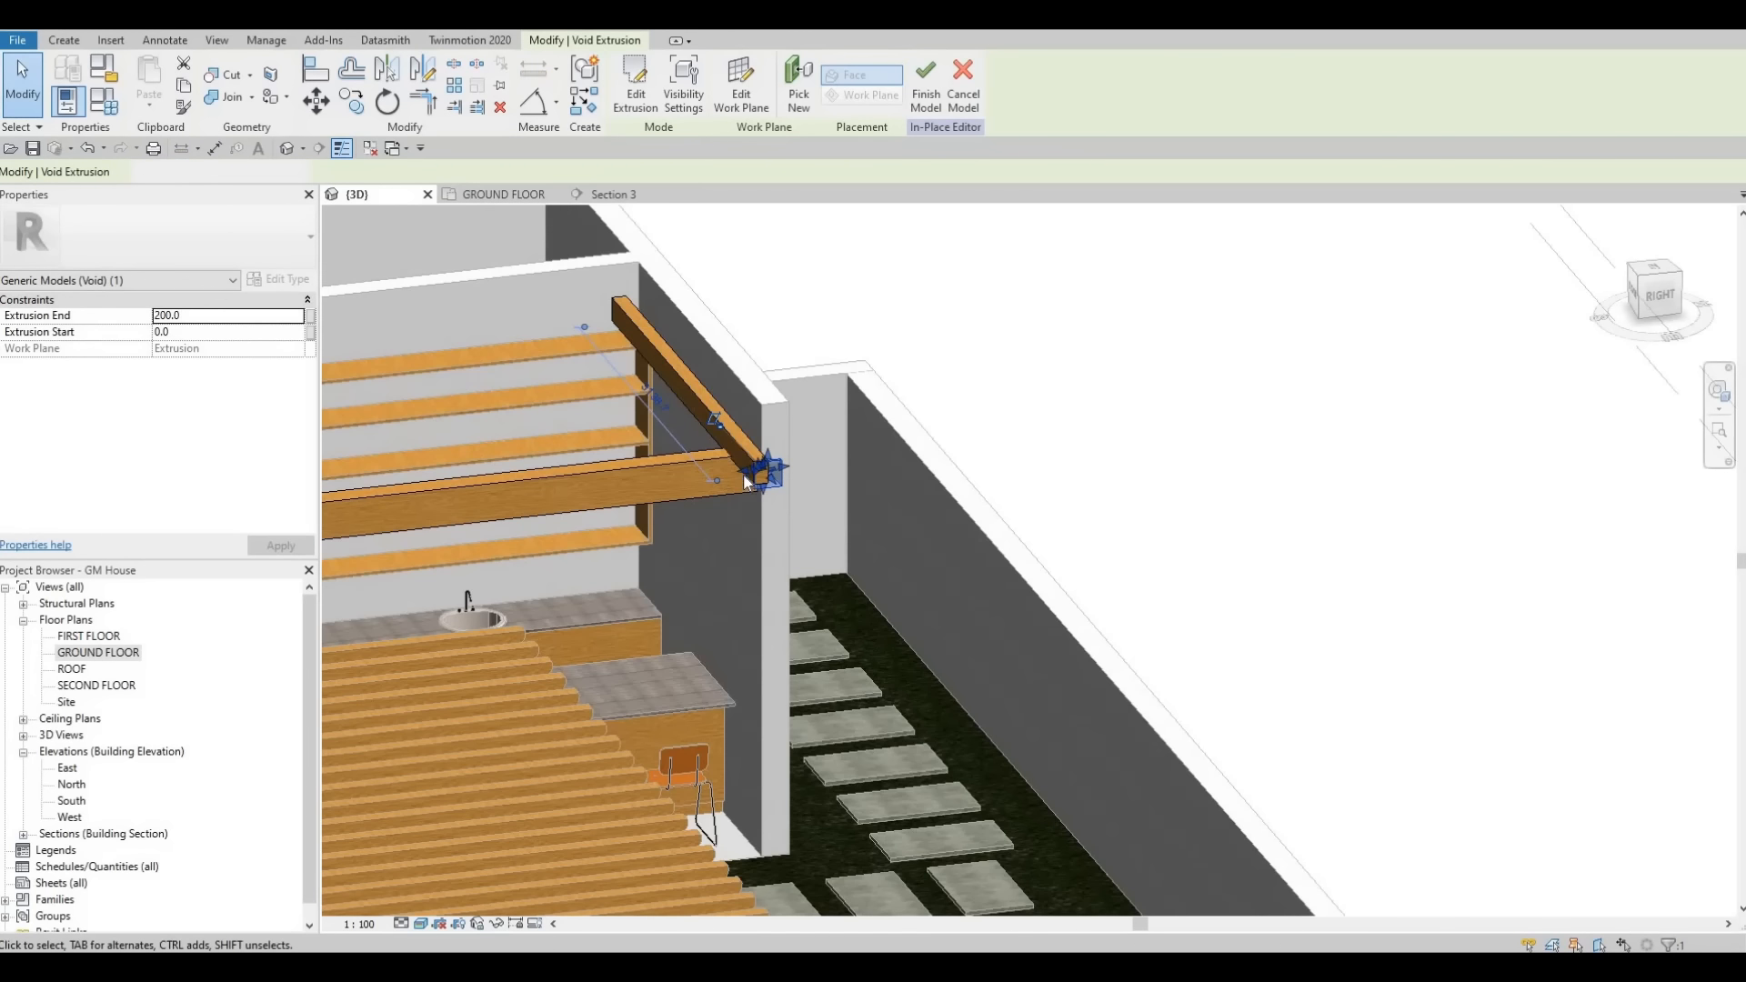
scroll(708, 475, up, 2)
drag(766, 470, 742, 472)
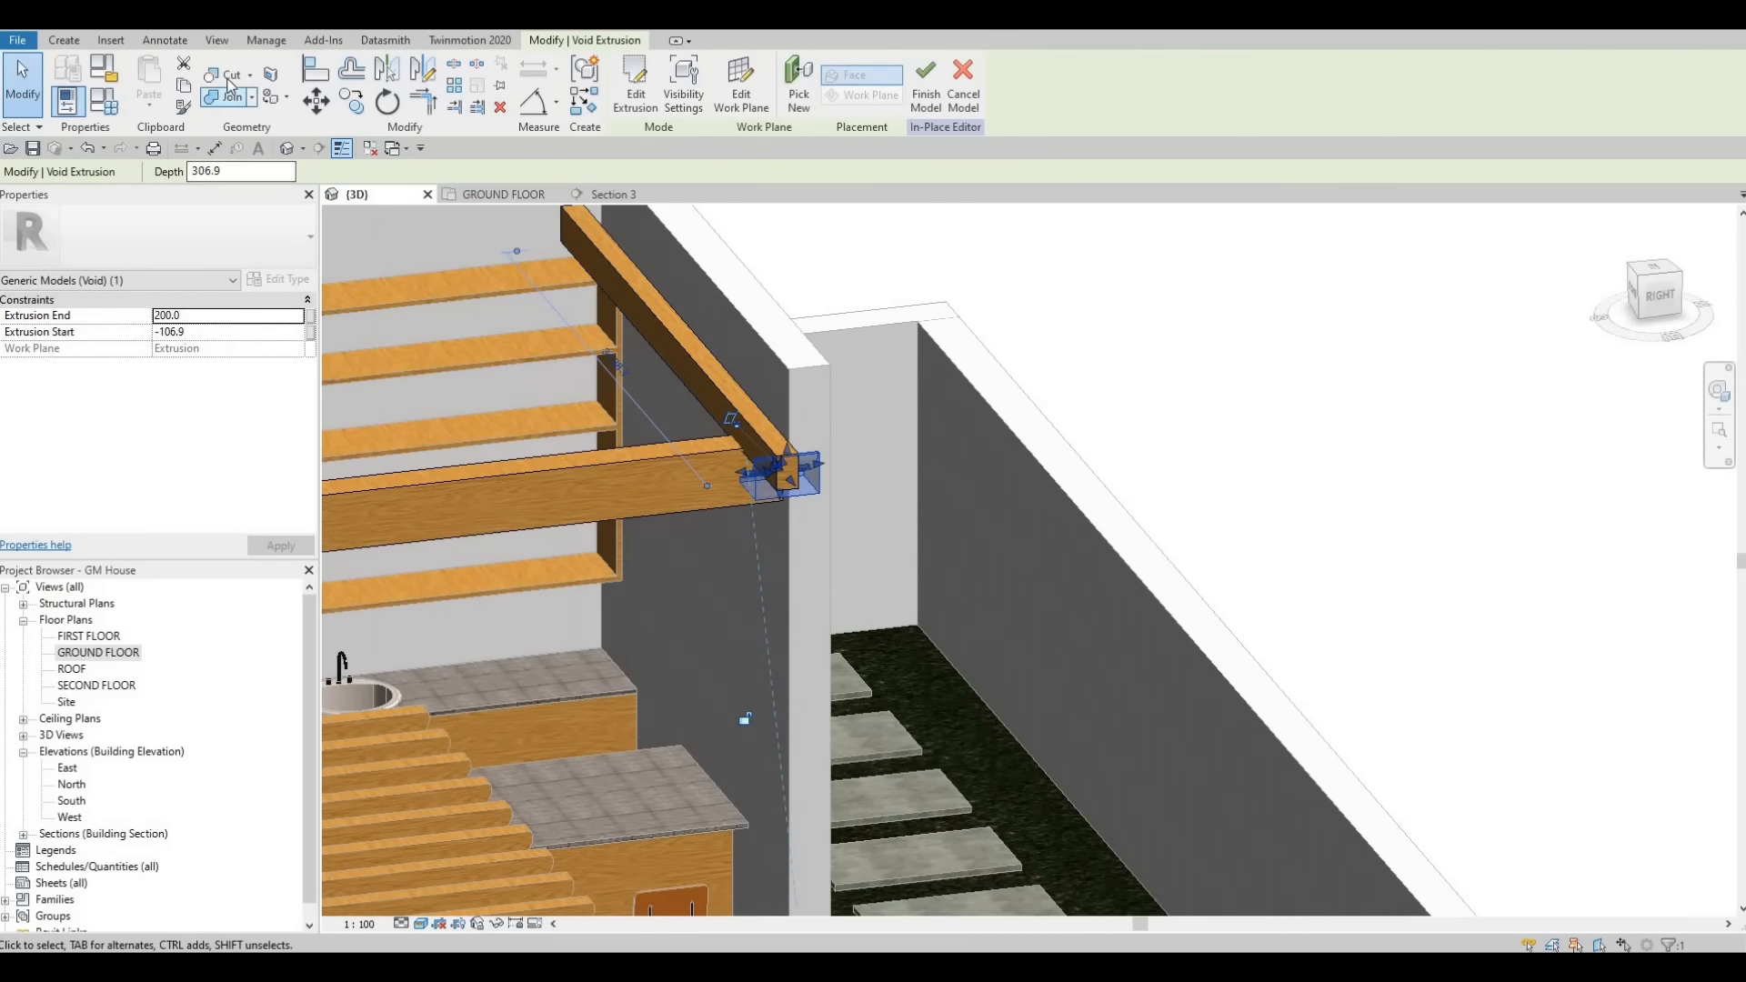
click(801, 458)
click(817, 468)
scroll(817, 469, down, 2)
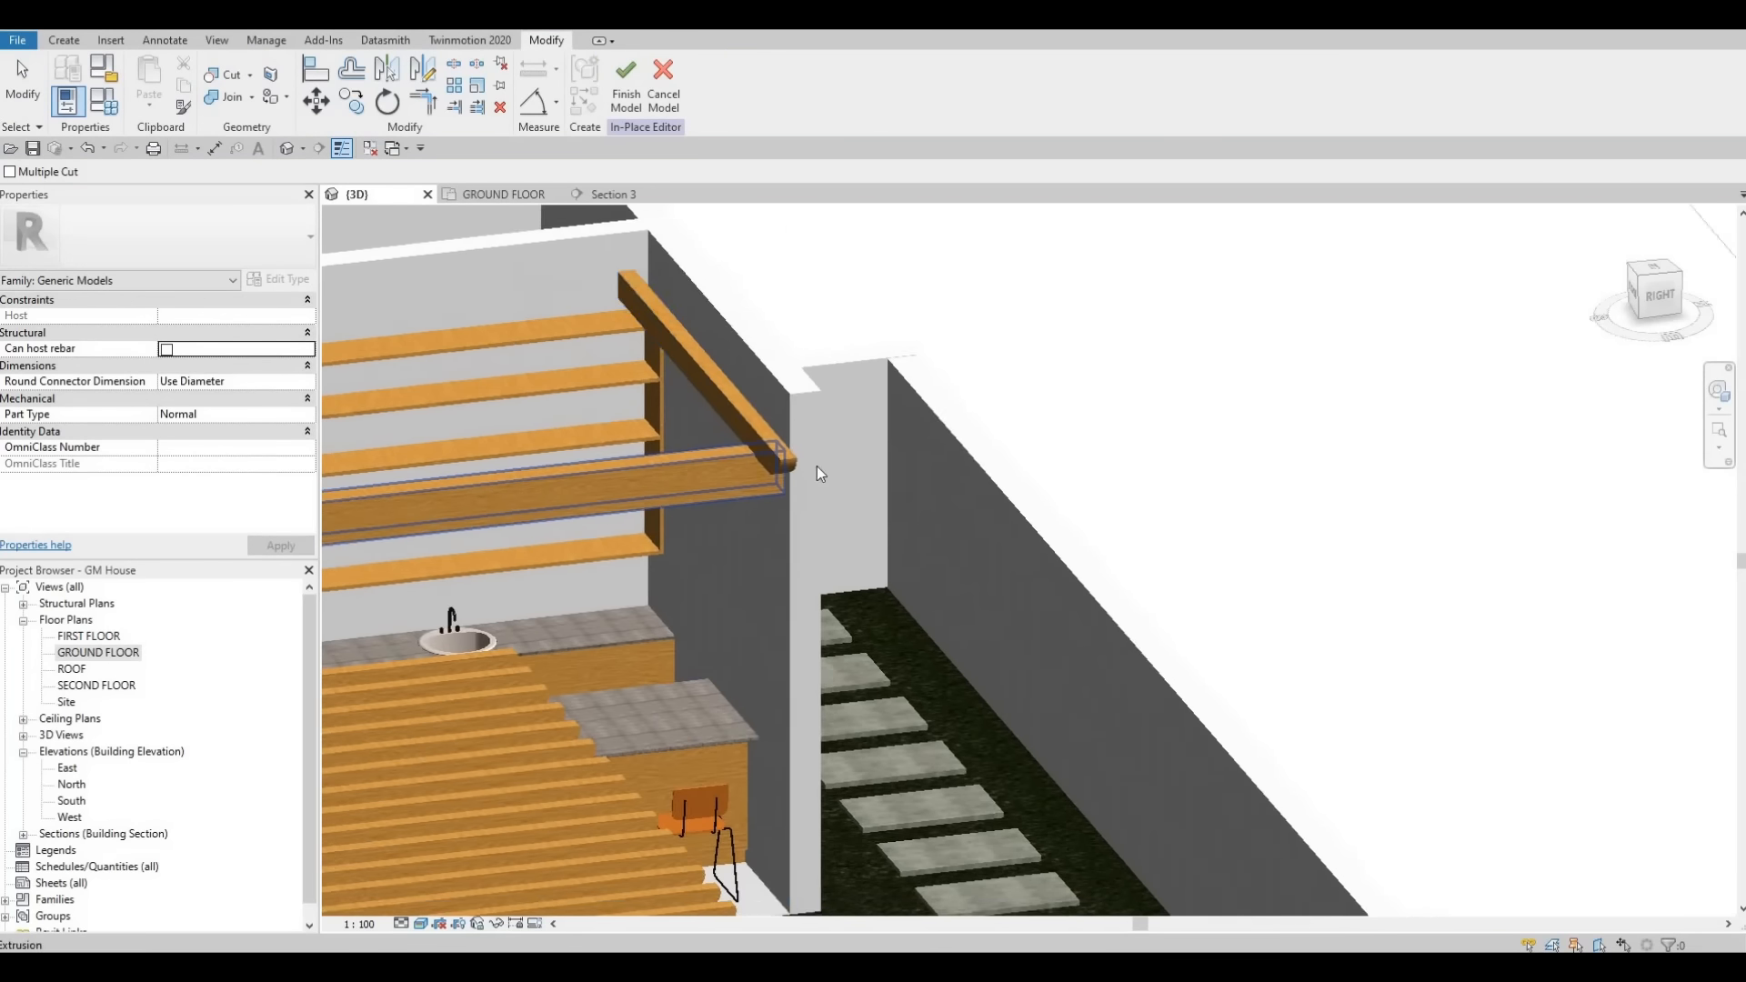
middle_drag(818, 472, 1070, 481)
key(Escape)
key(Escape)
- Open the second-floor plan and try to array the beam with 15 copies
double_click(64, 654)
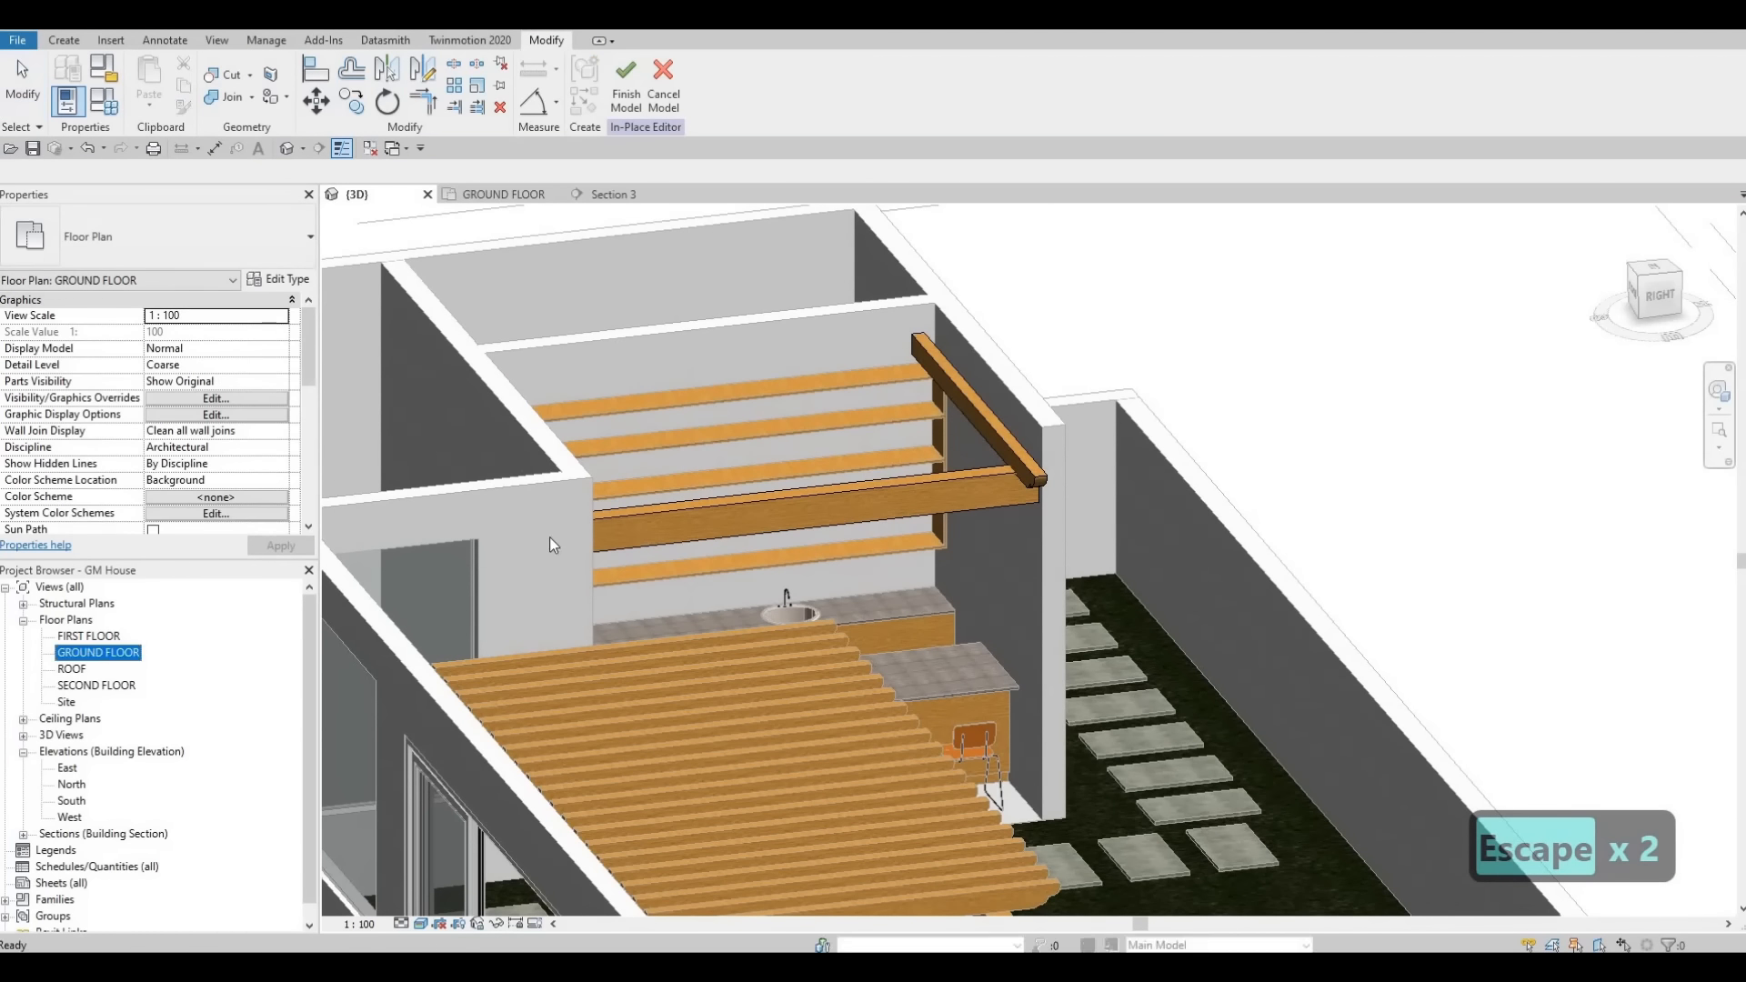
double_click(84, 687)
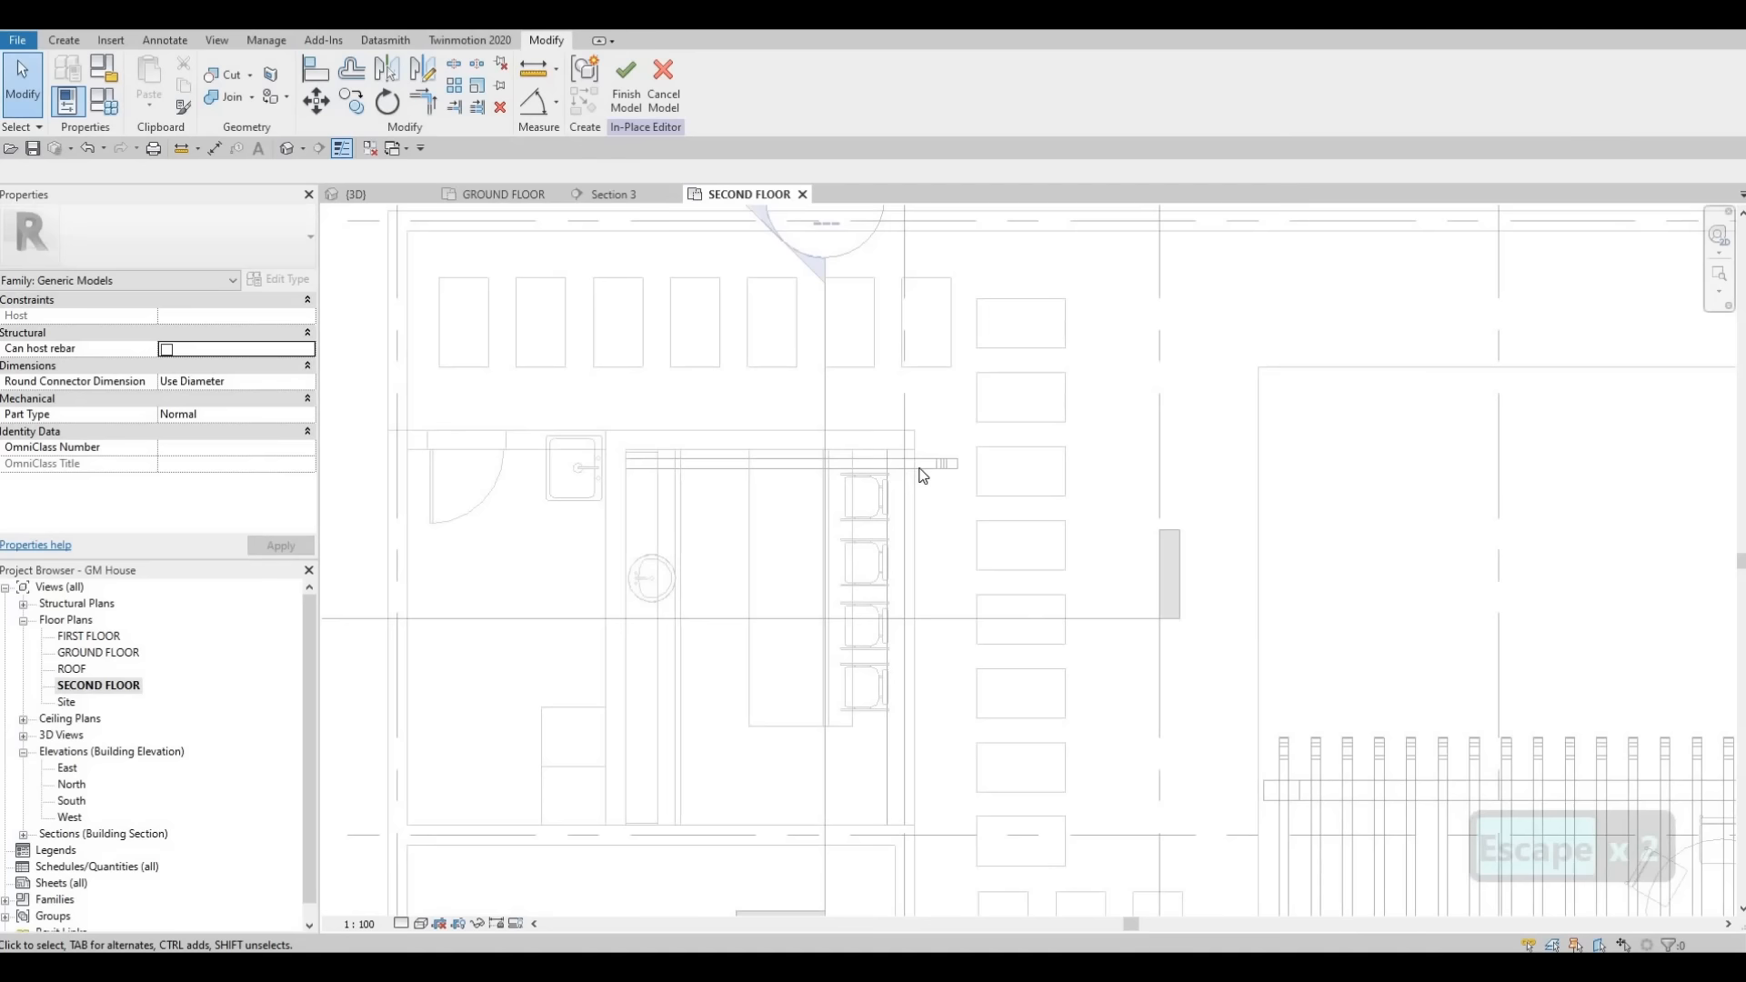
click(801, 482)
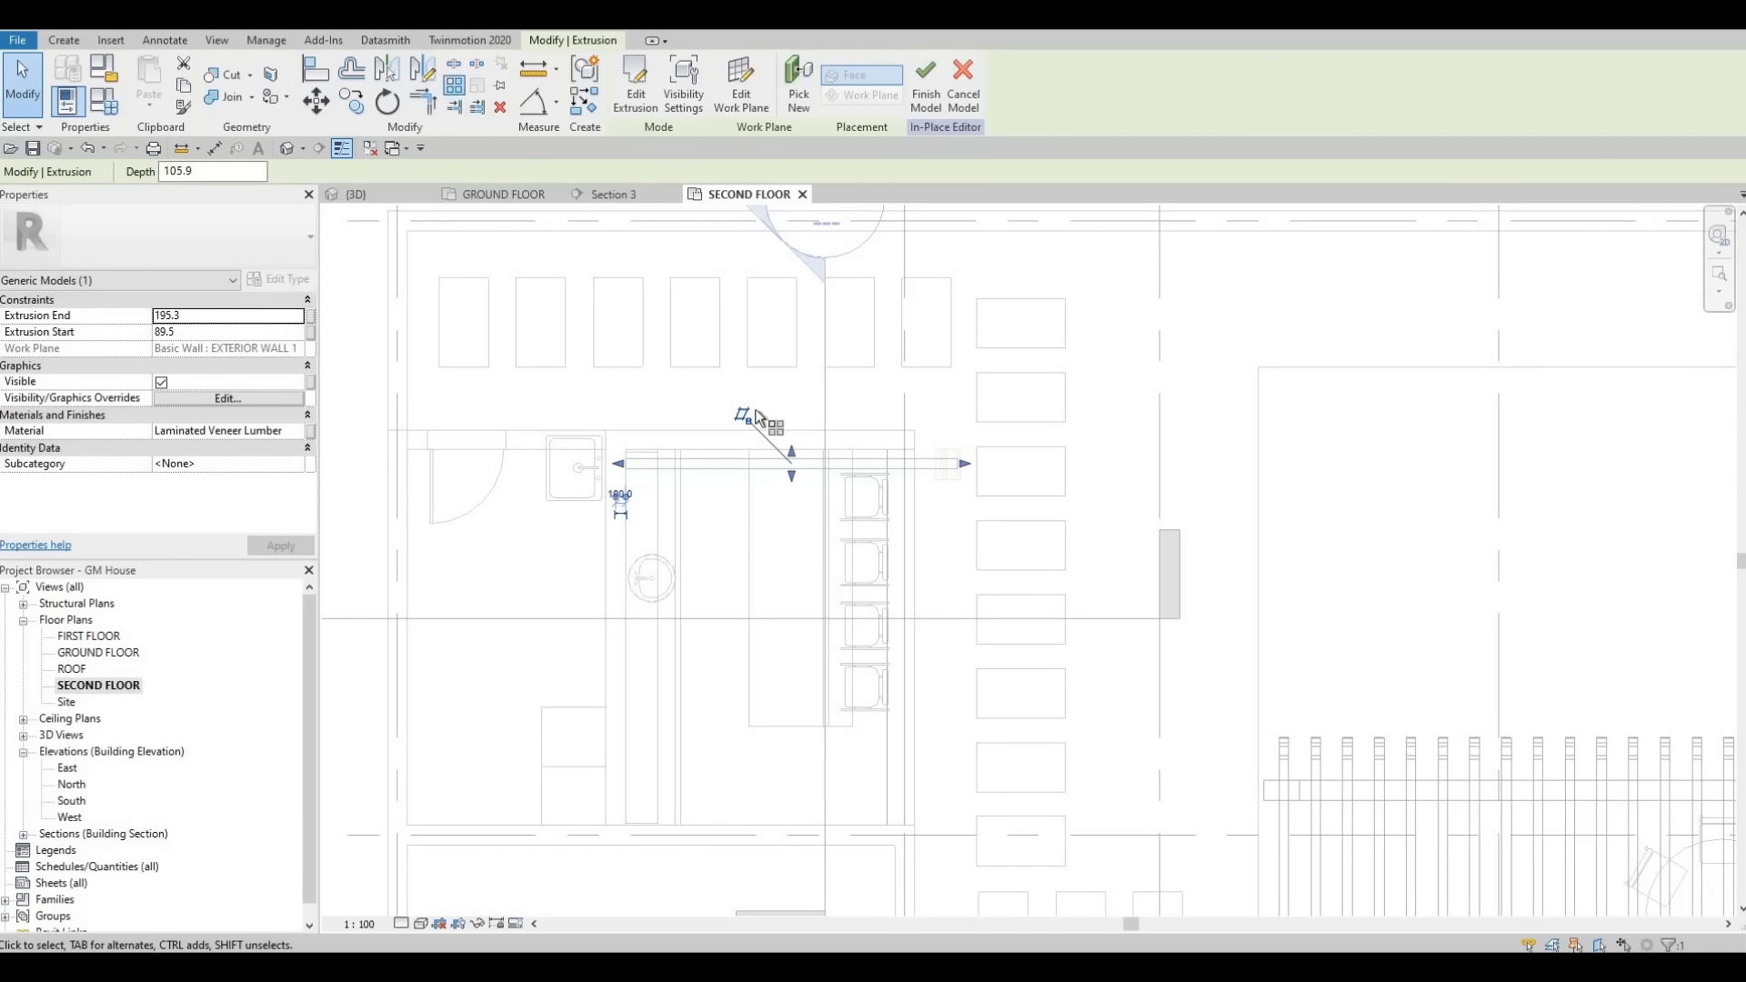
key(a)
key(r)
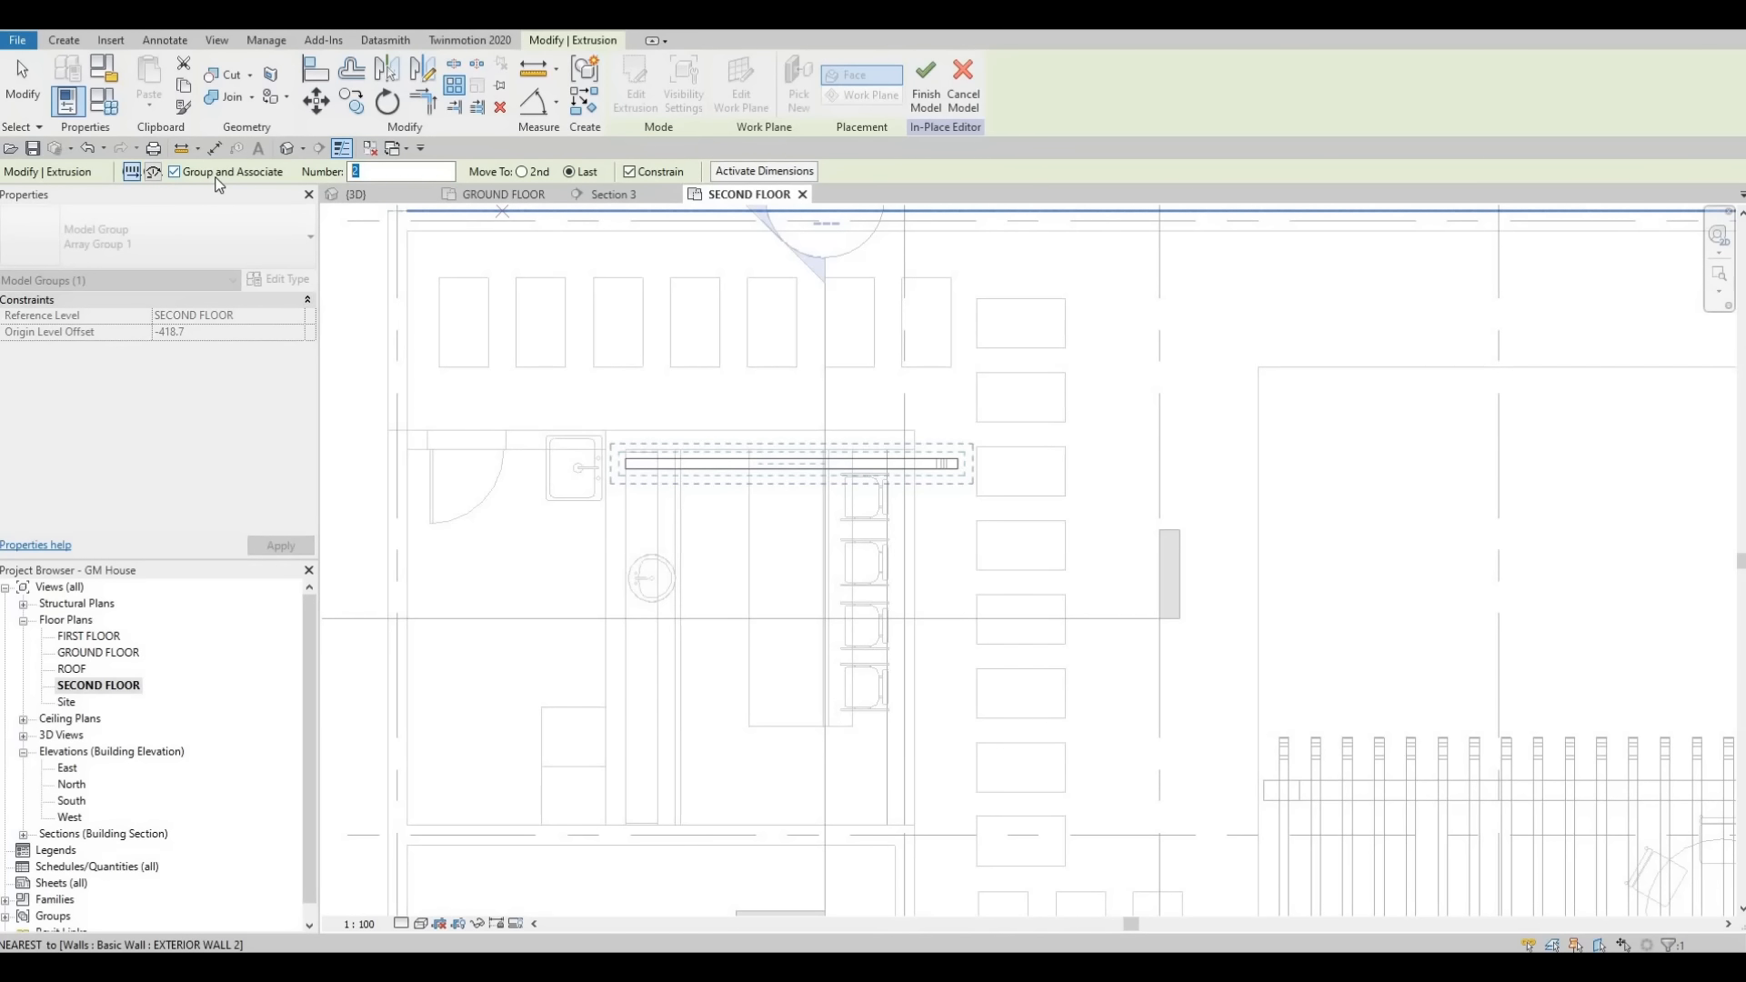
text(15)
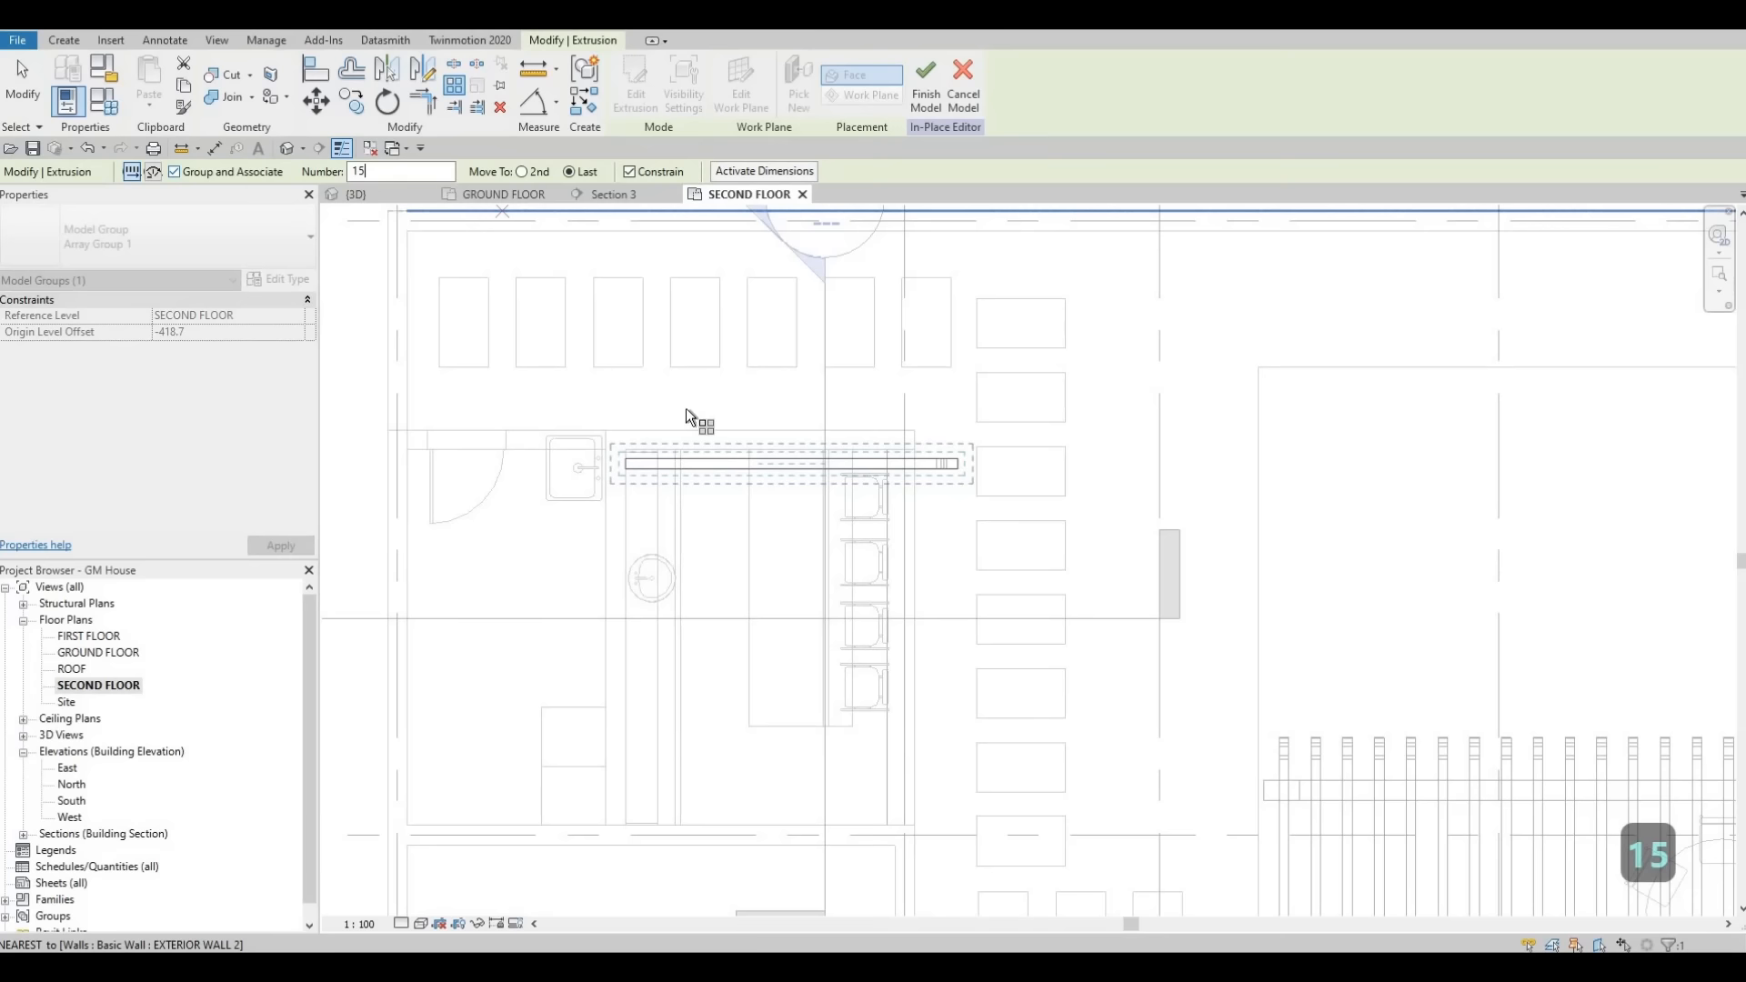
scroll(623, 473, up, 3)
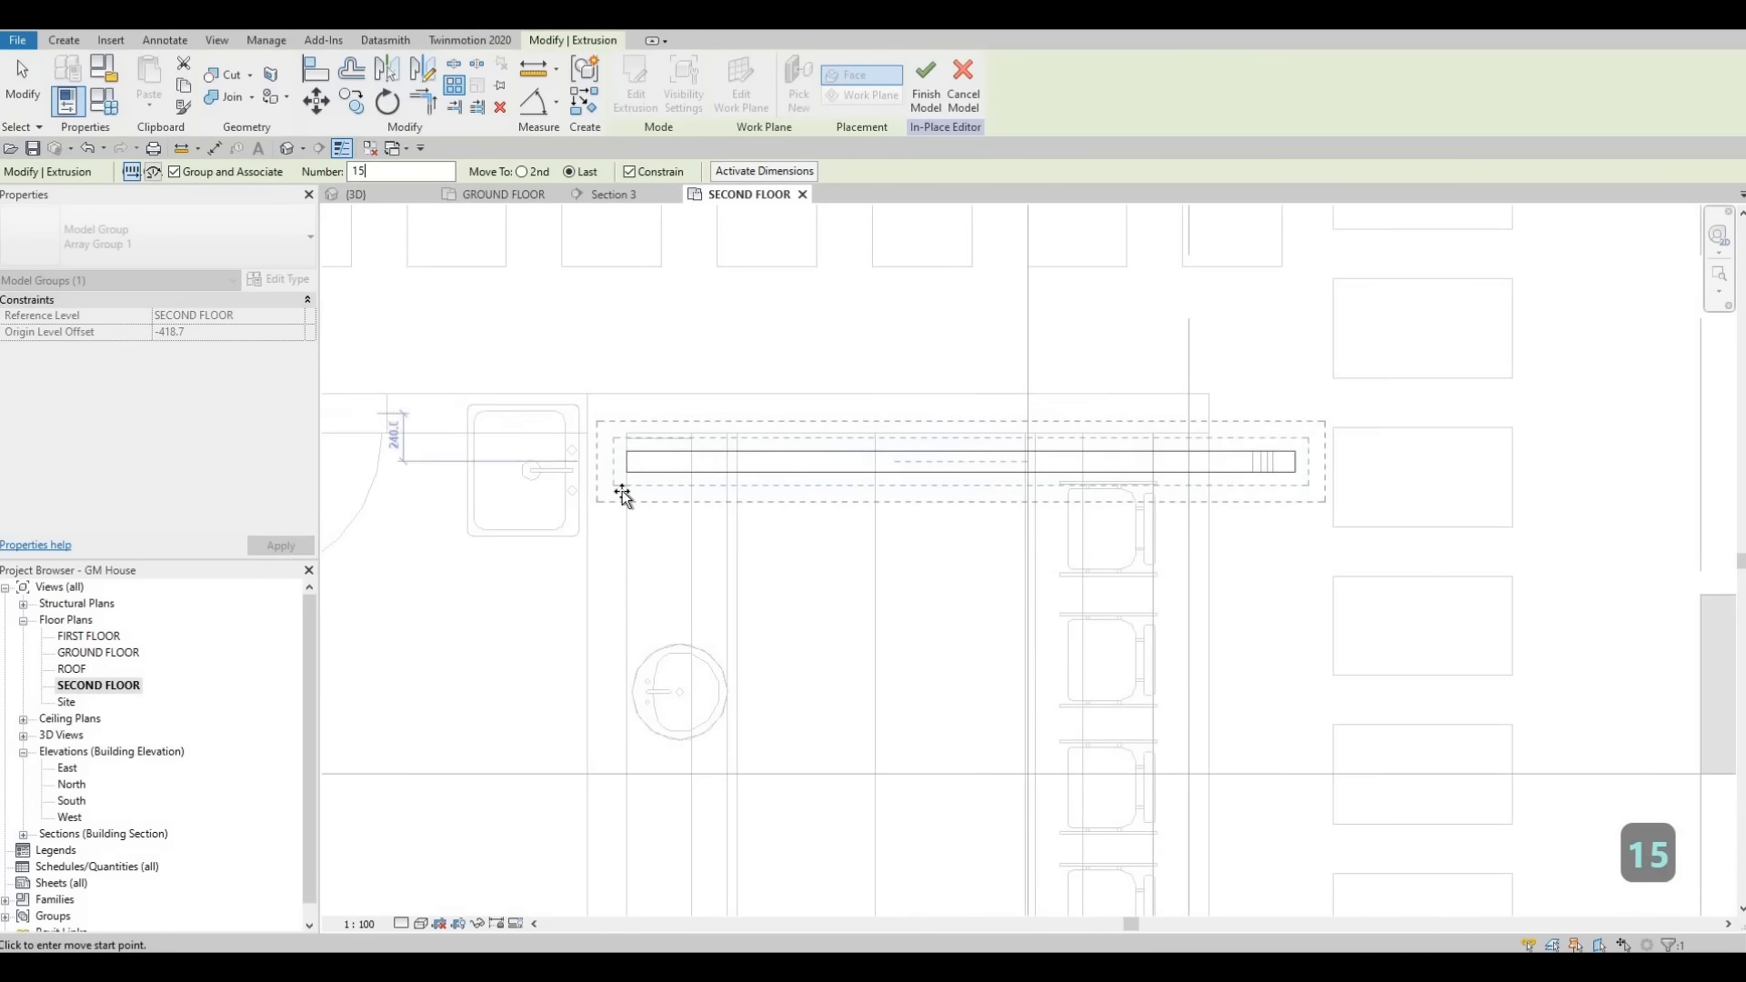
click(626, 473)
scroll(622, 491, down, 2)
middle_drag(627, 599, 639, 336)
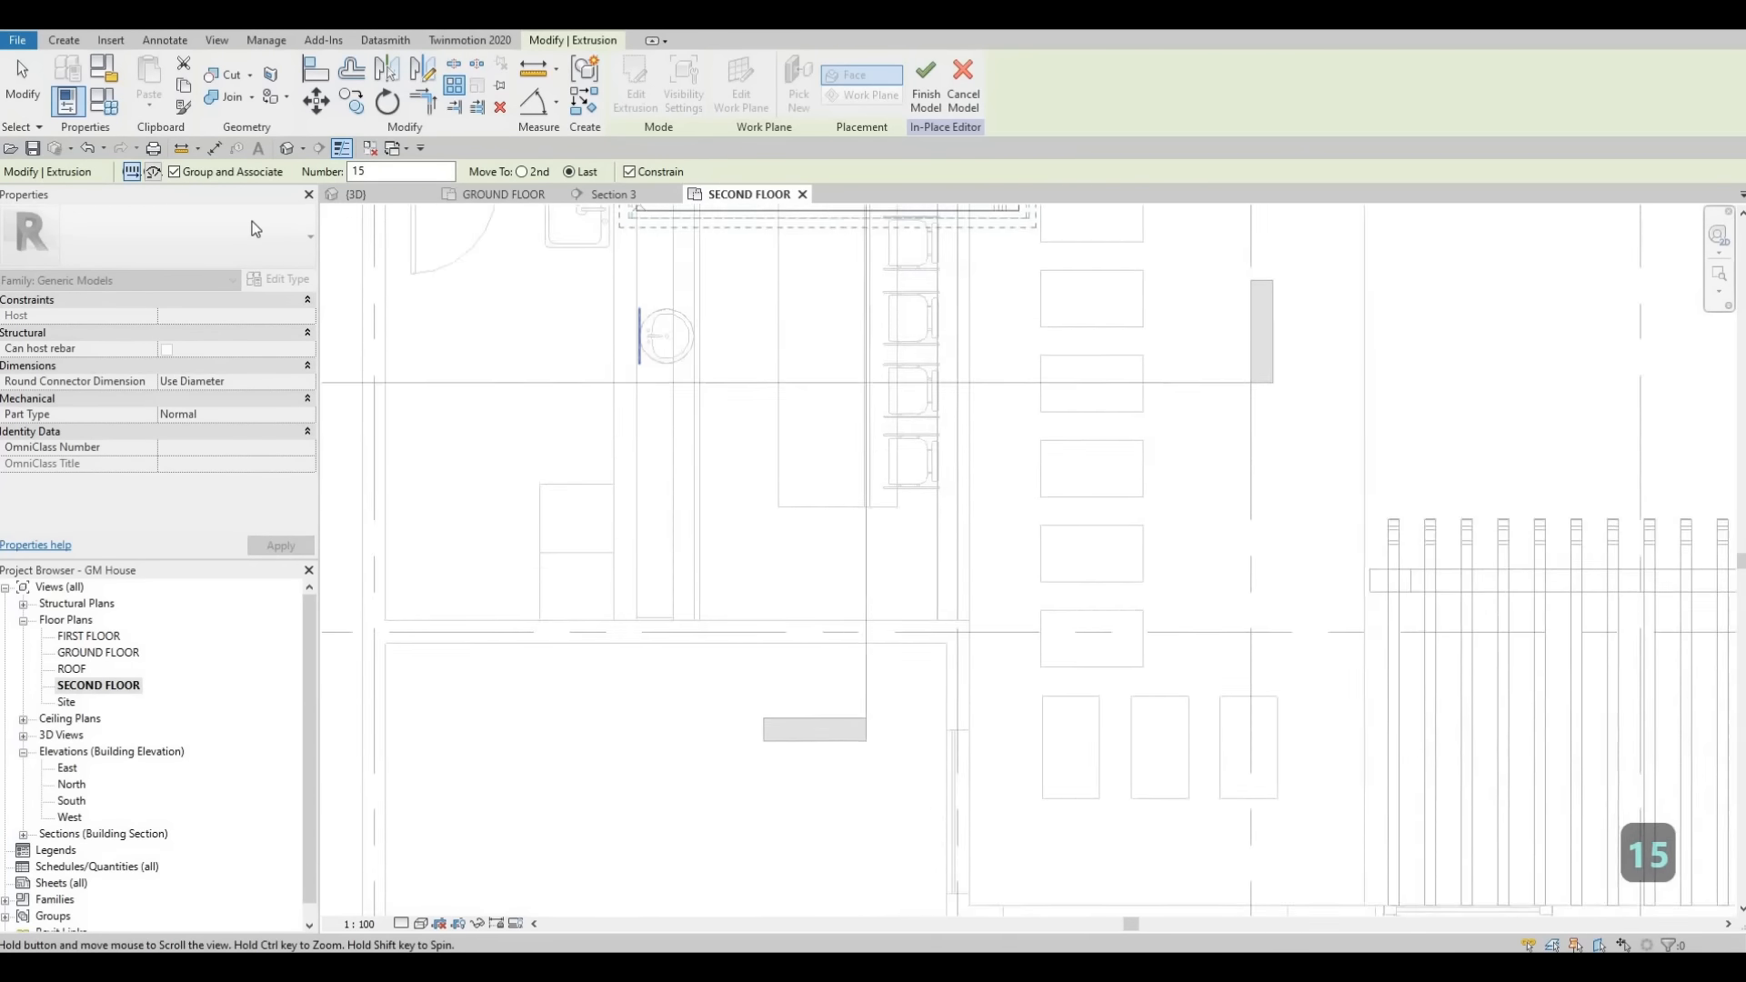
scroll(577, 265, down, 1)
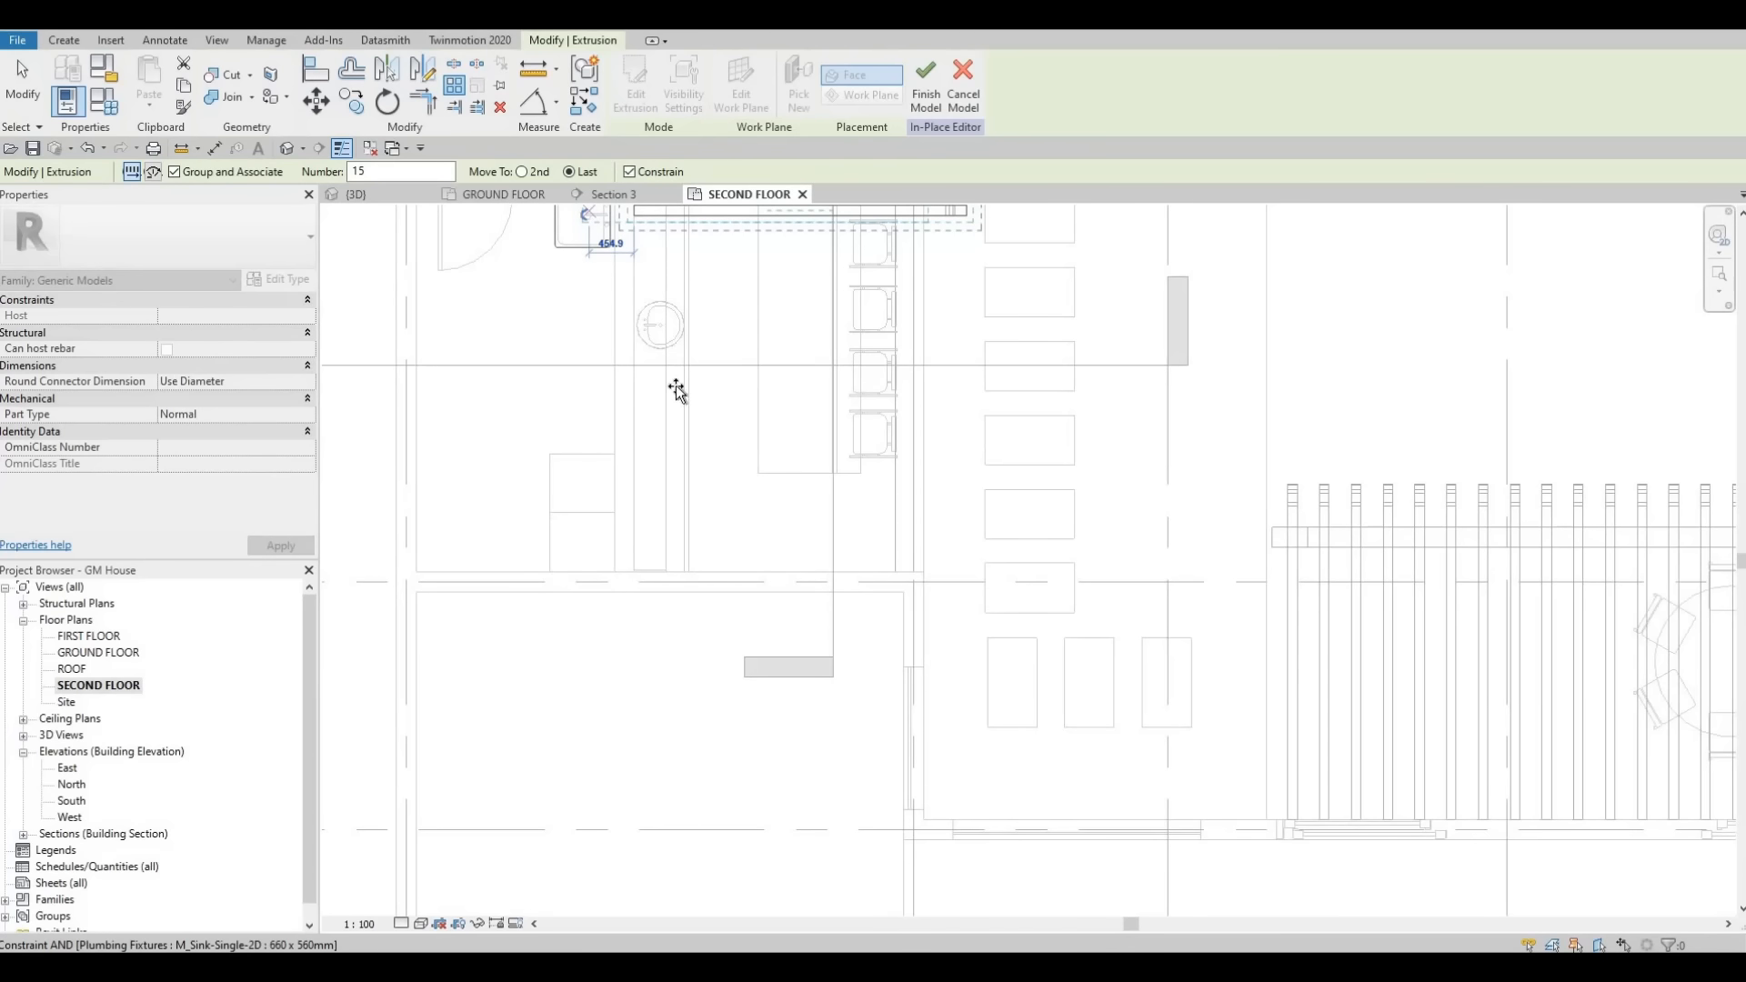
key(Escape)
key(Escape)
key(Escape)
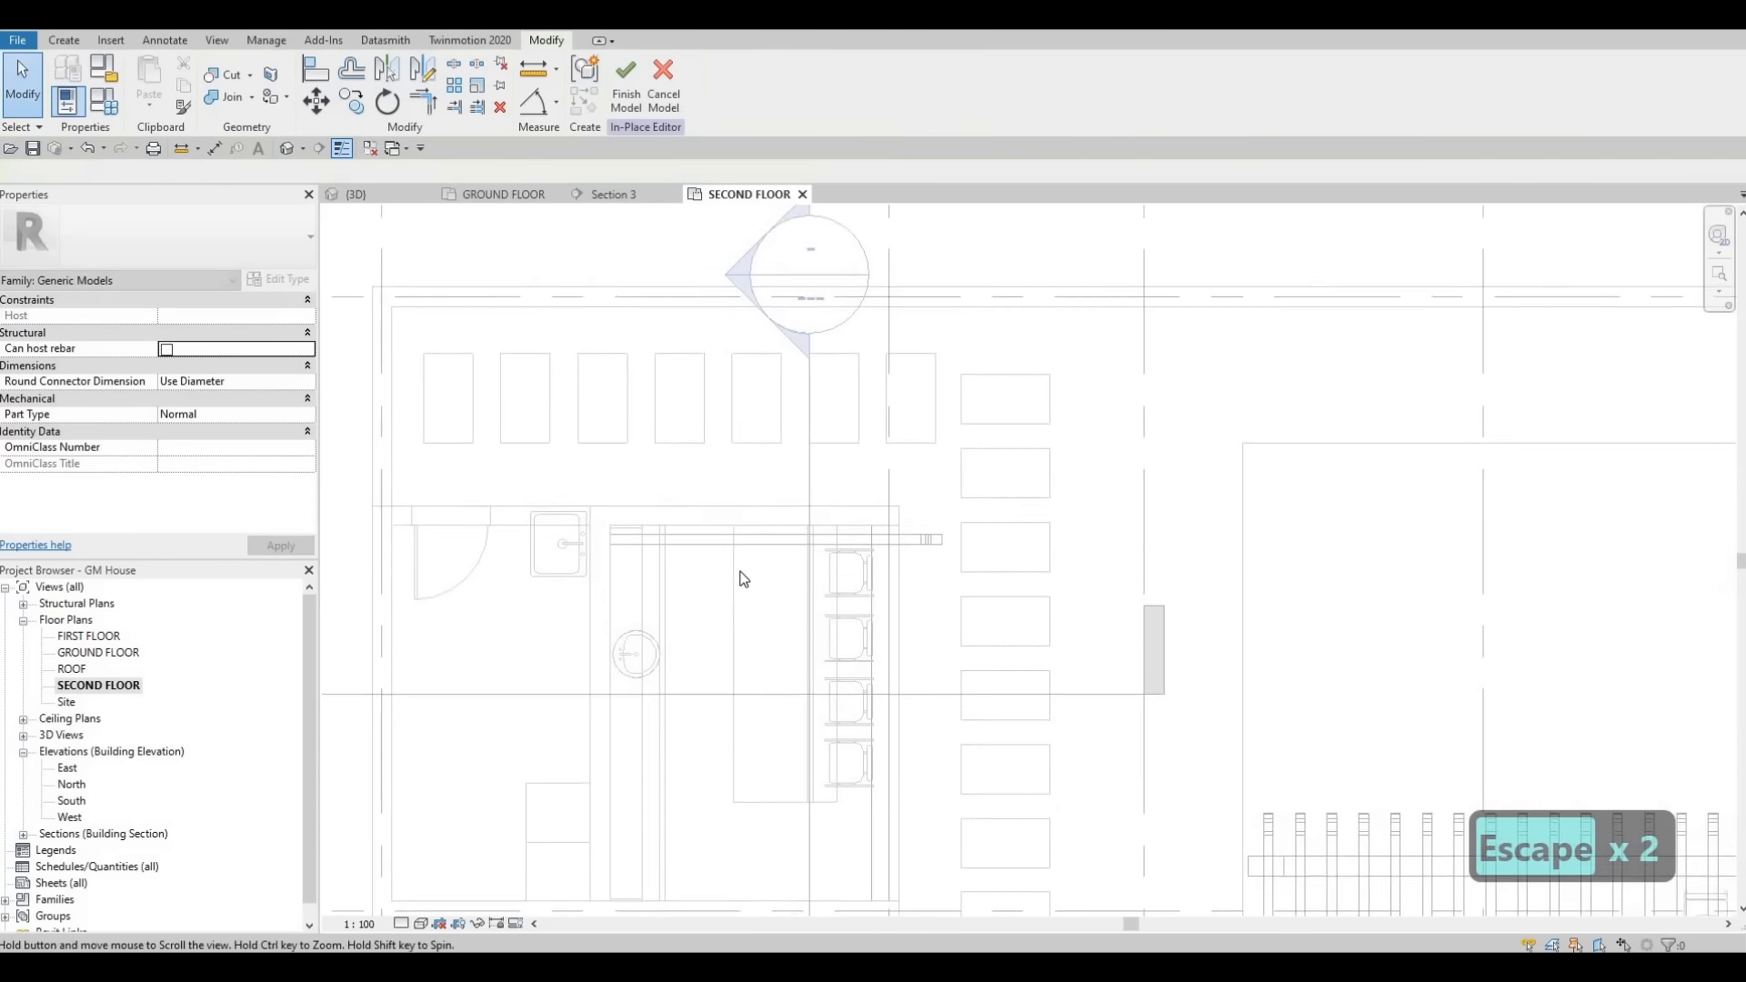
click(744, 570)
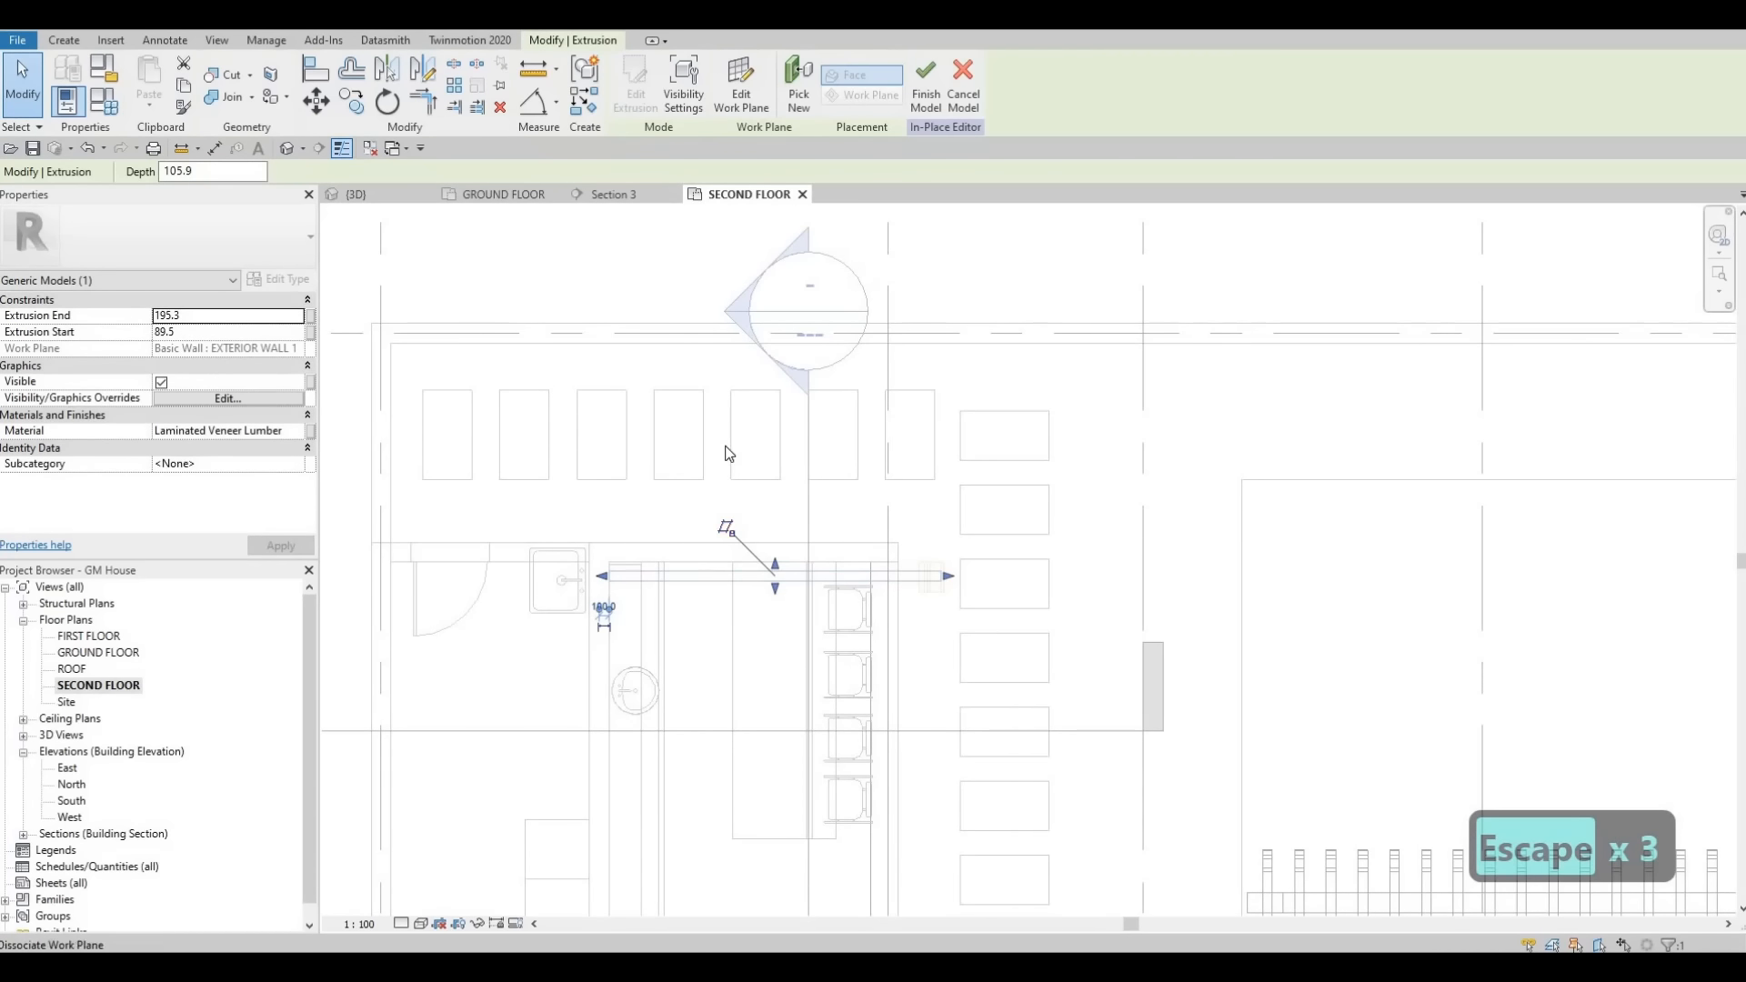
scroll(684, 392, down, 1)
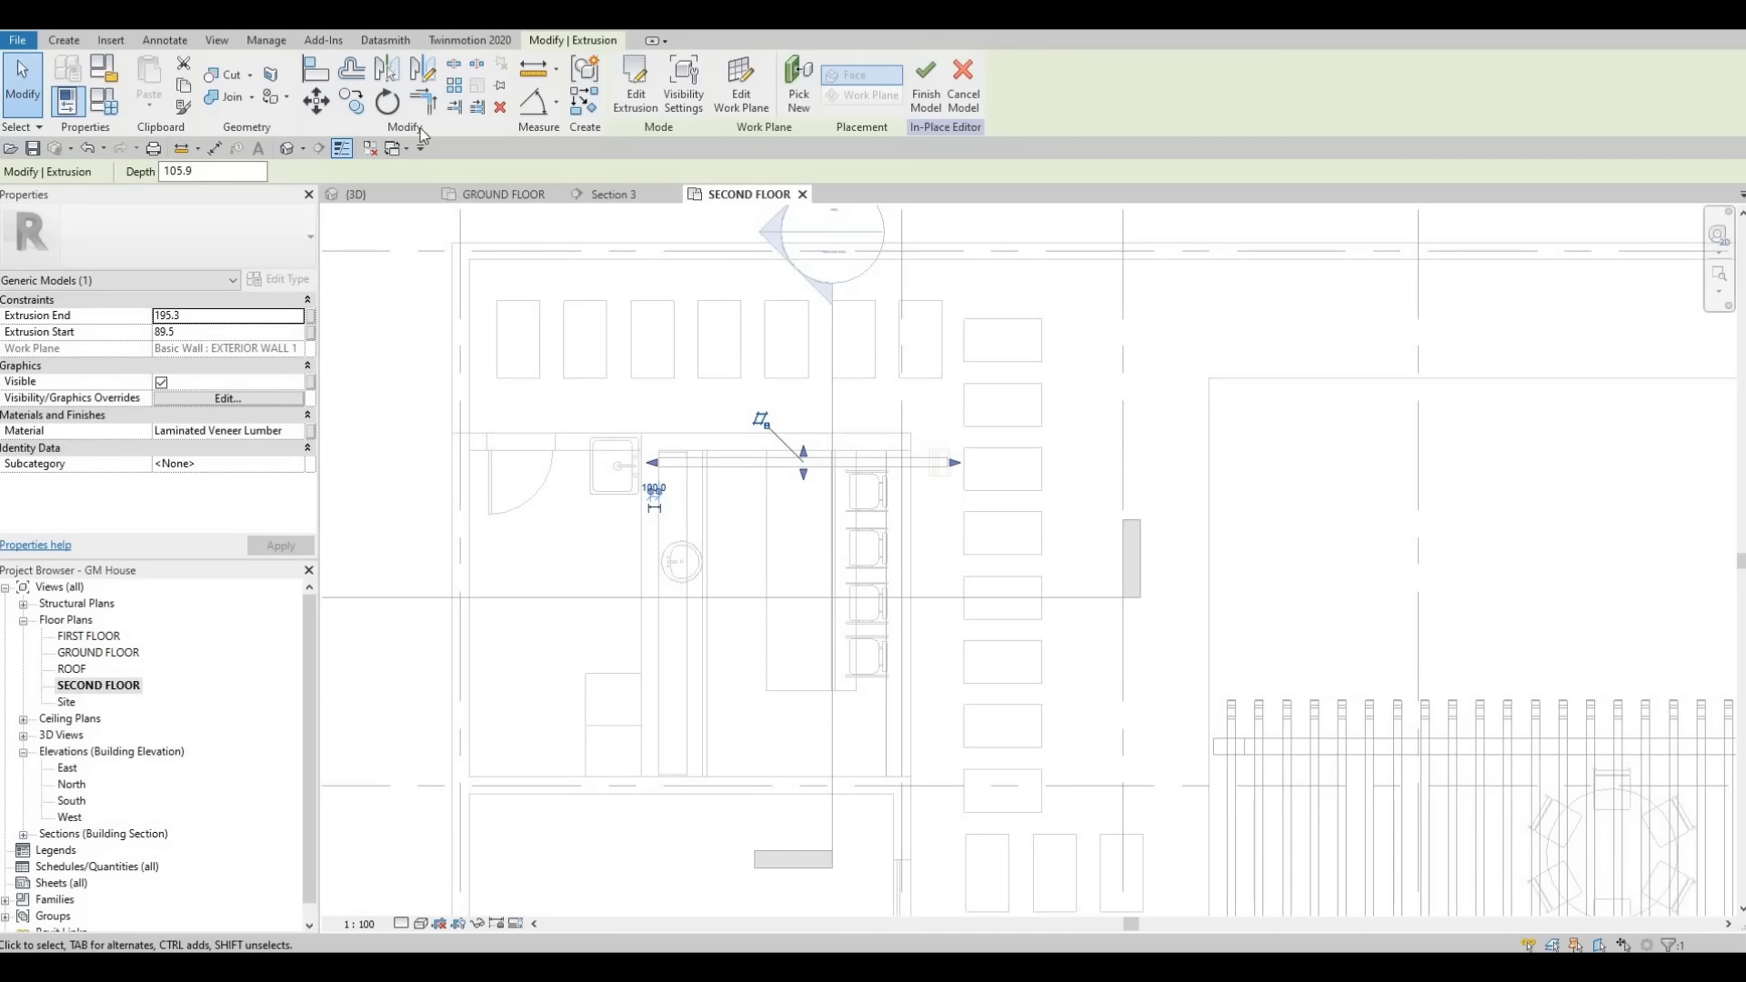
key(a)
key(r)
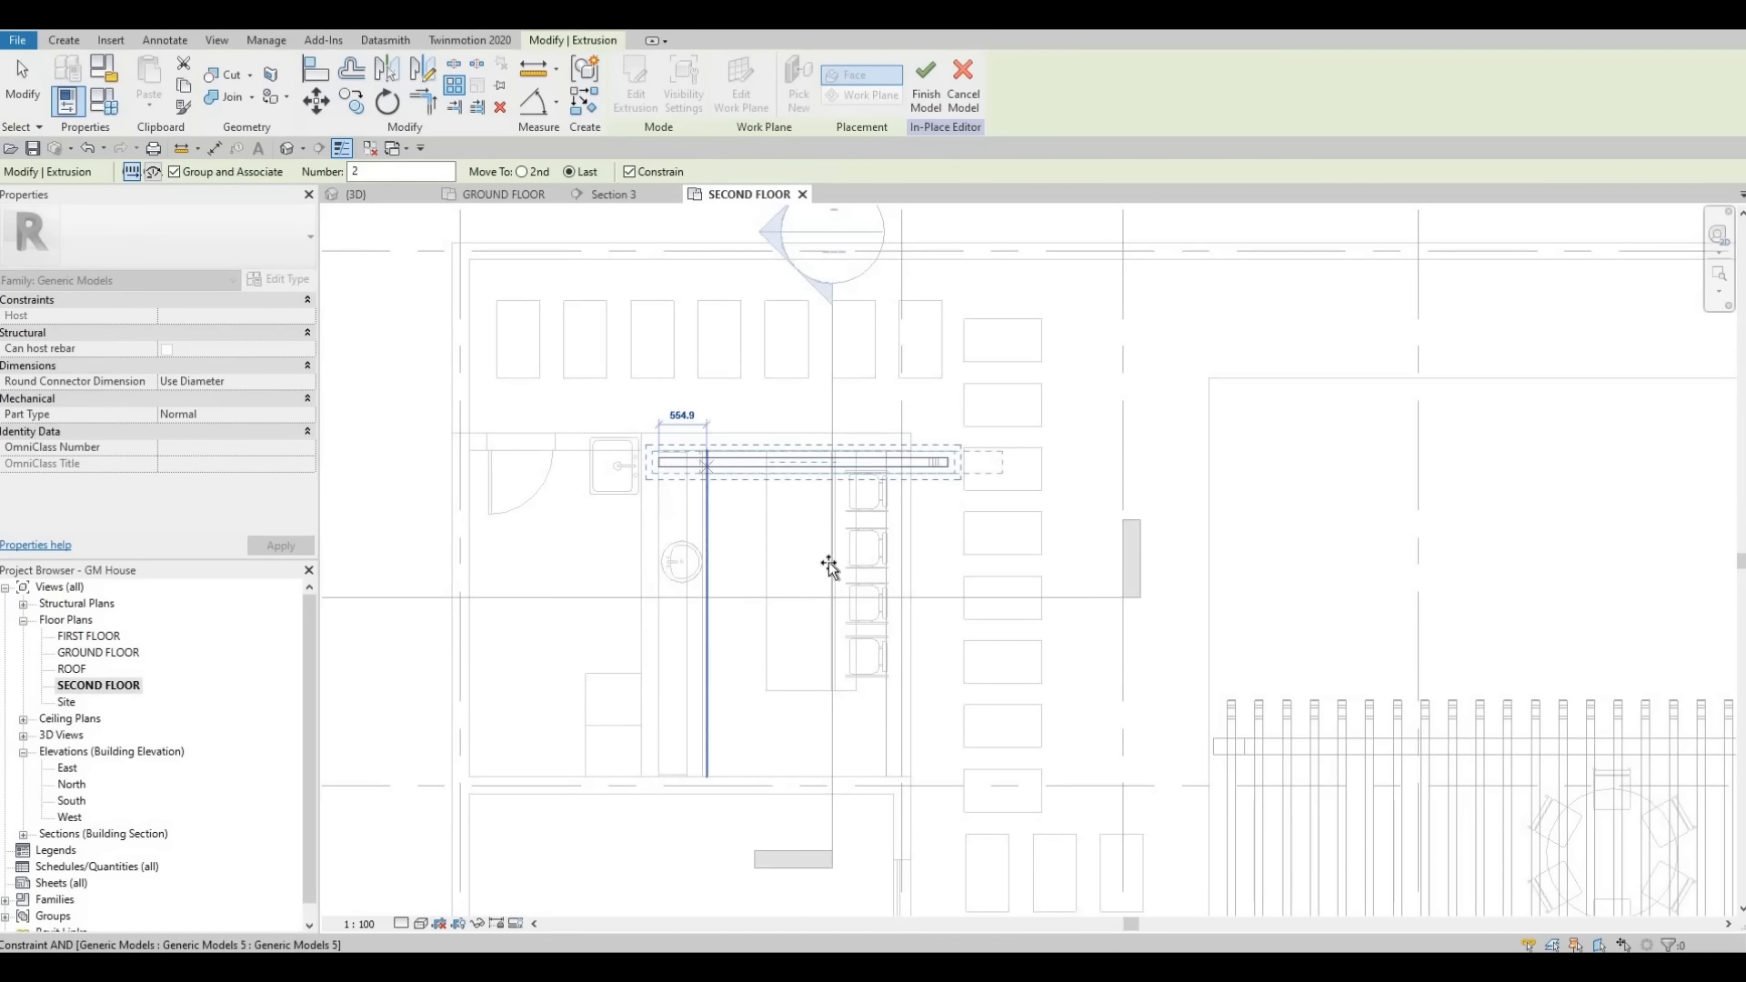
key(Escape)
key(Escape)
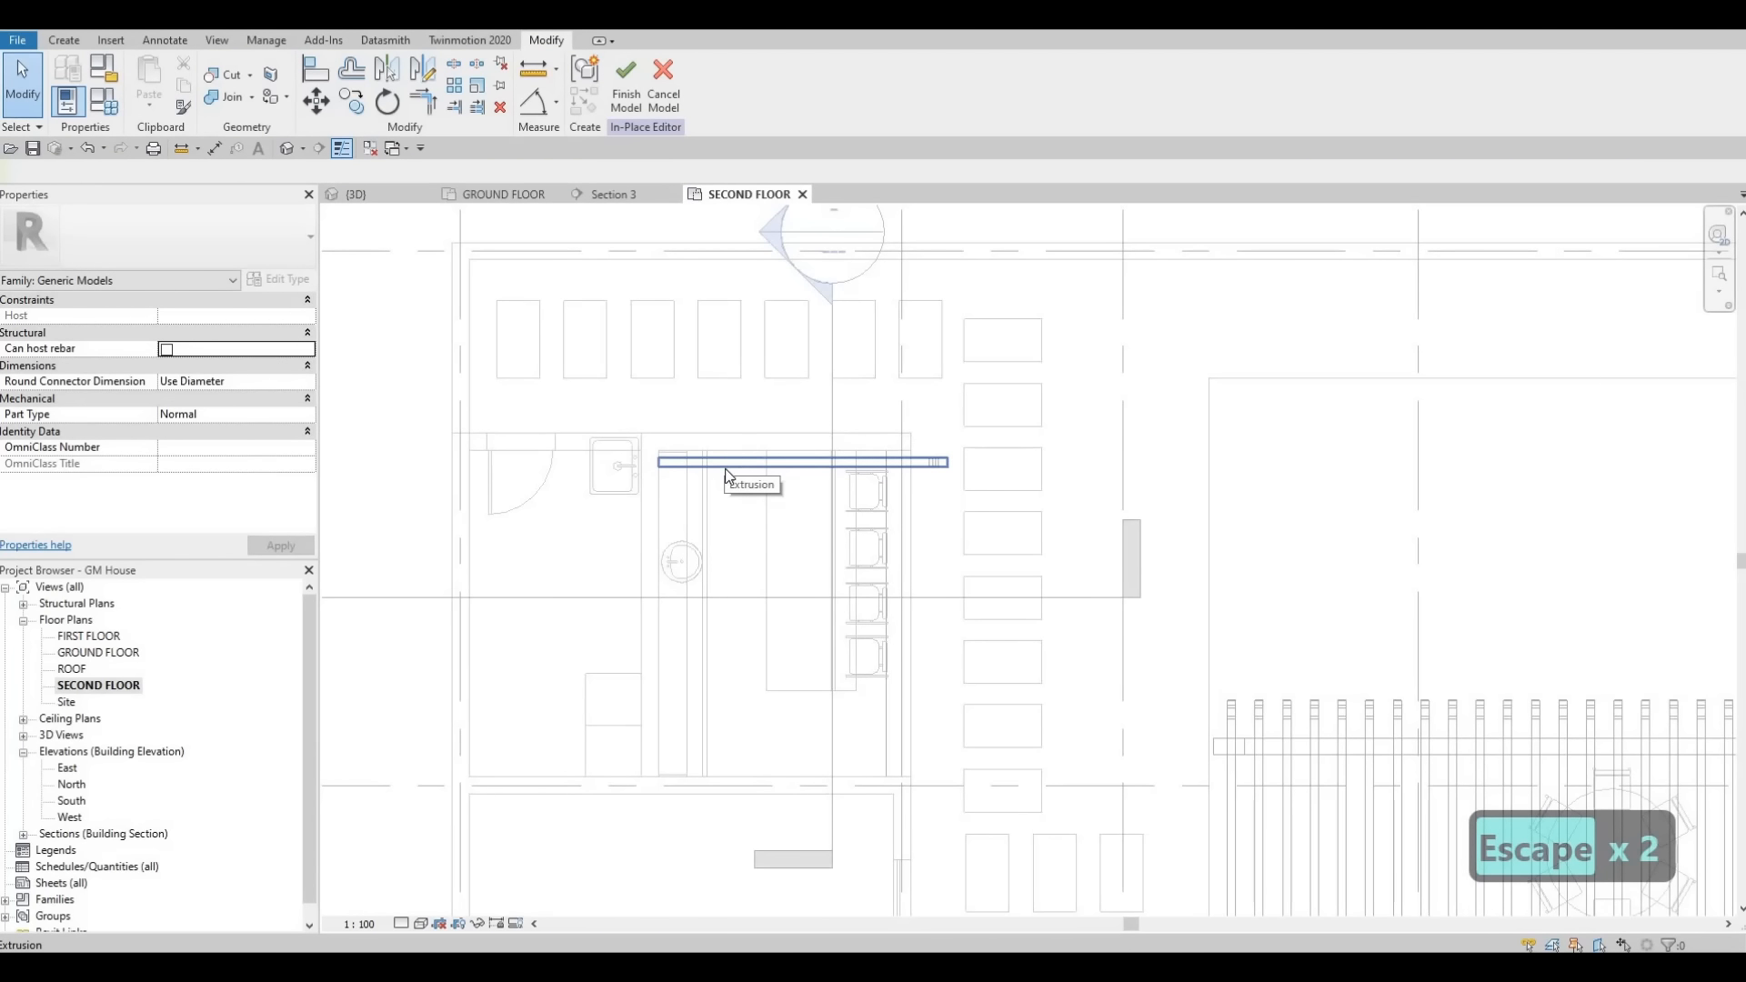
key(Escape)
key(Escape)
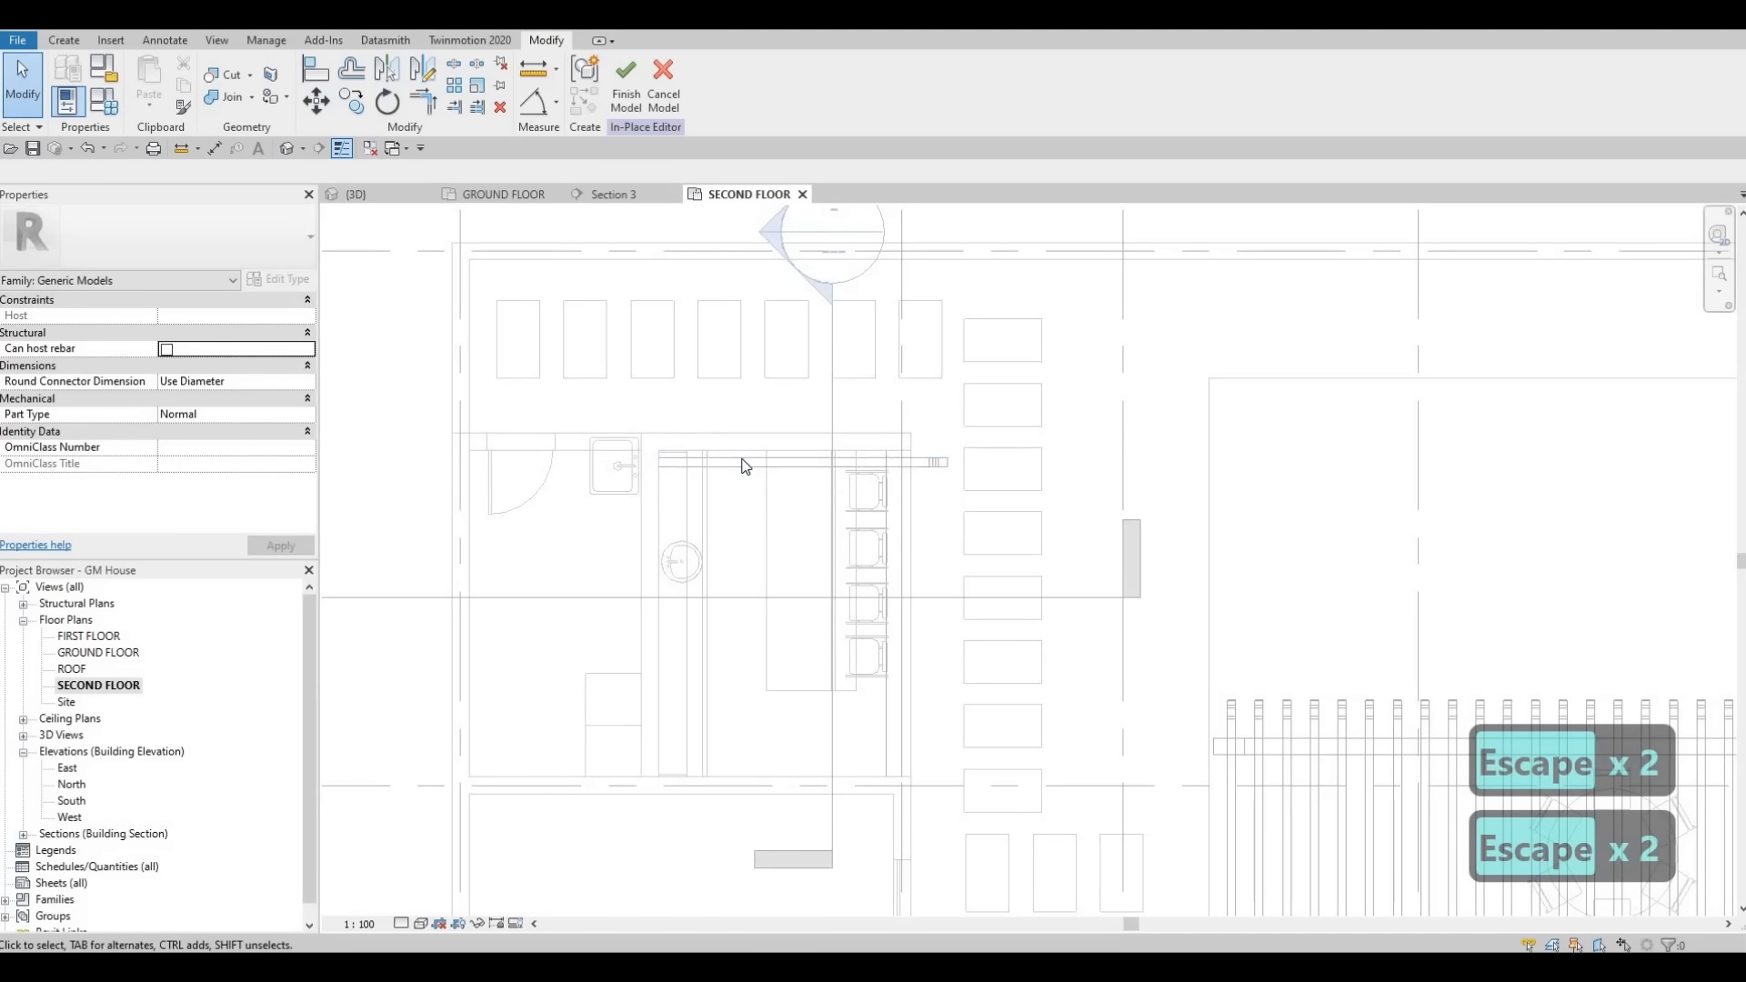
- Delete the selected beam extrusion and cancel the in-place model editing
click(744, 464)
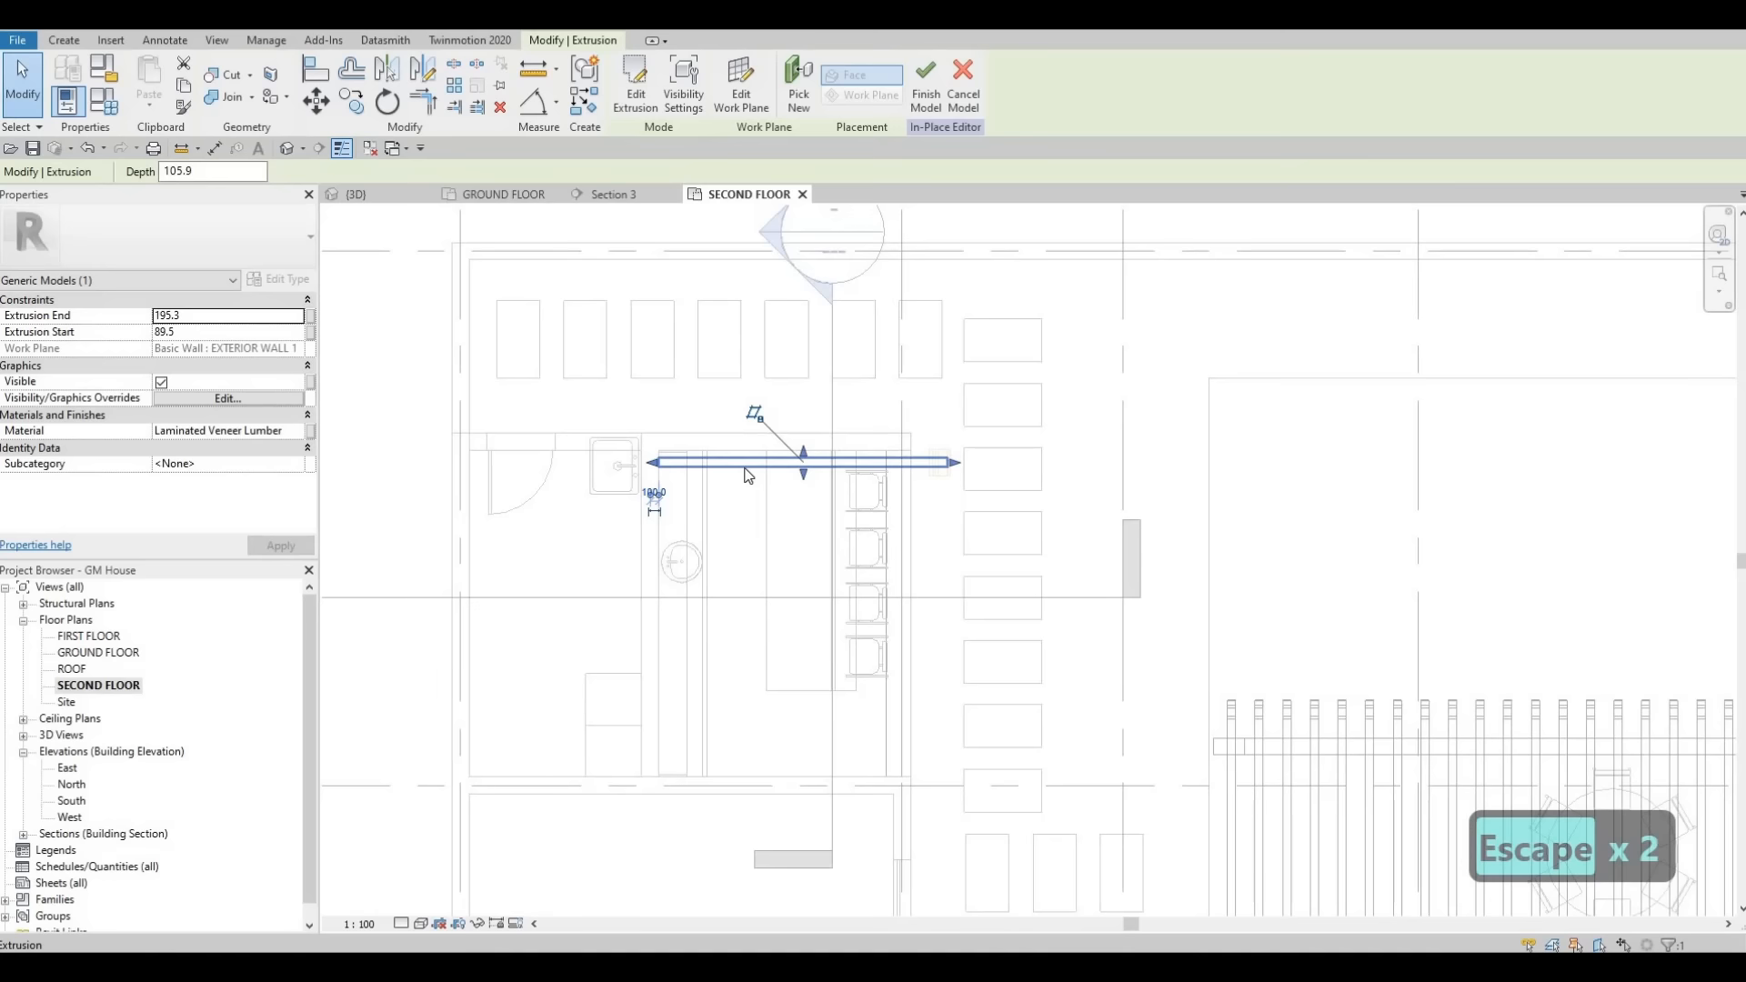
key(Delete)
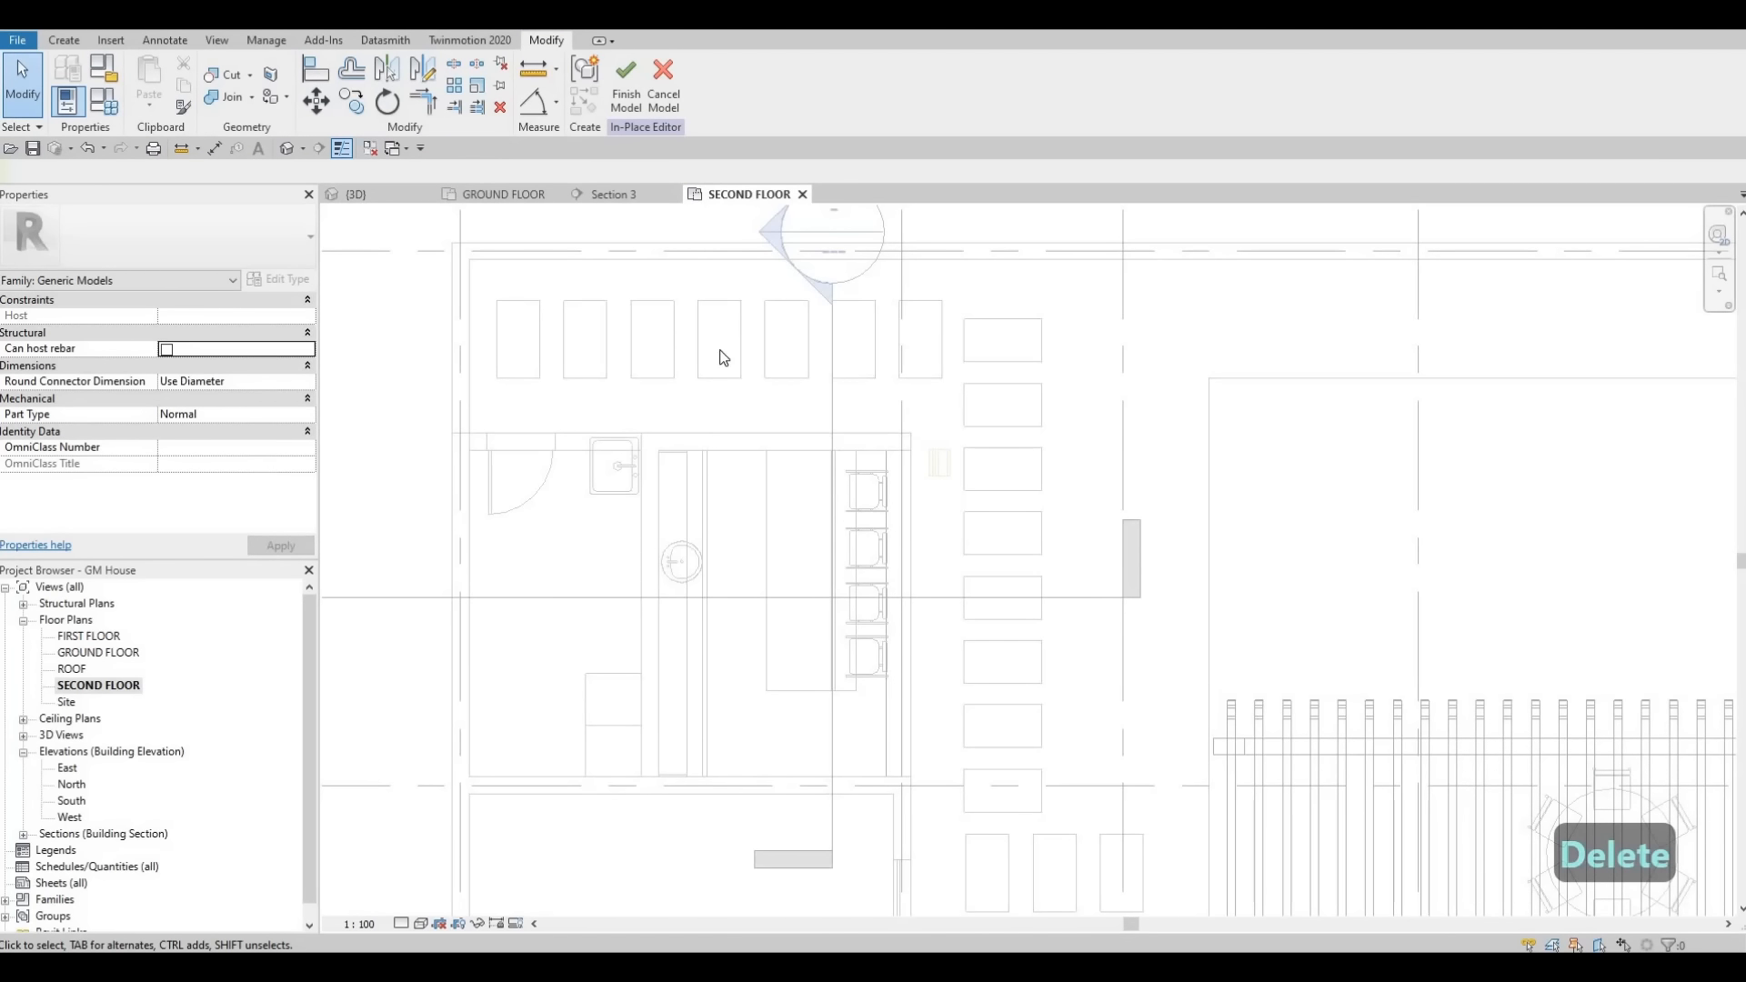
click(661, 95)
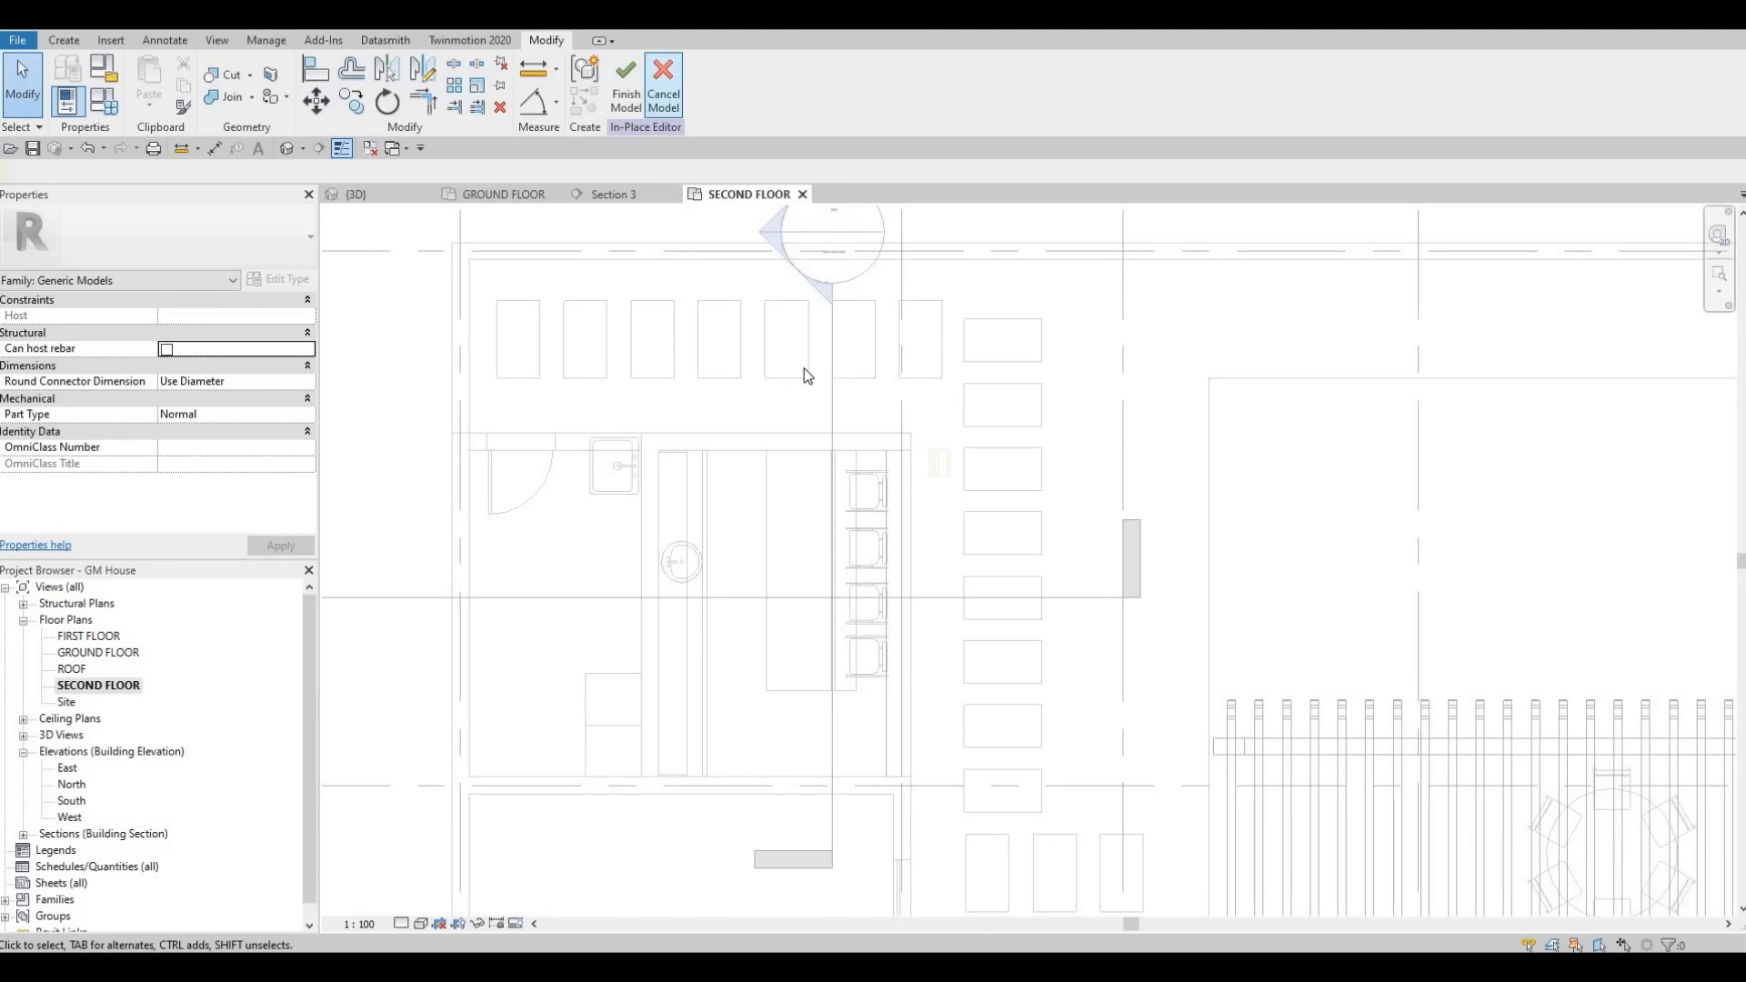
click(917, 508)
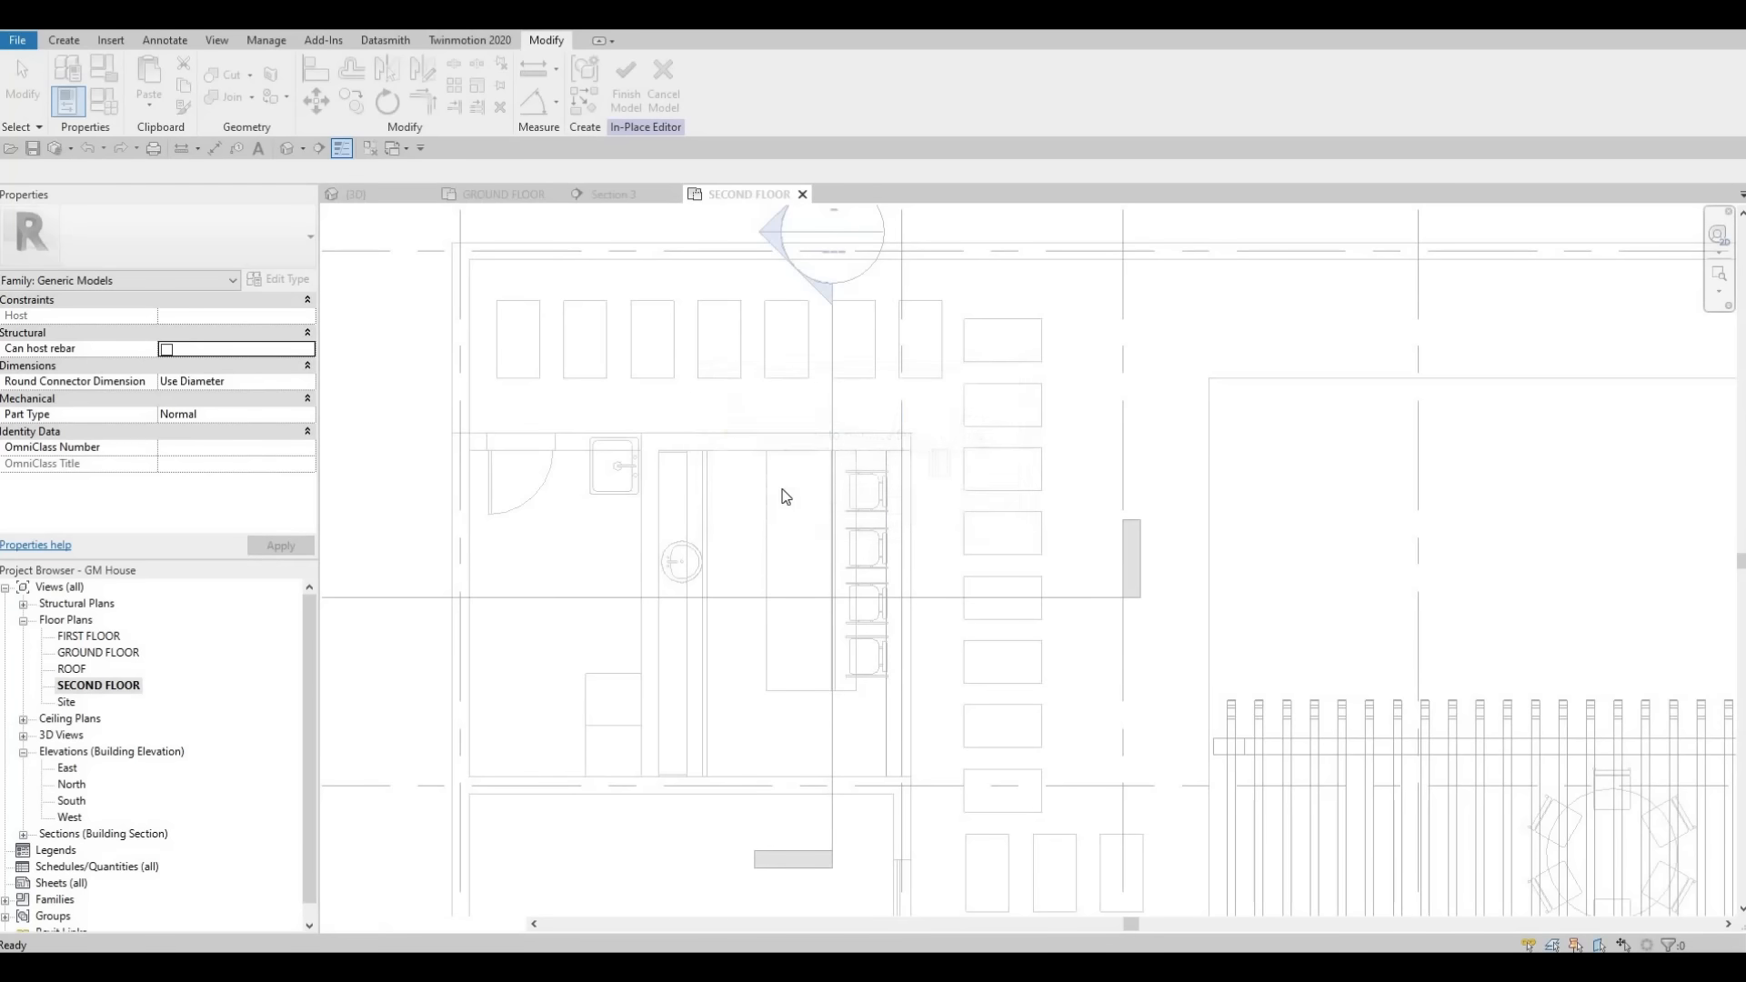
key(Escape)
key(Escape)
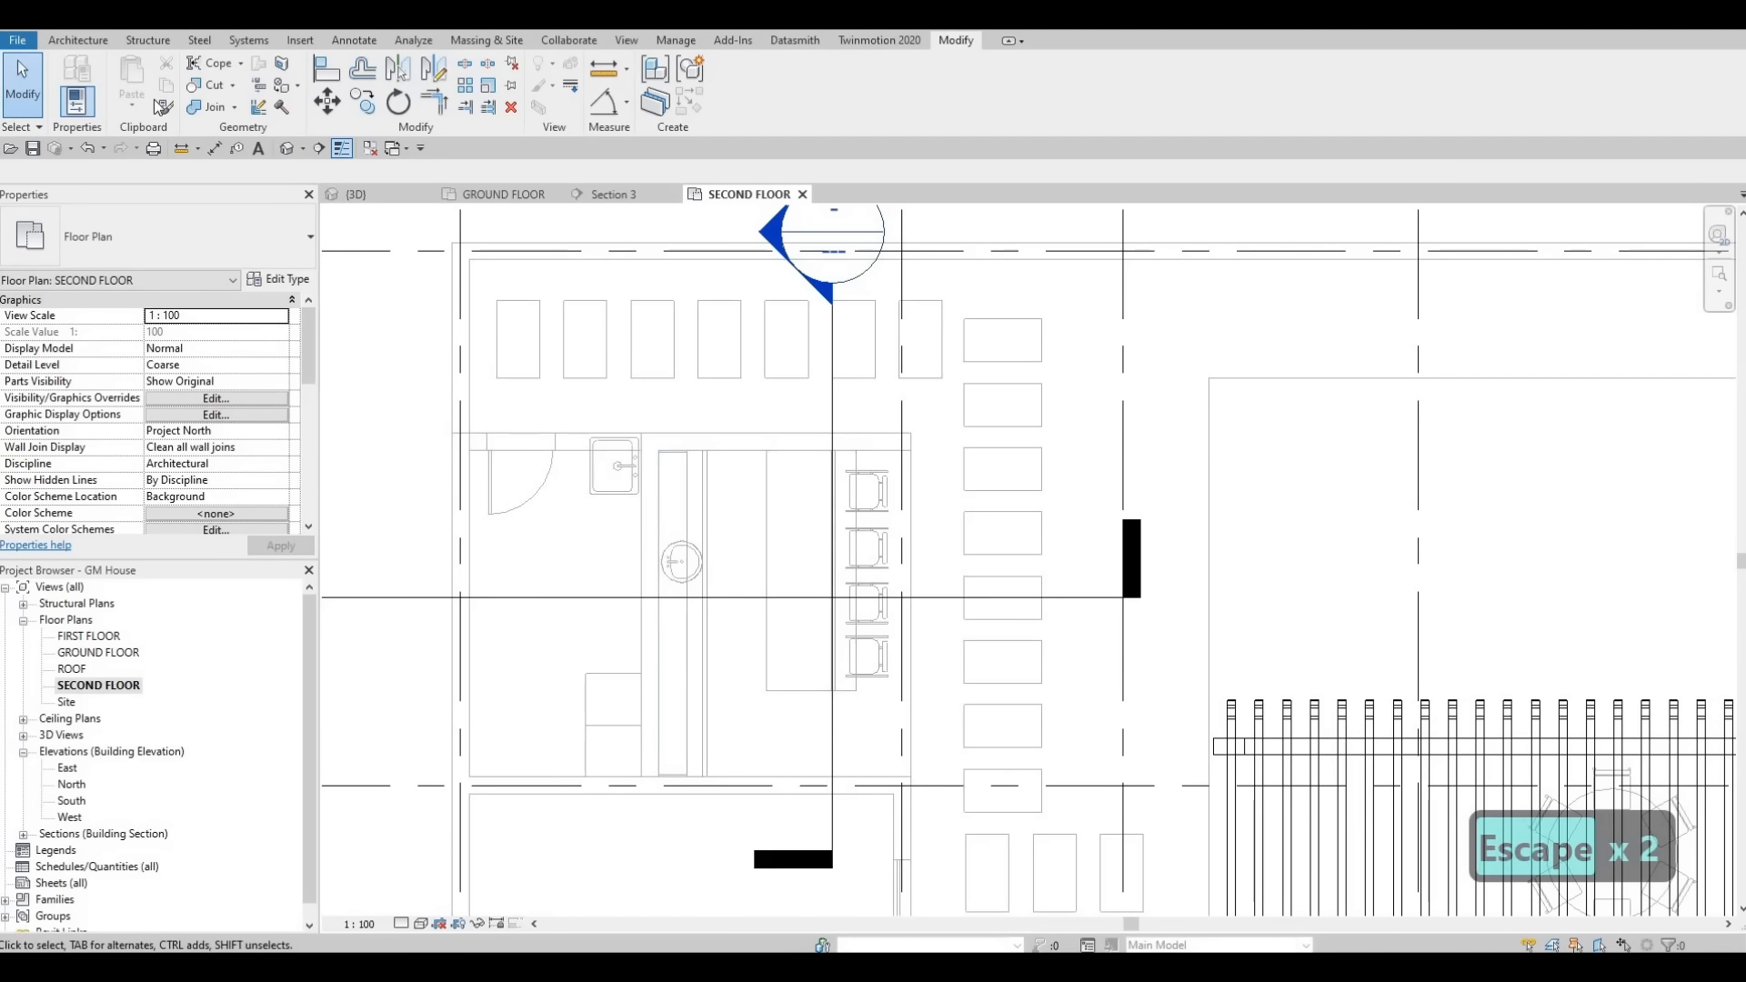
- Start a new in-place model in the second-floor plan, keeping the default name
click(77, 40)
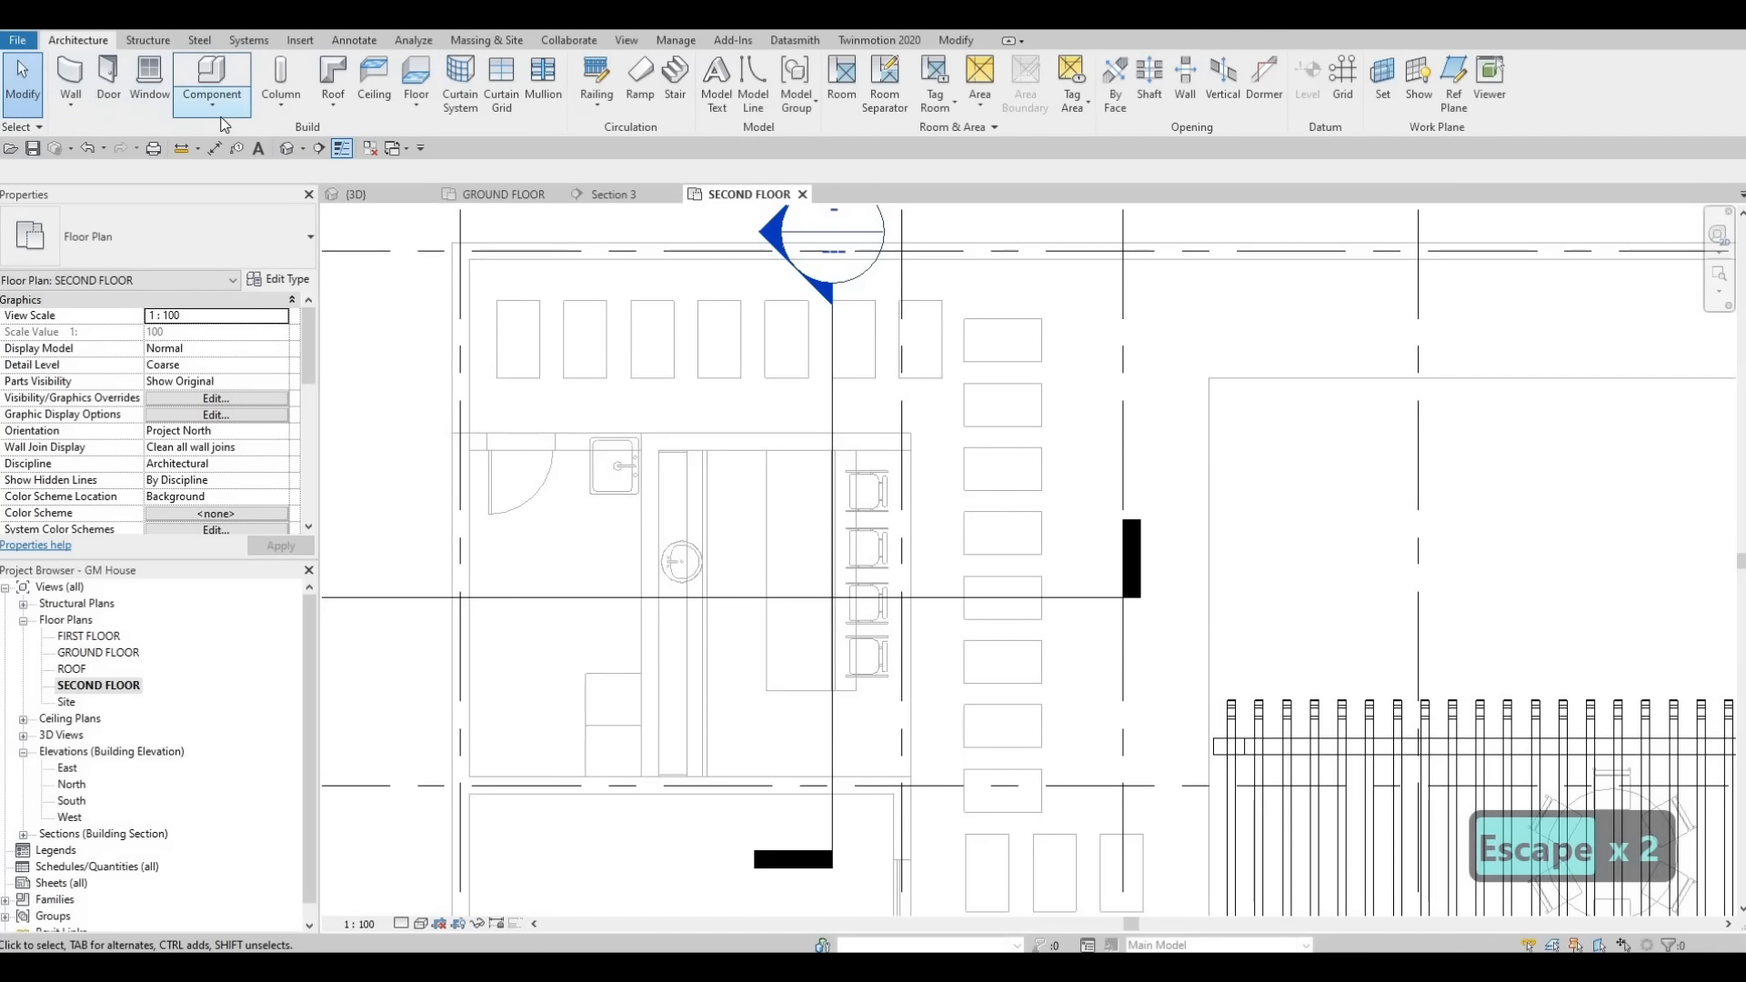
click(212, 100)
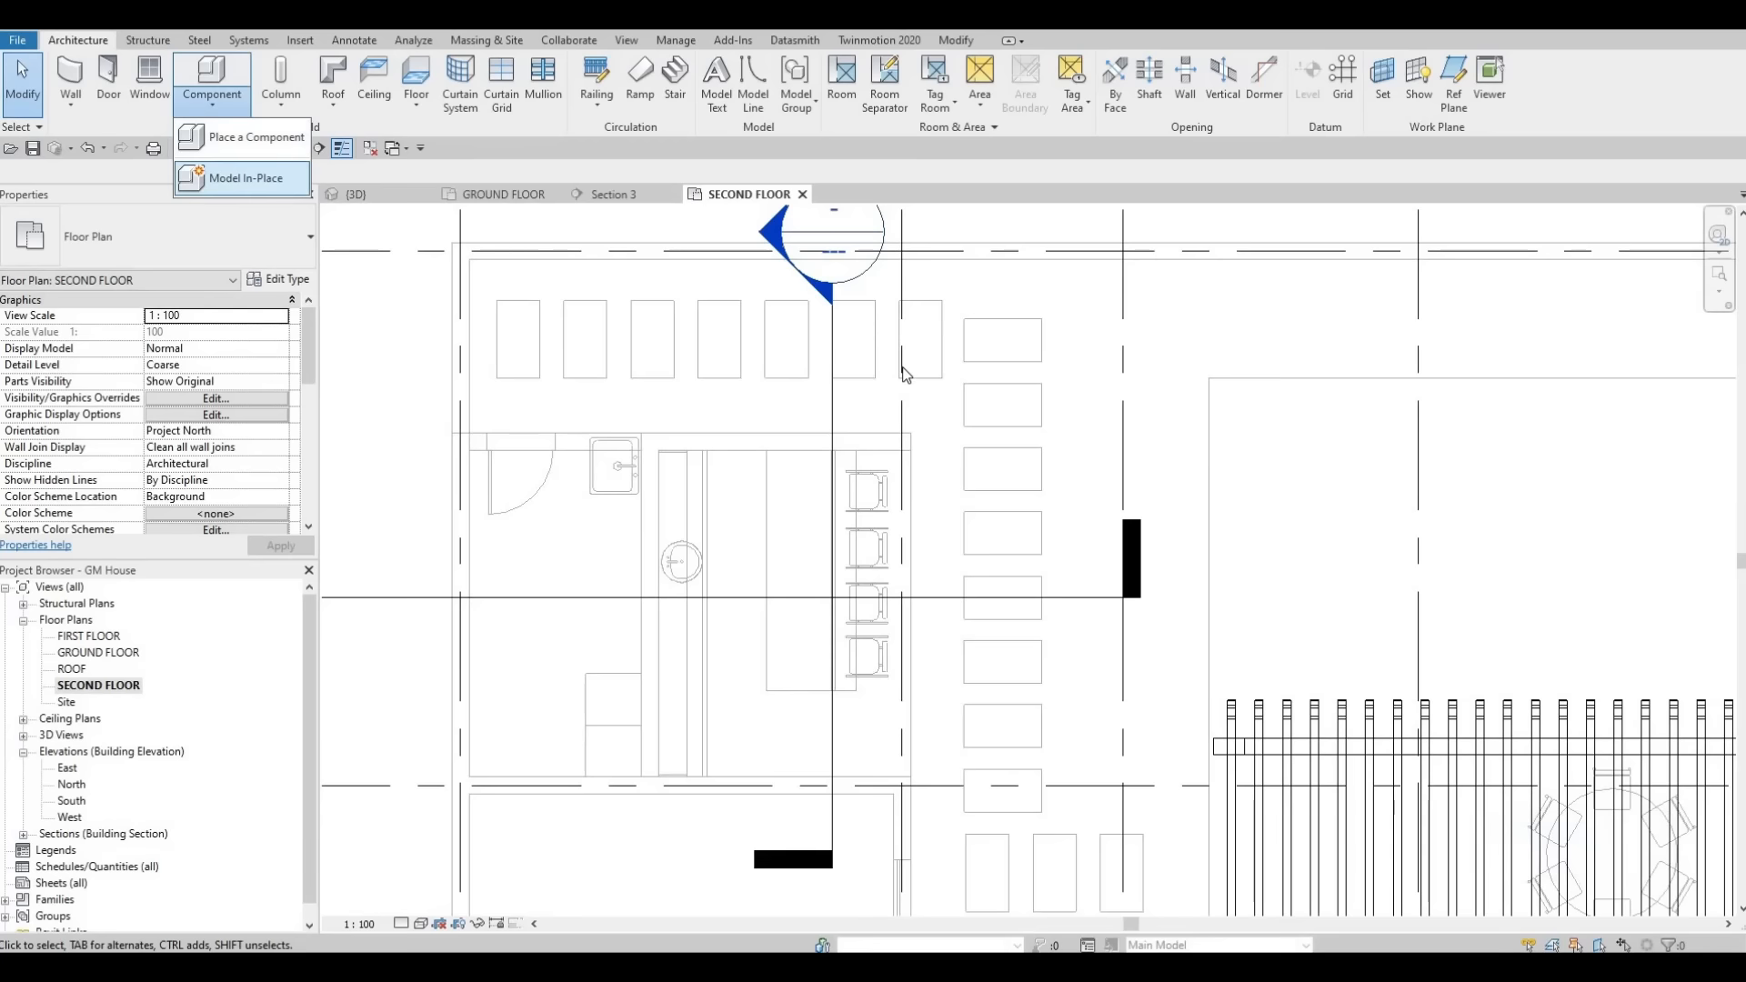
click(241, 179)
scroll(1053, 407, down, 3)
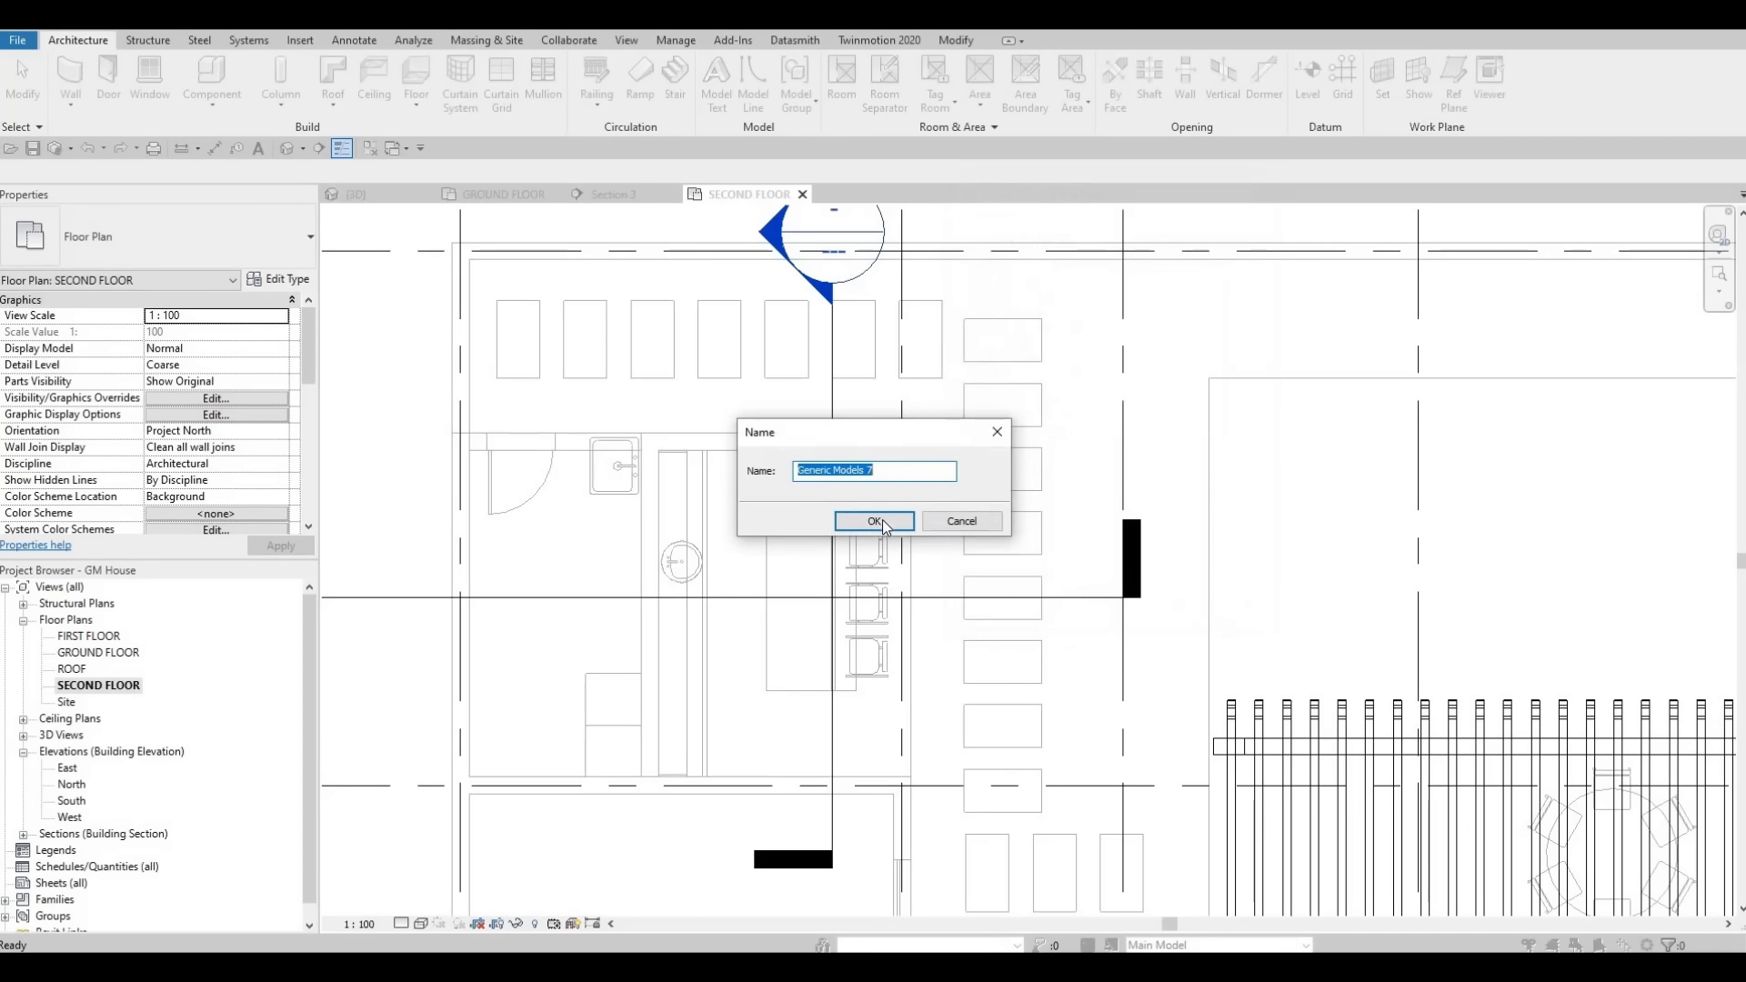
click(882, 520)
scroll(759, 440, down, 2)
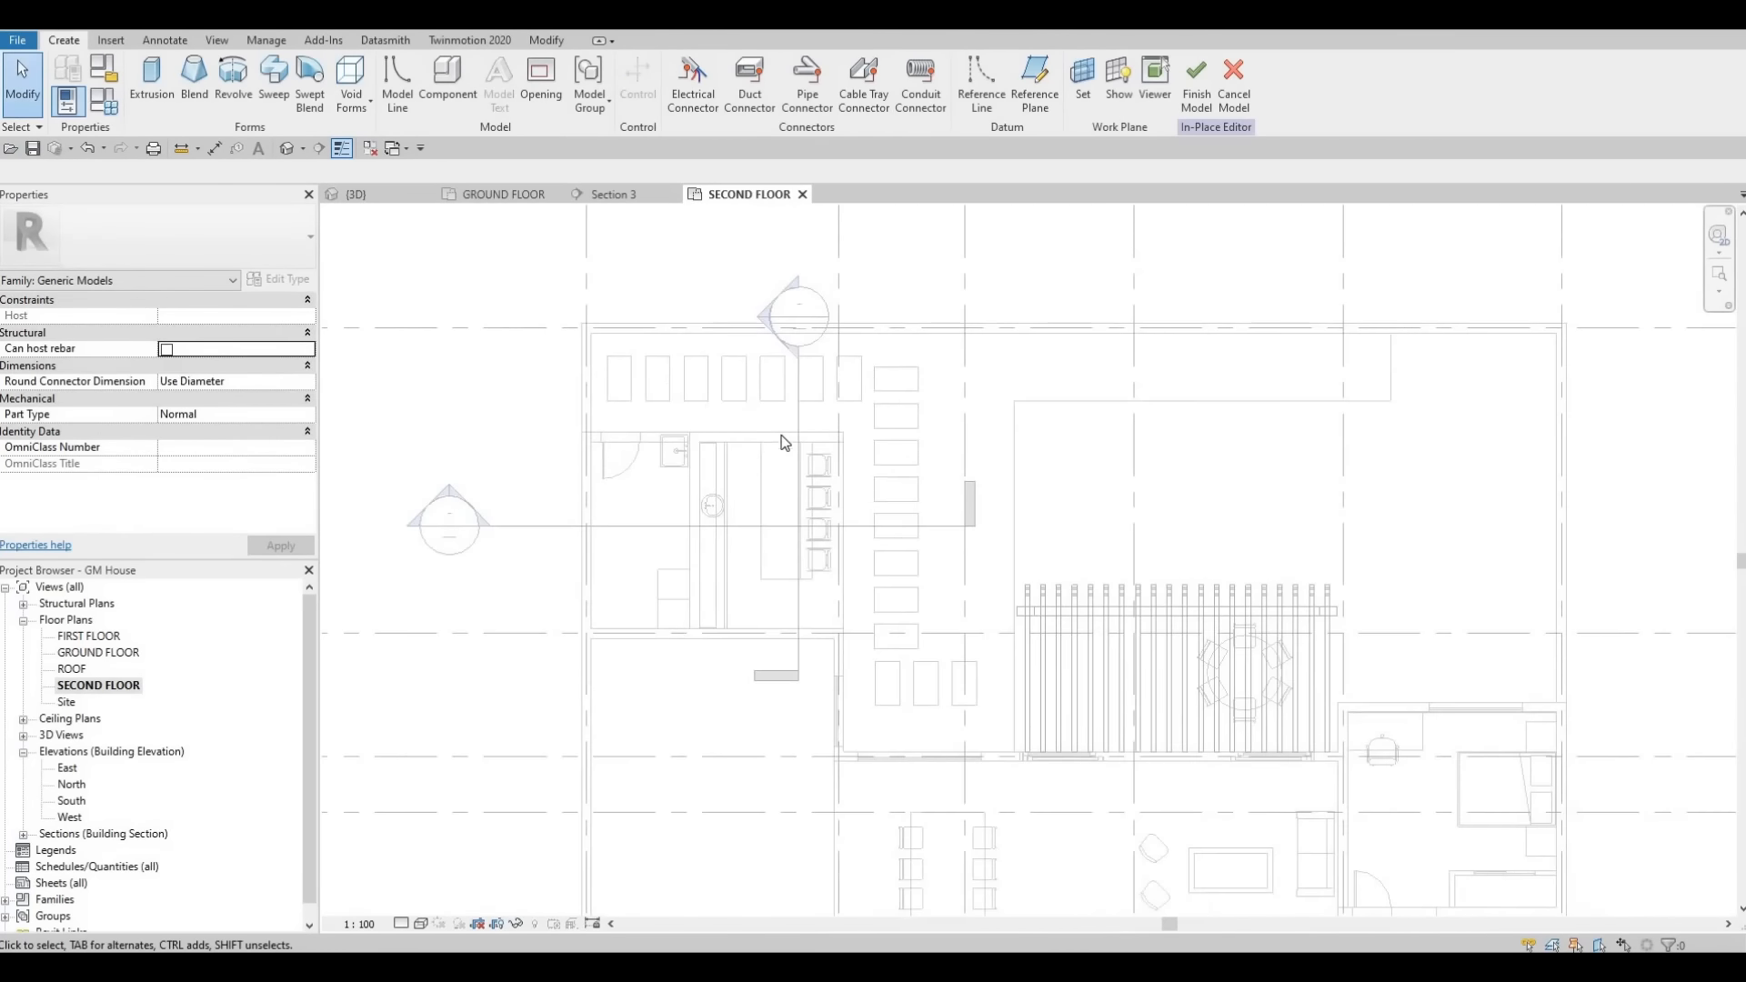
- In the second-floor plan, sketch a rectangle about 3300 mm long and 100 mm wide along the kitchen wall
scroll(701, 417, up, 3)
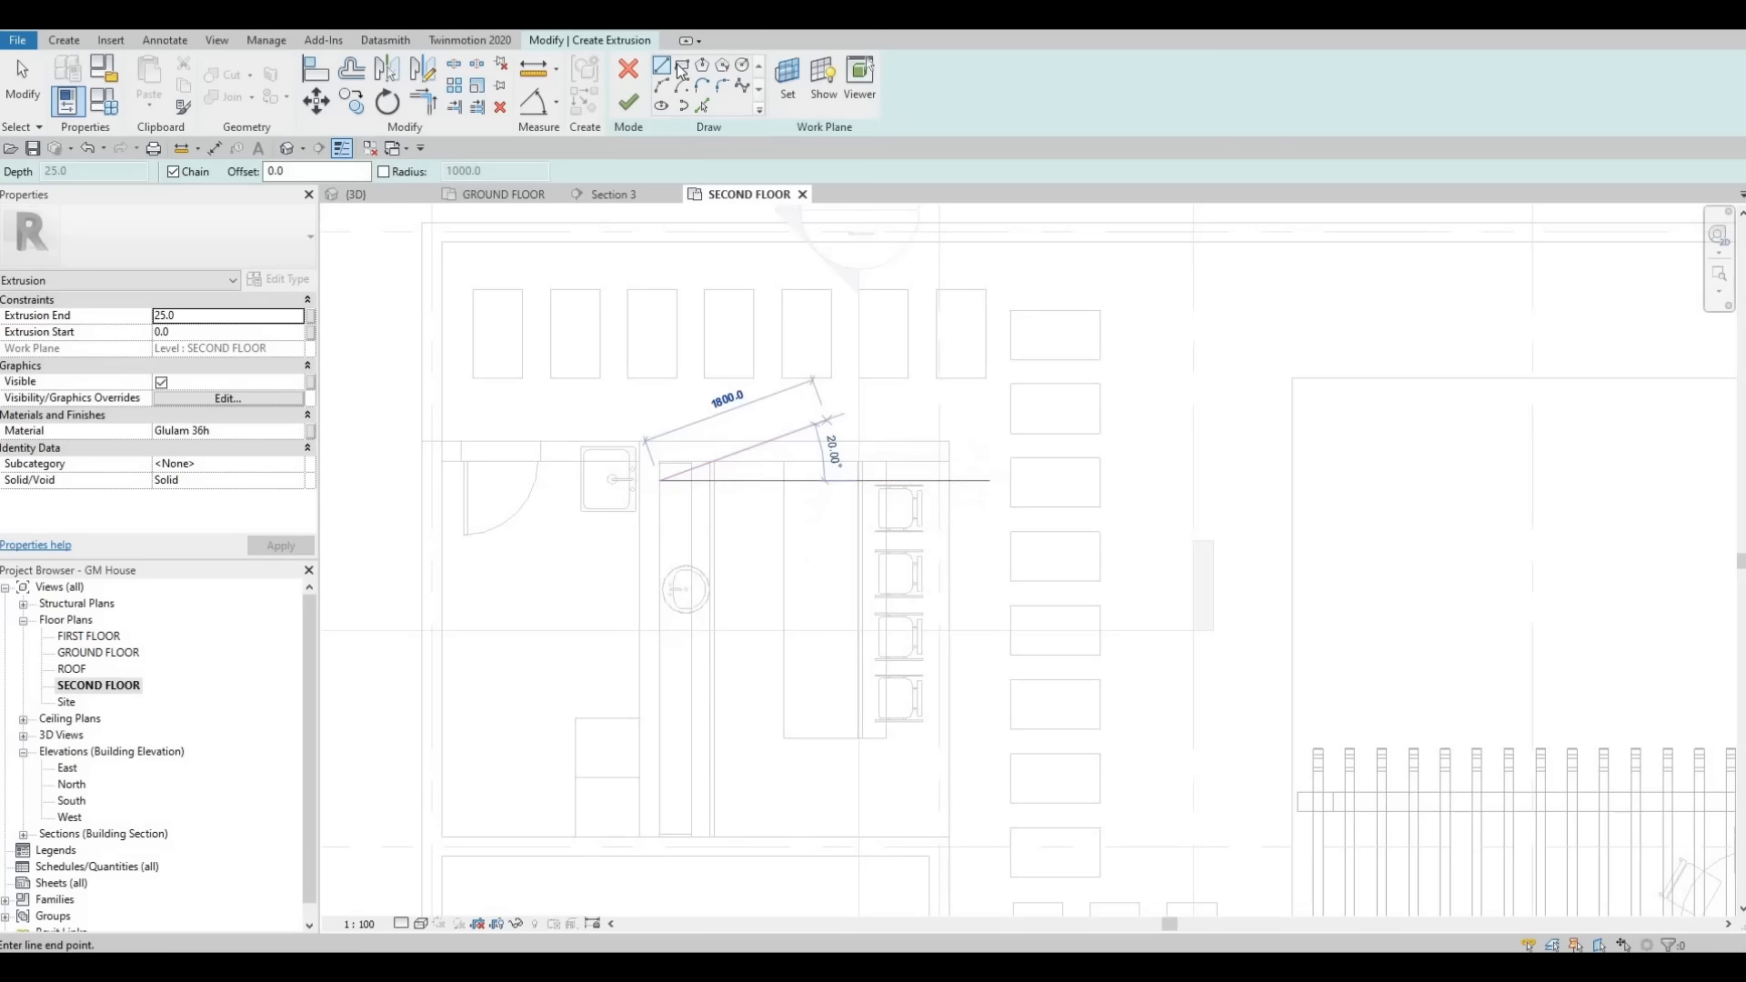
key(Escape)
scroll(653, 471, up, 2)
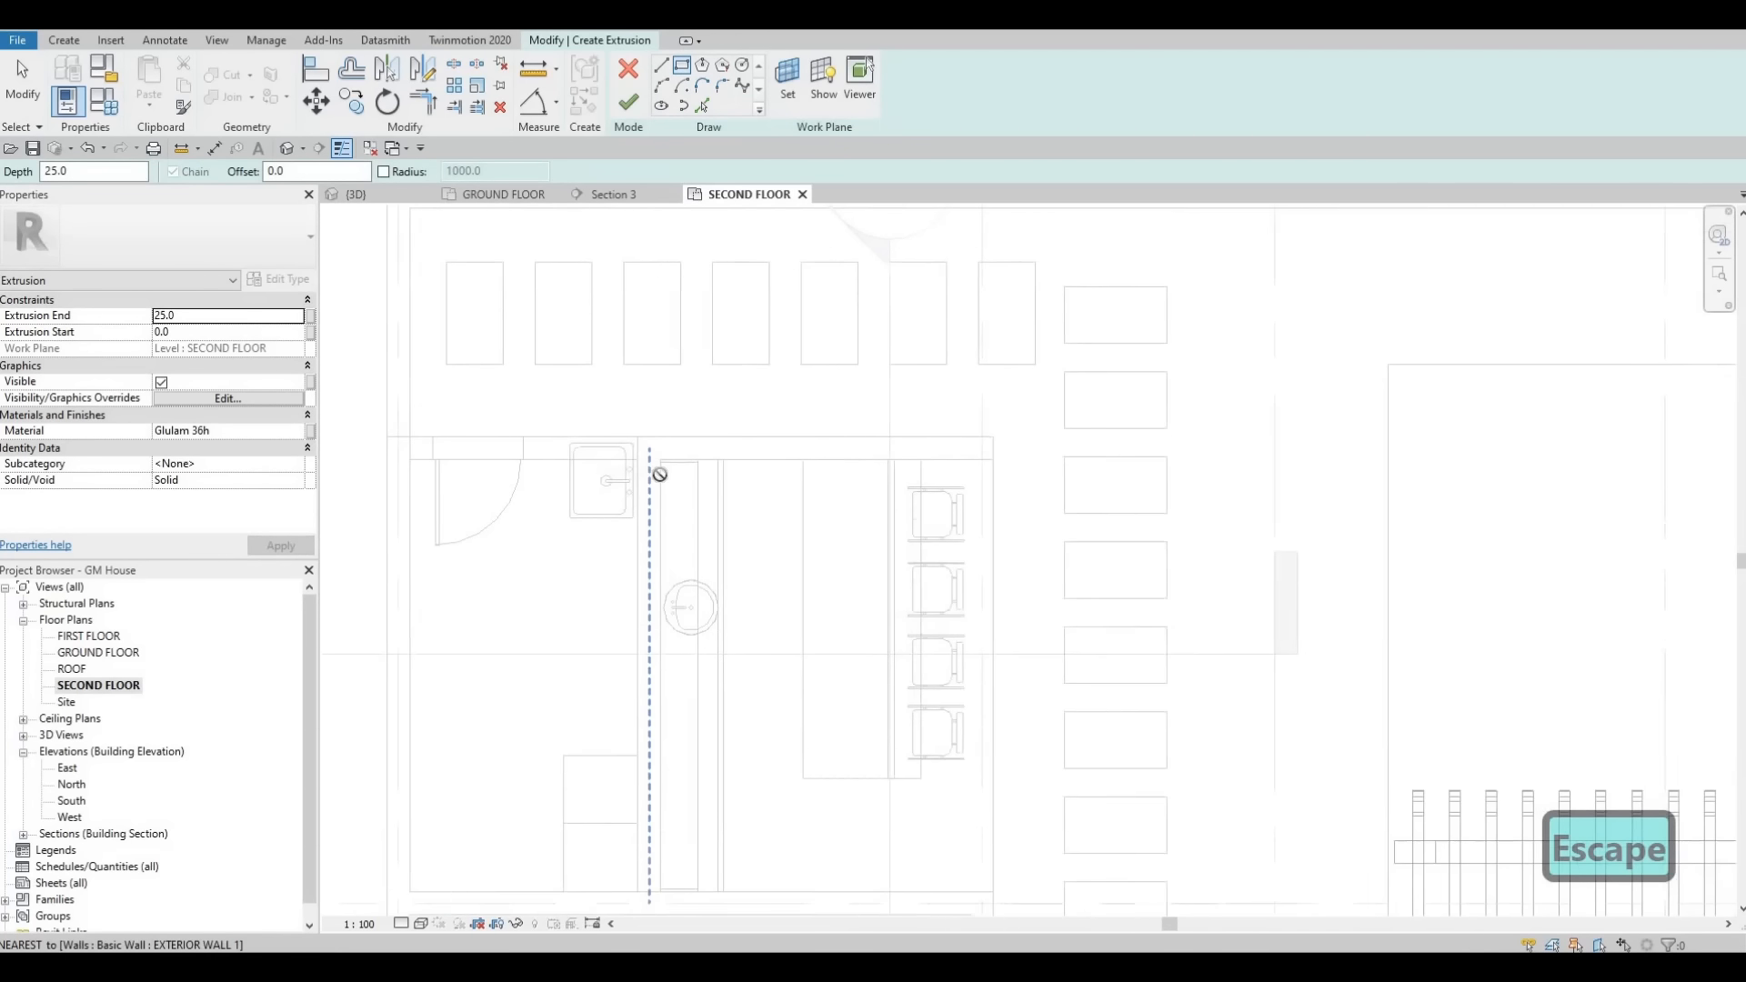
click(661, 475)
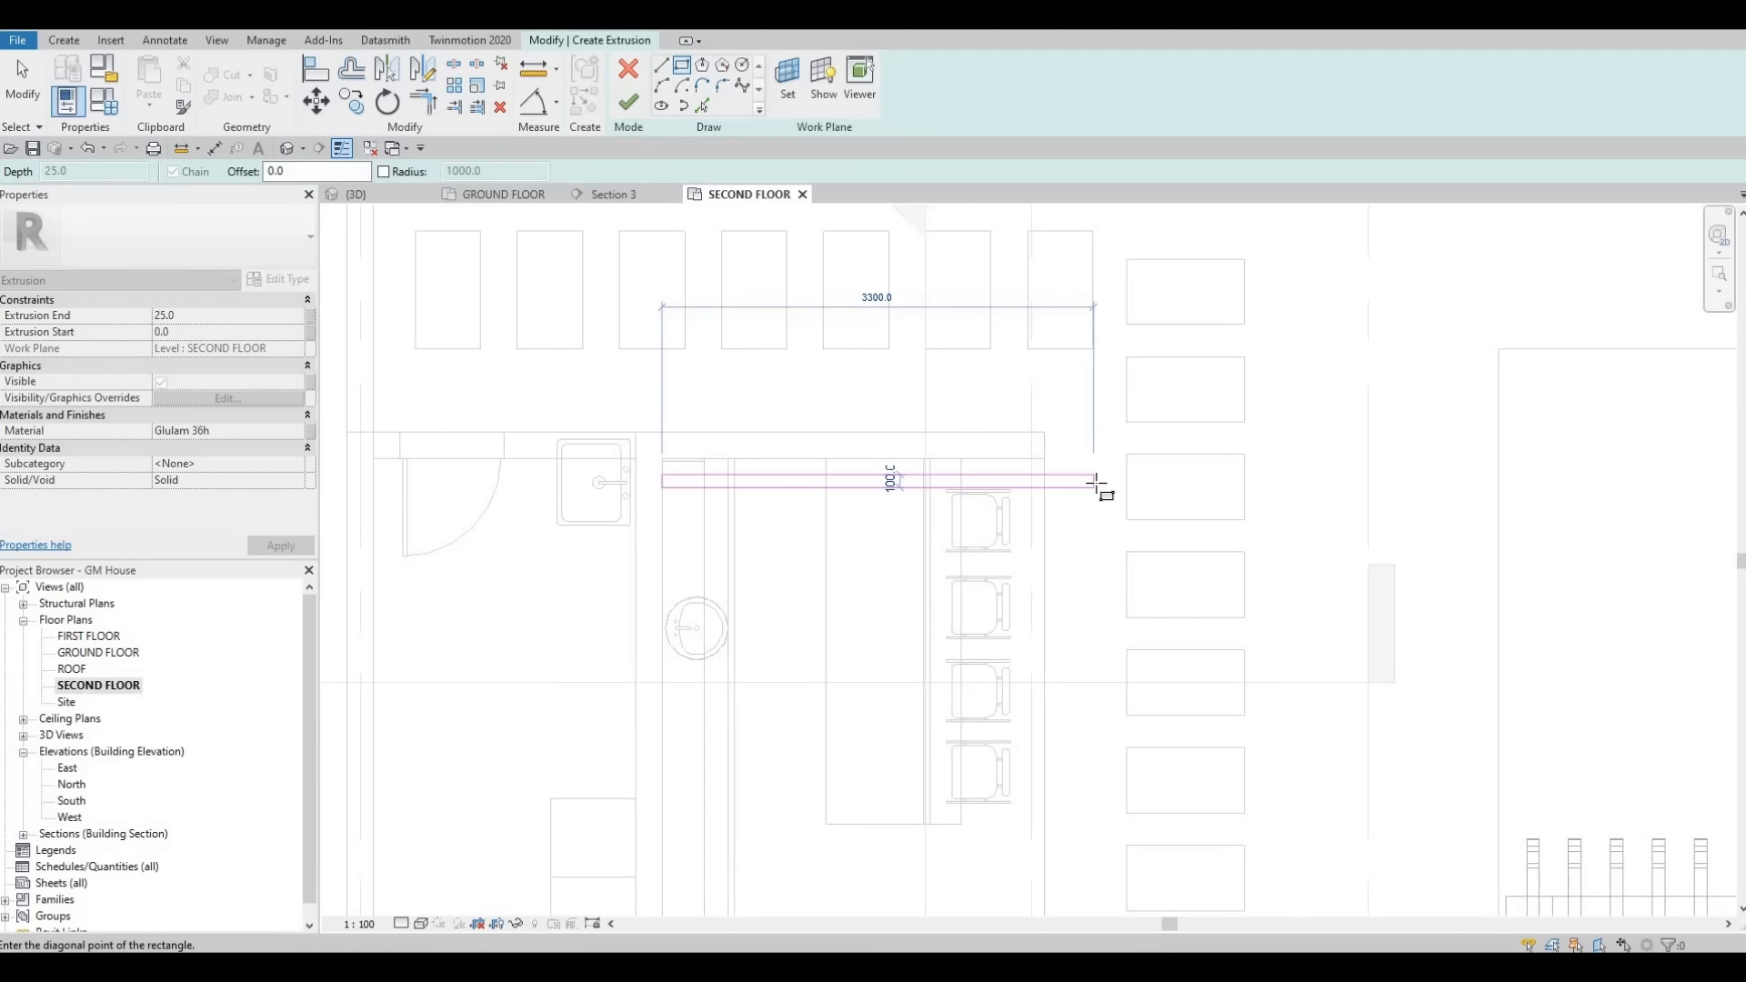
click(1092, 485)
key(Escape)
key(Escape)
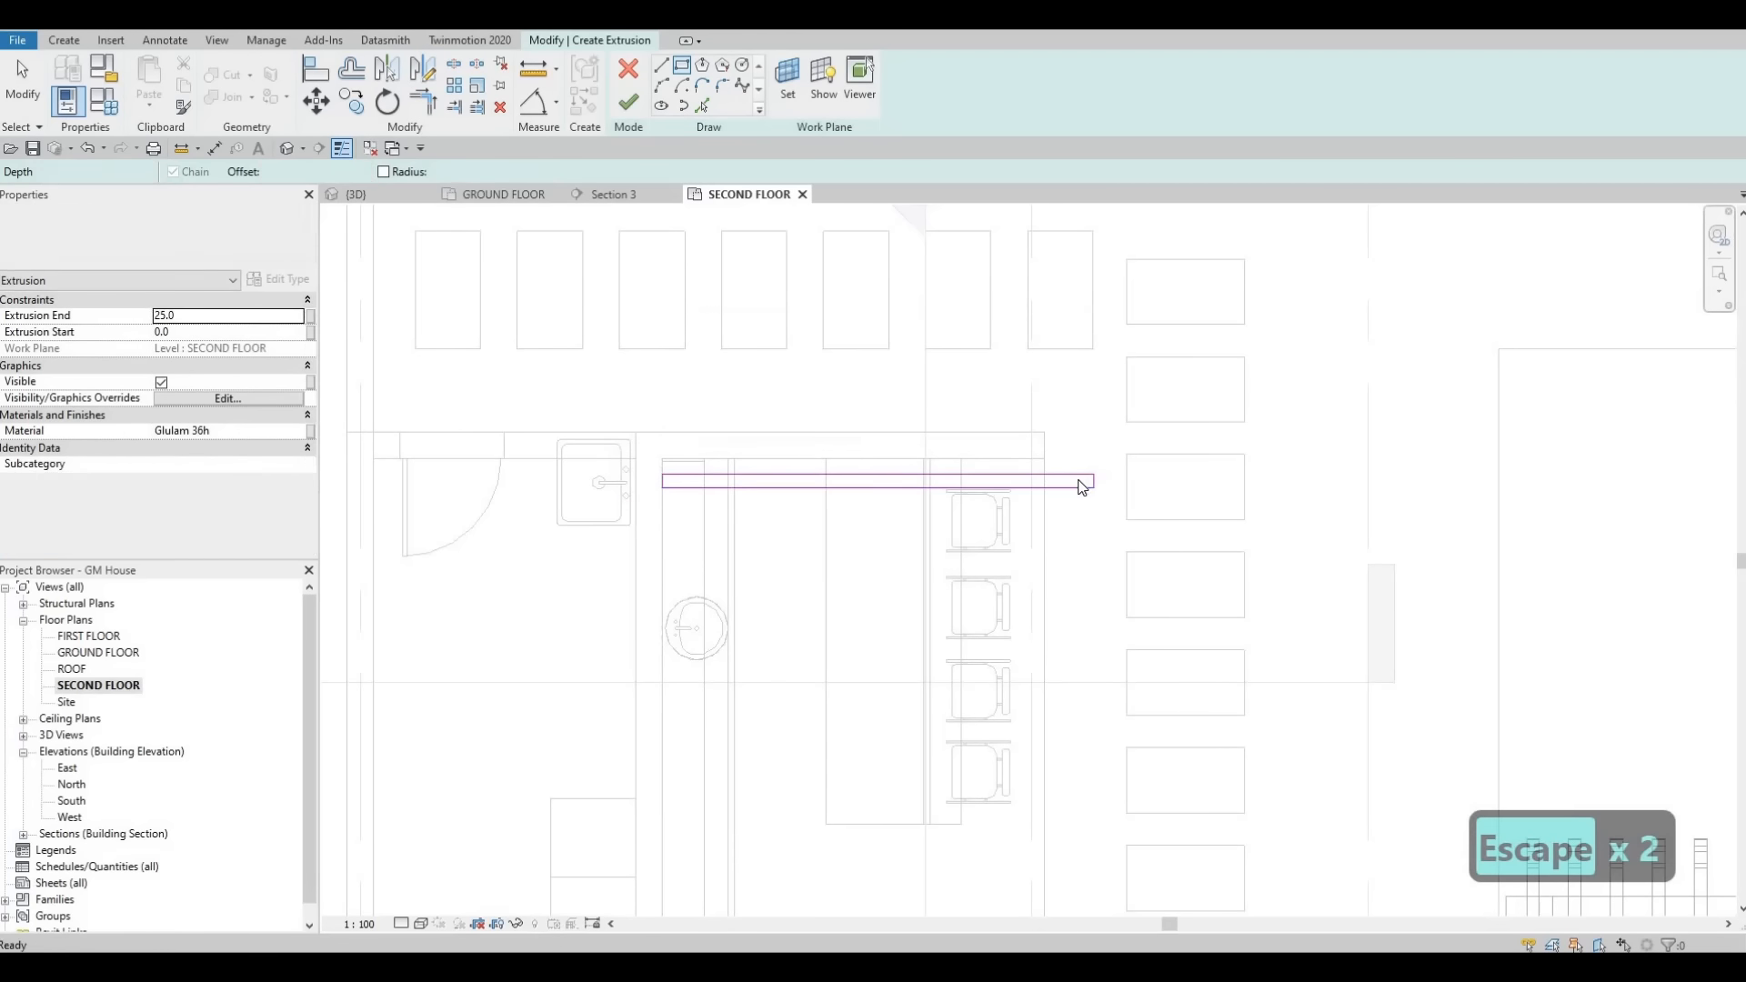
- Nudge the rectangle sketch upward and extend its right edge slightly
key(Tab)
click(1079, 480)
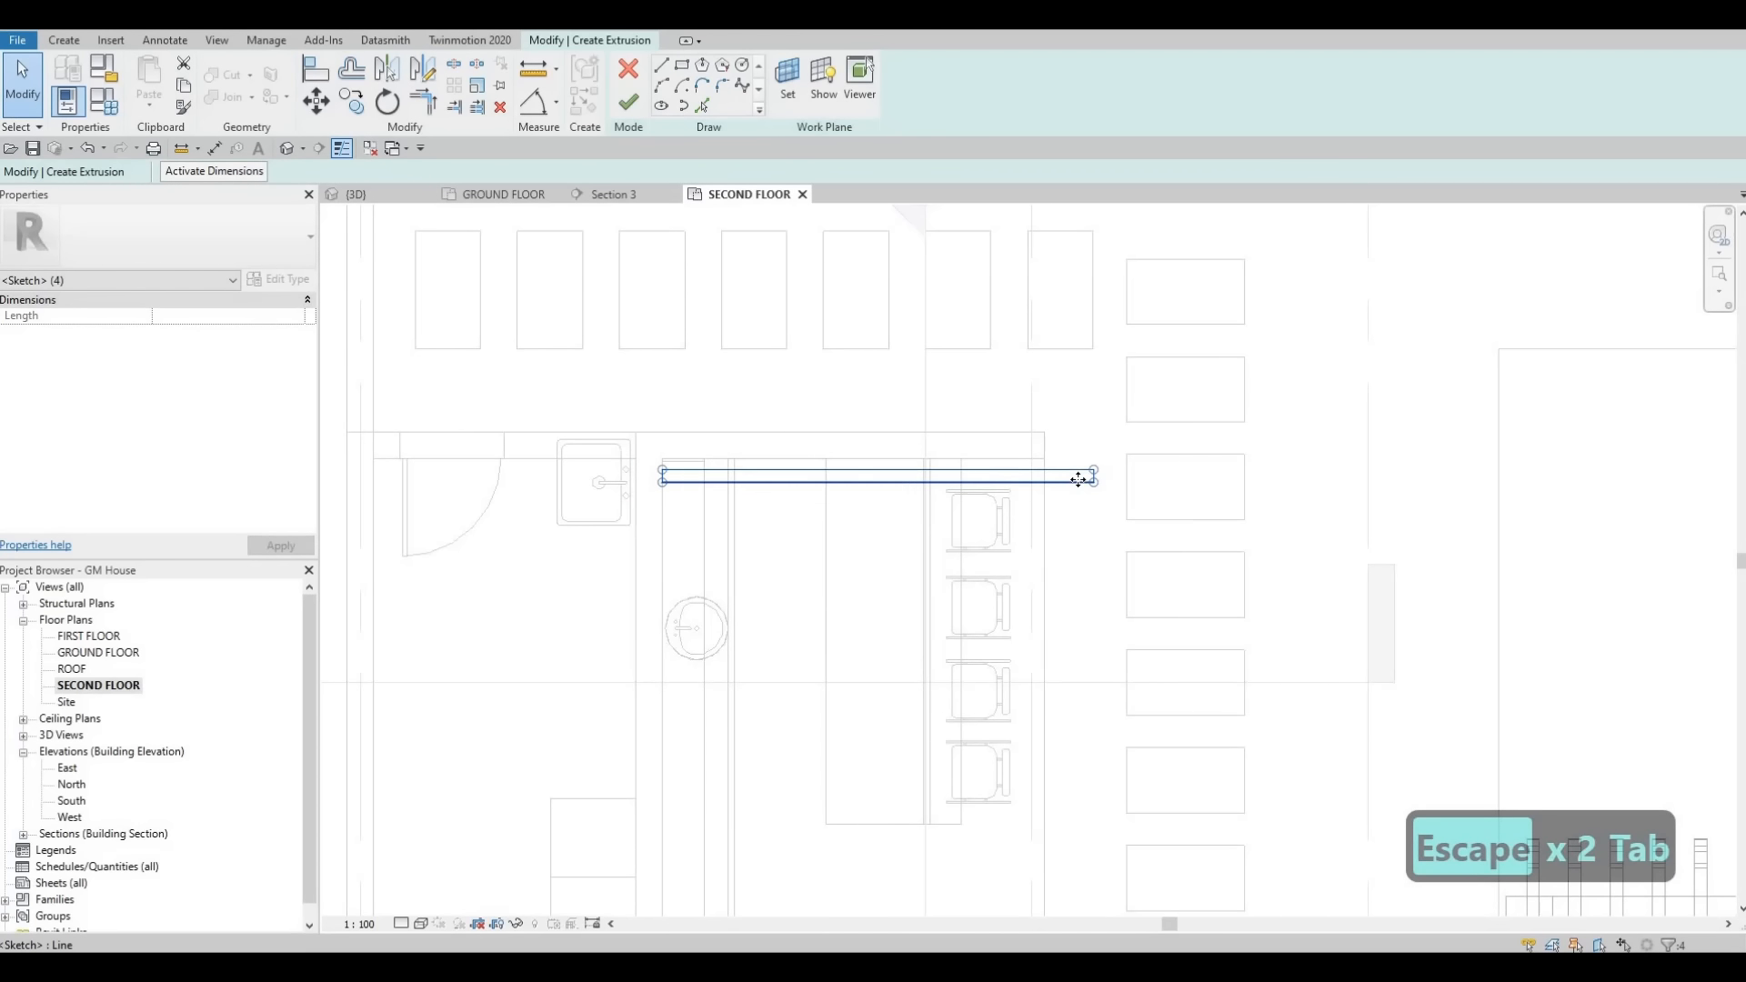
key(Up)
key(Up)
key(Up)
key(Escape)
key(Escape)
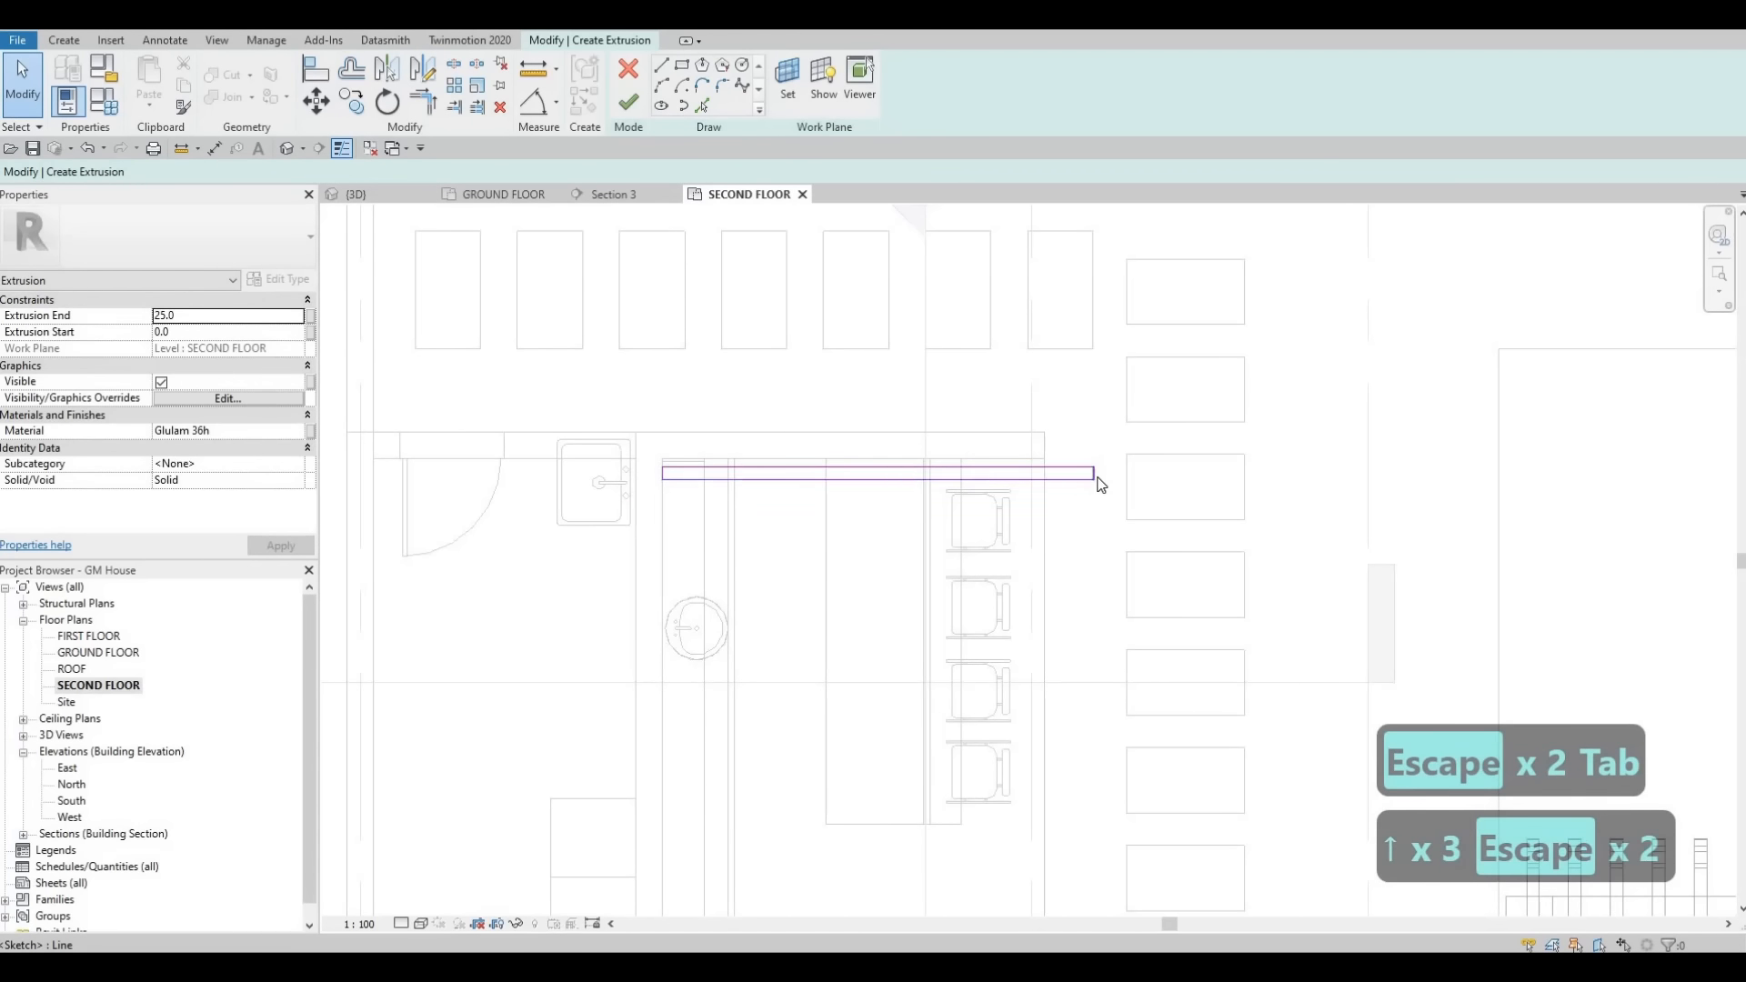
click(1095, 475)
key(Right)
key(Right)
key(Escape)
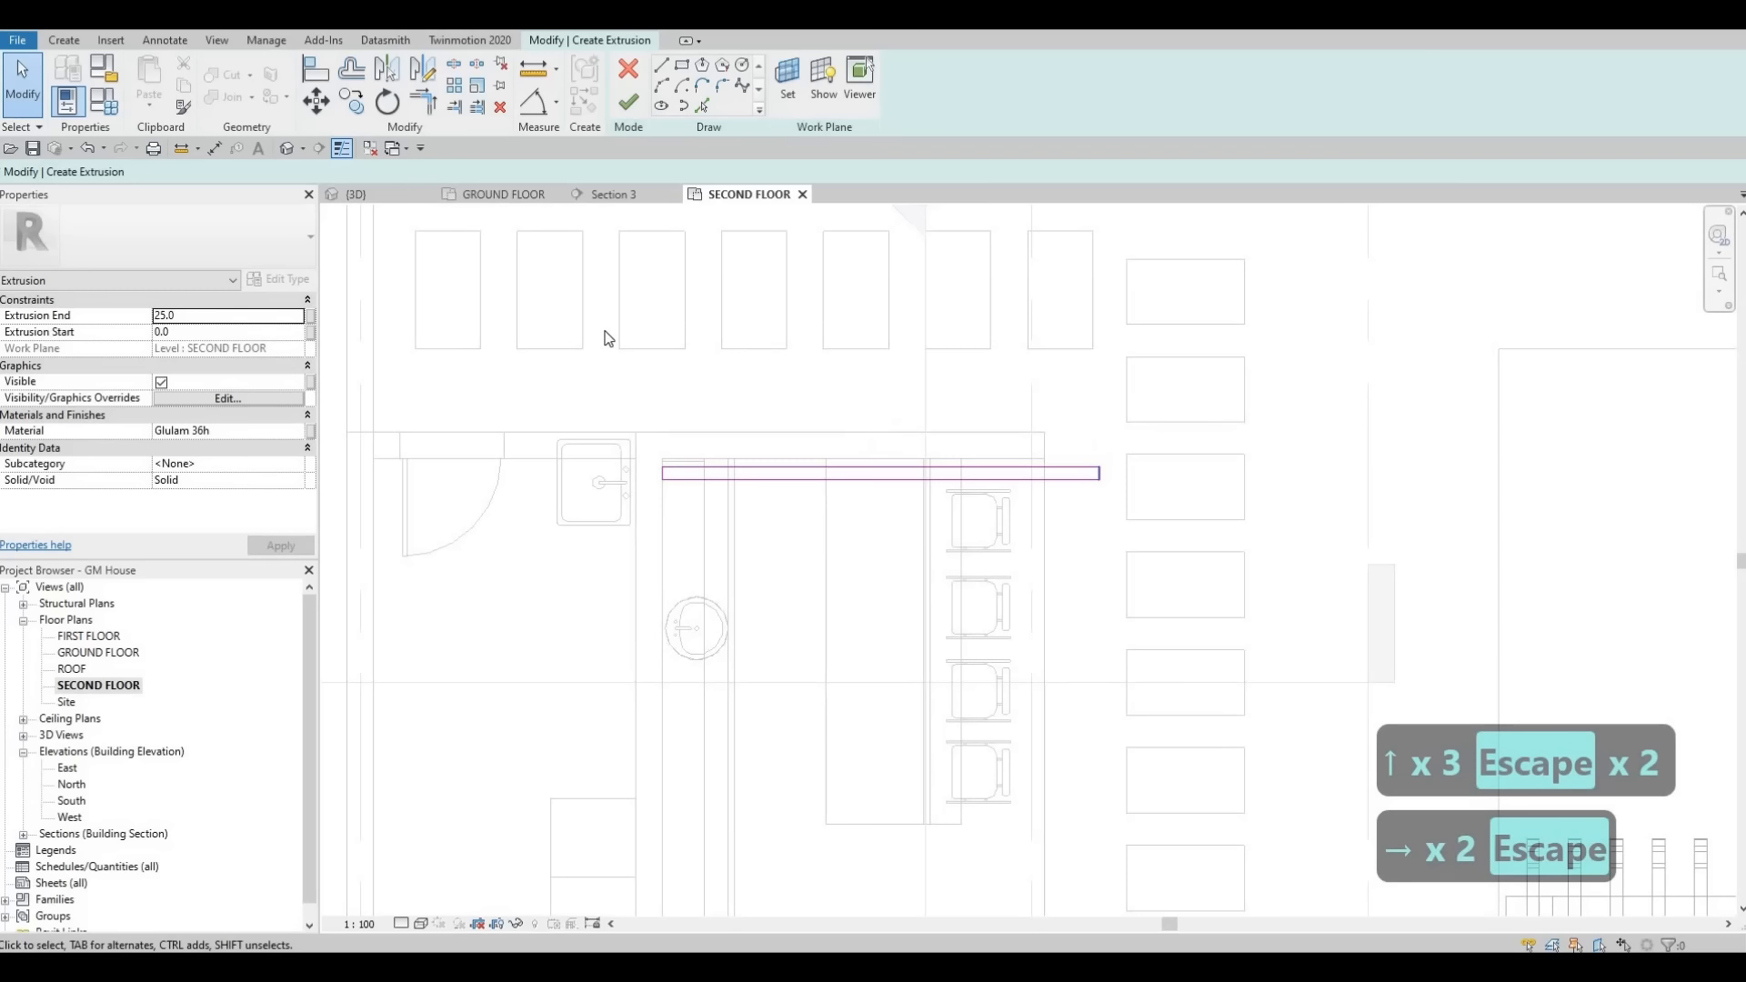
- Set the extrusion material to Laminated Veneer Lumber and finish the extrusion sketch
click(244, 430)
text(Laminated Veneer Lumber)
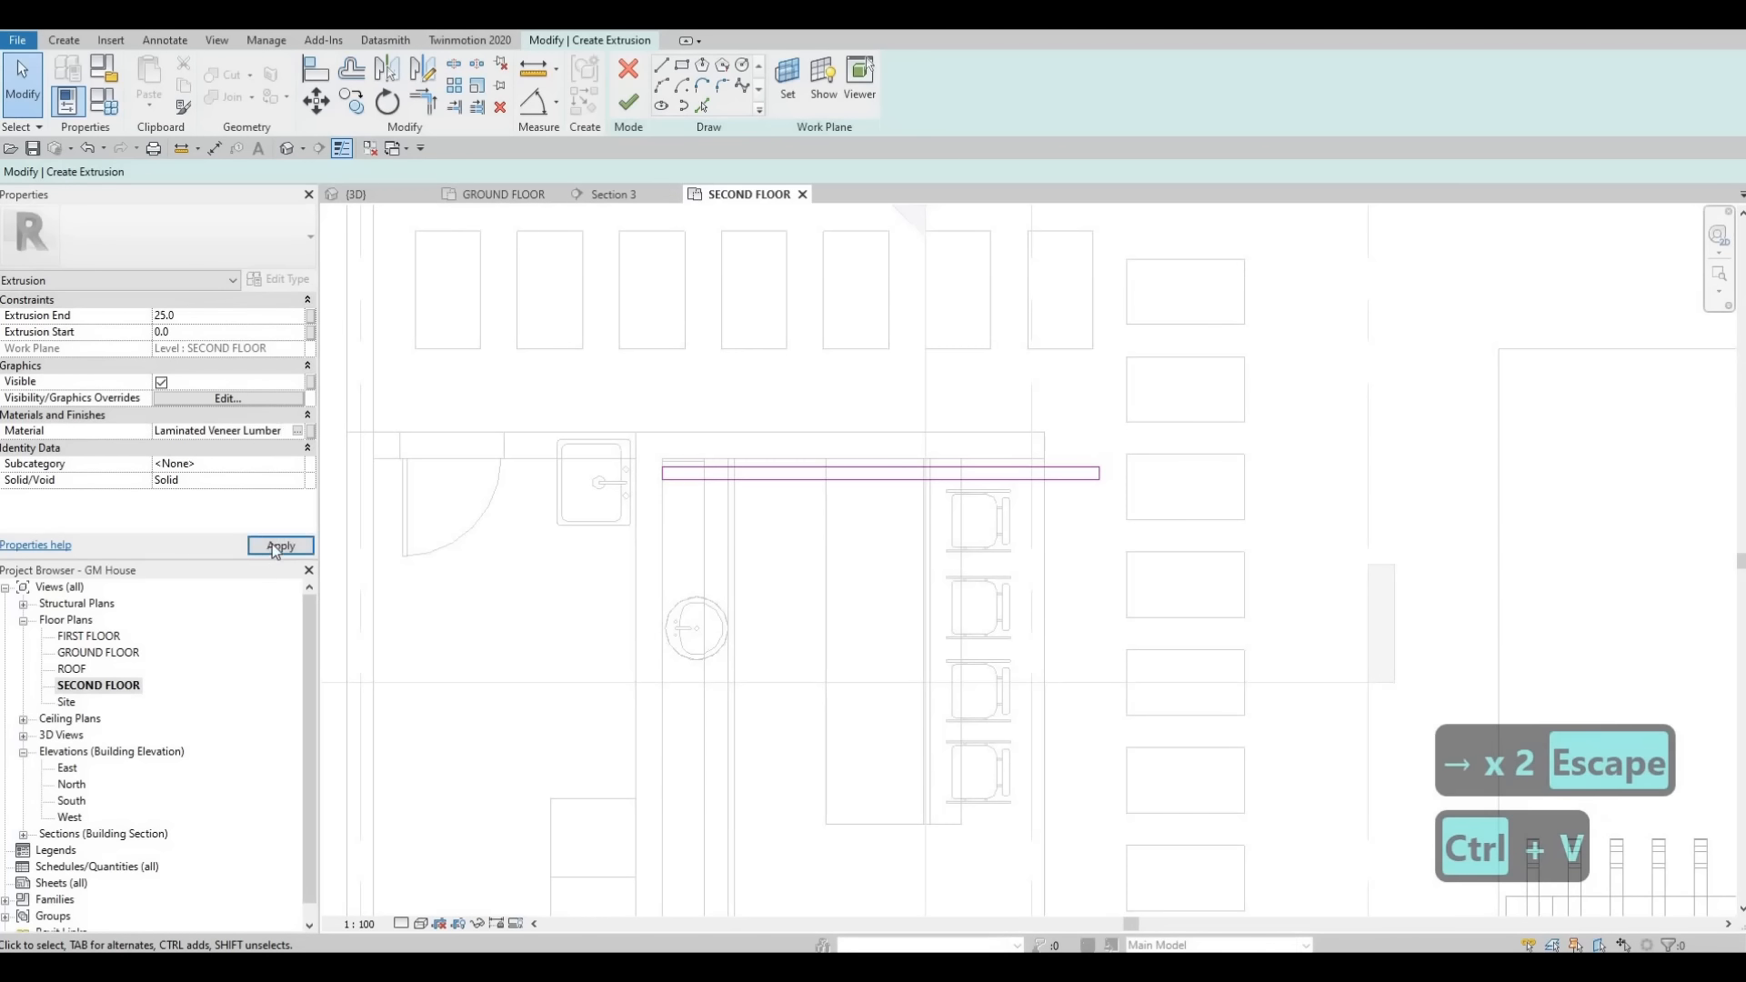
click(271, 544)
click(626, 106)
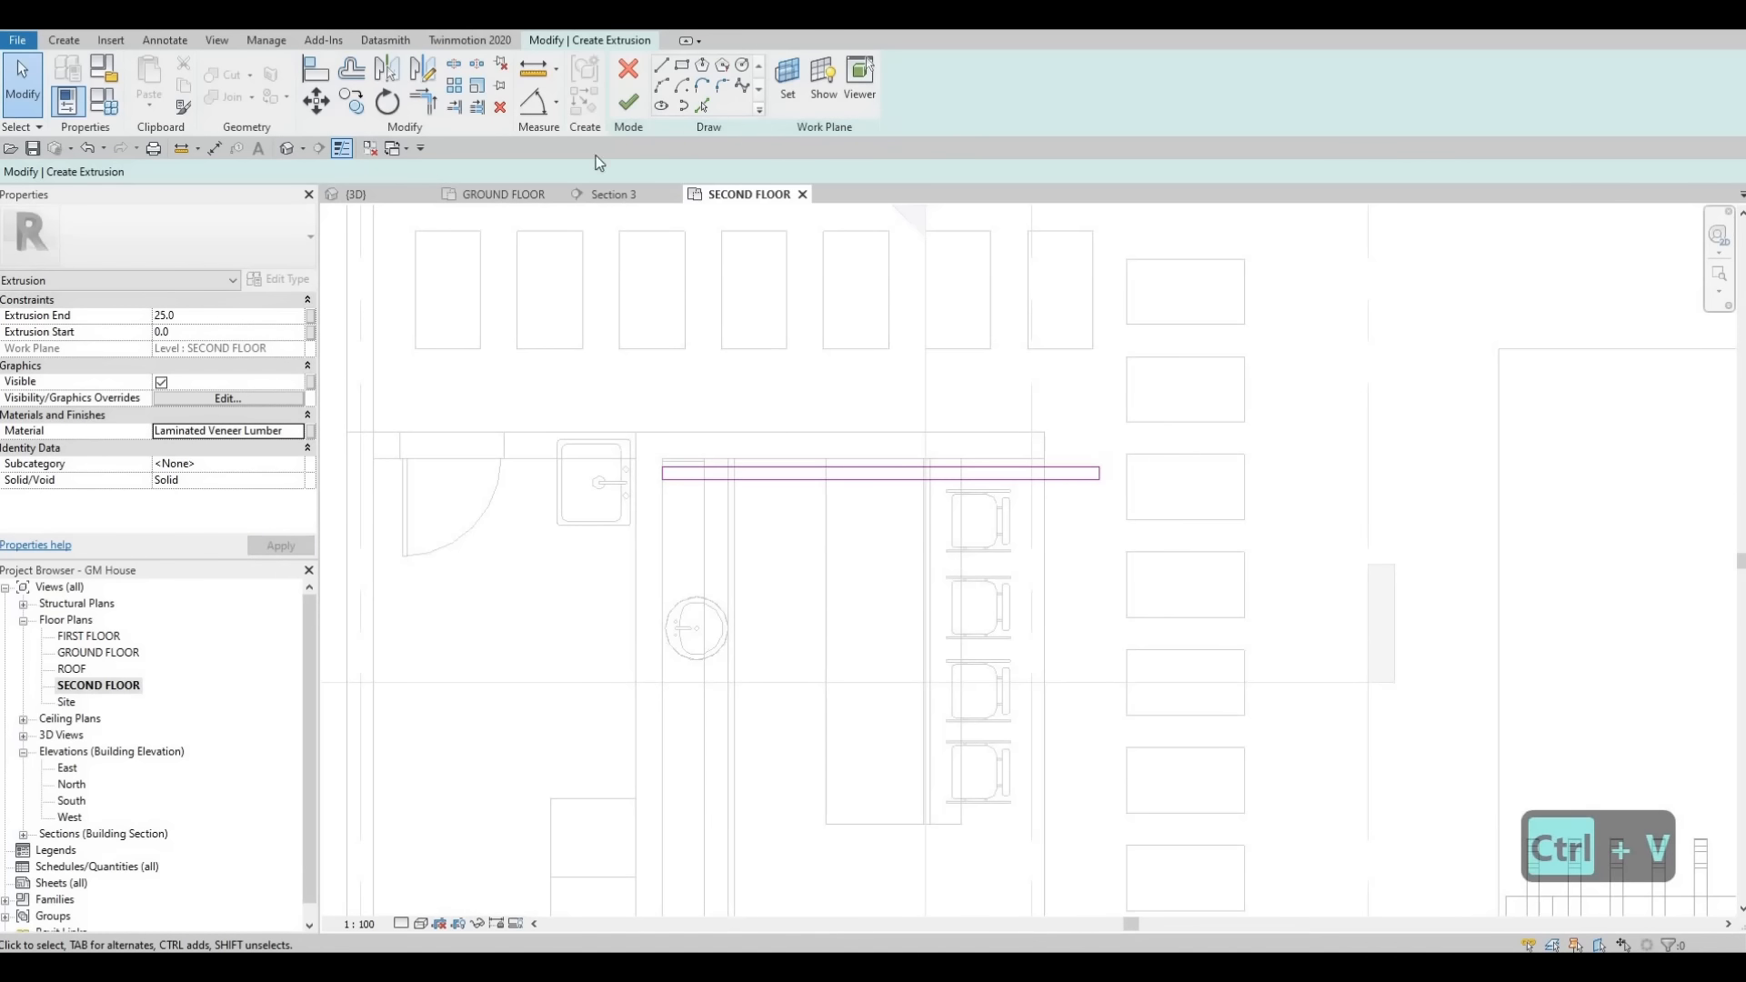
- In the 3D view, drag the beam's extrusion start handle downward to deepen the beam
click(355, 196)
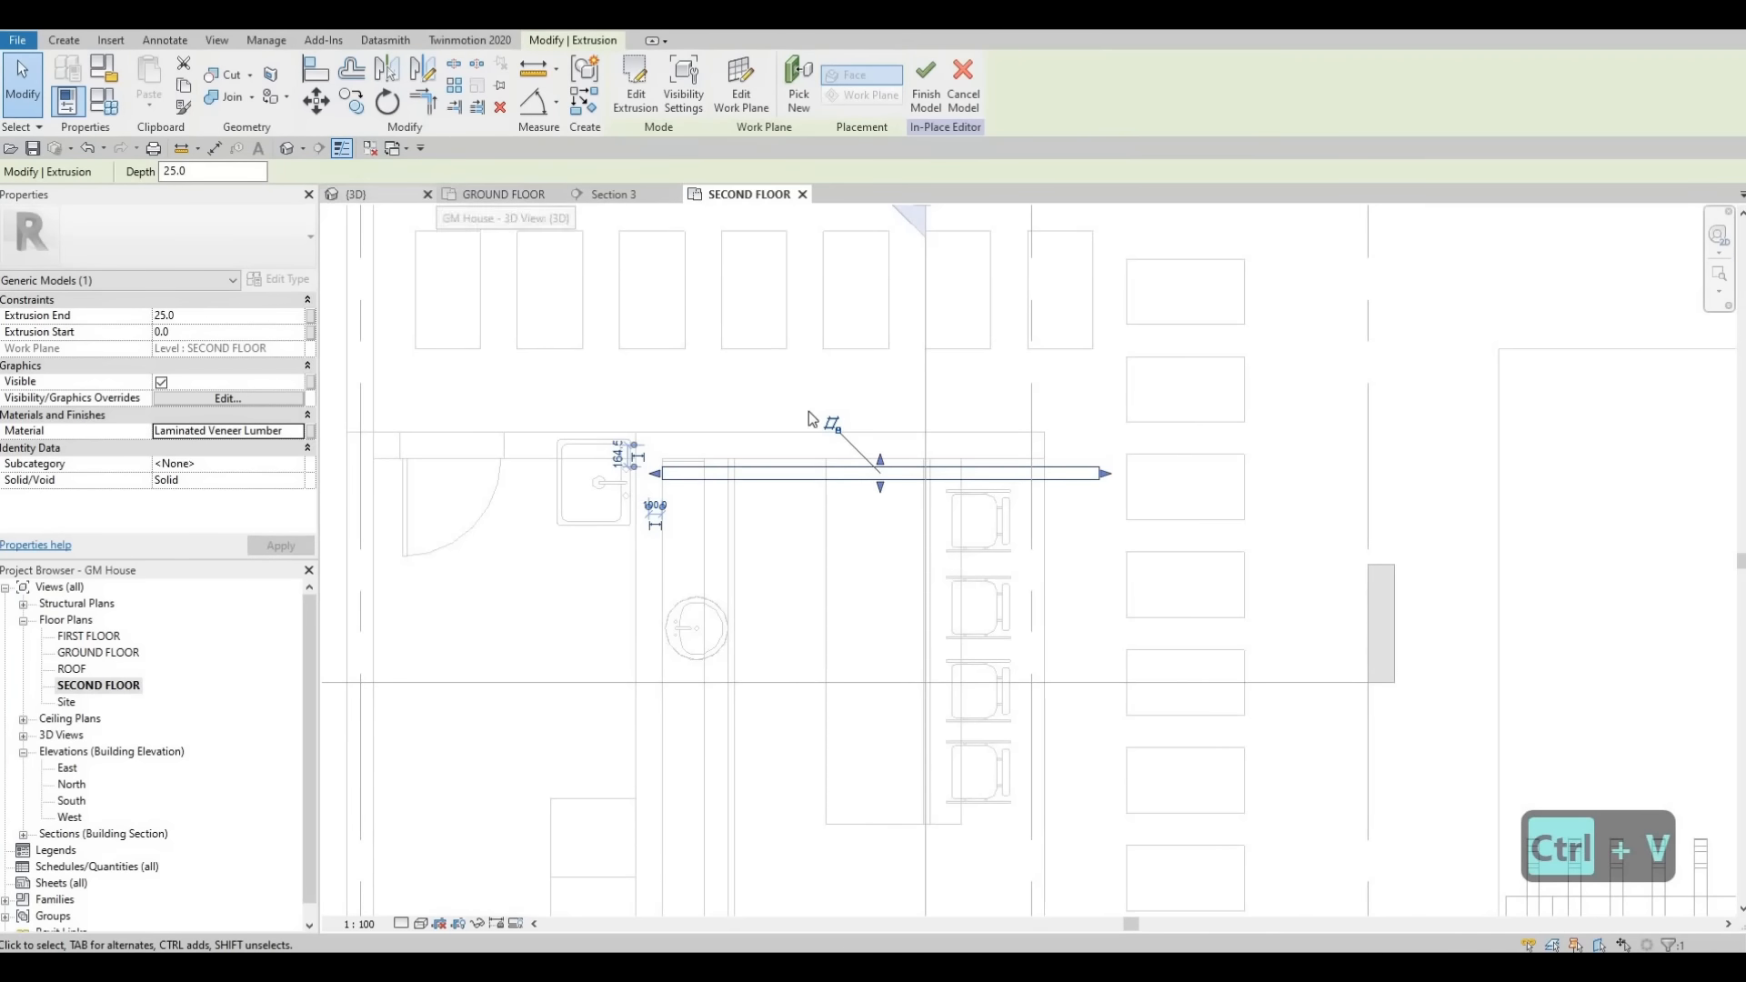
scroll(727, 309, up, 2)
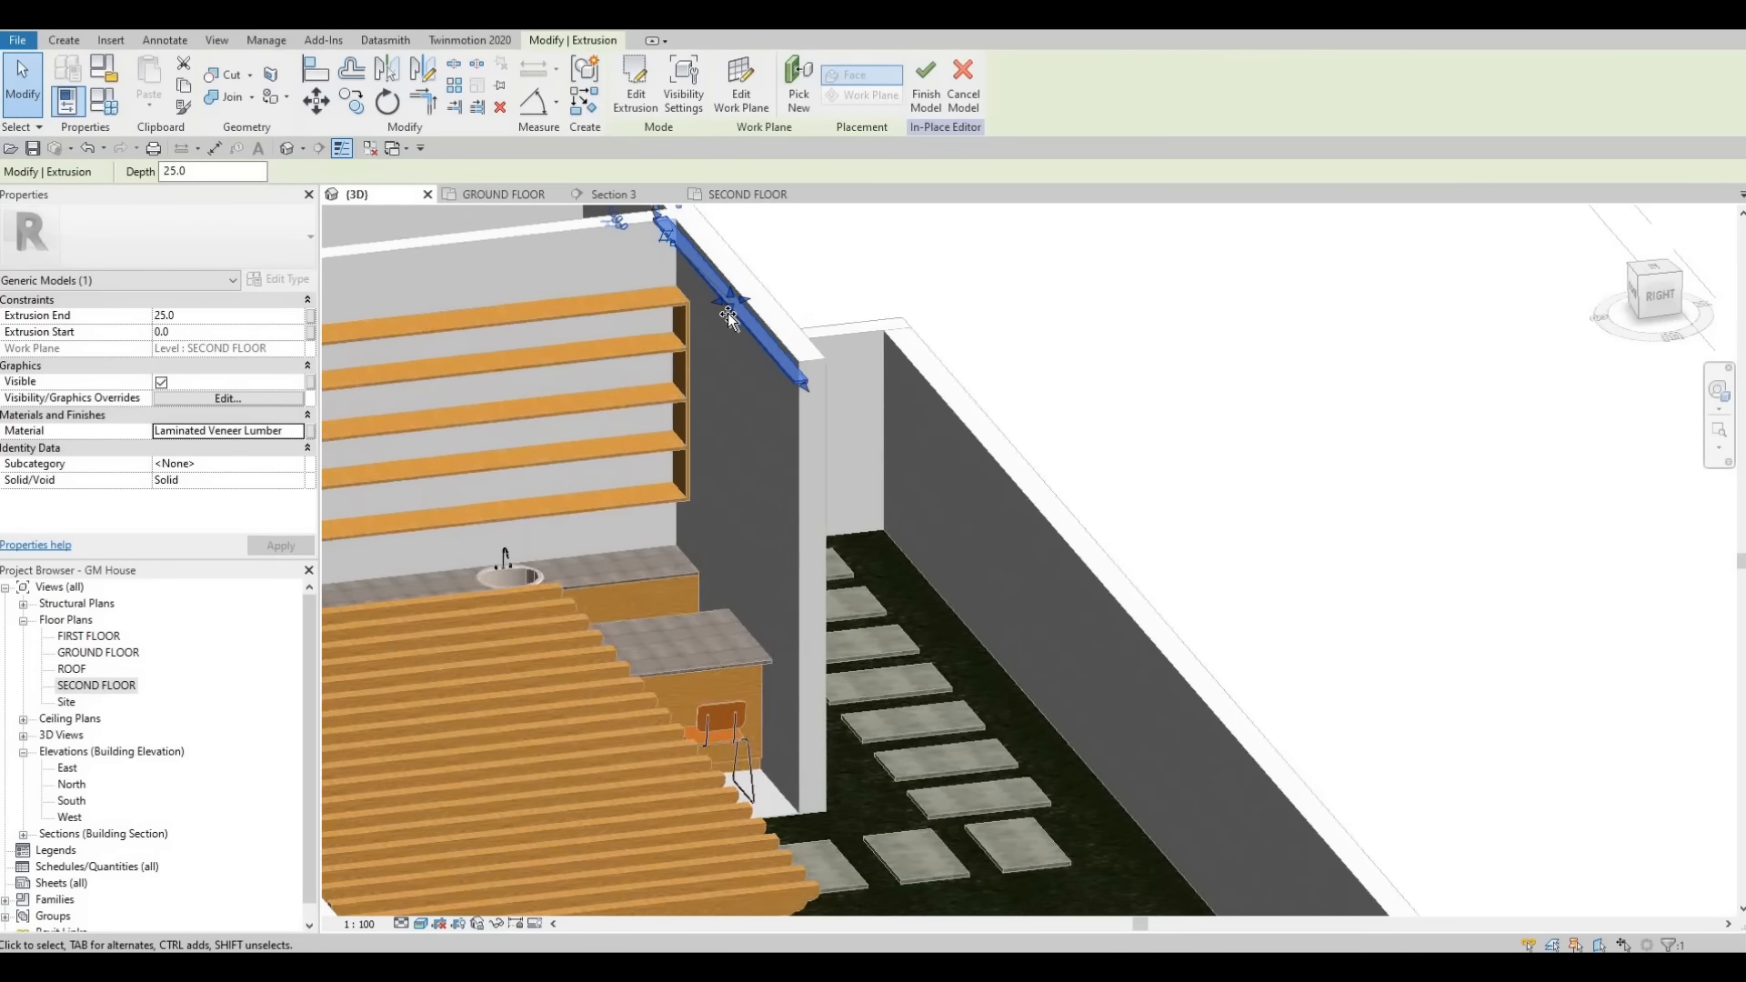
drag(726, 335, 721, 378)
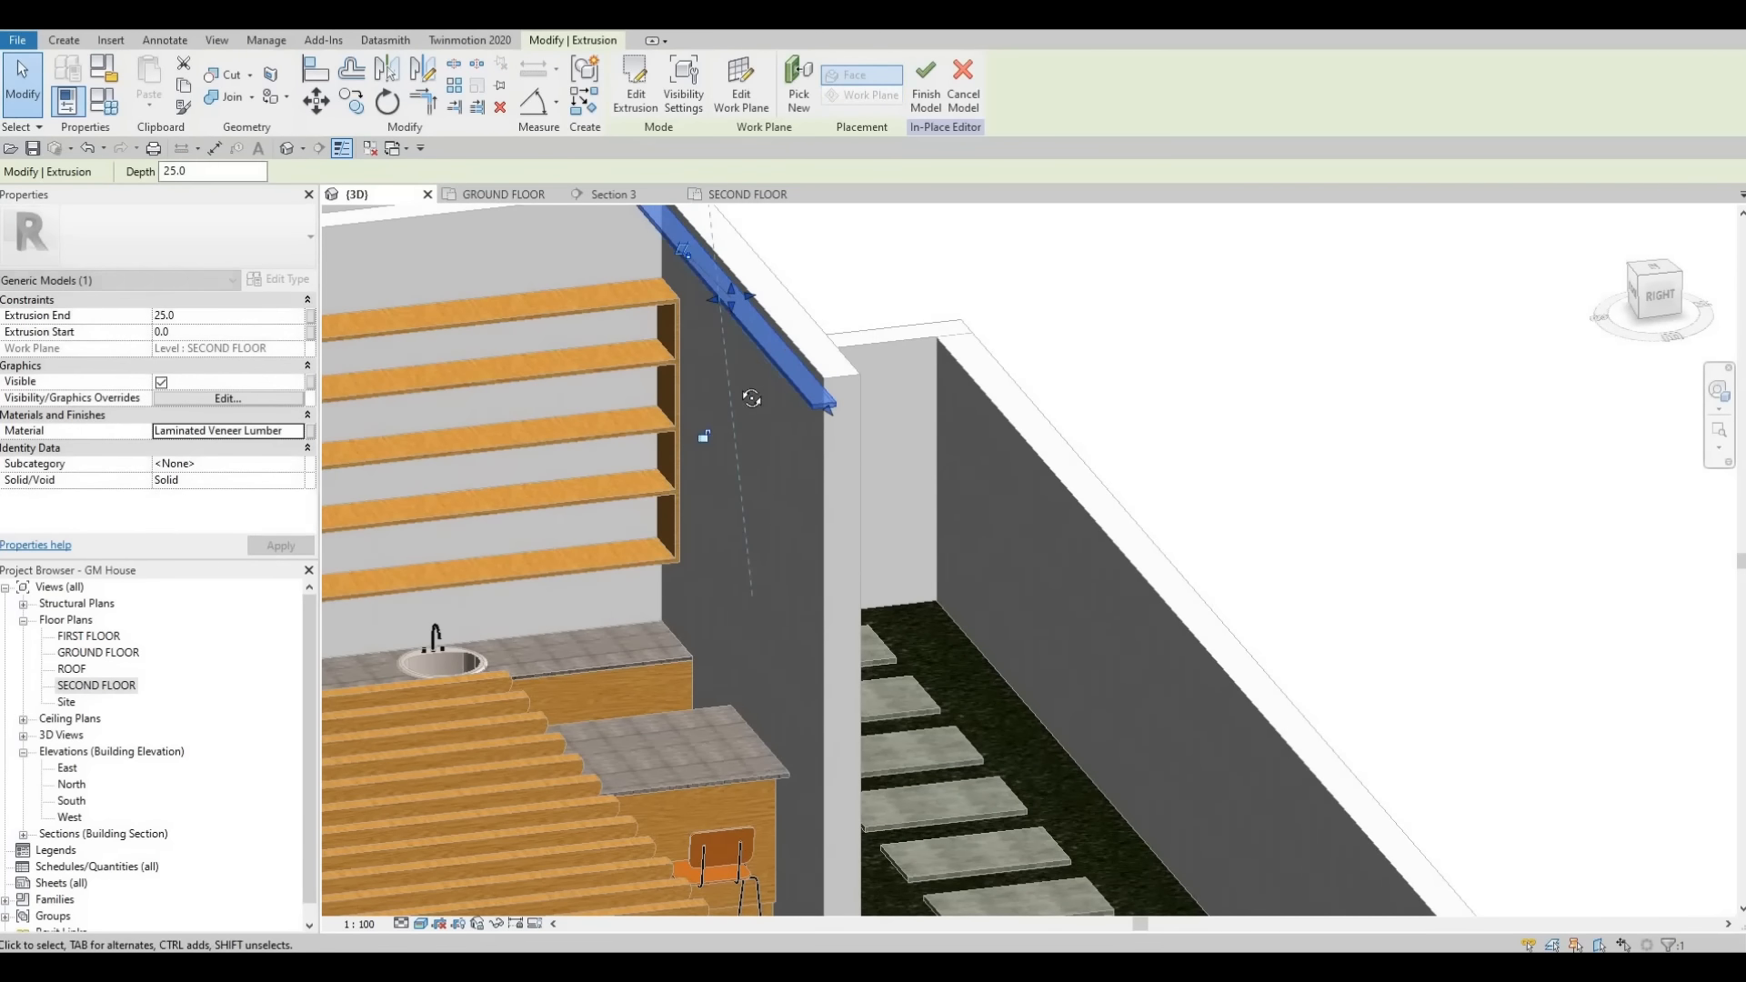
scroll(732, 369, down, 2)
shift+middle_drag(696, 368, 733, 340)
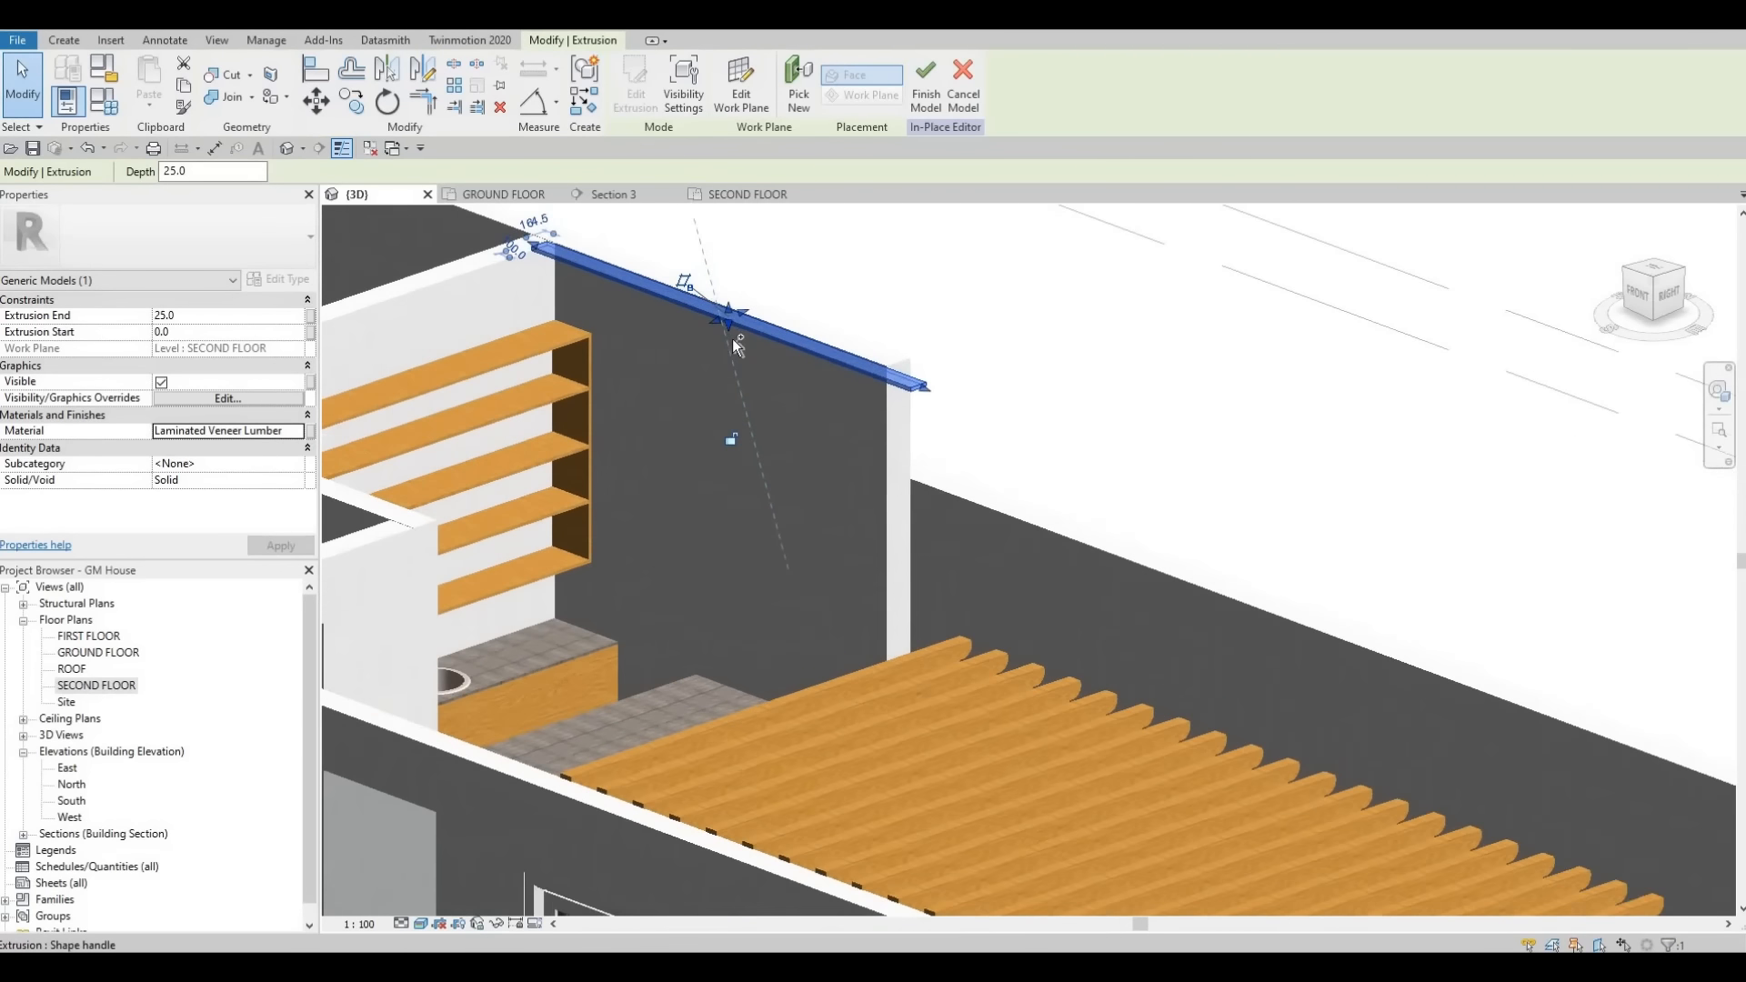
key(ctrl+z)
scroll(732, 301, up, 3)
click(742, 306)
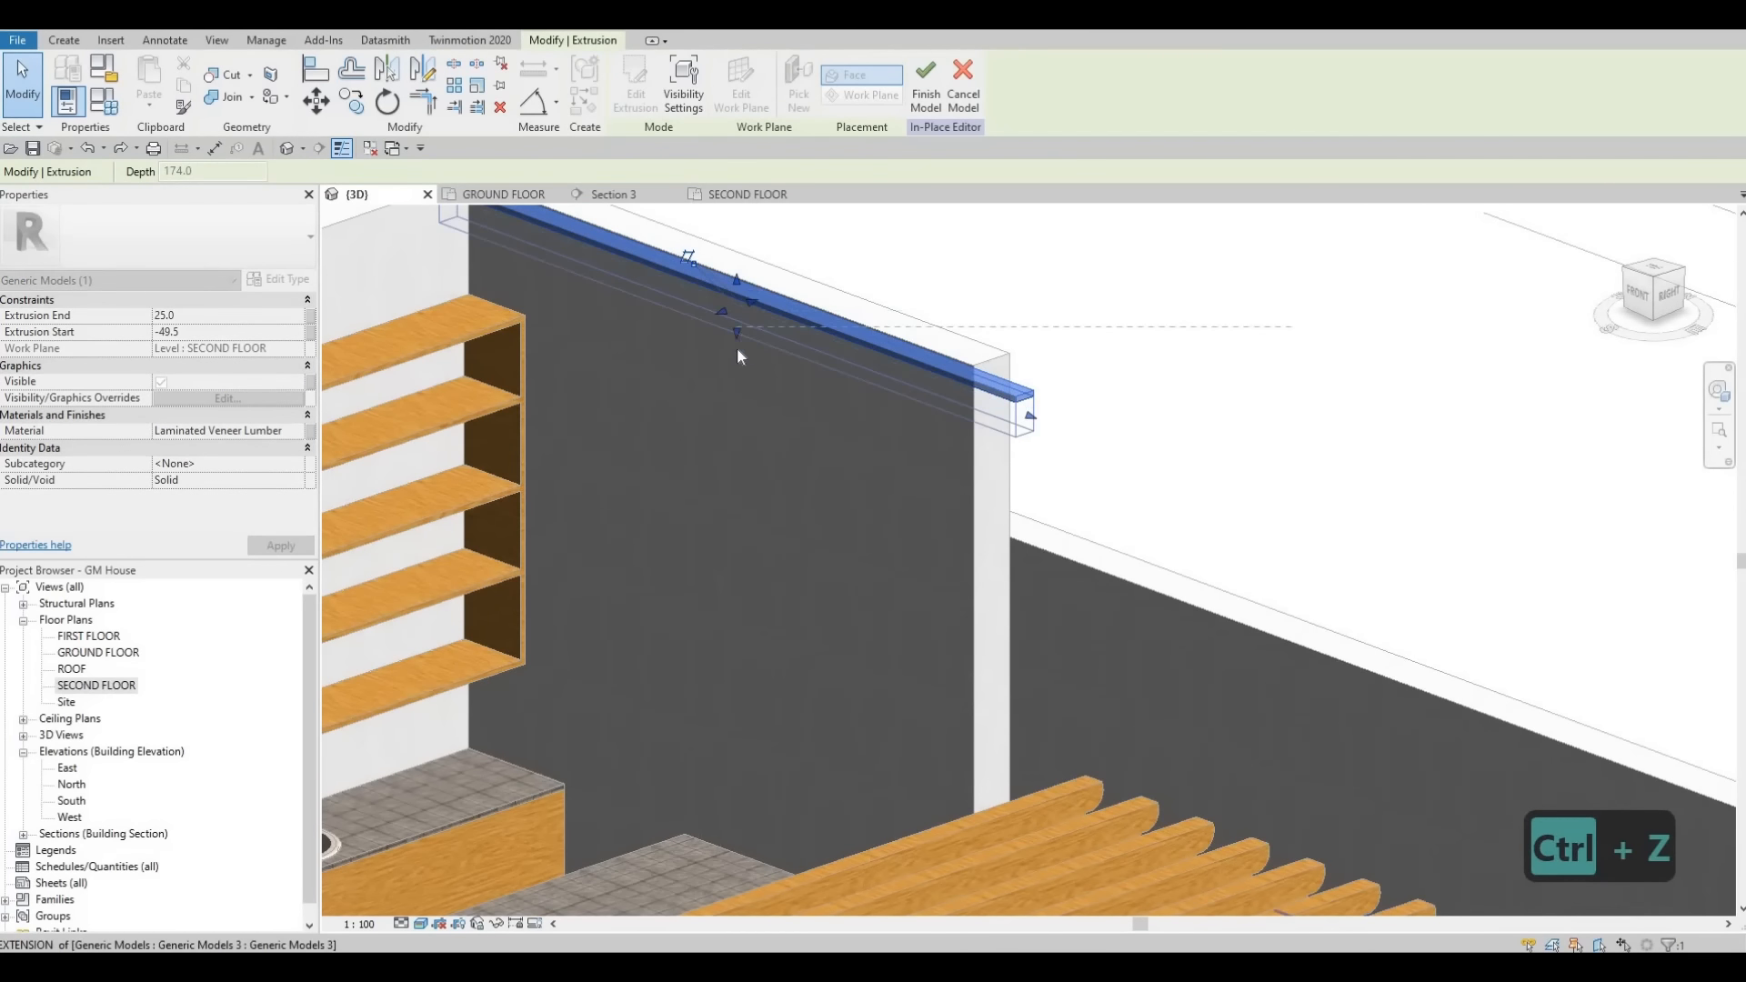
key(Escape)
scroll(718, 346, down, 2)
shift+middle_drag(719, 344, 727, 337)
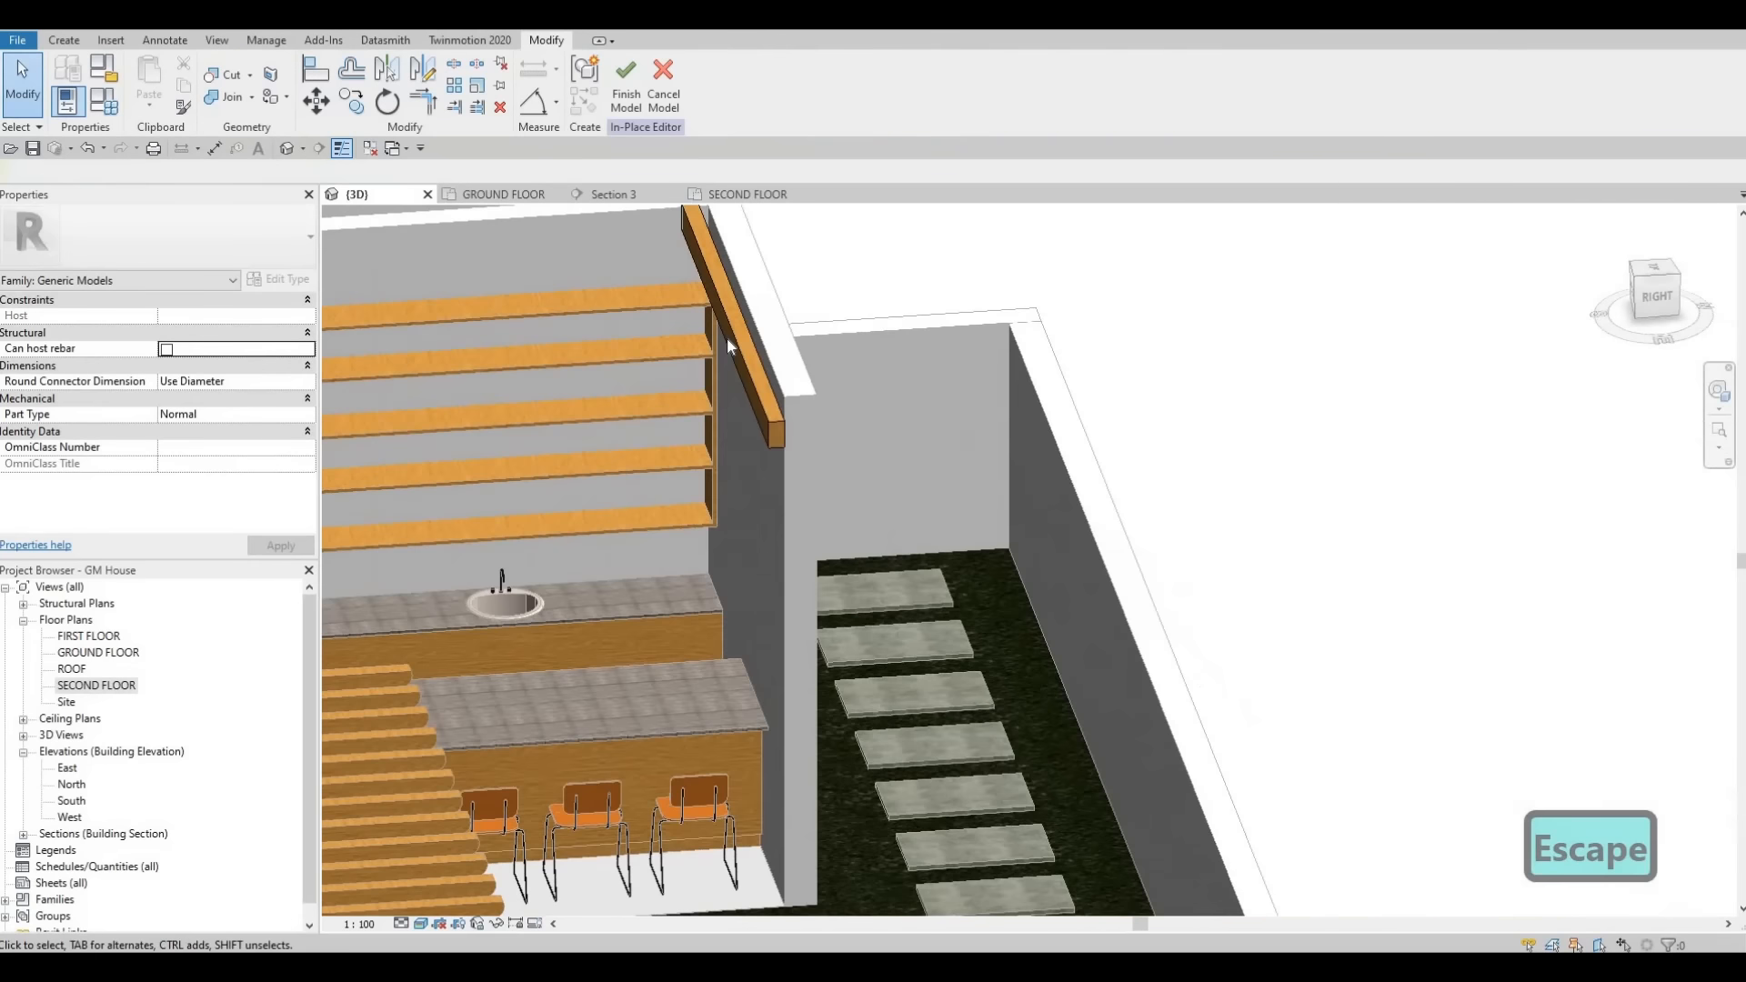
click(796, 428)
shift+middle_drag(800, 430, 946, 435)
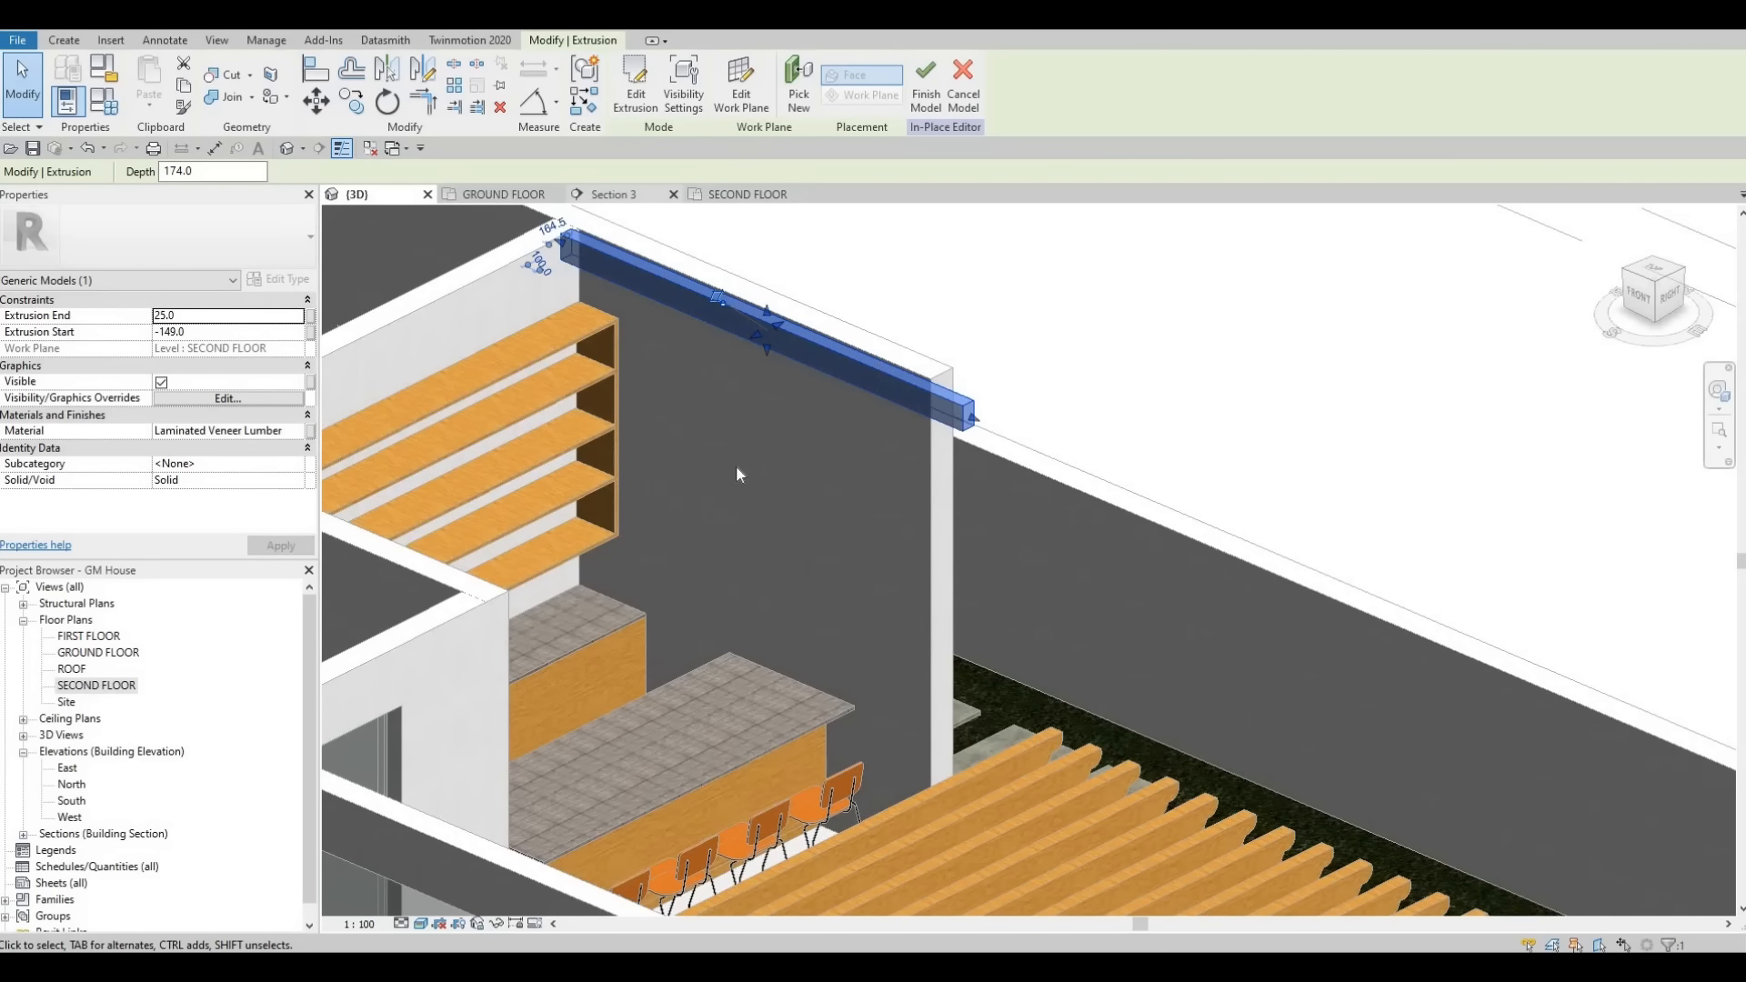
- In Section 3, lower the beam and drag its extrusion handle so it is about 225 mm deep
click(602, 195)
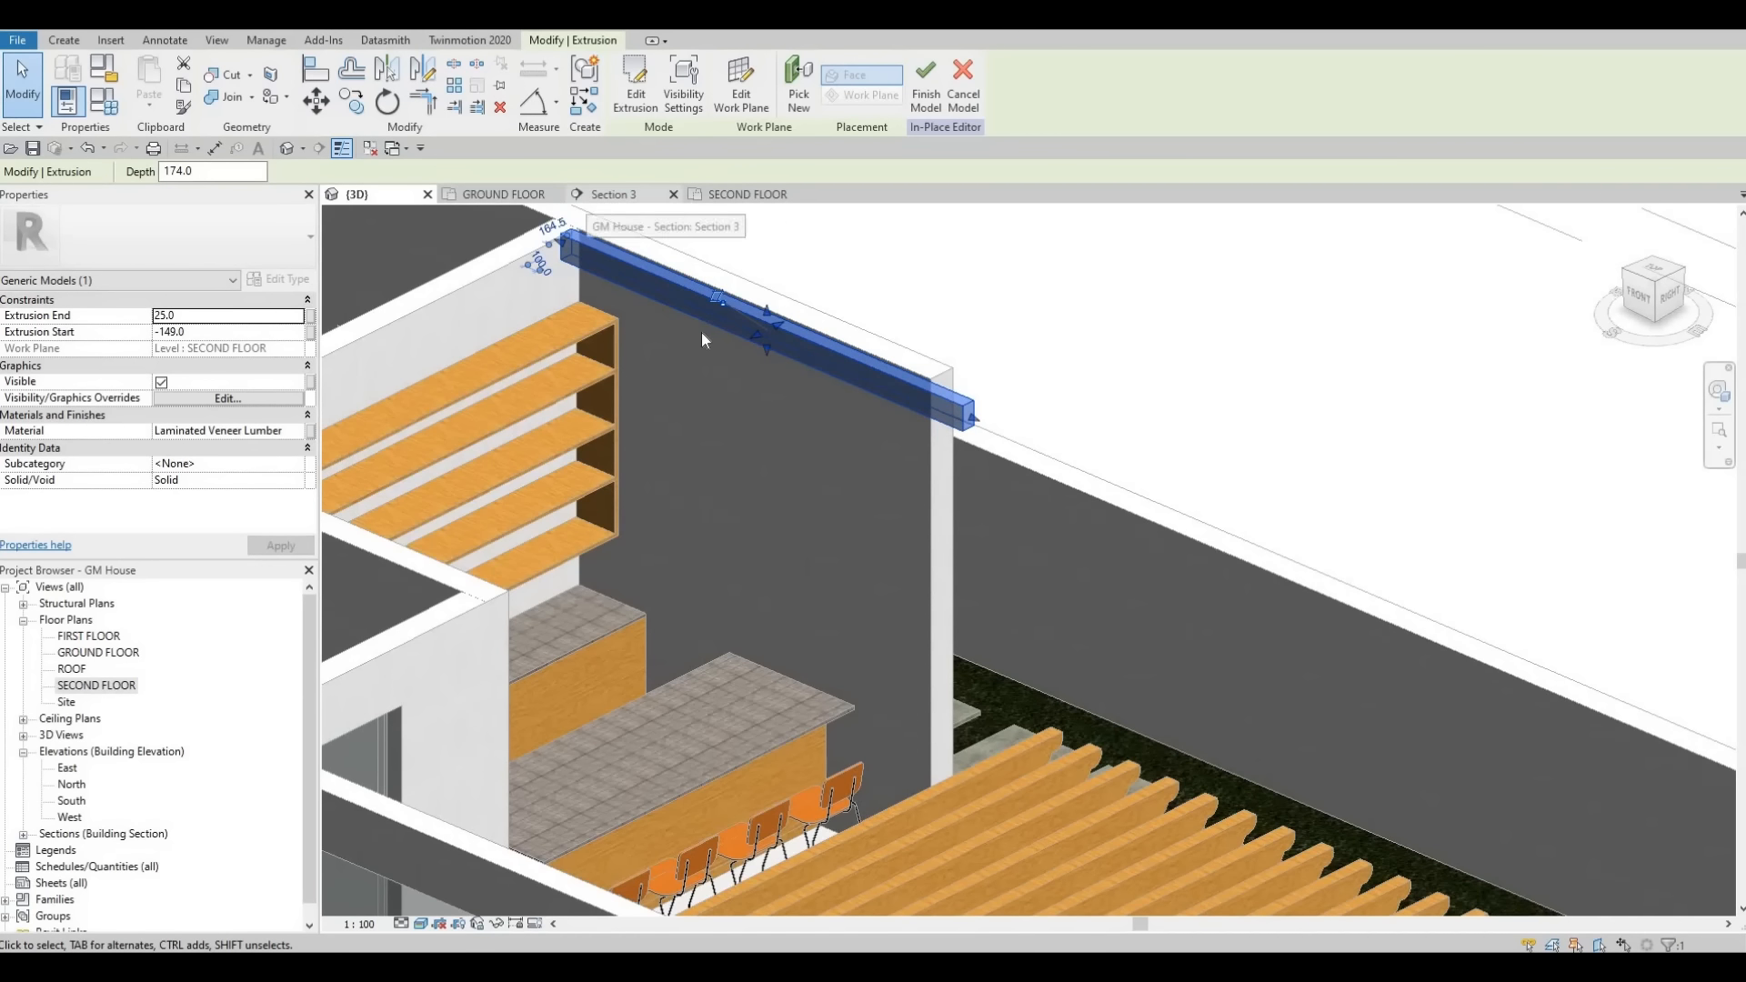
key(Escape)
middle_drag(973, 452, 813, 411)
scroll(813, 411, up, 2)
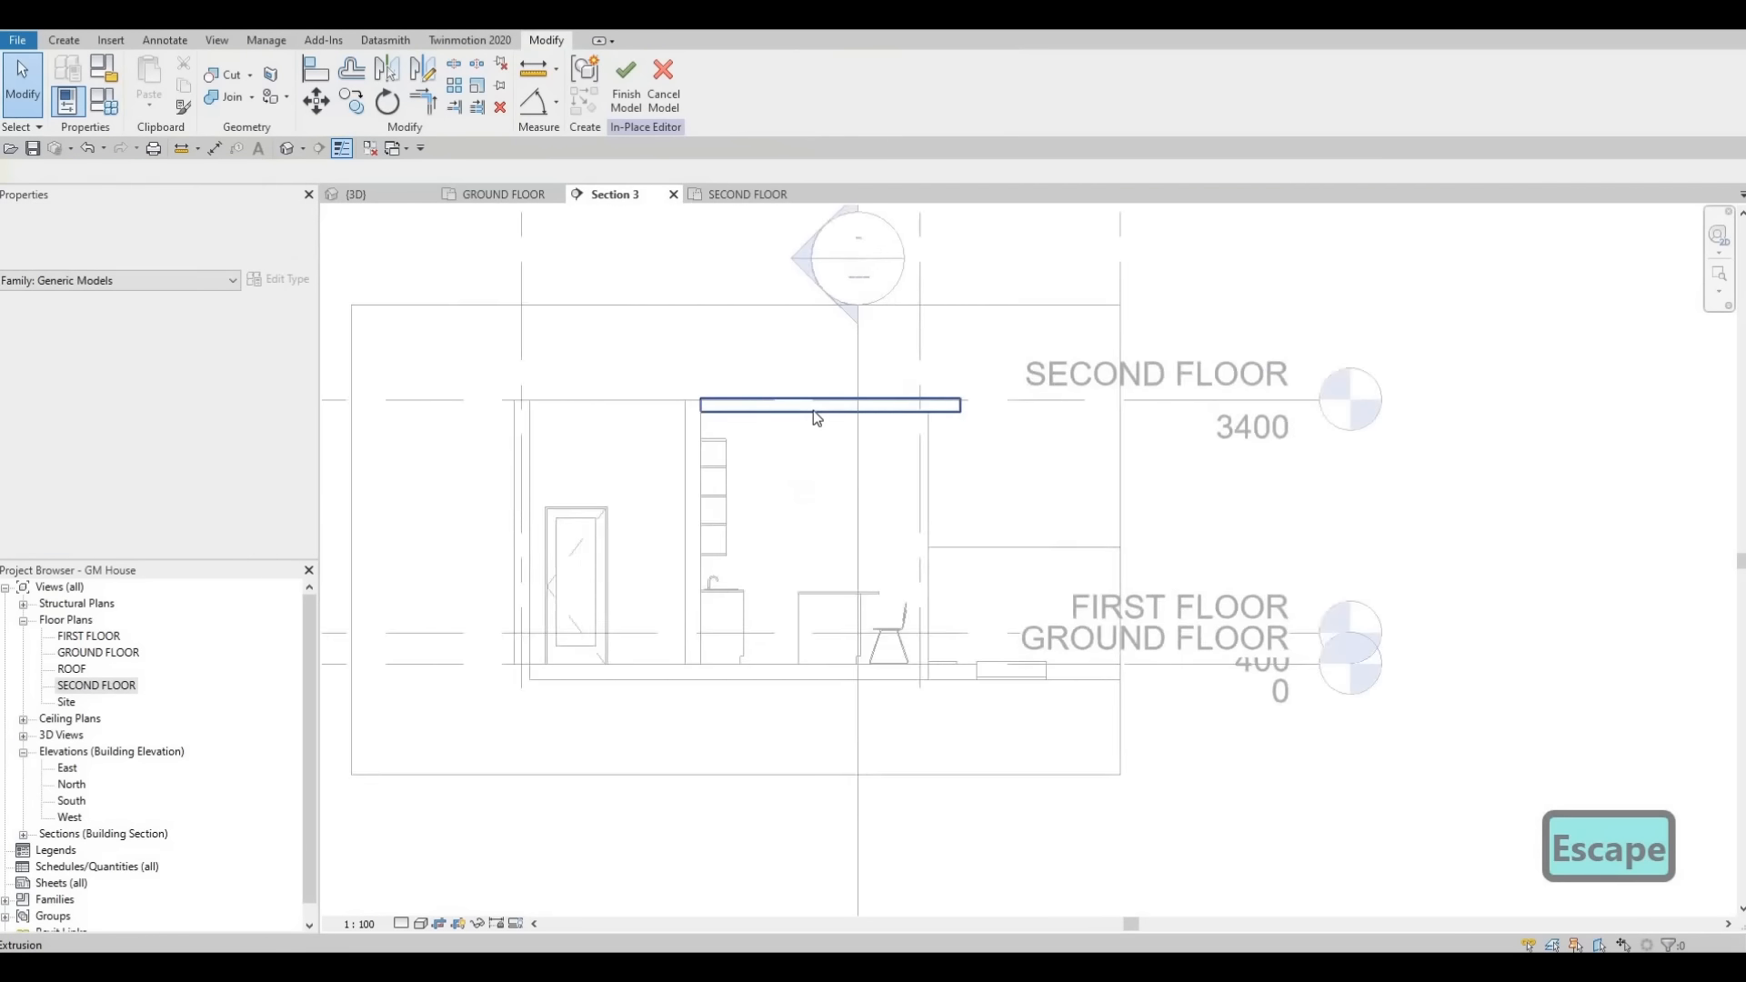
click(813, 411)
key(Down)
key(Down)
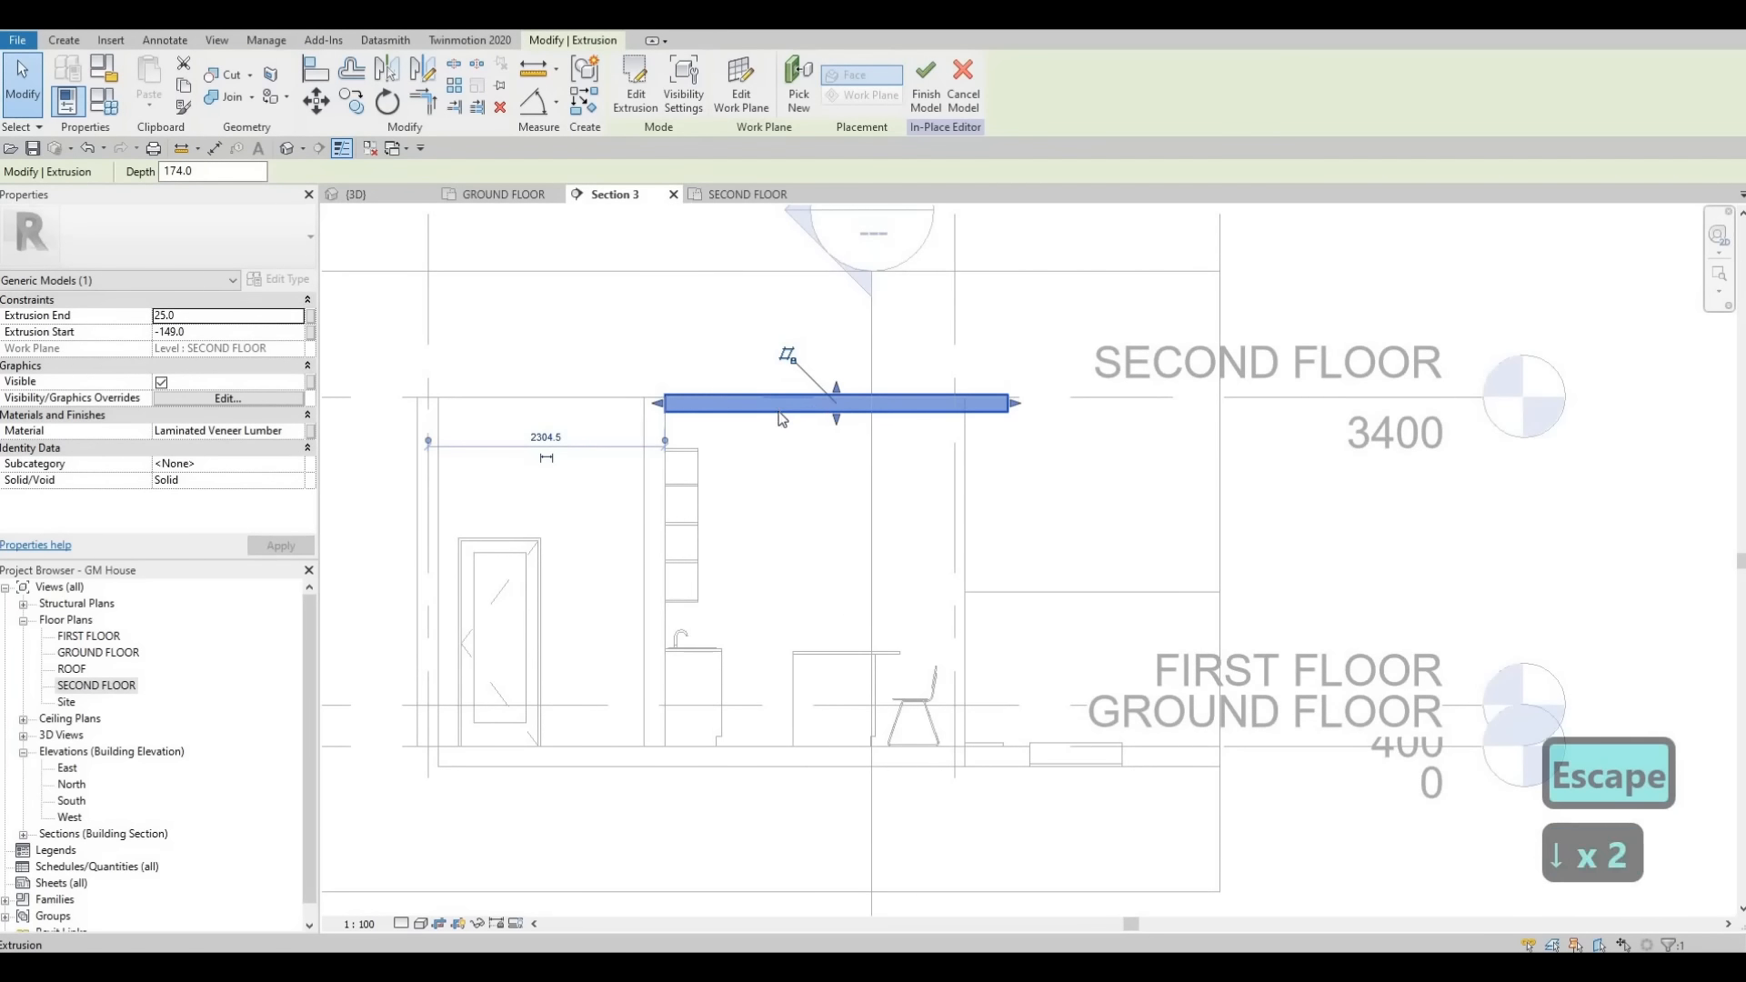
key(Escape)
click(837, 420)
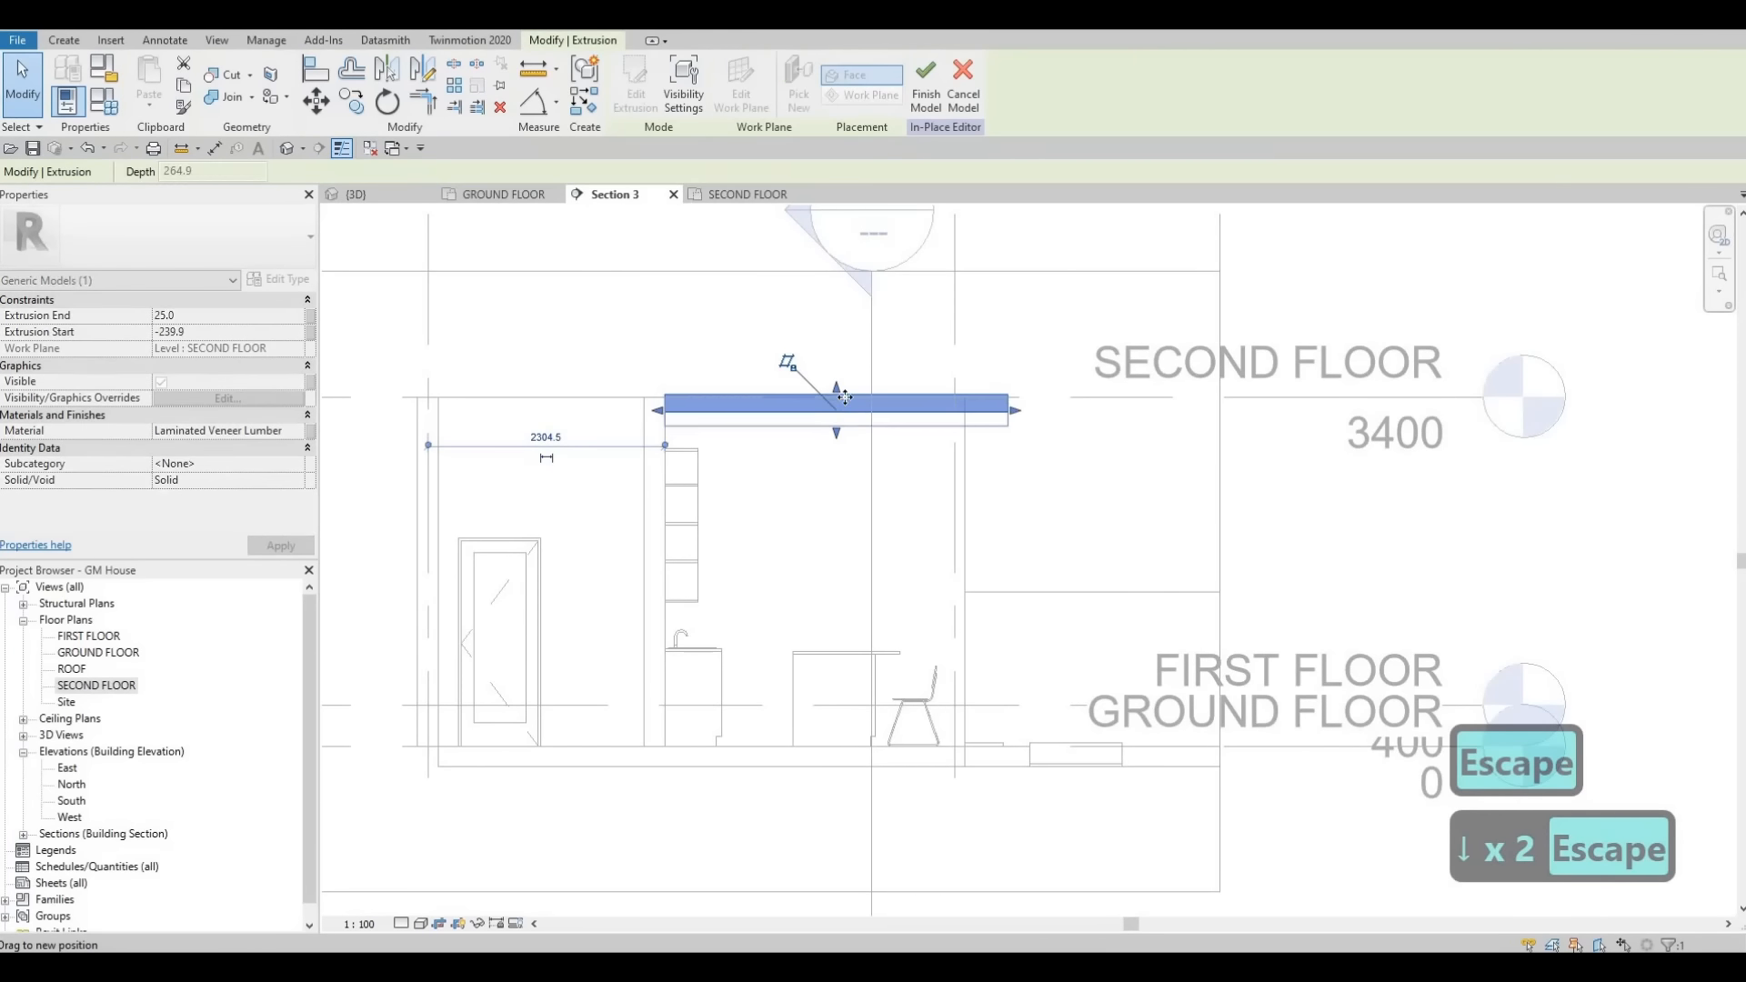
mouse_move(837, 409)
mouse_down()
mouse_move(842, 439)
mouse_move(843, 407)
mouse_up()
scroll(837, 431, up, 1)
scroll(842, 436, up, 1)
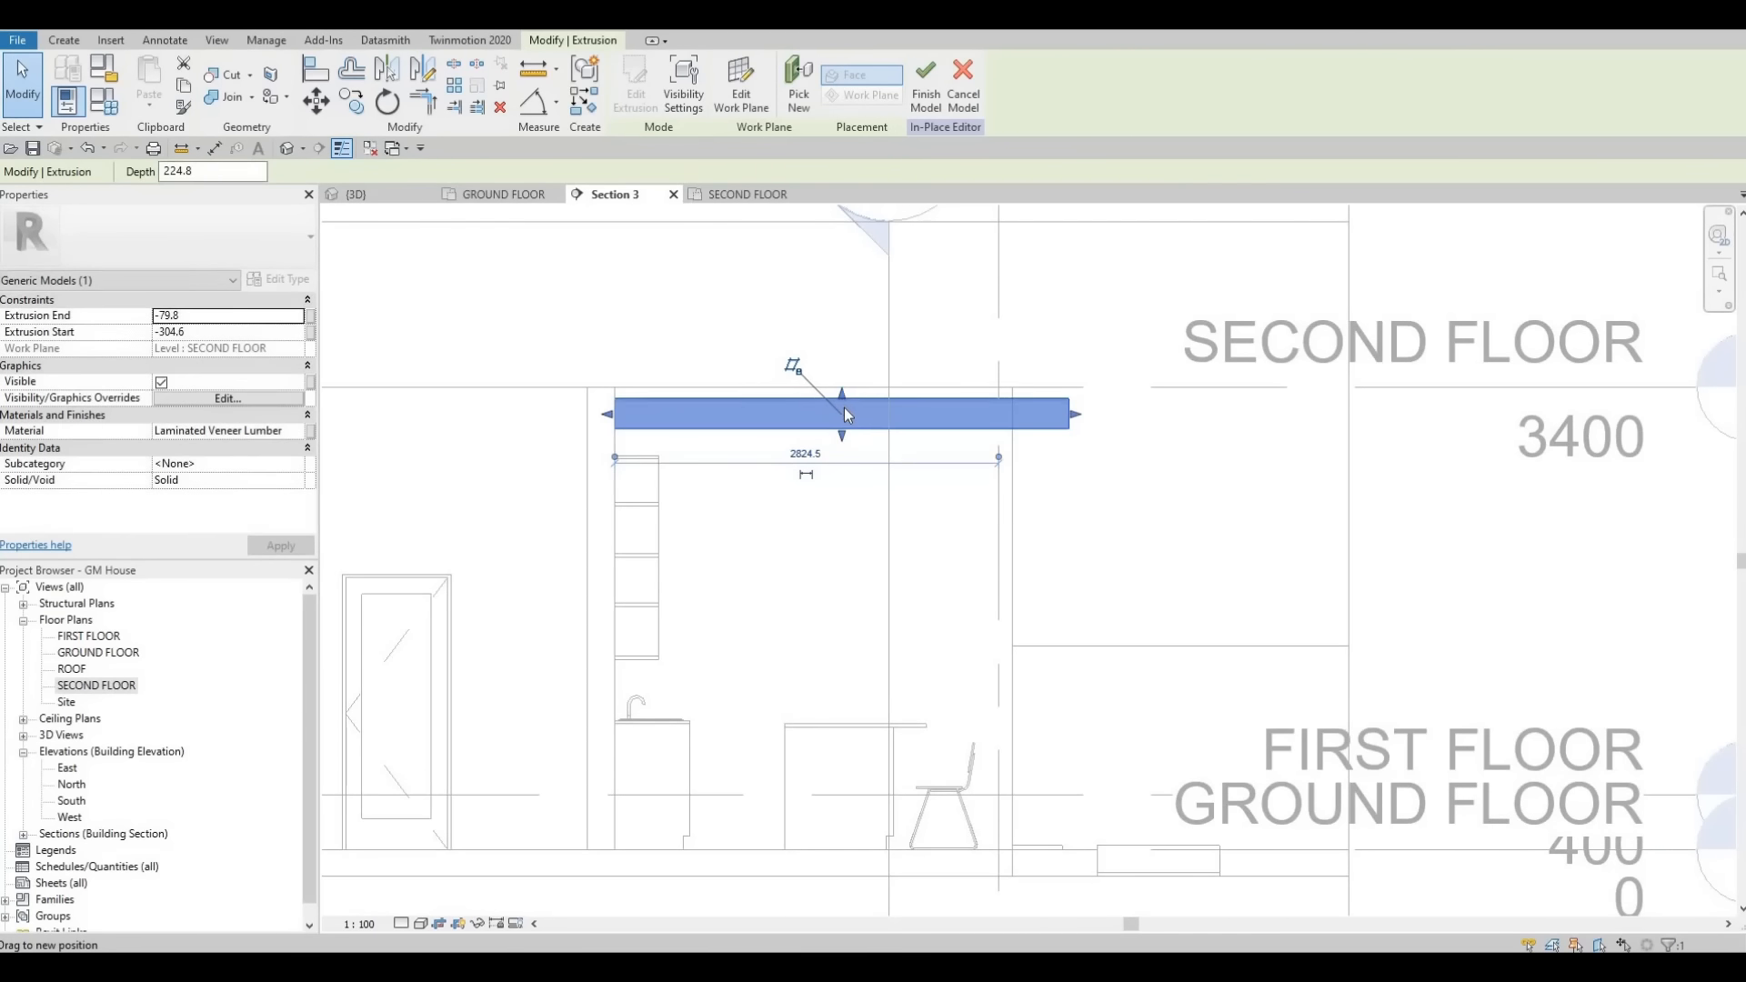
key(Escape)
key(Escape)
- Create a new extrusion on the exterior wall: a rectangle about 160 by 240 mm below the beam's right end
click(76, 42)
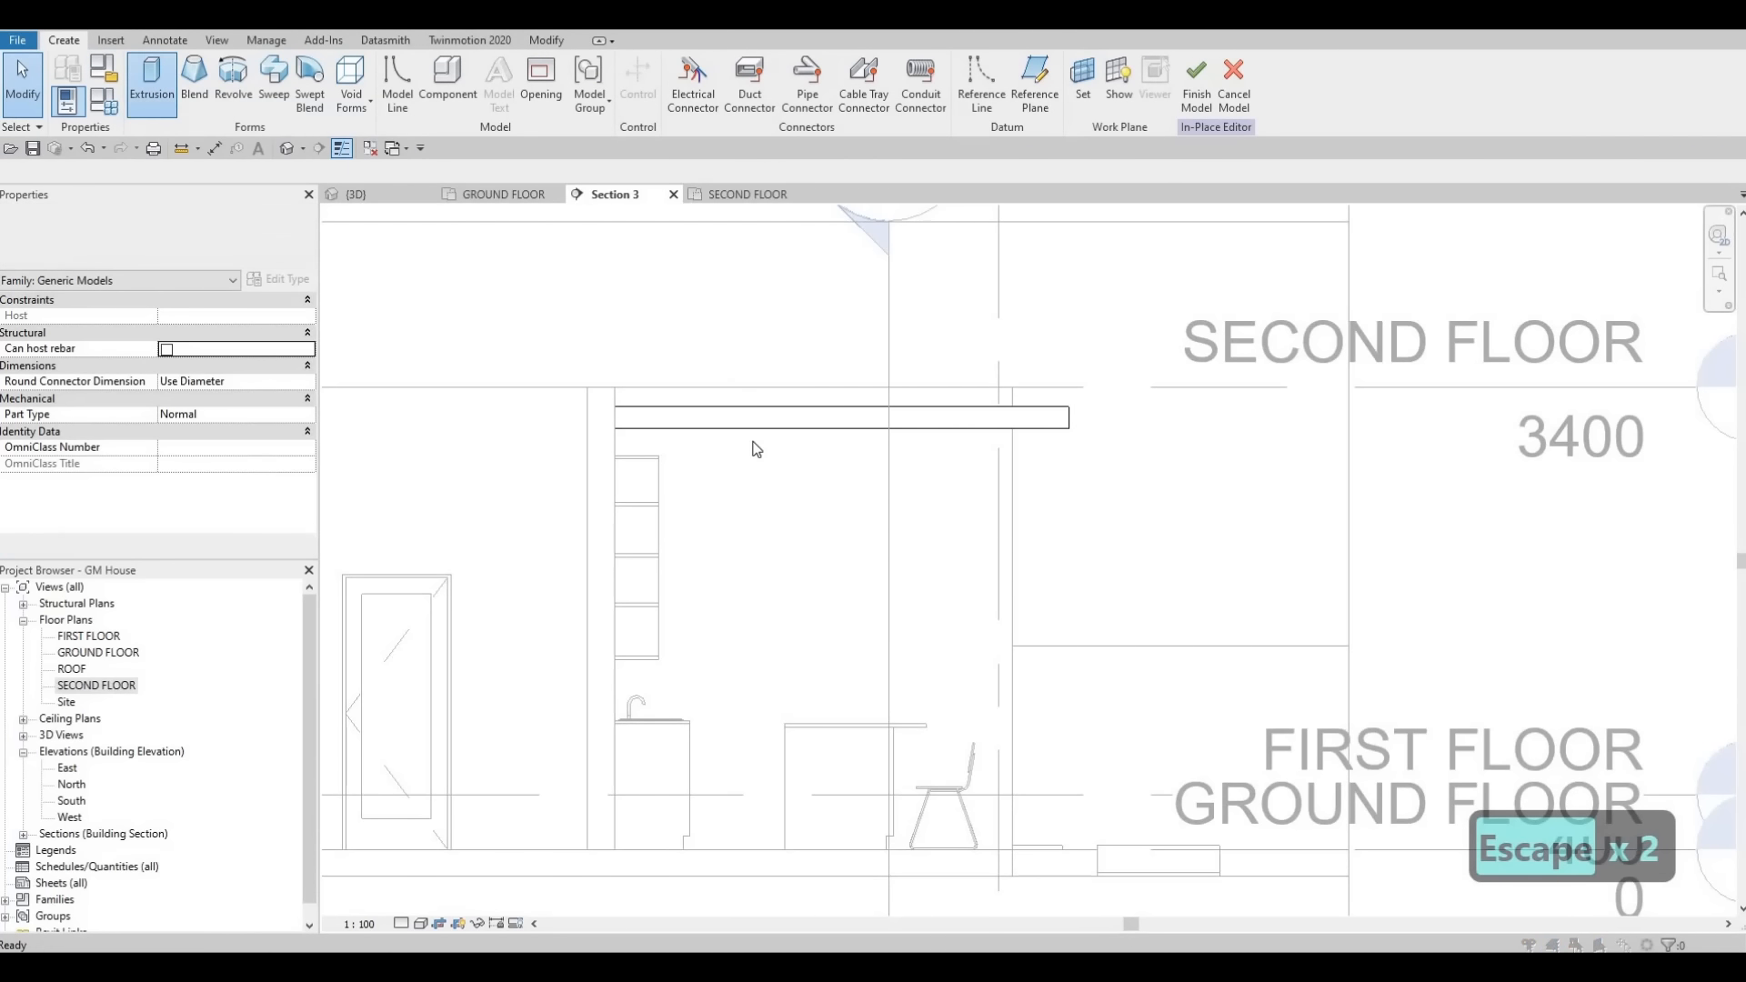
click(155, 91)
key(Return)
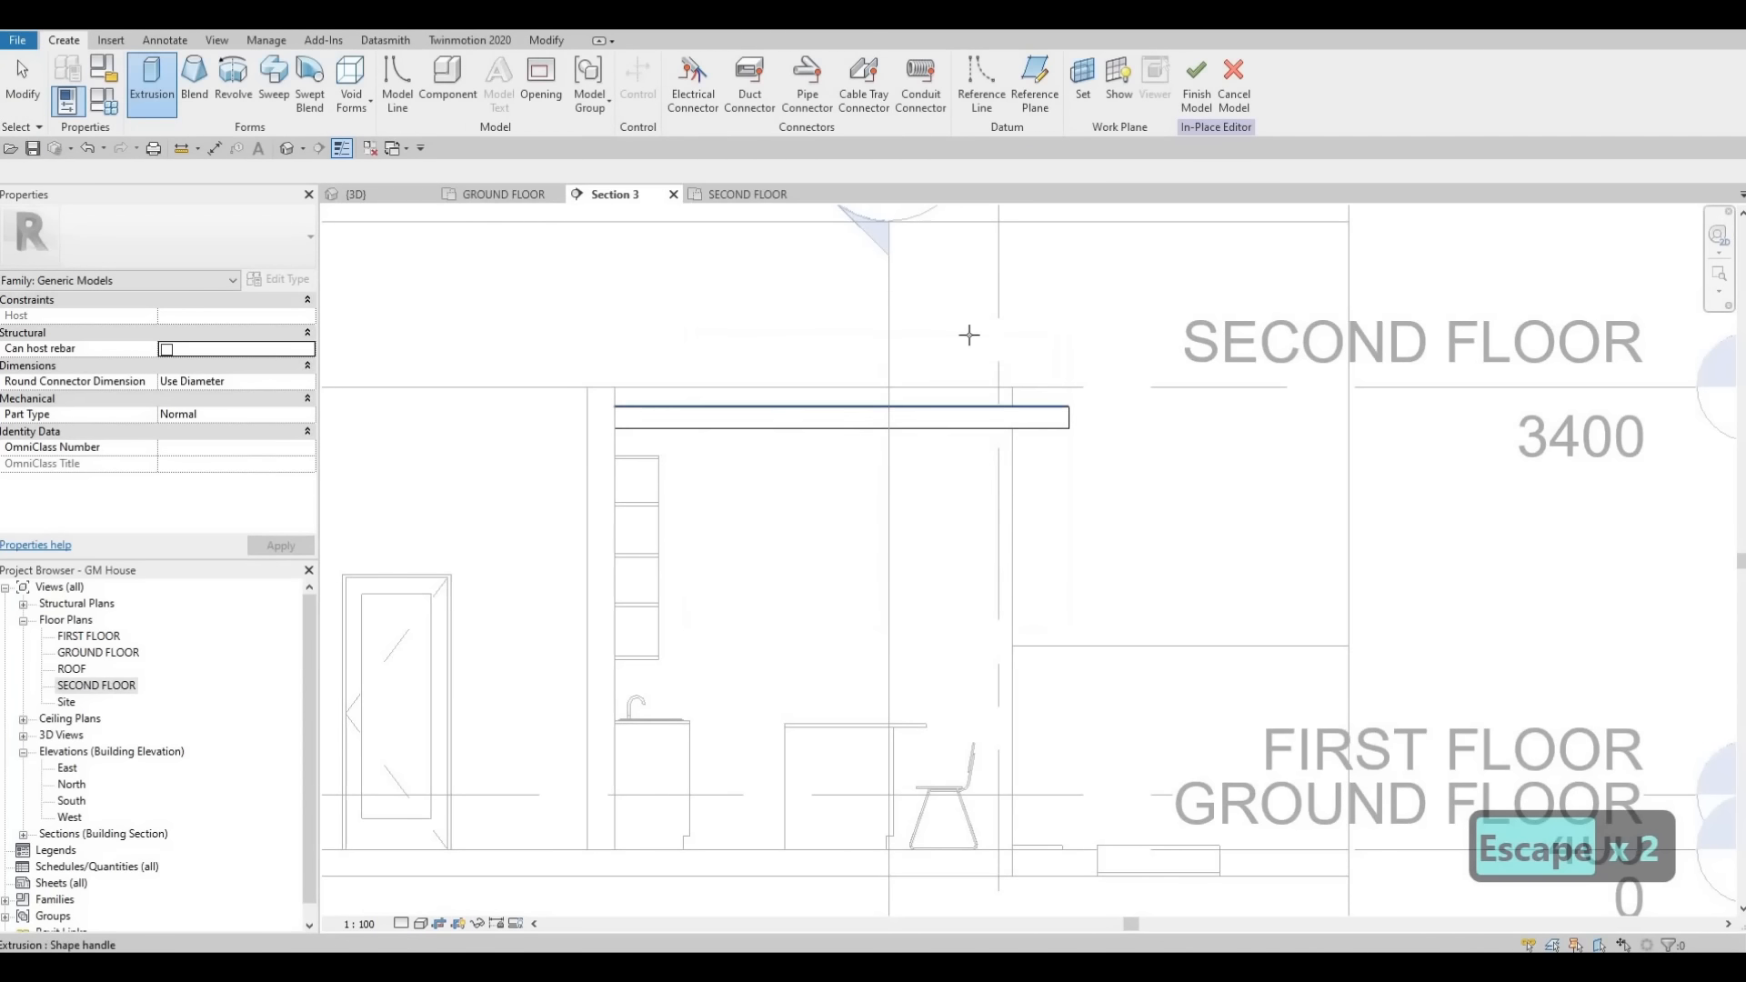
click(943, 398)
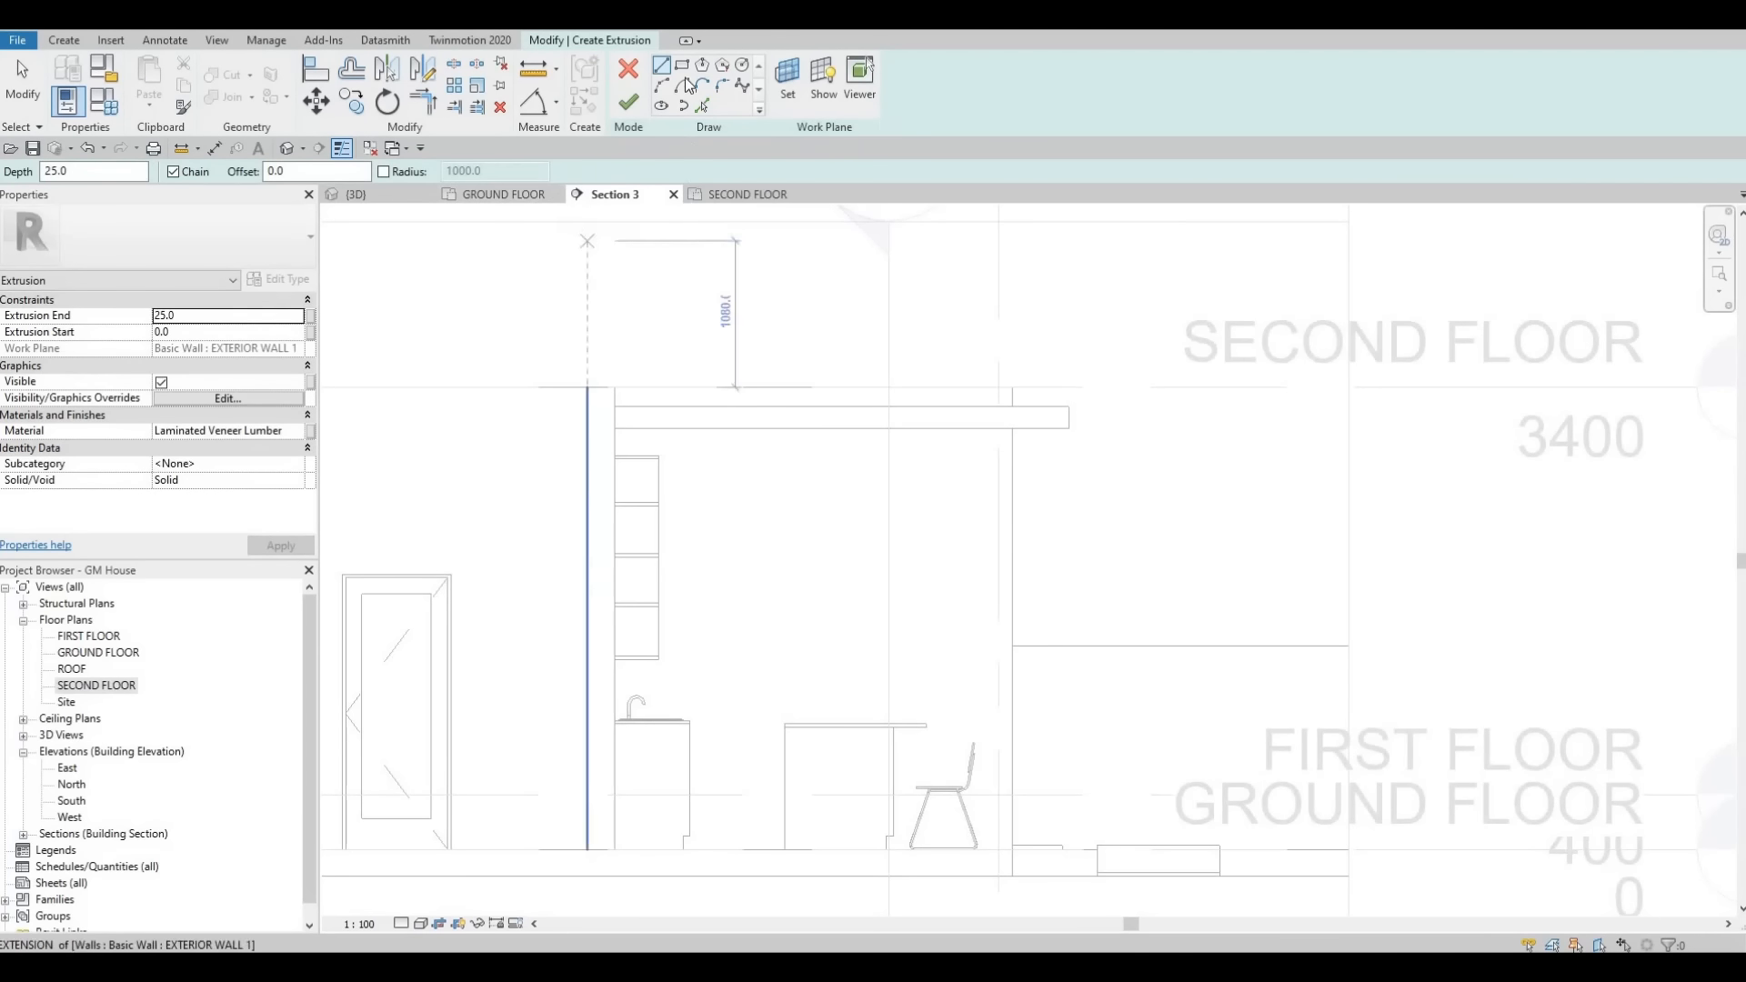
click(999, 430)
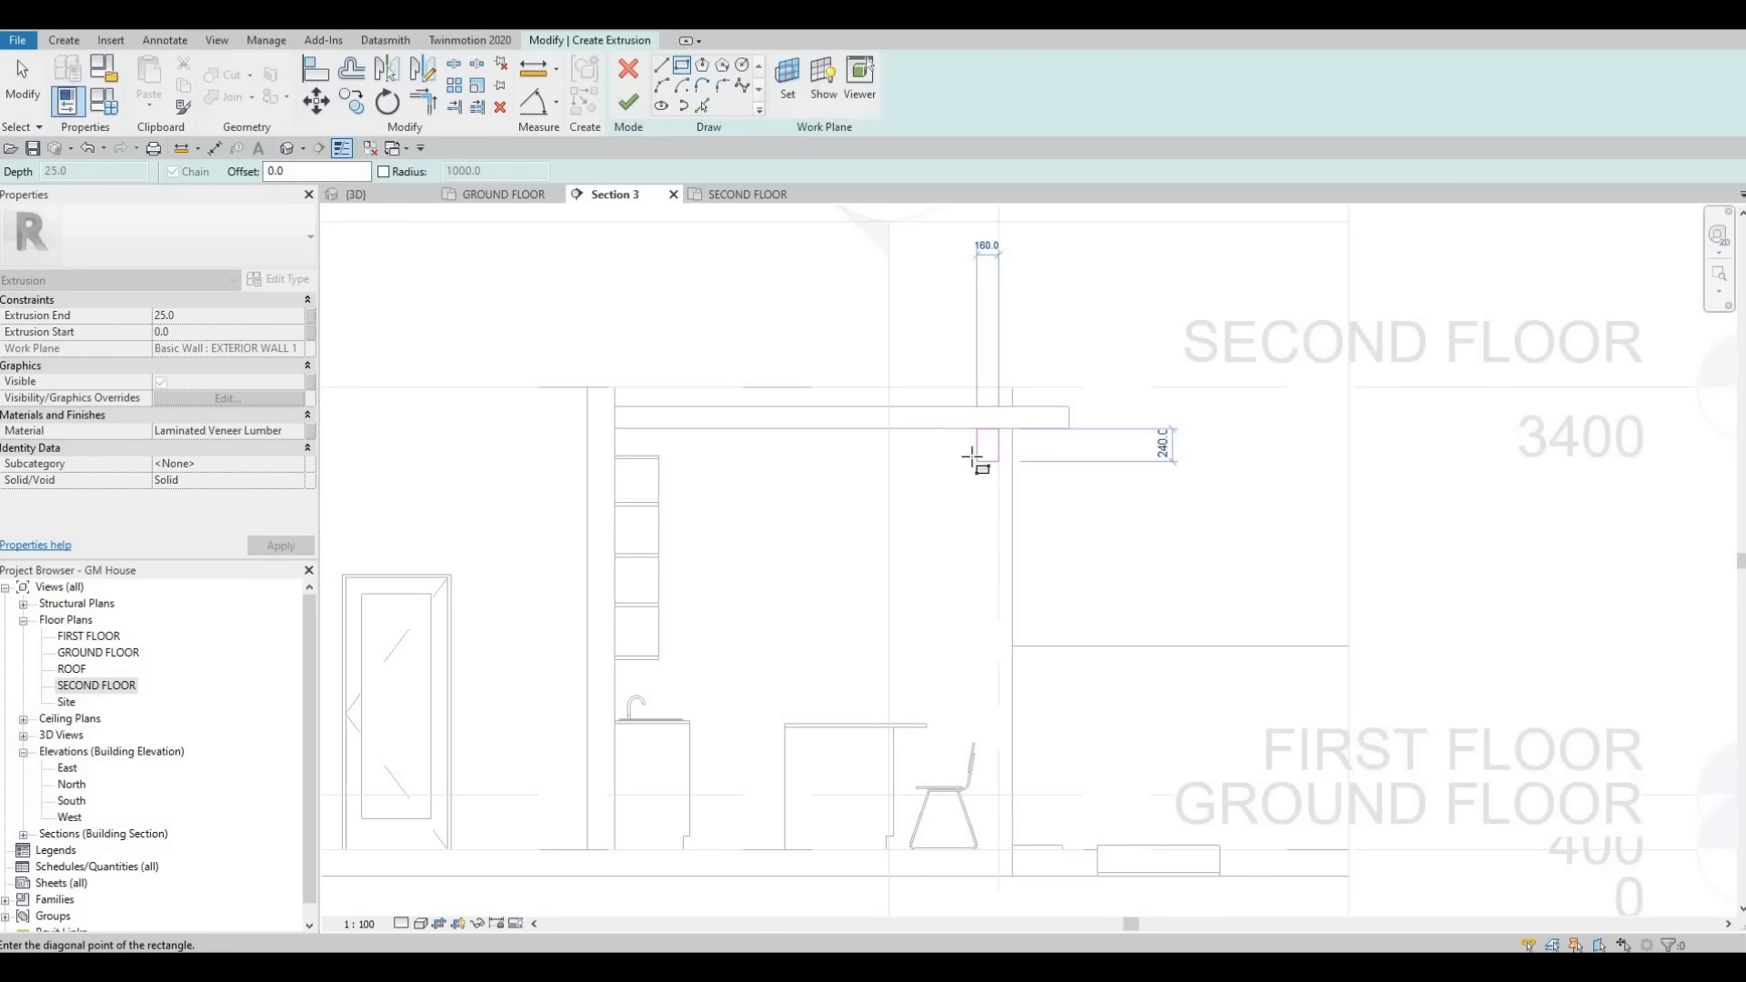
click(971, 455)
key(Escape)
click(628, 102)
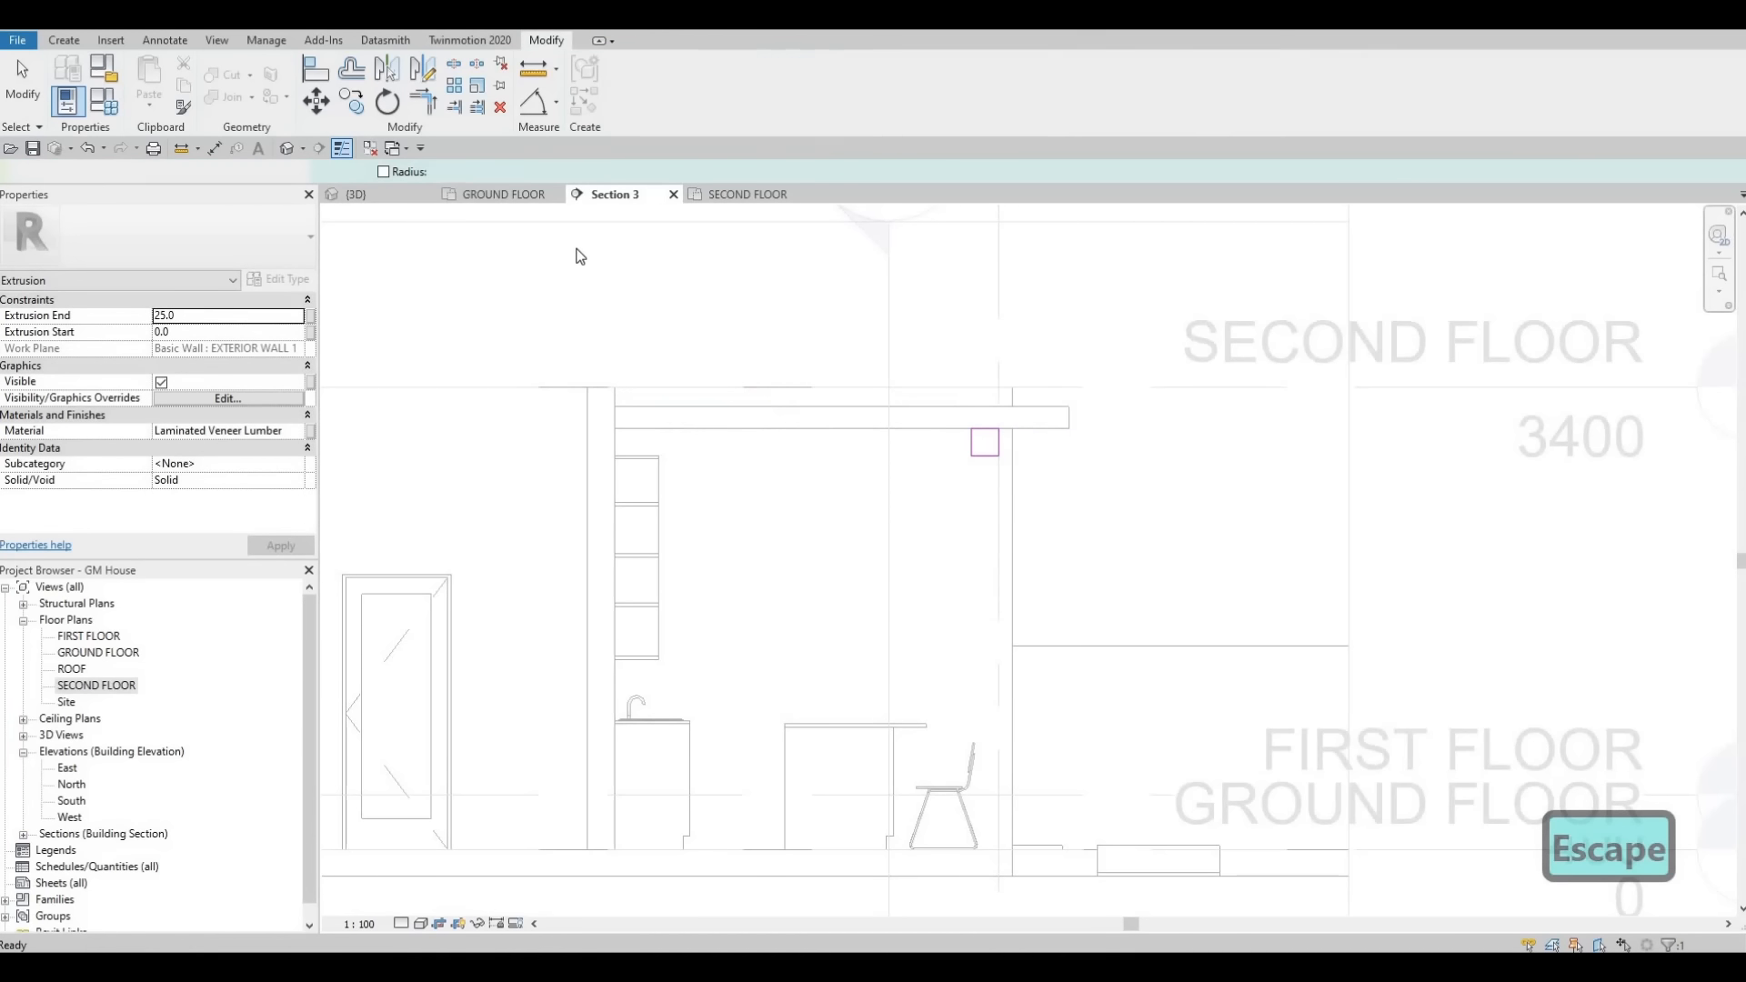
- In the 3D view, drag the new extrusion's end handle to stretch it into a cross beam over the counter
click(406, 197)
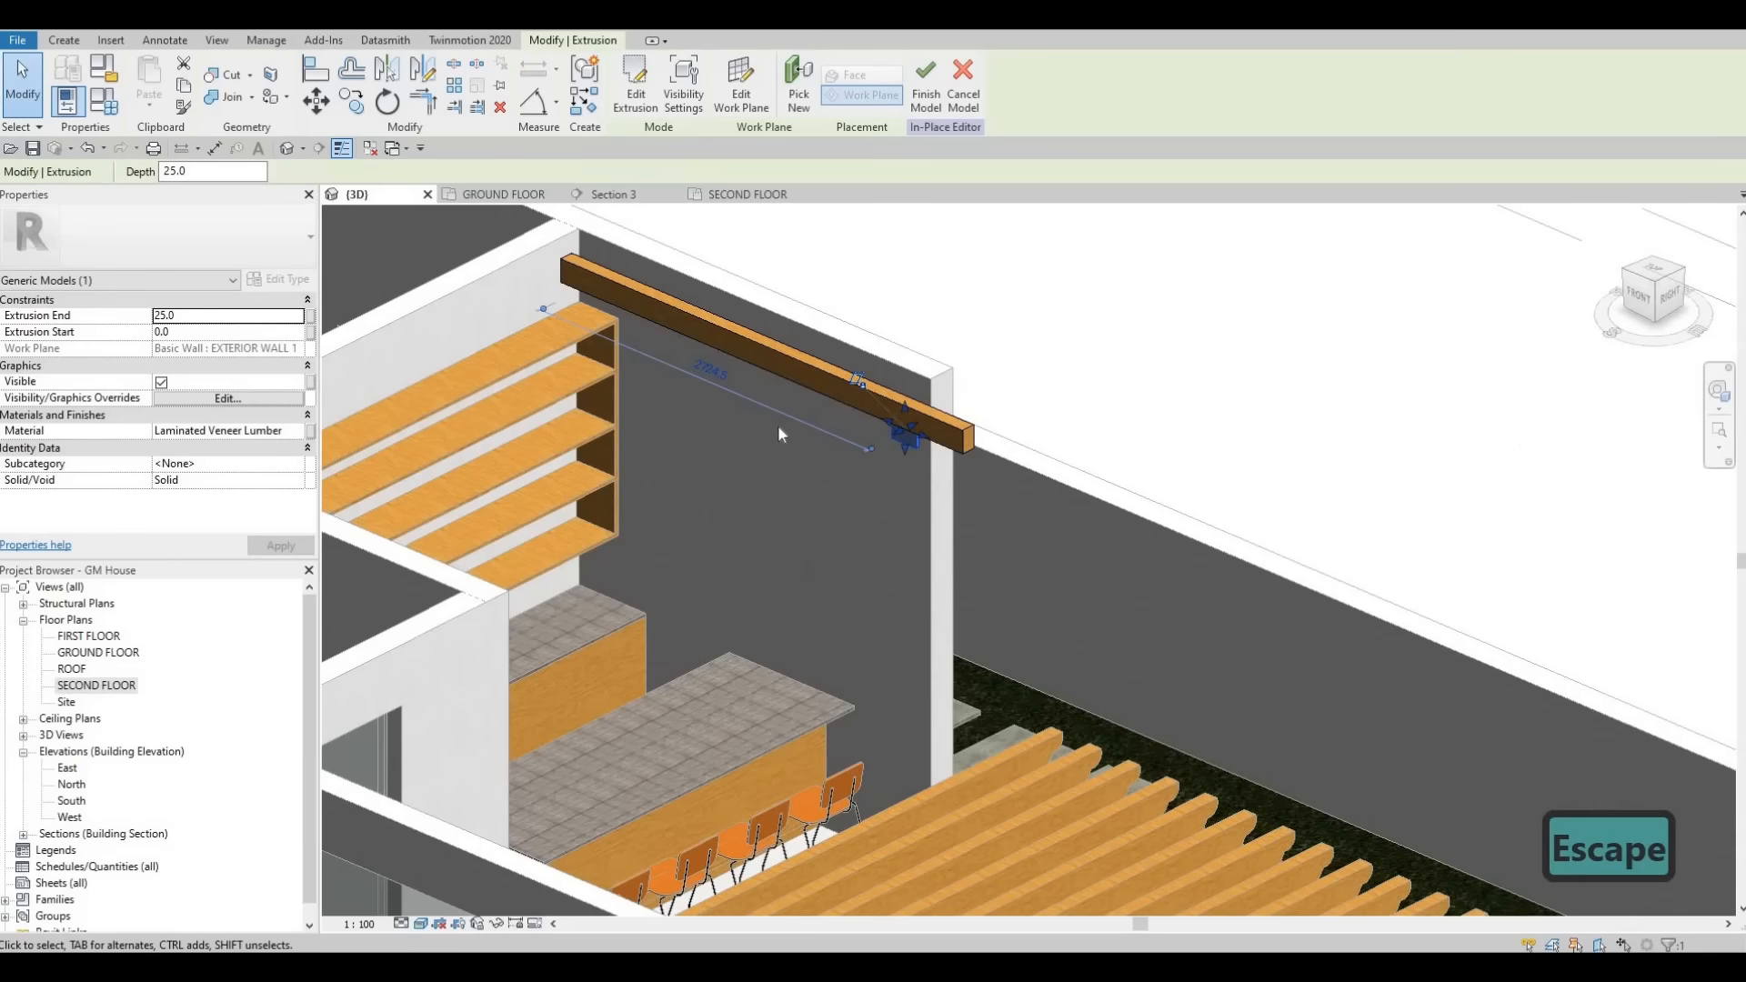
key(Escape)
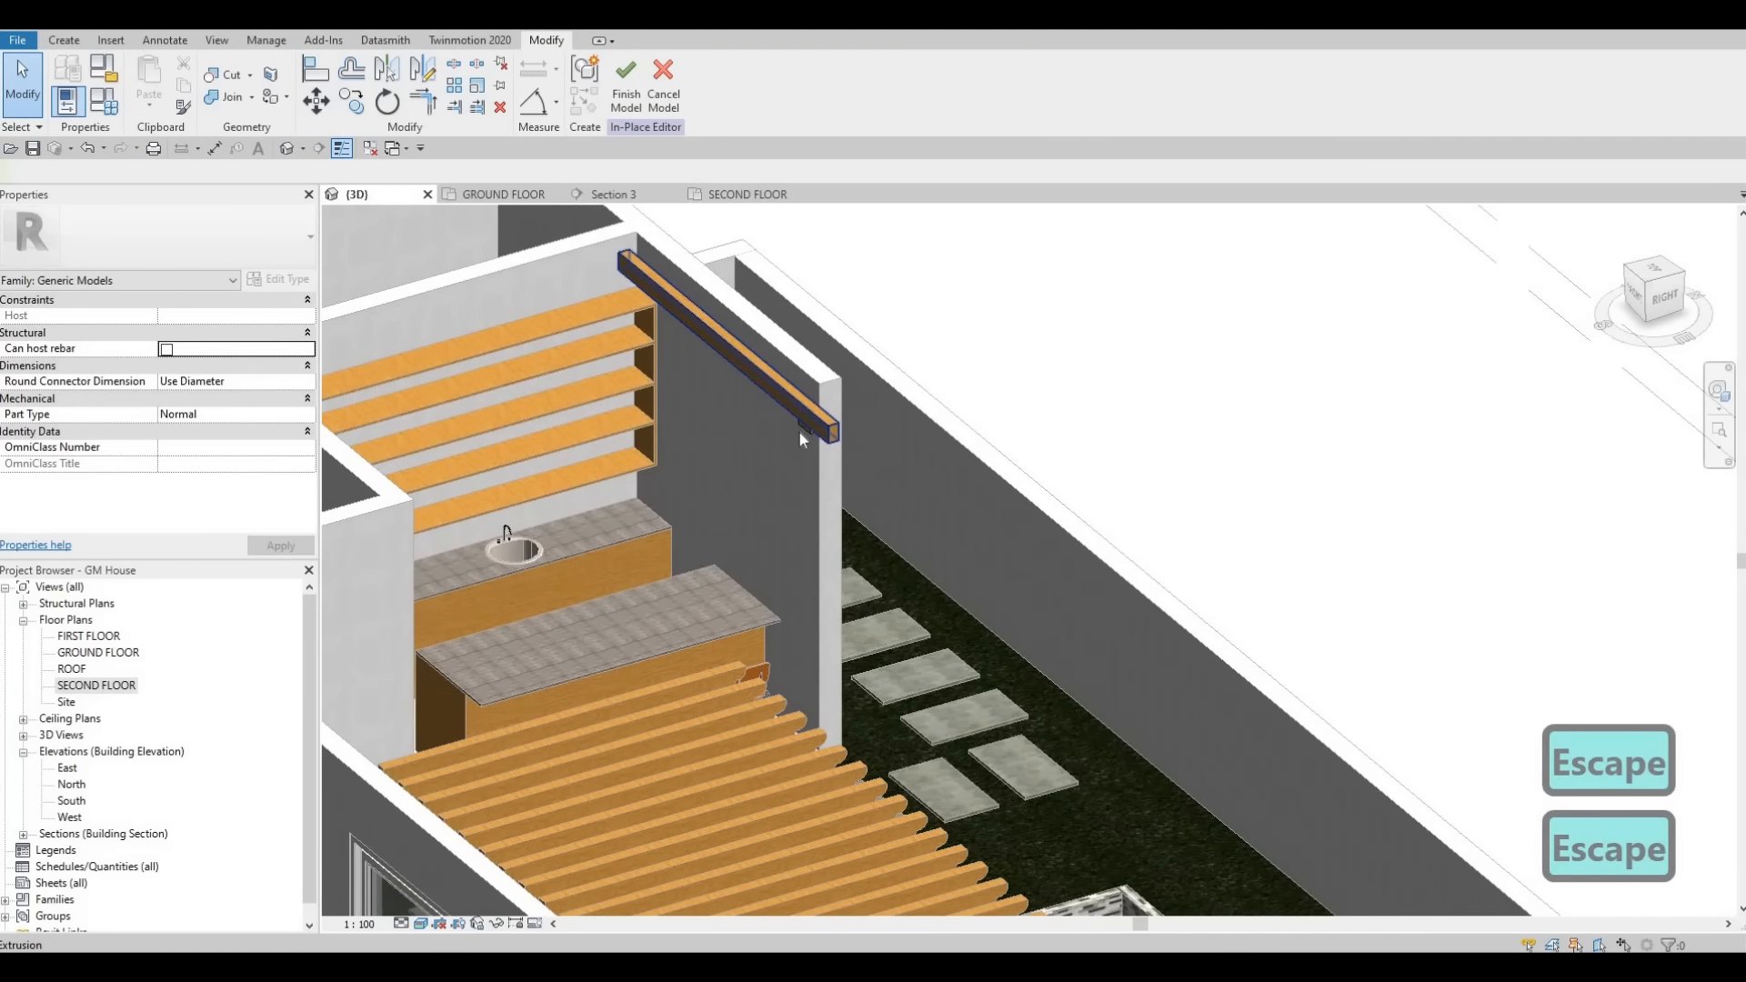
click(801, 427)
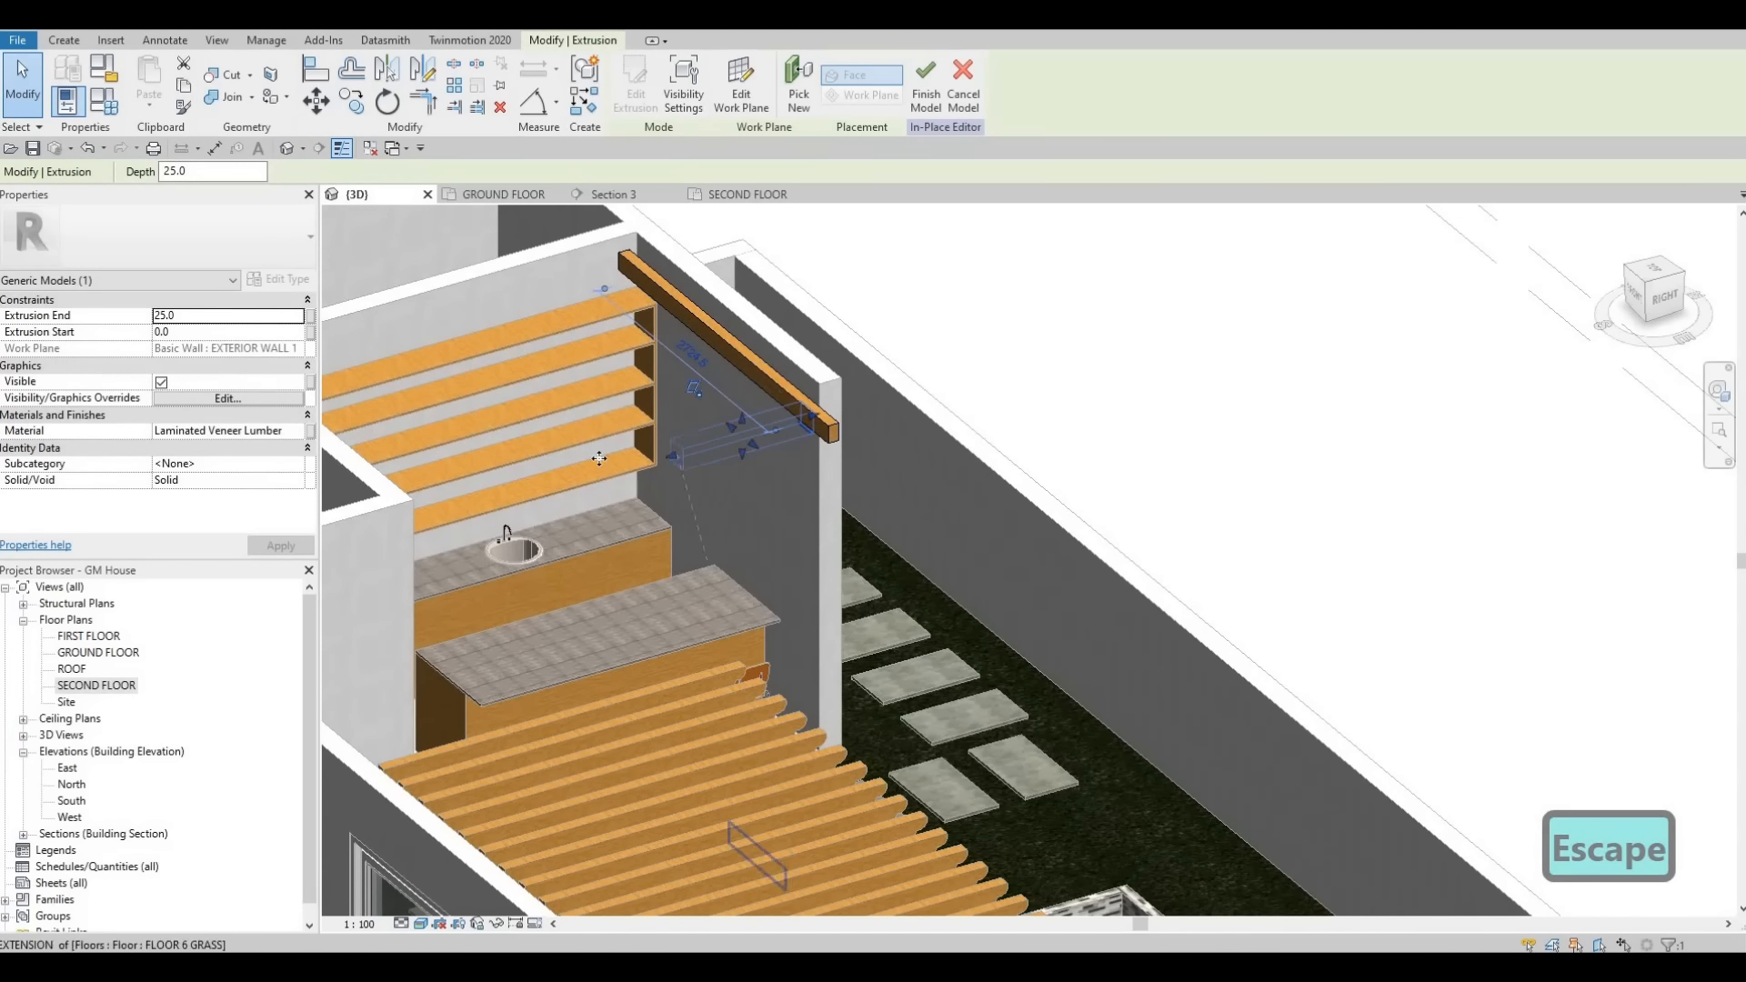
shift+middle_drag(600, 458, 451, 444)
key(Escape)
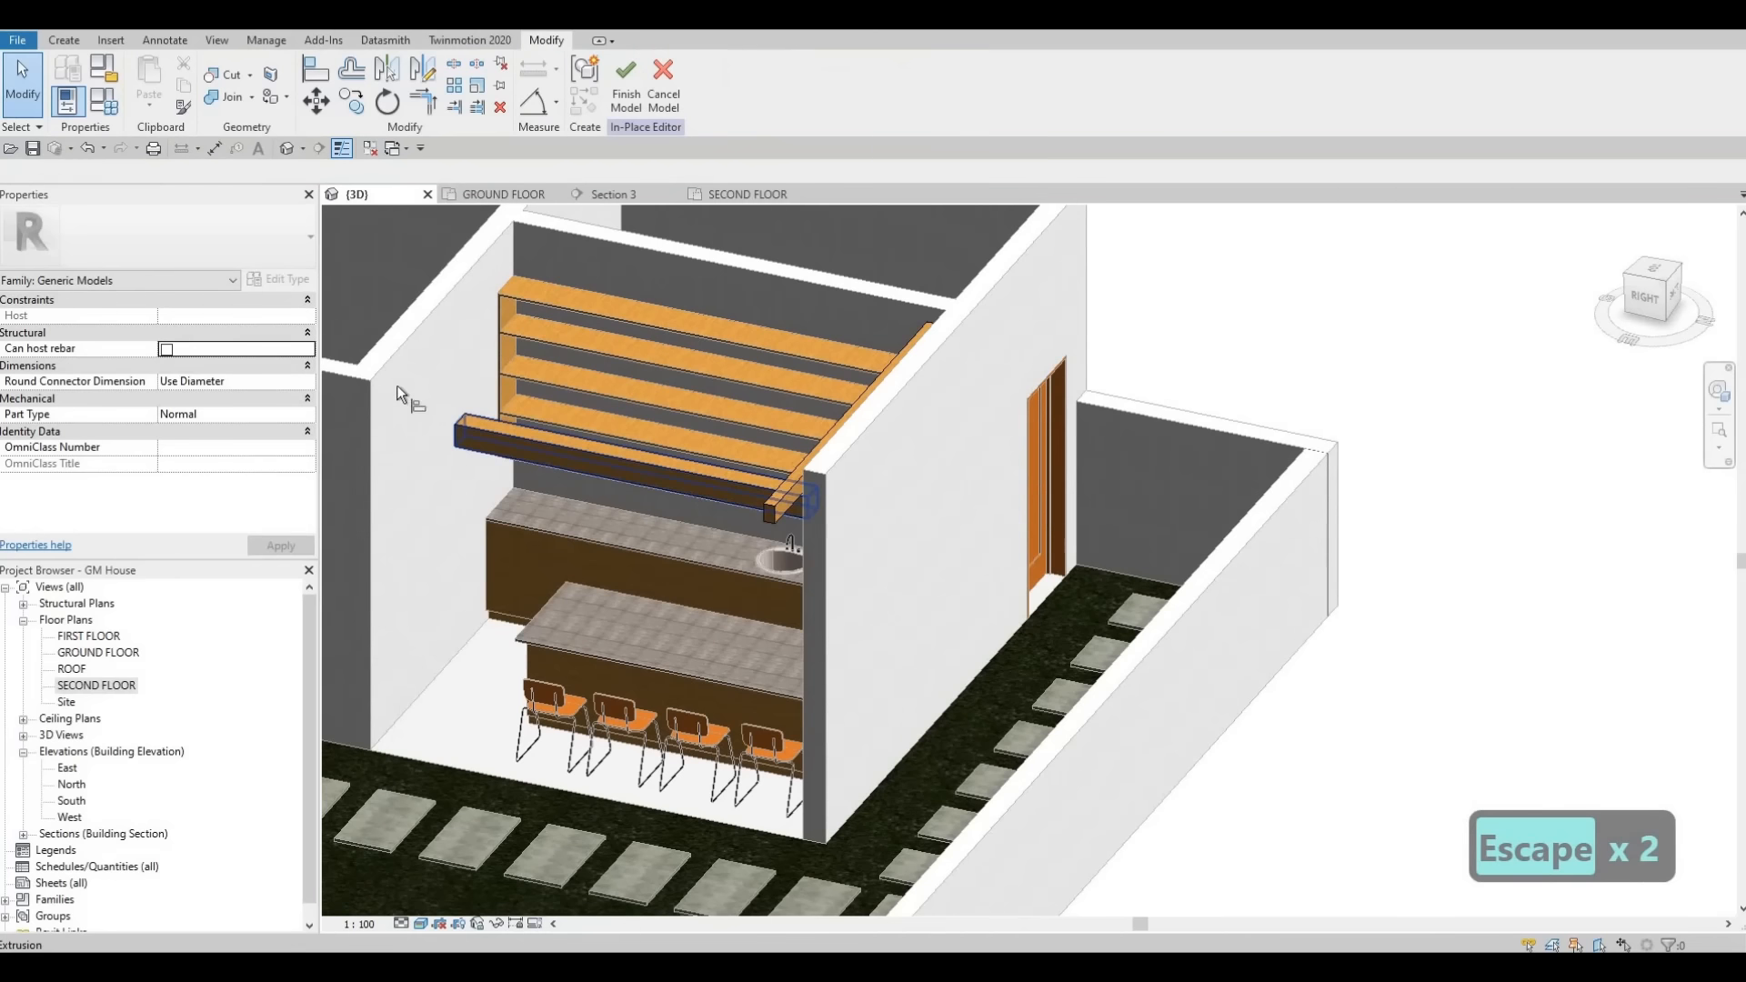
key(a)
key(l)
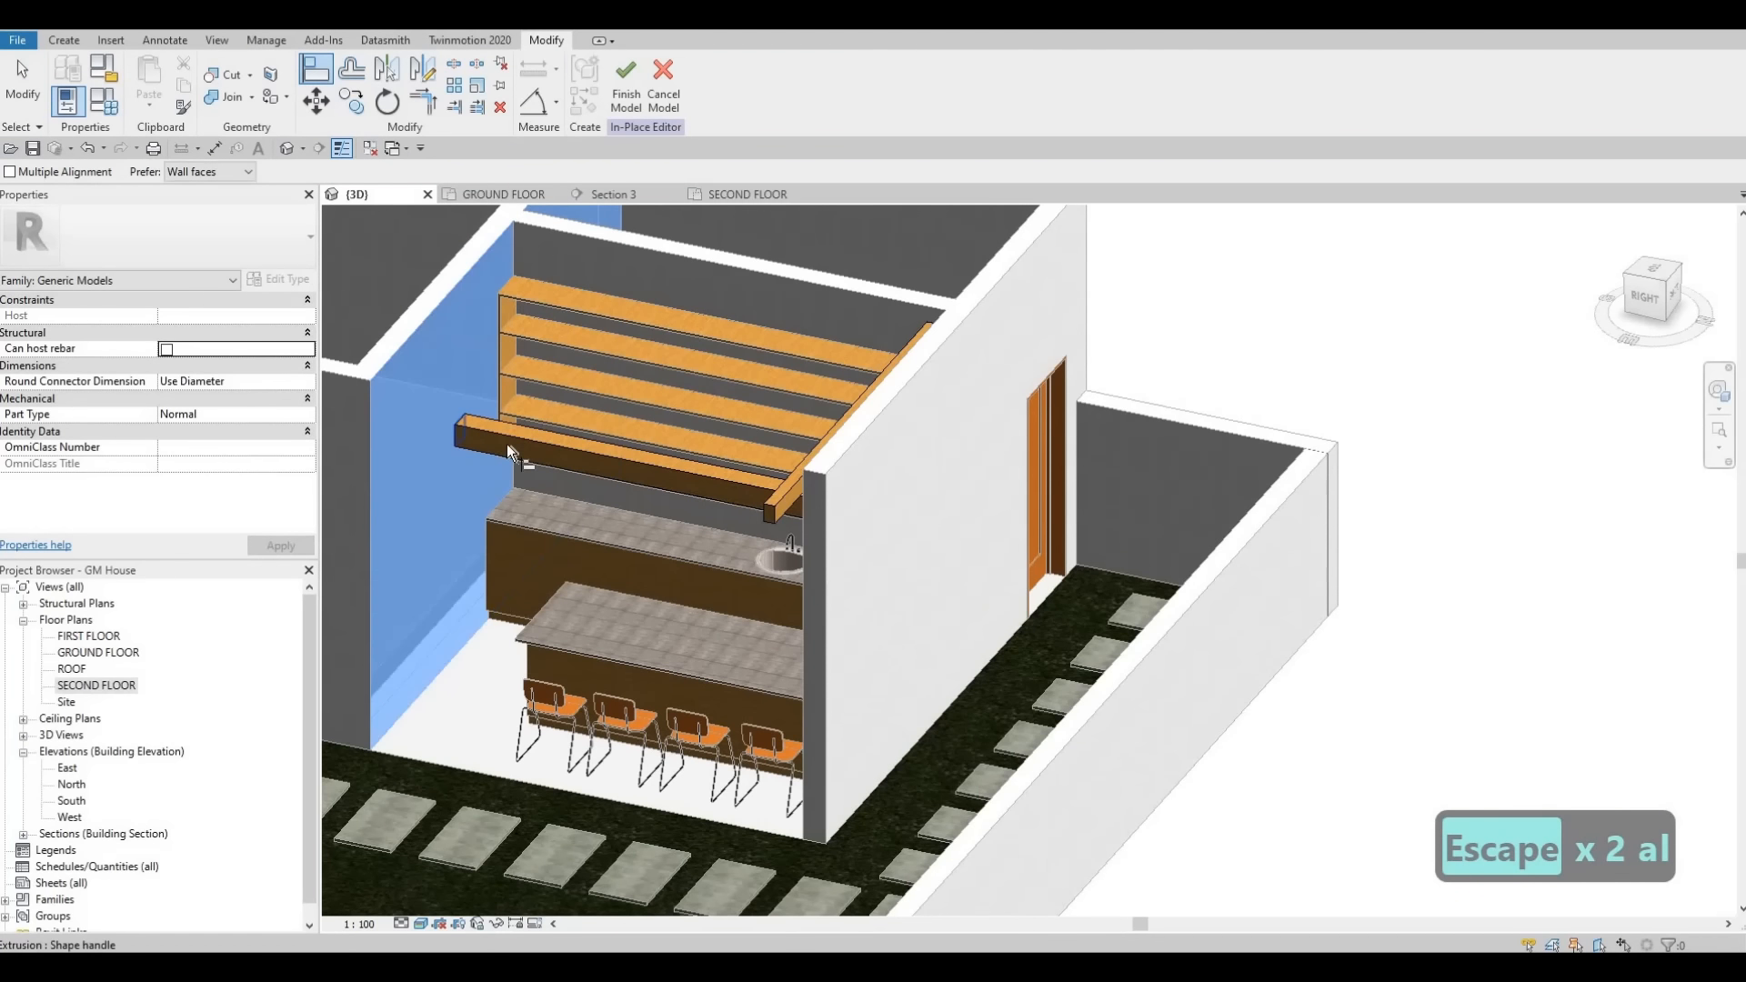
key(Escape)
key(Escape)
key(Escape)
- In Section 3, start a Void Extrusion on the exterior wall's plane and sketch a rectangle about 220 by 200 mm around the beam's end
shift+middle_drag(466, 538, 637, 610)
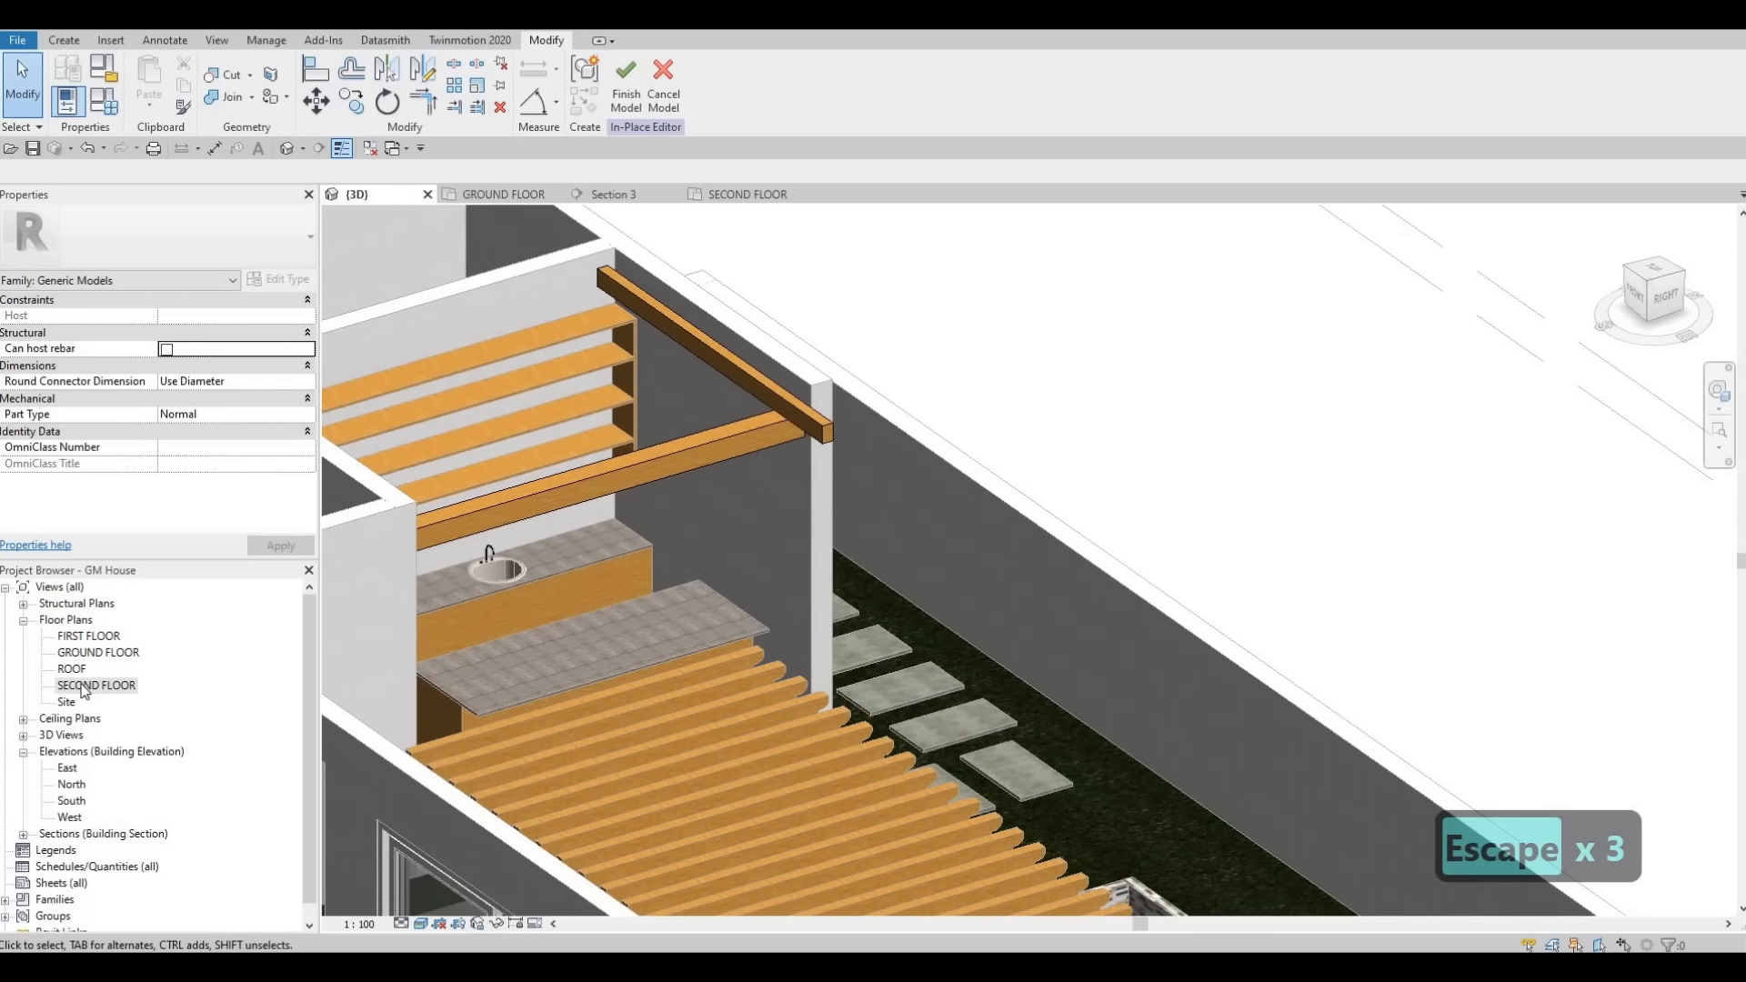
click(614, 194)
key(Escape)
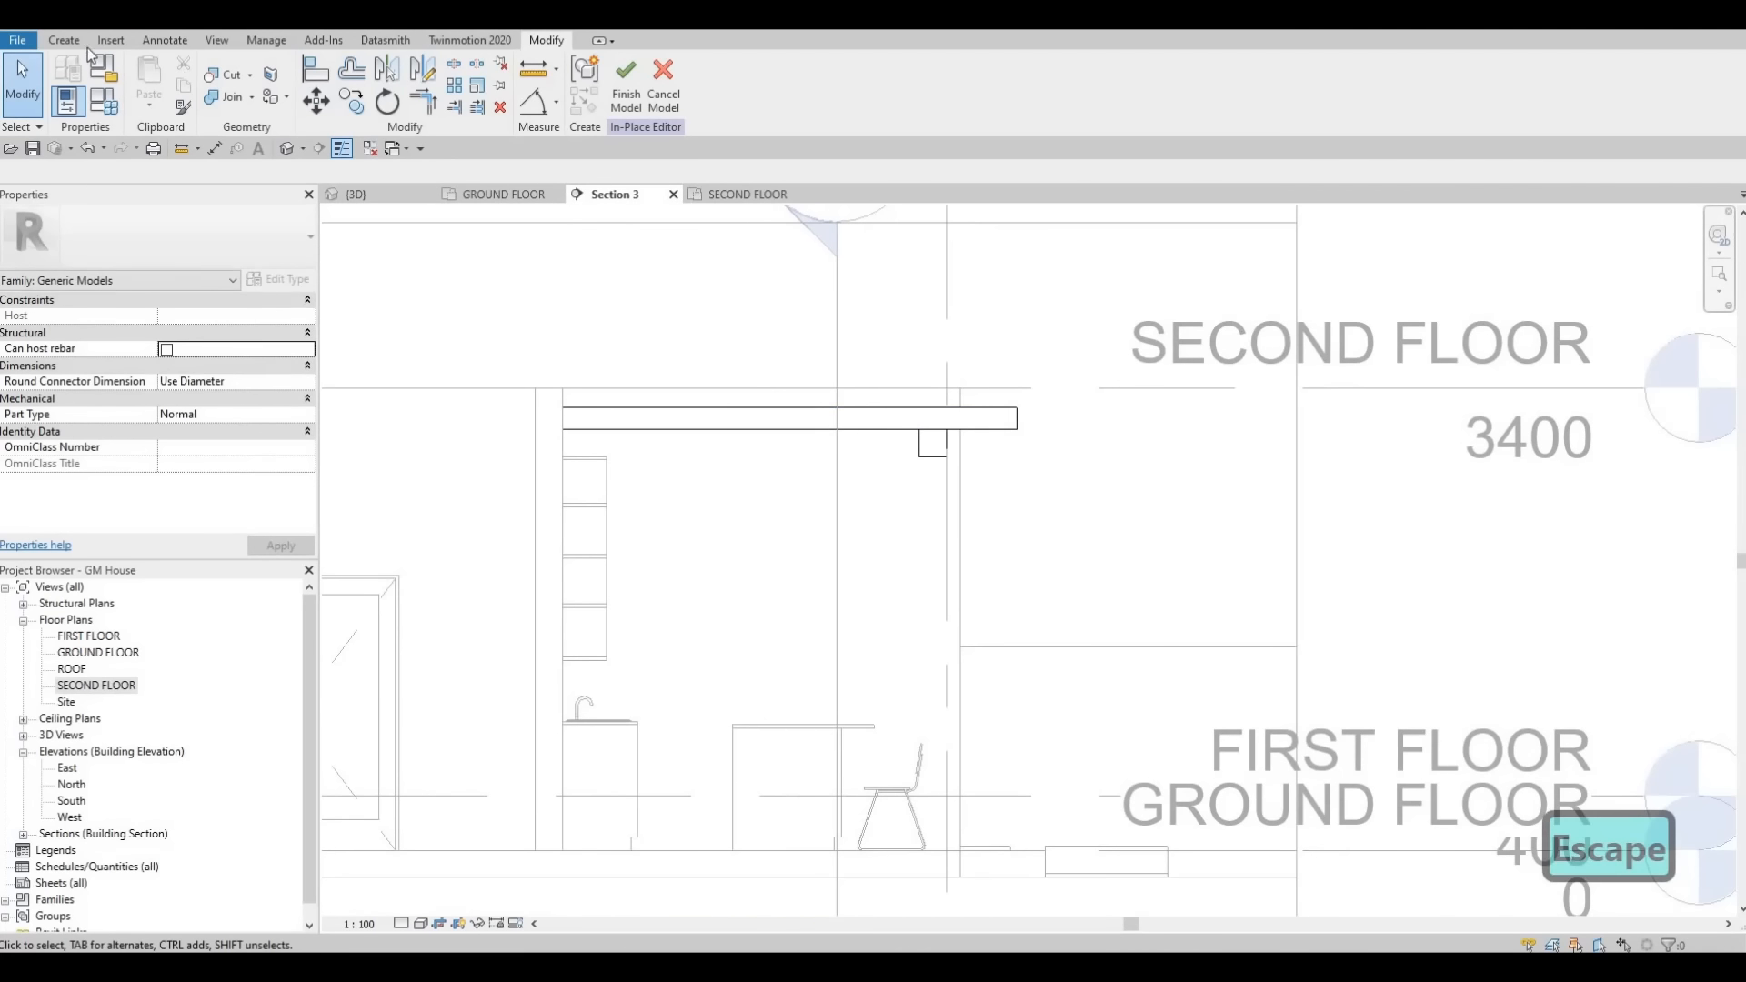
click(65, 41)
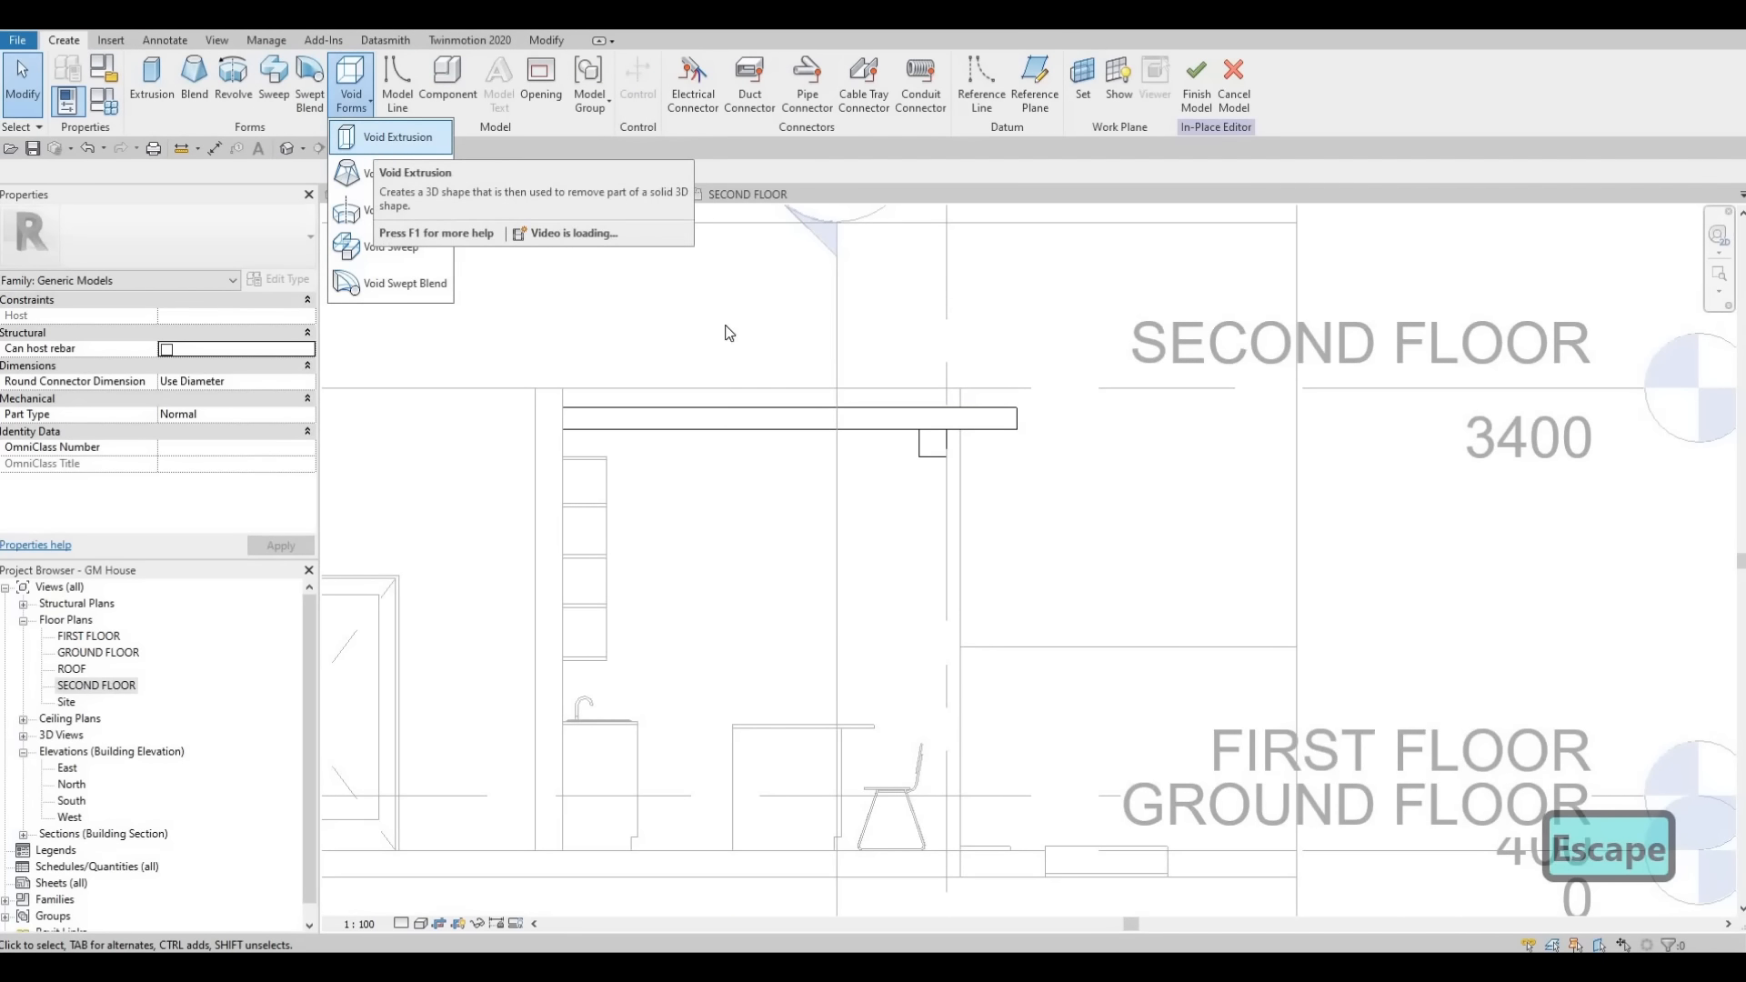
click(825, 596)
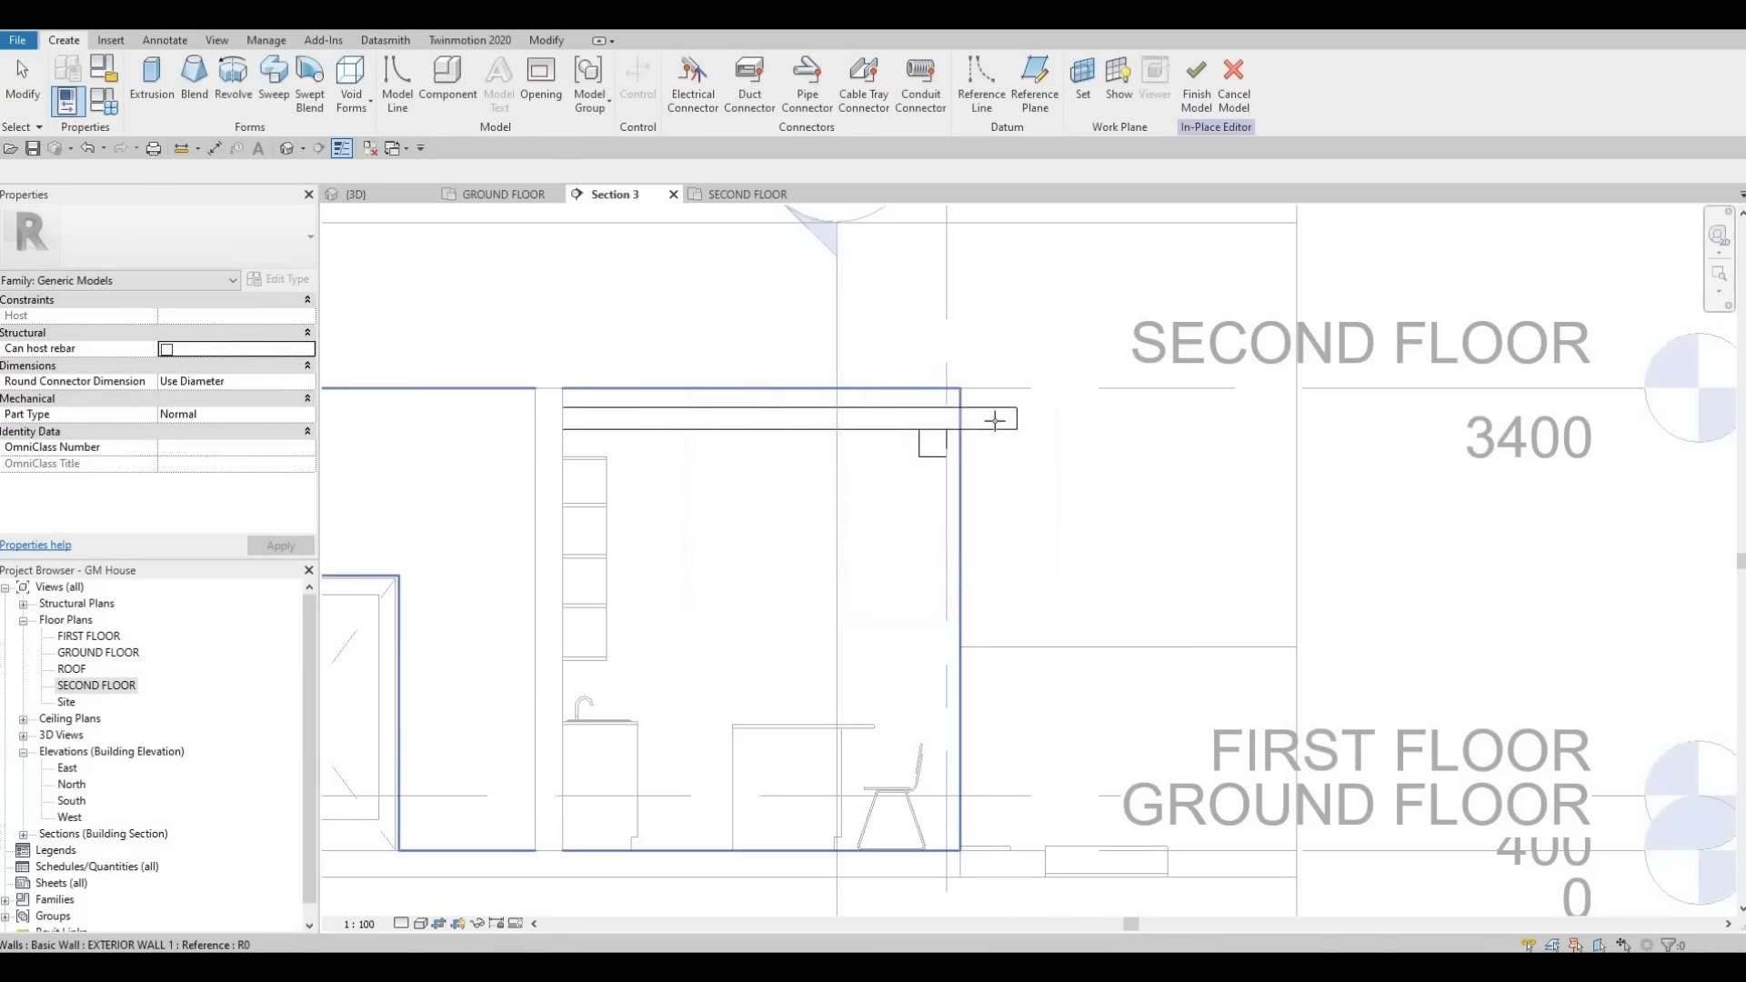
click(1010, 429)
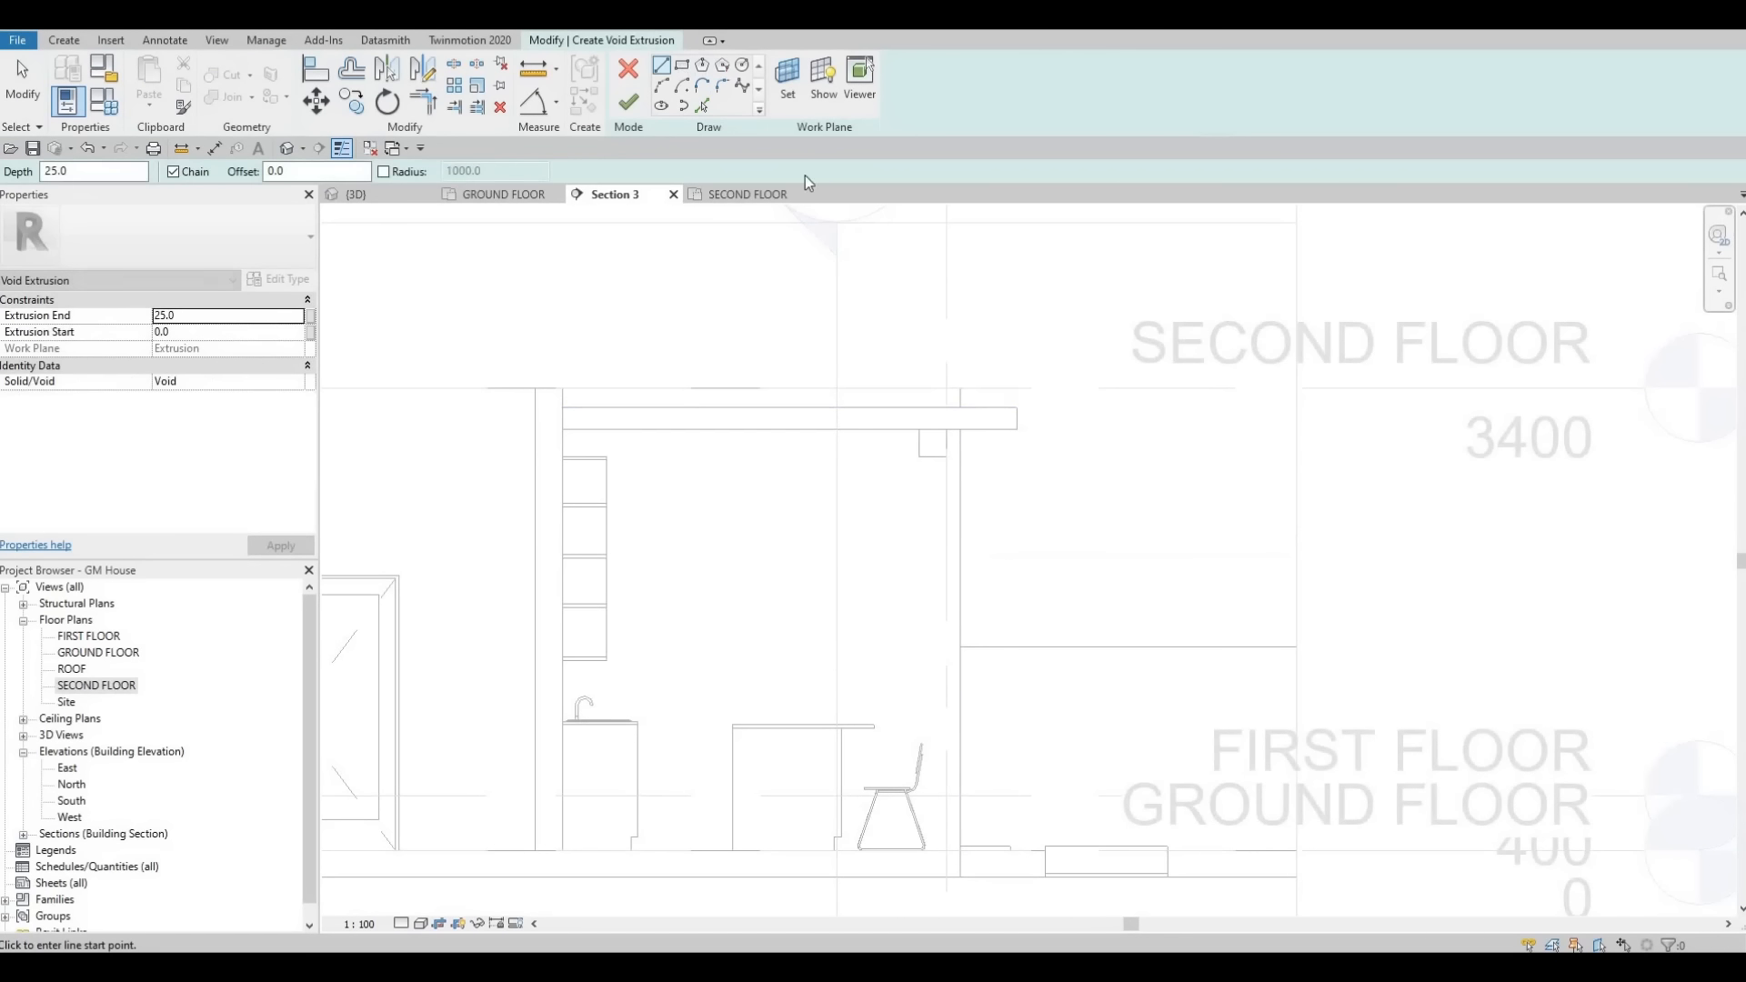
scroll(1036, 459, up, 4)
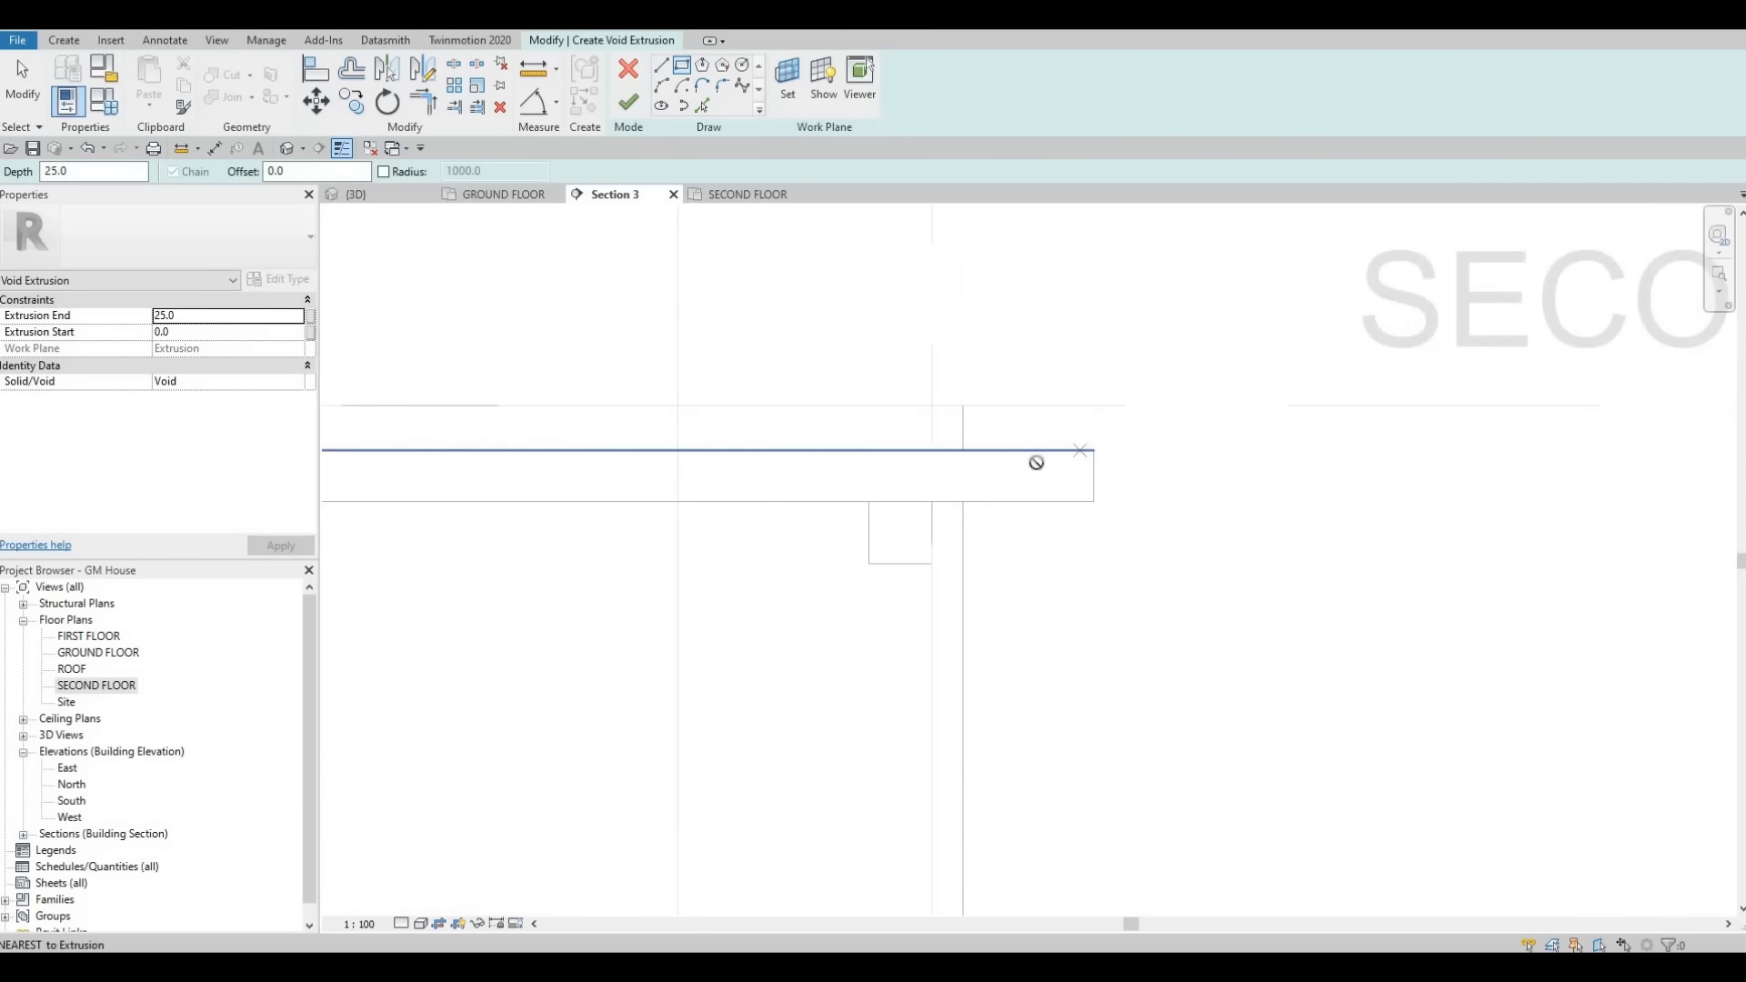
click(1101, 527)
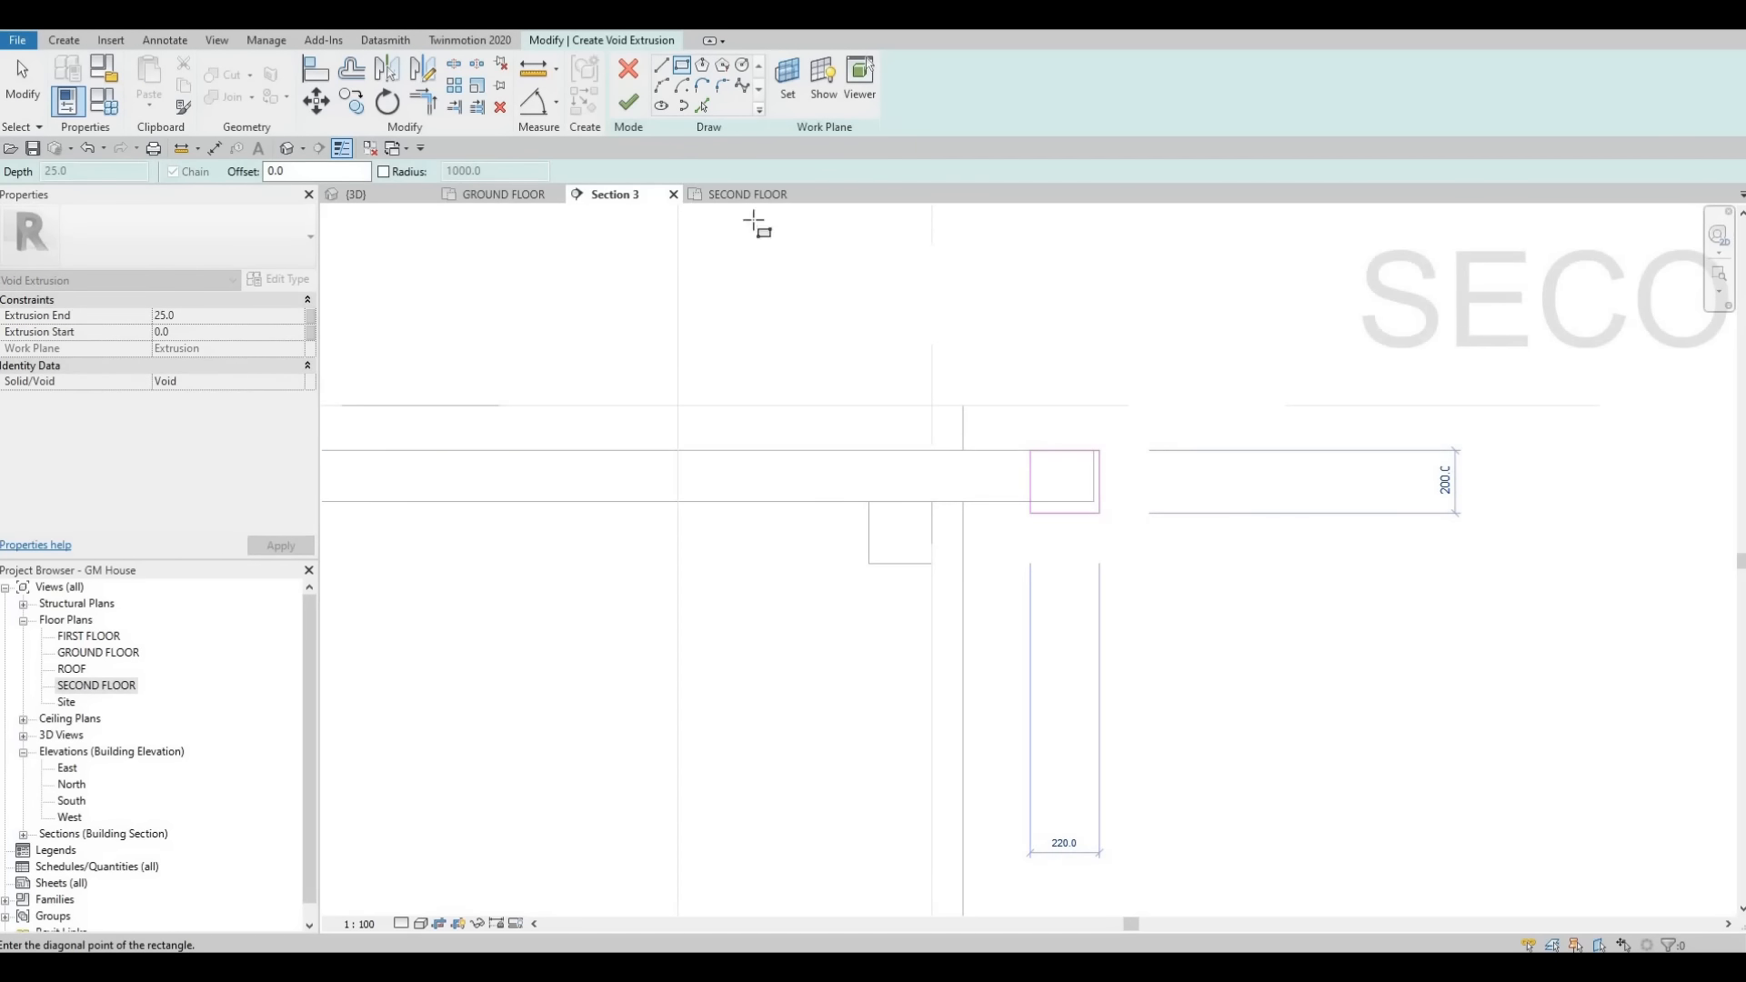
key(Escape)
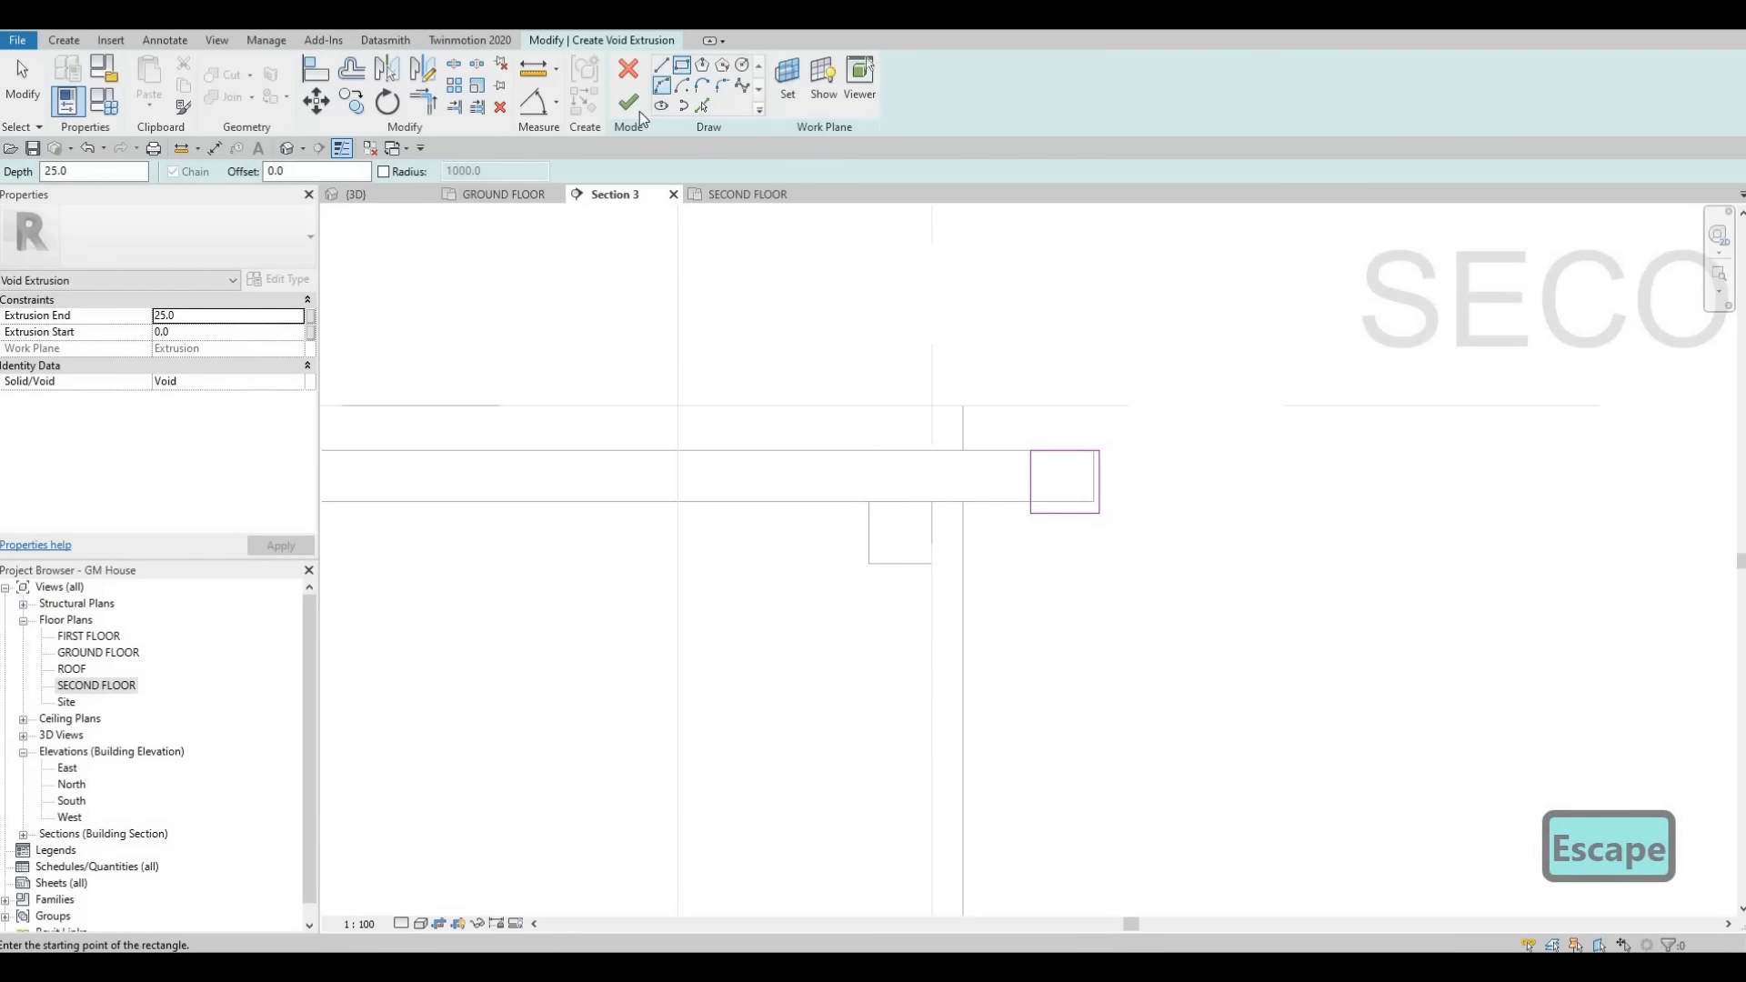
- Sketch an arc and short lines inside the rectangle forming a curved step down from the beam's top corner
scroll(1088, 460, up, 5)
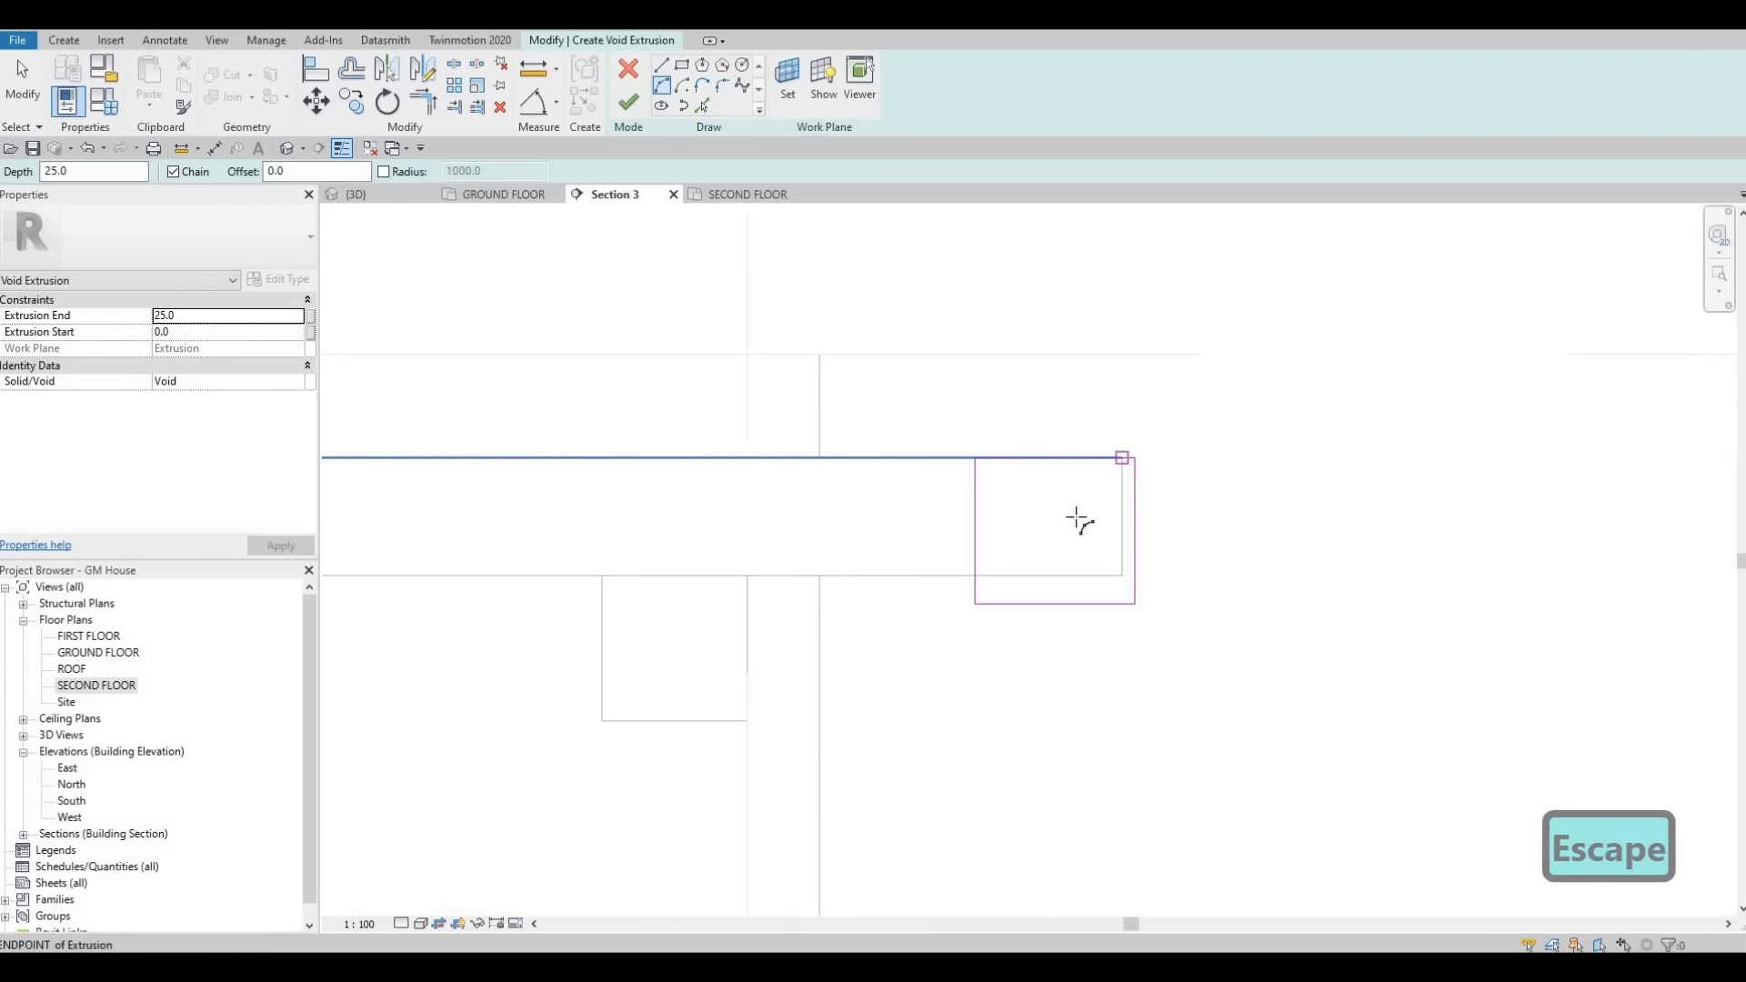
click(1122, 457)
click(1075, 513)
click(1099, 508)
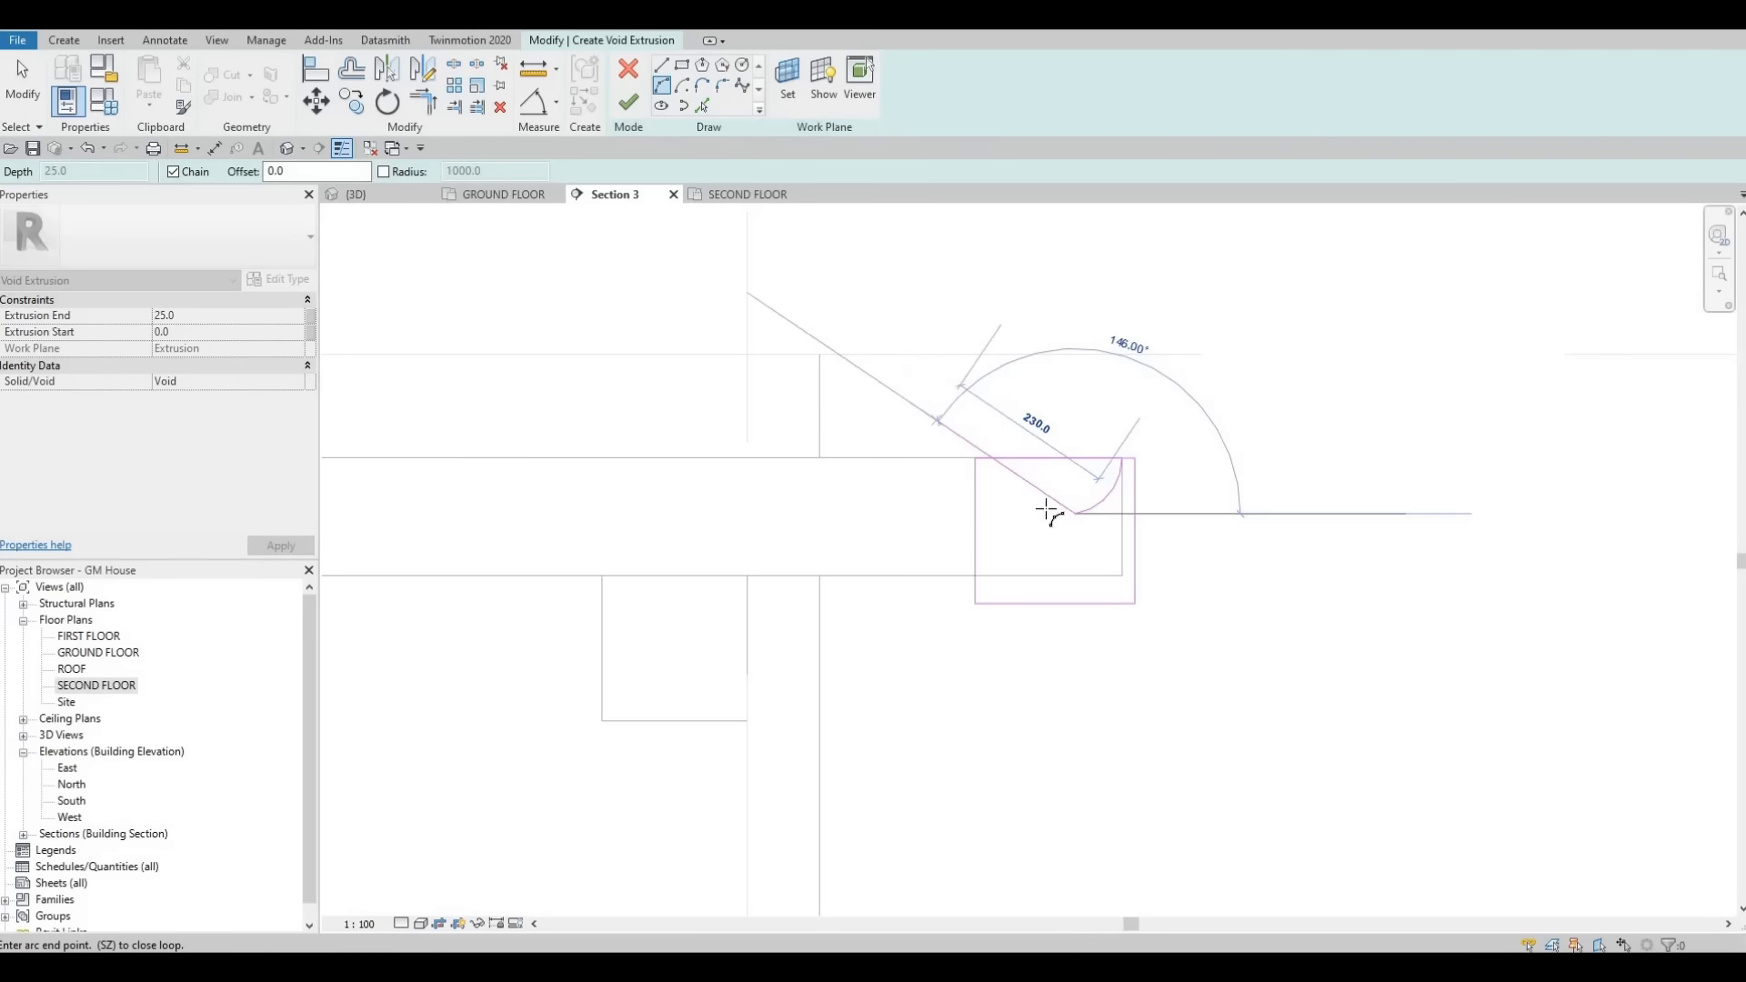
key(Escape)
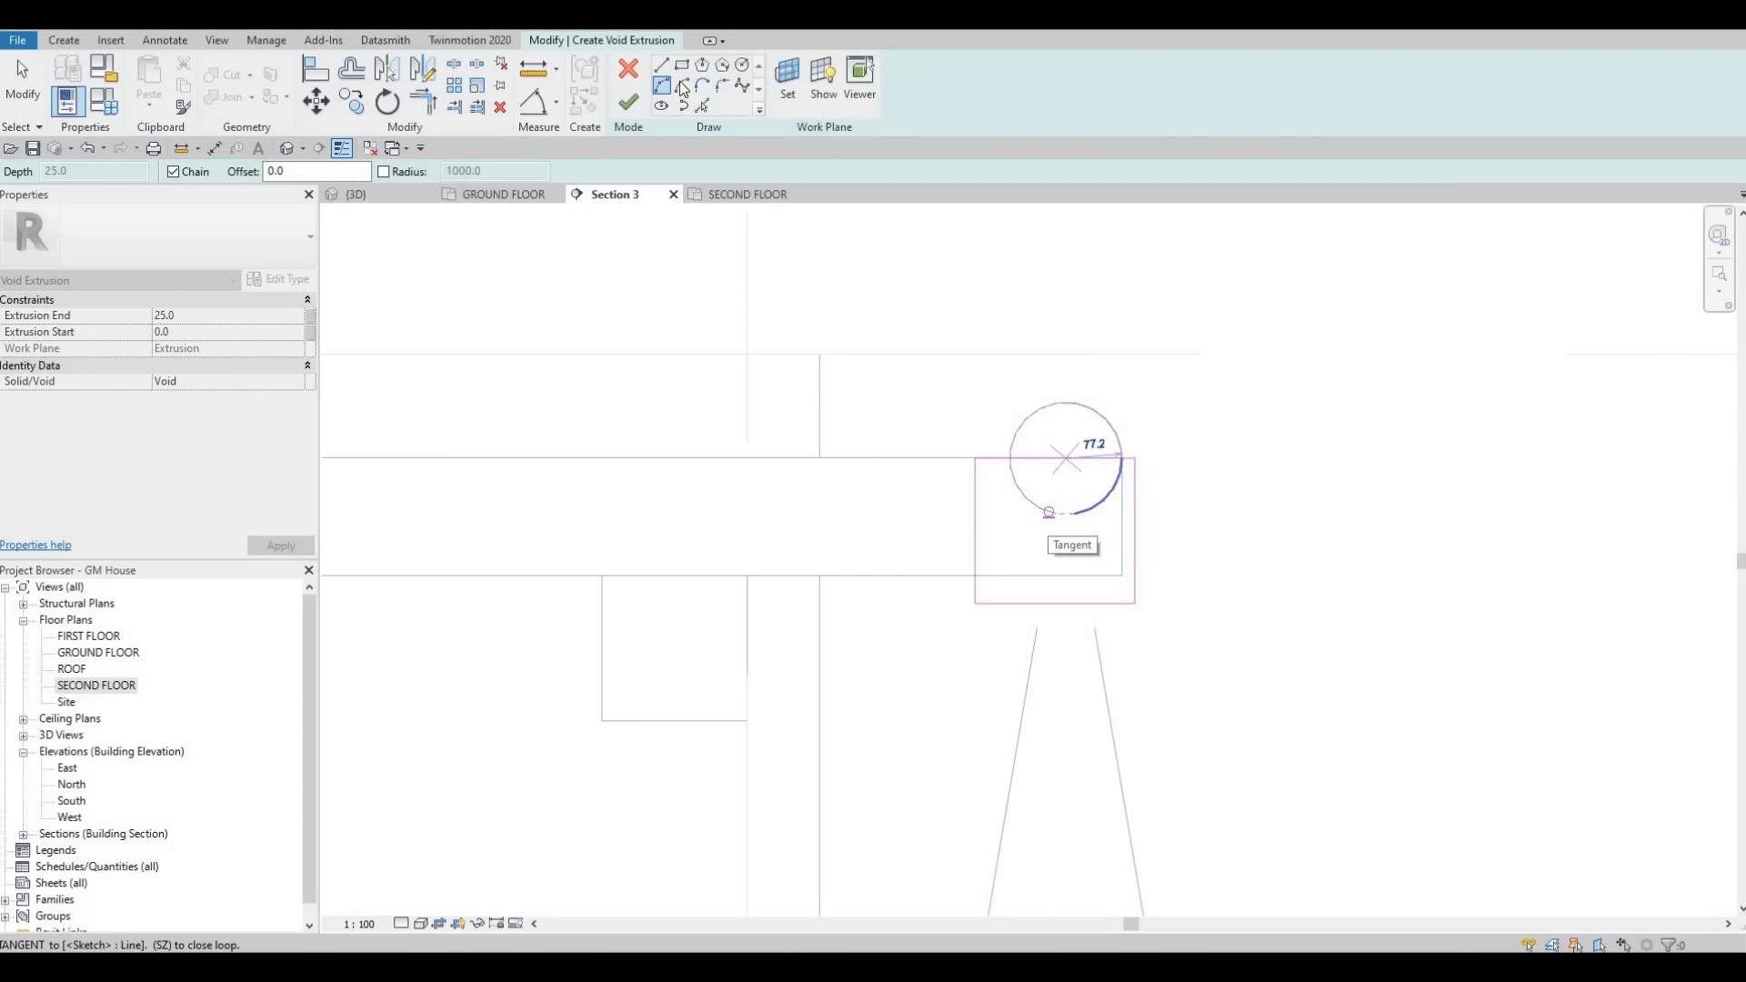
key(Escape)
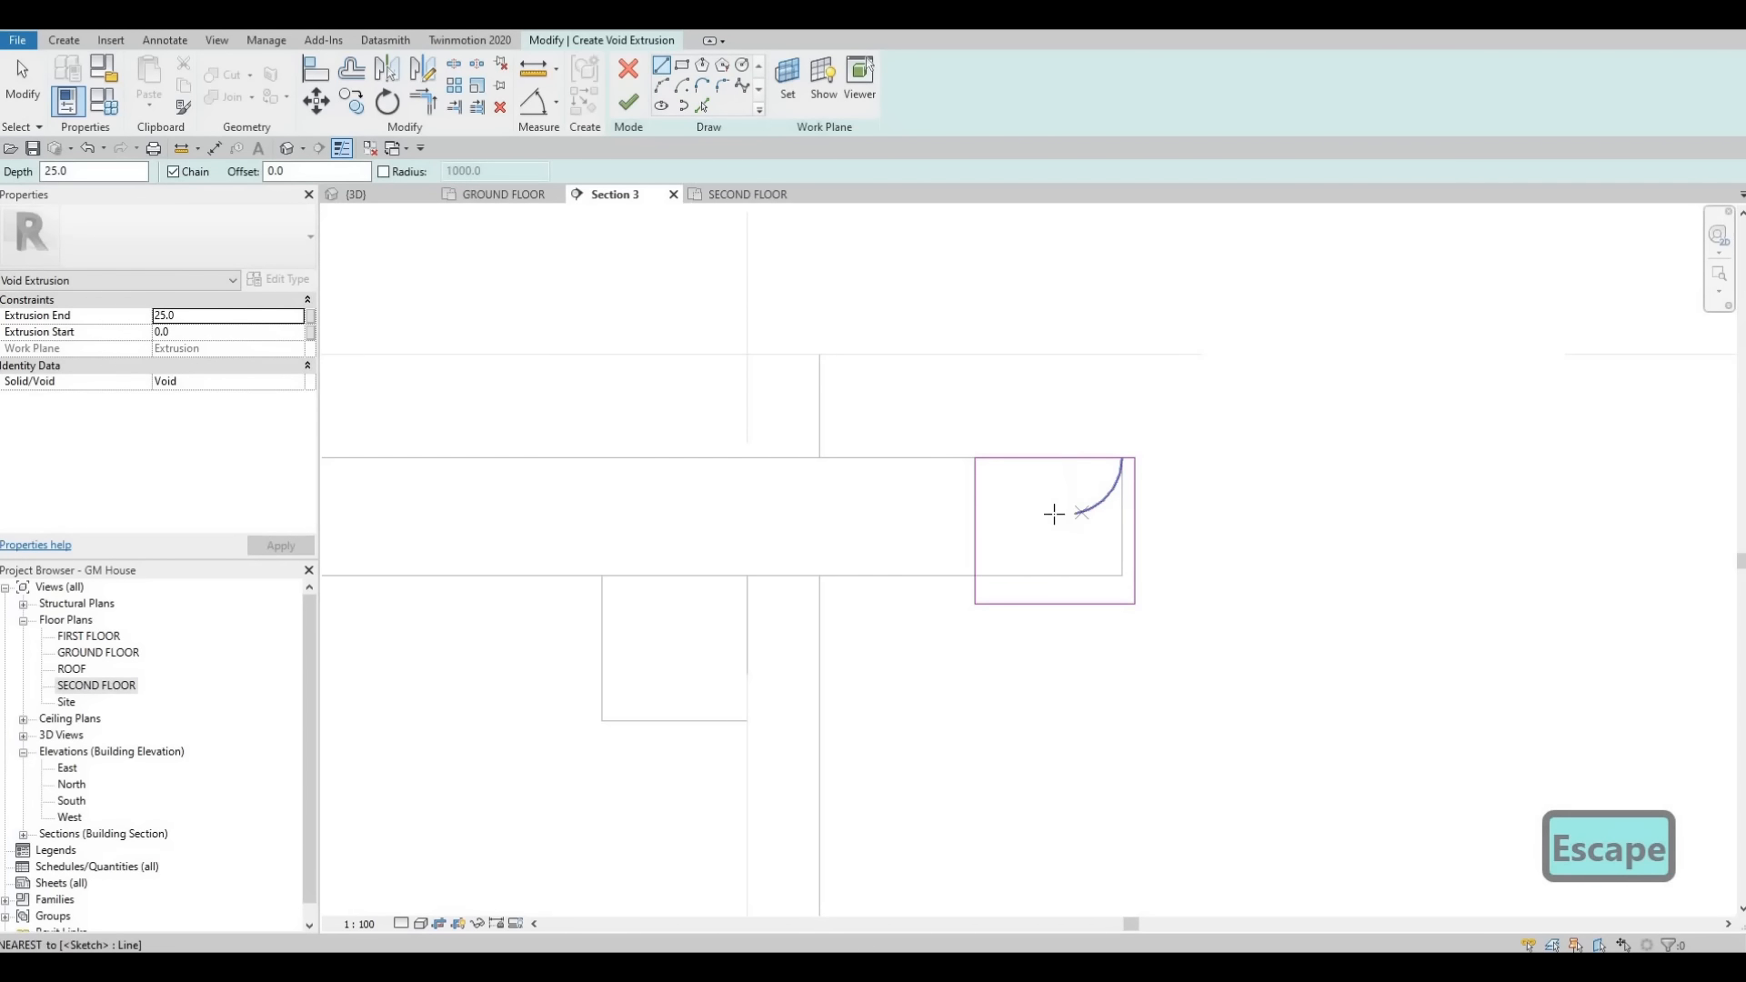
click(1056, 514)
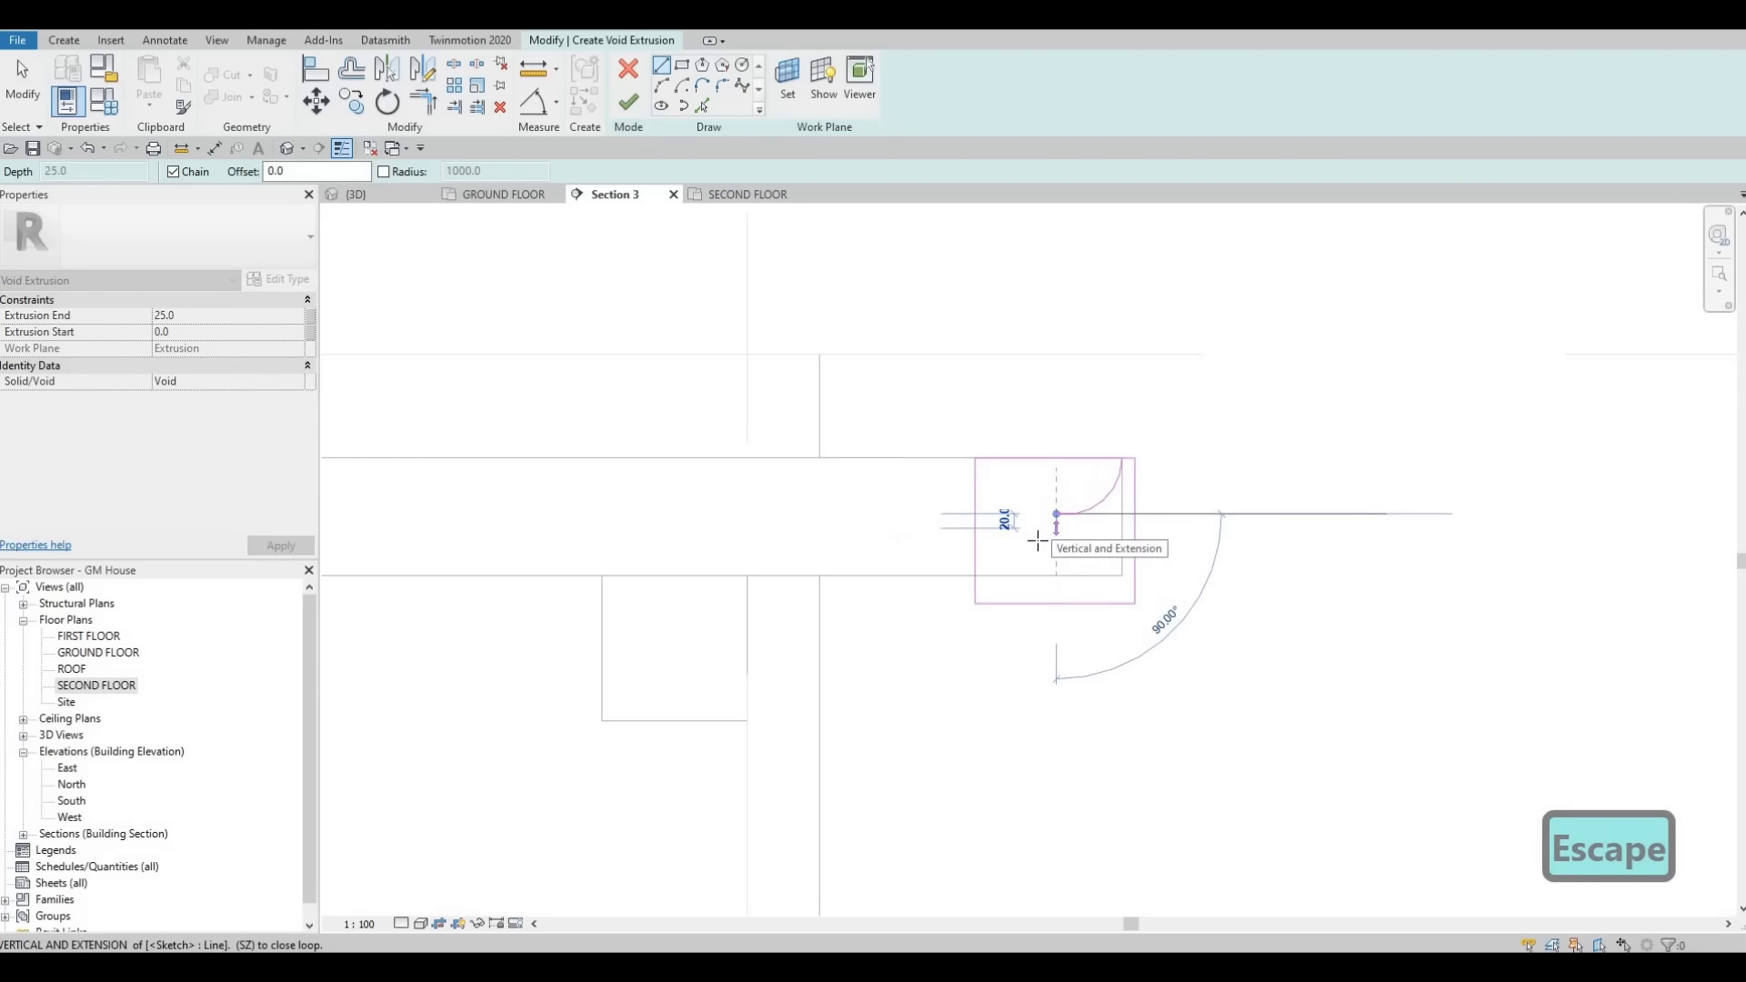
click(1037, 540)
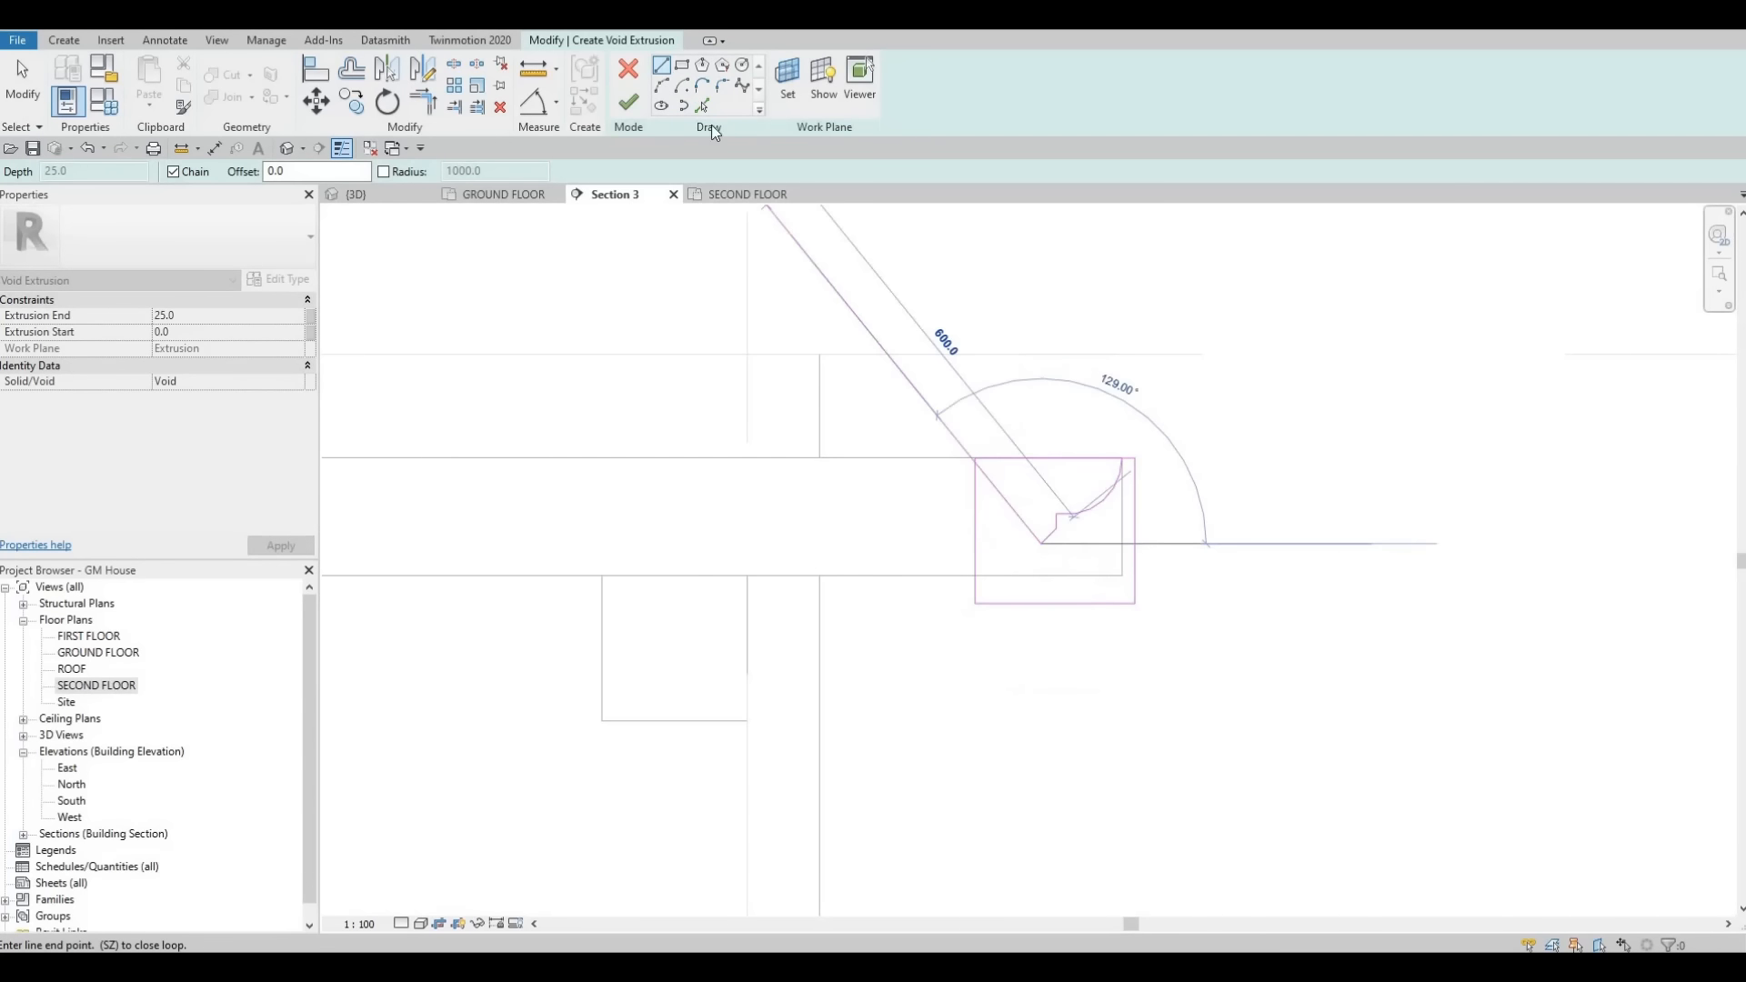
click(1040, 546)
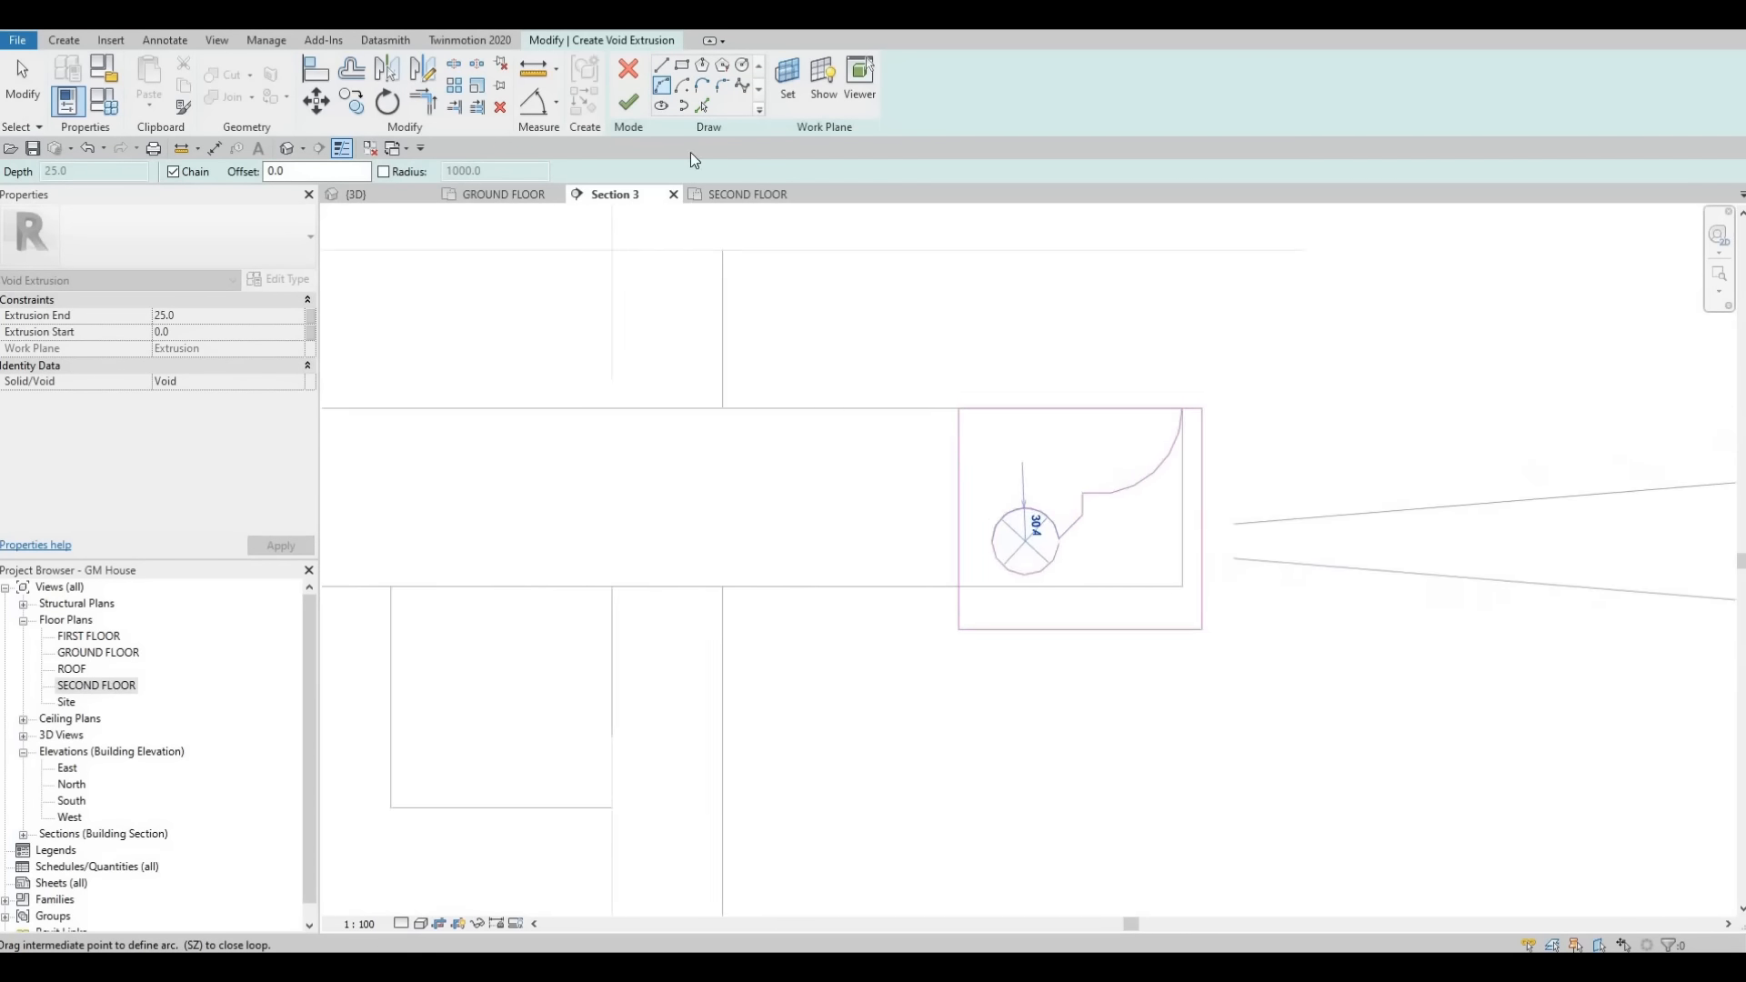
- Add further lines continuing the curved profile down to the beam's lower edge at the rectangle's side
key(Escape)
click(661, 67)
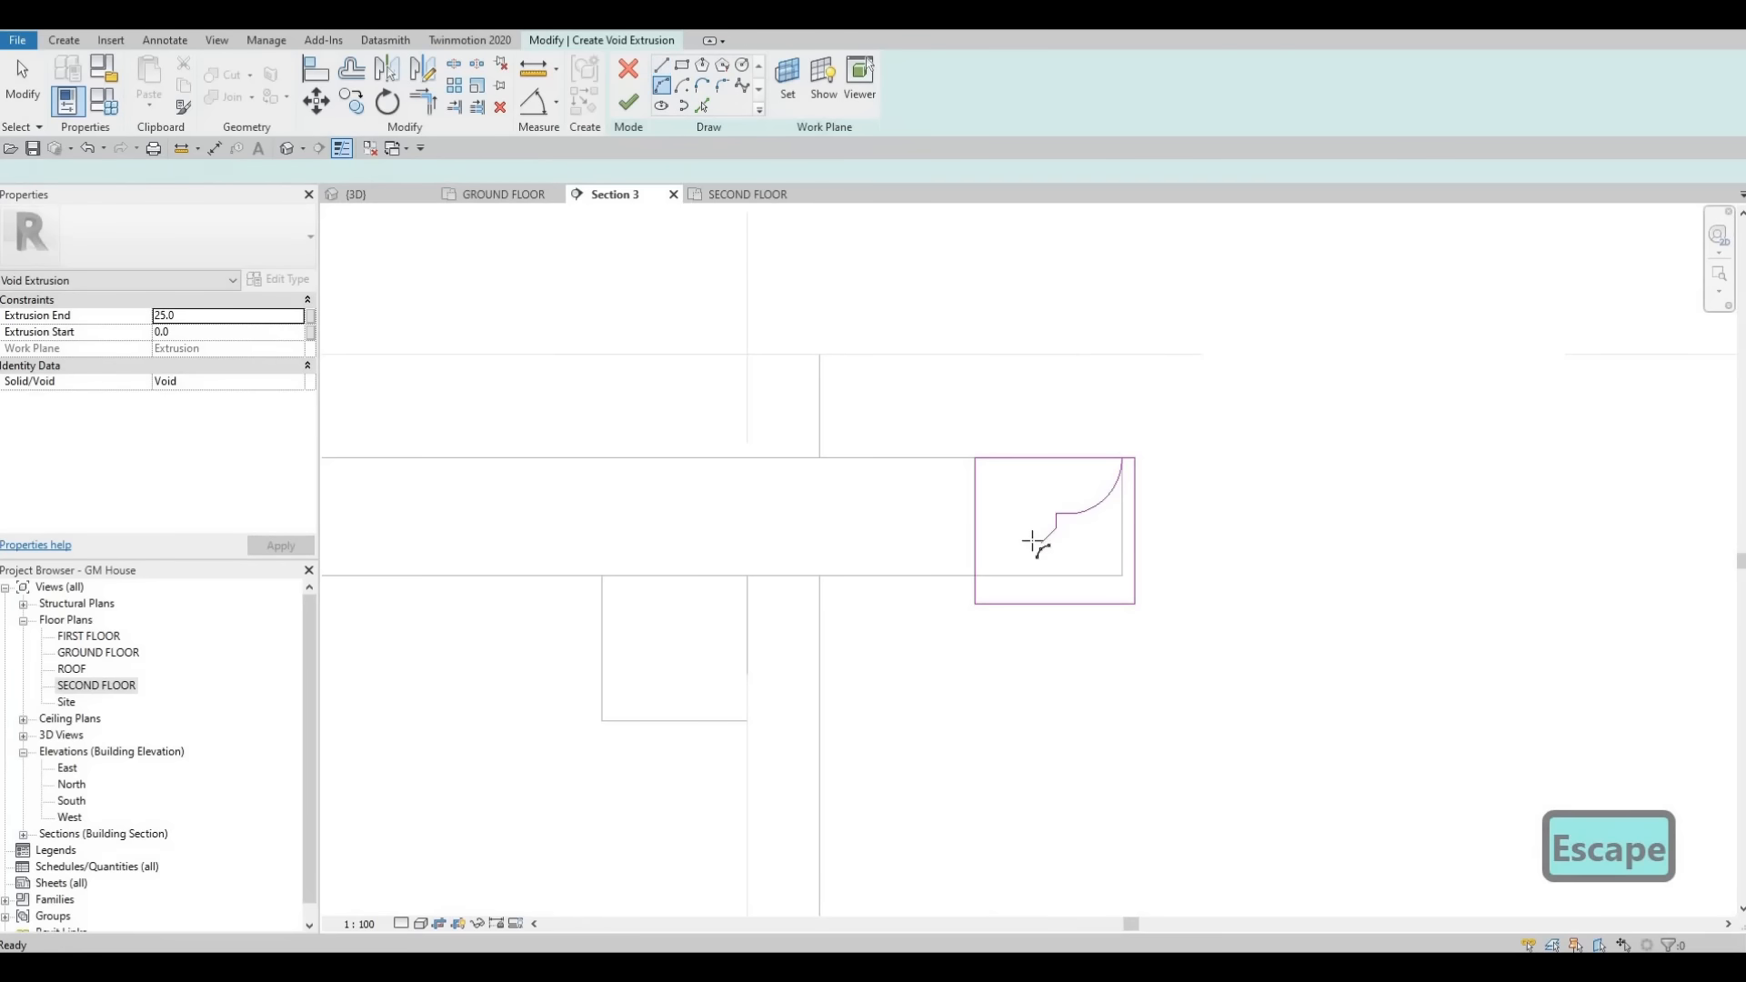
click(1041, 547)
key(Escape)
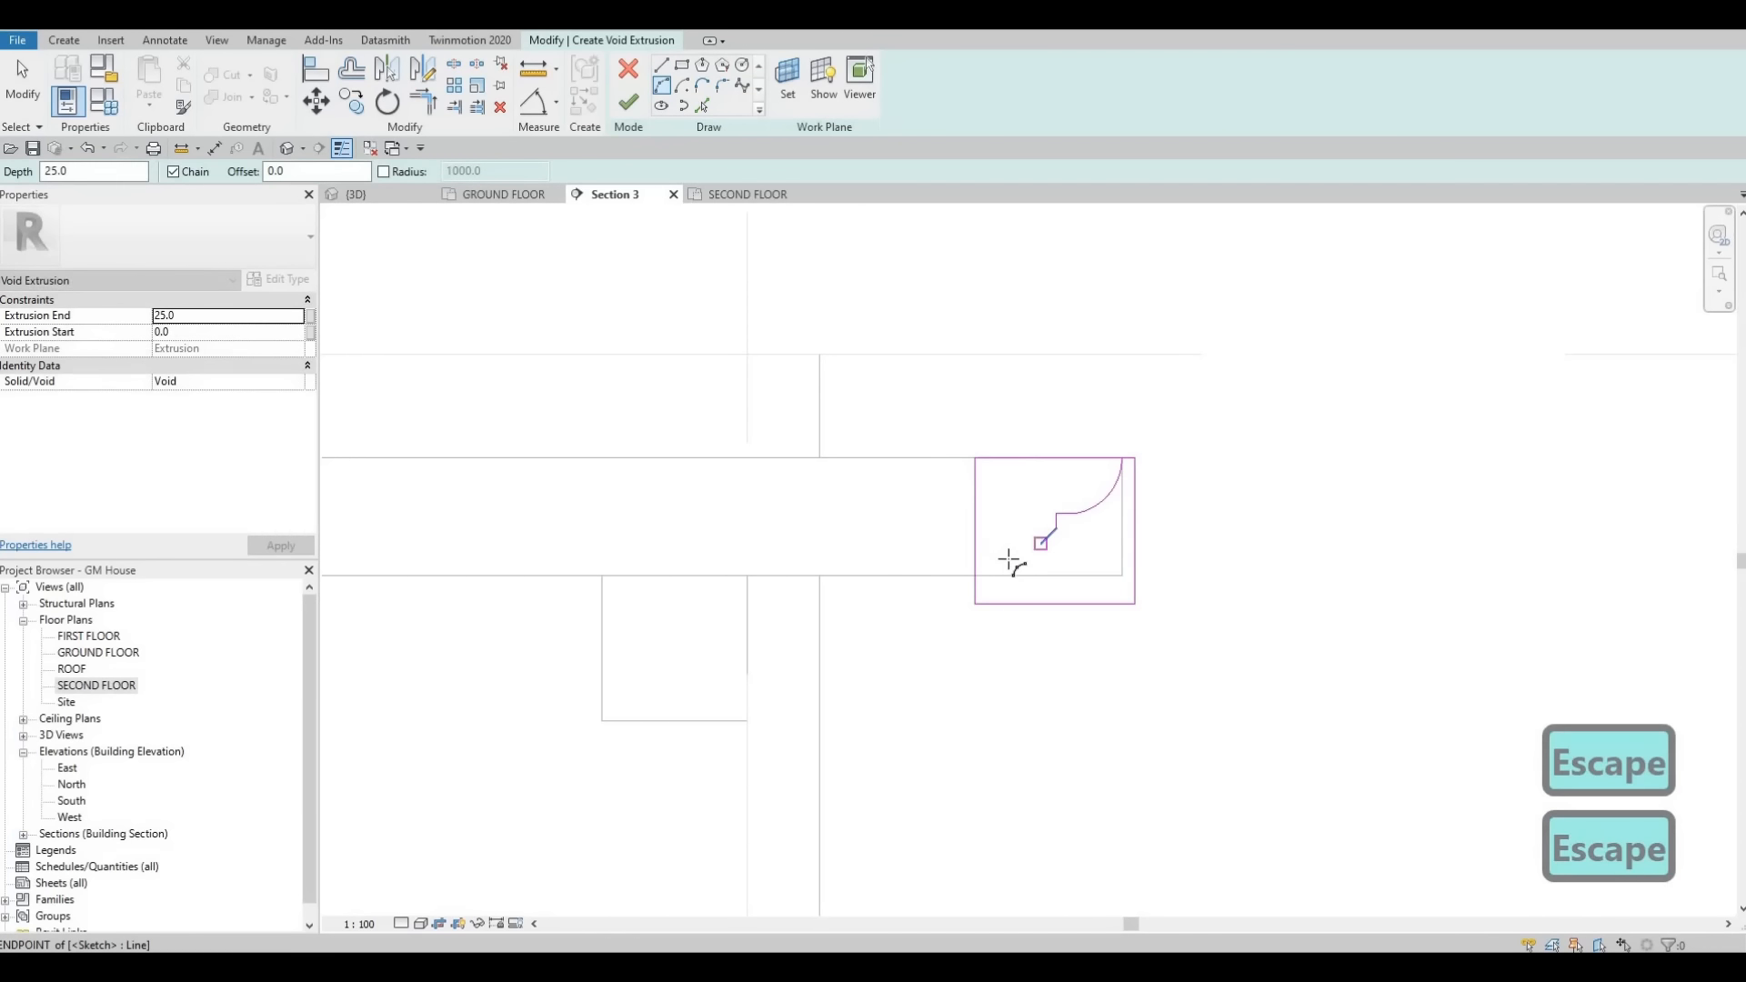
click(1040, 545)
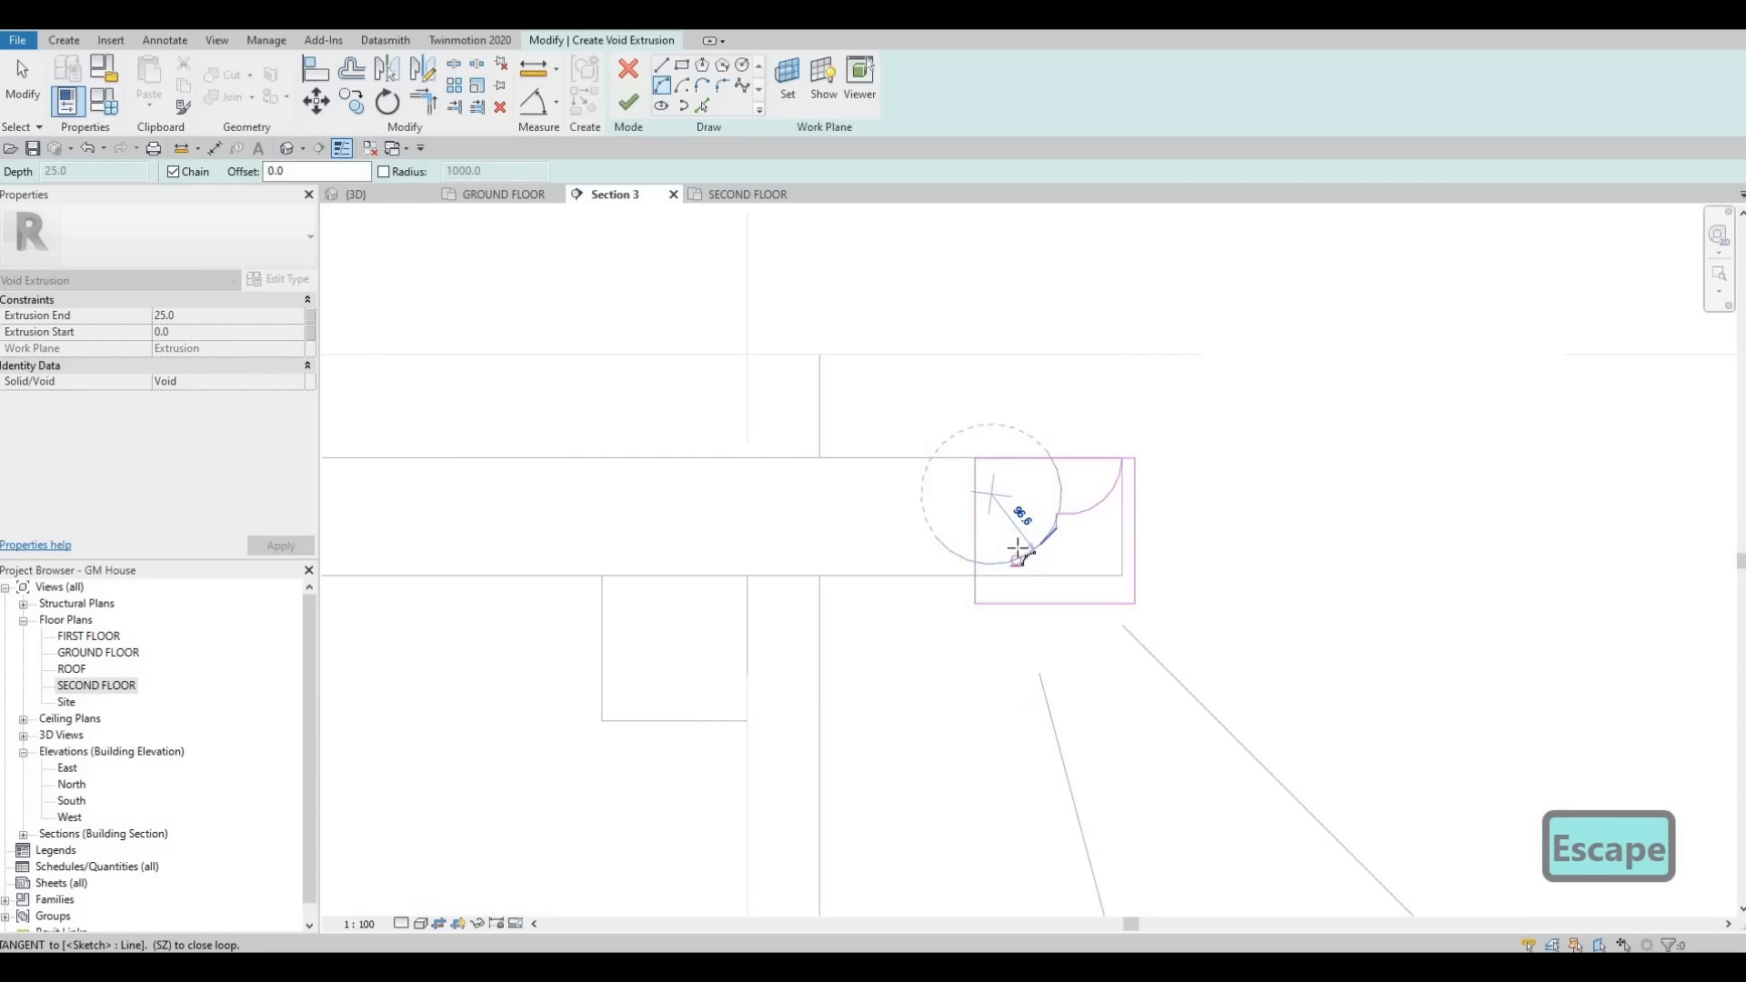
scroll(1014, 560, up, 2)
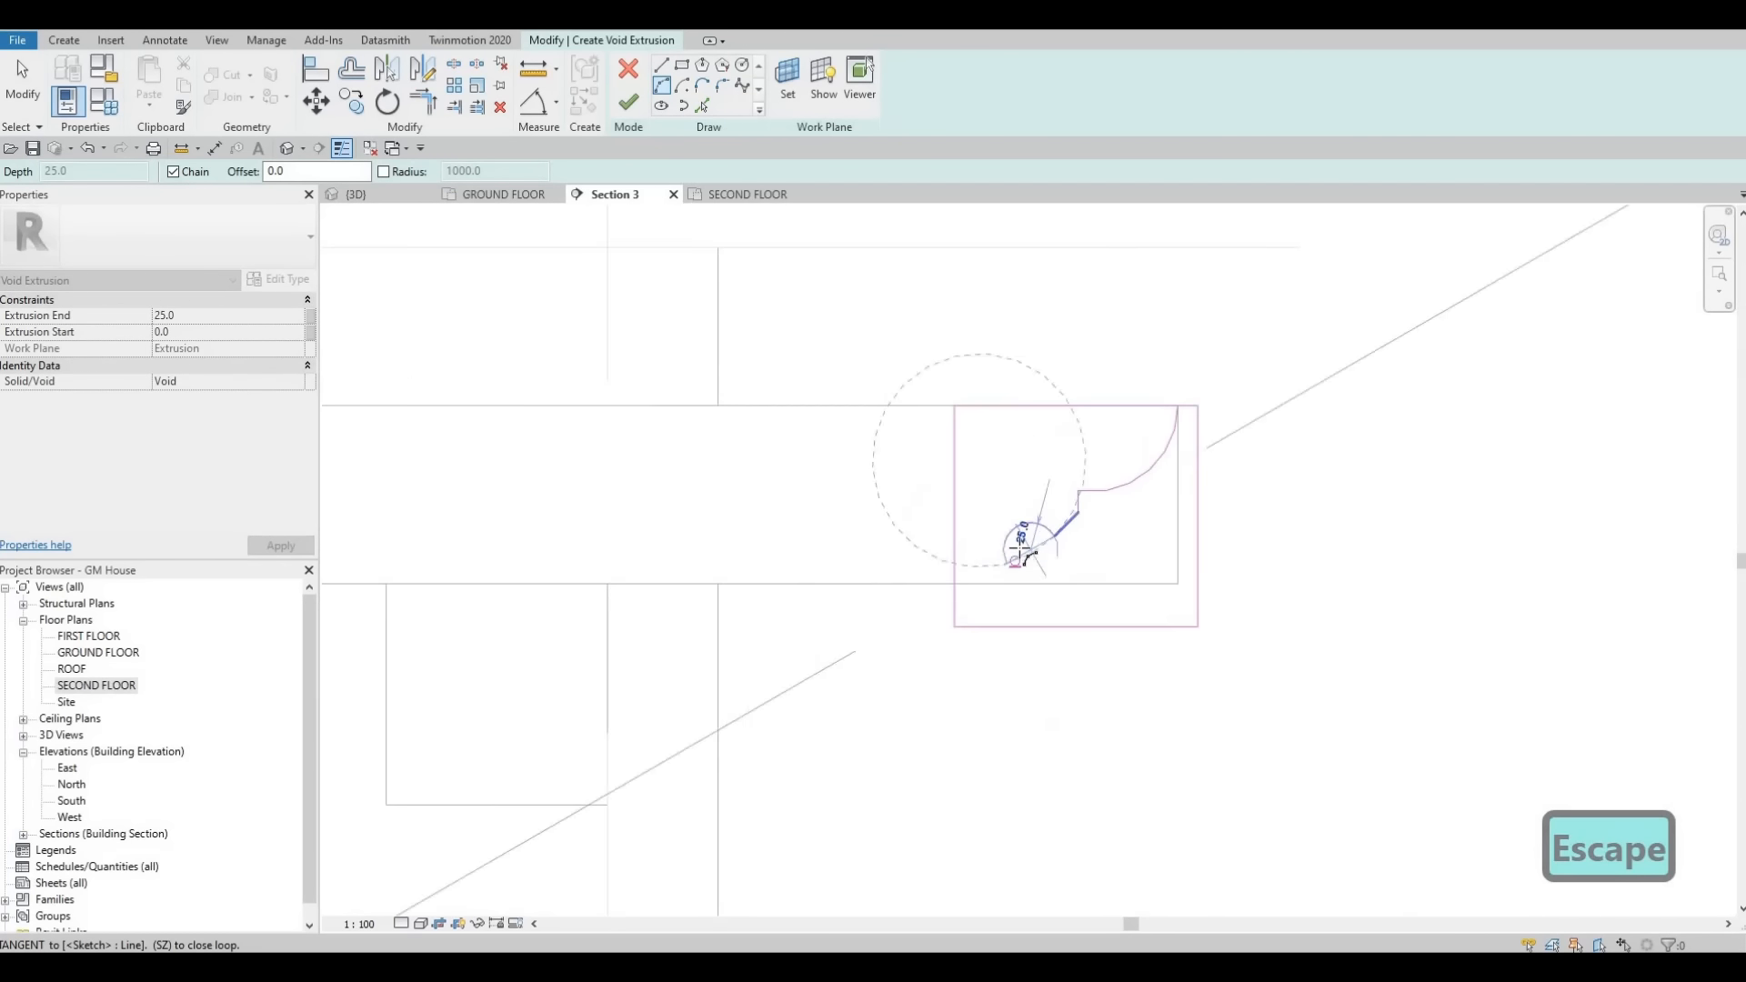
click(661, 67)
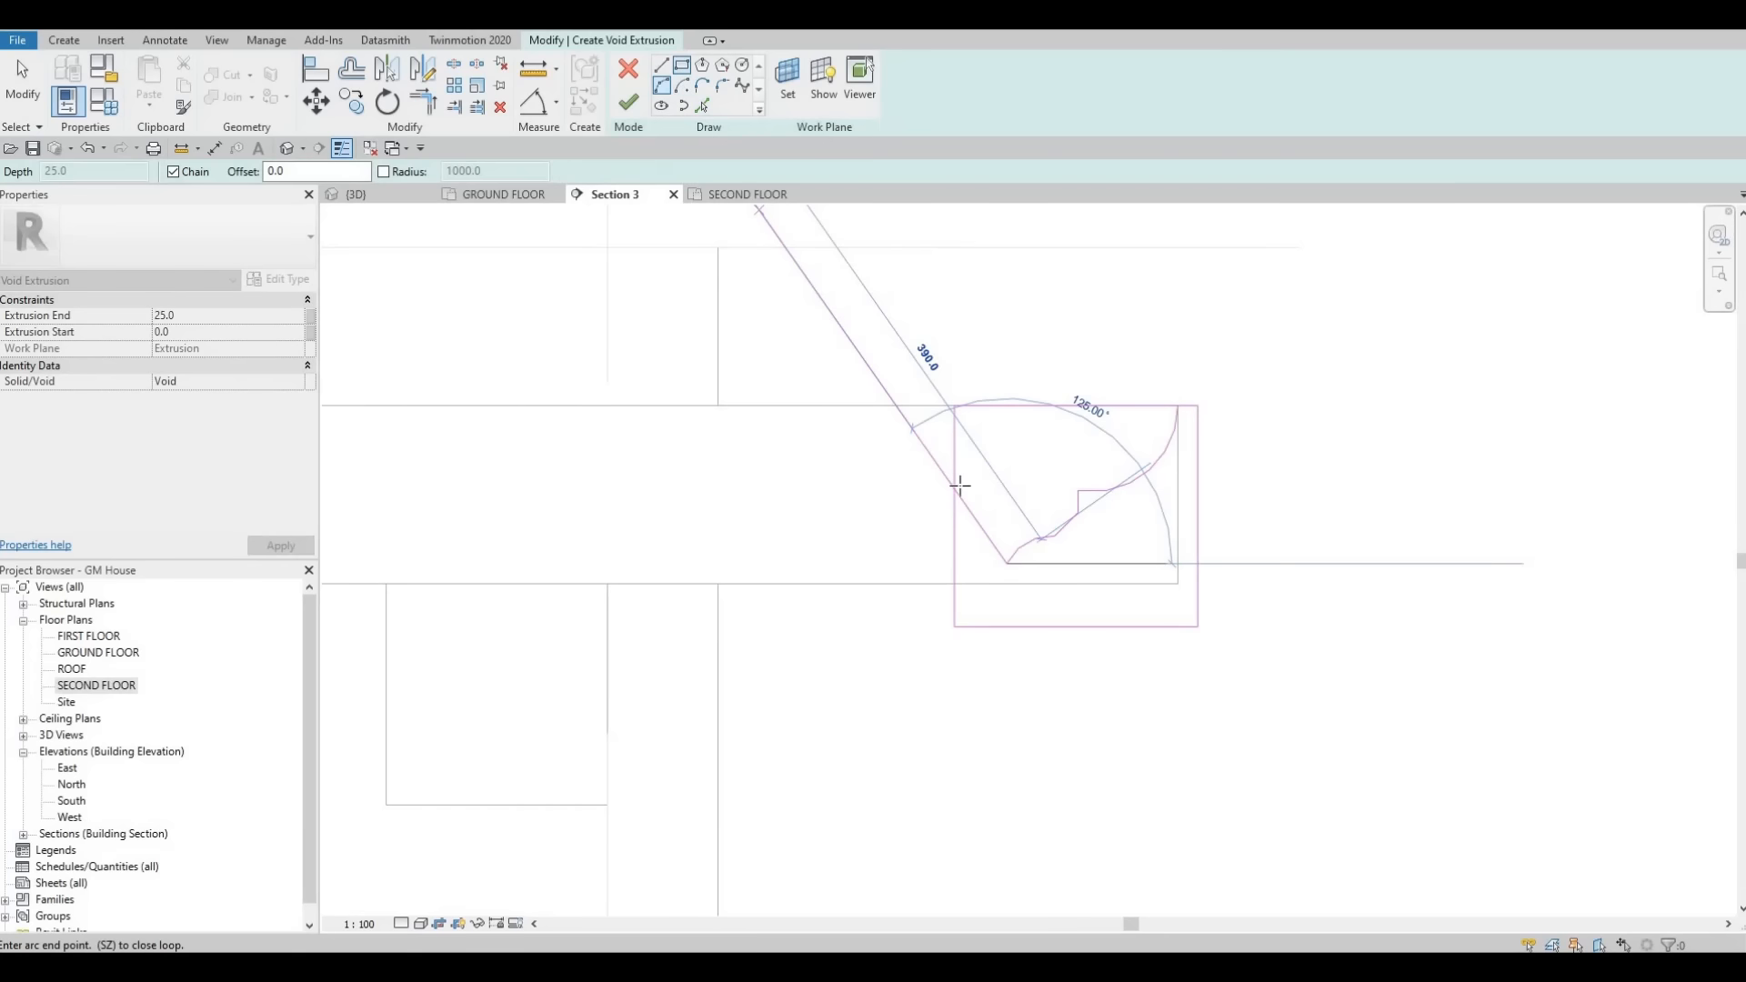
click(1006, 576)
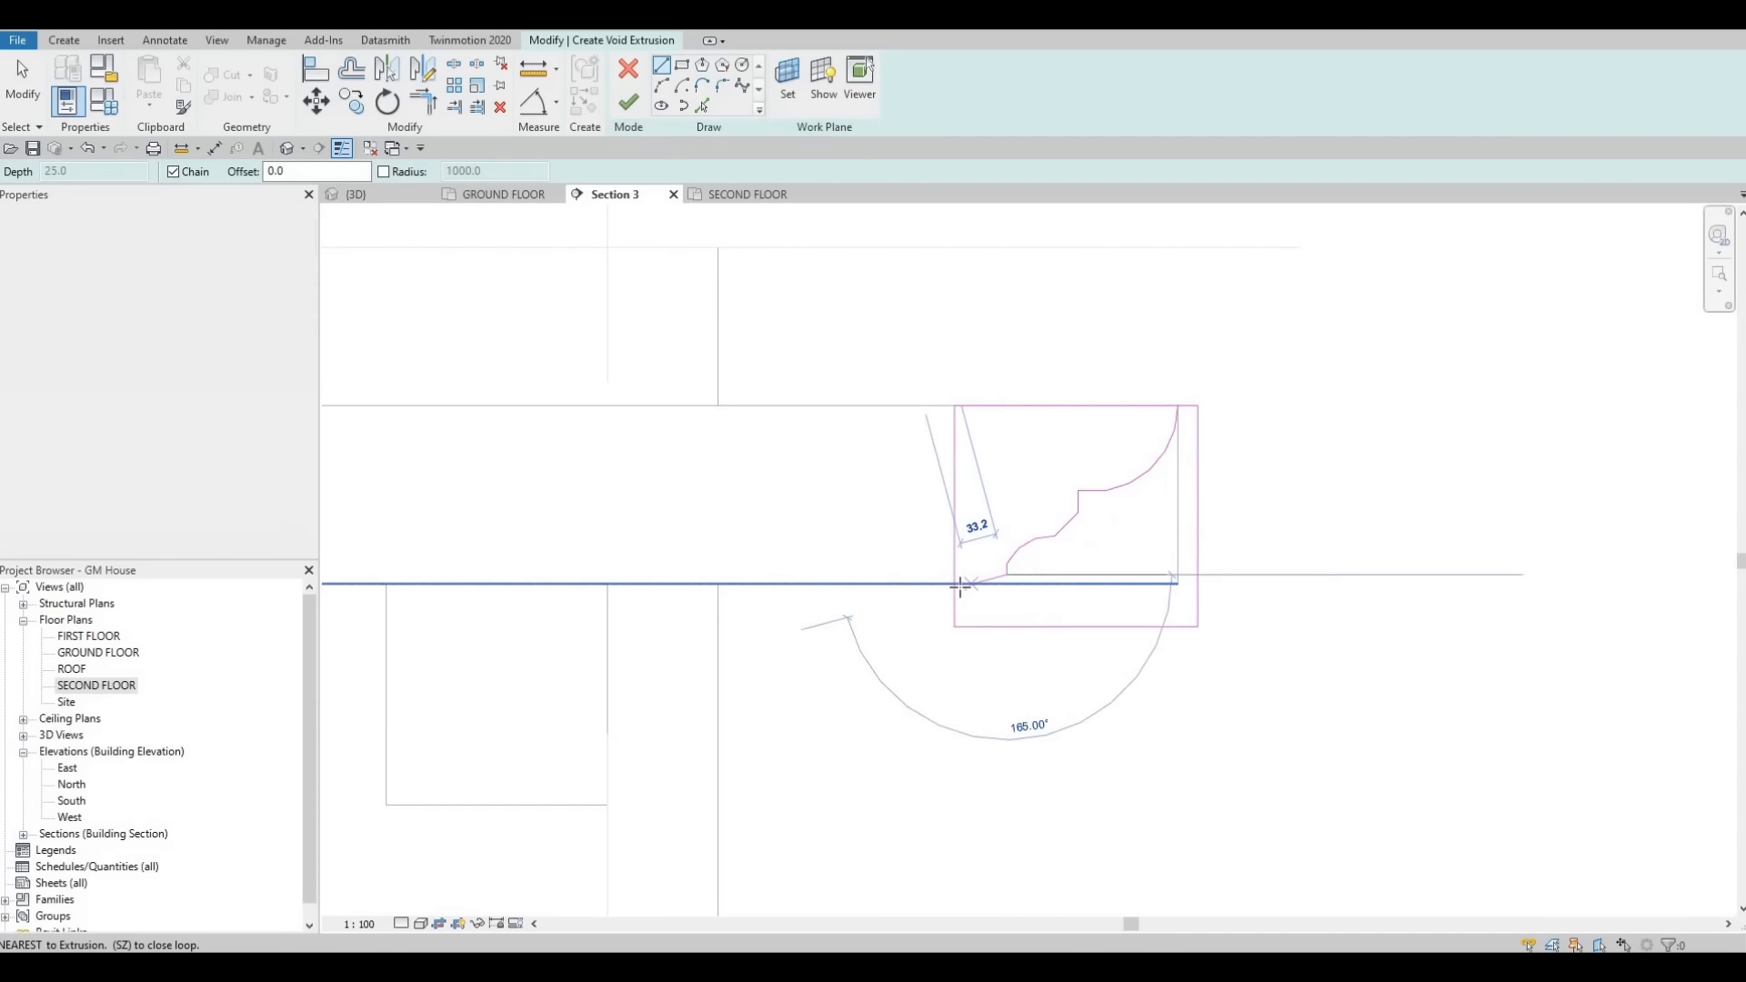
click(955, 583)
key(Escape)
key(Escape)
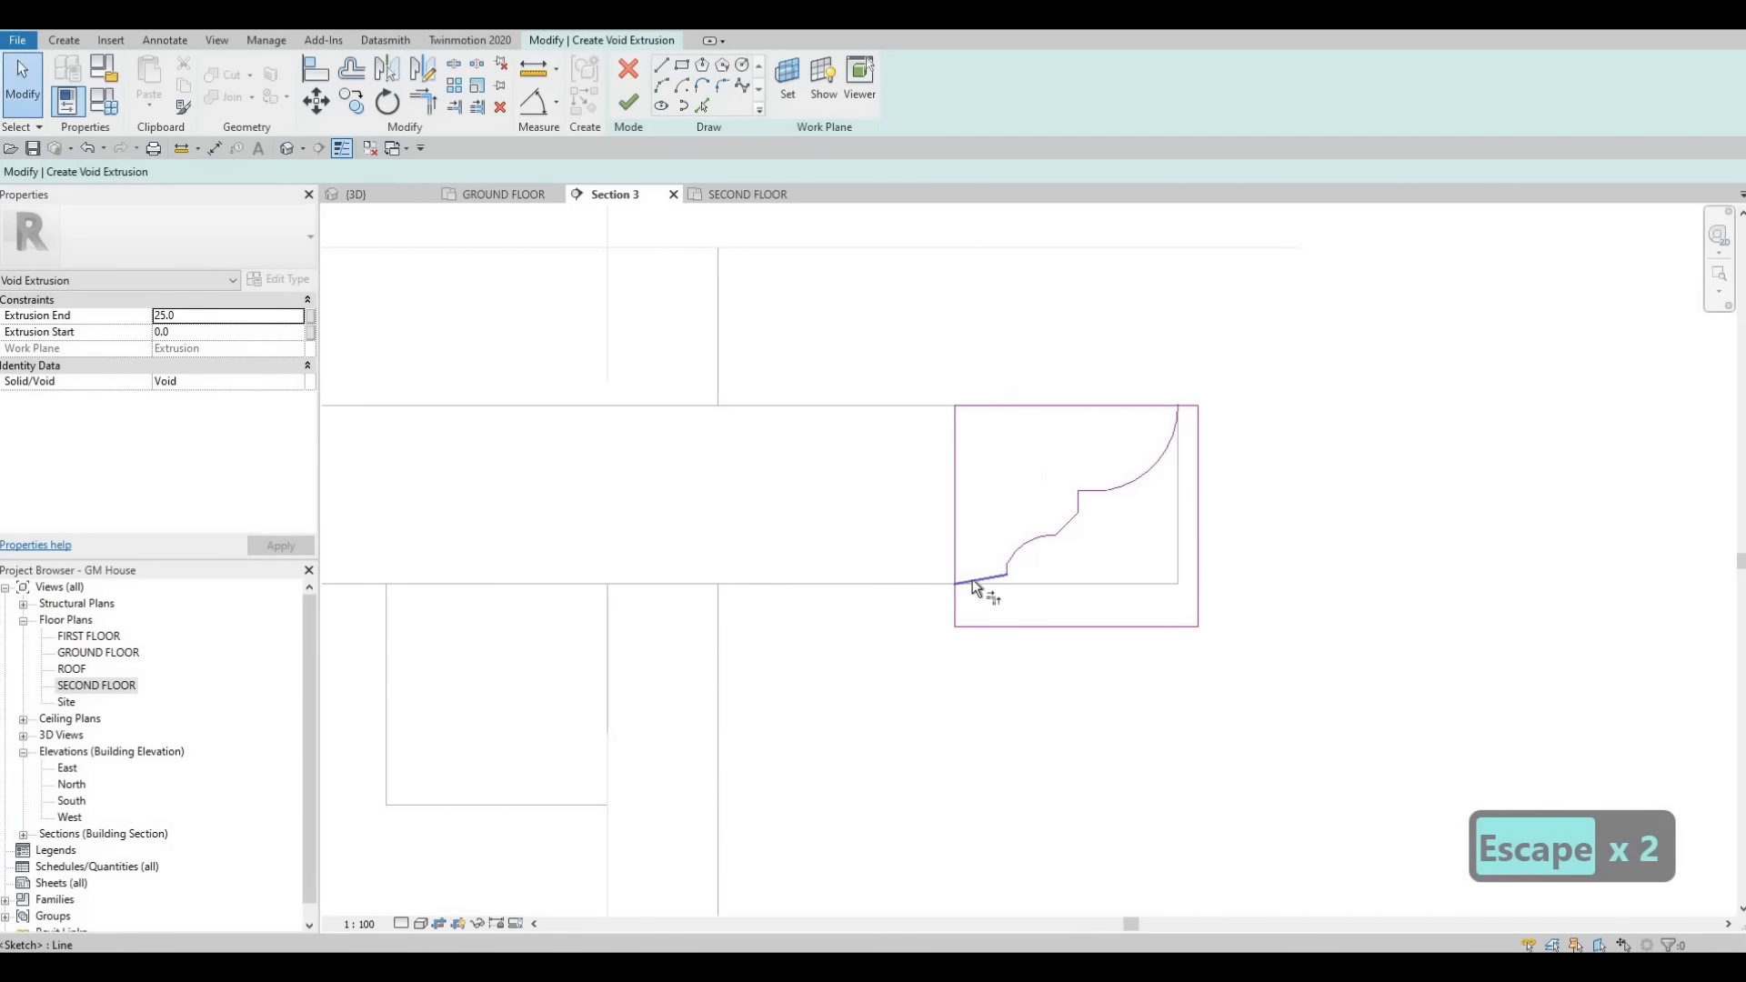
- Trim the sketch lines into a closed decorative end profile and finish the void extrusion
key(t)
key(r)
click(955, 561)
click(986, 576)
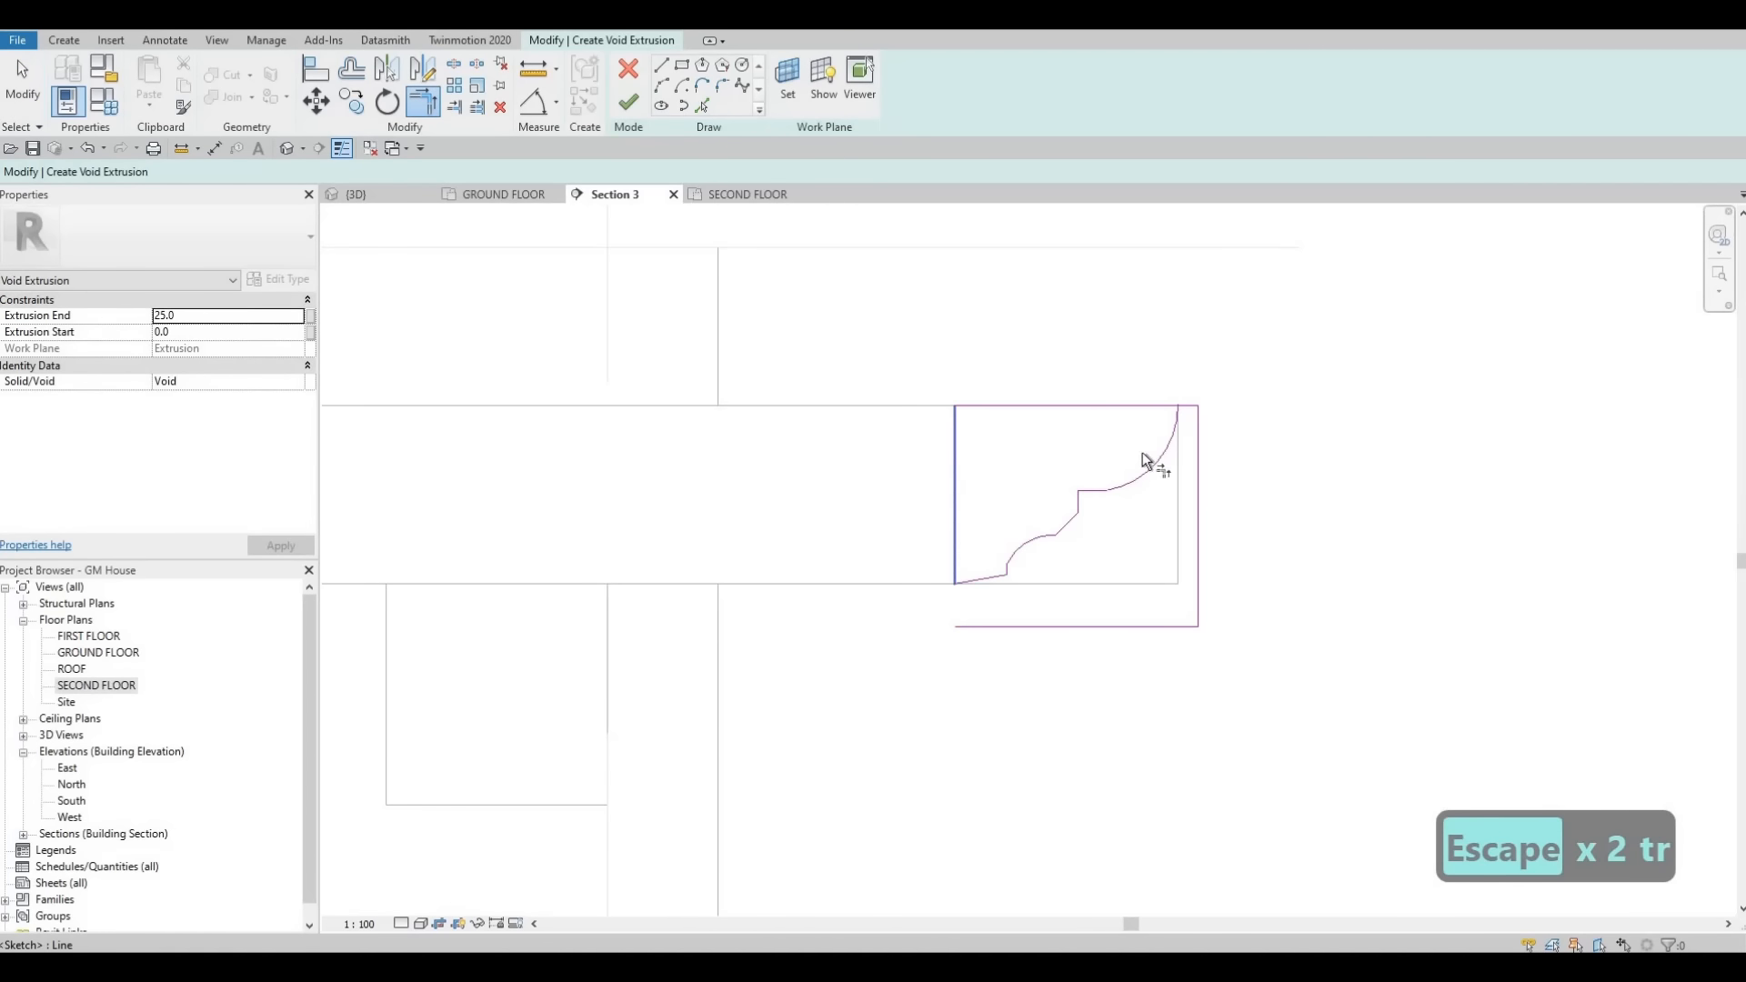
click(1176, 413)
click(1188, 403)
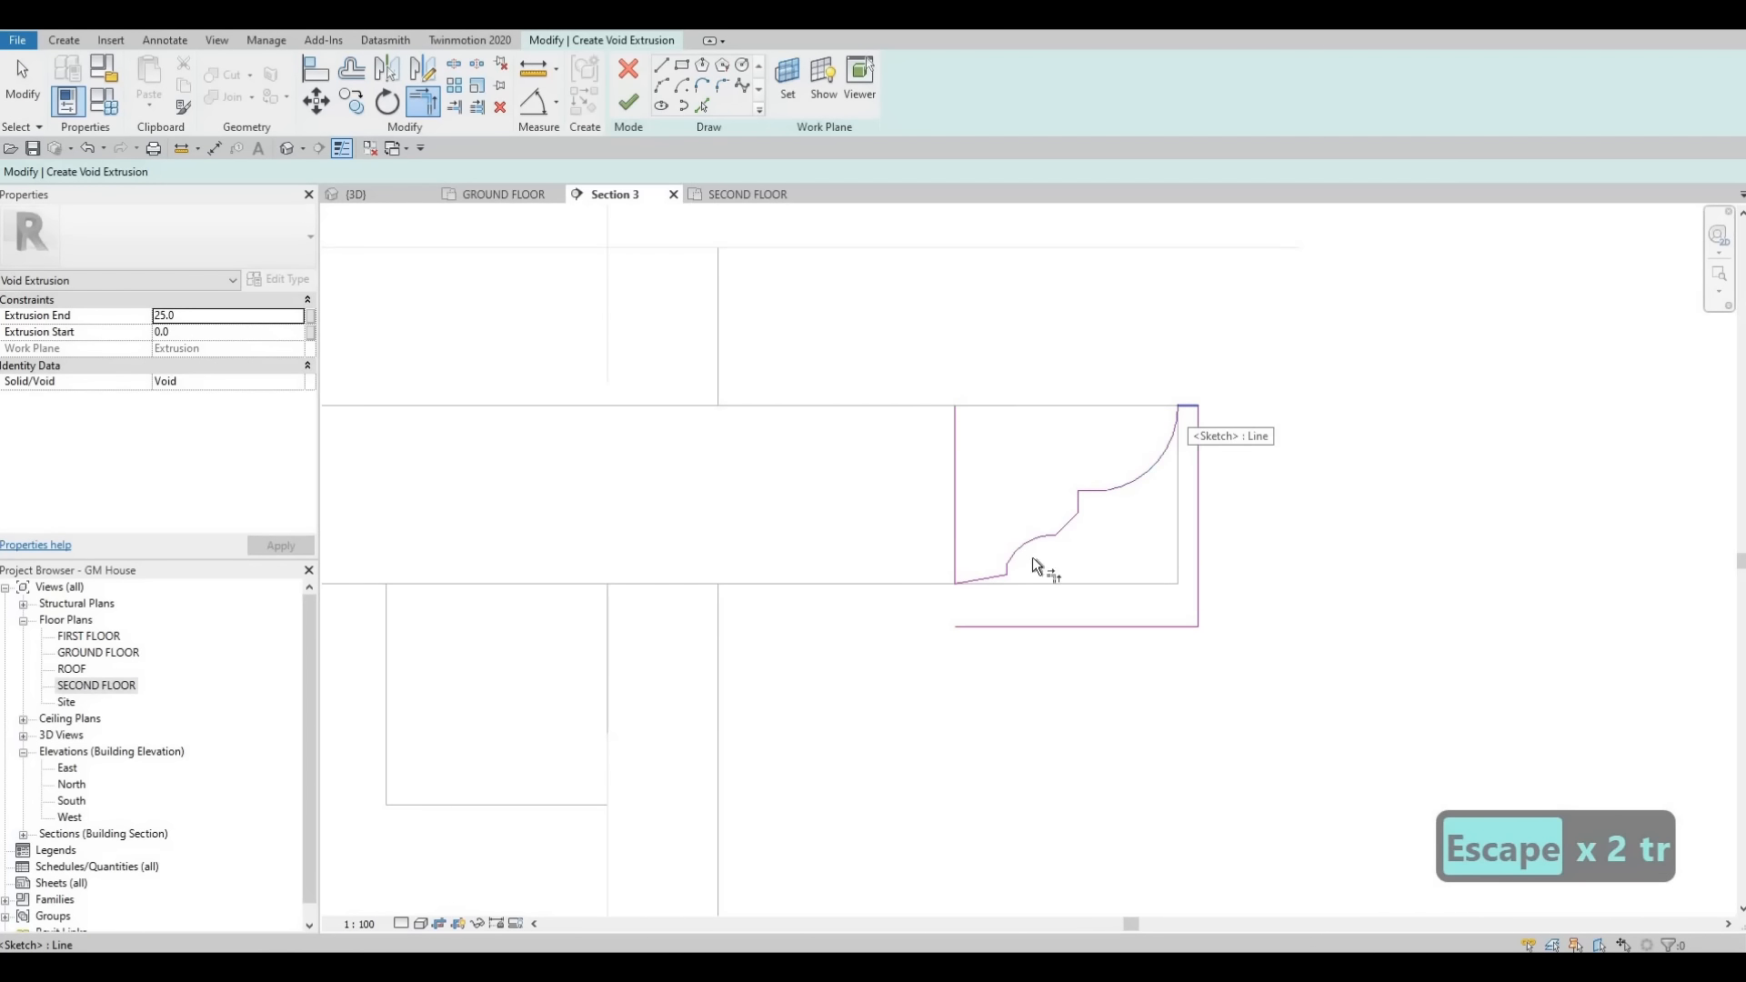
click(970, 607)
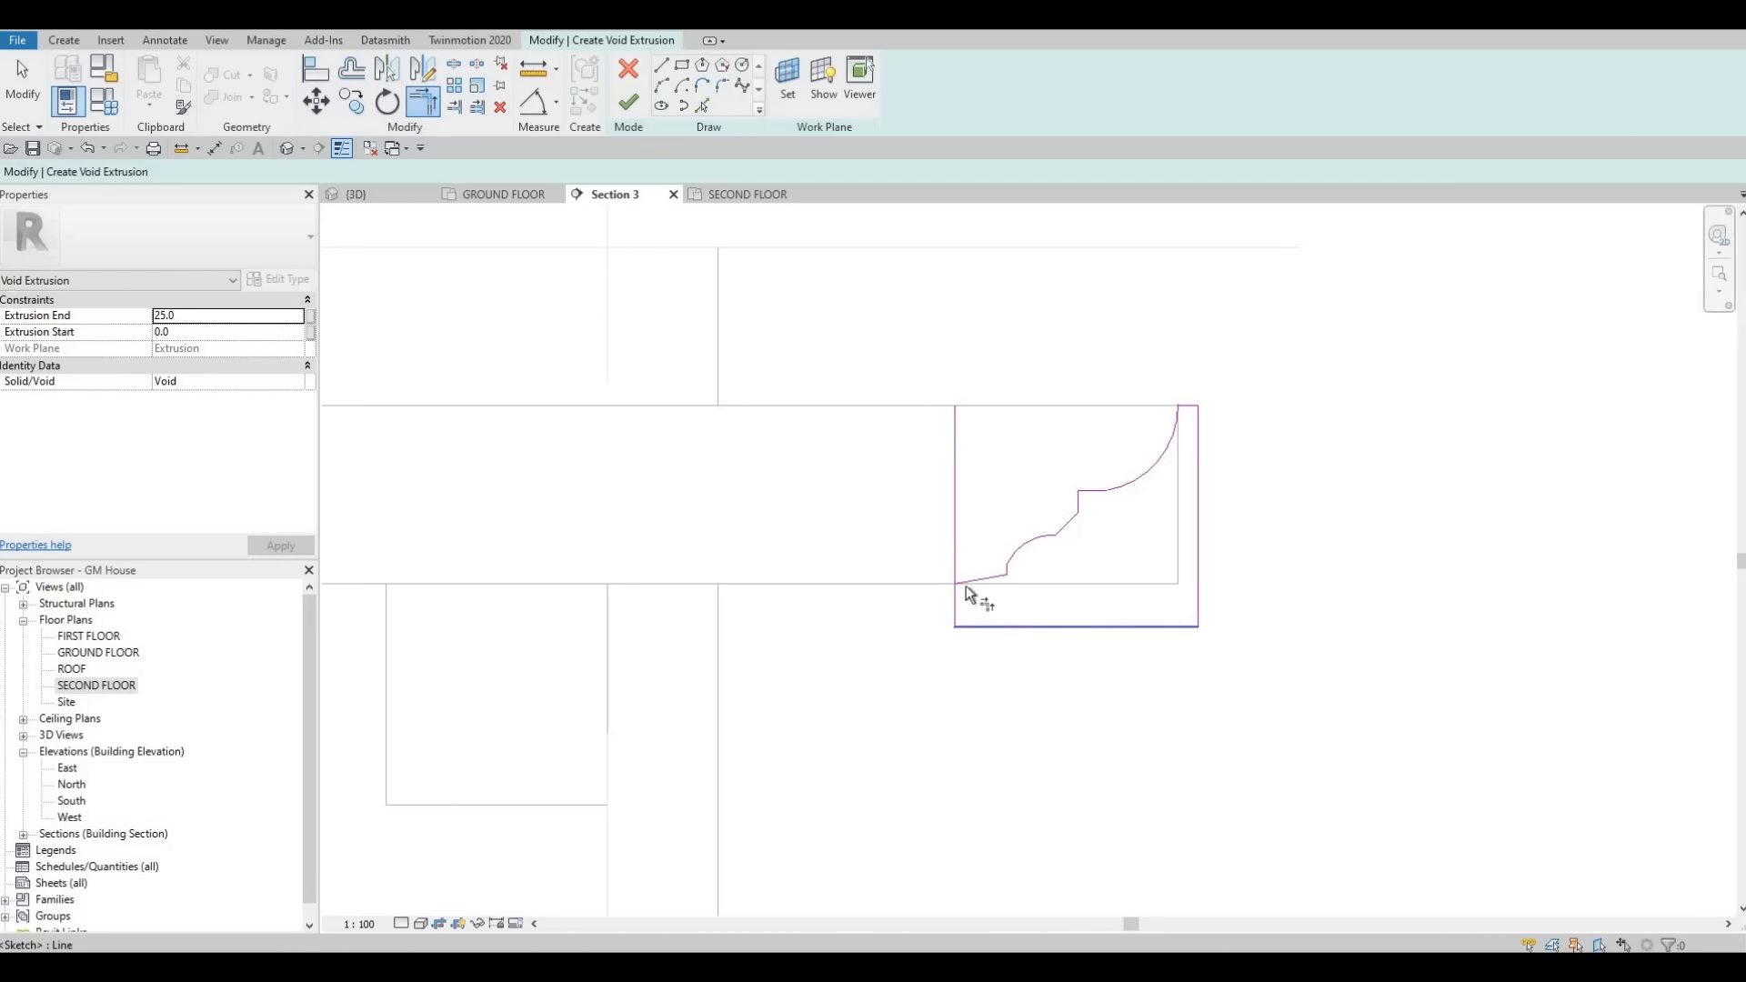
click(1014, 587)
key(Escape)
key(Escape)
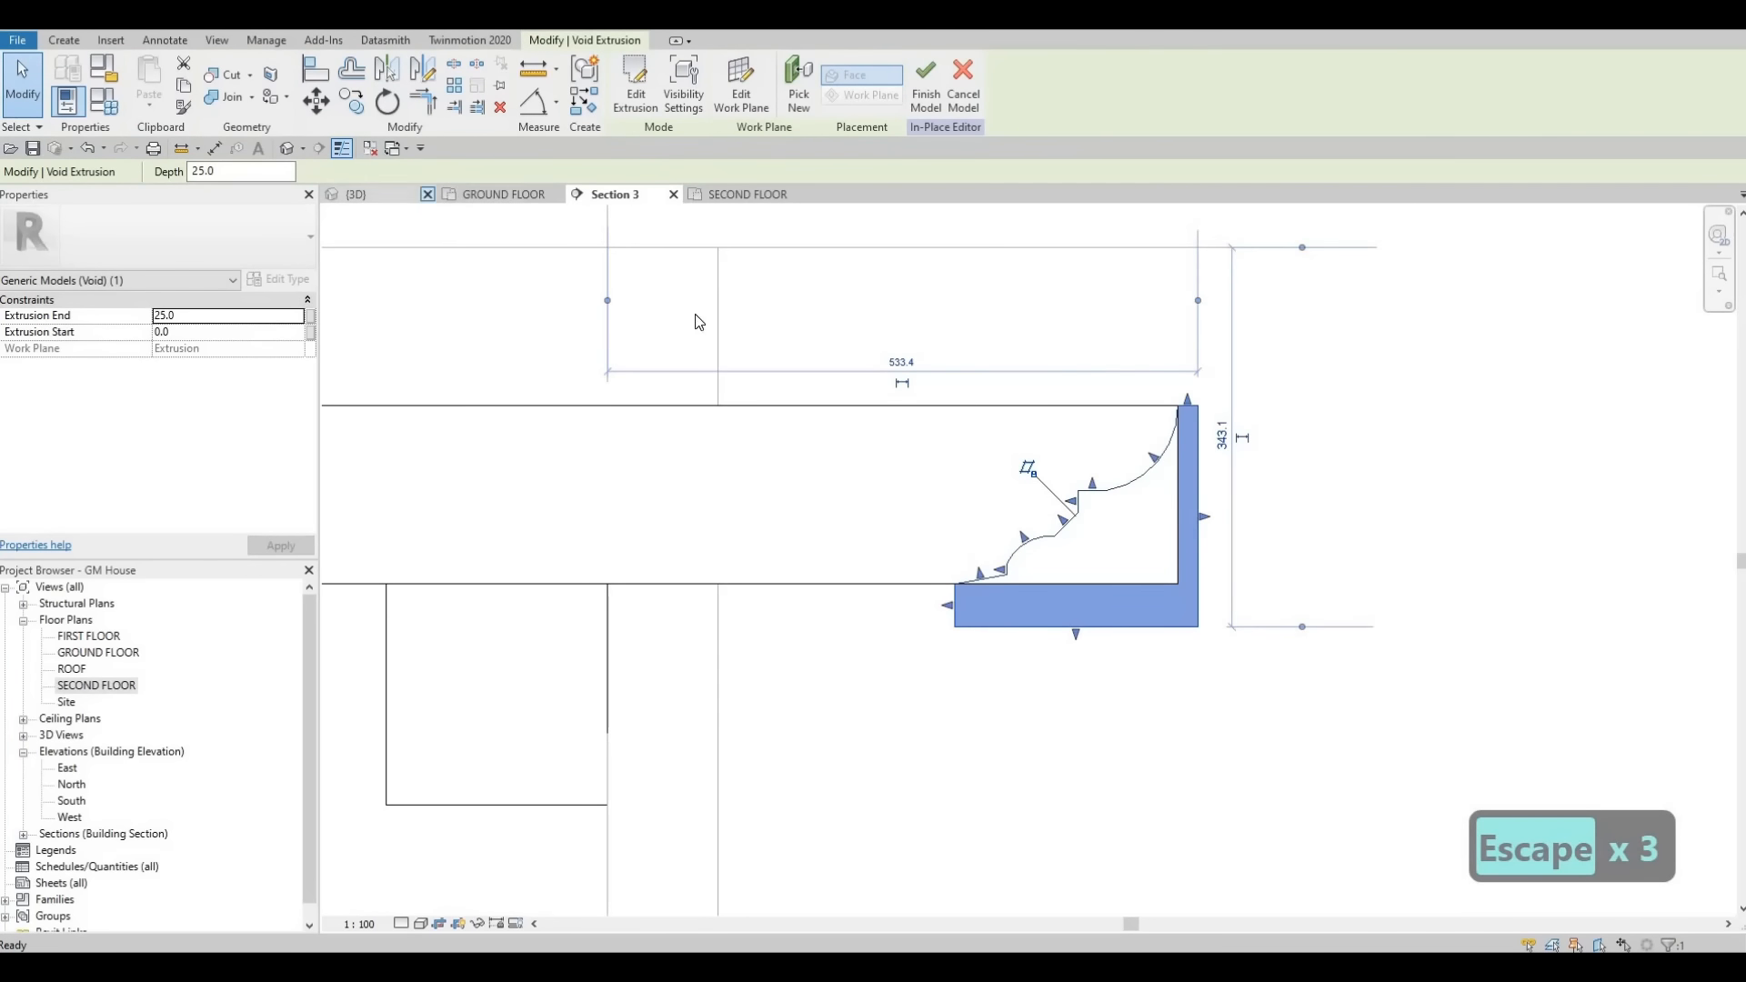
- In the 3D view, drag the void extrusion's start and end handles so it cuts through the cross beam's full width
key(ctrl+Tab)
scroll(814, 450, up, 6)
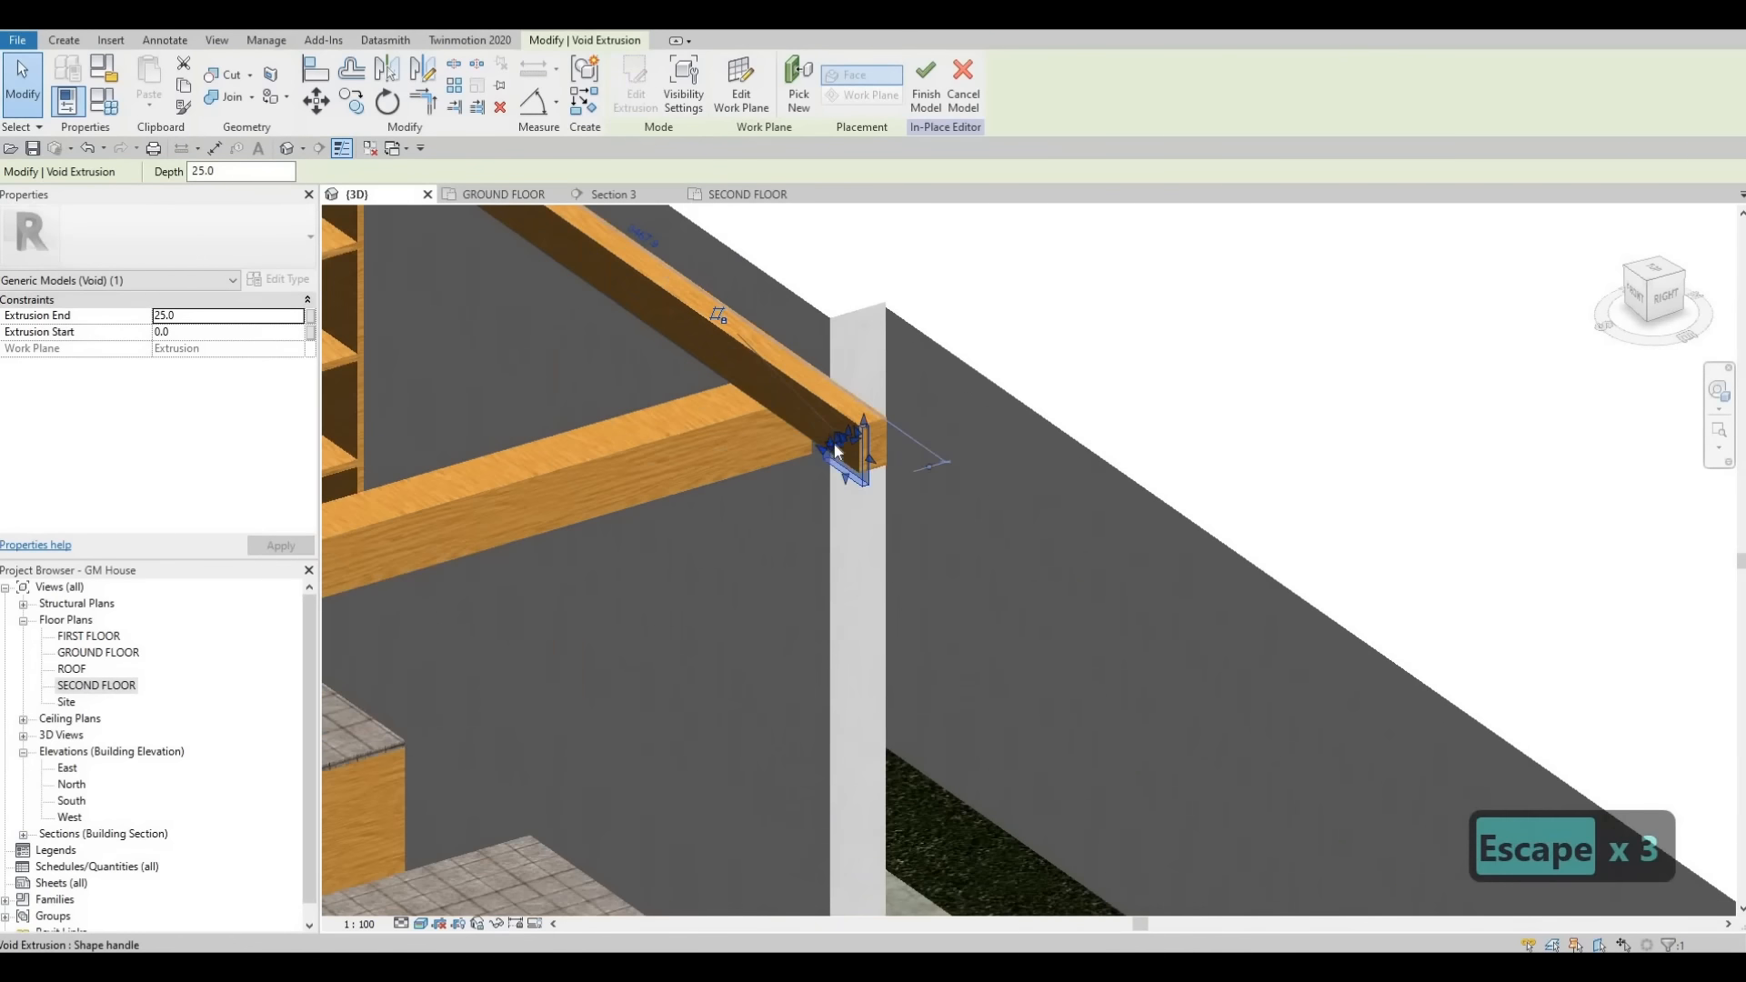
shift+middle_drag(858, 458, 920, 433)
scroll(920, 435, up, 1)
drag(878, 435, 856, 449)
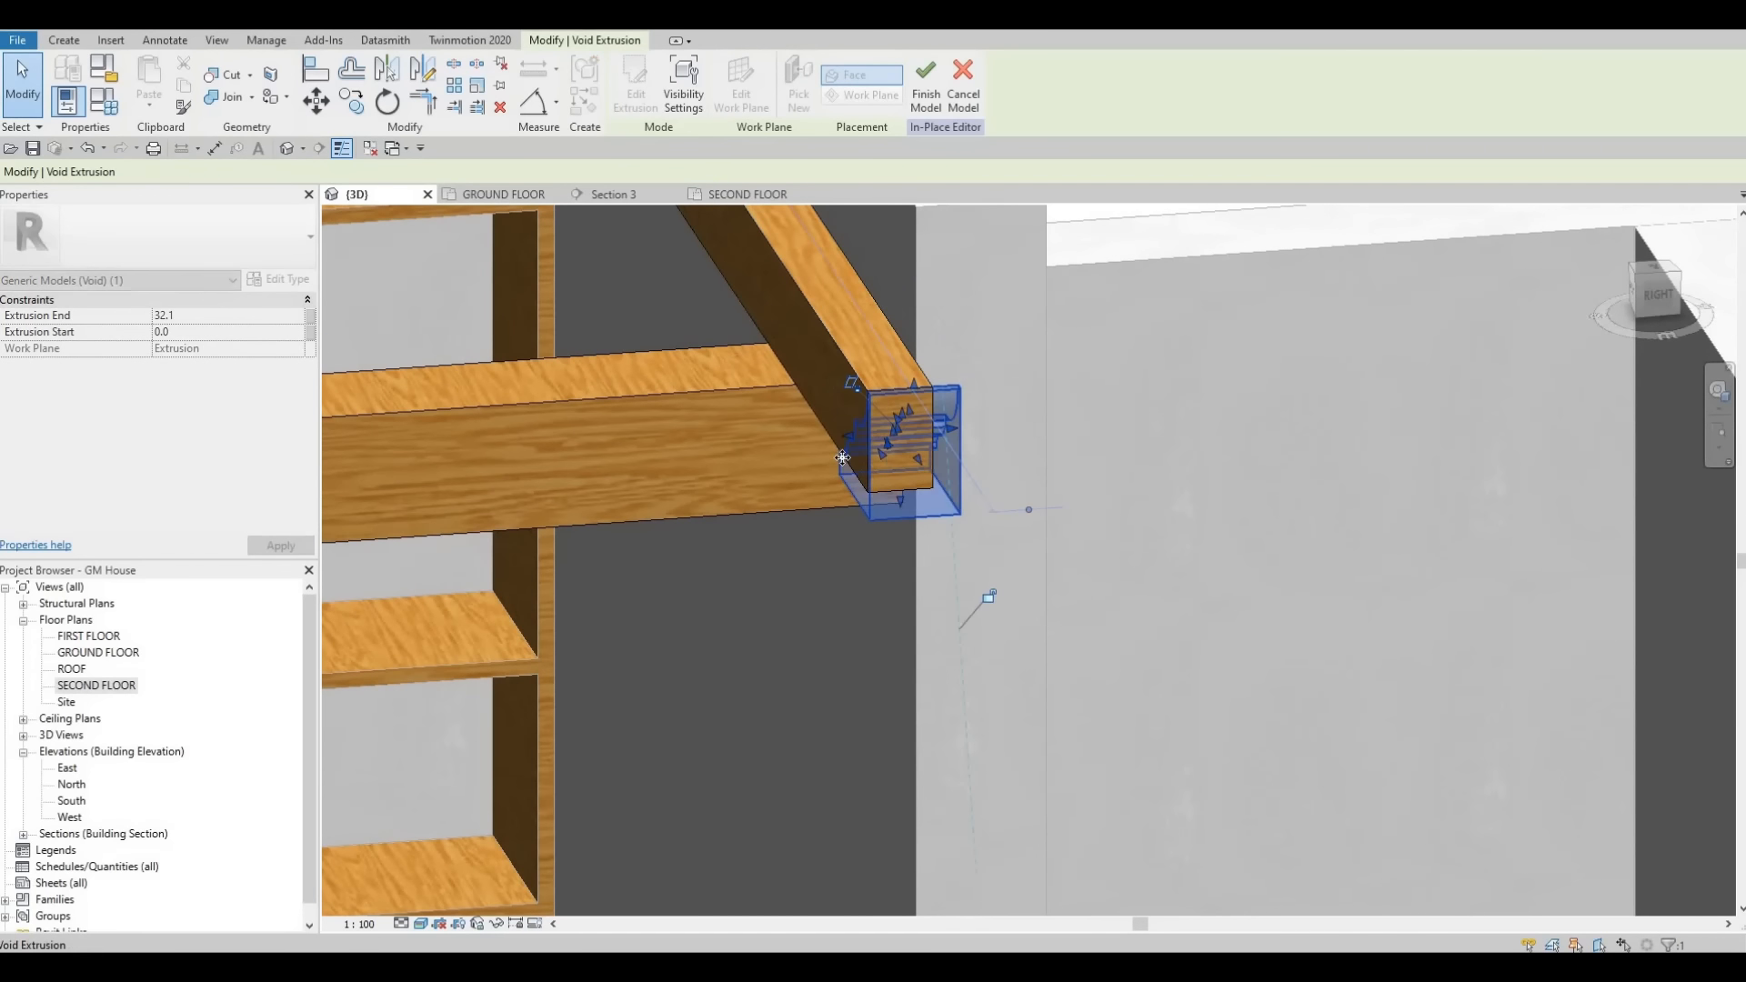
scroll(856, 450, down, 3)
middle_drag(856, 449, 932, 437)
drag(625, 419, 622, 453)
scroll(873, 432, down, 3)
middle_drag(873, 432, 937, 400)
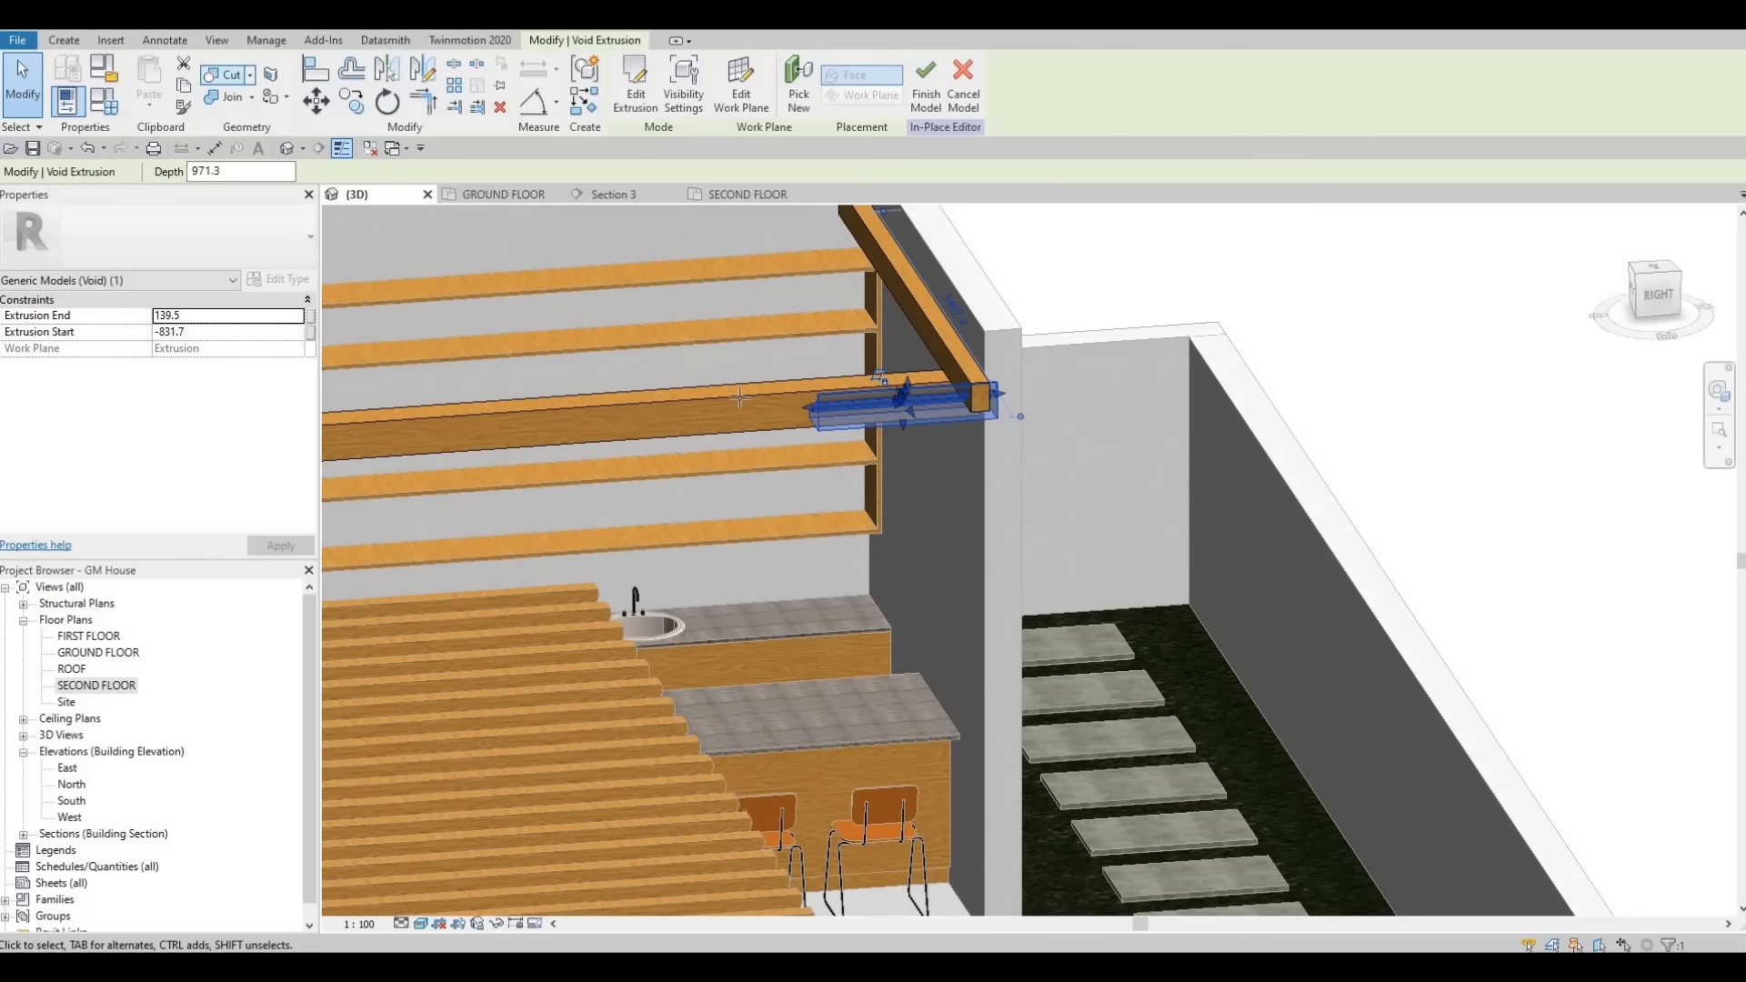
click(966, 372)
scroll(937, 462, down, 1)
middle_drag(937, 462, 1130, 483)
key(Escape)
key(Escape)
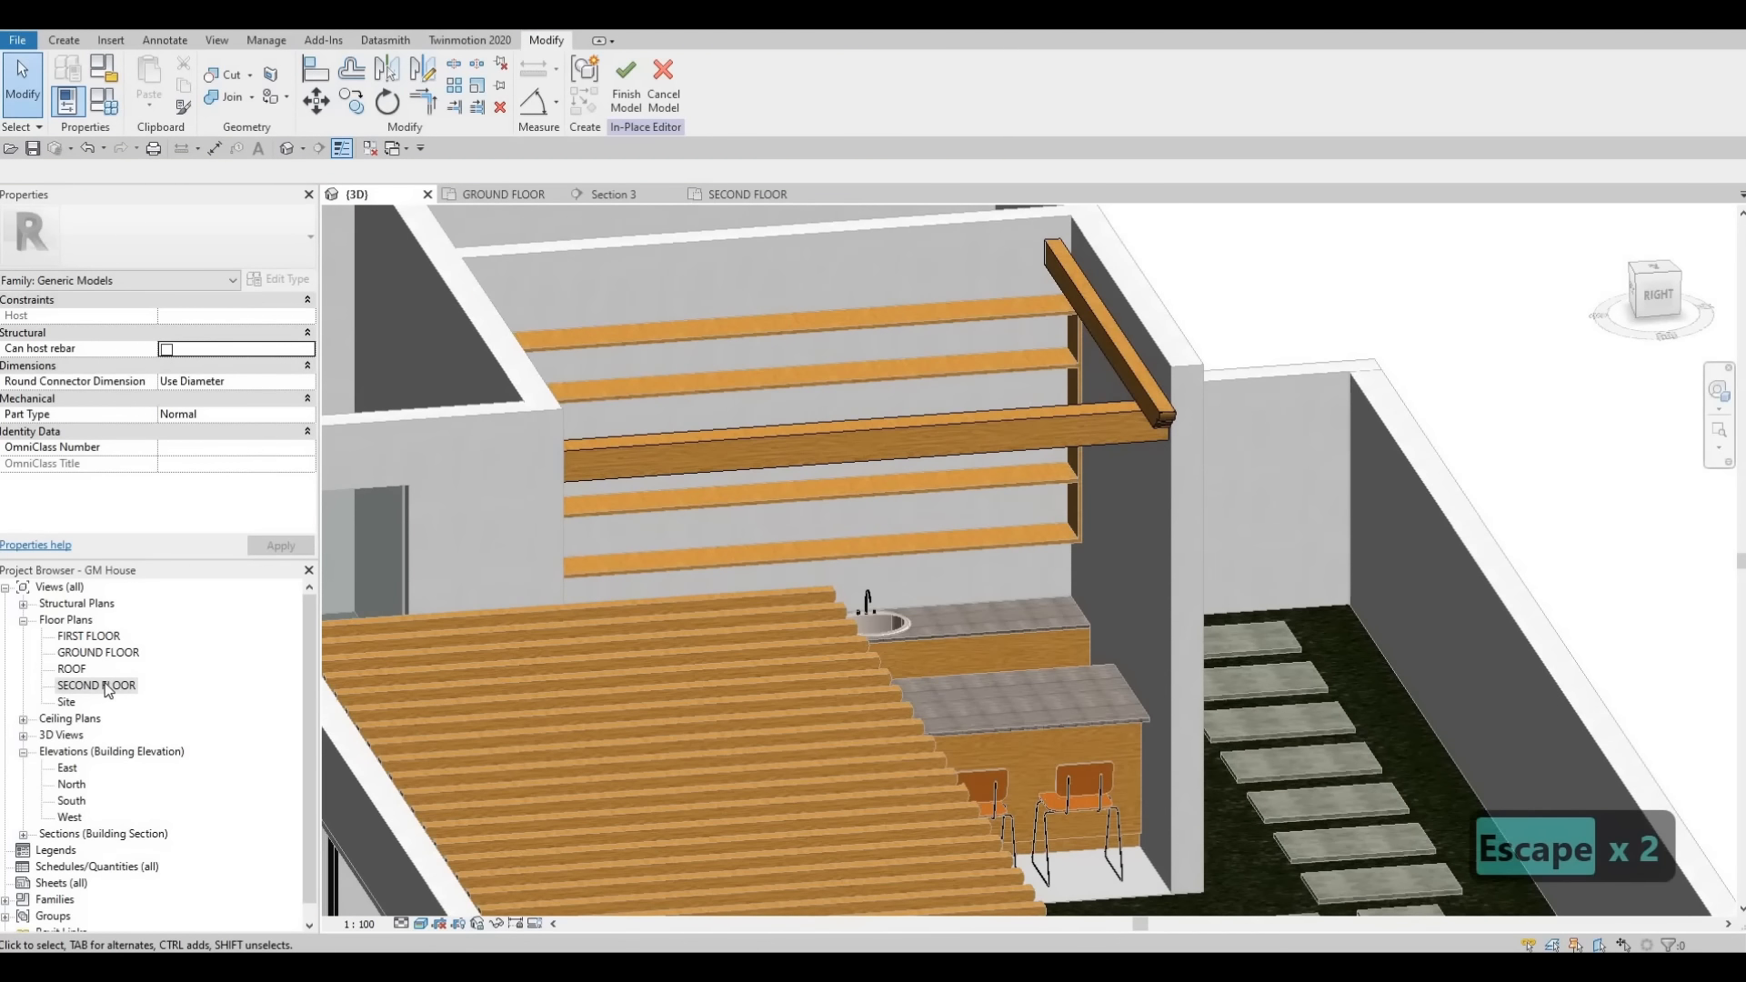
- Try to array the cross beam into 15 copies across the kitchen in the second floor plan
double_click(73, 686)
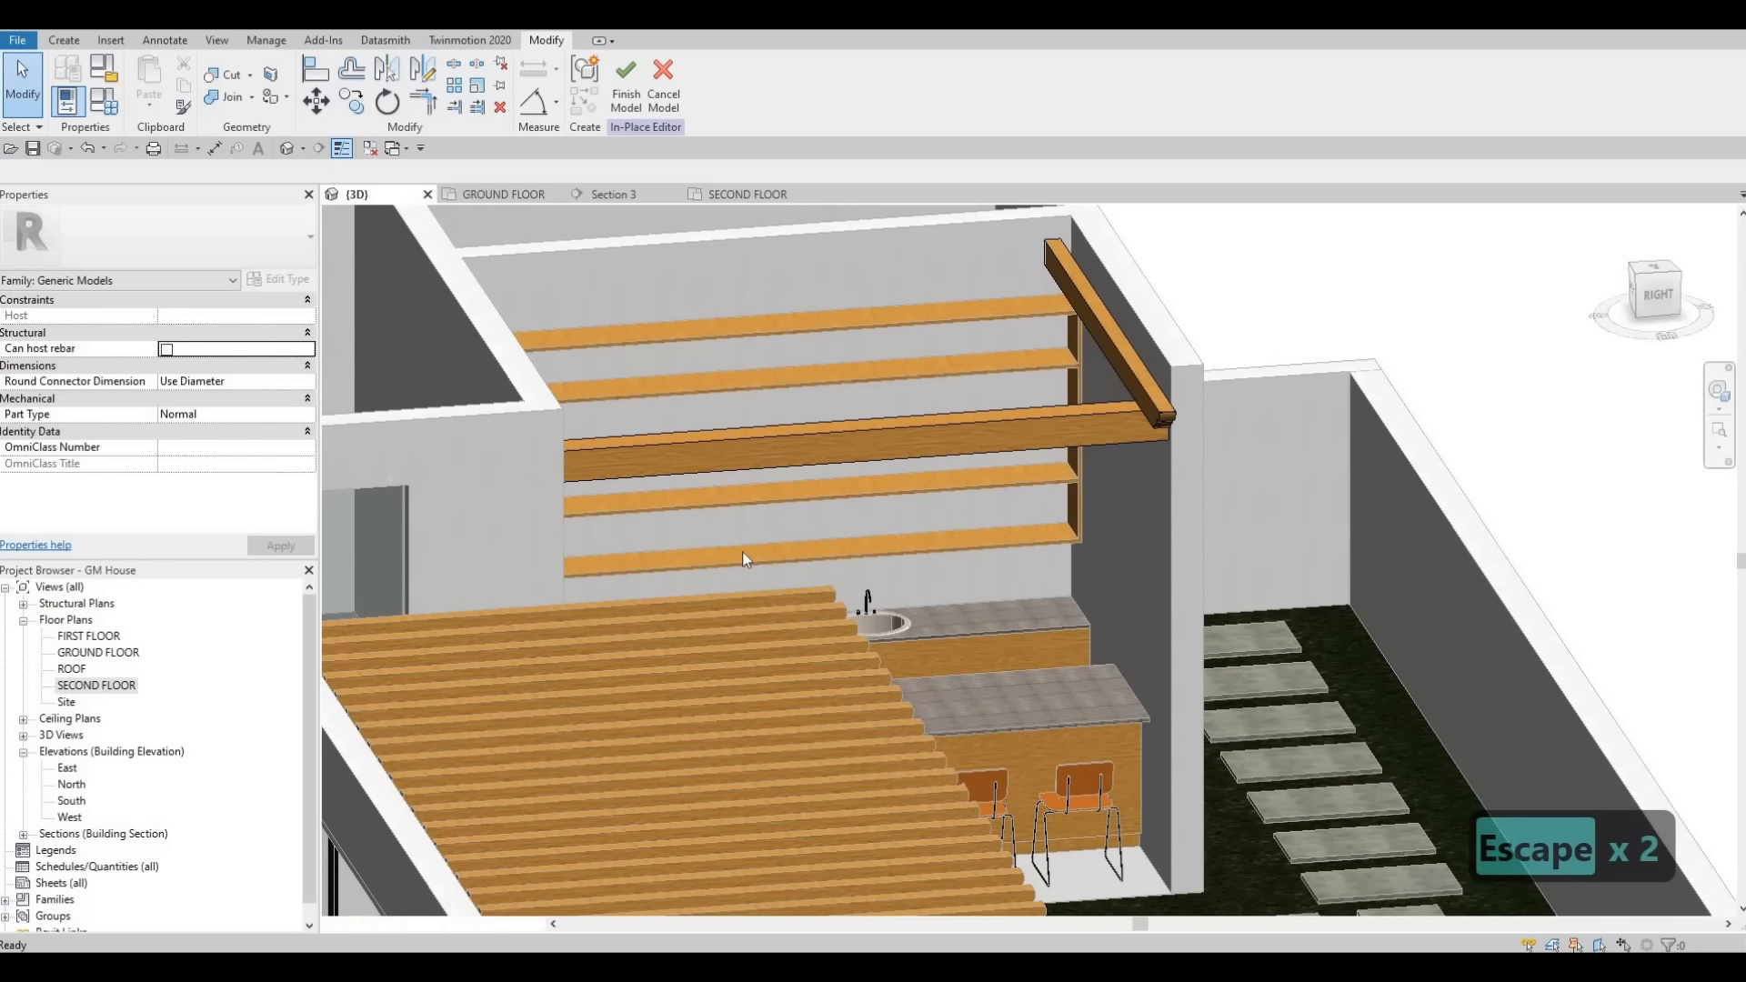
key(Escape)
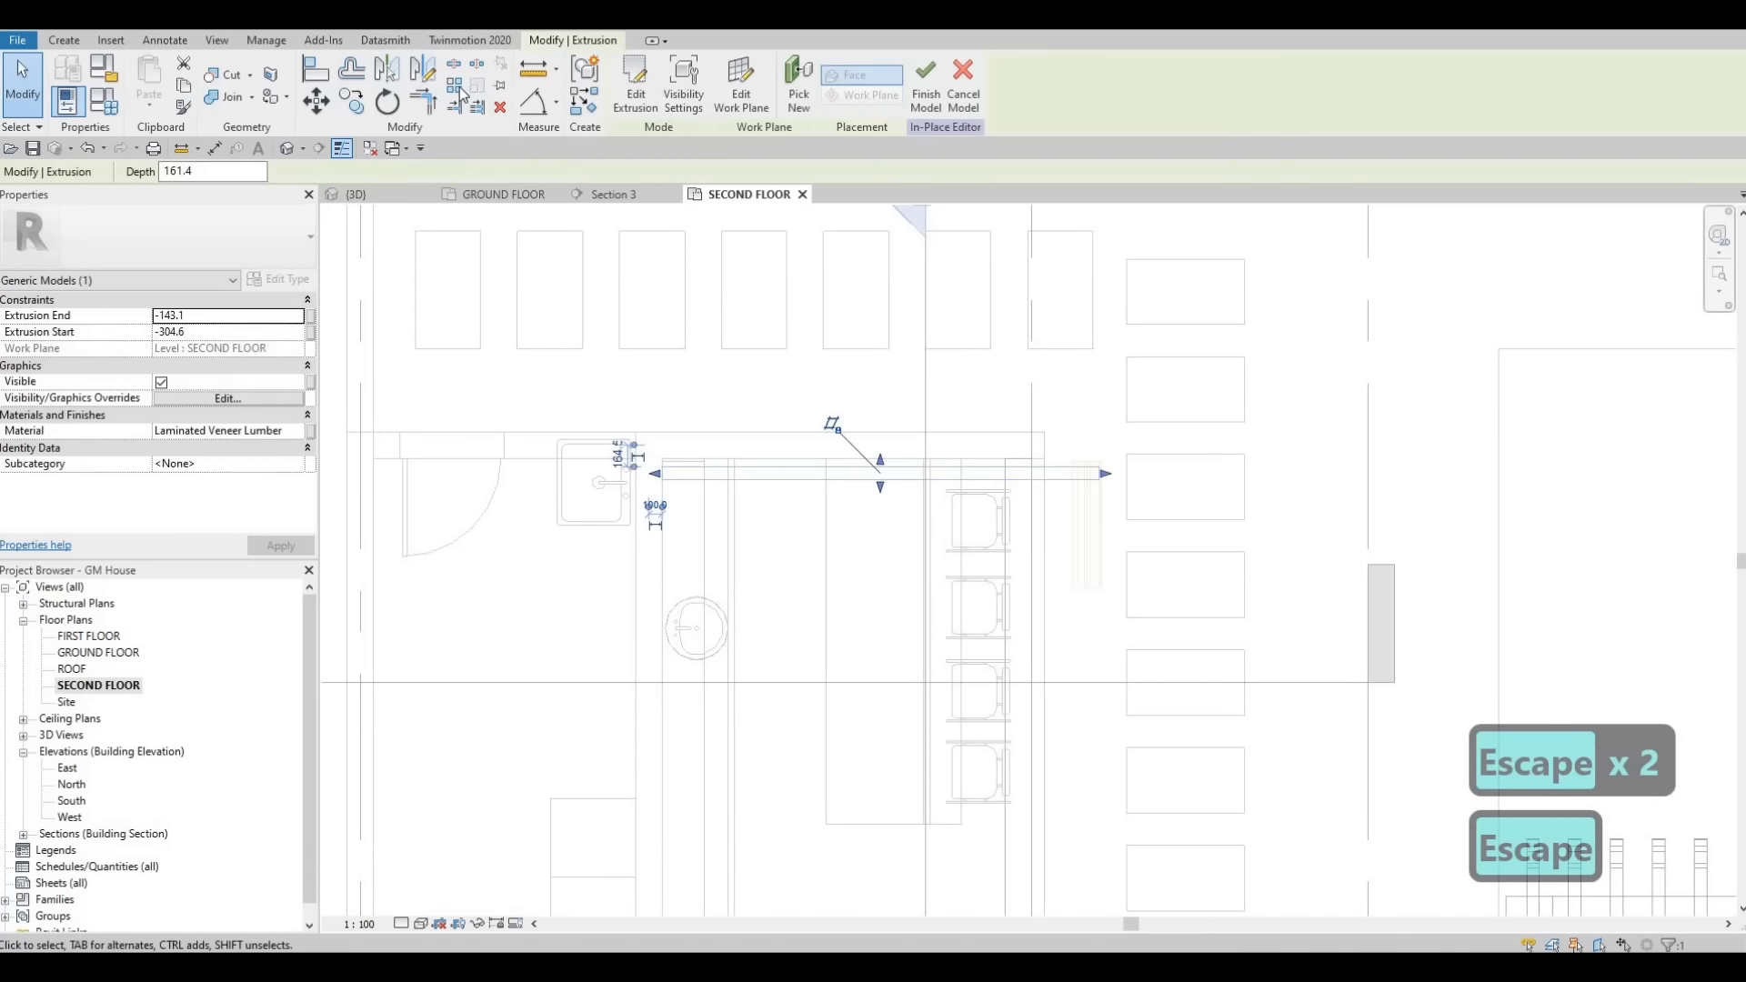
scroll(639, 468, down, 1)
middle_drag(639, 468, 729, 366)
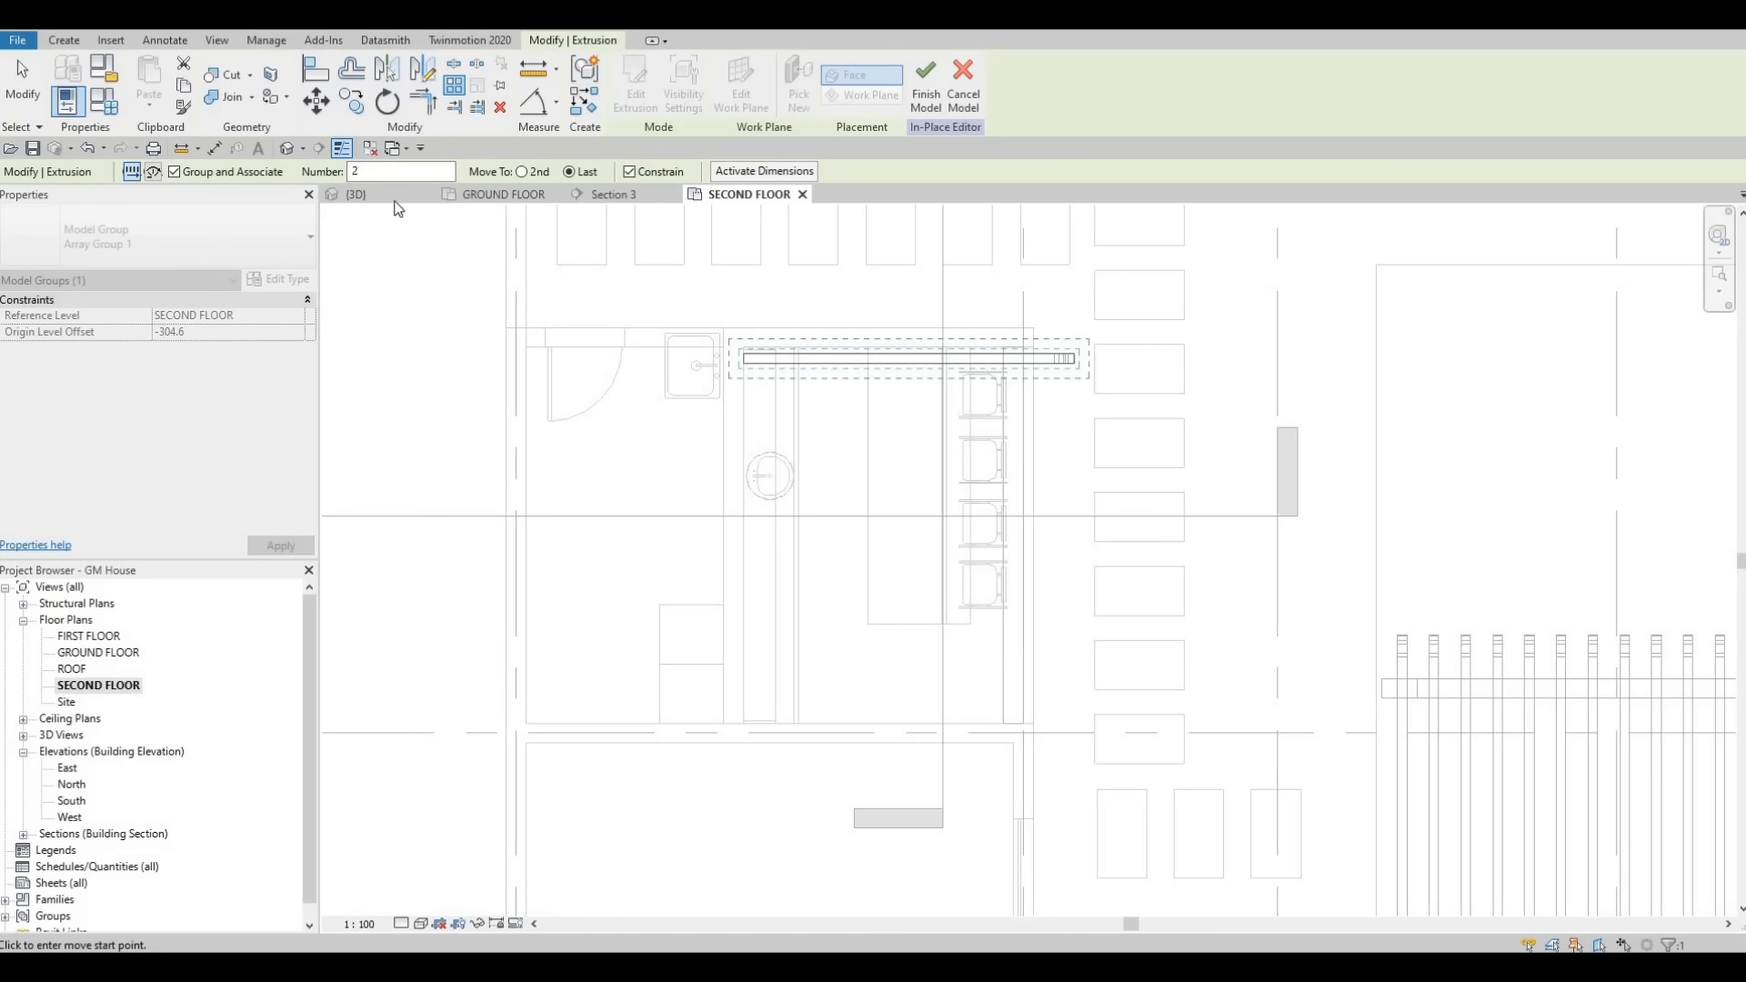
double_click(356, 171)
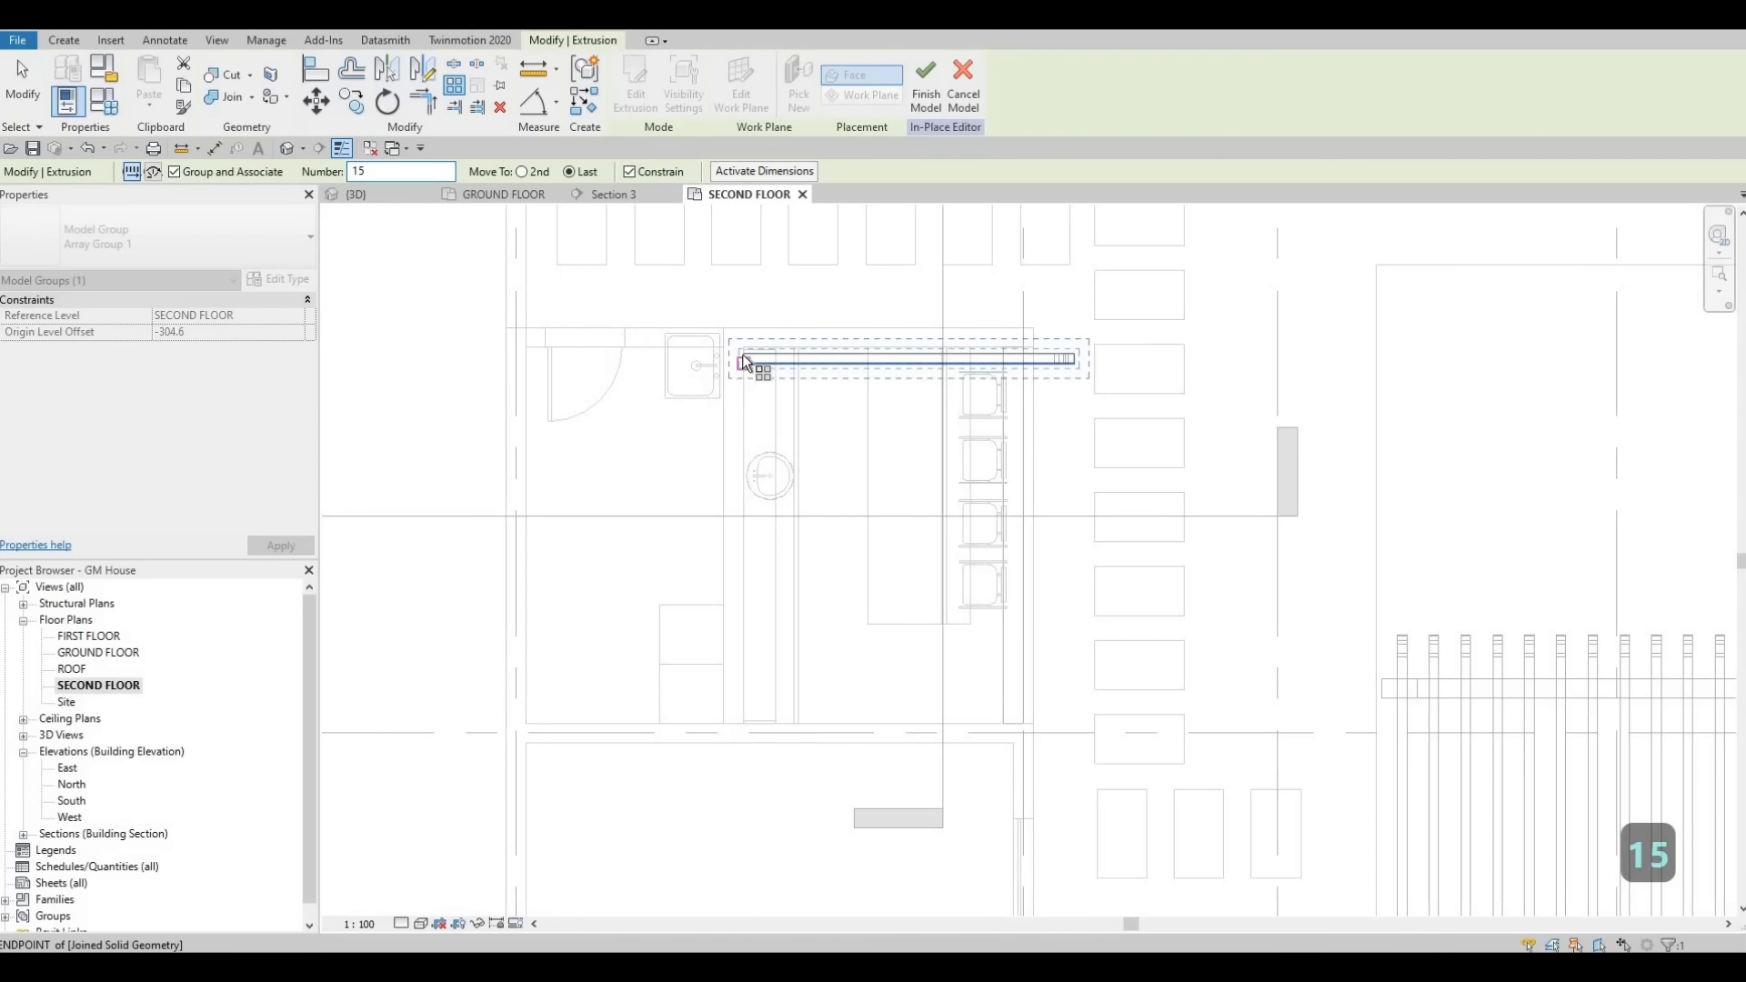
scroll(743, 358, up, 2)
scroll(743, 364, up, 1)
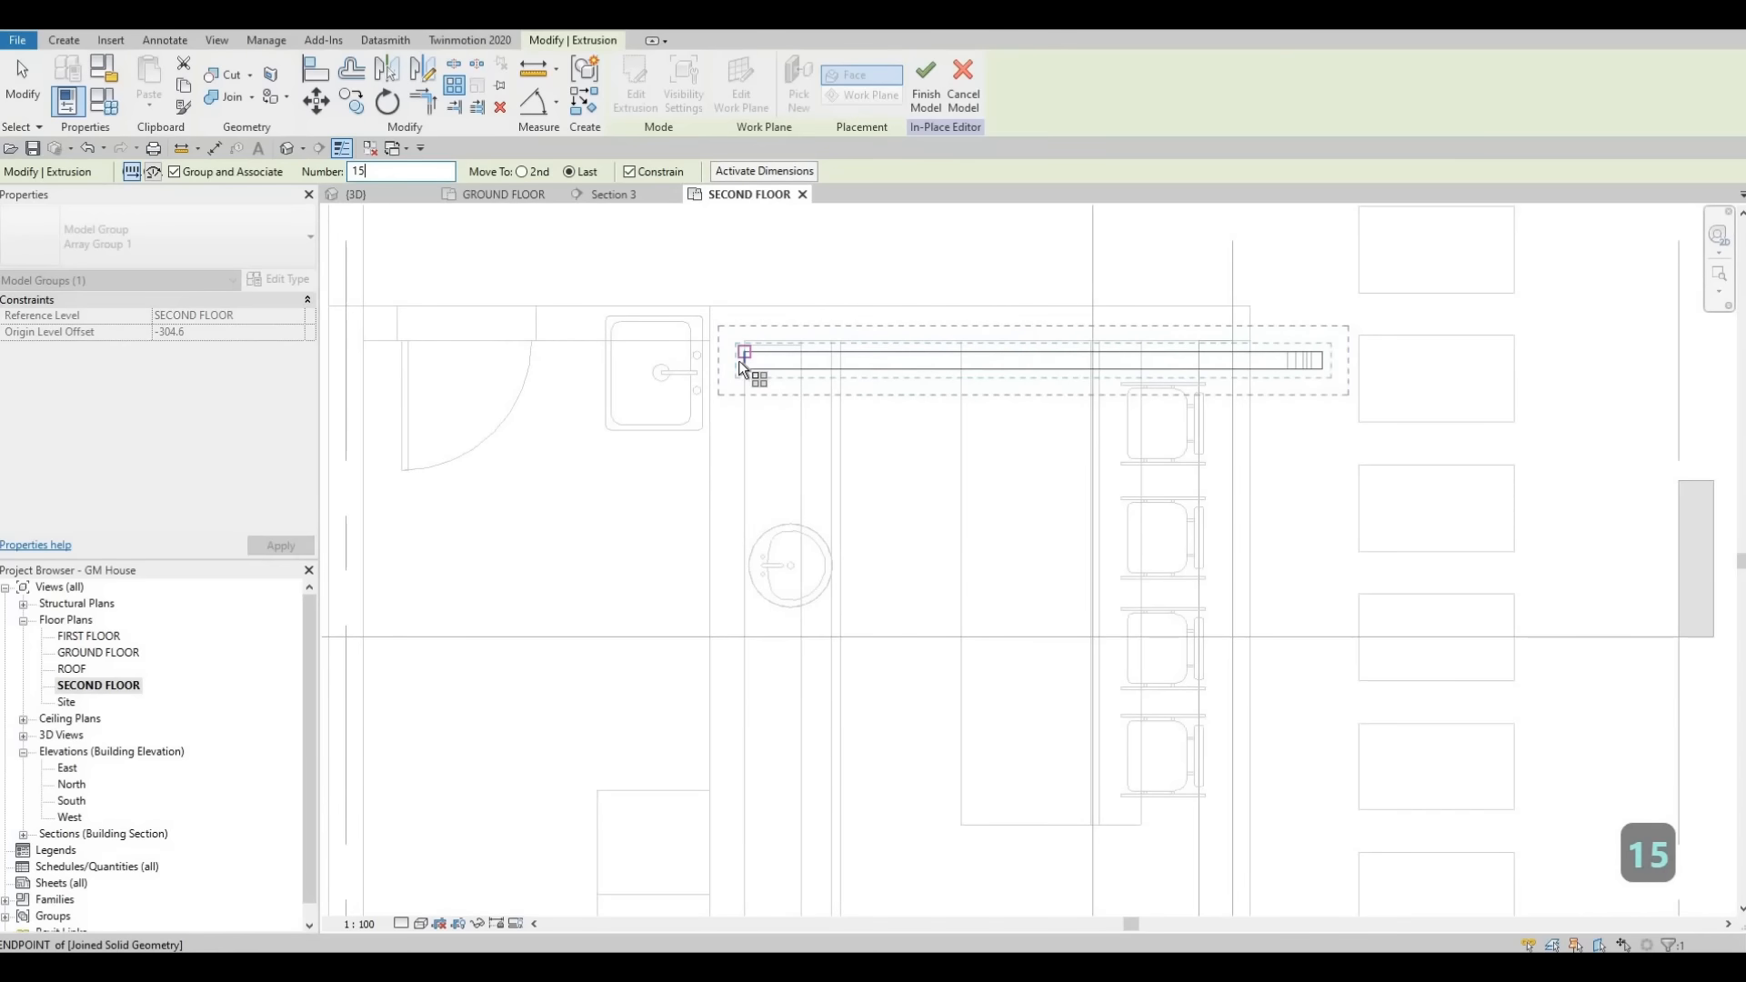
click(741, 482)
scroll(753, 600, down, 1)
middle_drag(742, 846, 760, 691)
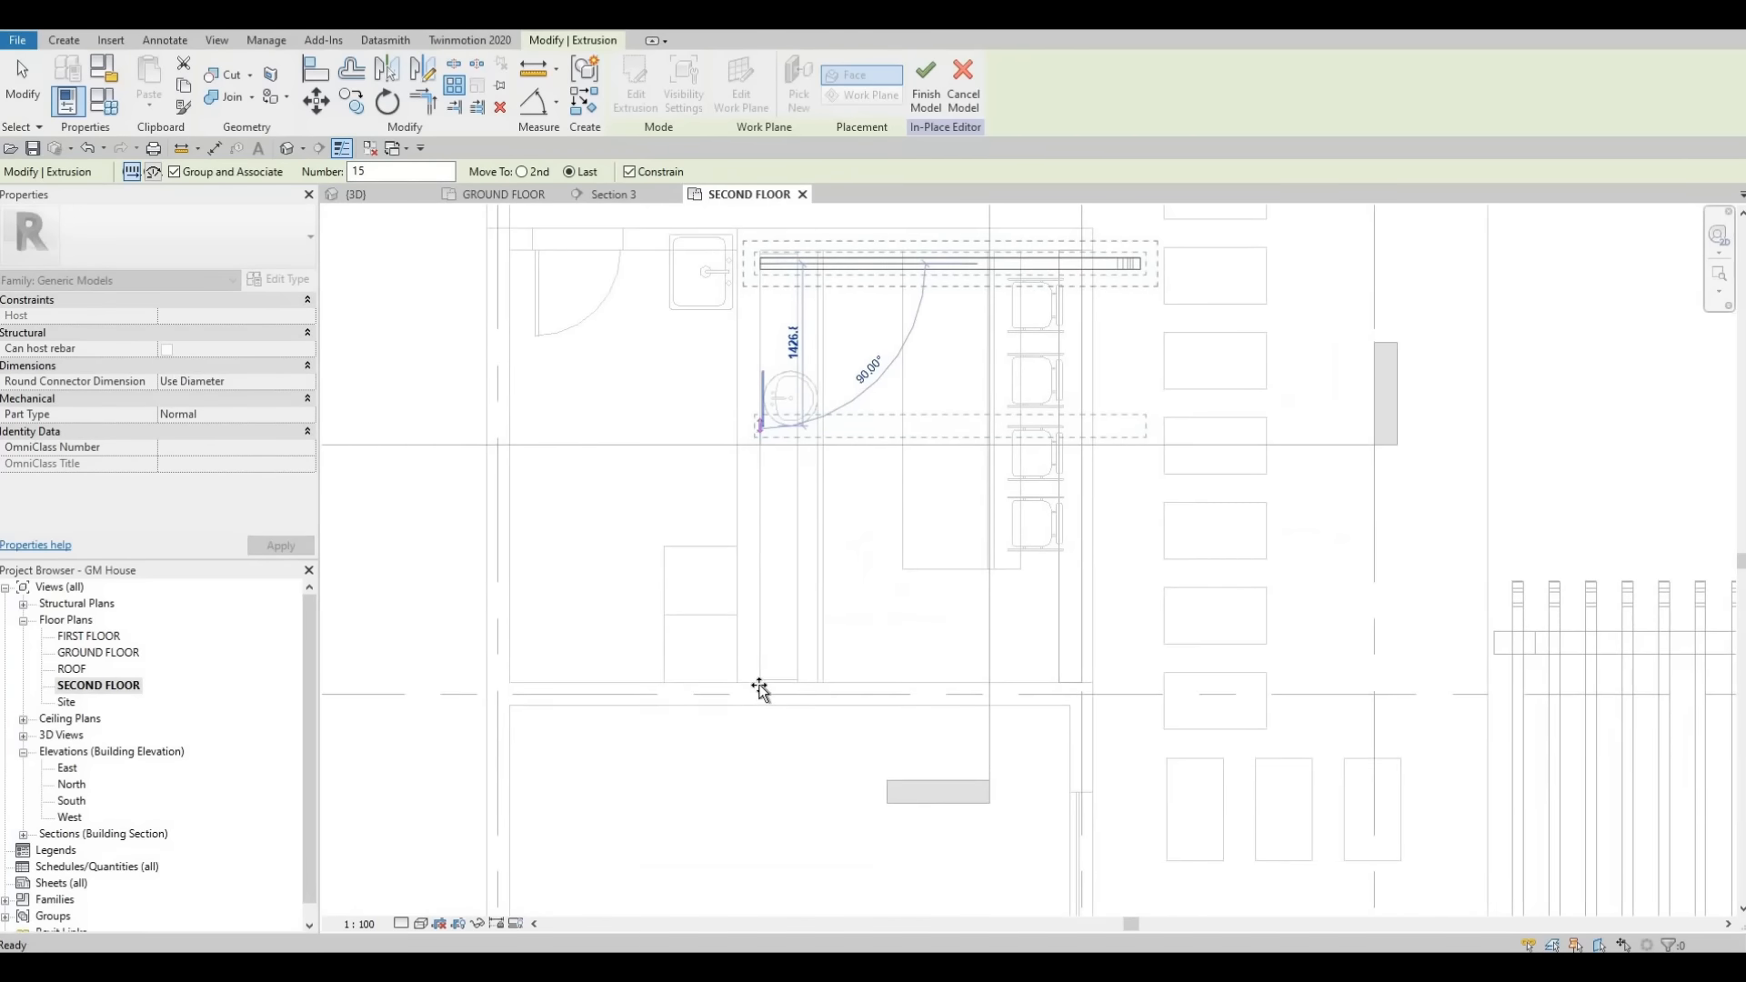
scroll(760, 693, up, 1)
click(873, 732)
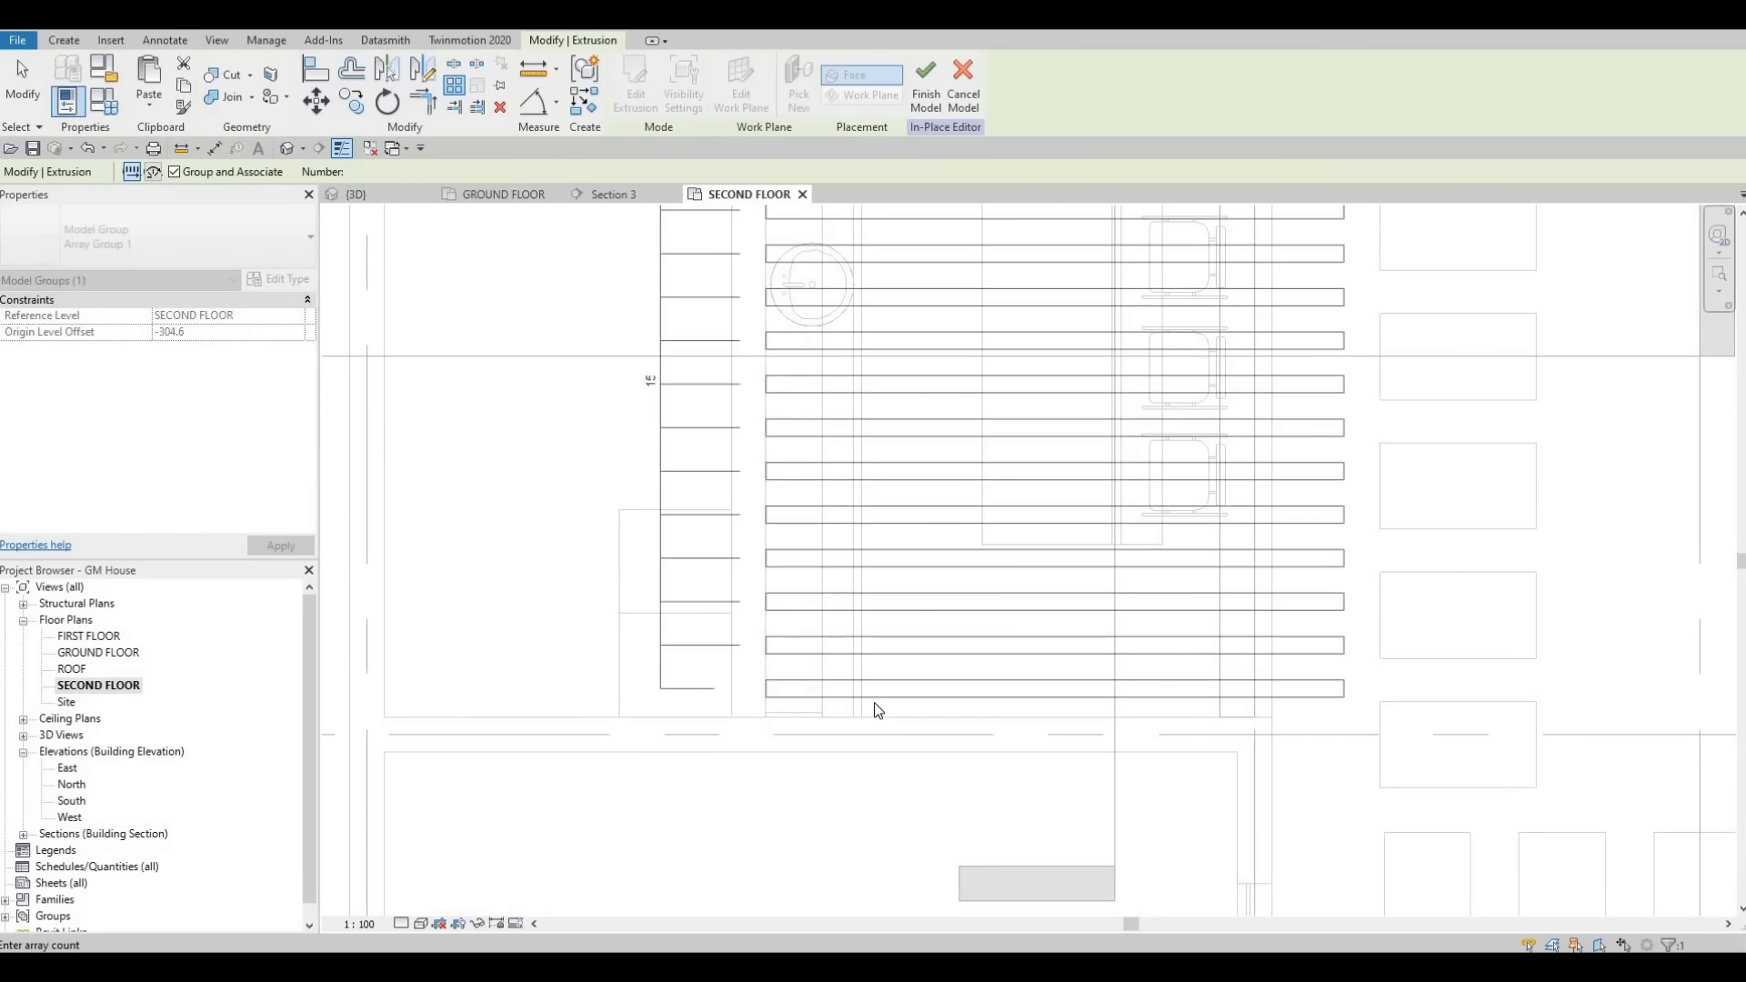
key(Escape)
key(Escape)
- Array the cross beam into 15 copies spanning about 3600 mm across the kitchen ceiling
scroll(796, 422, down, 1)
middle_drag(796, 422, 801, 458)
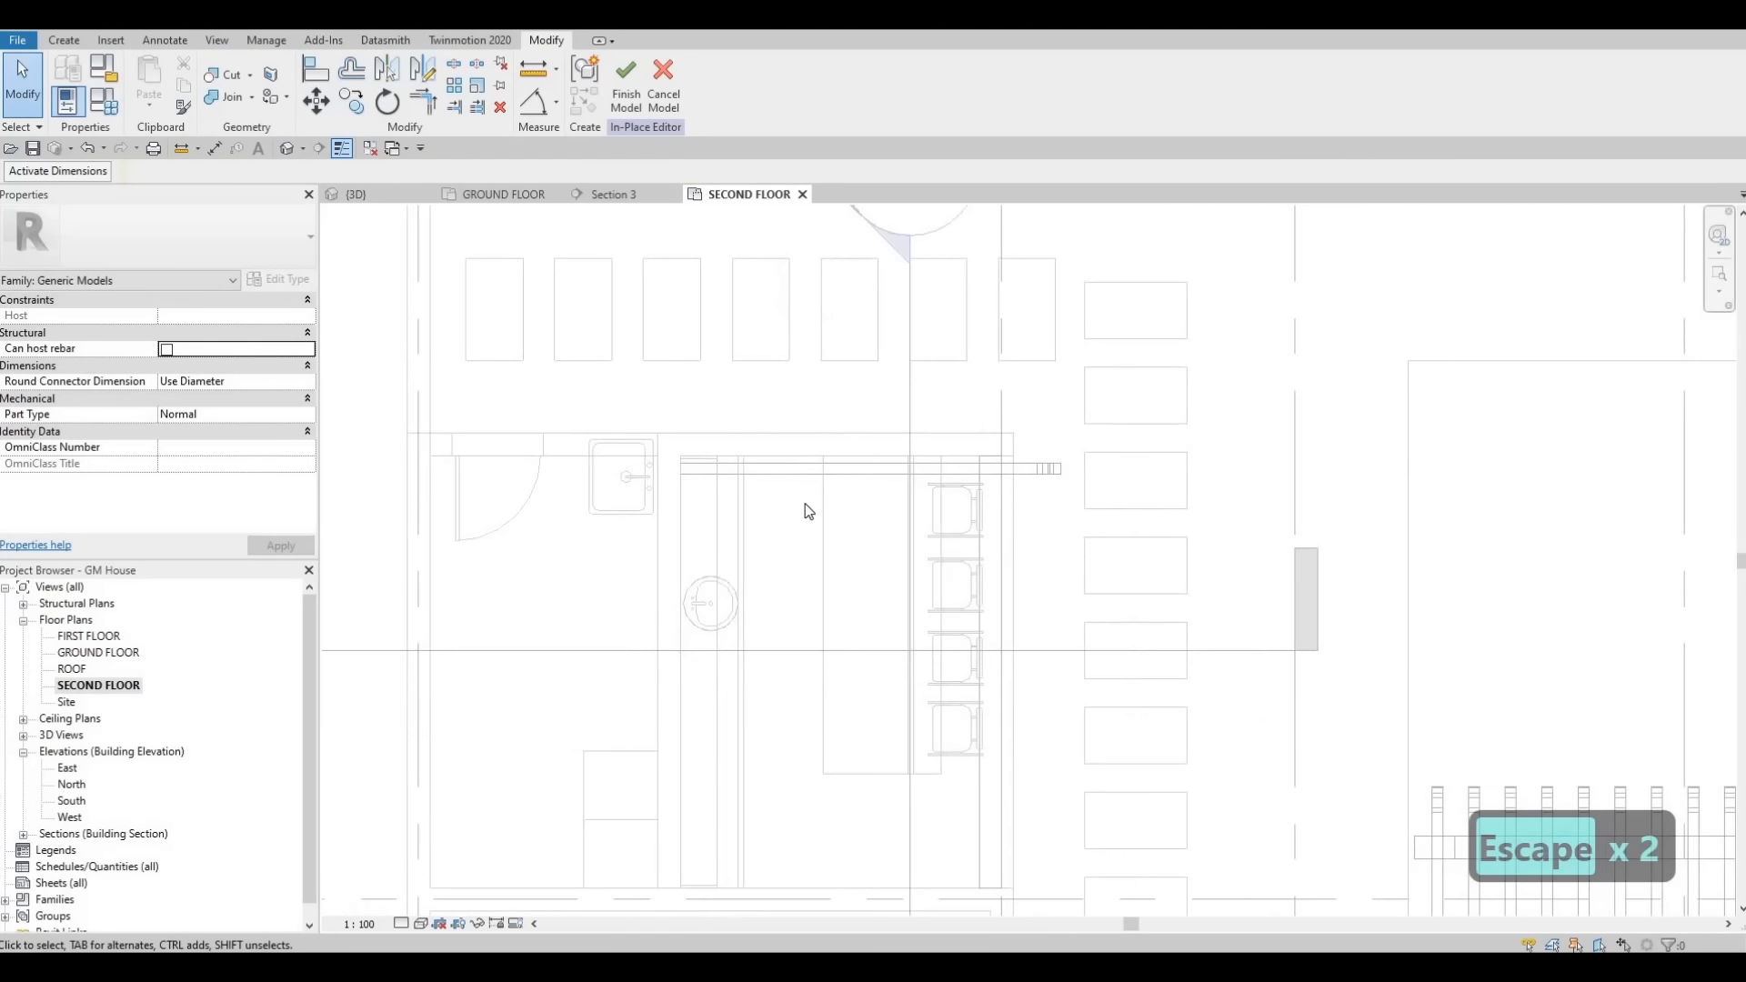
click(804, 504)
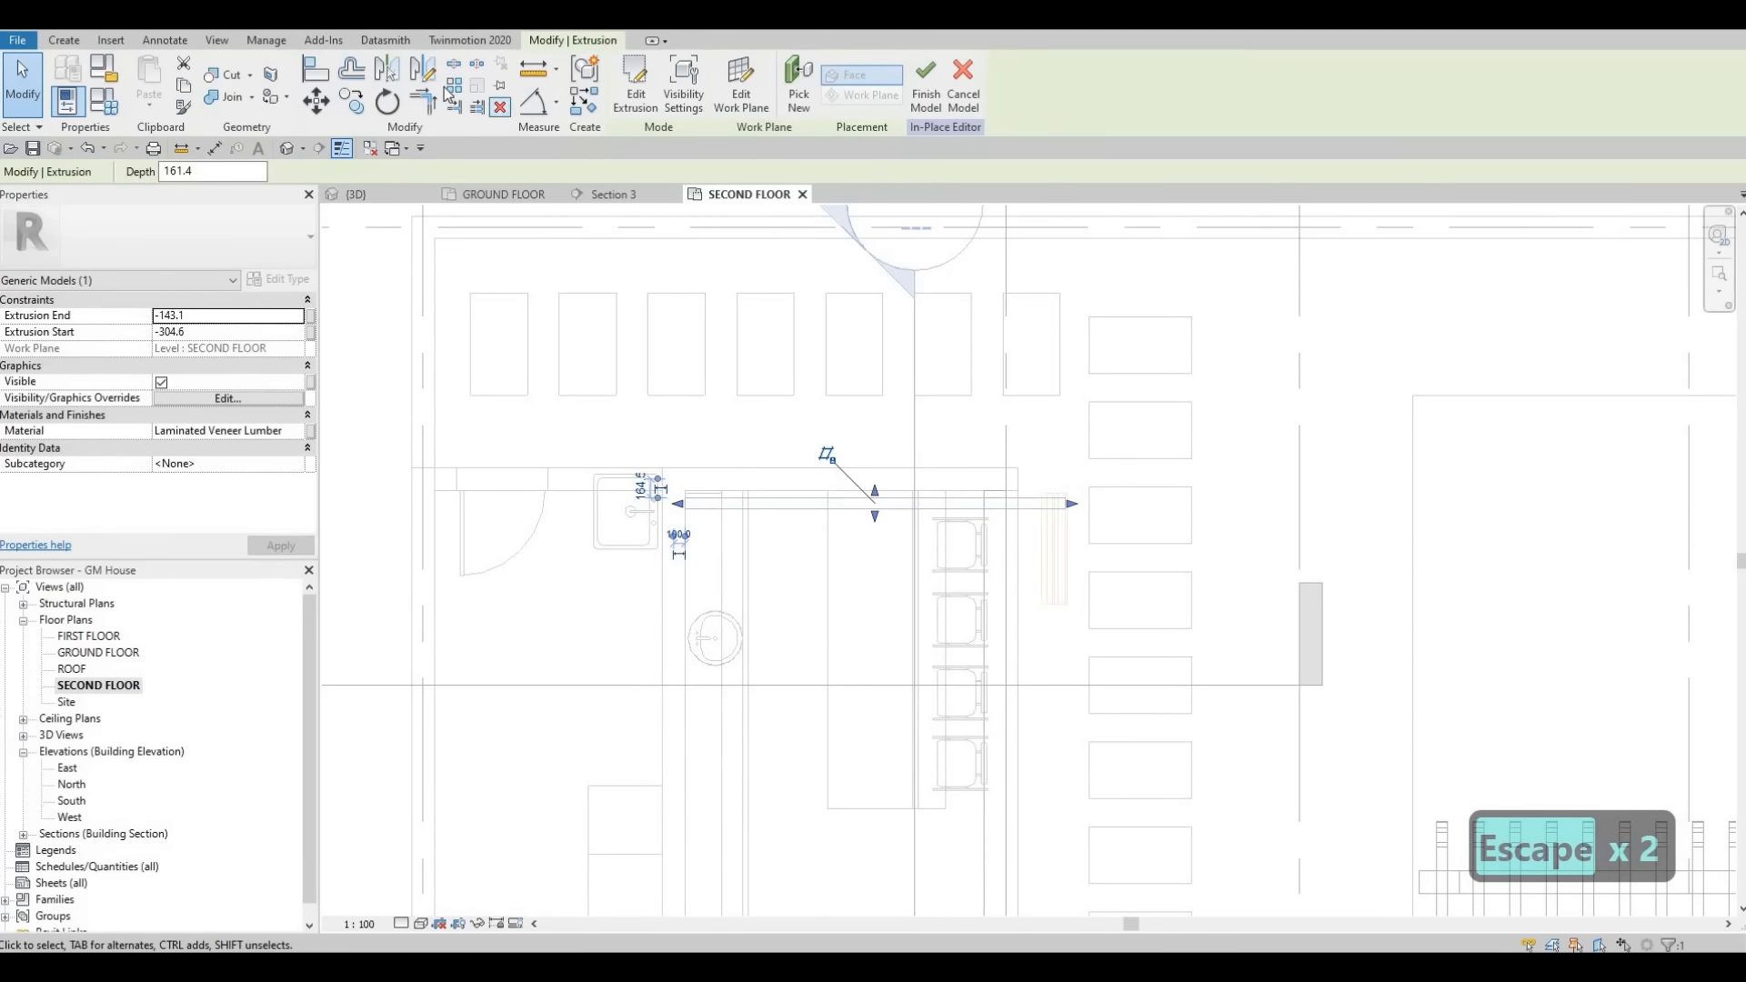
click(476, 107)
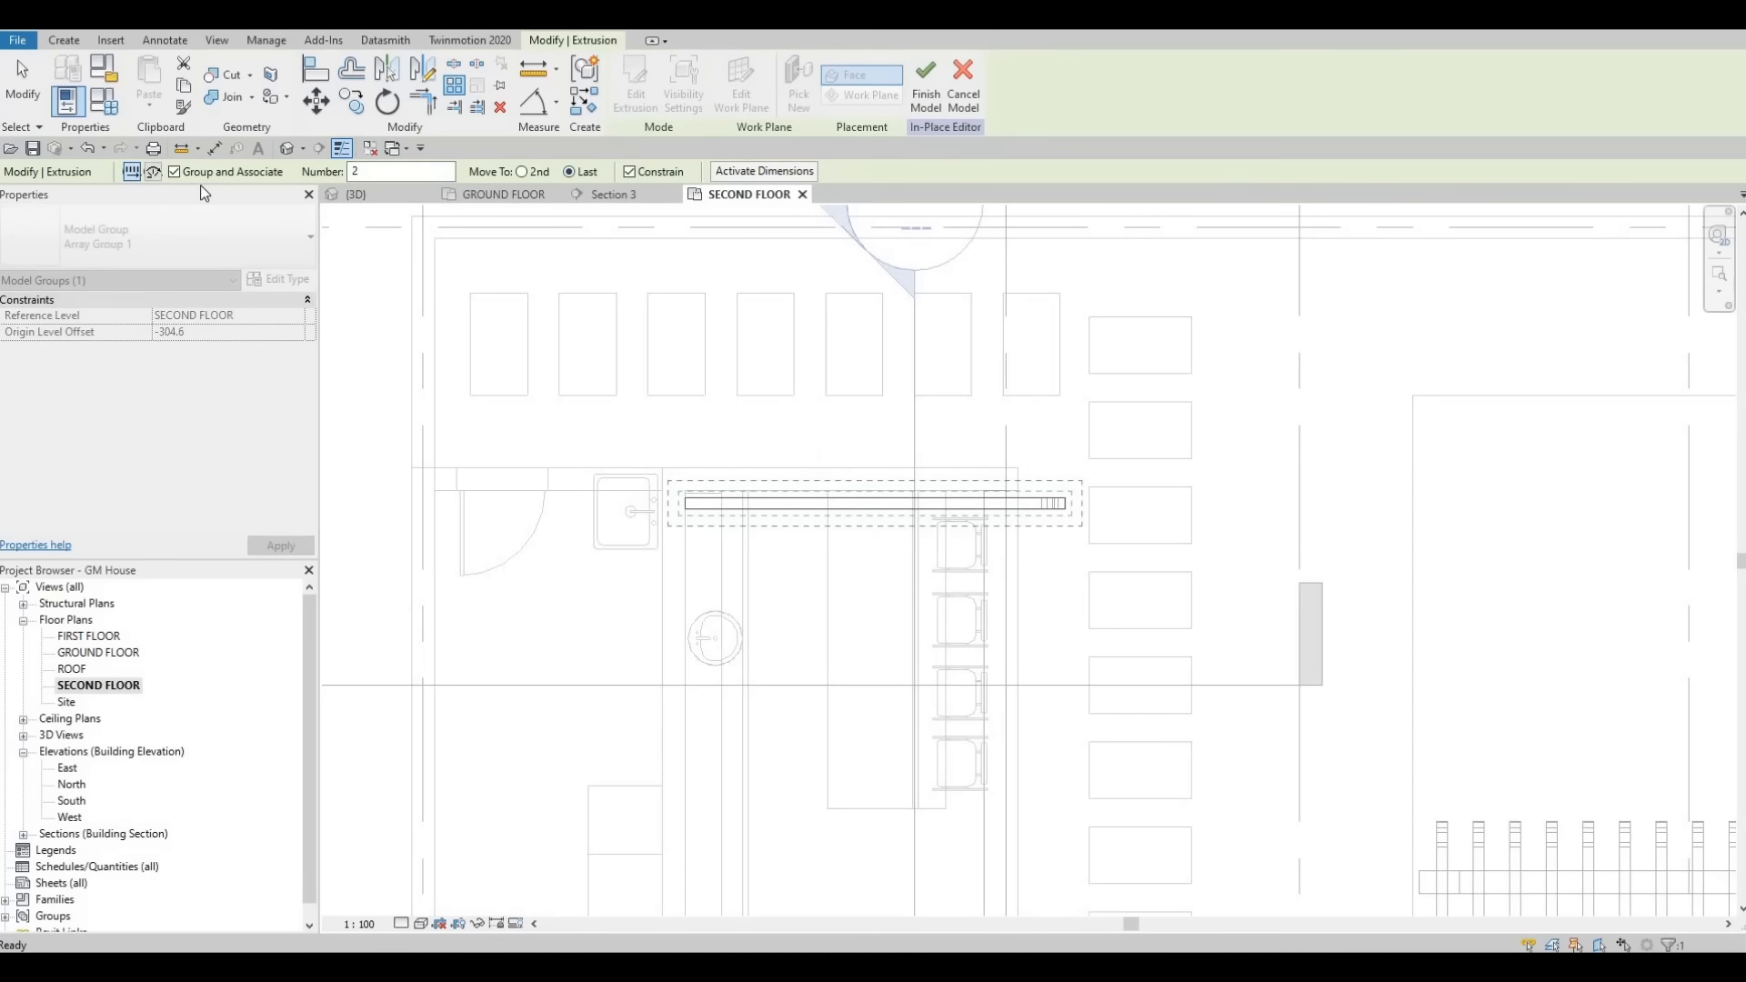
scroll(686, 504, up, 2)
click(686, 499)
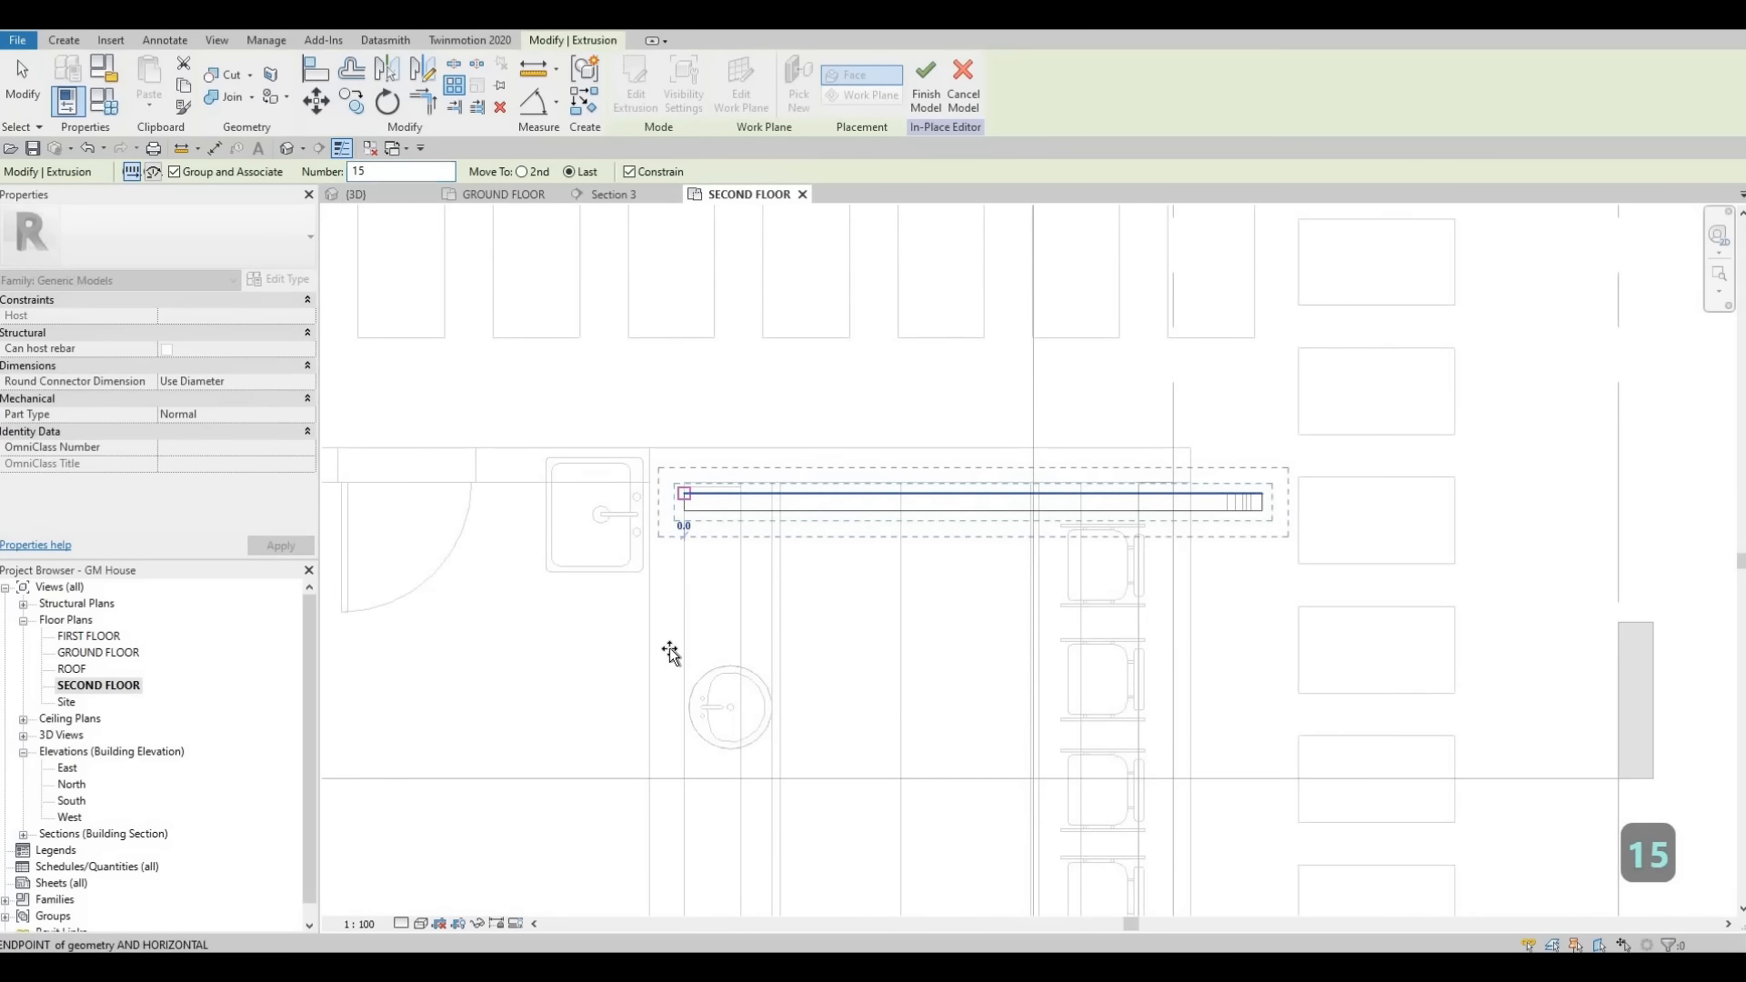
scroll(686, 602, down, 3)
middle_drag(687, 905, 746, 600)
scroll(744, 620, up, 4)
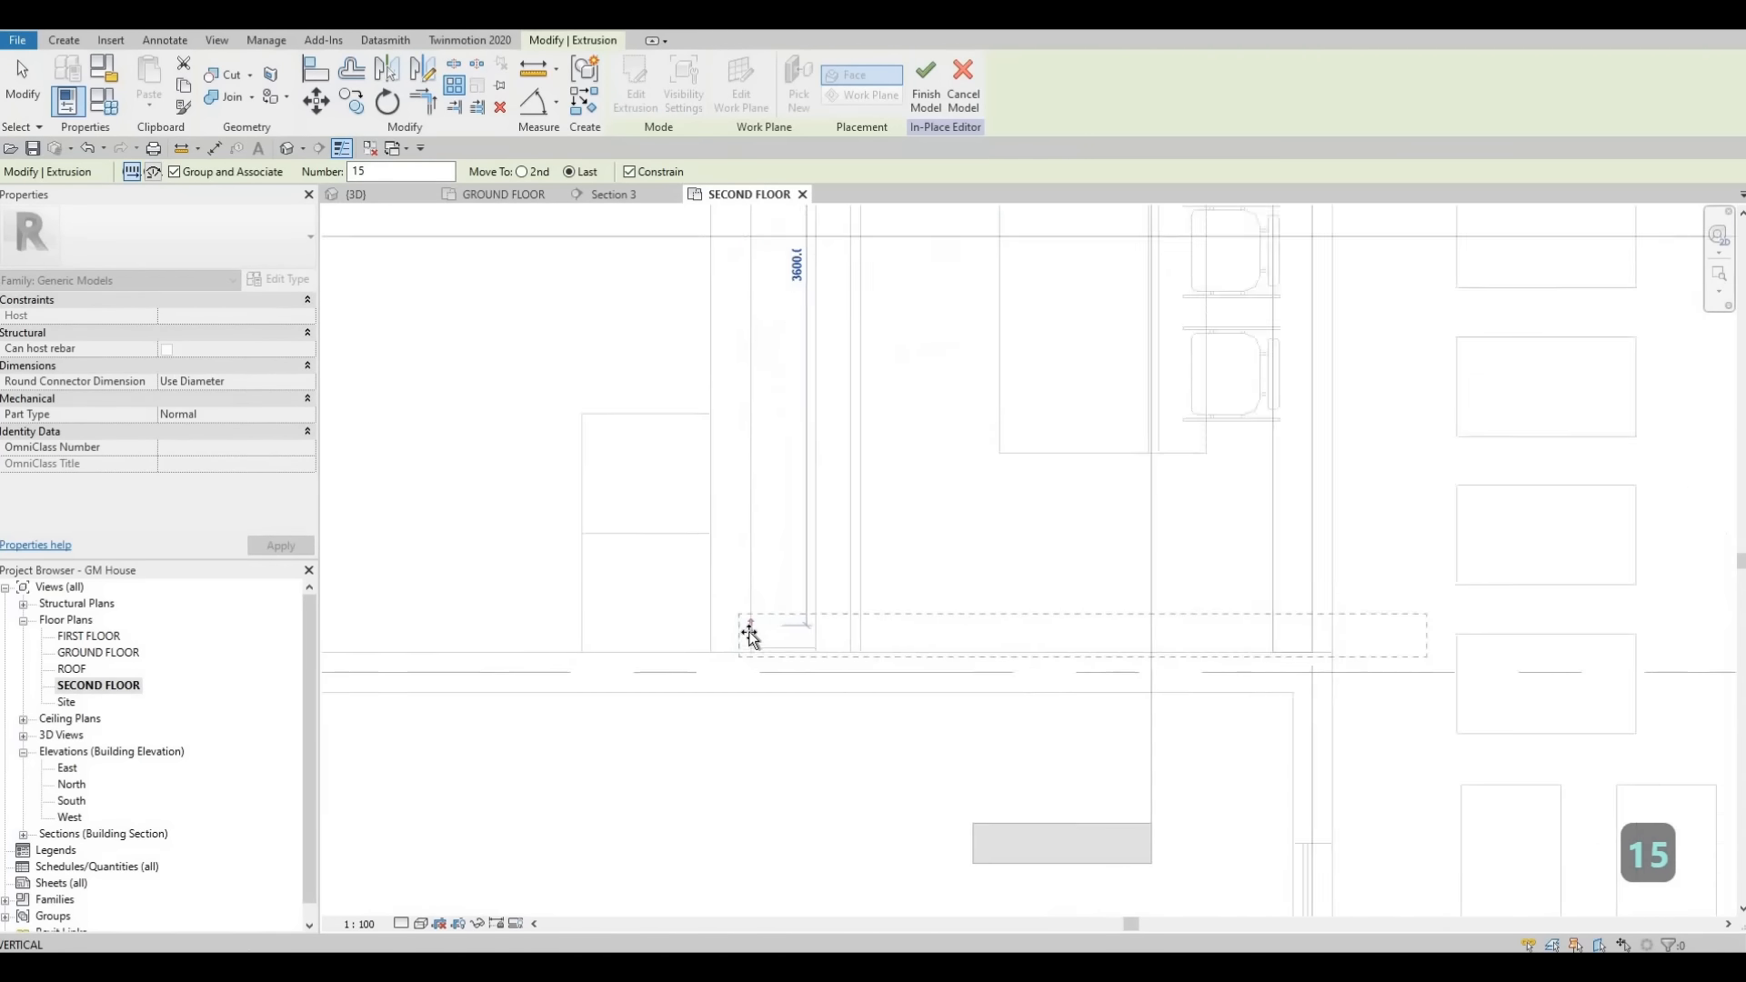
scroll(749, 634, up, 1)
click(758, 631)
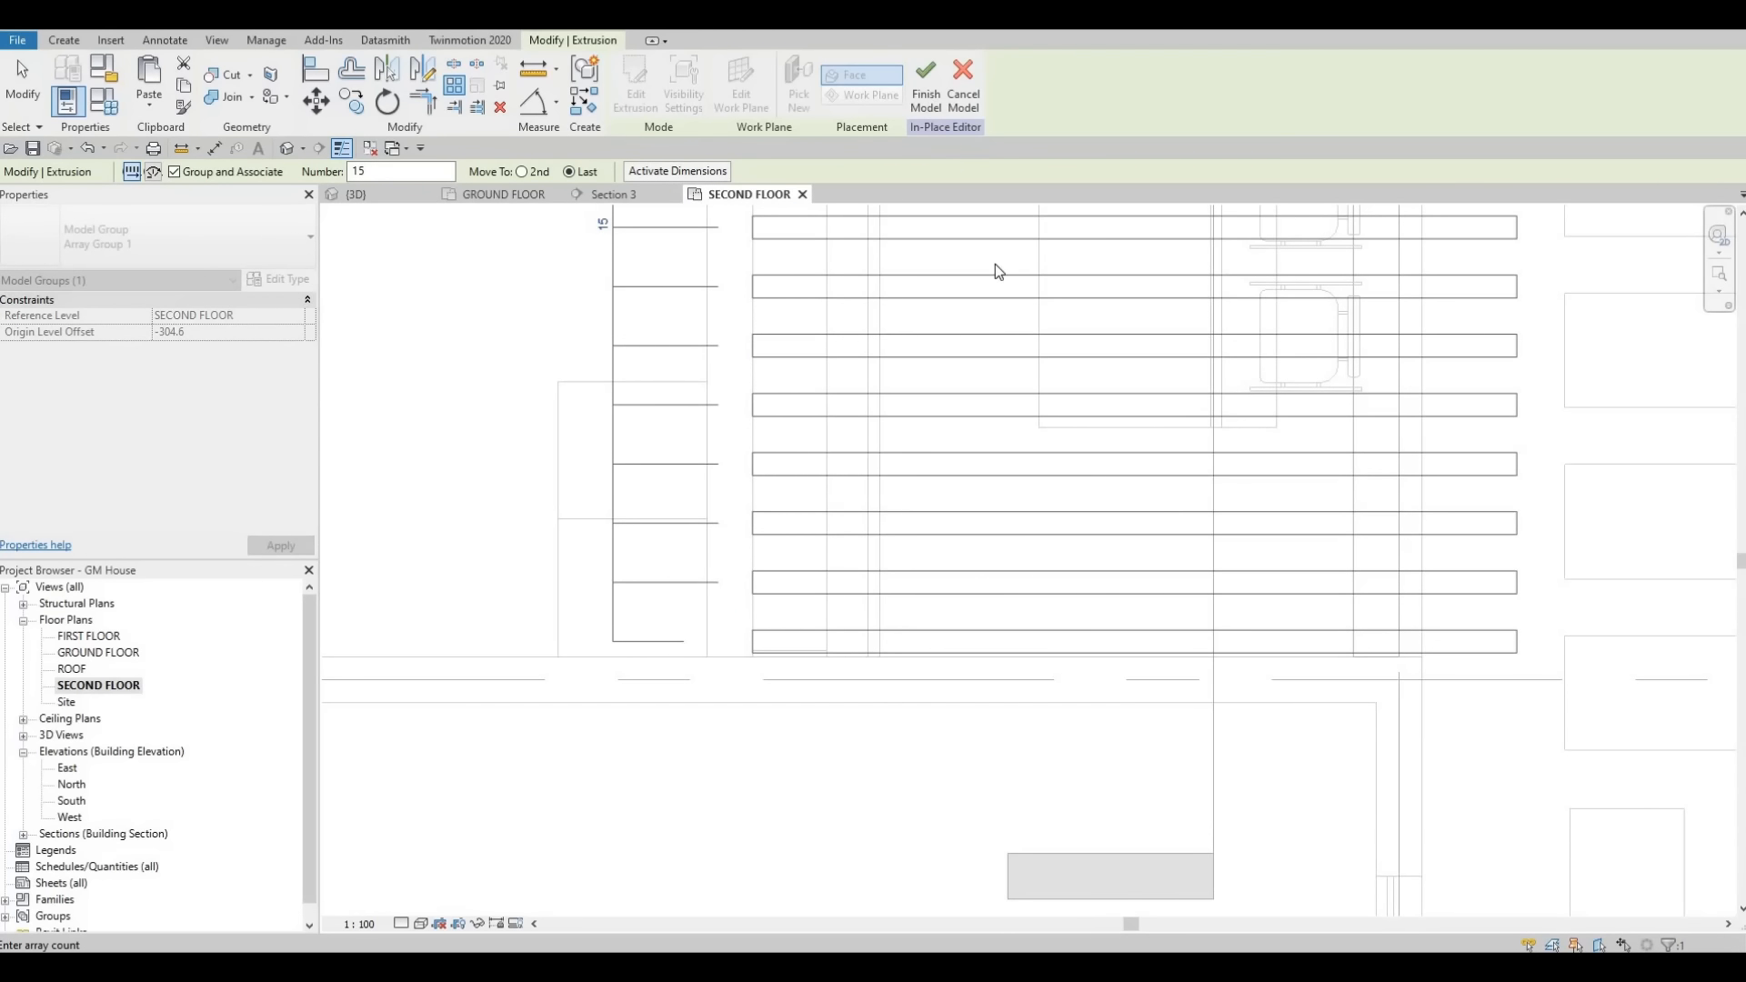
click(941, 549)
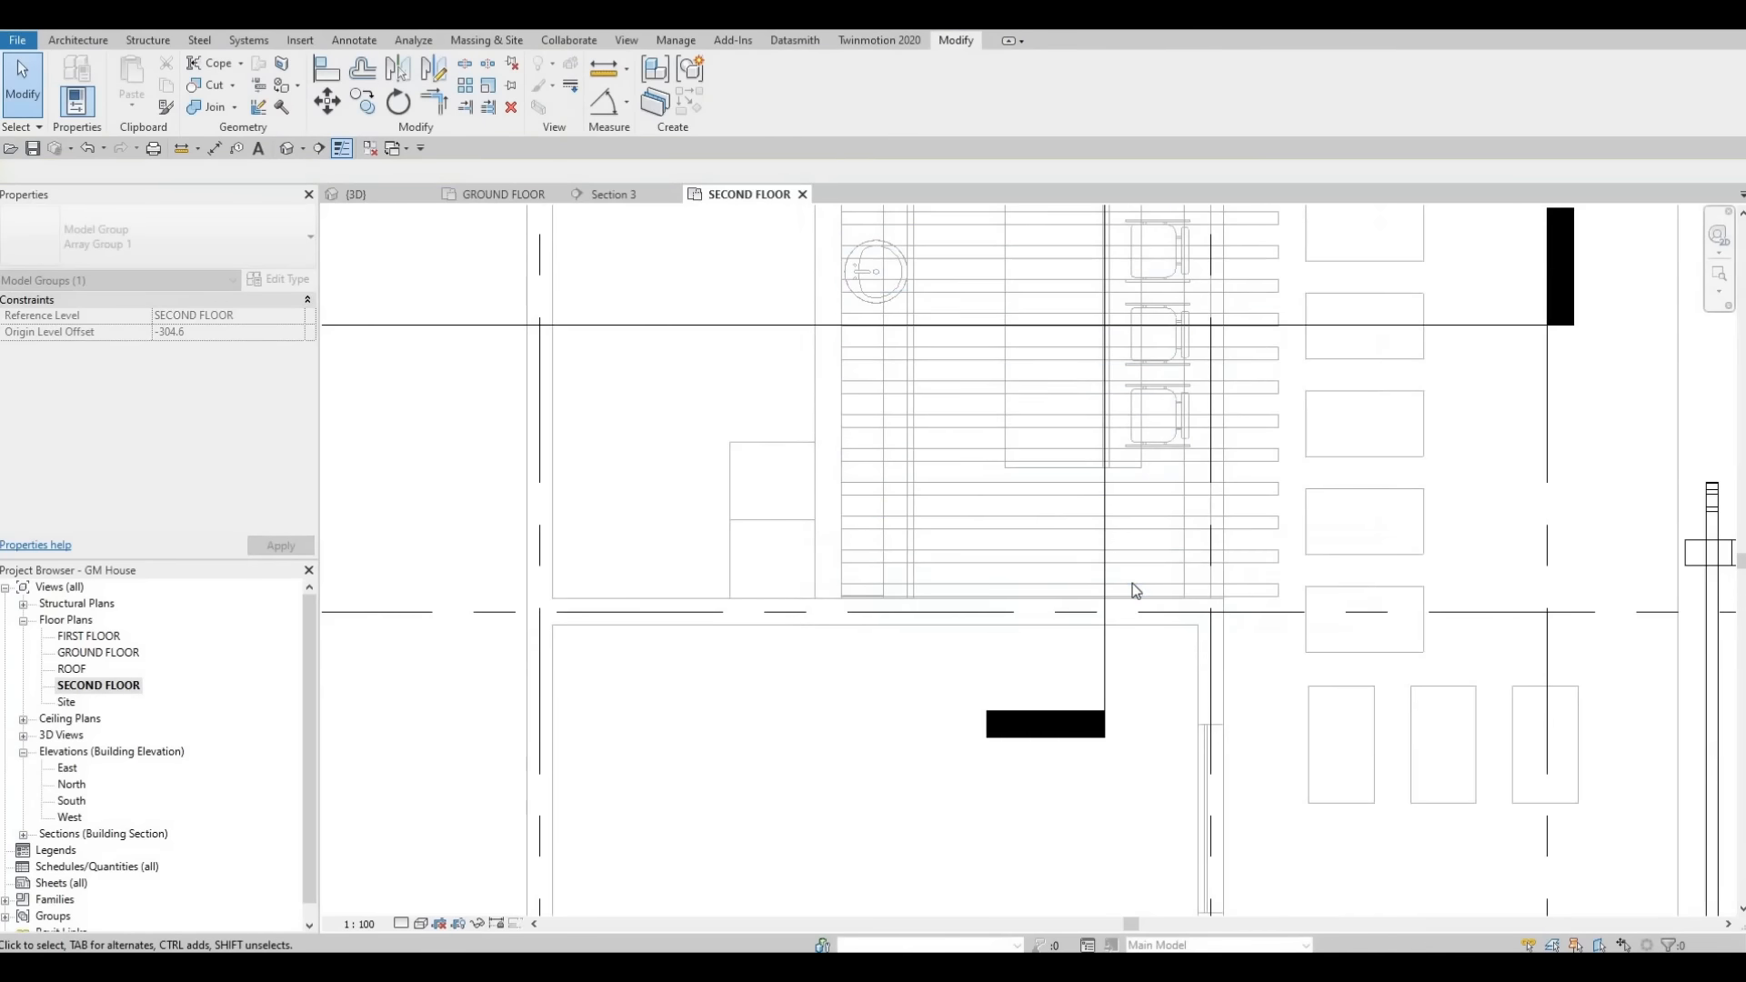
key(Escape)
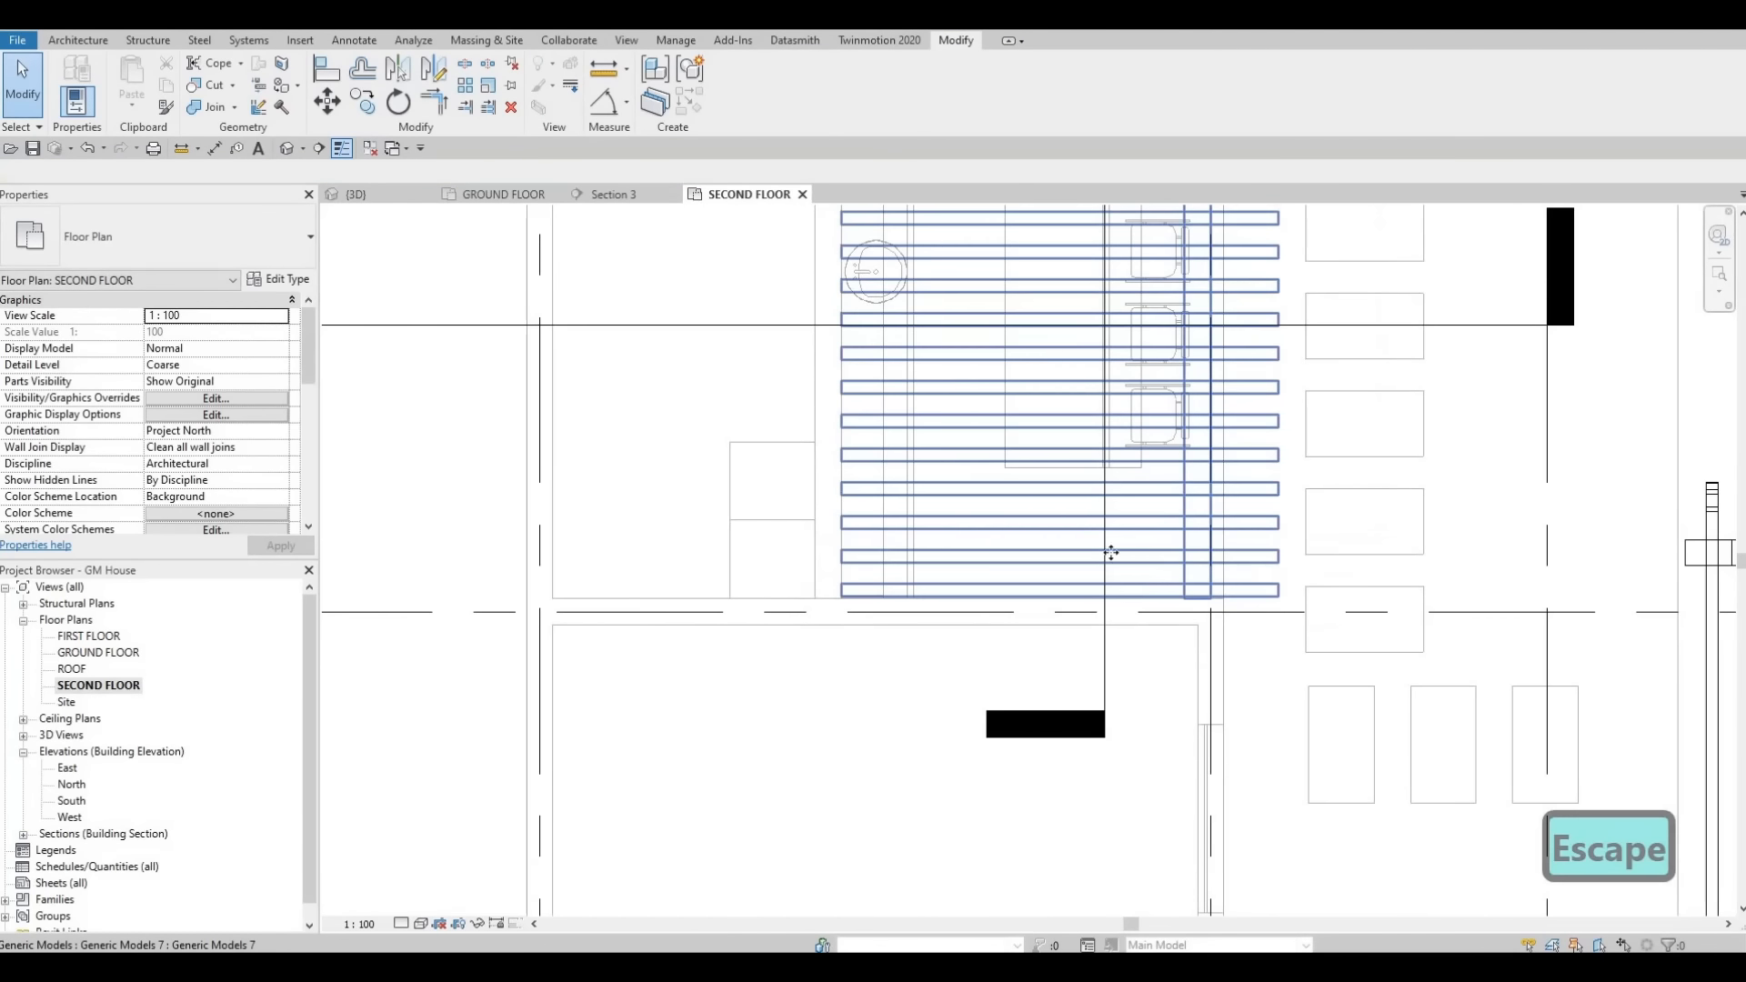
- Select the arrayed beam model in the plan and examine its shape handles near the exterior wall
click(1198, 600)
drag(1199, 591, 1198, 595)
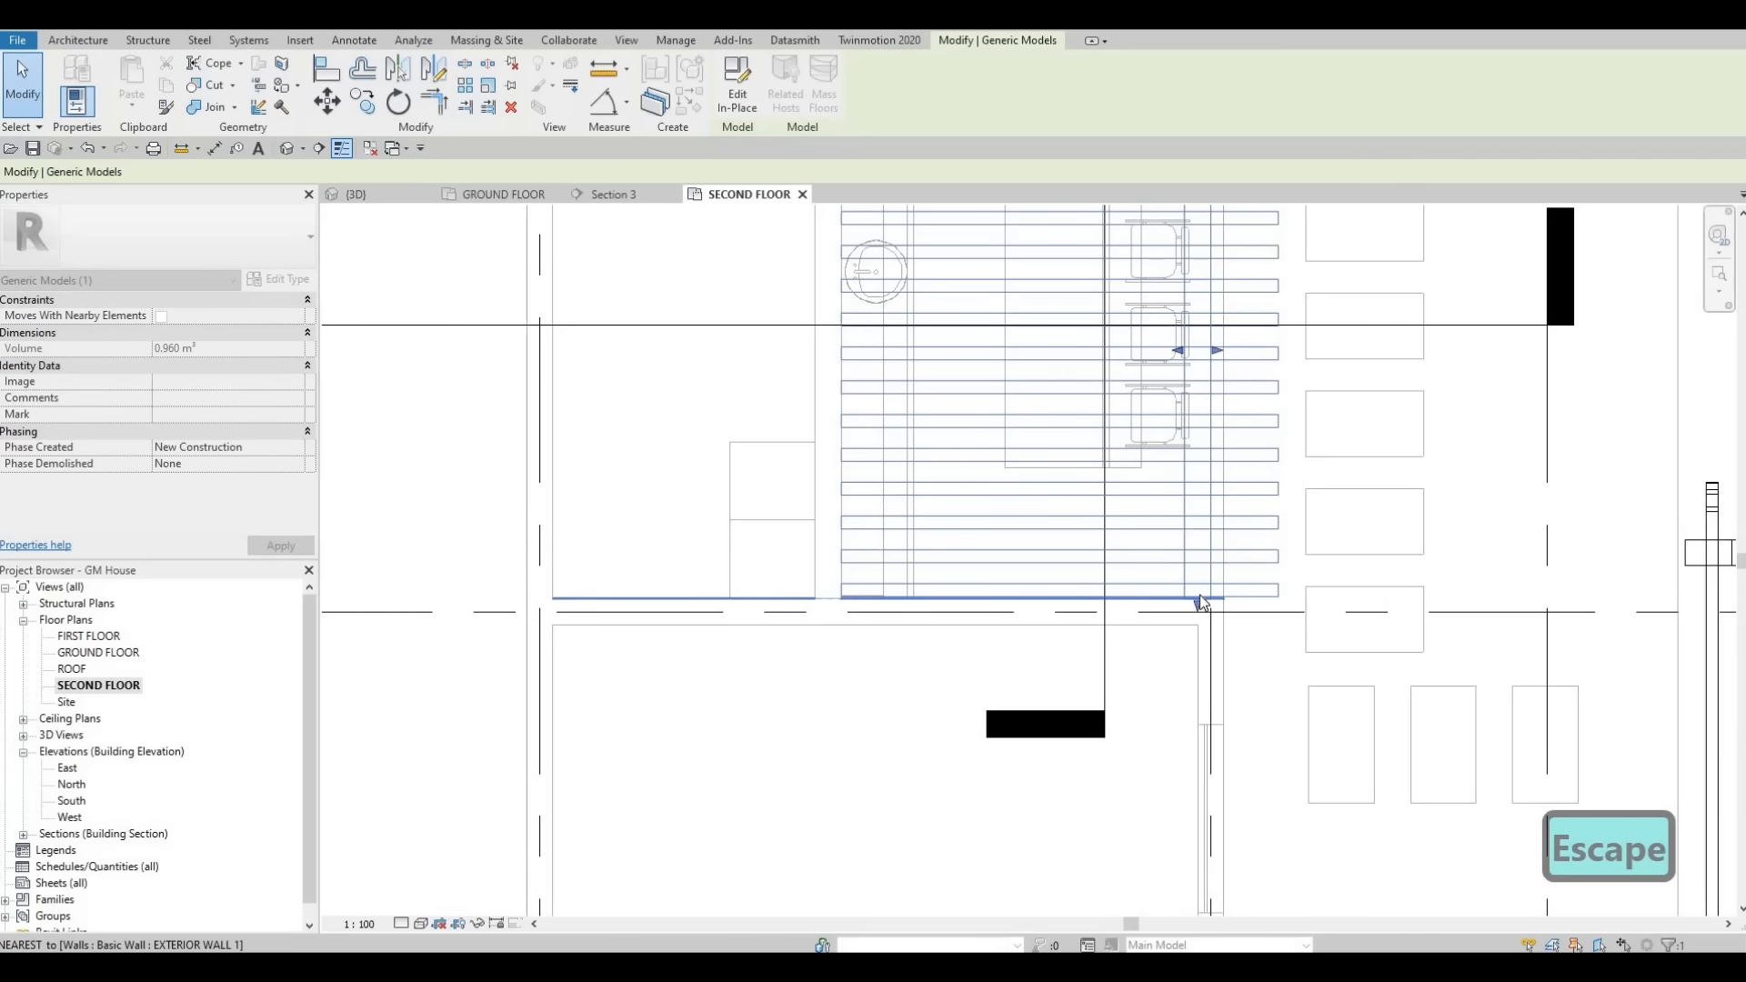
scroll(1231, 597, up, 3)
key(Escape)
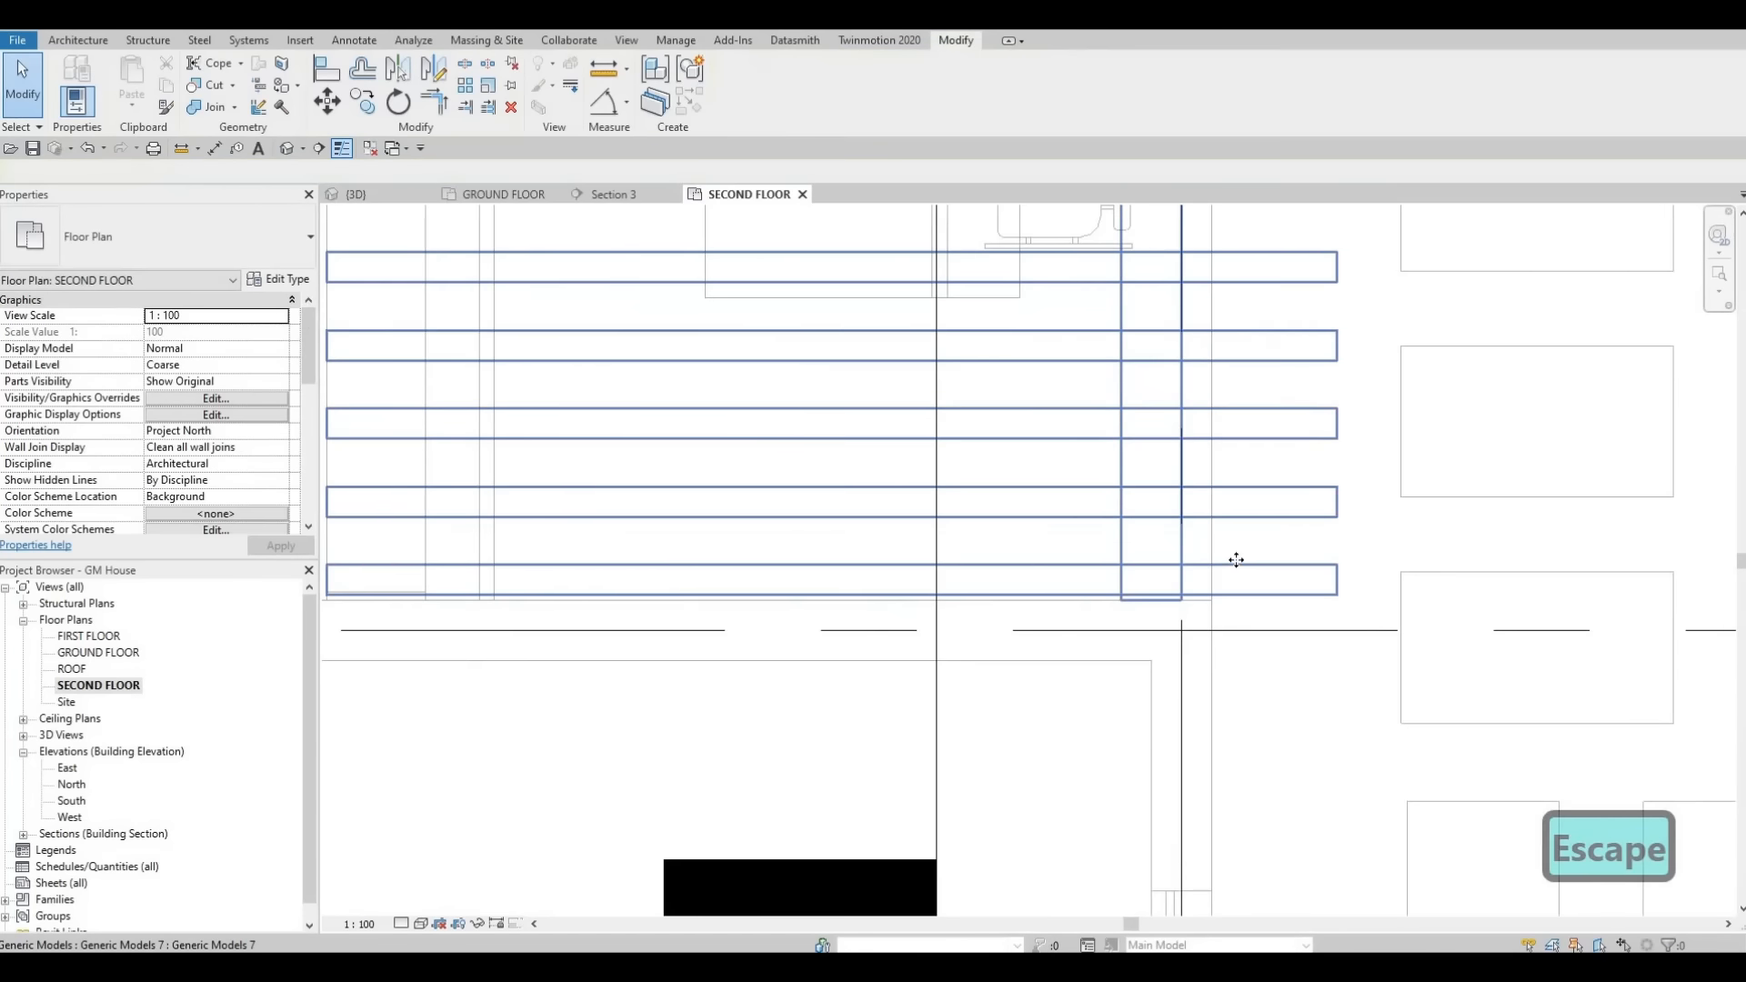
click(1236, 561)
middle_drag(1031, 446, 1104, 479)
scroll(1103, 479, down, 3)
middle_drag(1108, 614, 1107, 567)
scroll(1111, 582, down, 3)
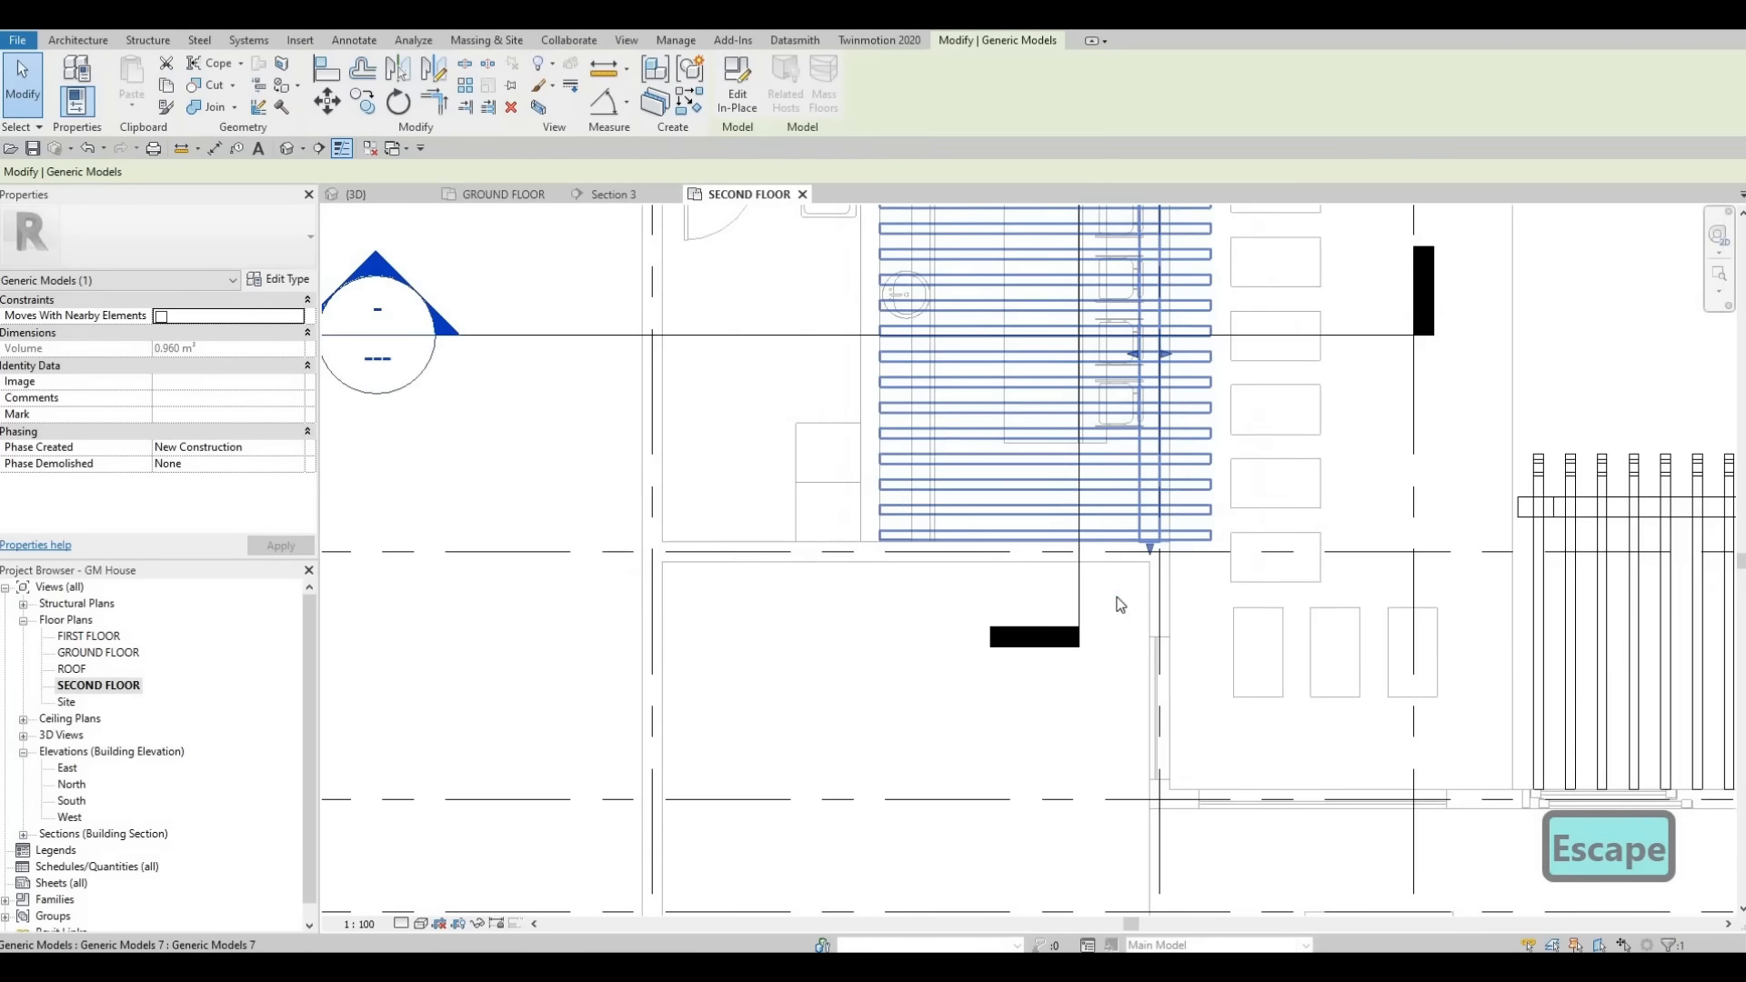
middle_drag(1215, 388, 1167, 495)
key(Escape)
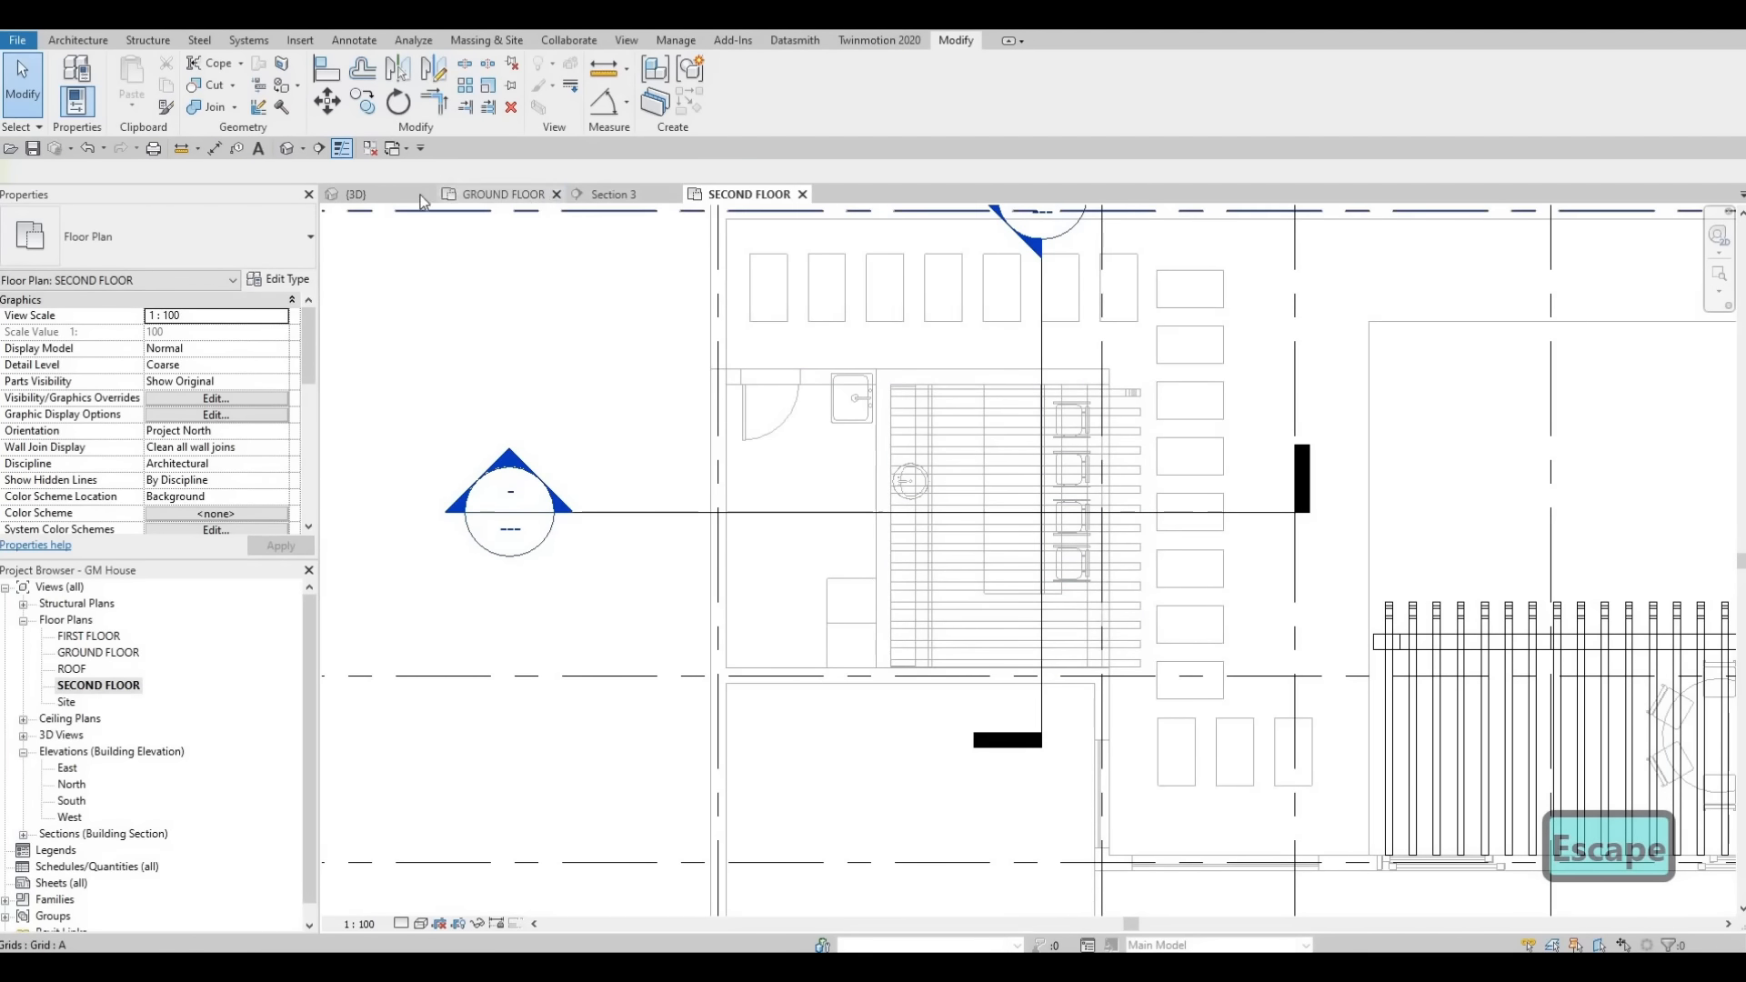
- Inspect the ends of the arrayed cross beams in the 3D view
click(358, 194)
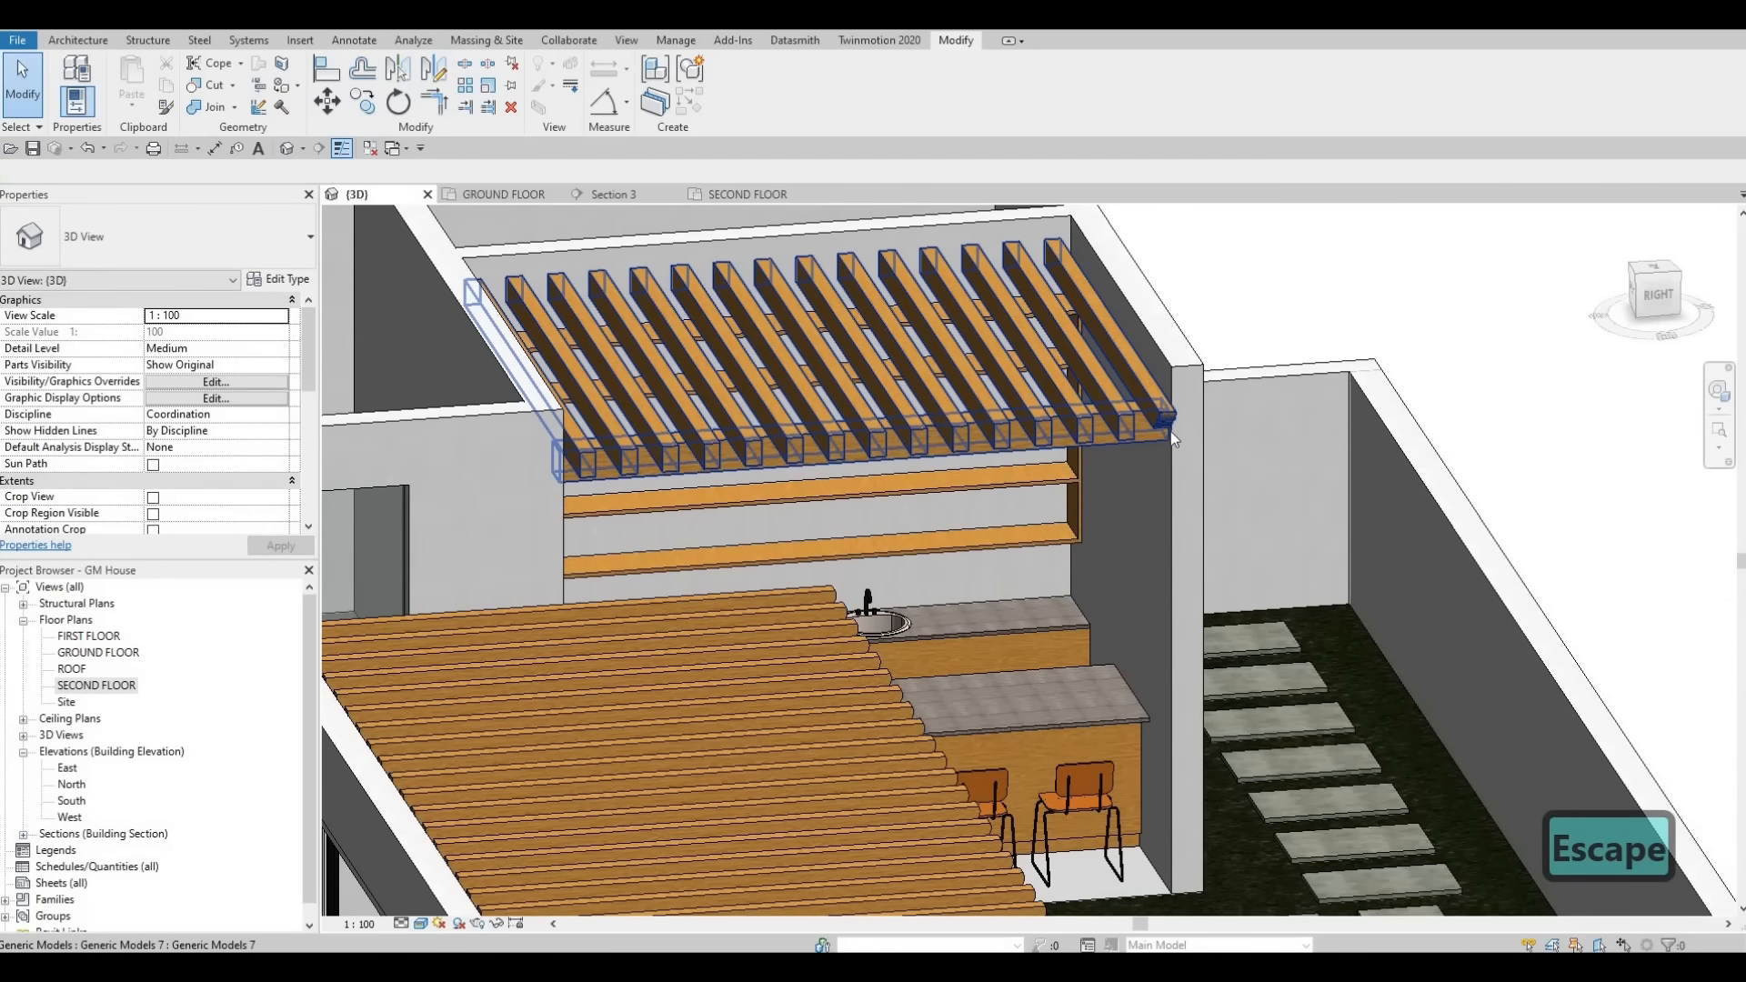
click(1157, 431)
key(Escape)
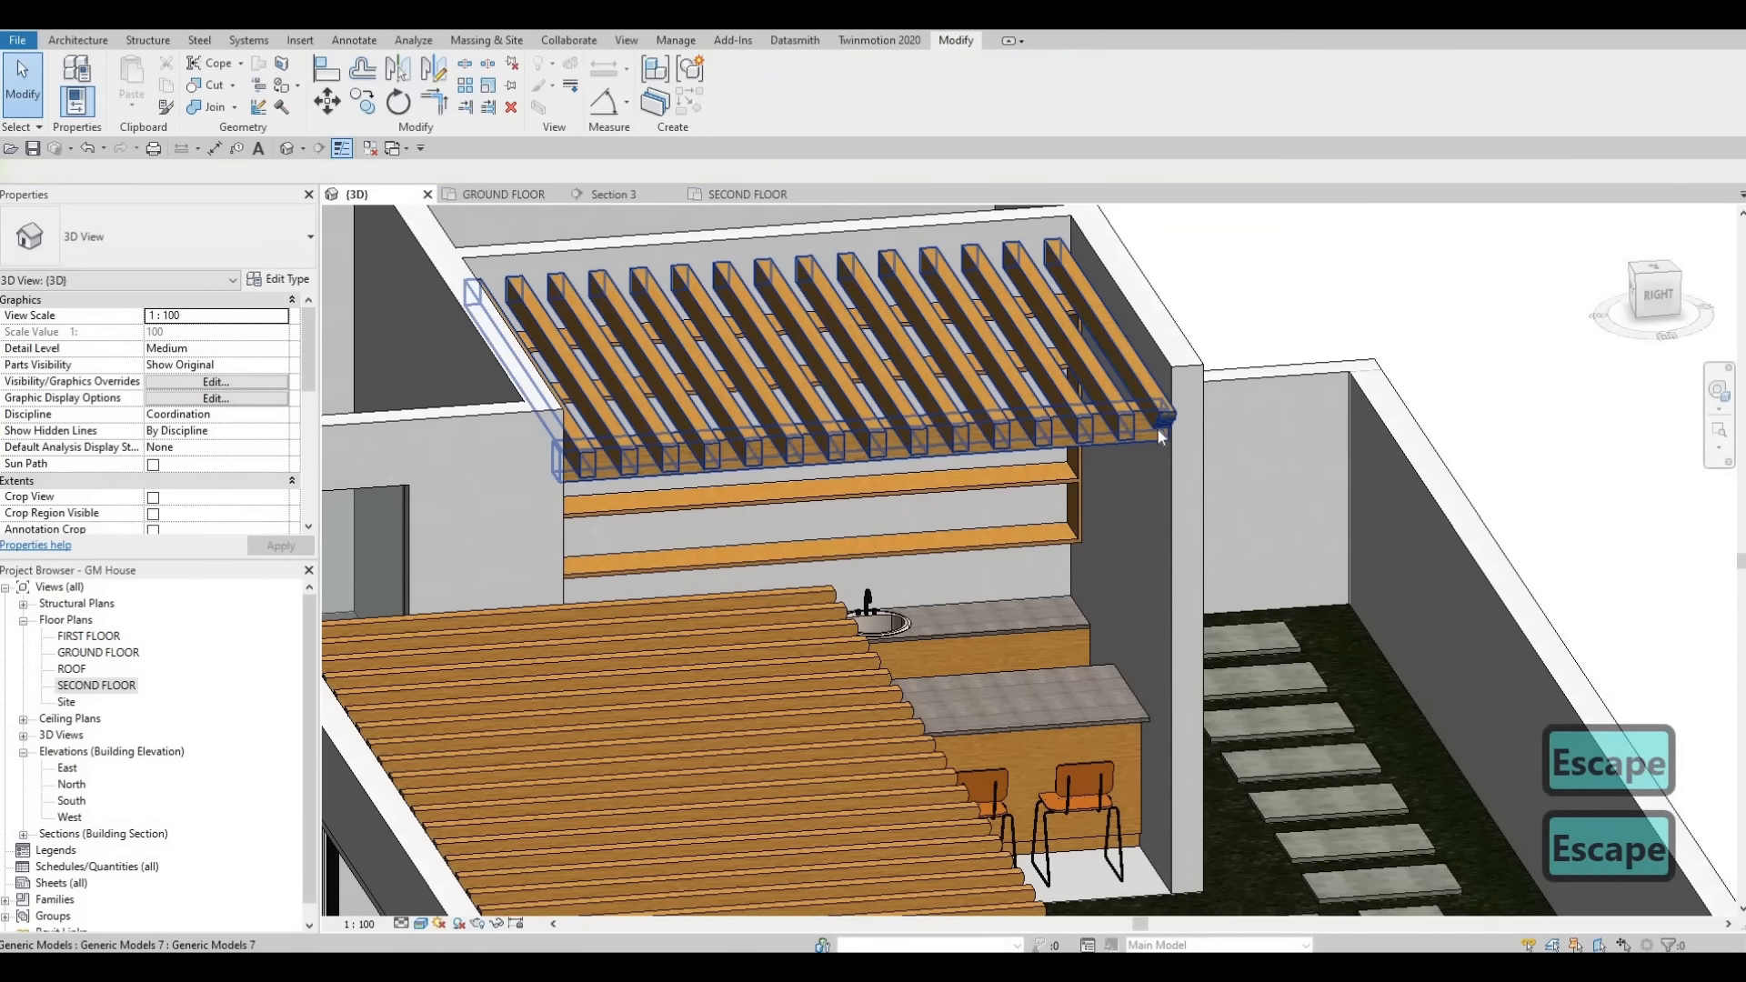
key(Tab)
key(Tab)
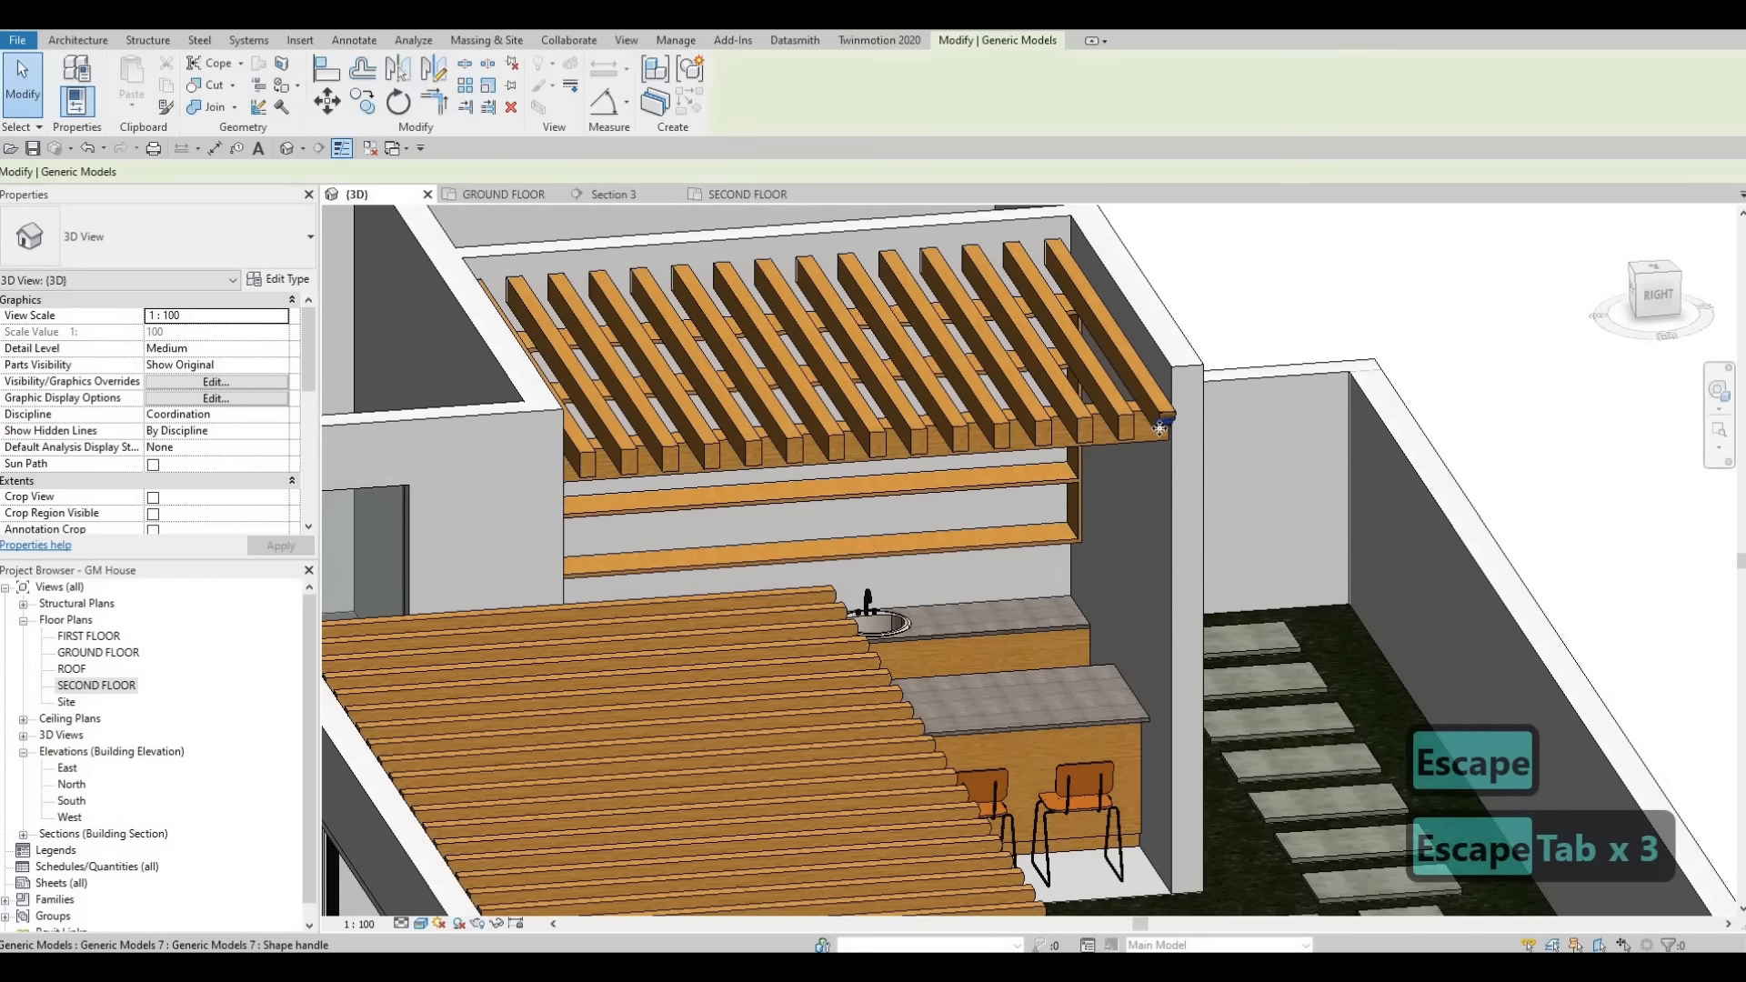
click(1159, 428)
scroll(1176, 422, up, 4)
key(Escape)
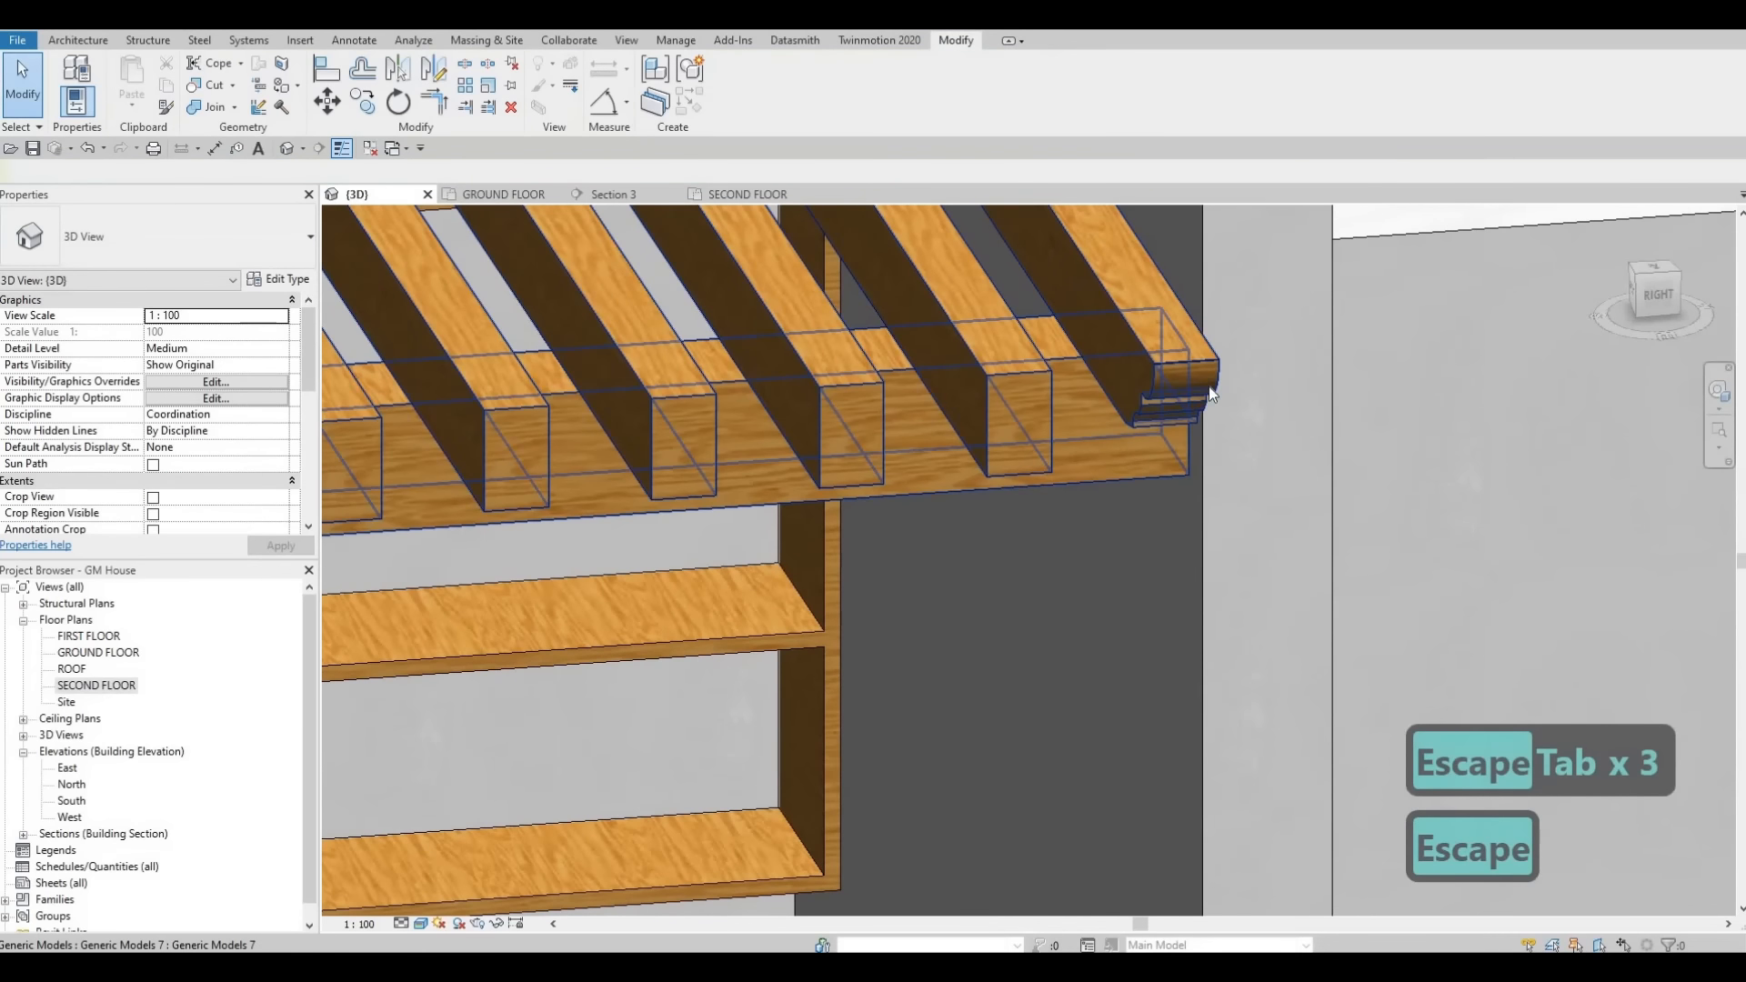
click(1099, 460)
key(F1)
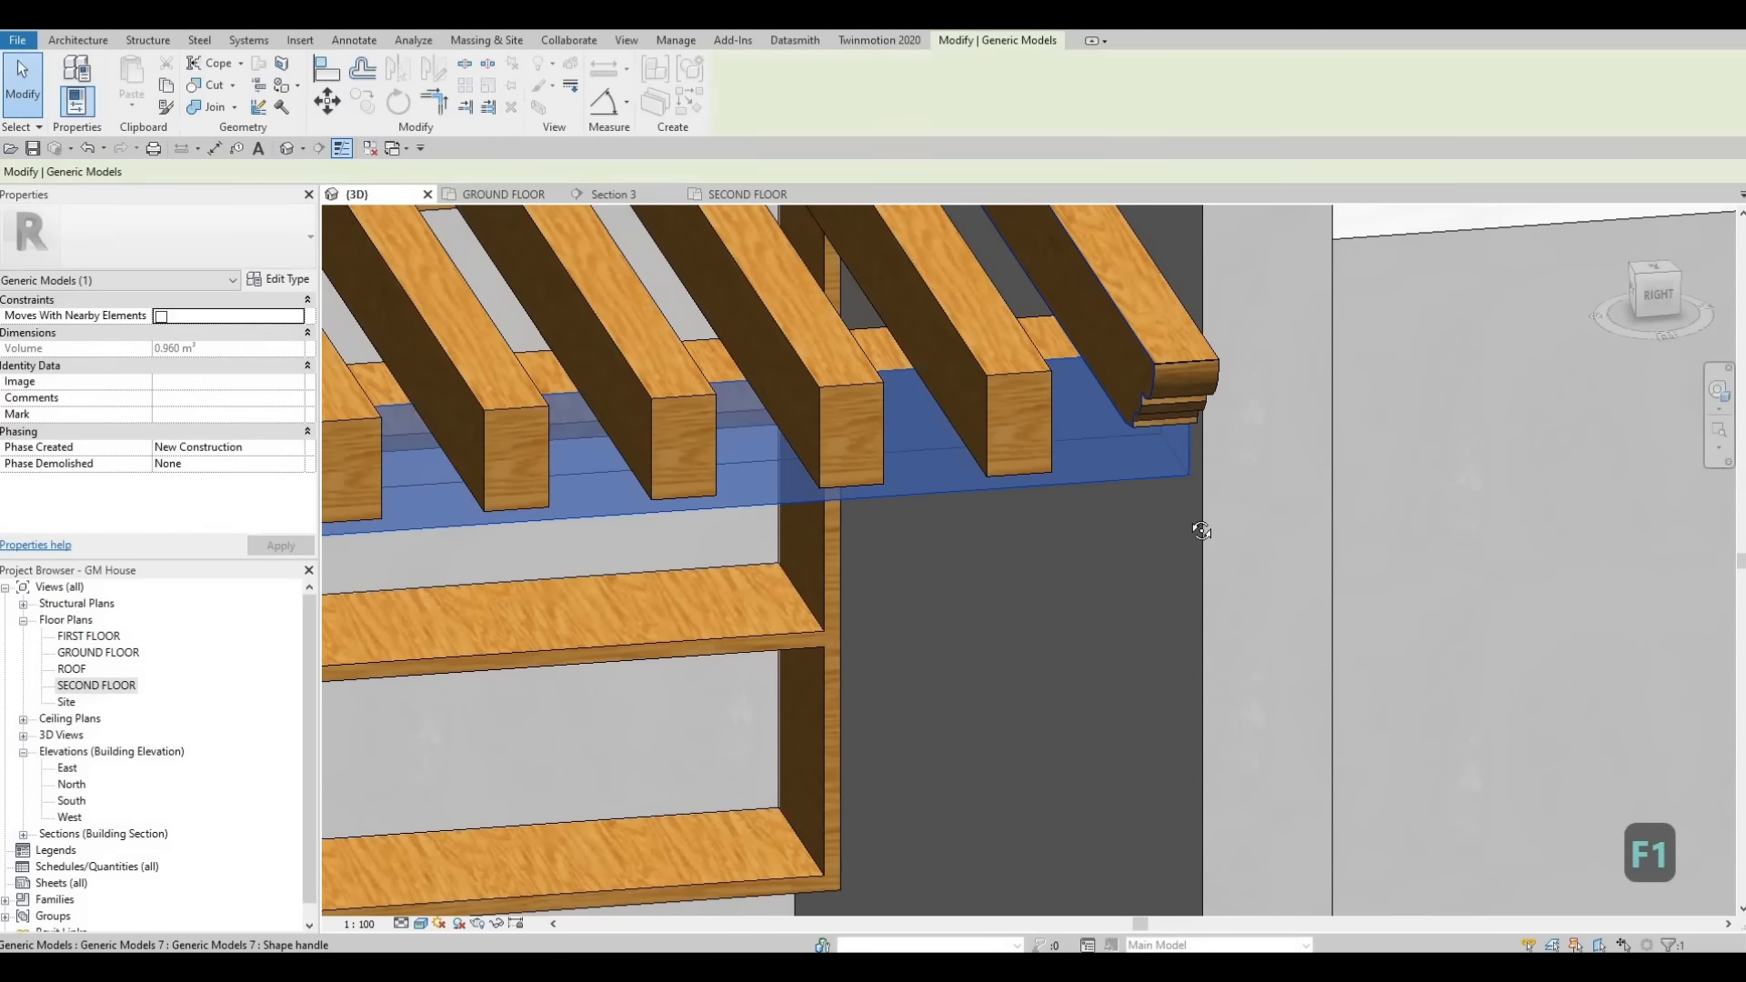
shift+middle_drag(1202, 531, 1303, 342)
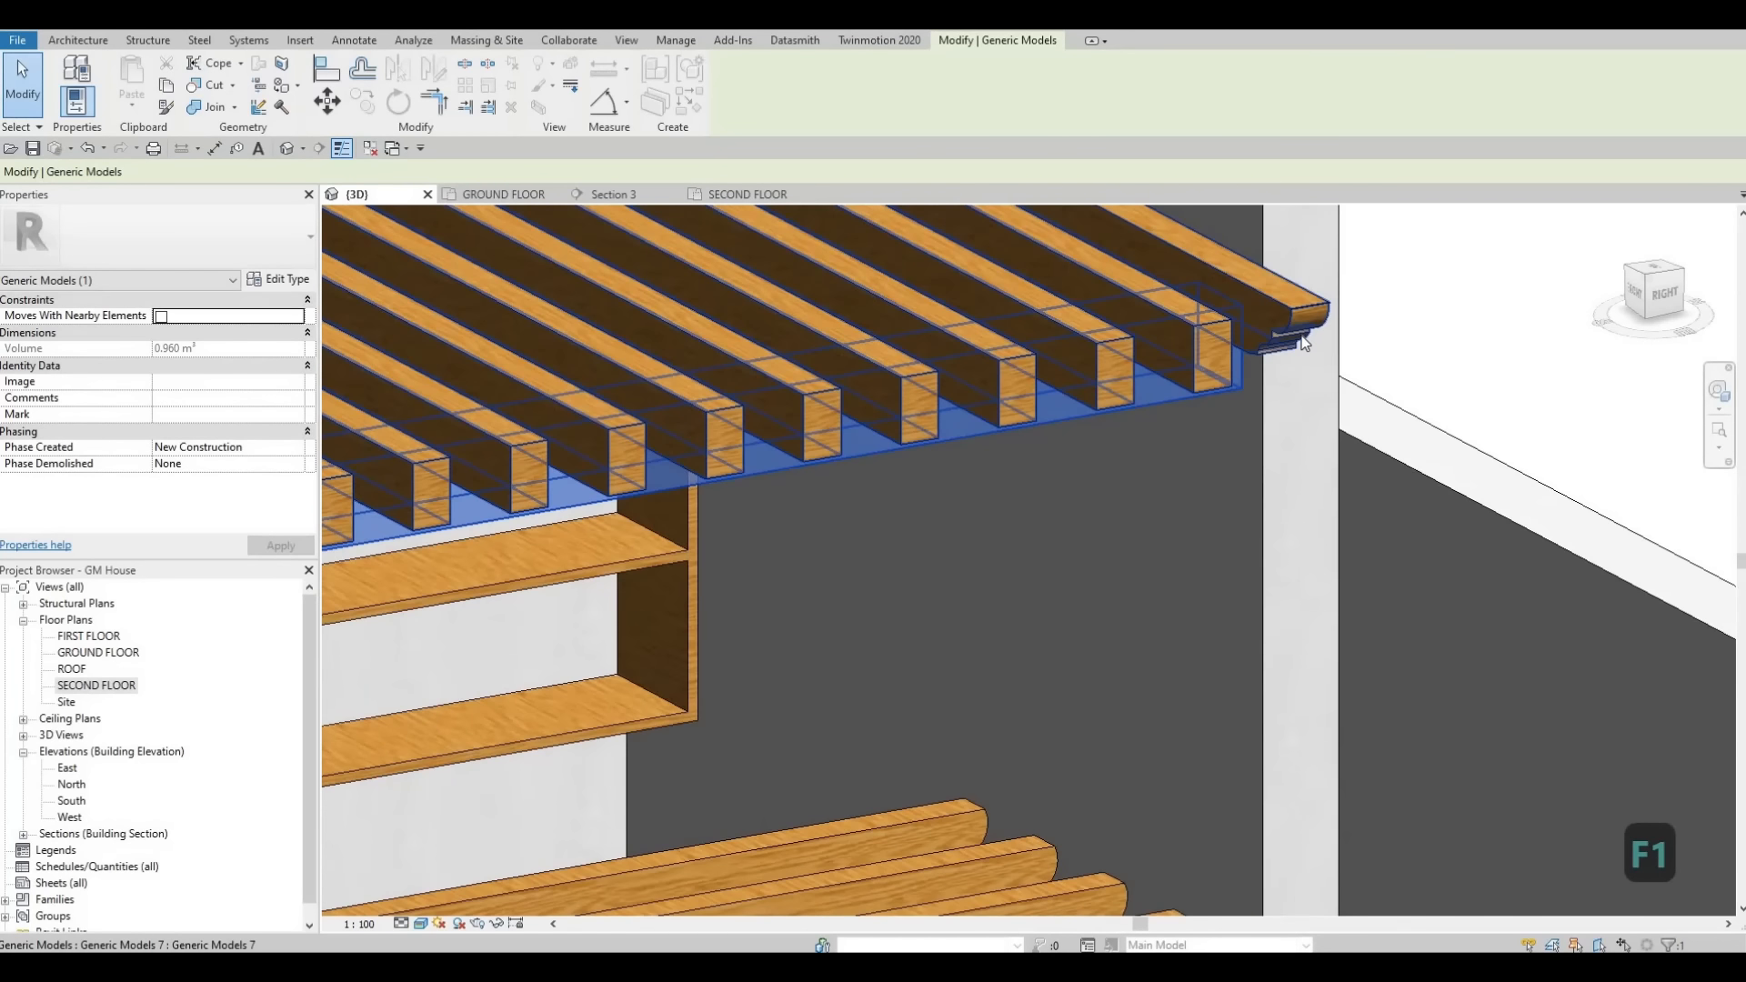
click(1108, 354)
key(Escape)
key(Escape)
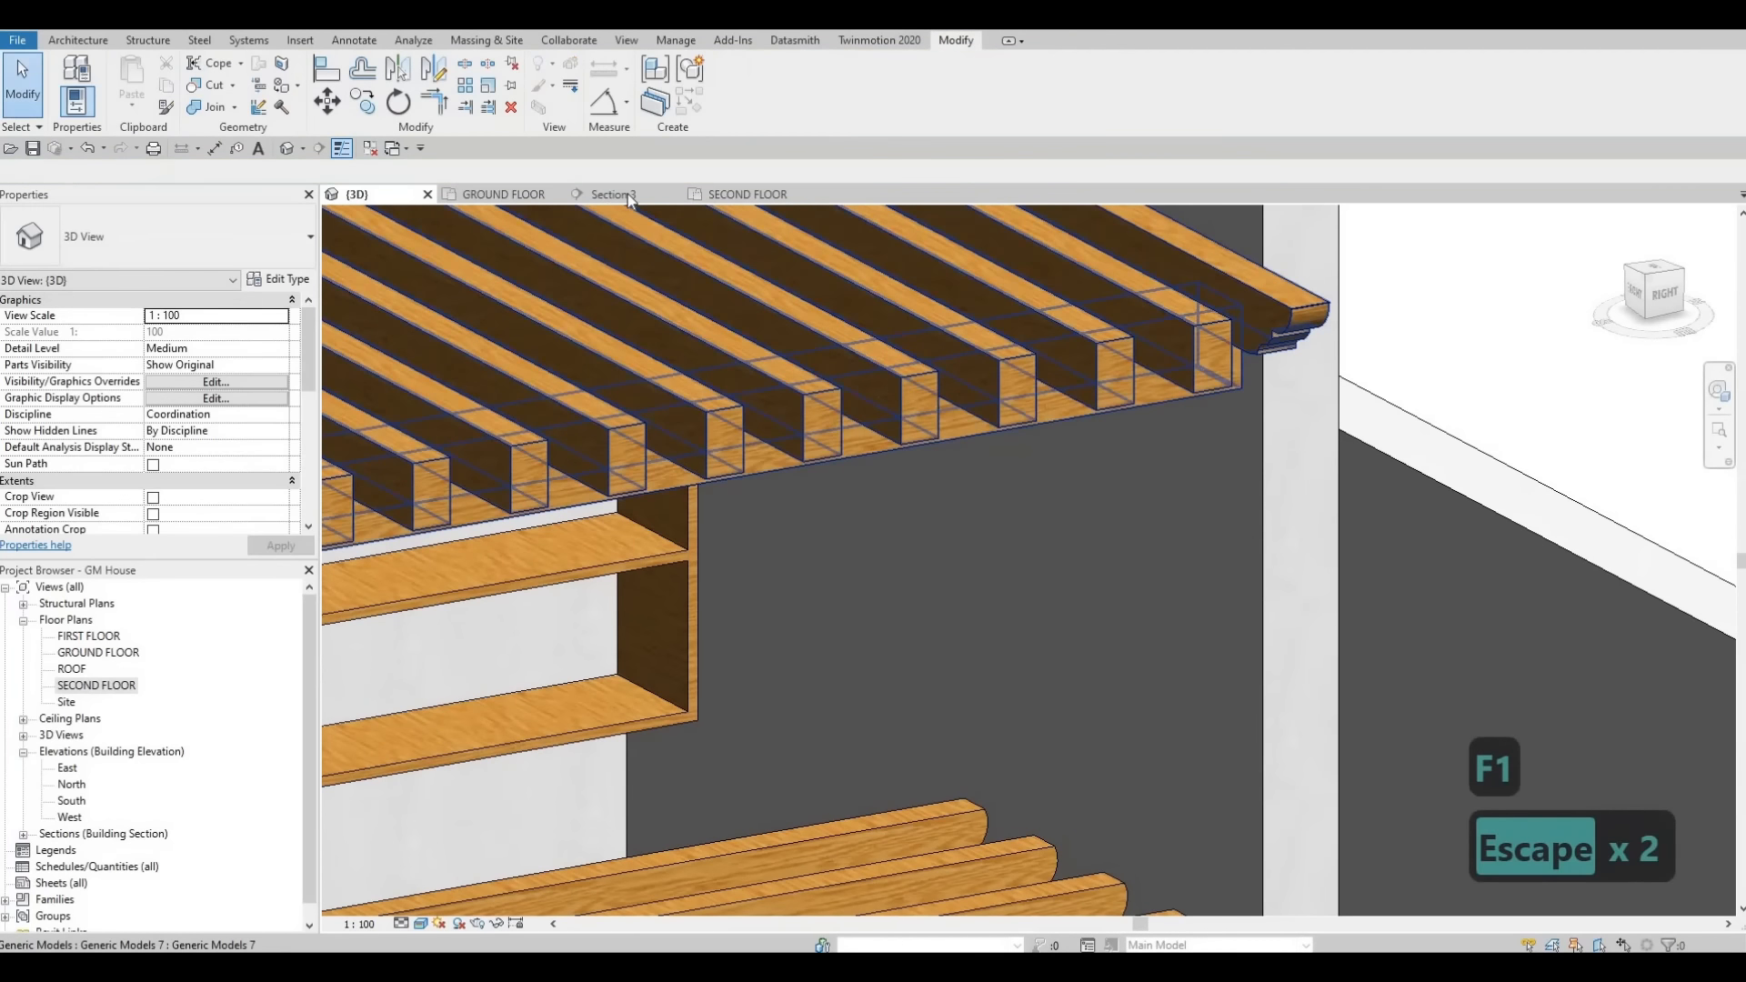
- Open Section 3, check the beam end profile, and reopen the beam model for in-place editing
click(627, 193)
scroll(1067, 470, down, 2)
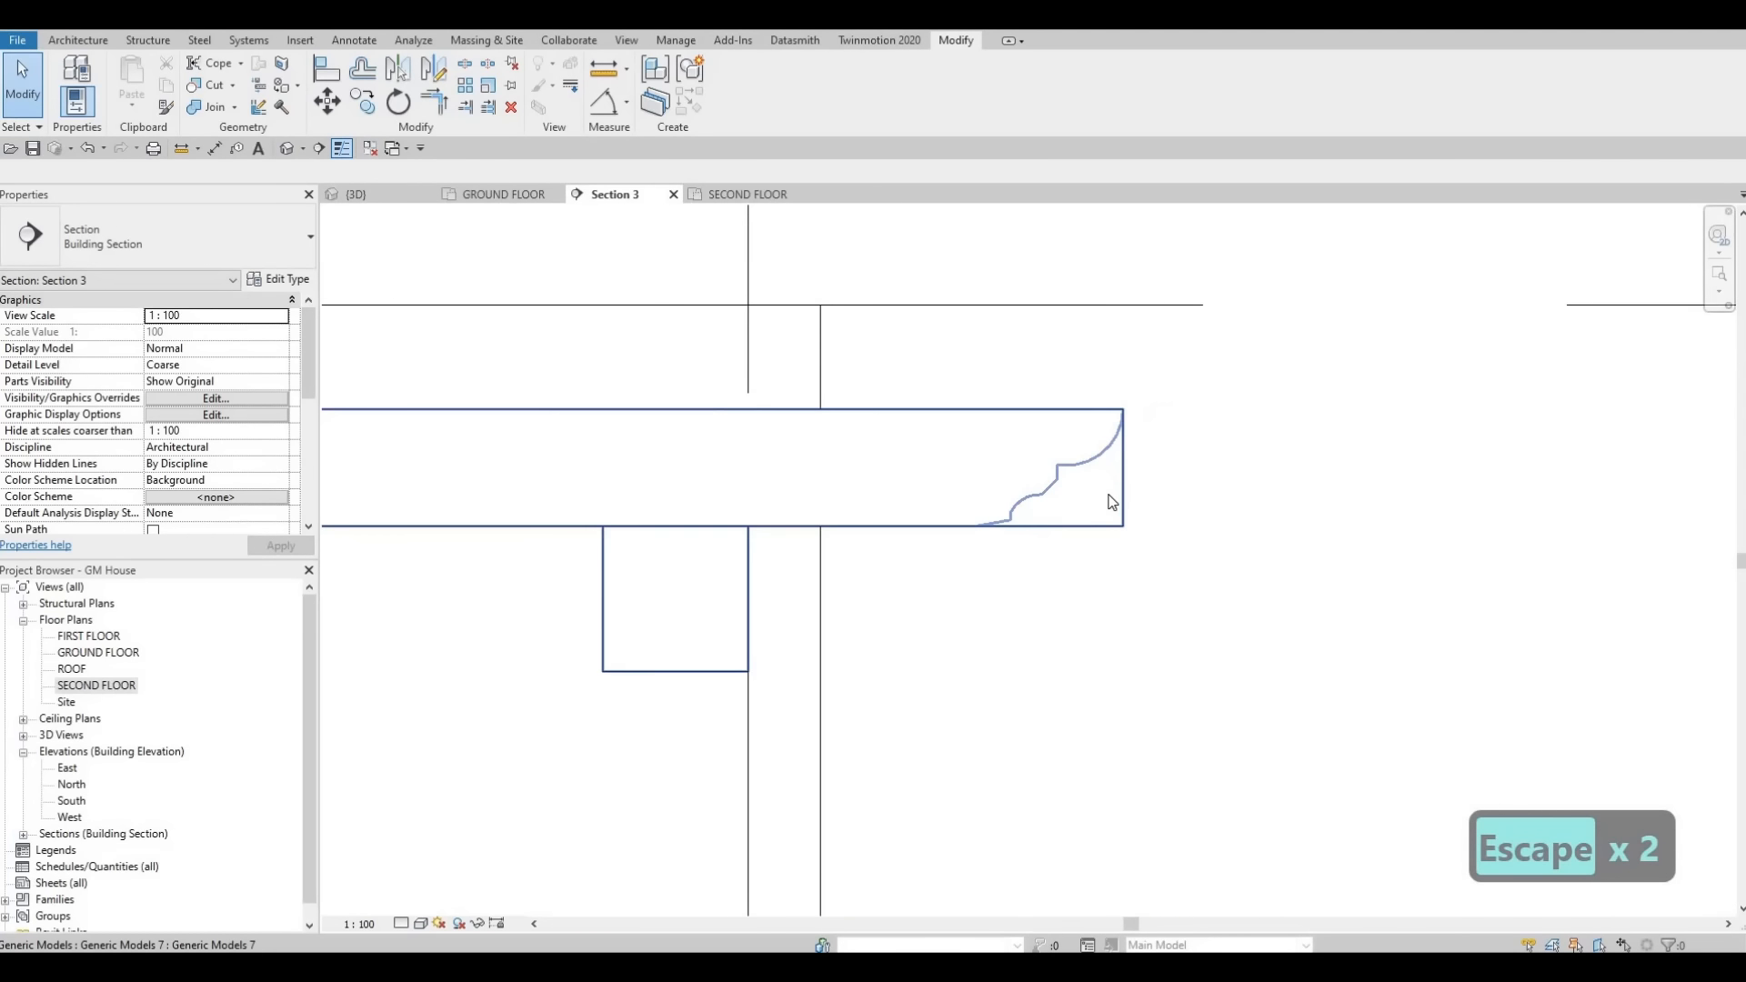
click(1111, 502)
key(Escape)
key(Tab)
key(Escape)
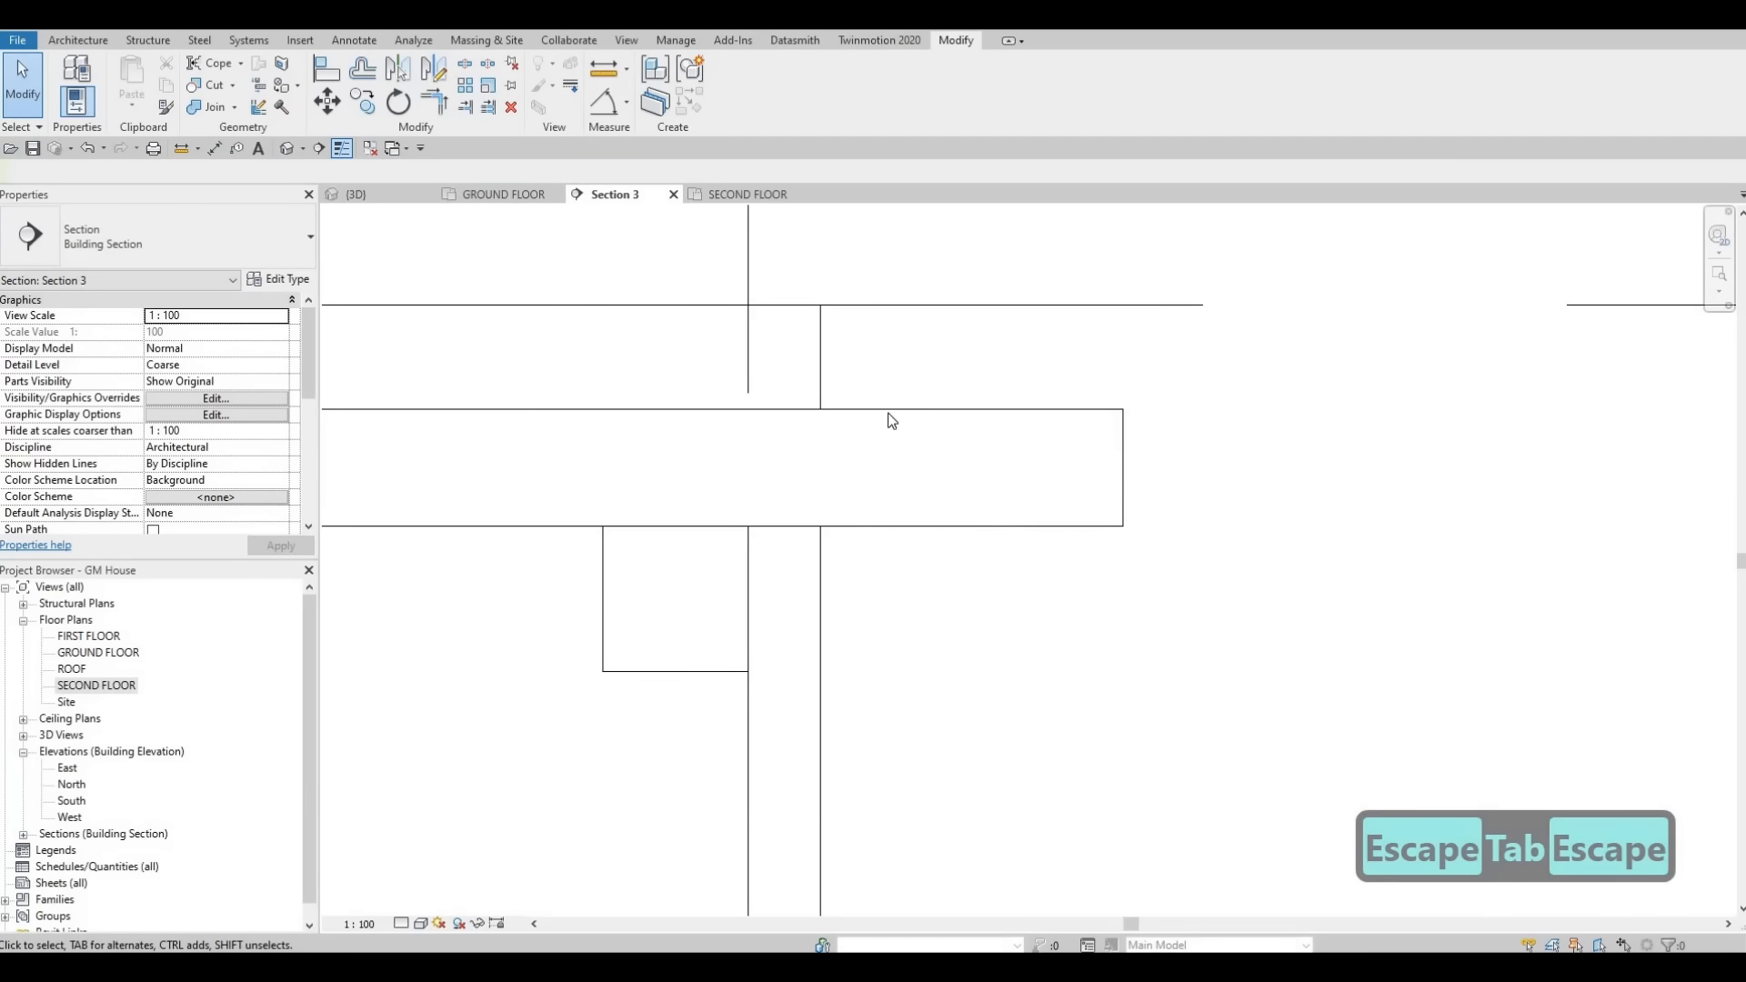
click(748, 259)
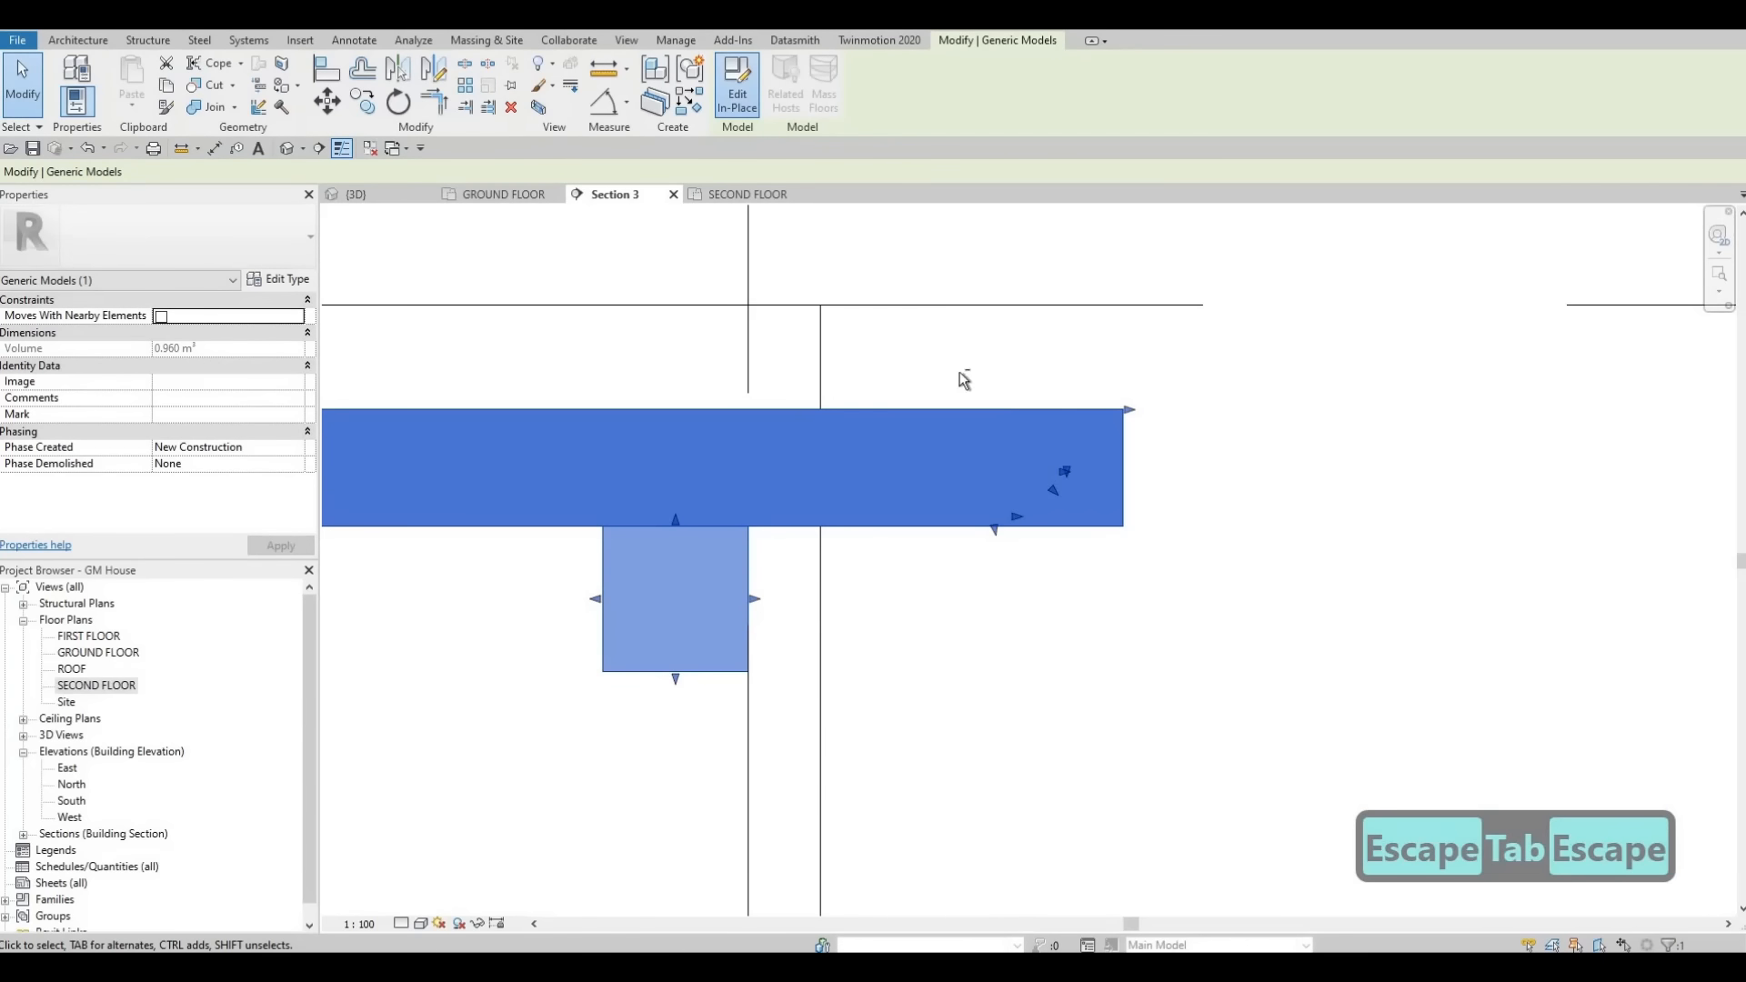
drag(961, 373, 1219, 585)
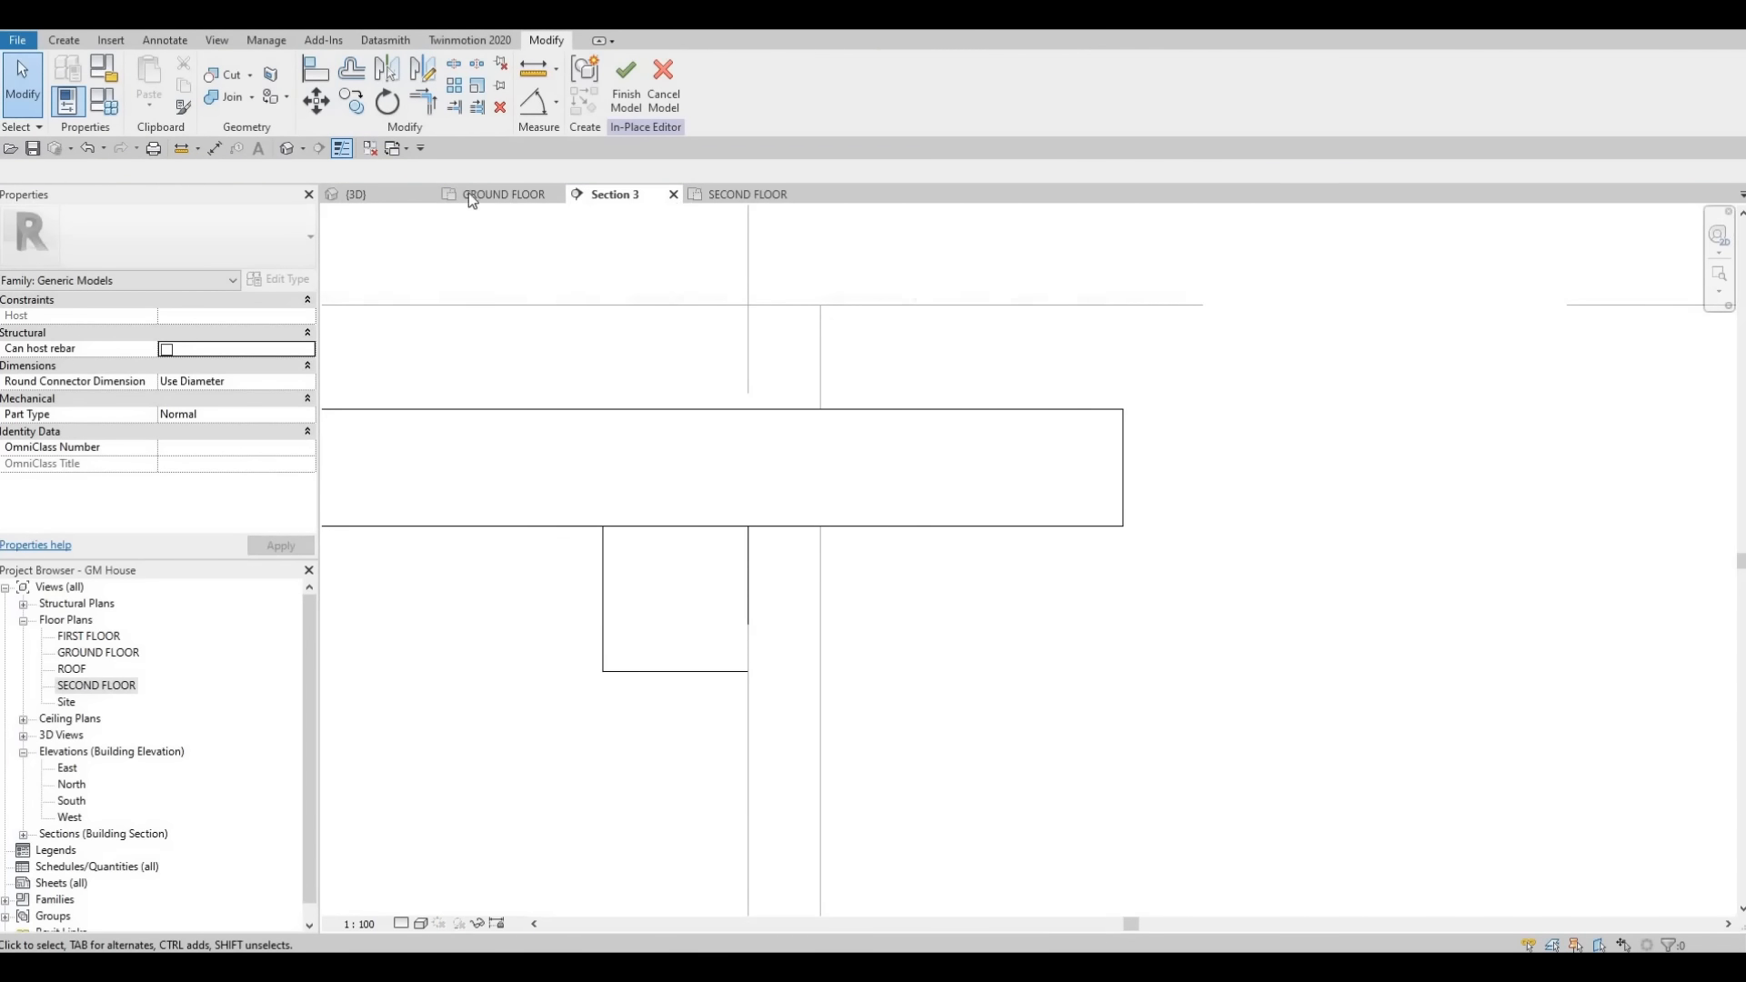
- In 3D, stretch the void extrusion along the whole row of arrayed beams, to about 4191 mm deep
click(369, 189)
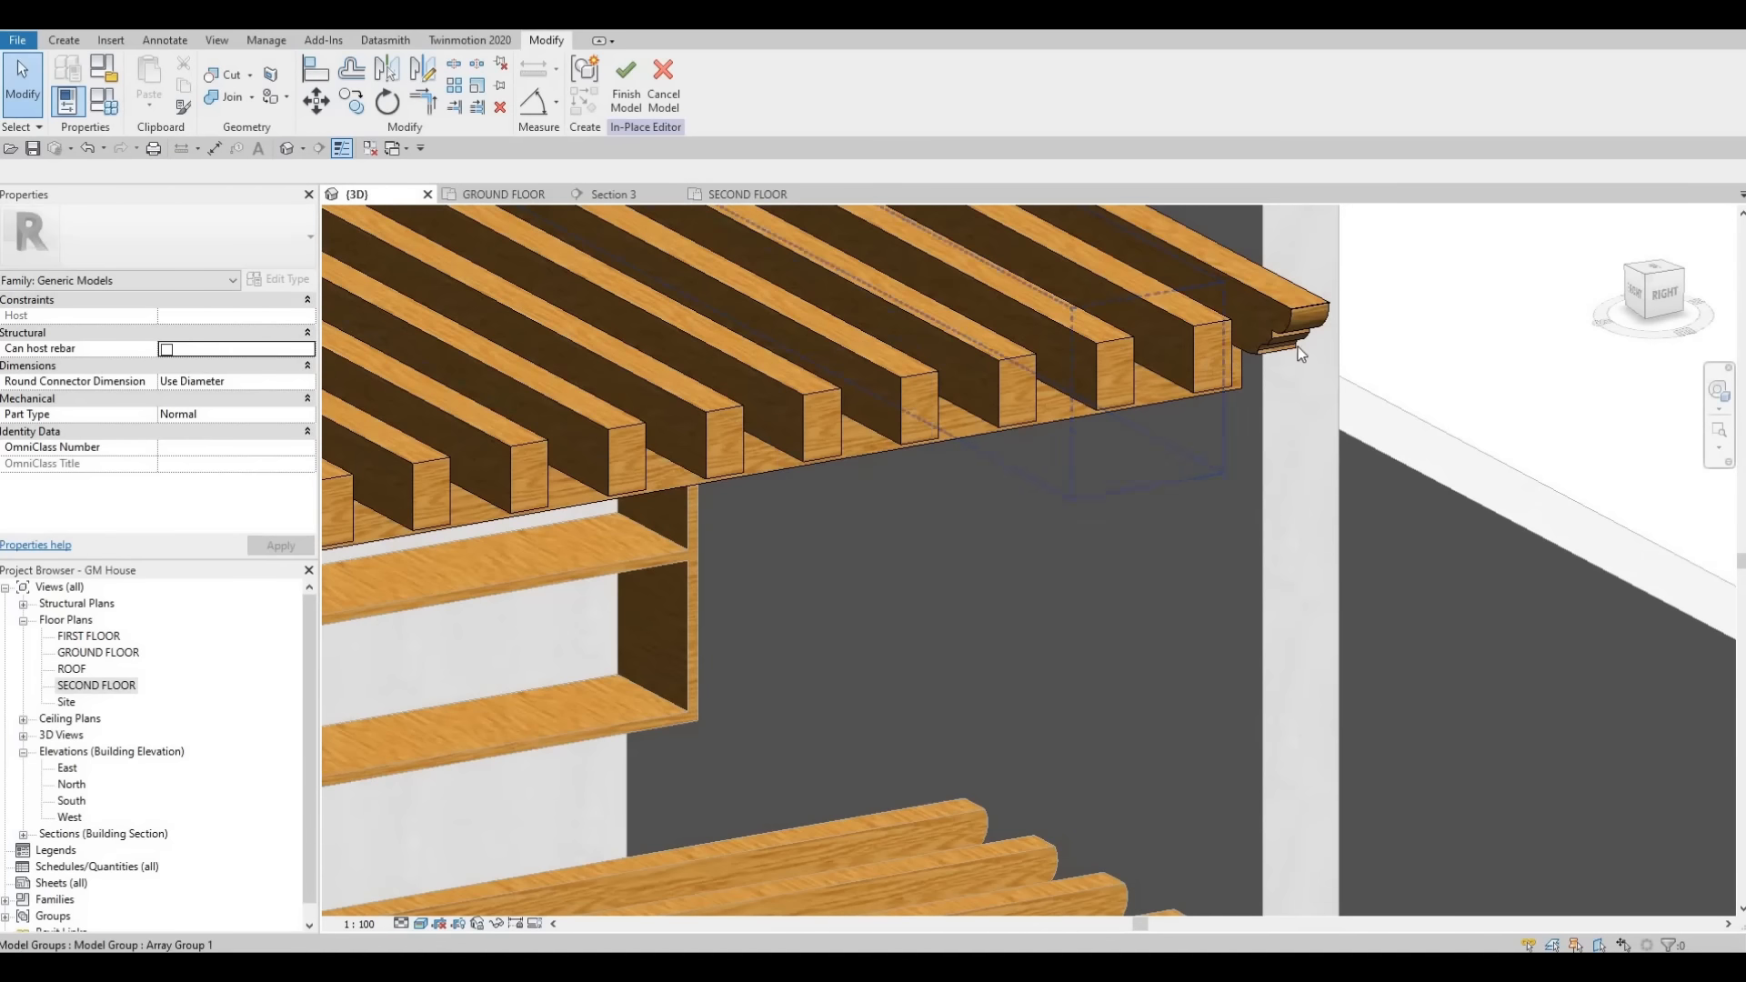
key(Tab)
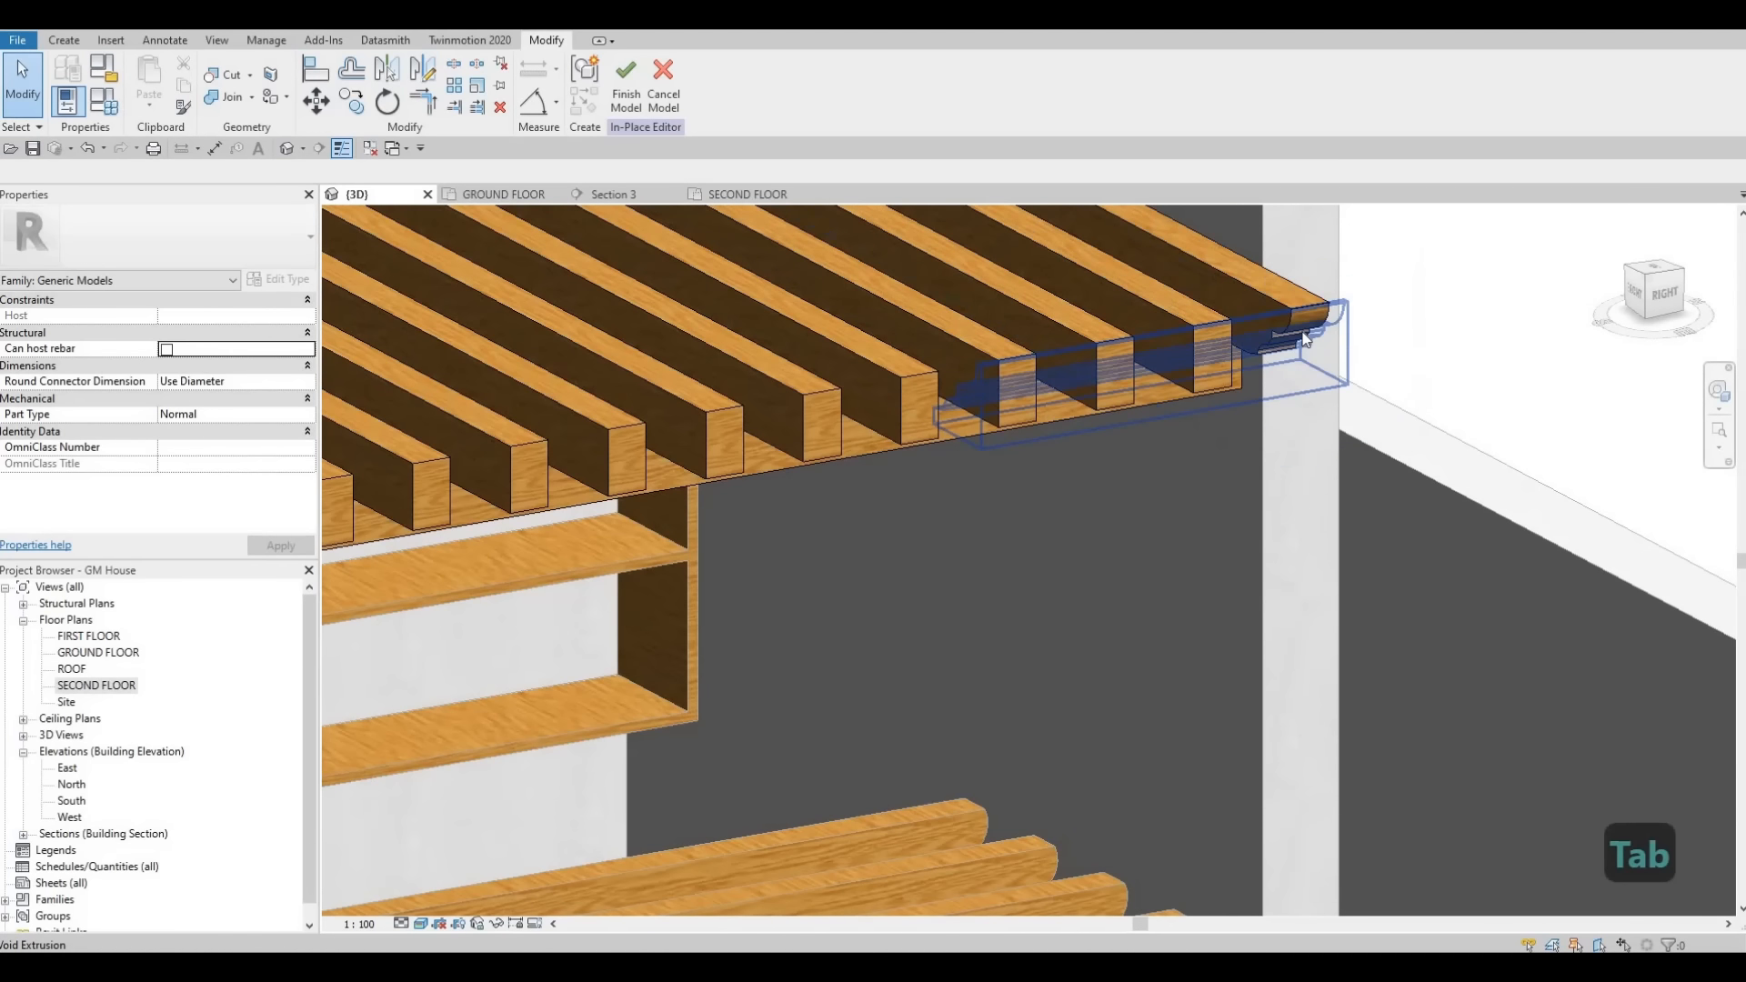
click(1178, 373)
scroll(1184, 382, down, 4)
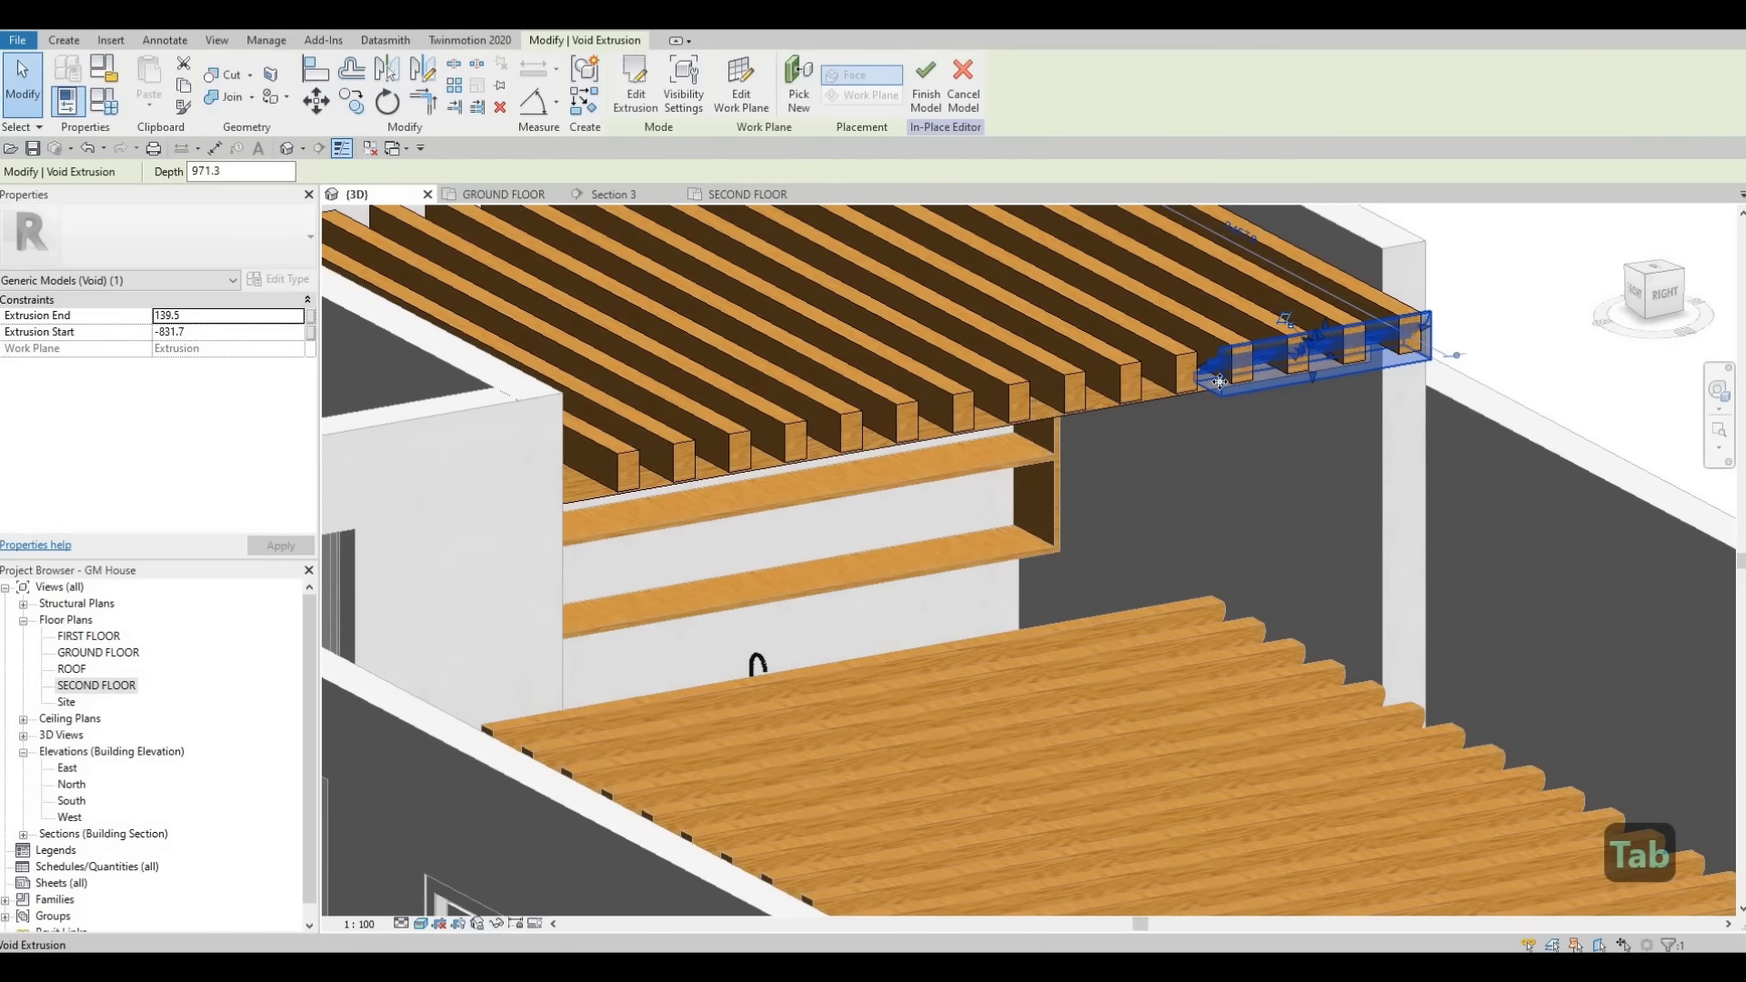
scroll(1213, 360, up, 5)
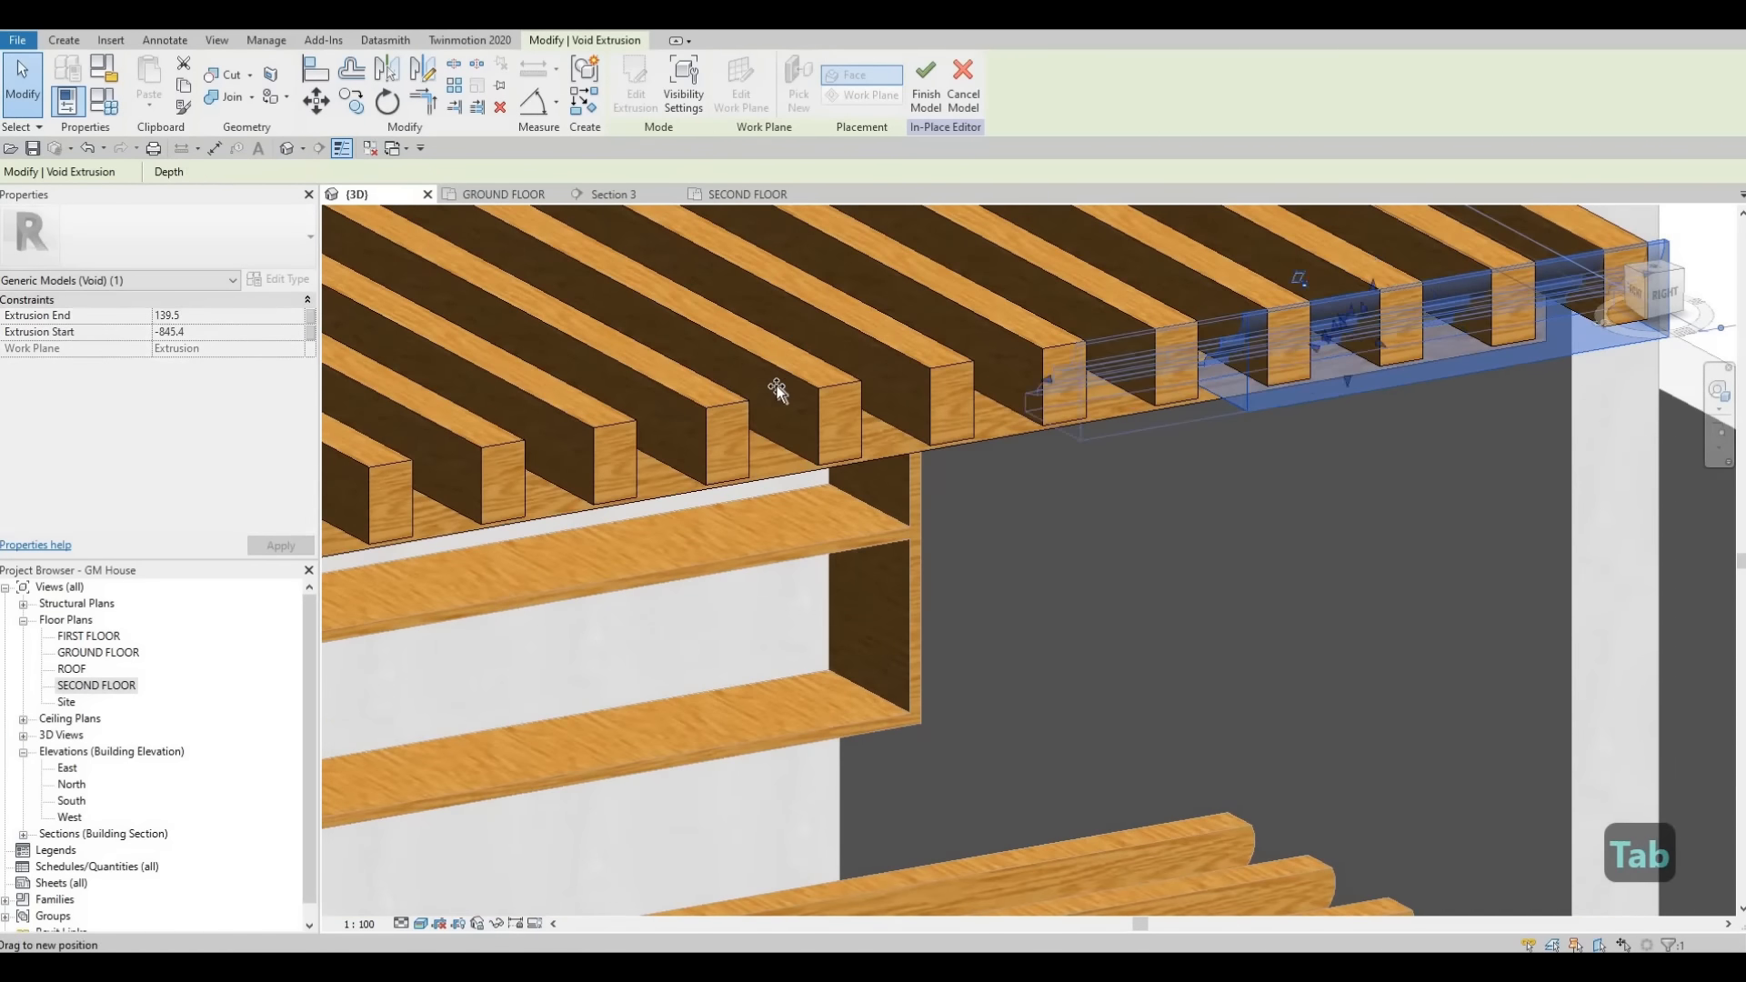
drag(777, 386, 406, 461)
scroll(769, 390, down, 4)
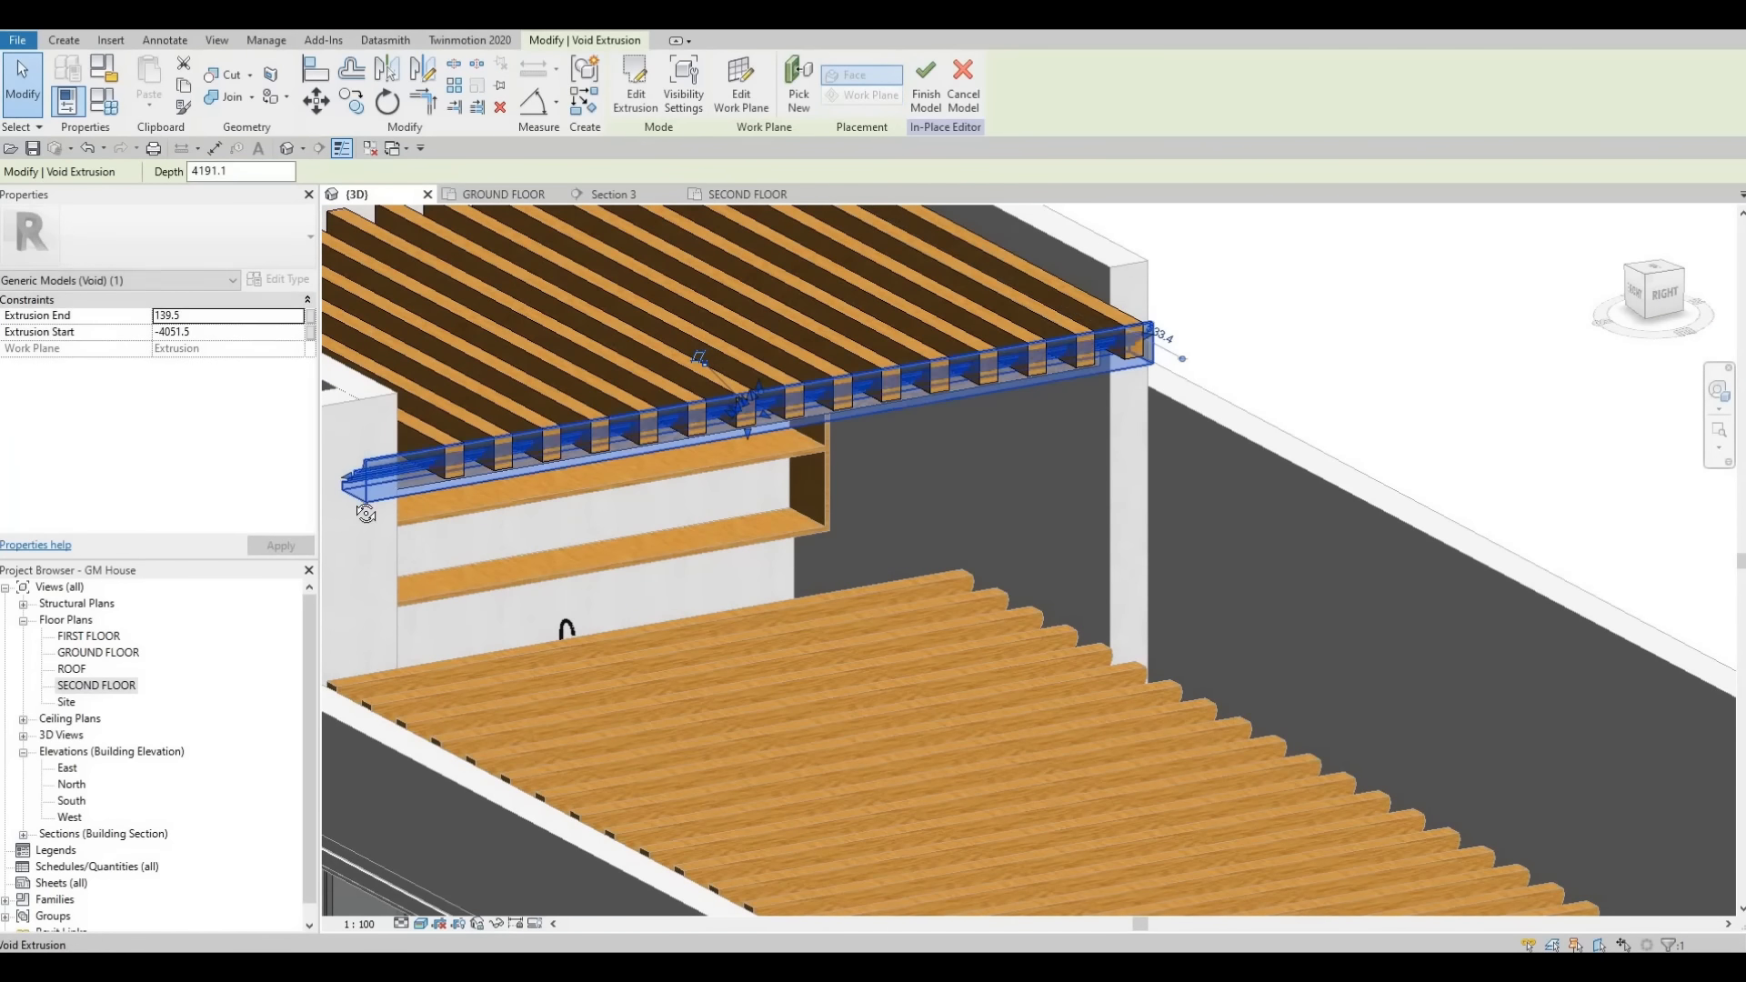
- Cut the end beam of the arrayed row with the void extrusion using Cut Geometry
shift+middle_drag(190, 498, 452, 367)
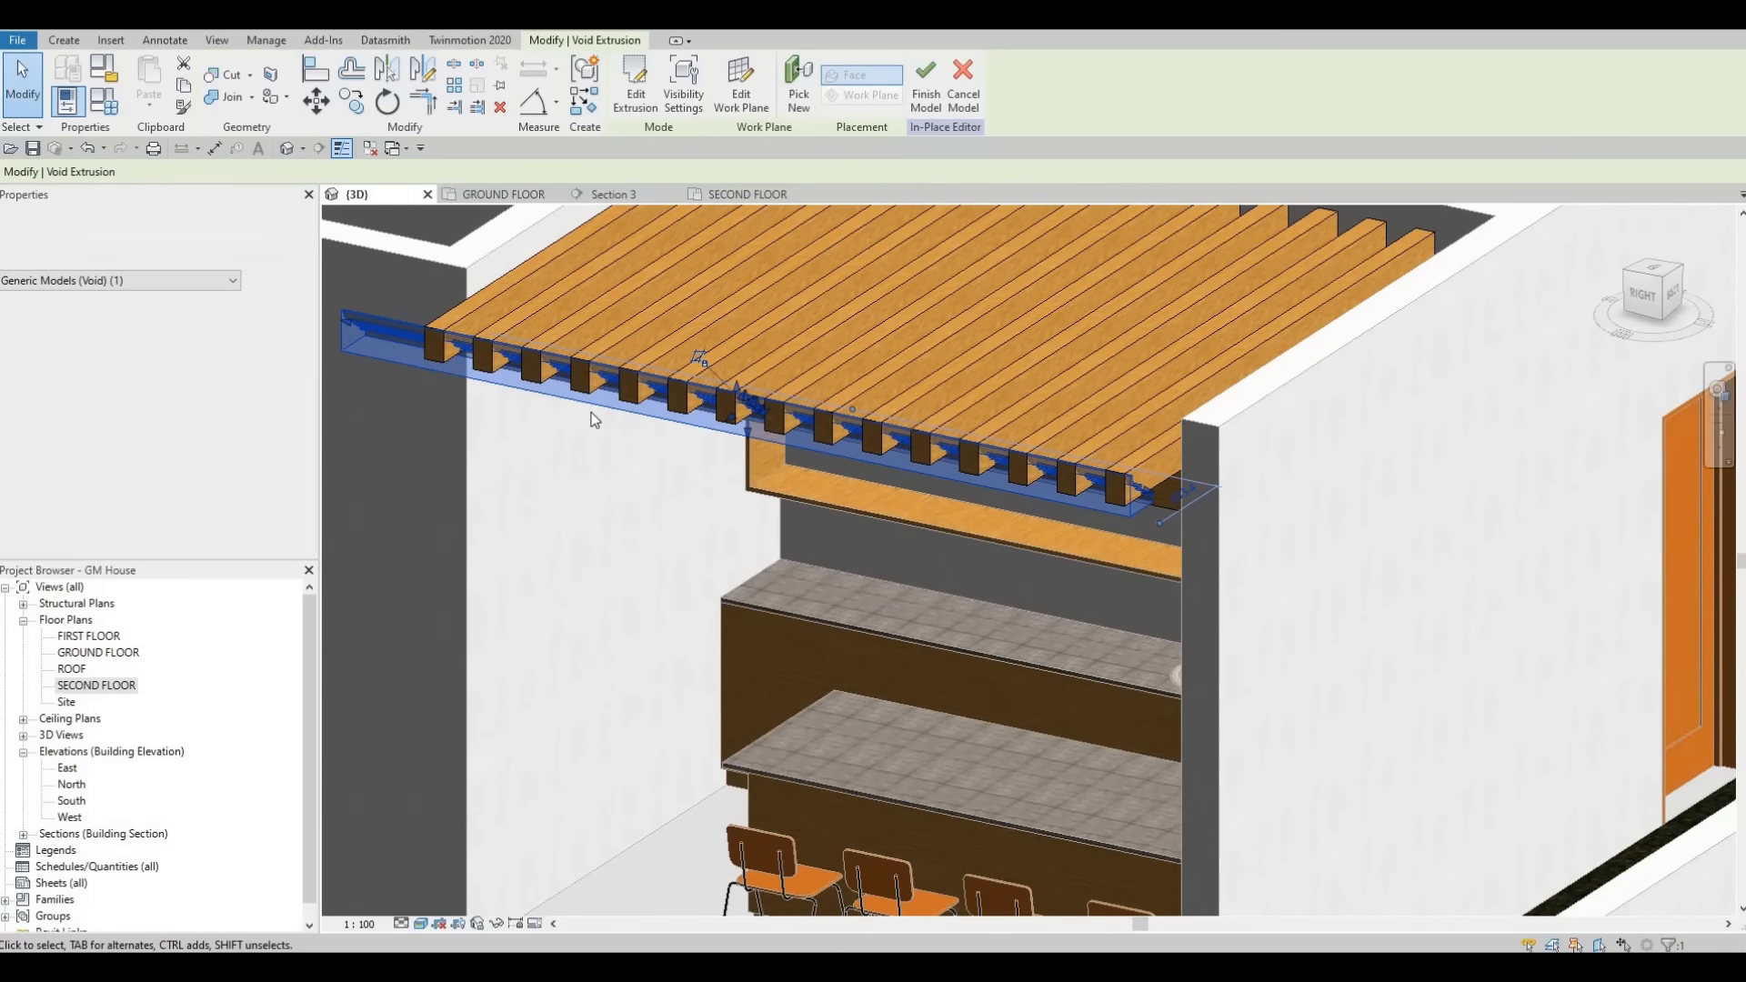
middle_drag(552, 405, 684, 439)
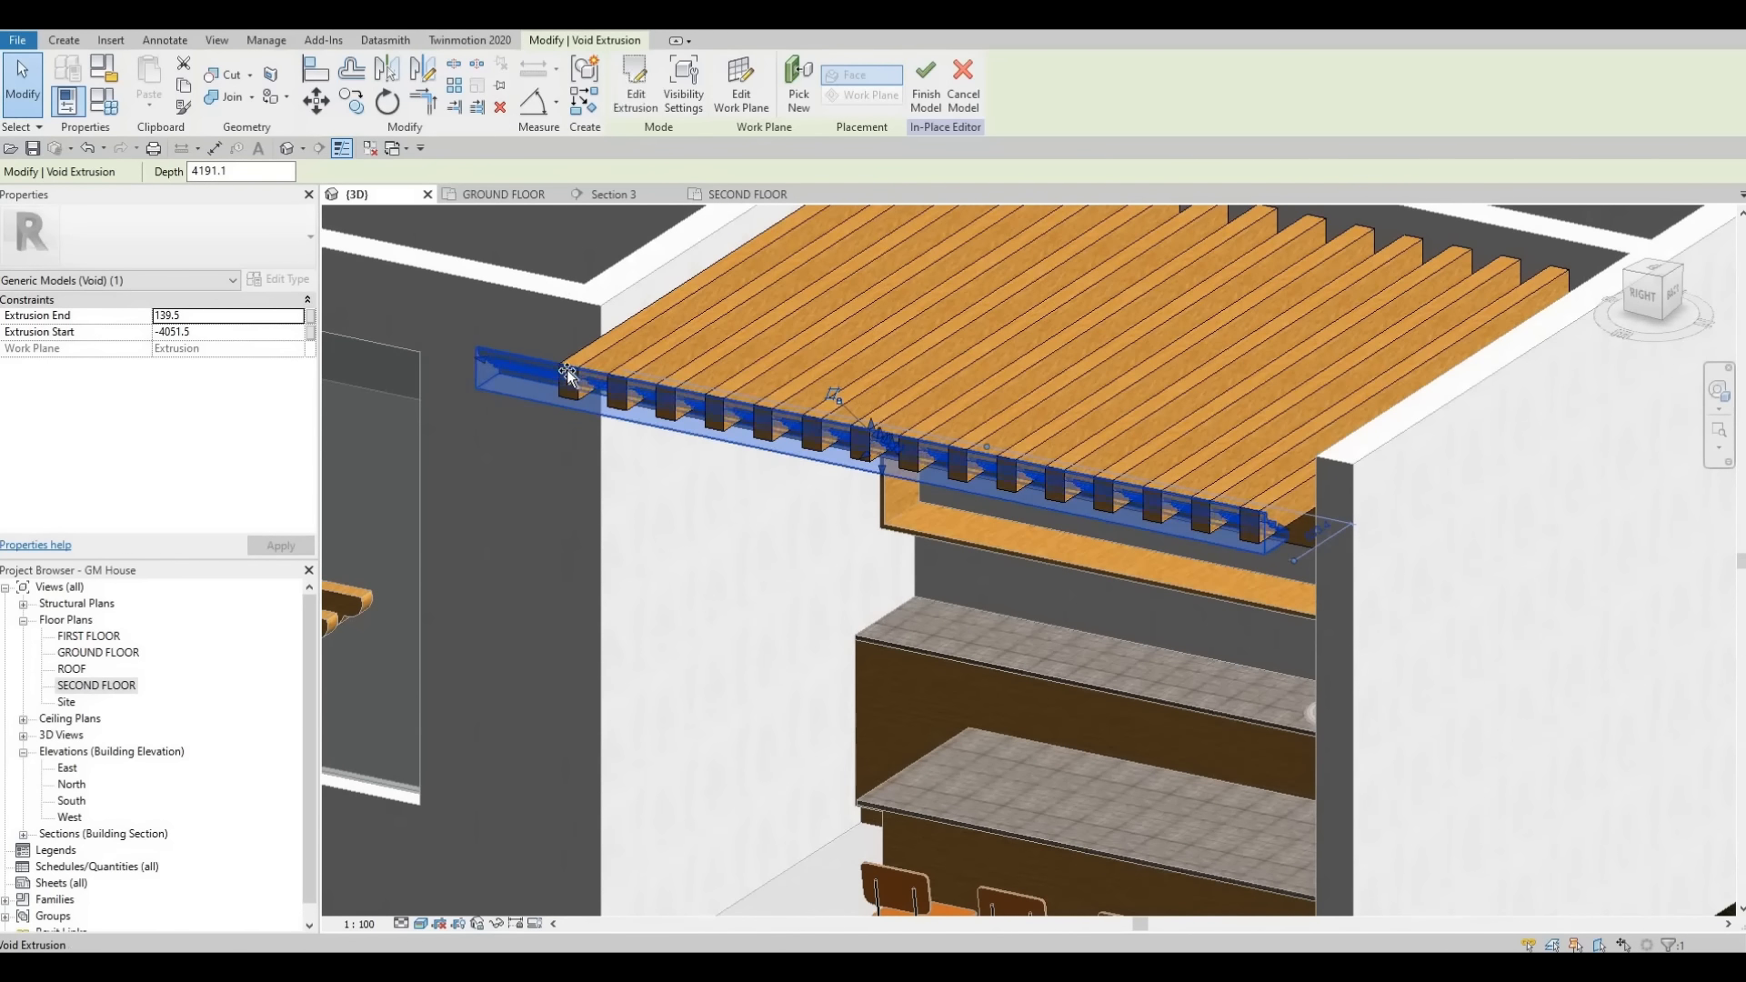
drag(480, 365, 556, 382)
scroll(556, 468, down, 5)
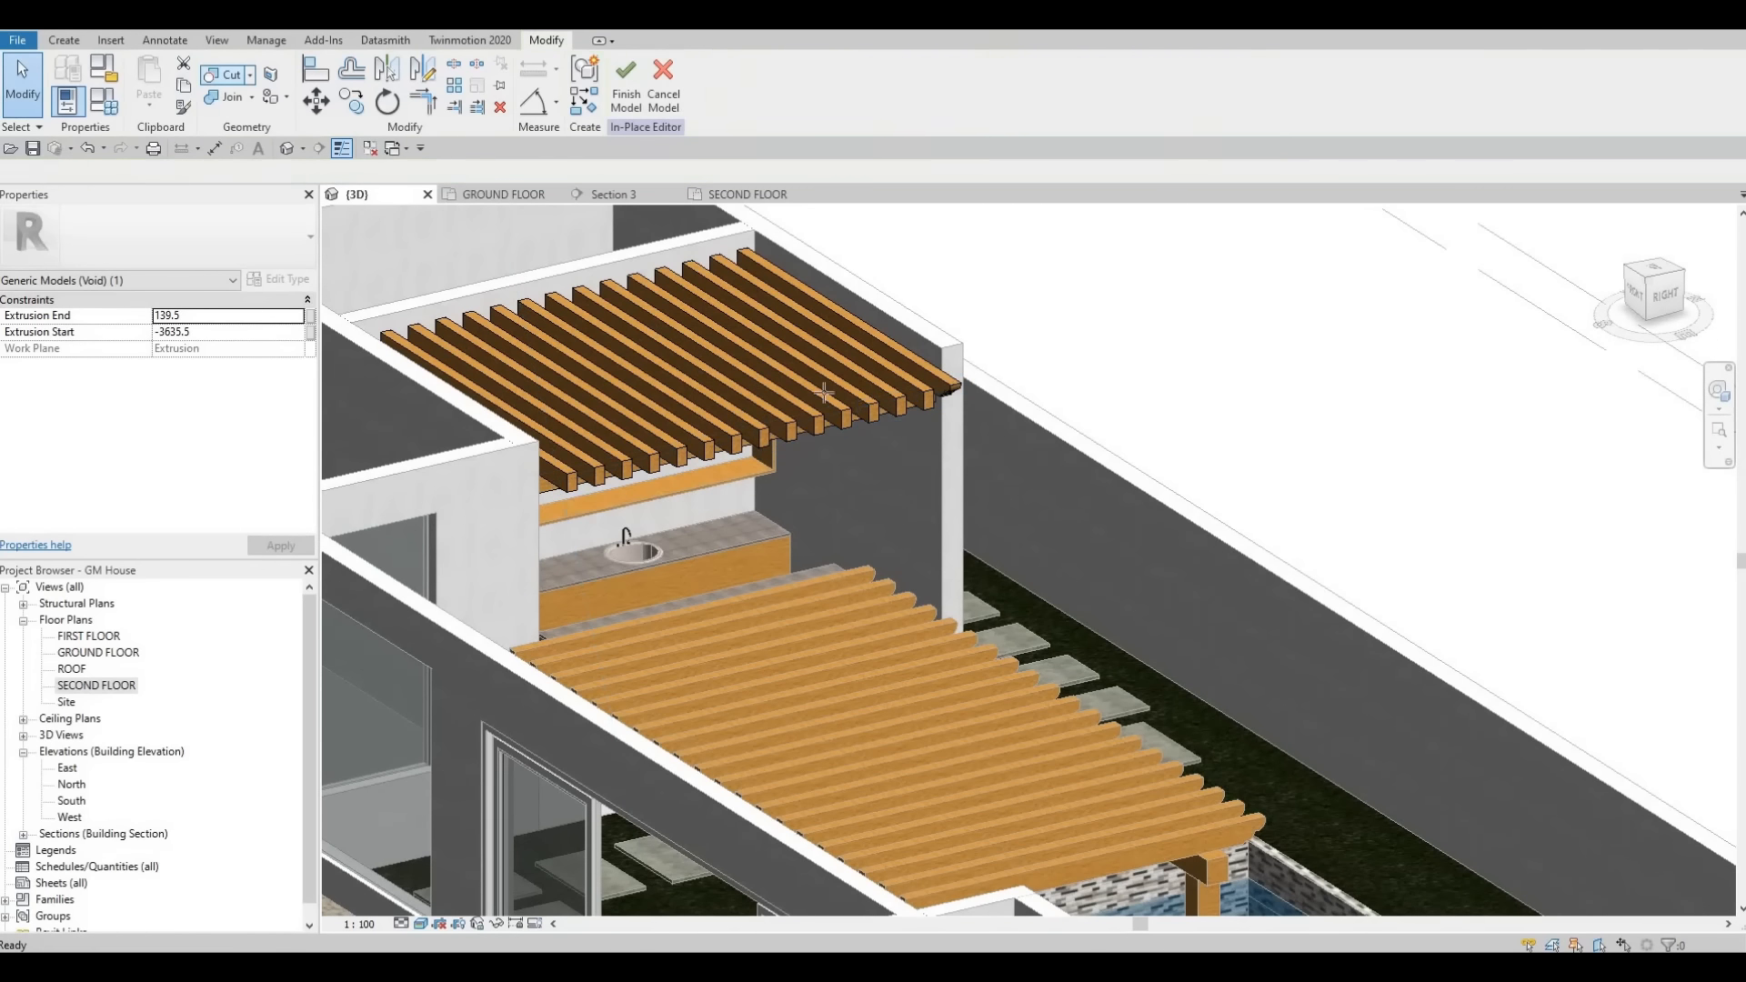
click(930, 412)
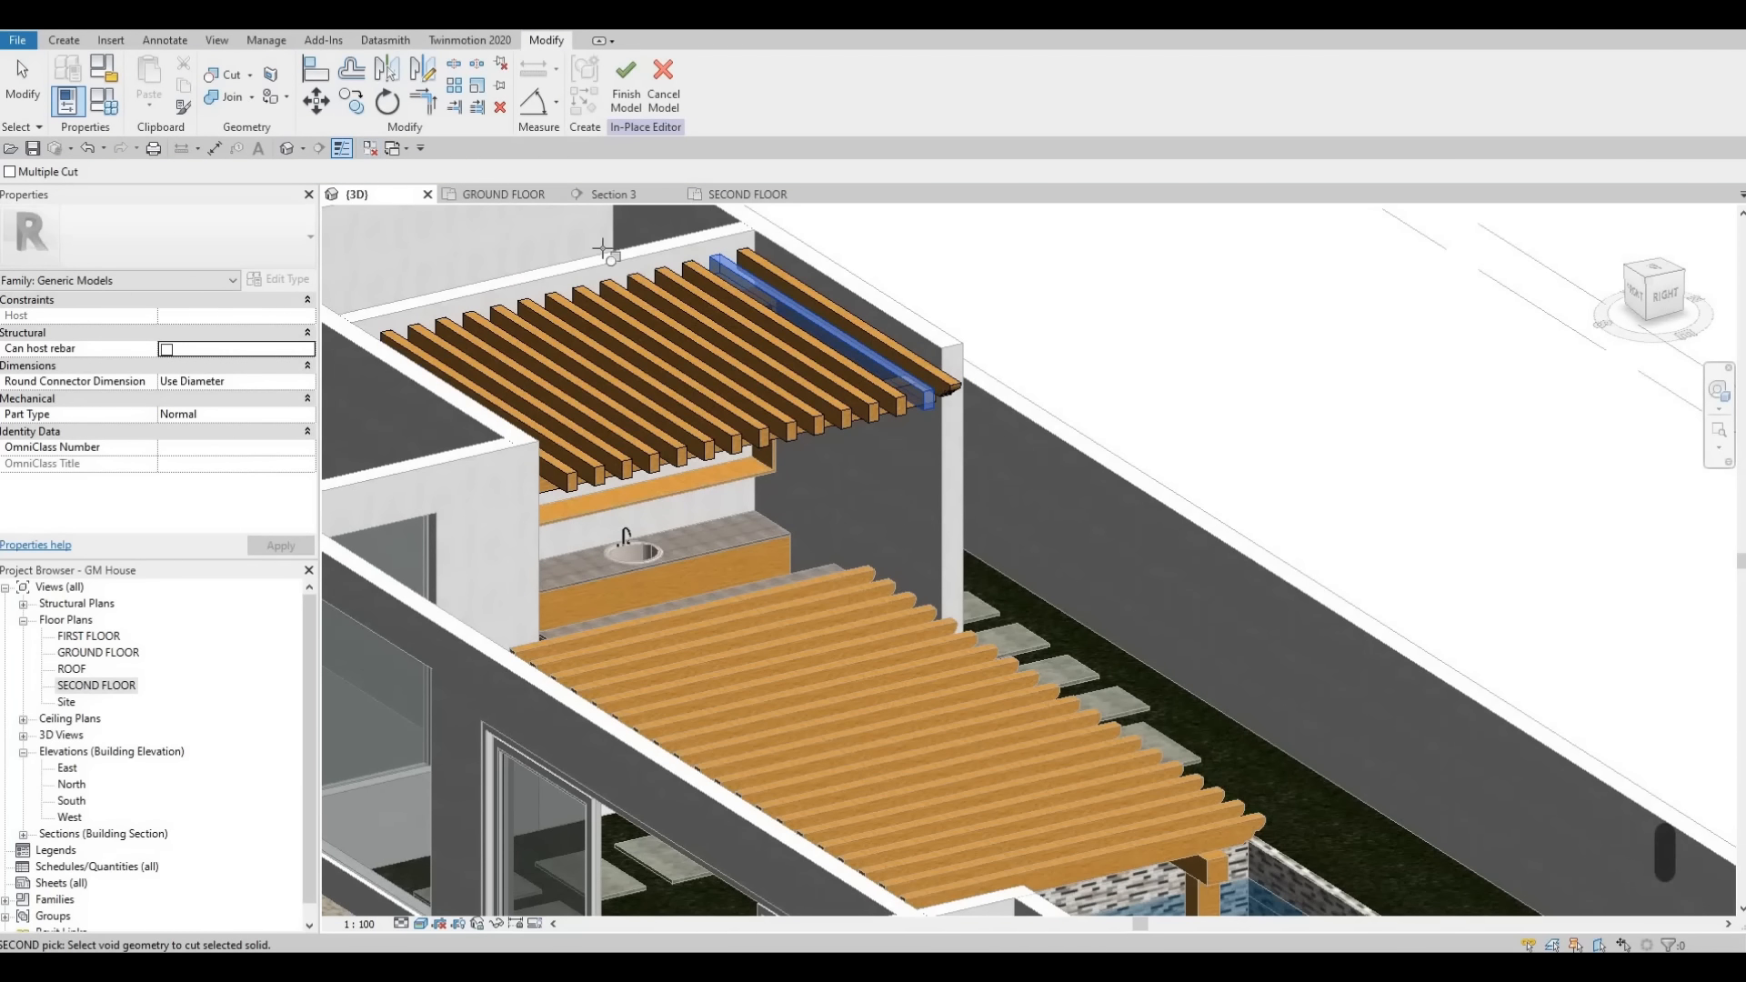
click(926, 399)
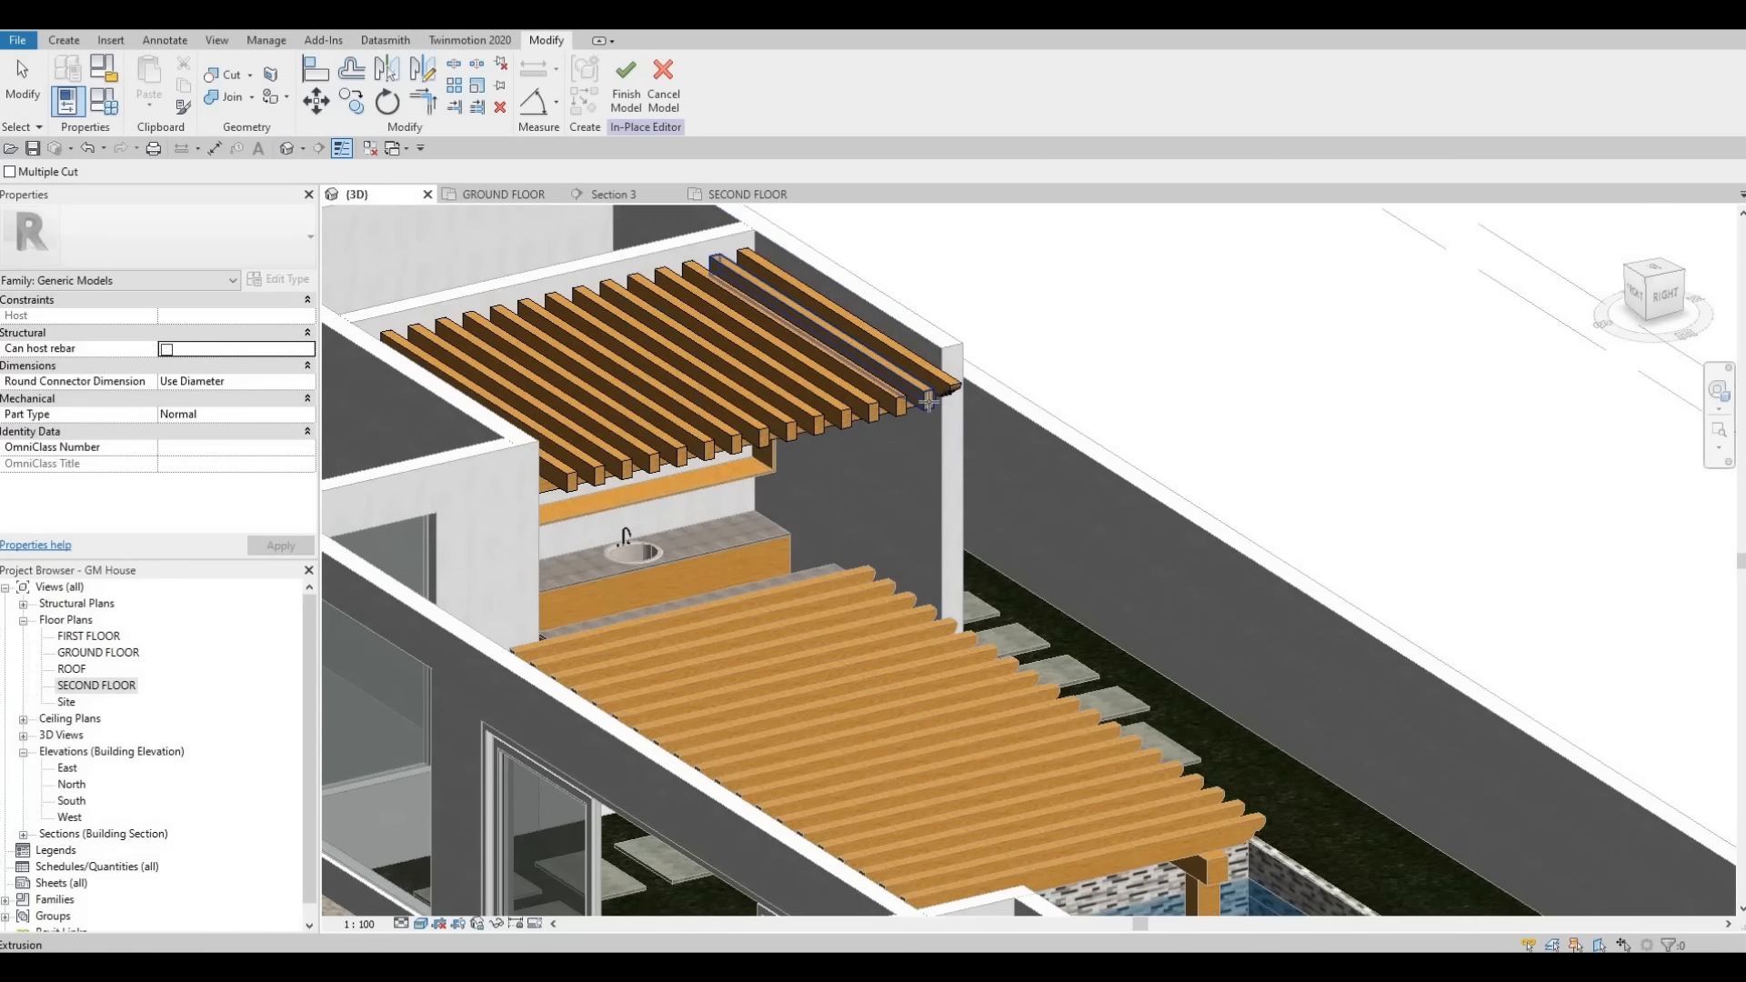
click(942, 403)
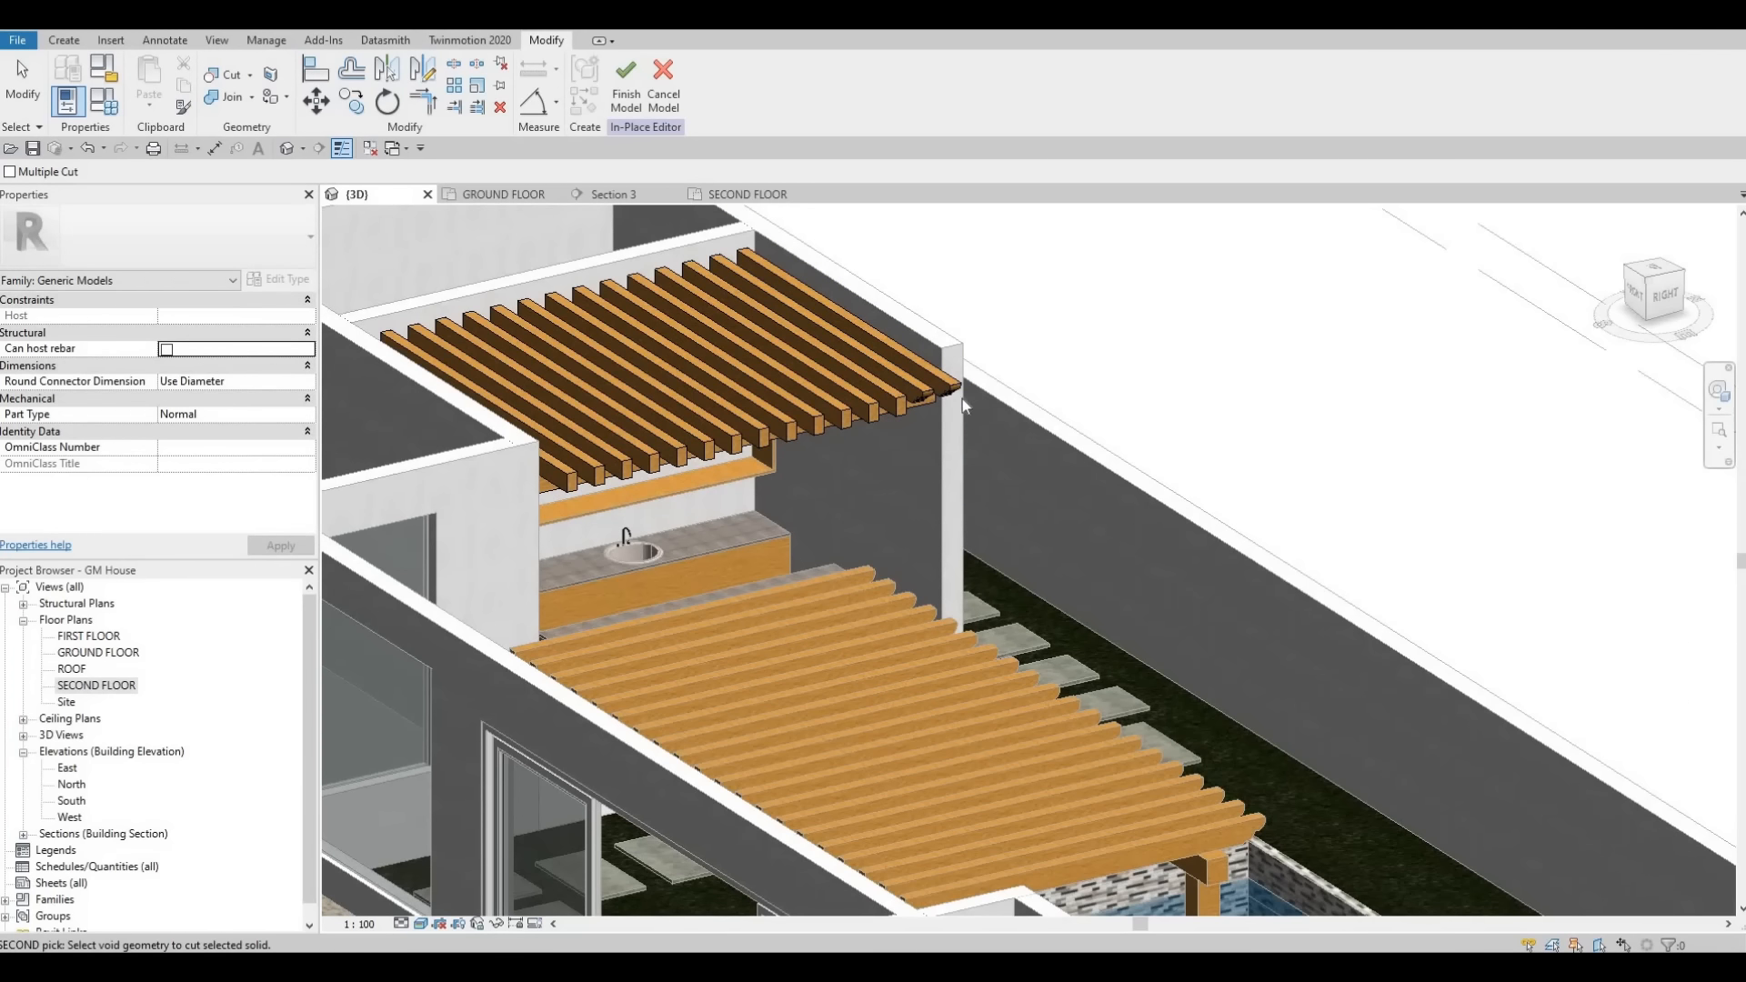
key(Escape)
scroll(962, 399, up, 2)
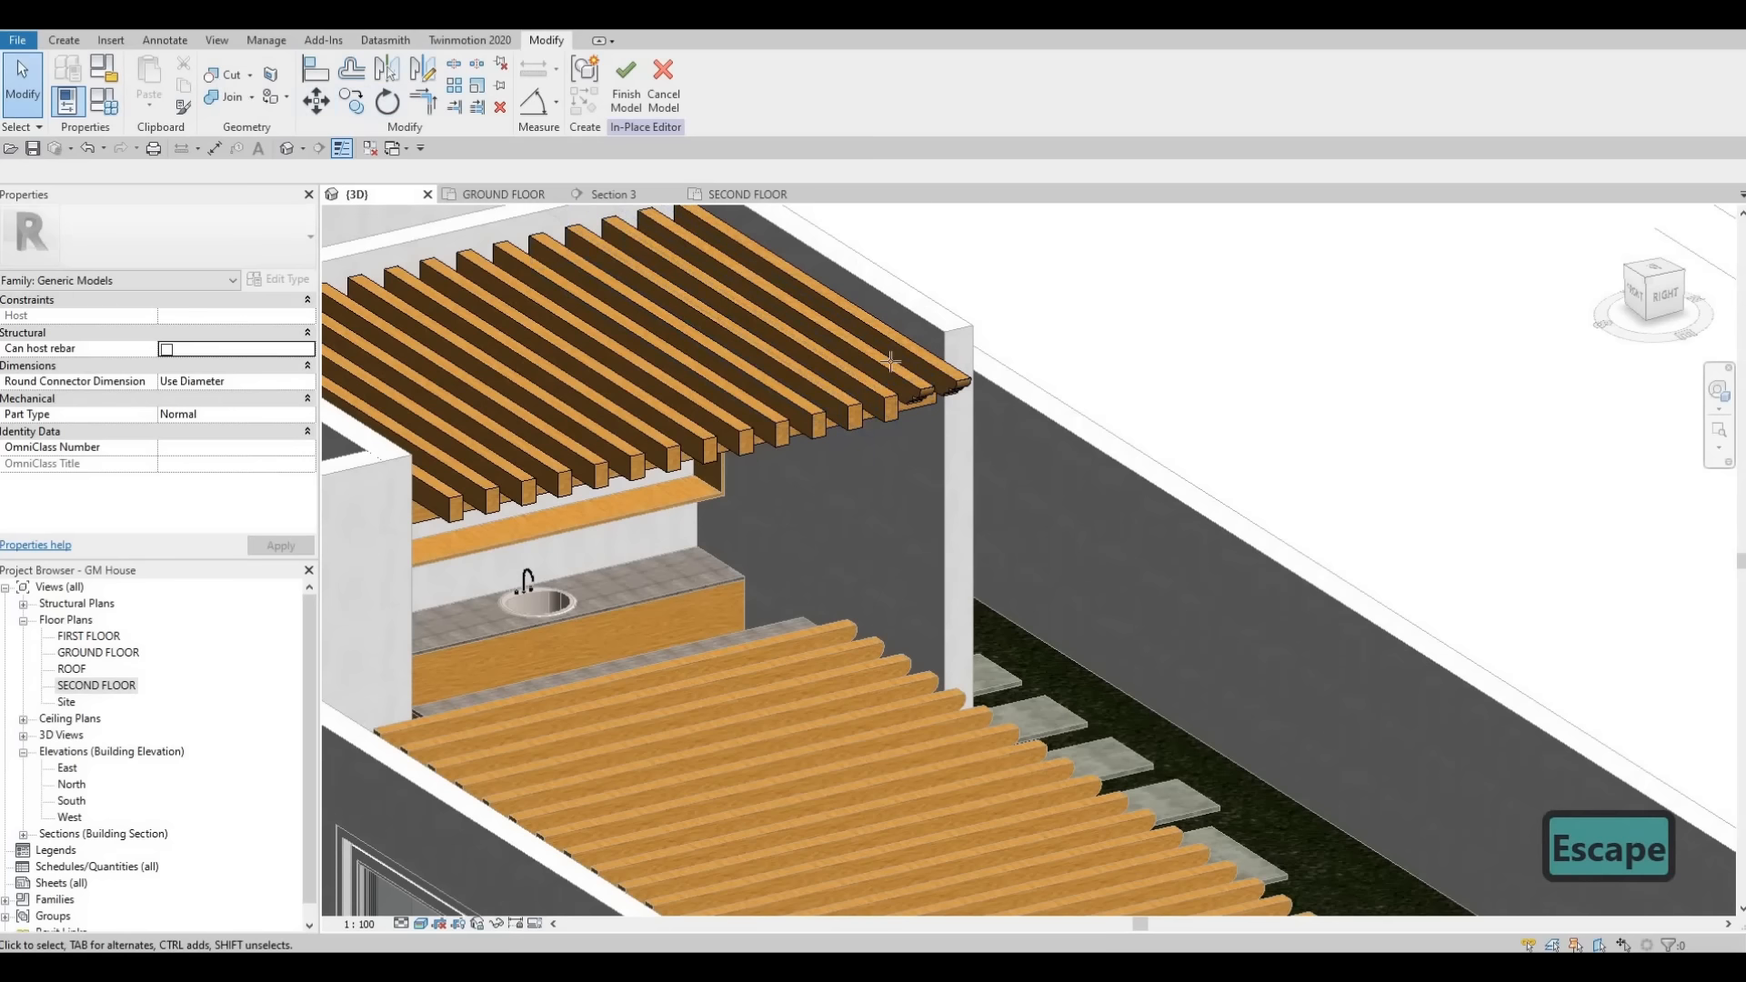
- Cut the next several arrayed beams with the void extrusion, picking the void first and enabling Multiple Cut
click(225, 75)
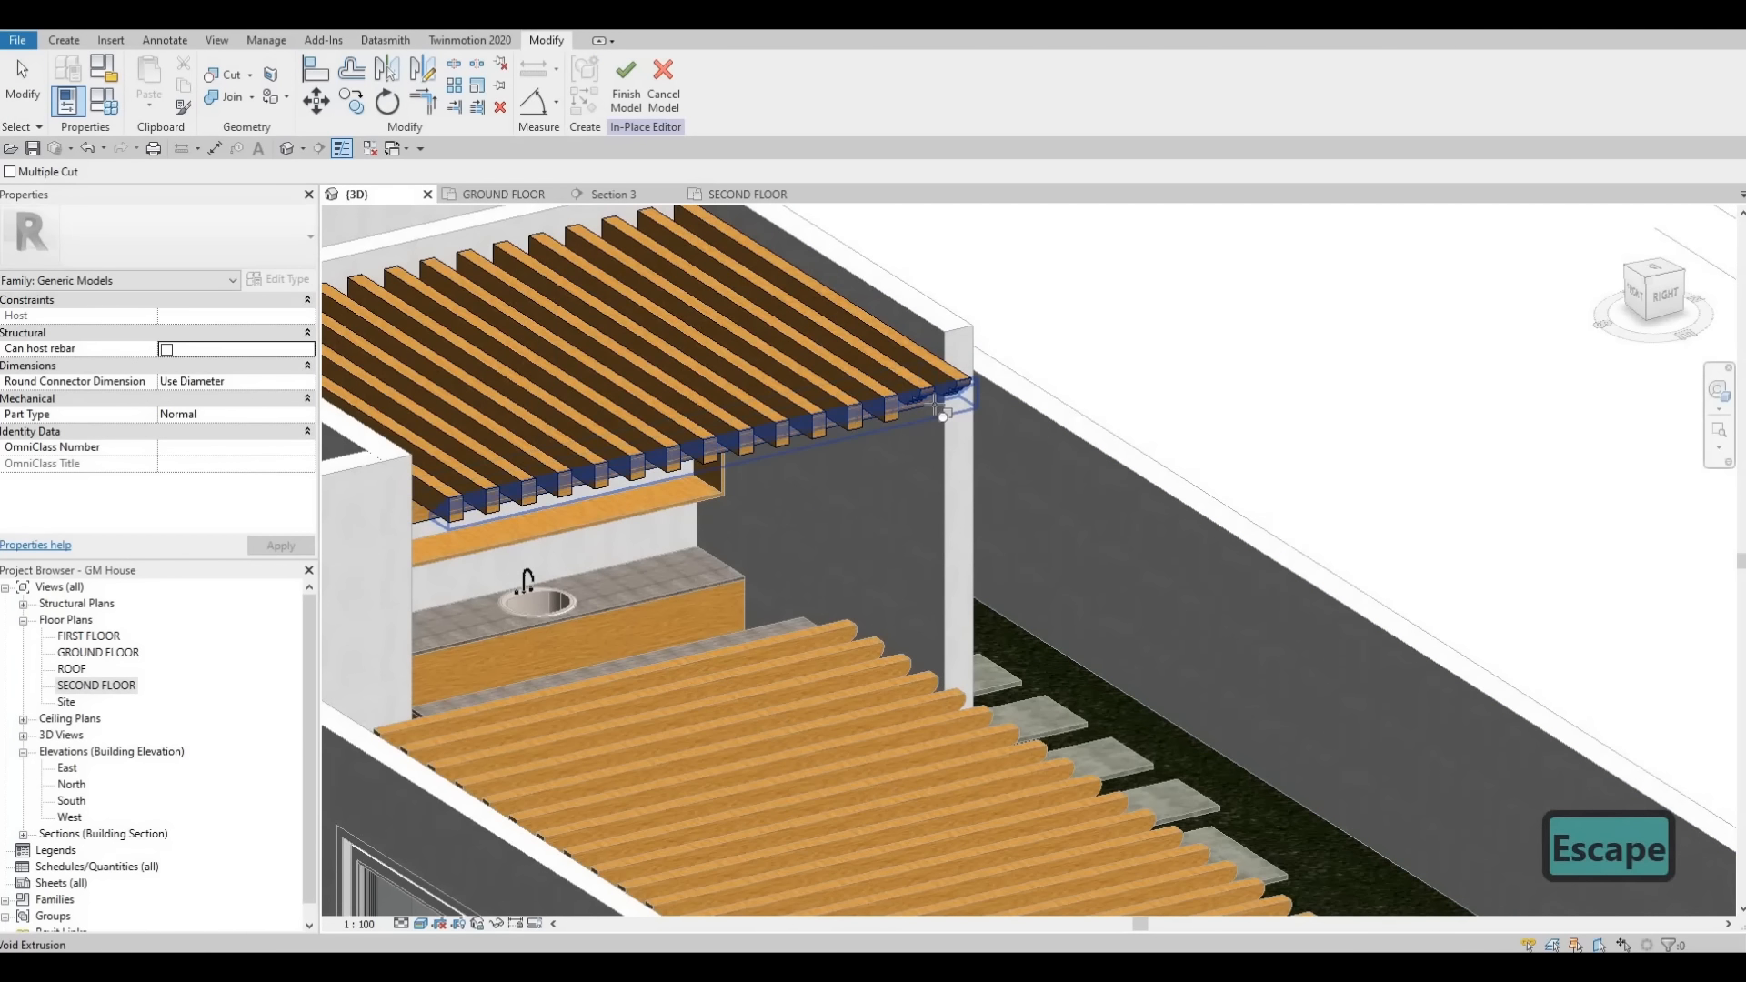
click(941, 398)
click(864, 420)
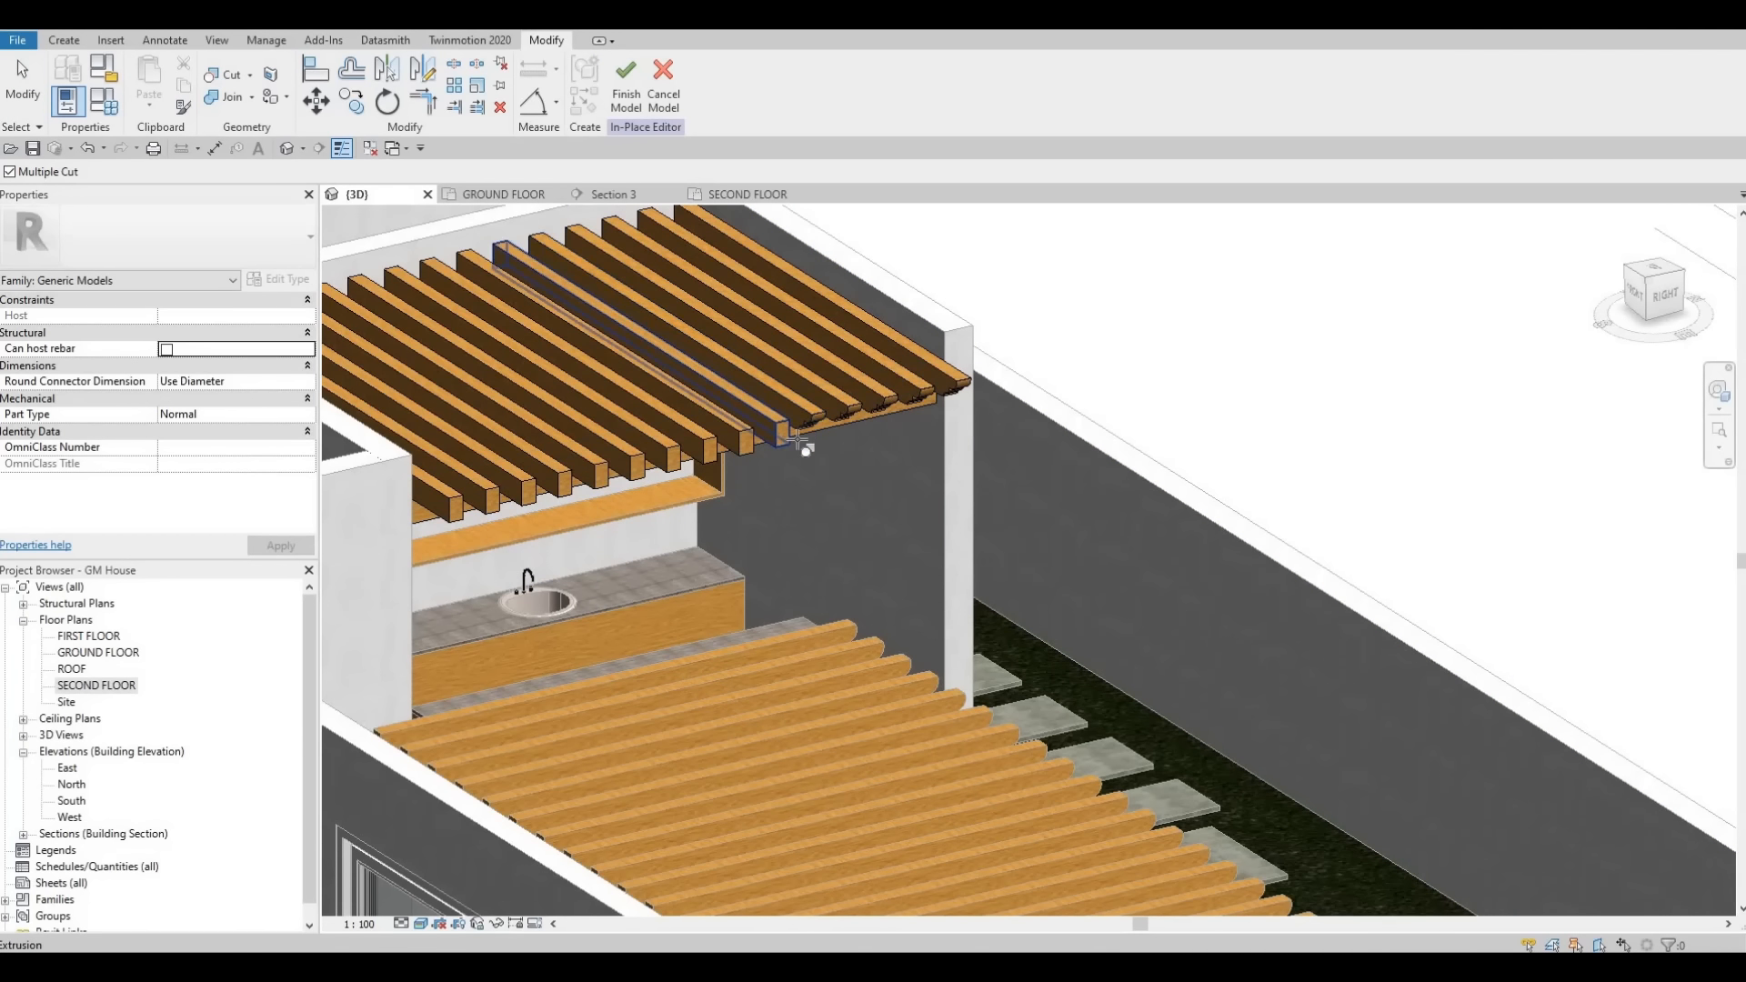
click(797, 443)
click(744, 452)
click(725, 454)
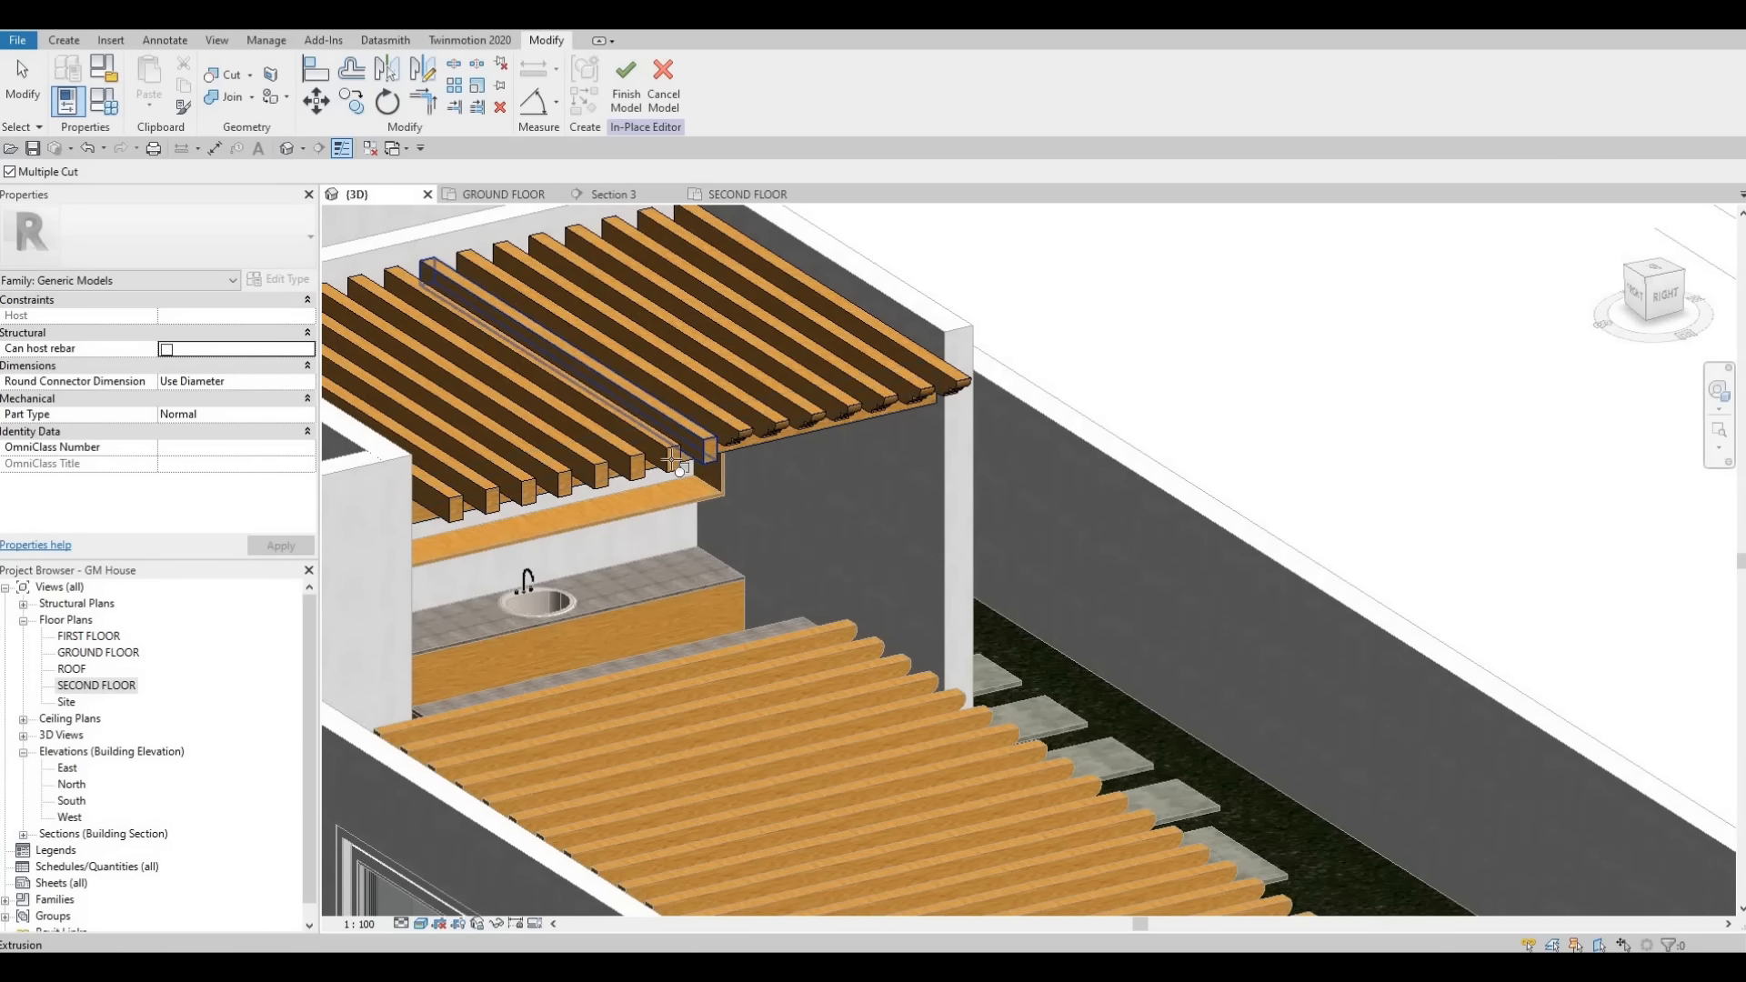
click(632, 471)
click(600, 478)
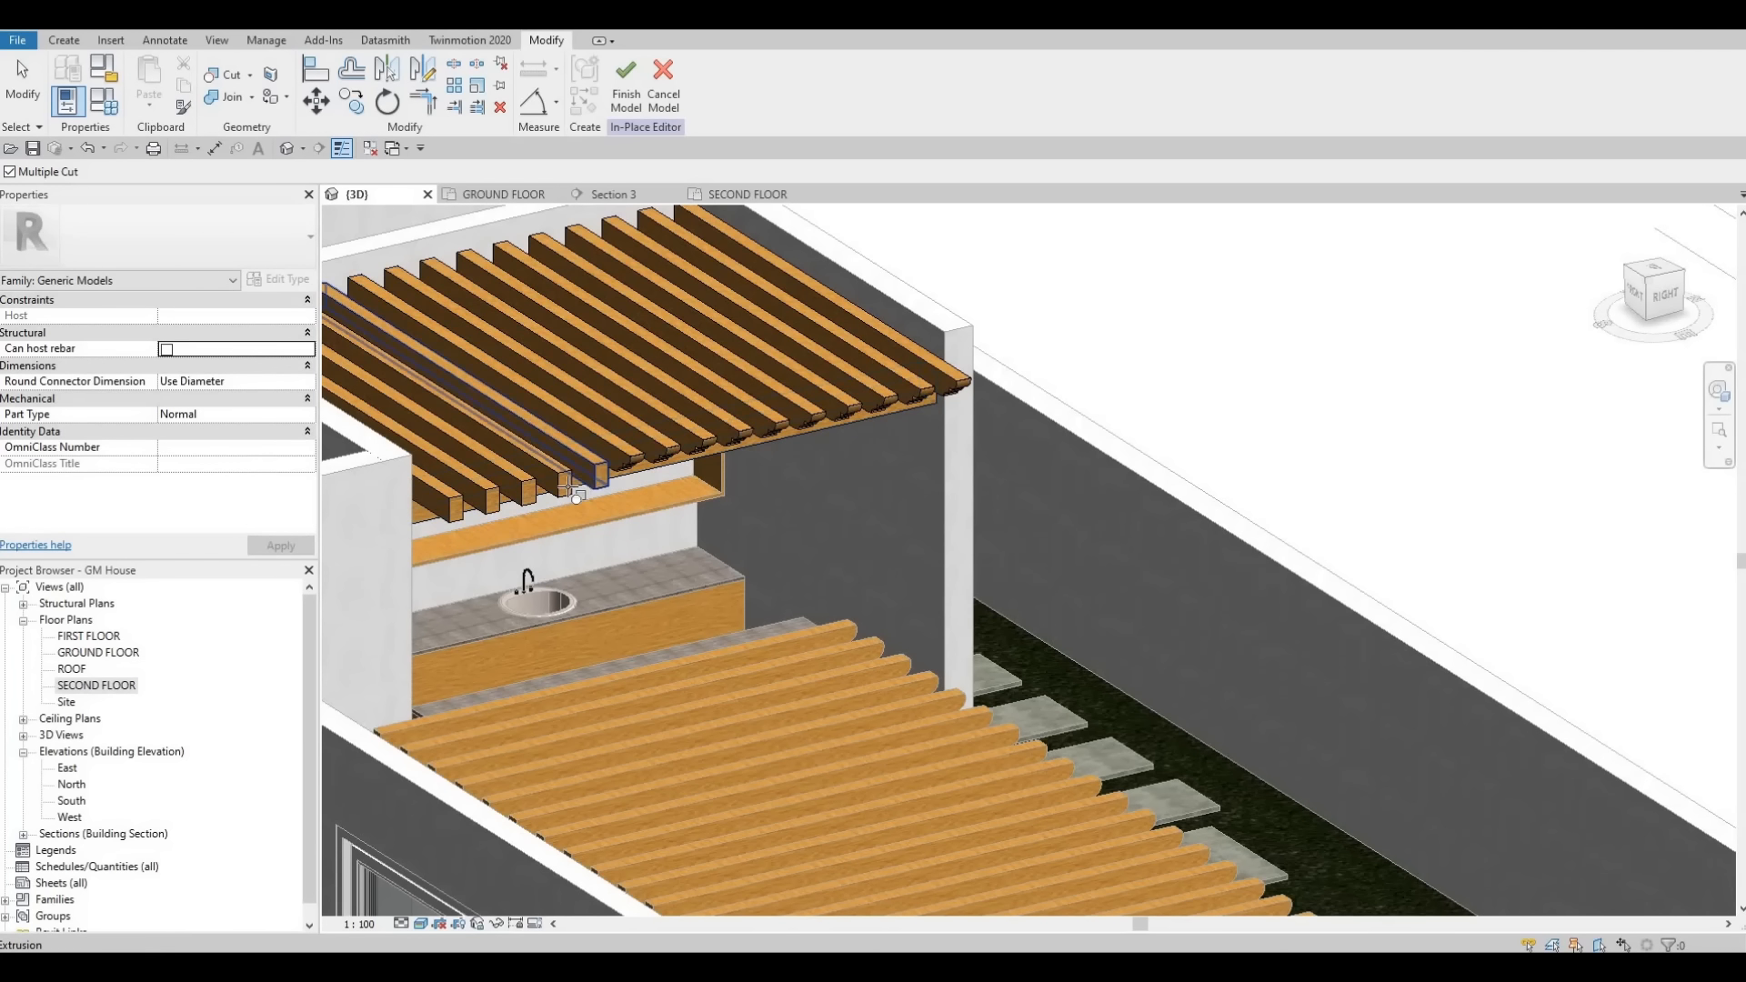
key(Escape)
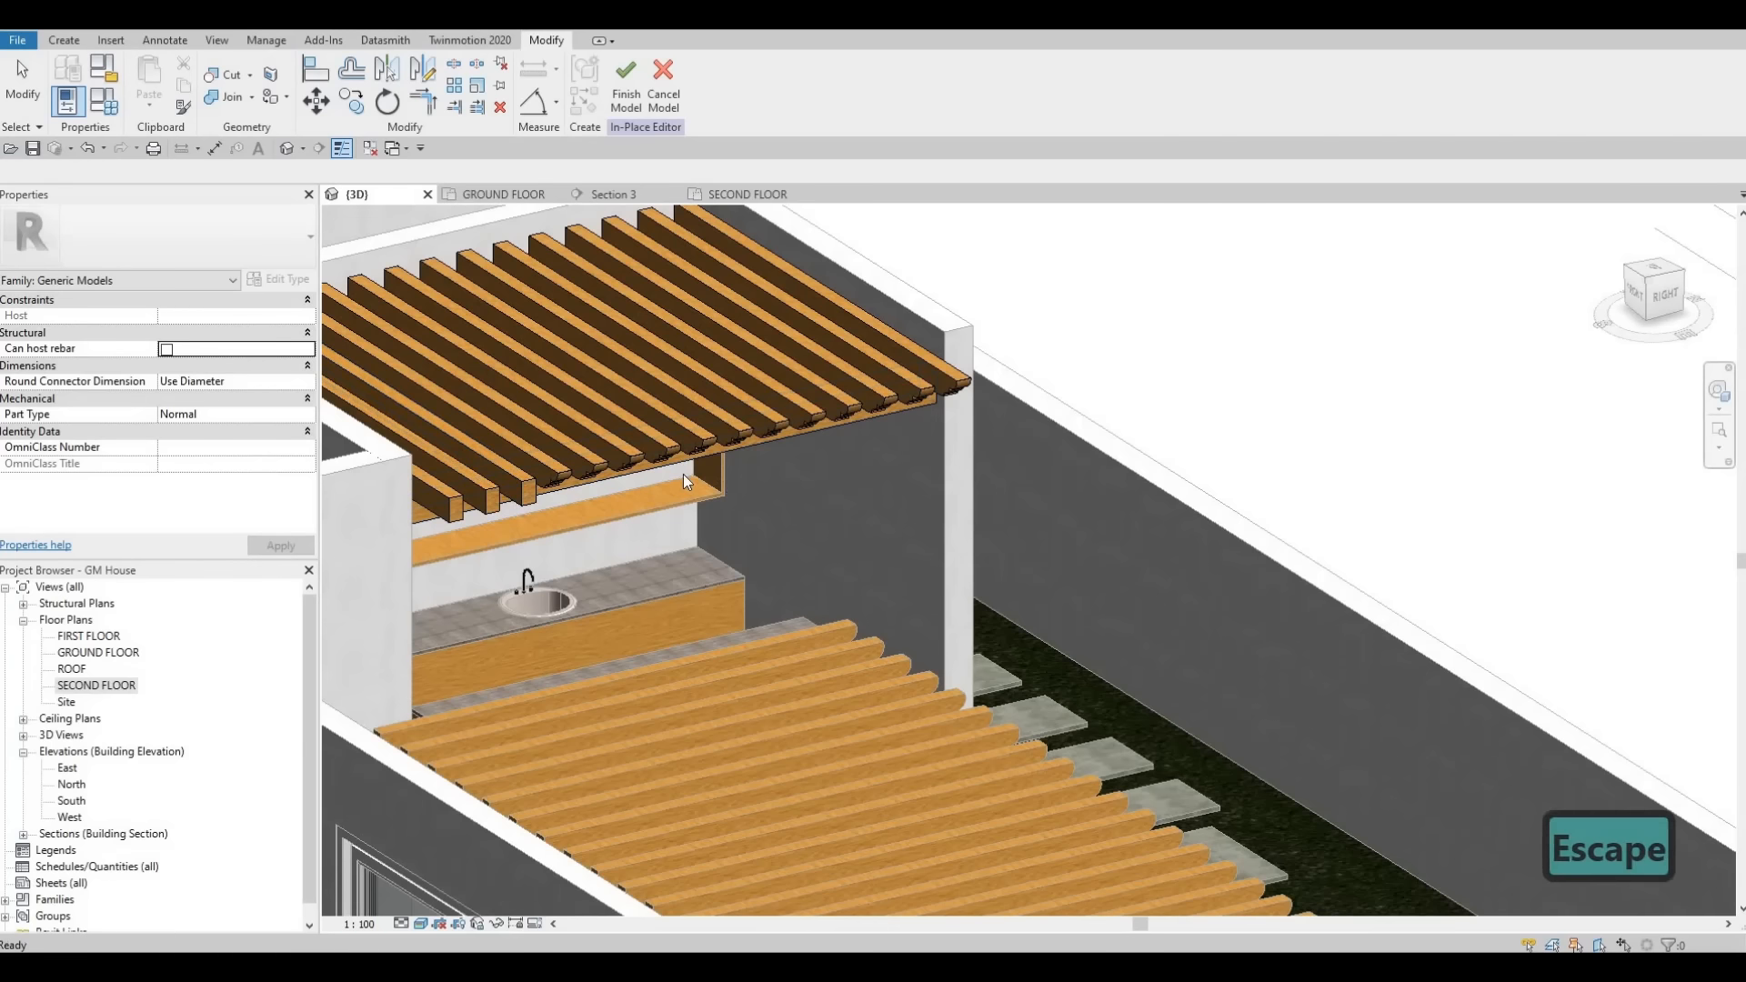
key(Escape)
- Restart Cut Geometry and pick the void extrusion to cut the remaining arrayed beams
middle_drag(715, 463, 884, 442)
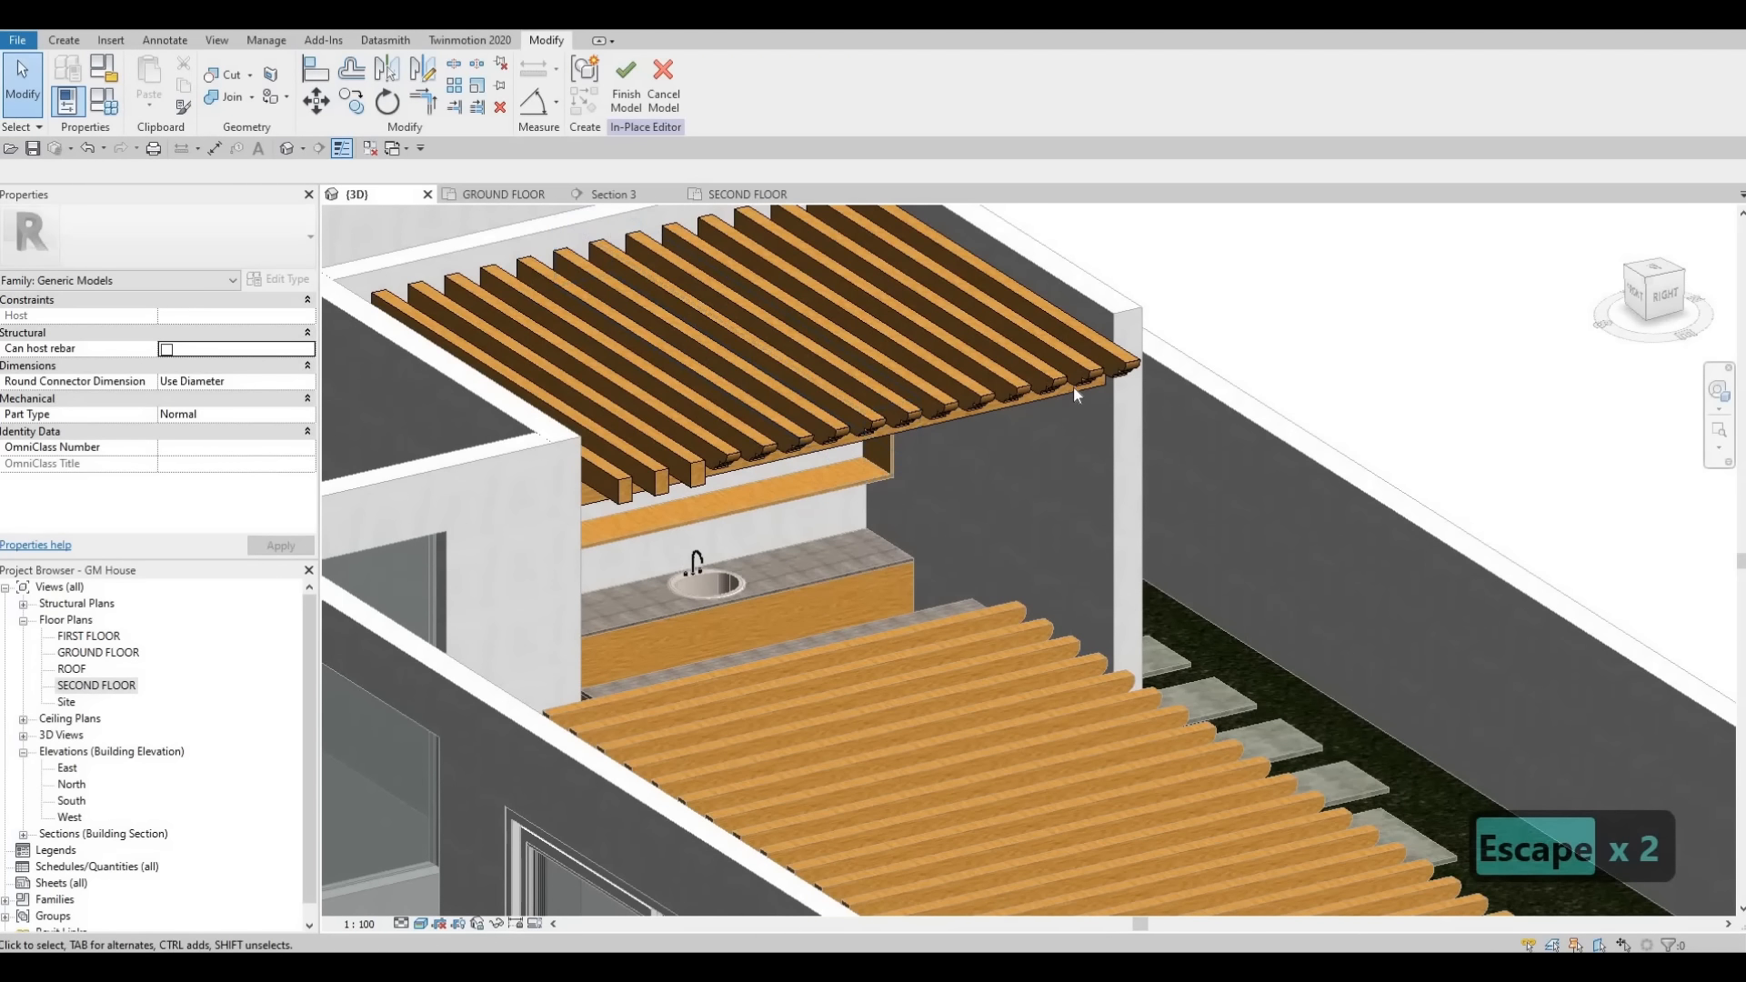
click(223, 79)
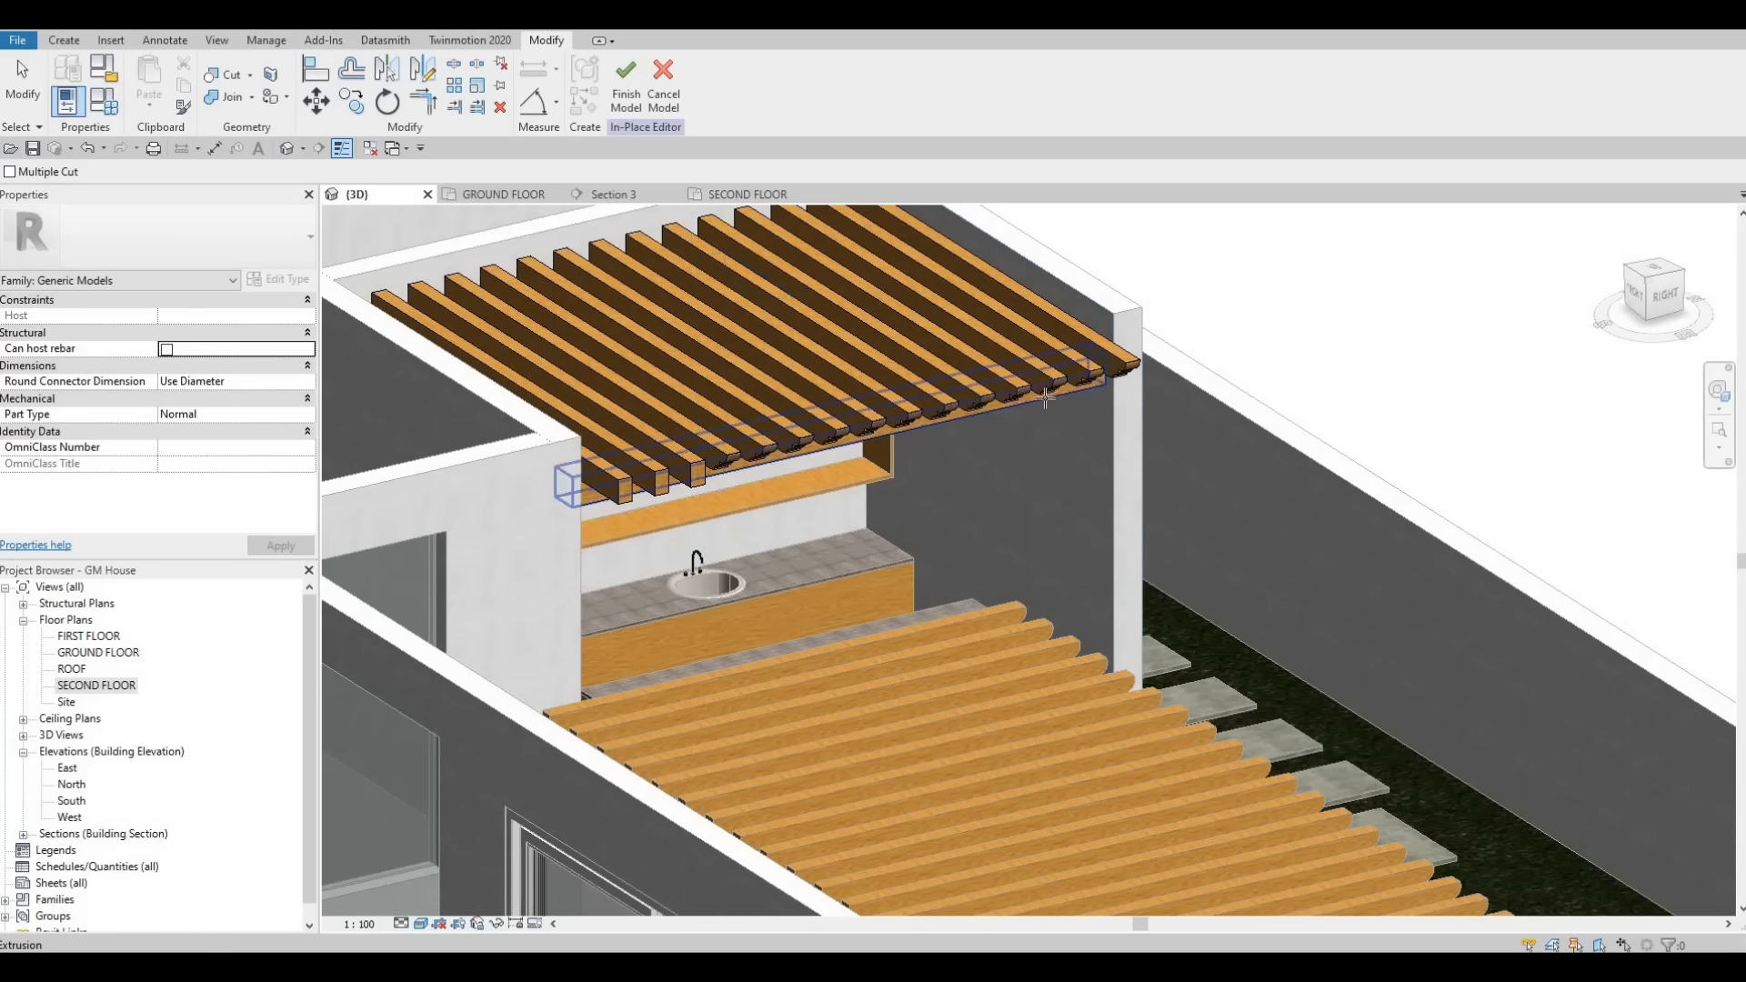
scroll(1045, 389, up, 1)
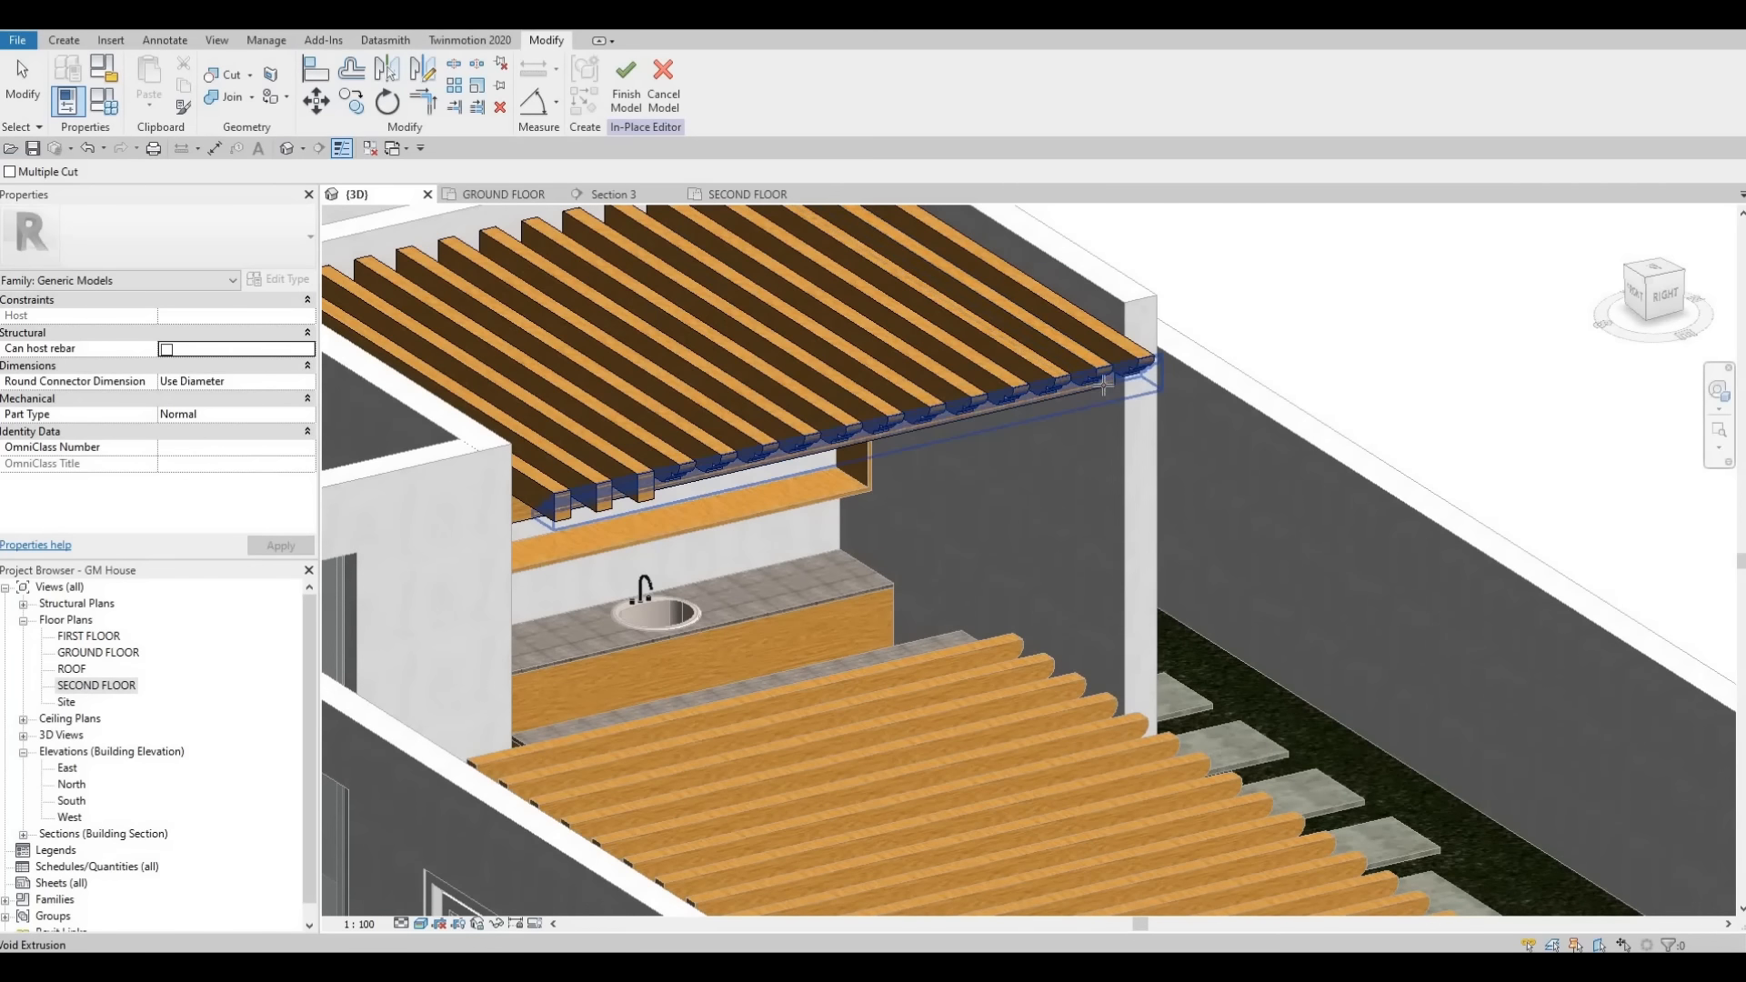
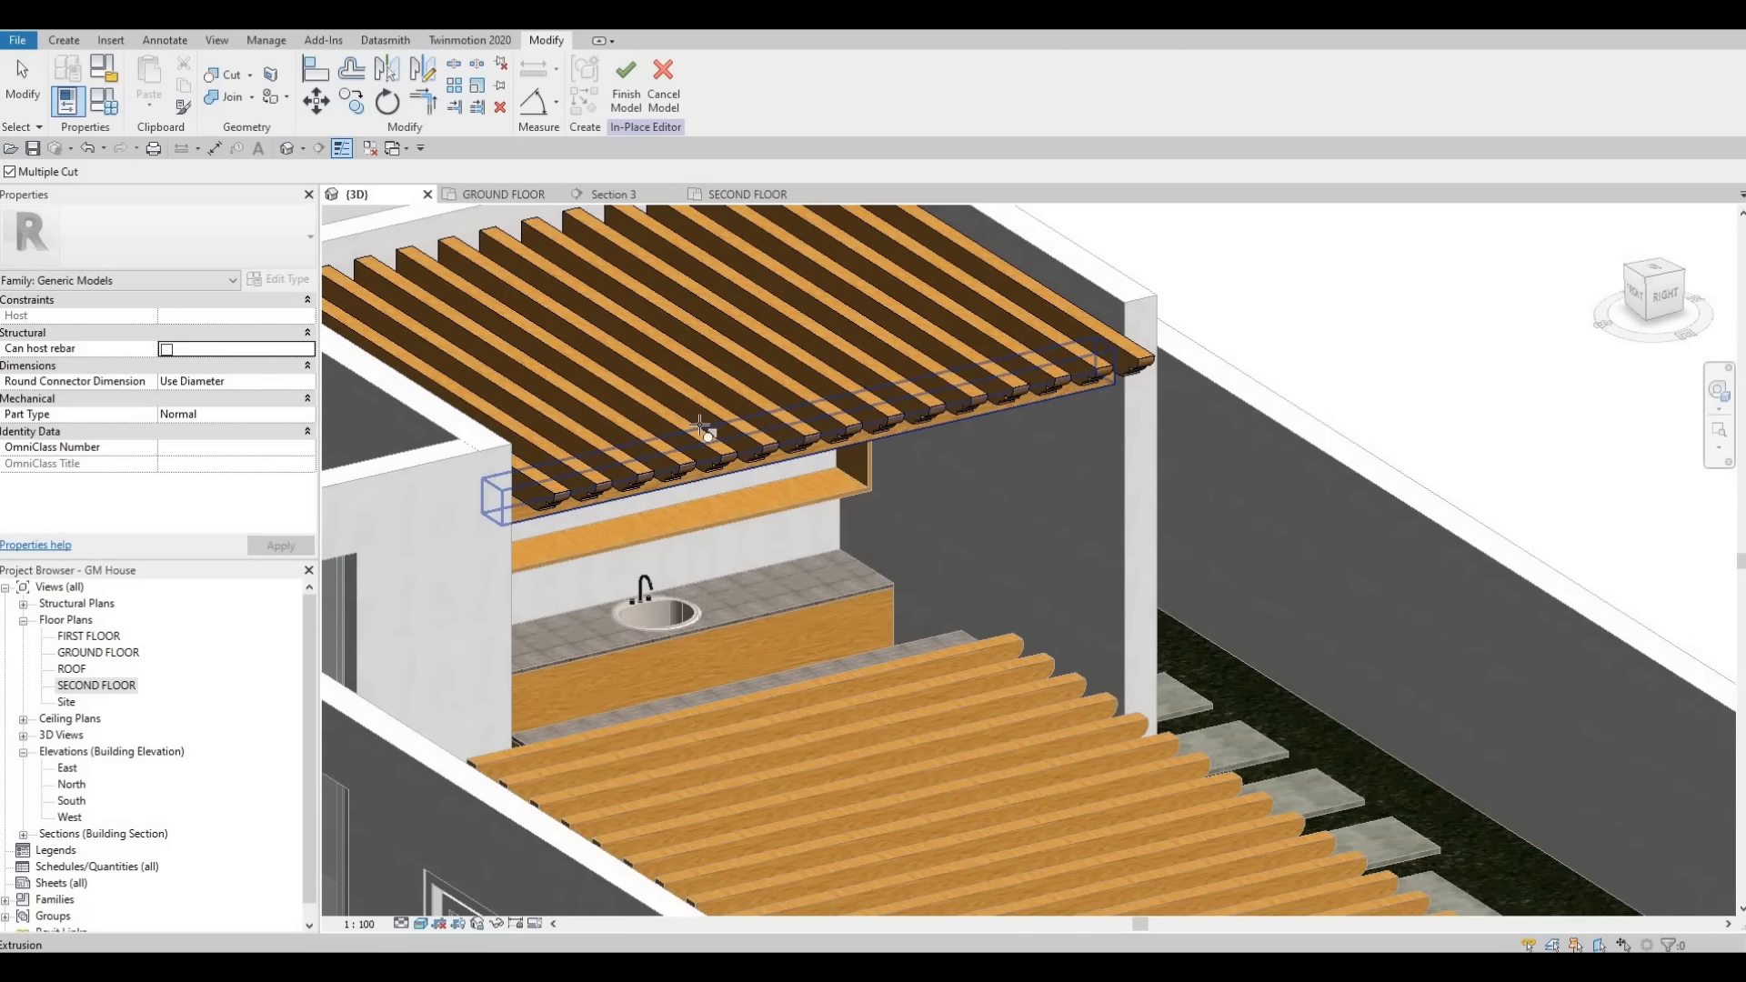
- Finish the in-place model of the arrayed cross beams and orbit the 3D view to review the cut beam ends
scroll(710, 455, down, 3)
shift+middle_drag(524, 530, 634, 558)
key(Escape)
key(Escape)
key(Escape)
shift+middle_drag(939, 475, 813, 460)
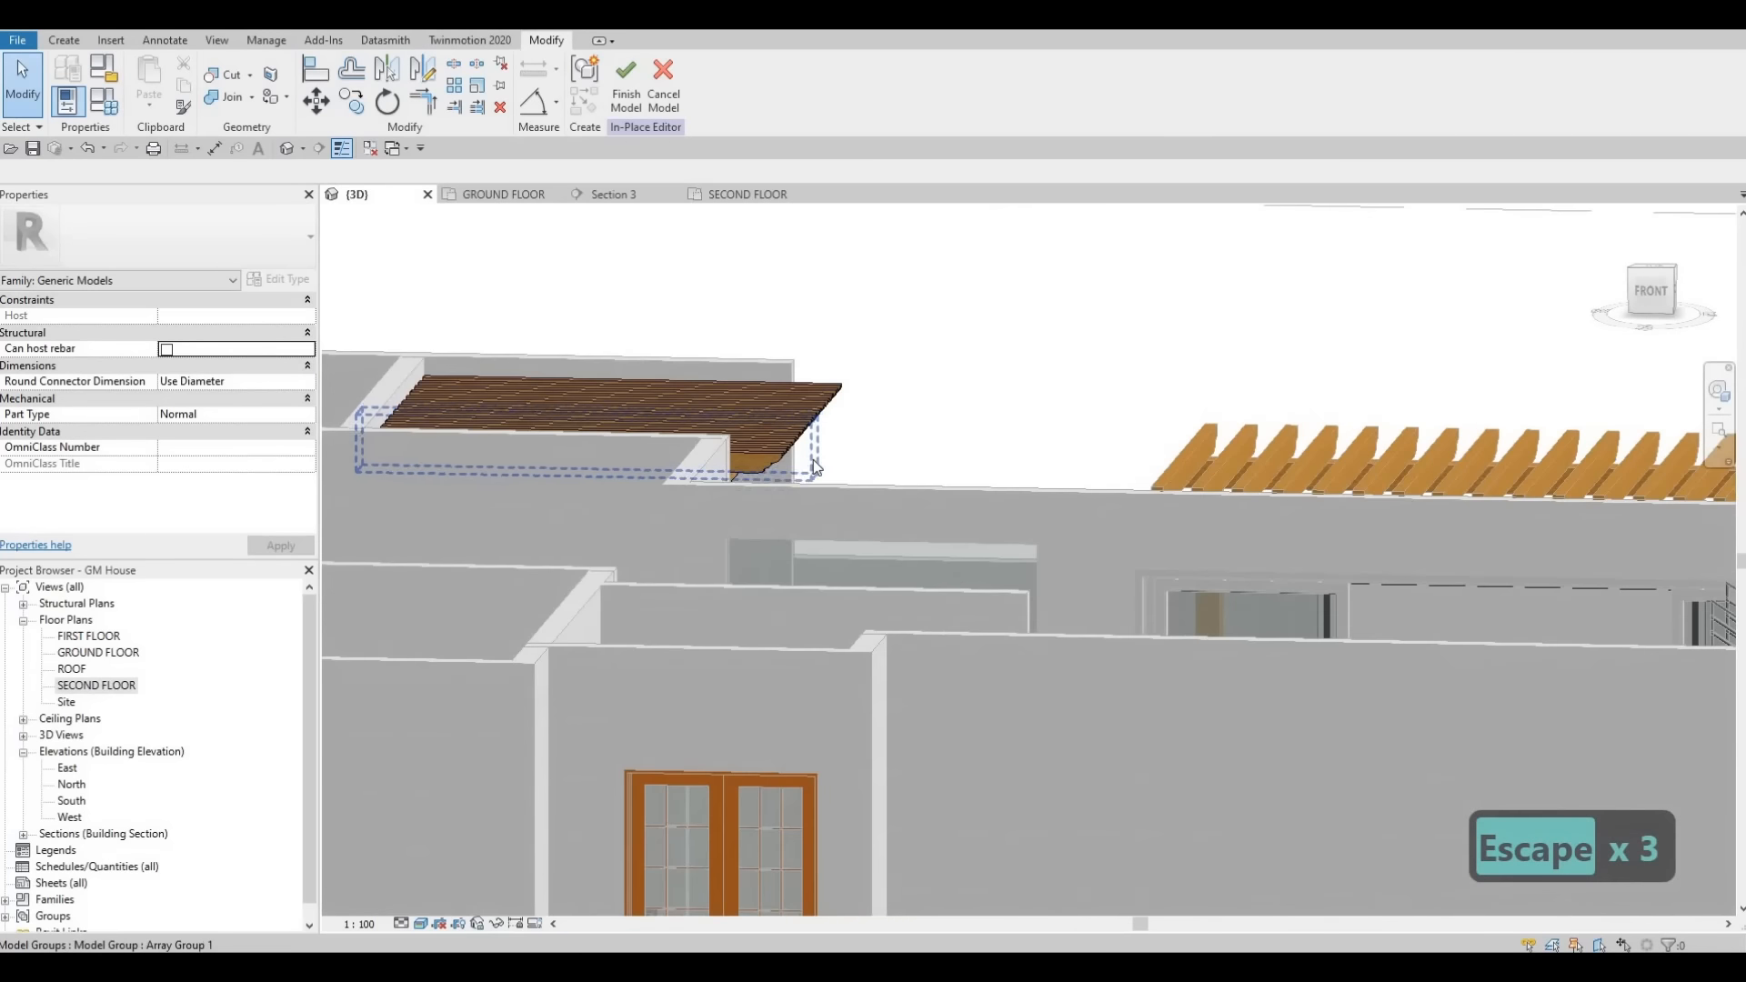
scroll(827, 461, up, 5)
scroll(808, 514, down, 5)
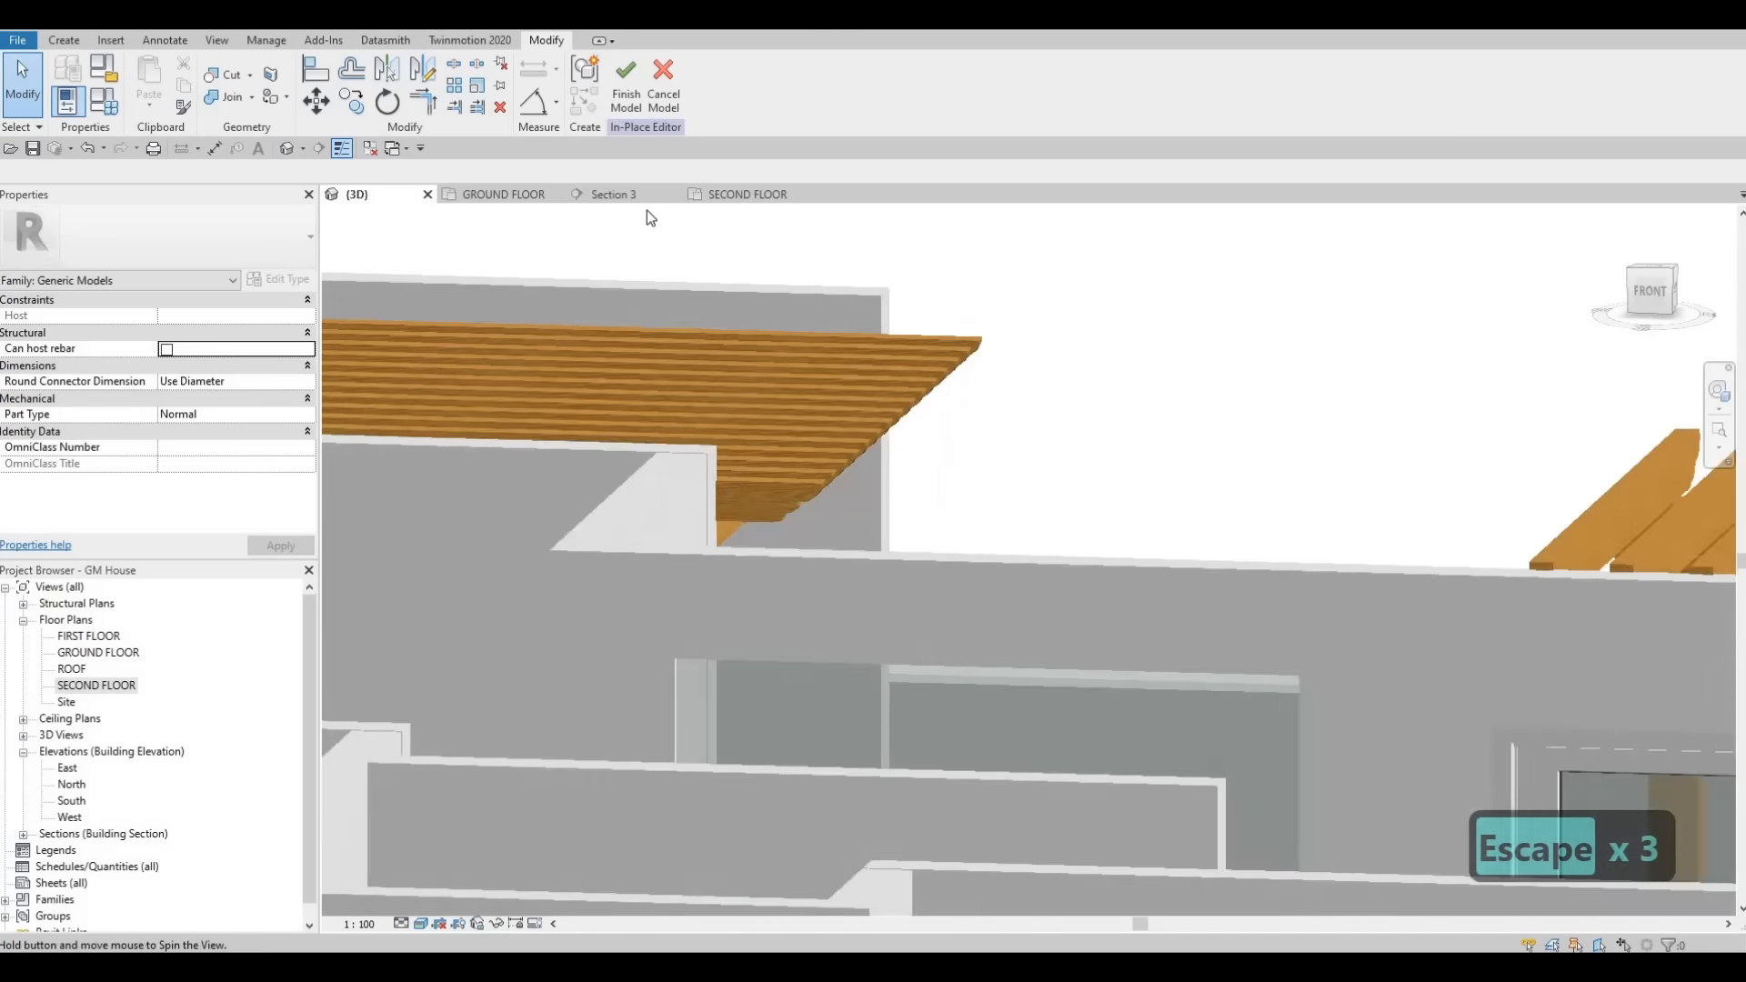
shift+middle_drag(646, 211, 938, 363)
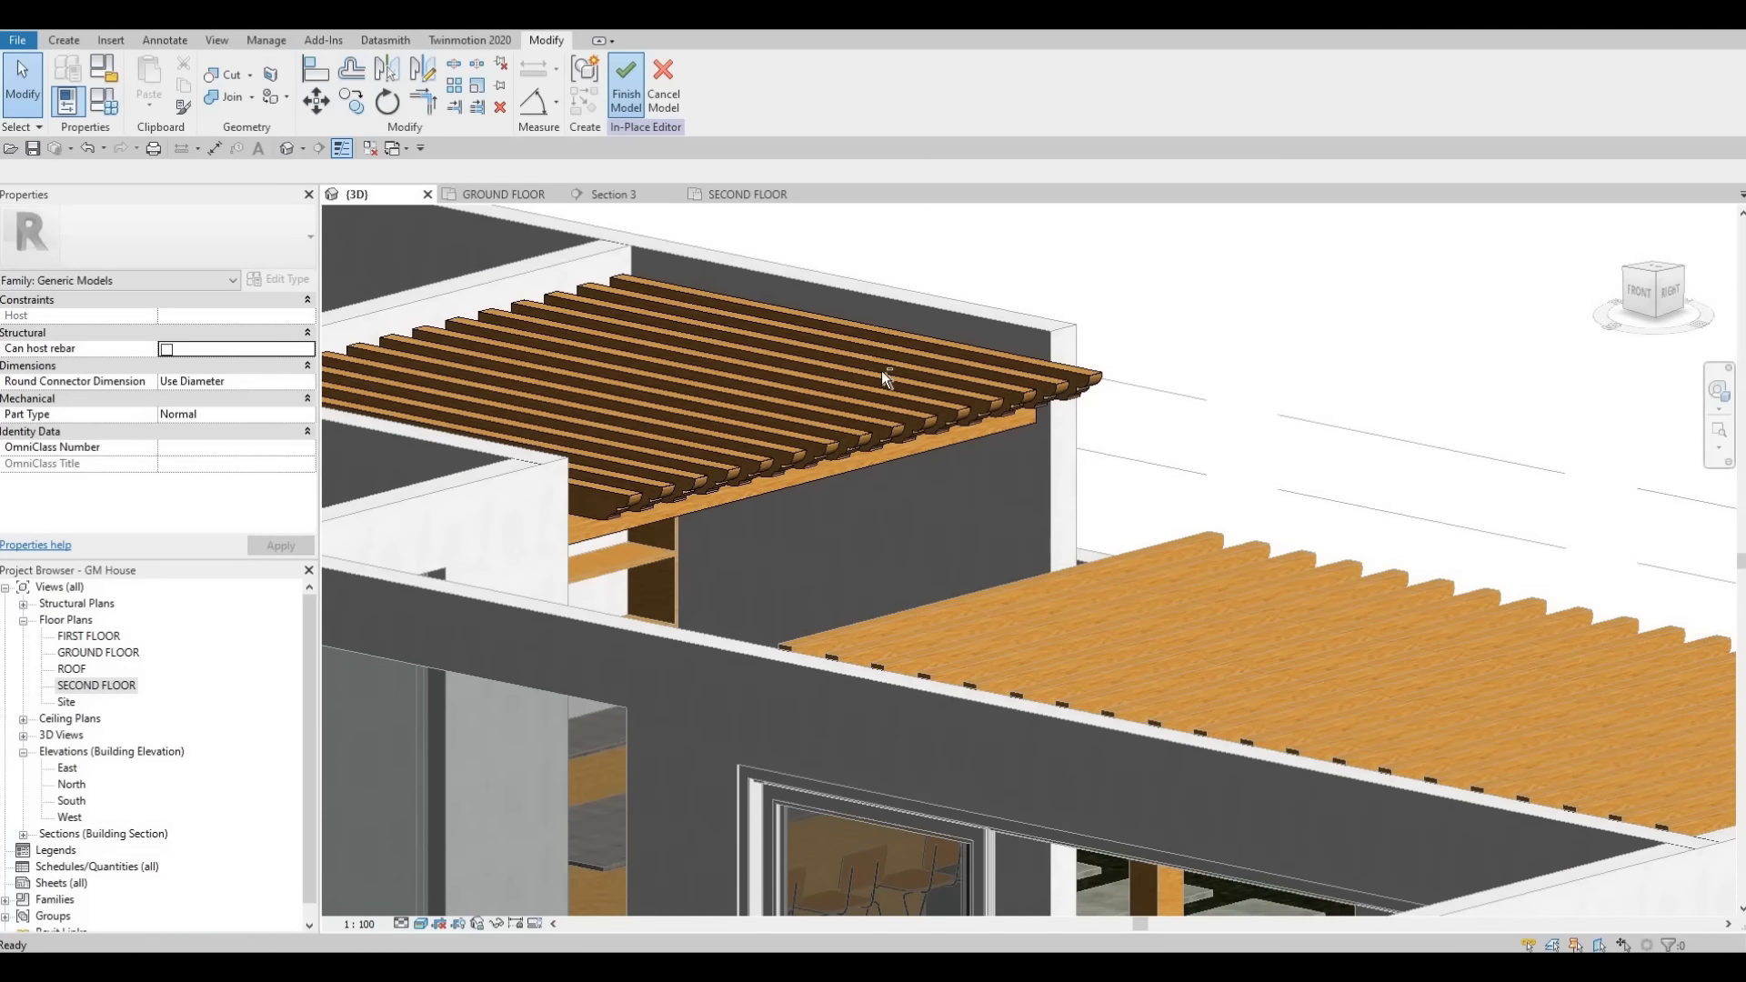
shift+middle_drag(647, 576, 379, 218)
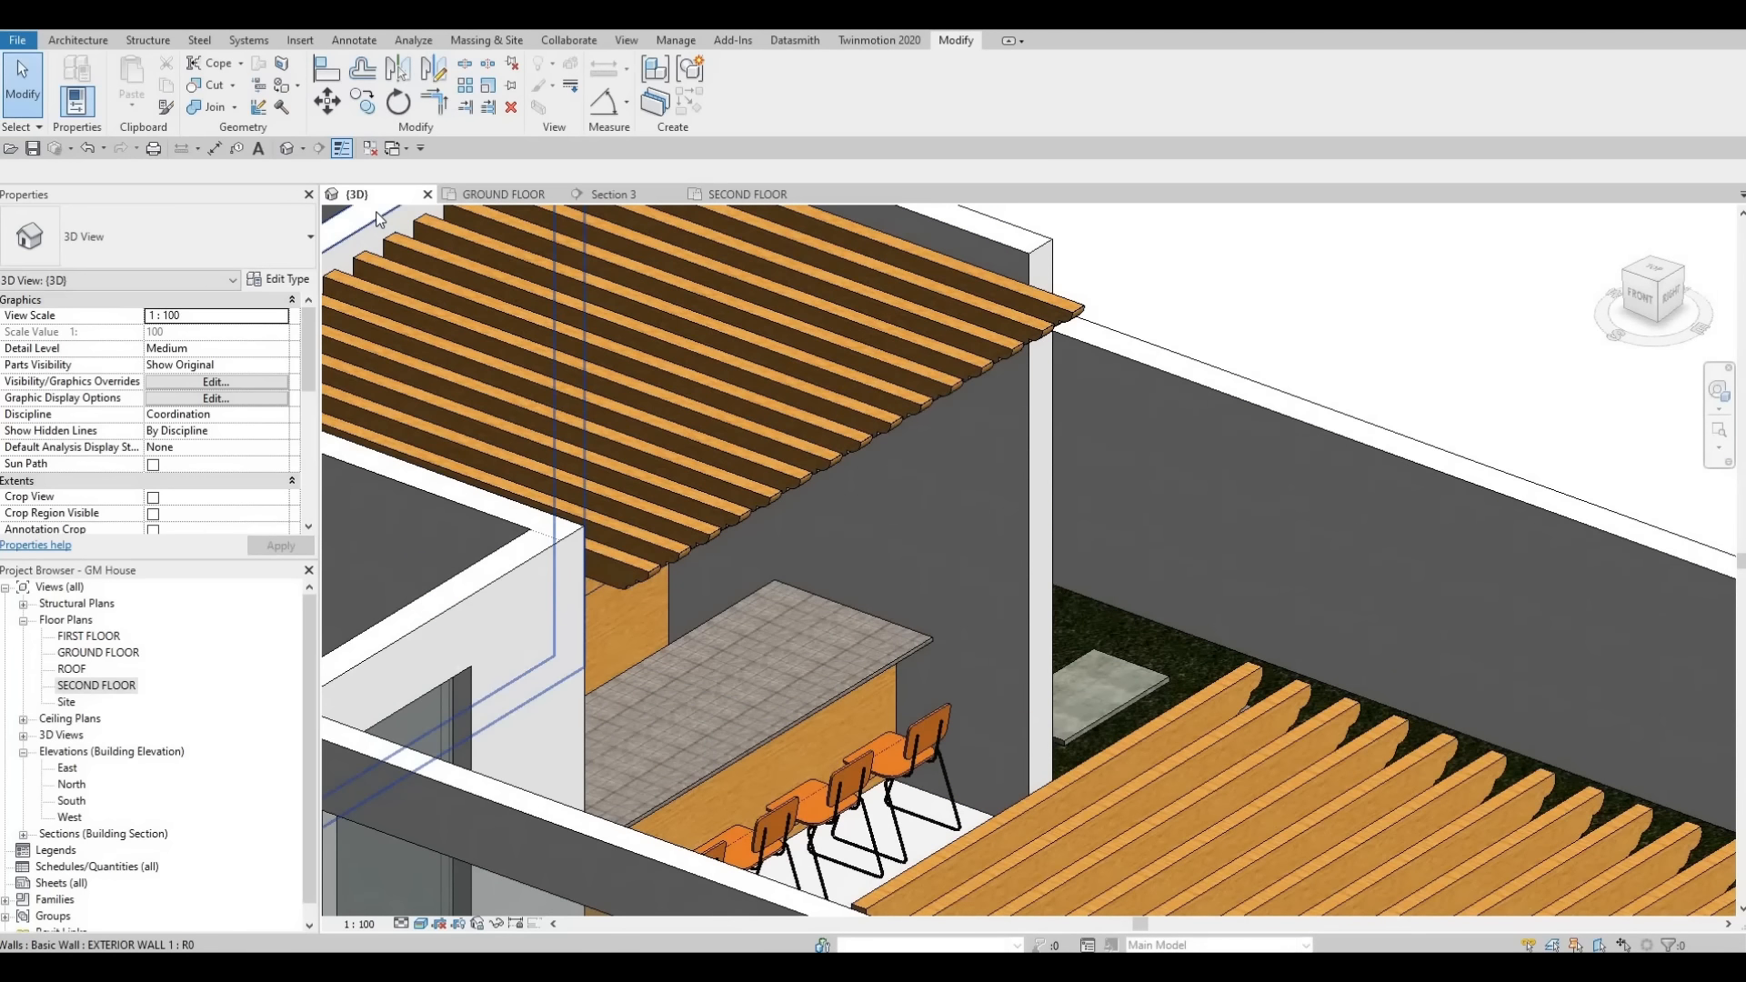
- Open the GROUND FLOOR plan view, dismissing the save reminder
double_click(106, 652)
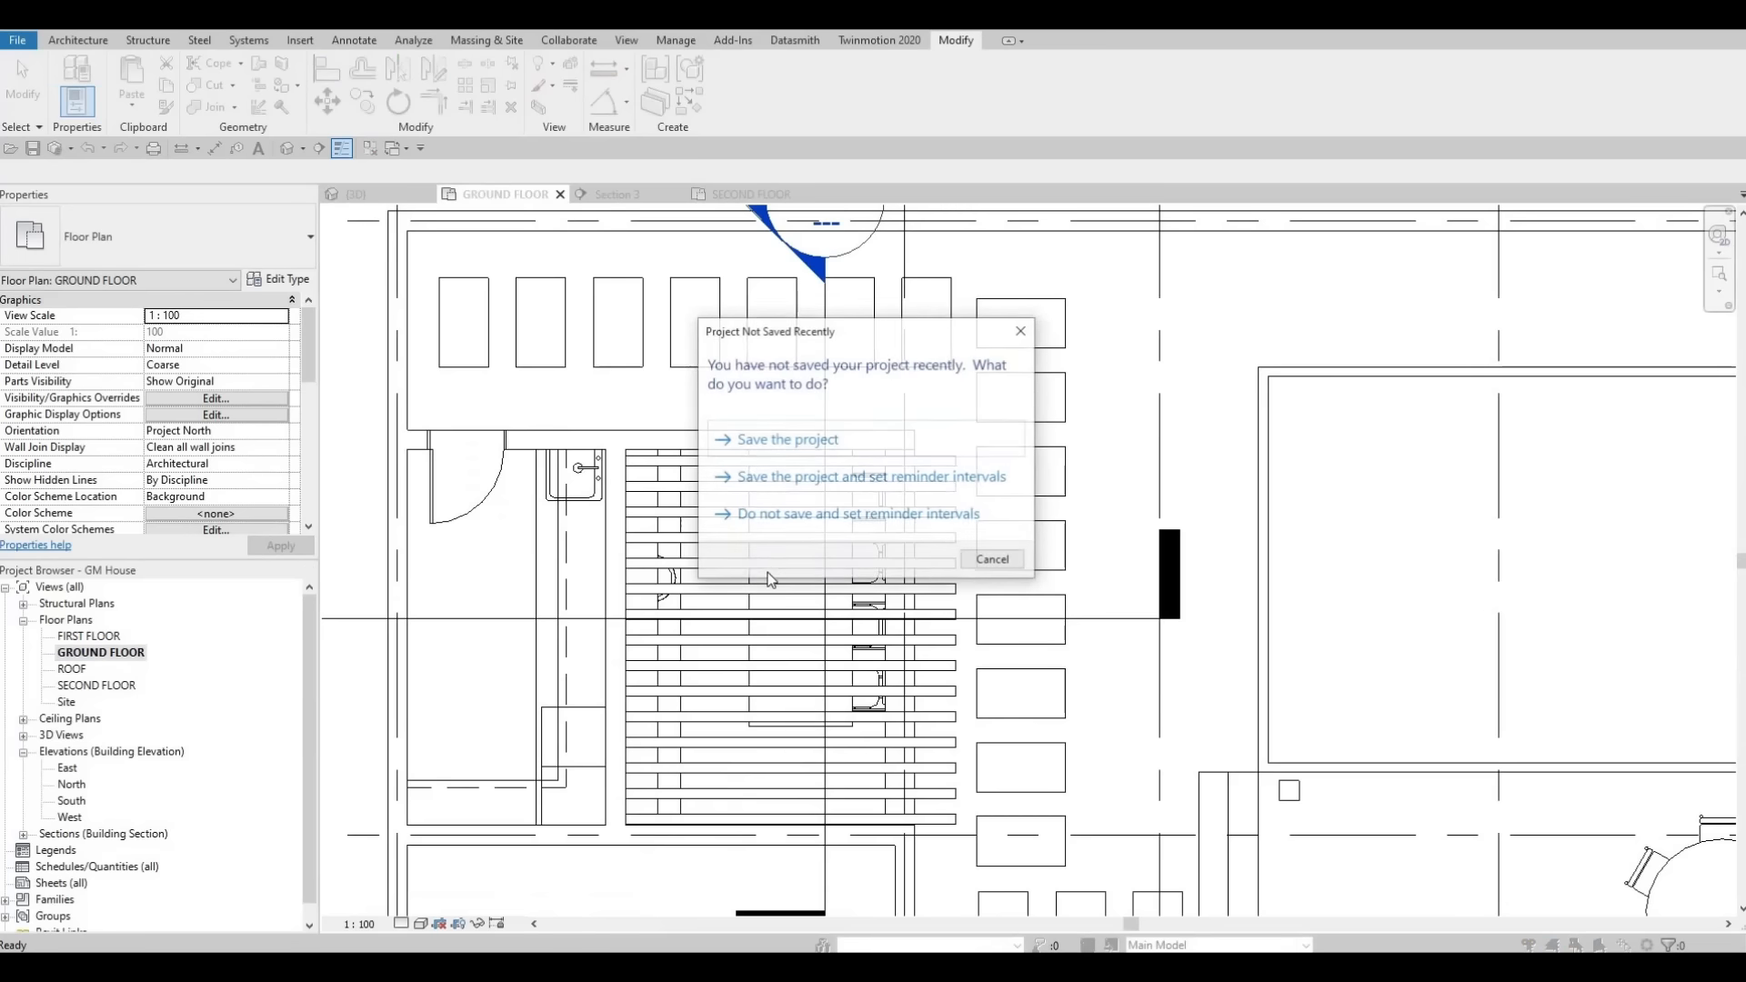
key(Escape)
key(Escape)
scroll(854, 555, down, 2)
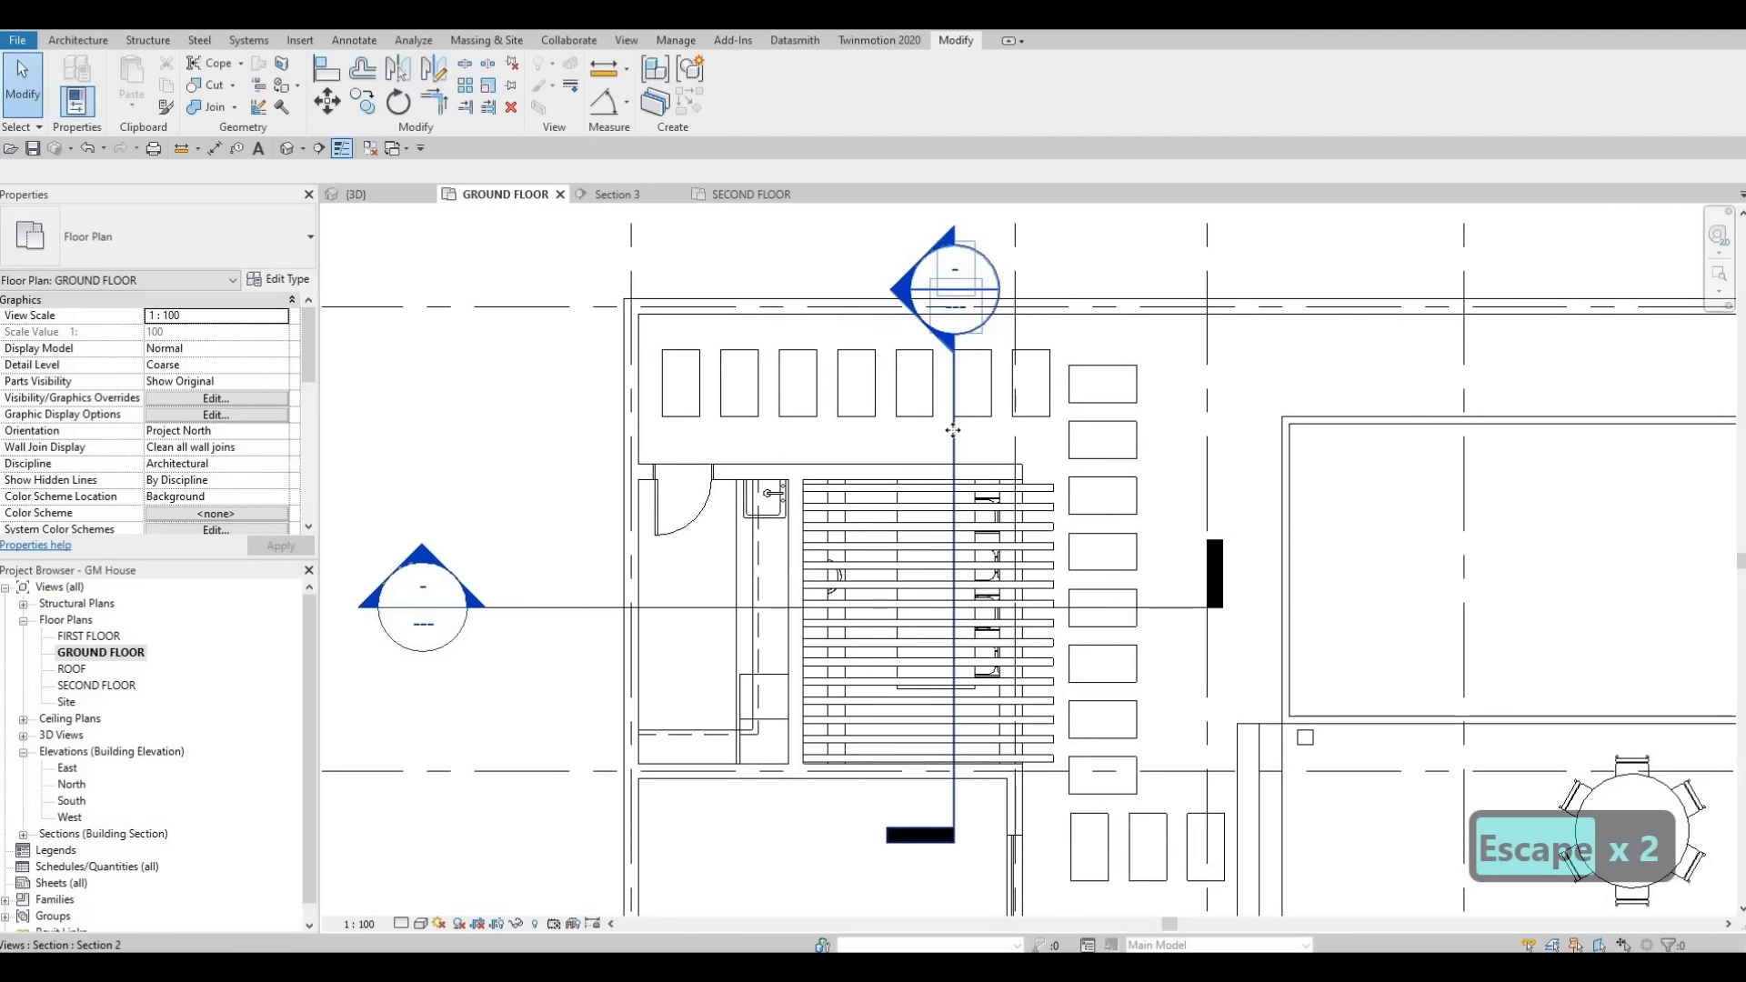
- Move the Section 2 line sideways so it cuts through the kitchen shelving
click(954, 435)
drag(896, 445, 818, 458)
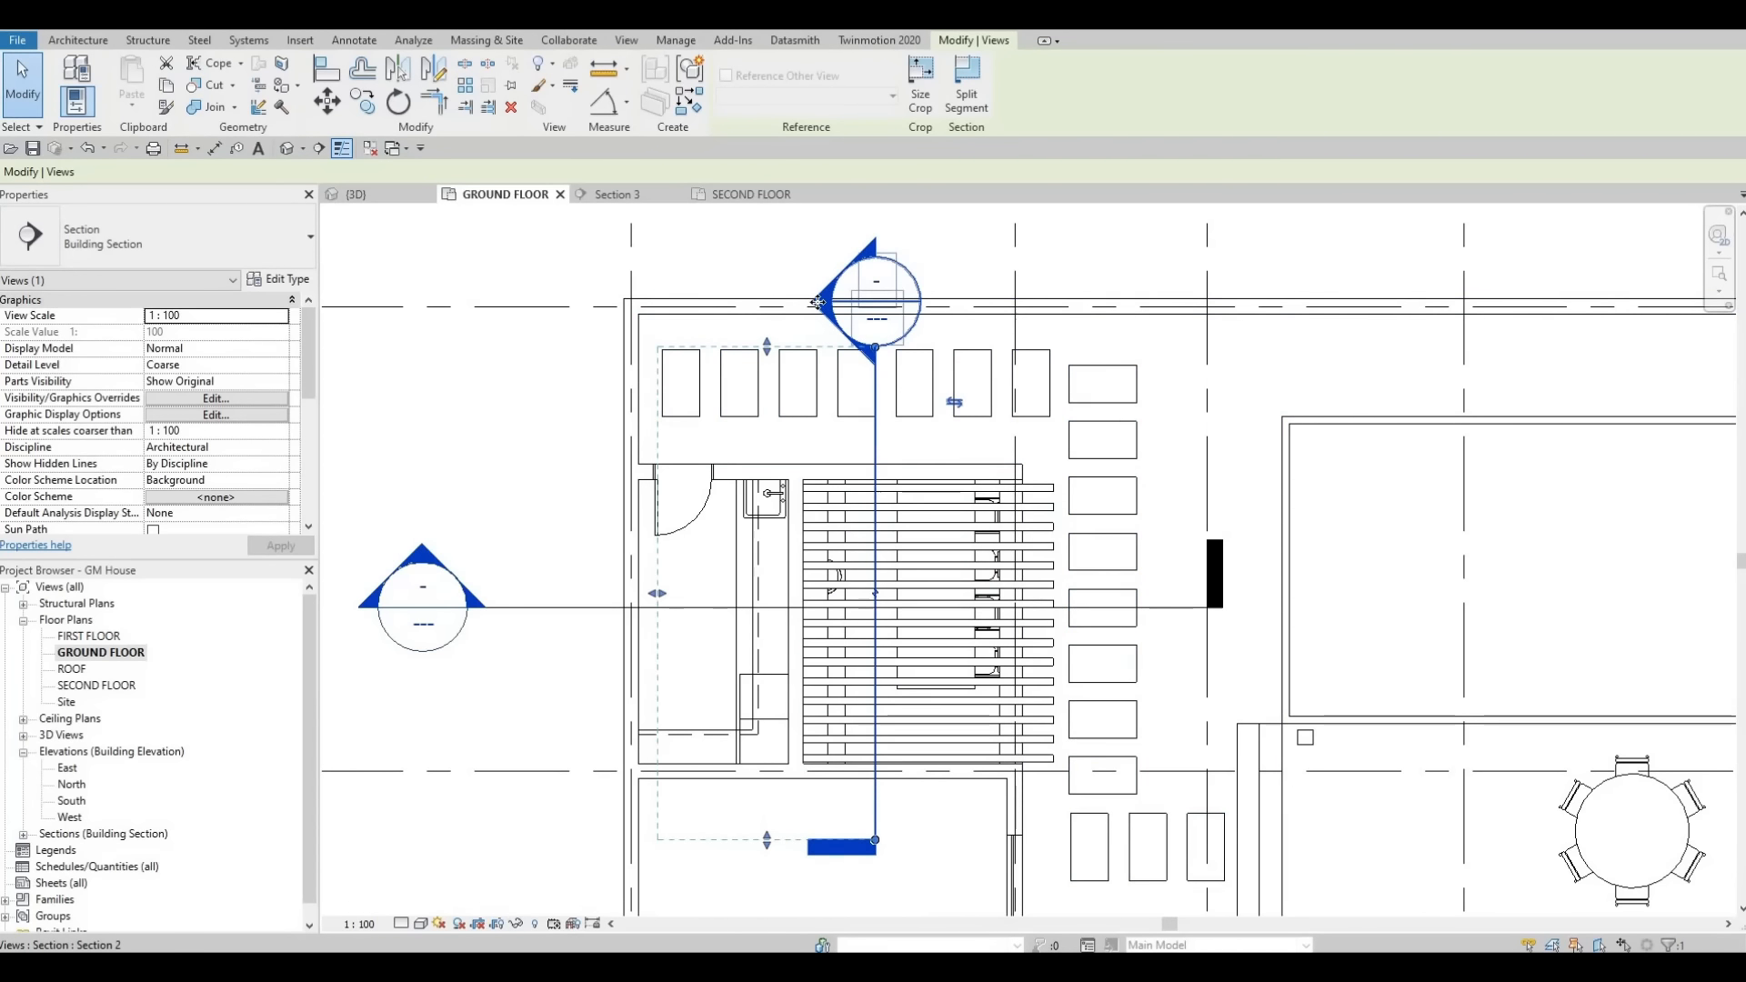
key(Escape)
key(Escape)
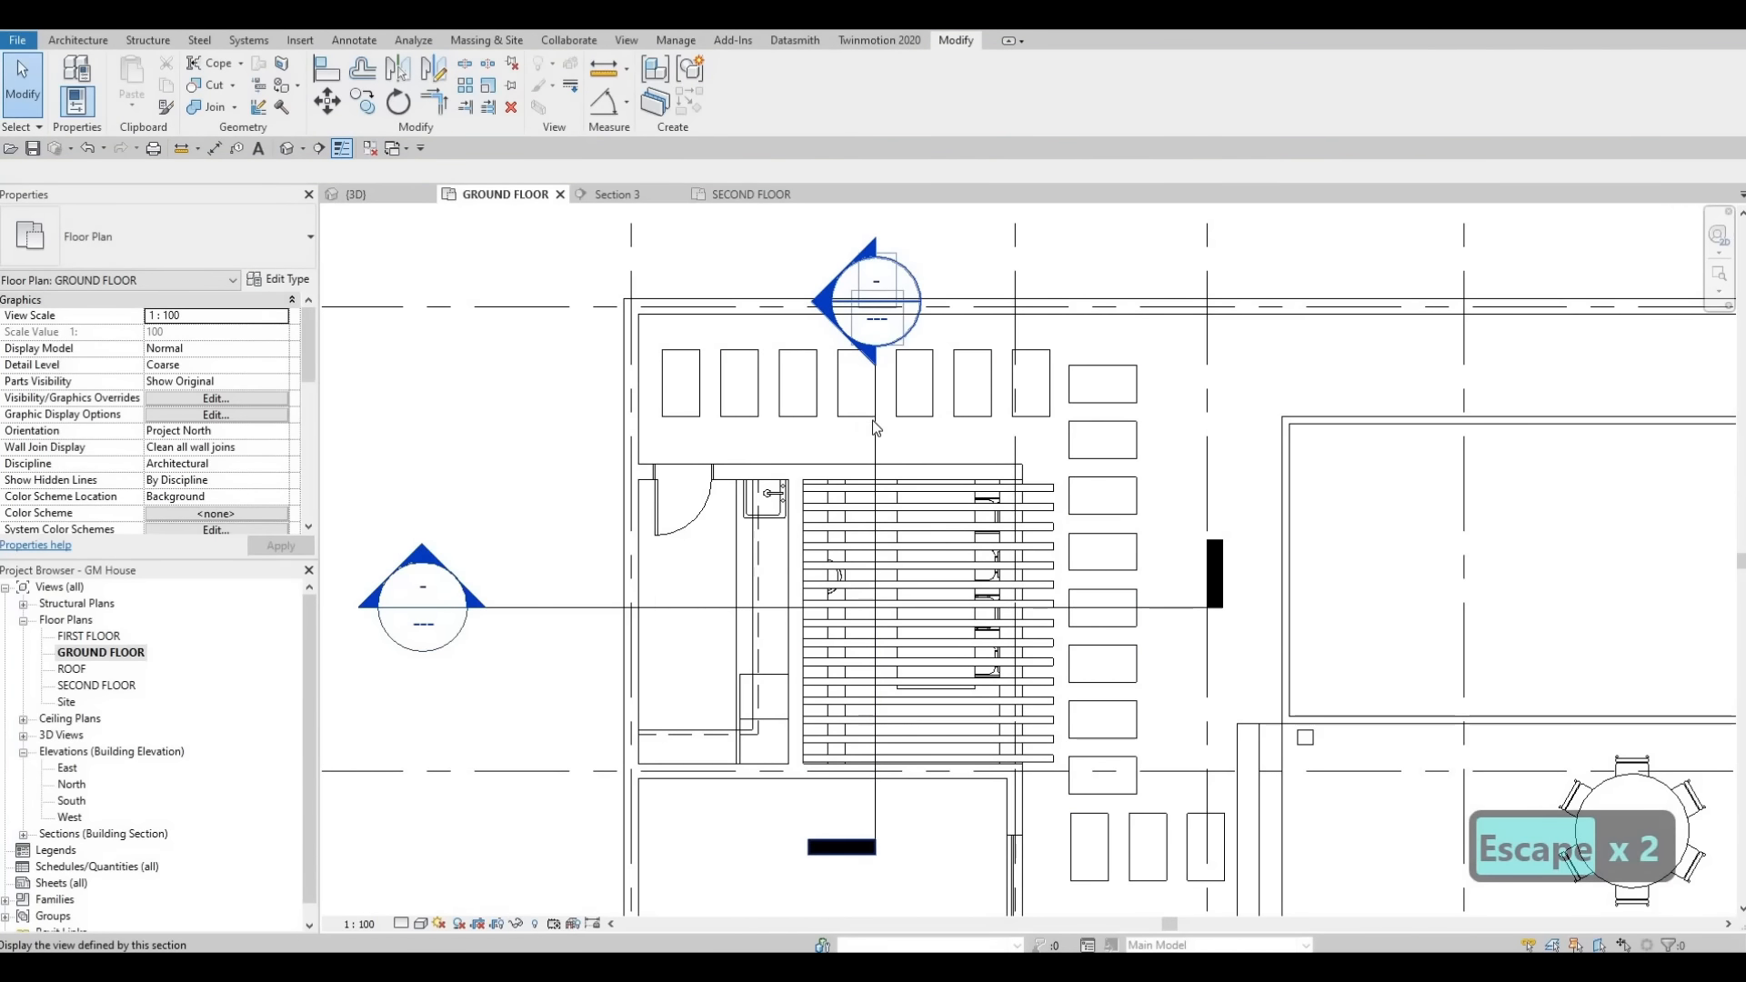
click(875, 514)
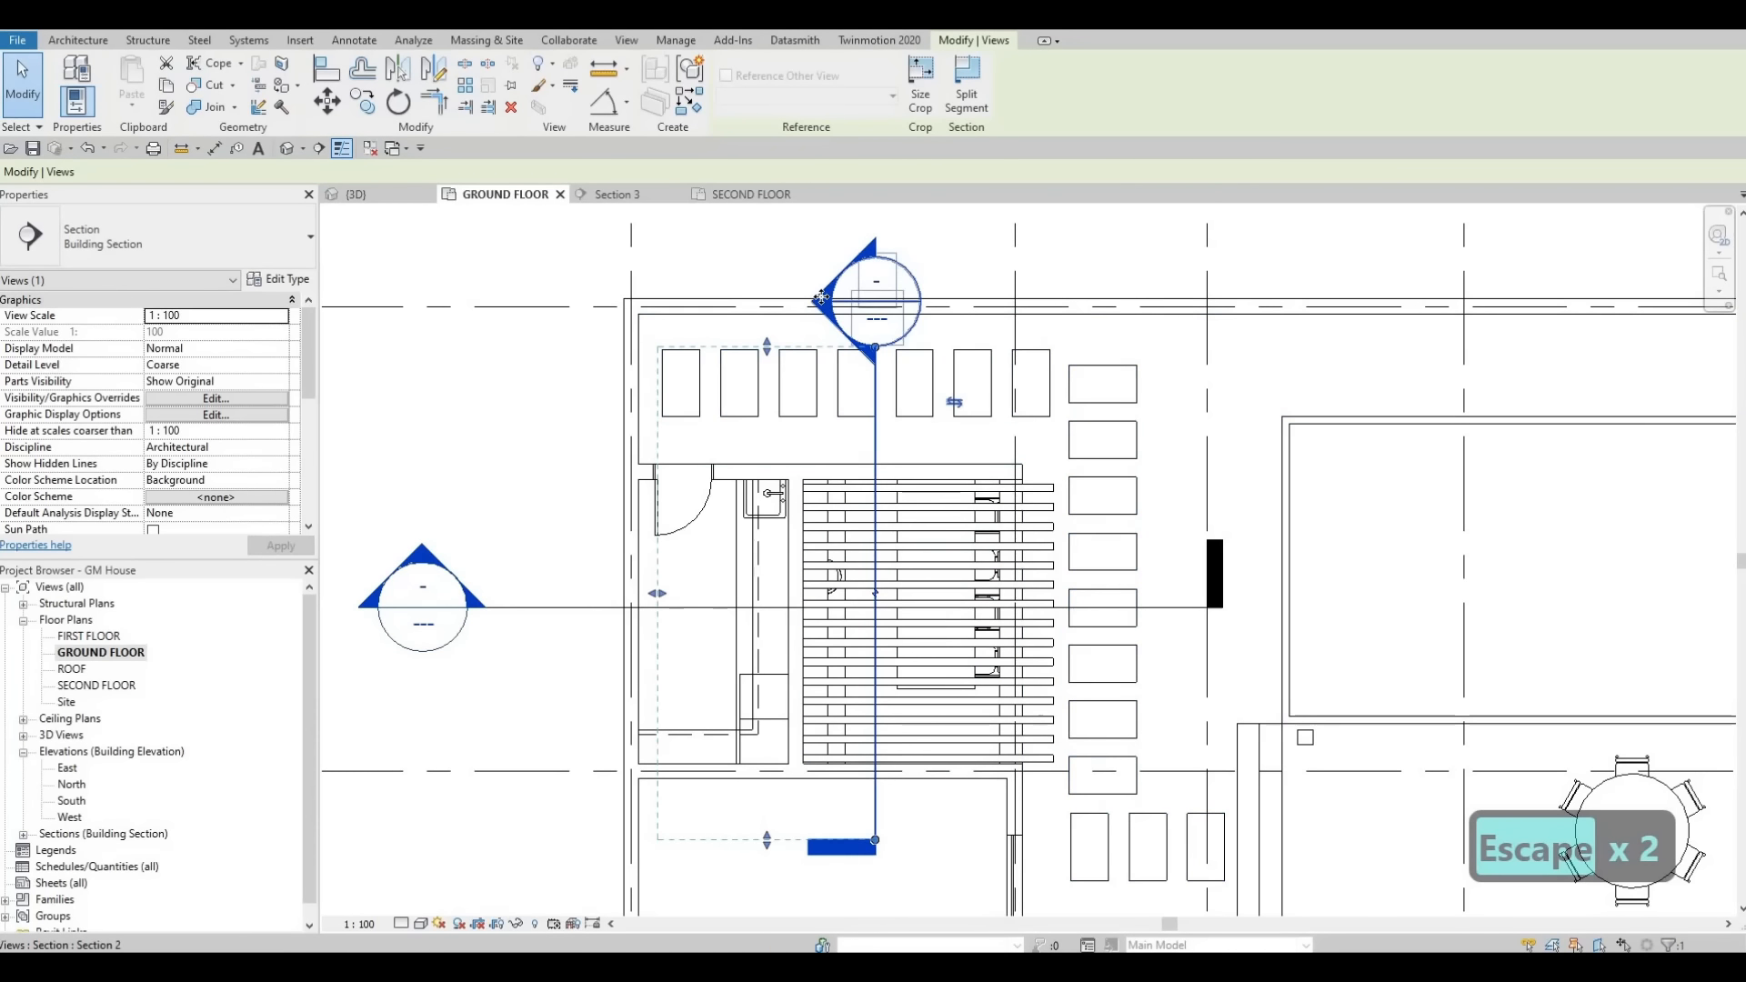
key(Escape)
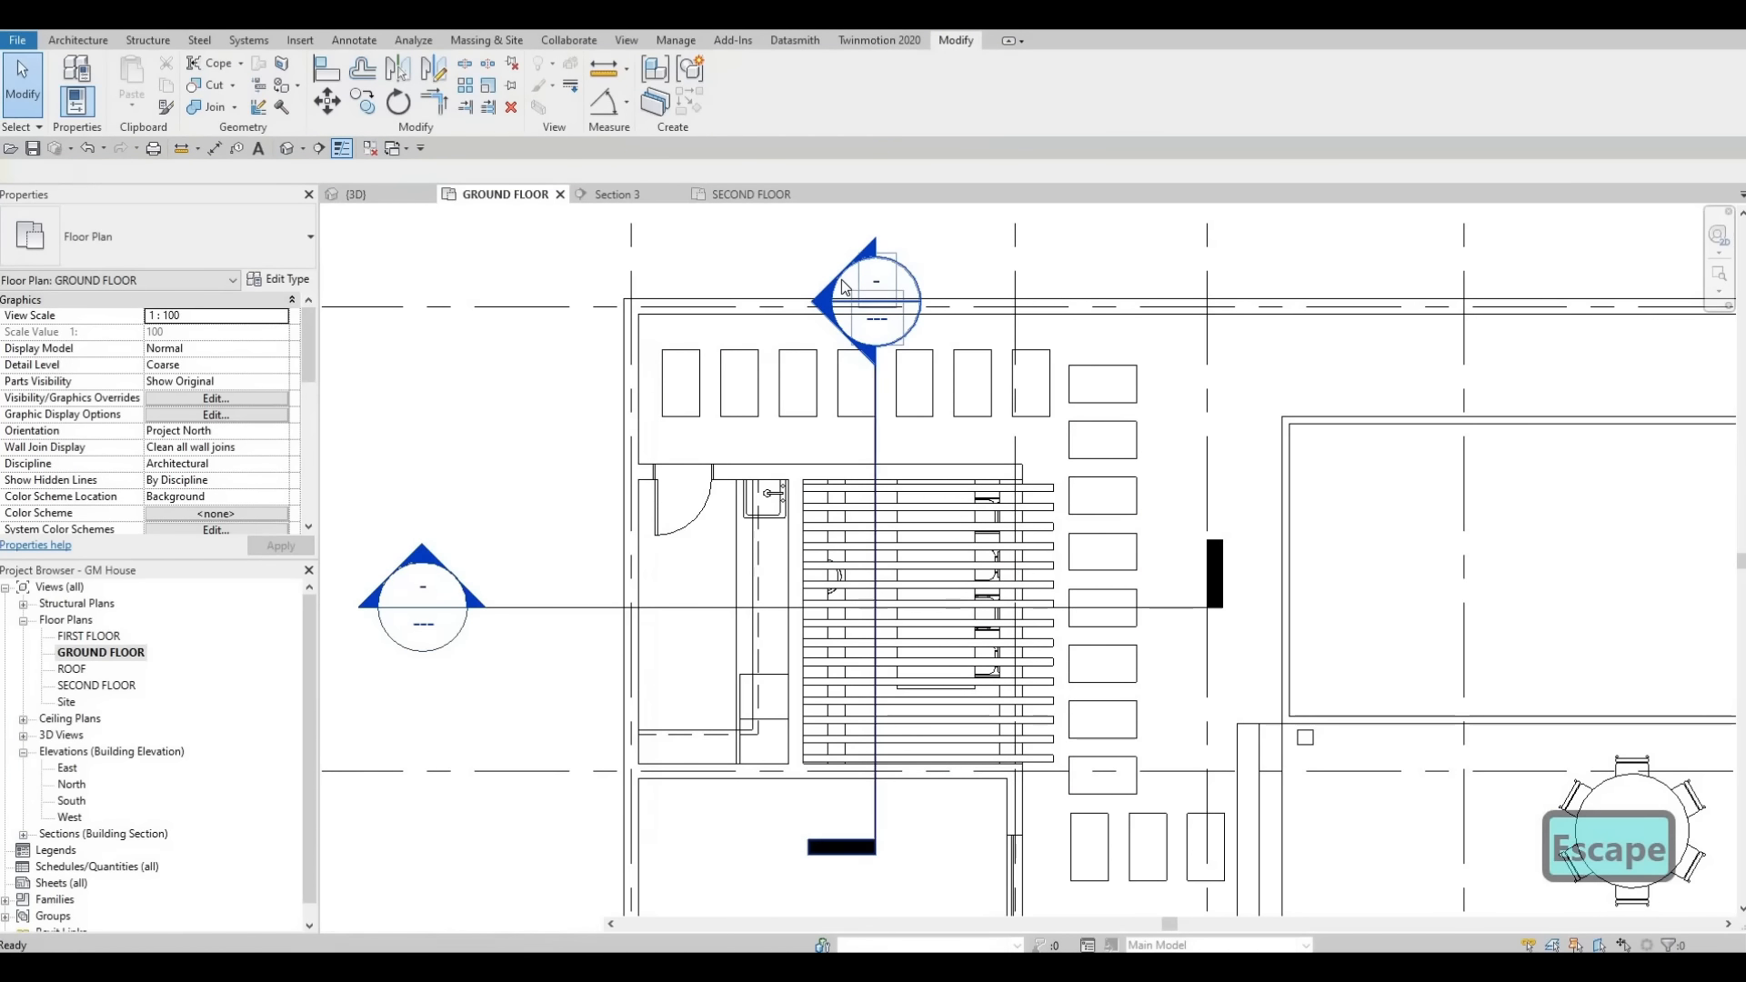
- Open the Section 2 view and start editing the lower in-place shelf model
double_click(843, 280)
scroll(847, 472, up, 3)
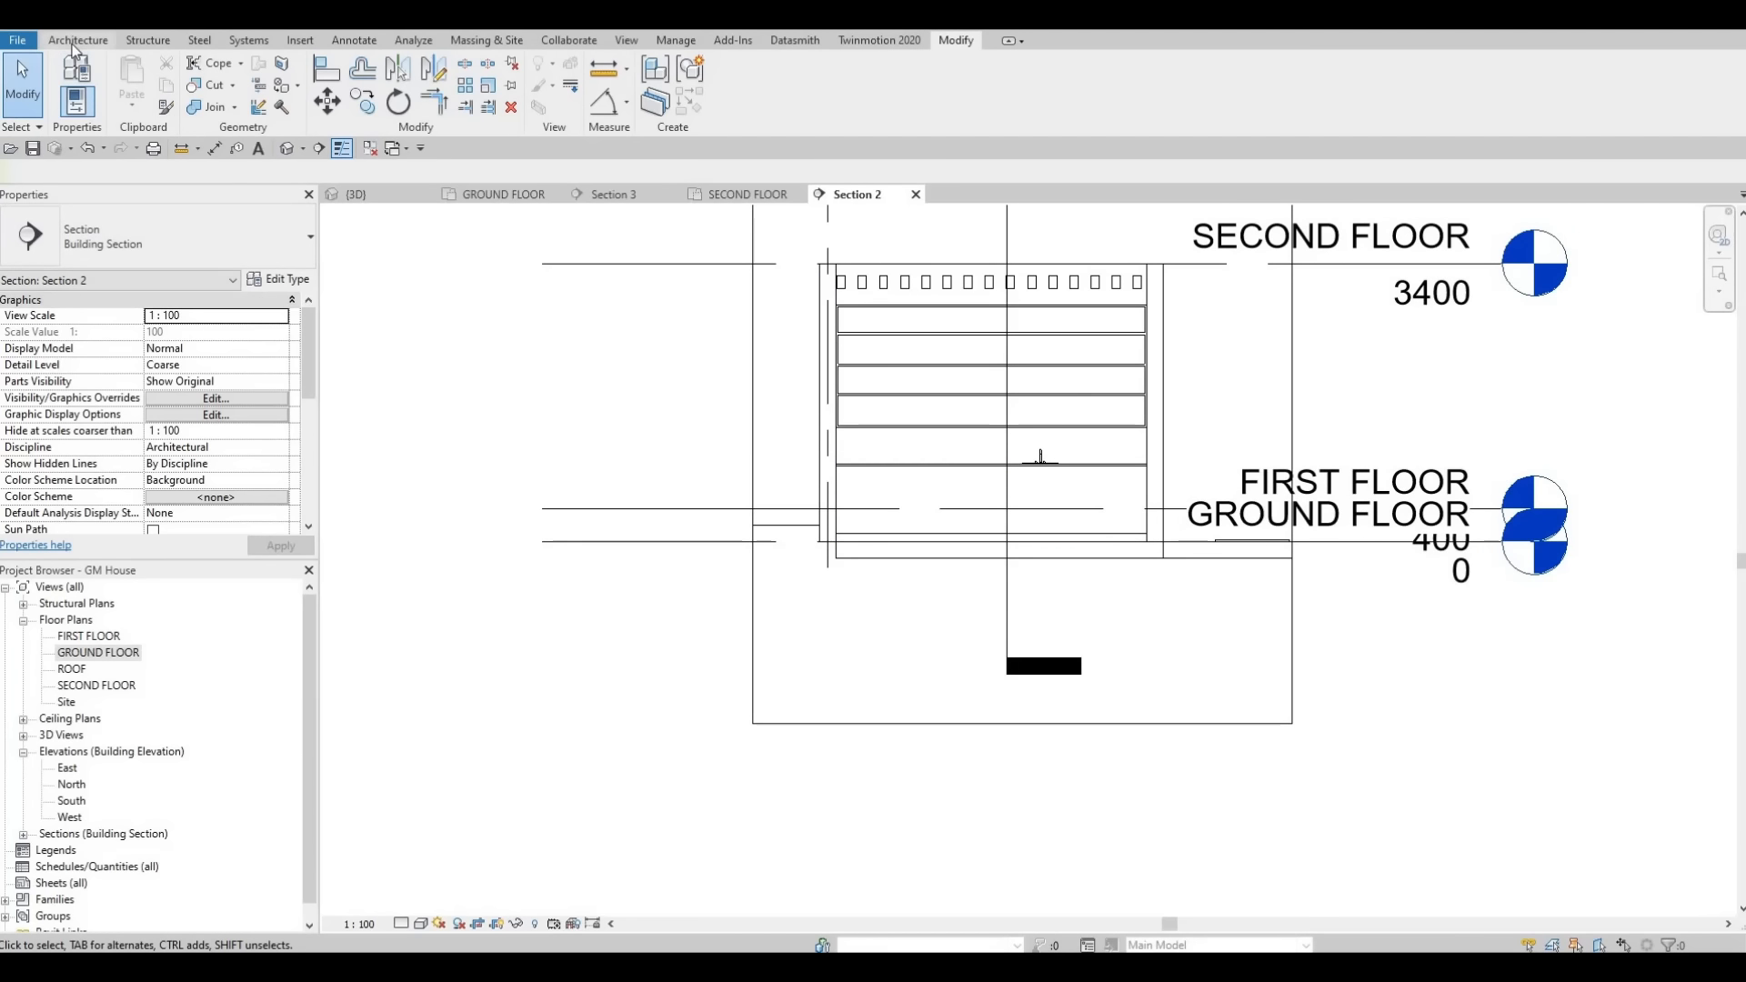
key(Escape)
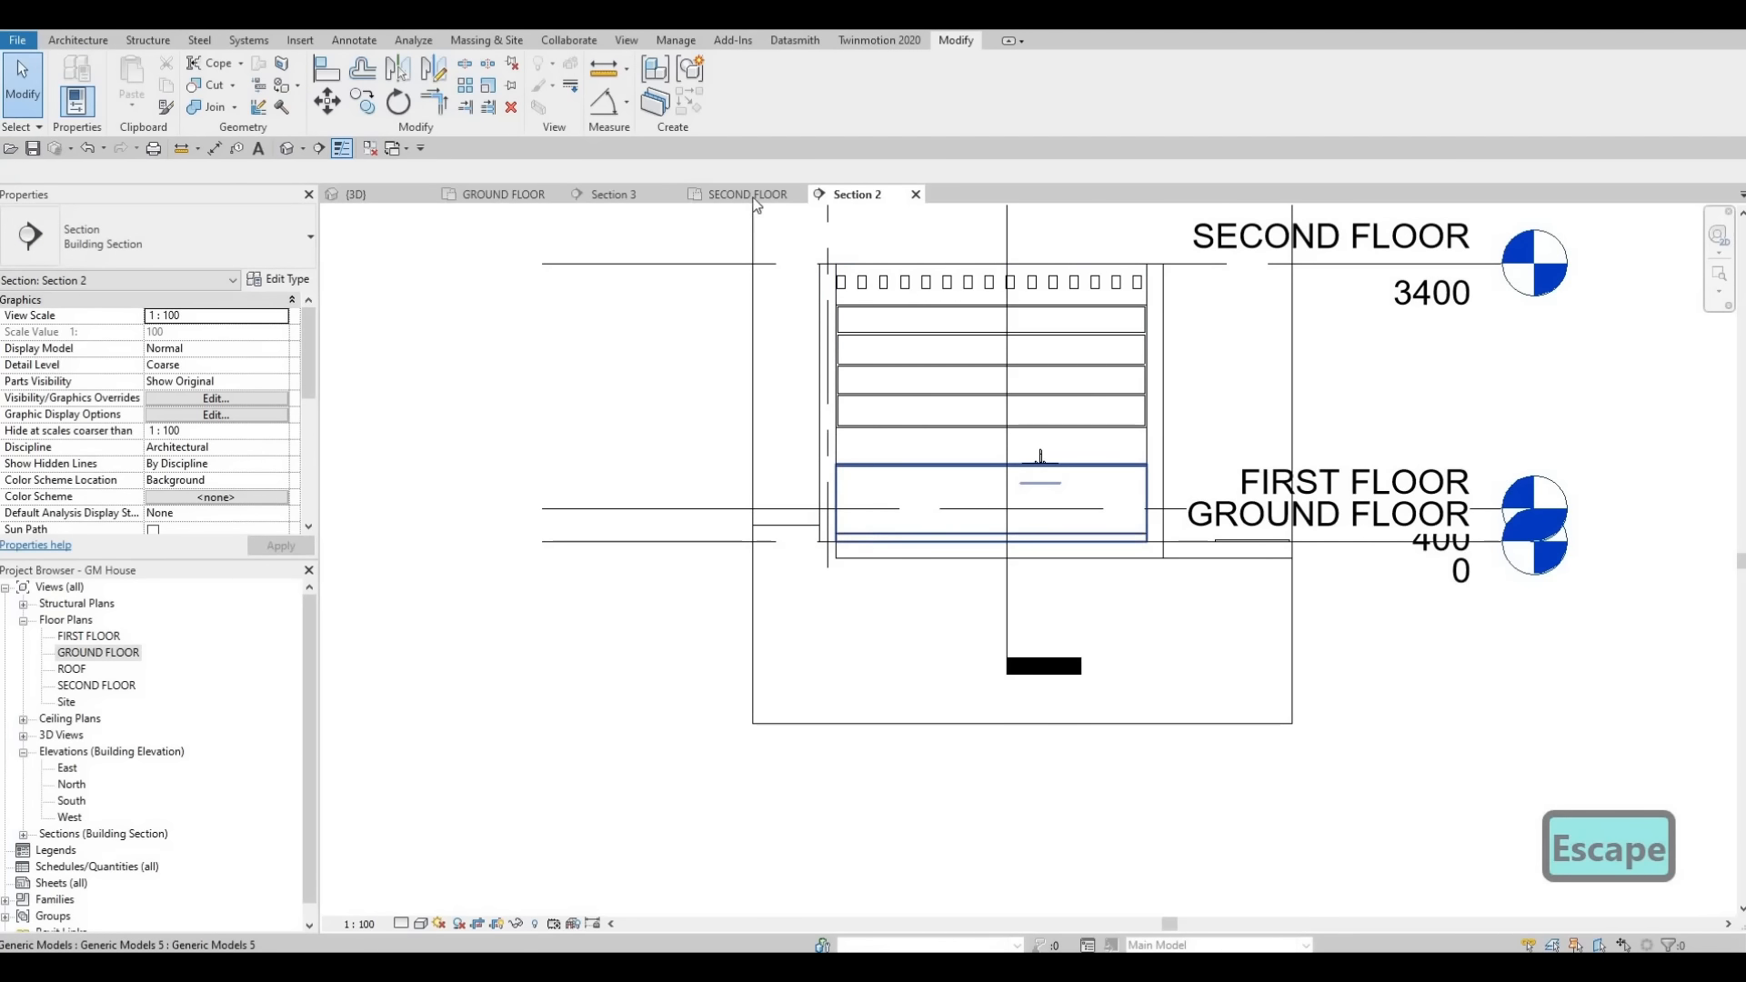
click(876, 536)
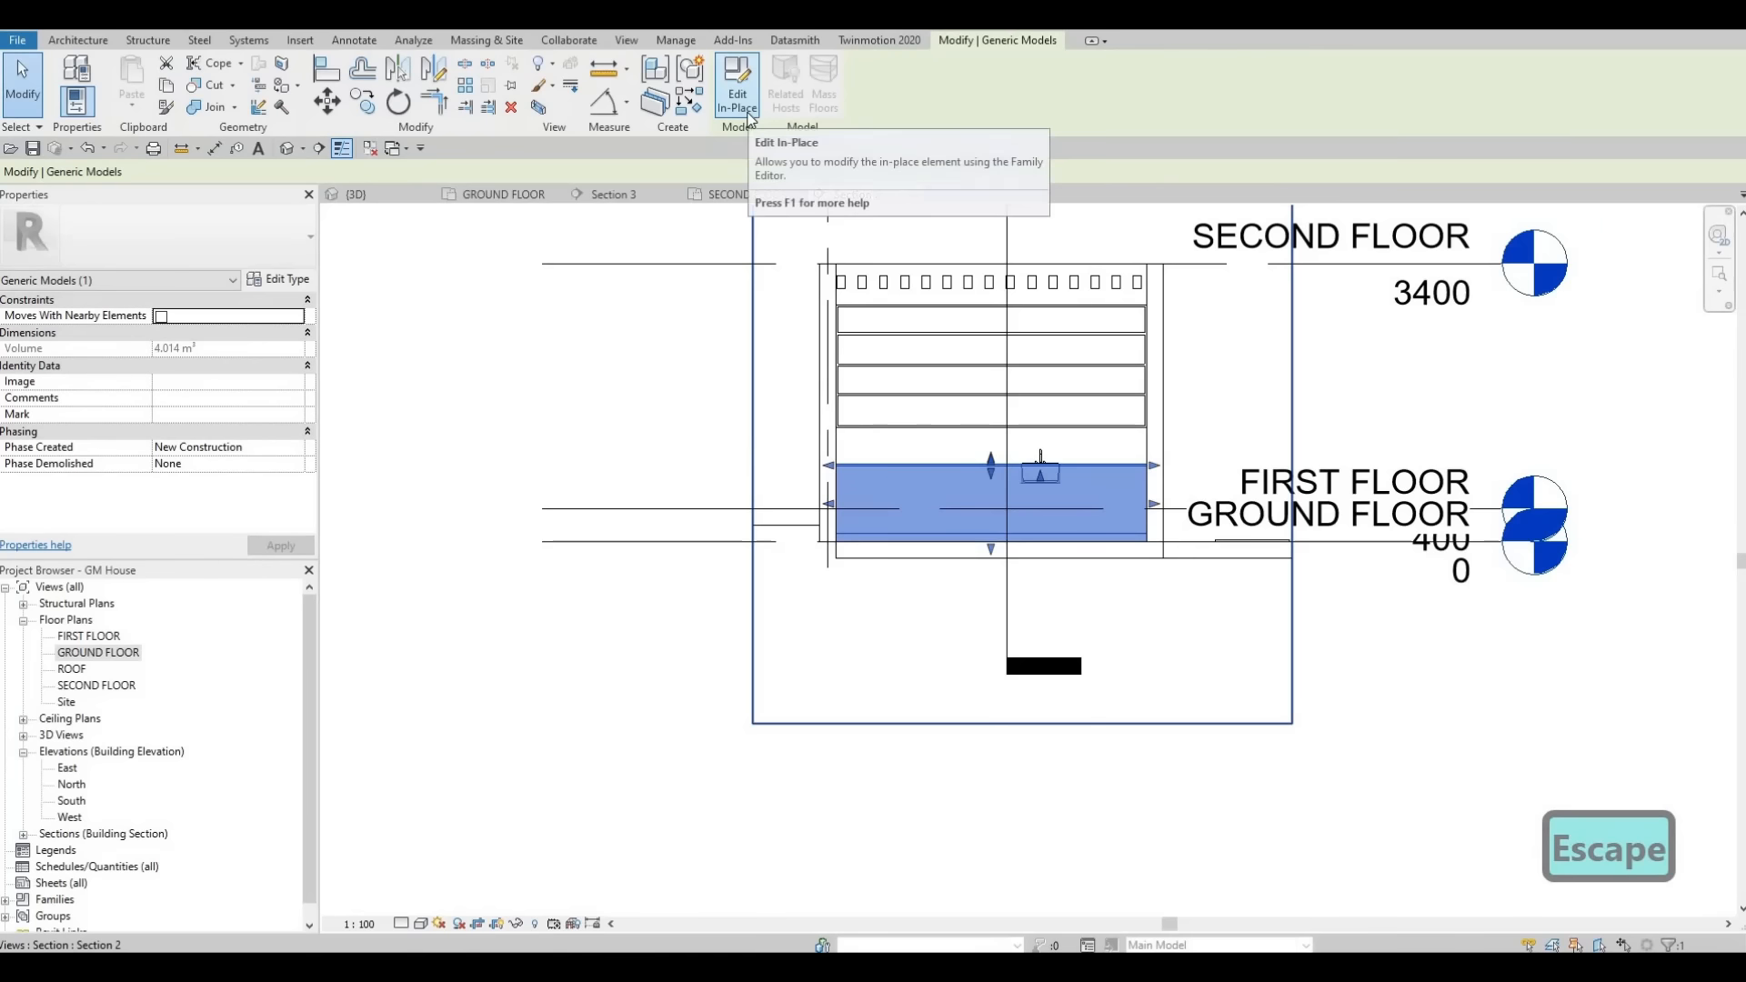
click(737, 91)
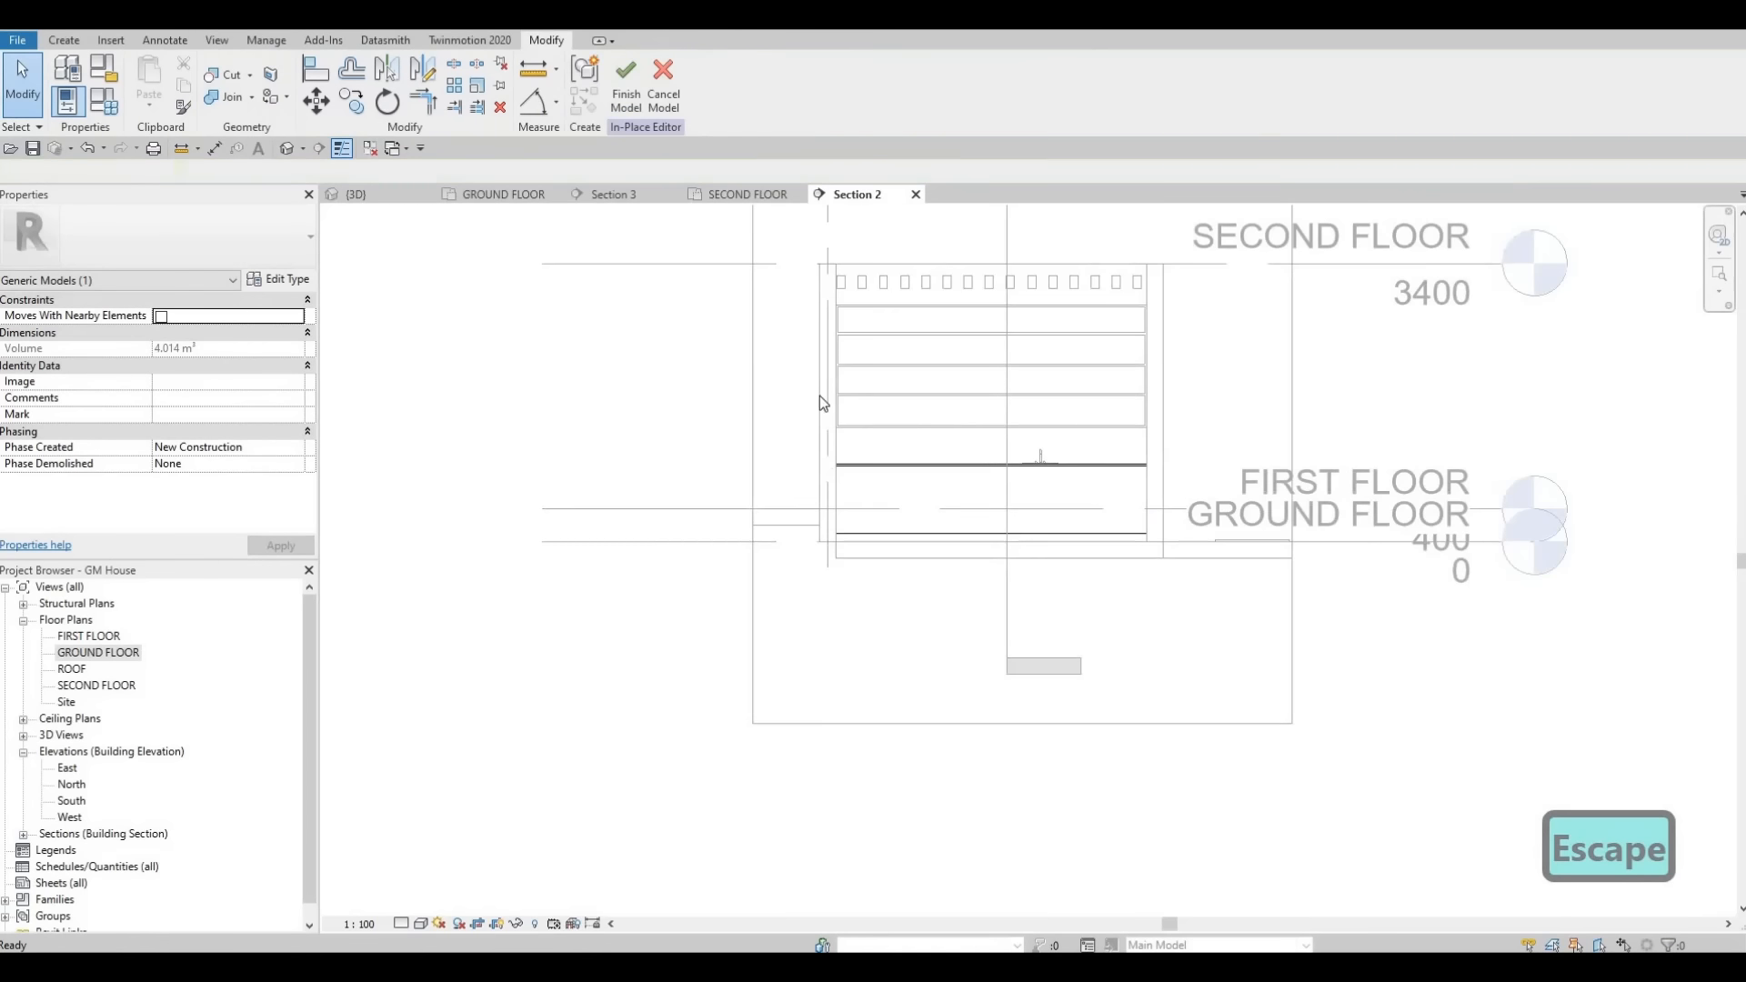
- Copy the Glulam 32h material name from the existing shelf extrusion
click(882, 516)
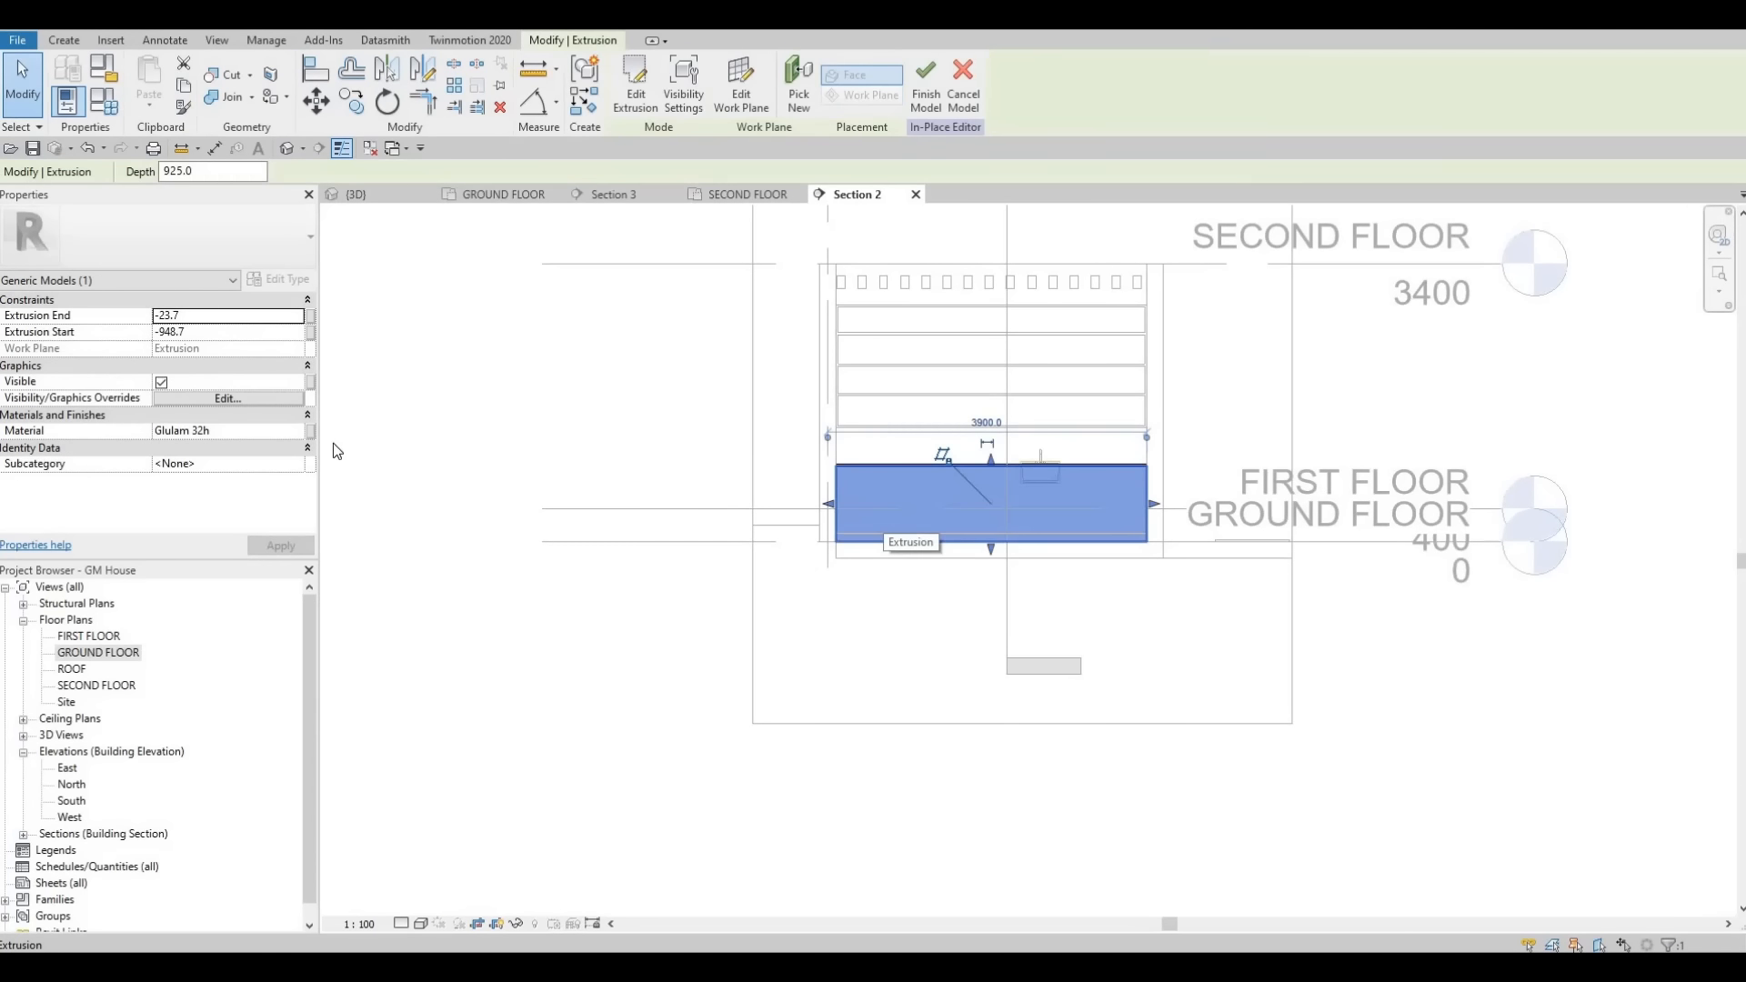
click(242, 432)
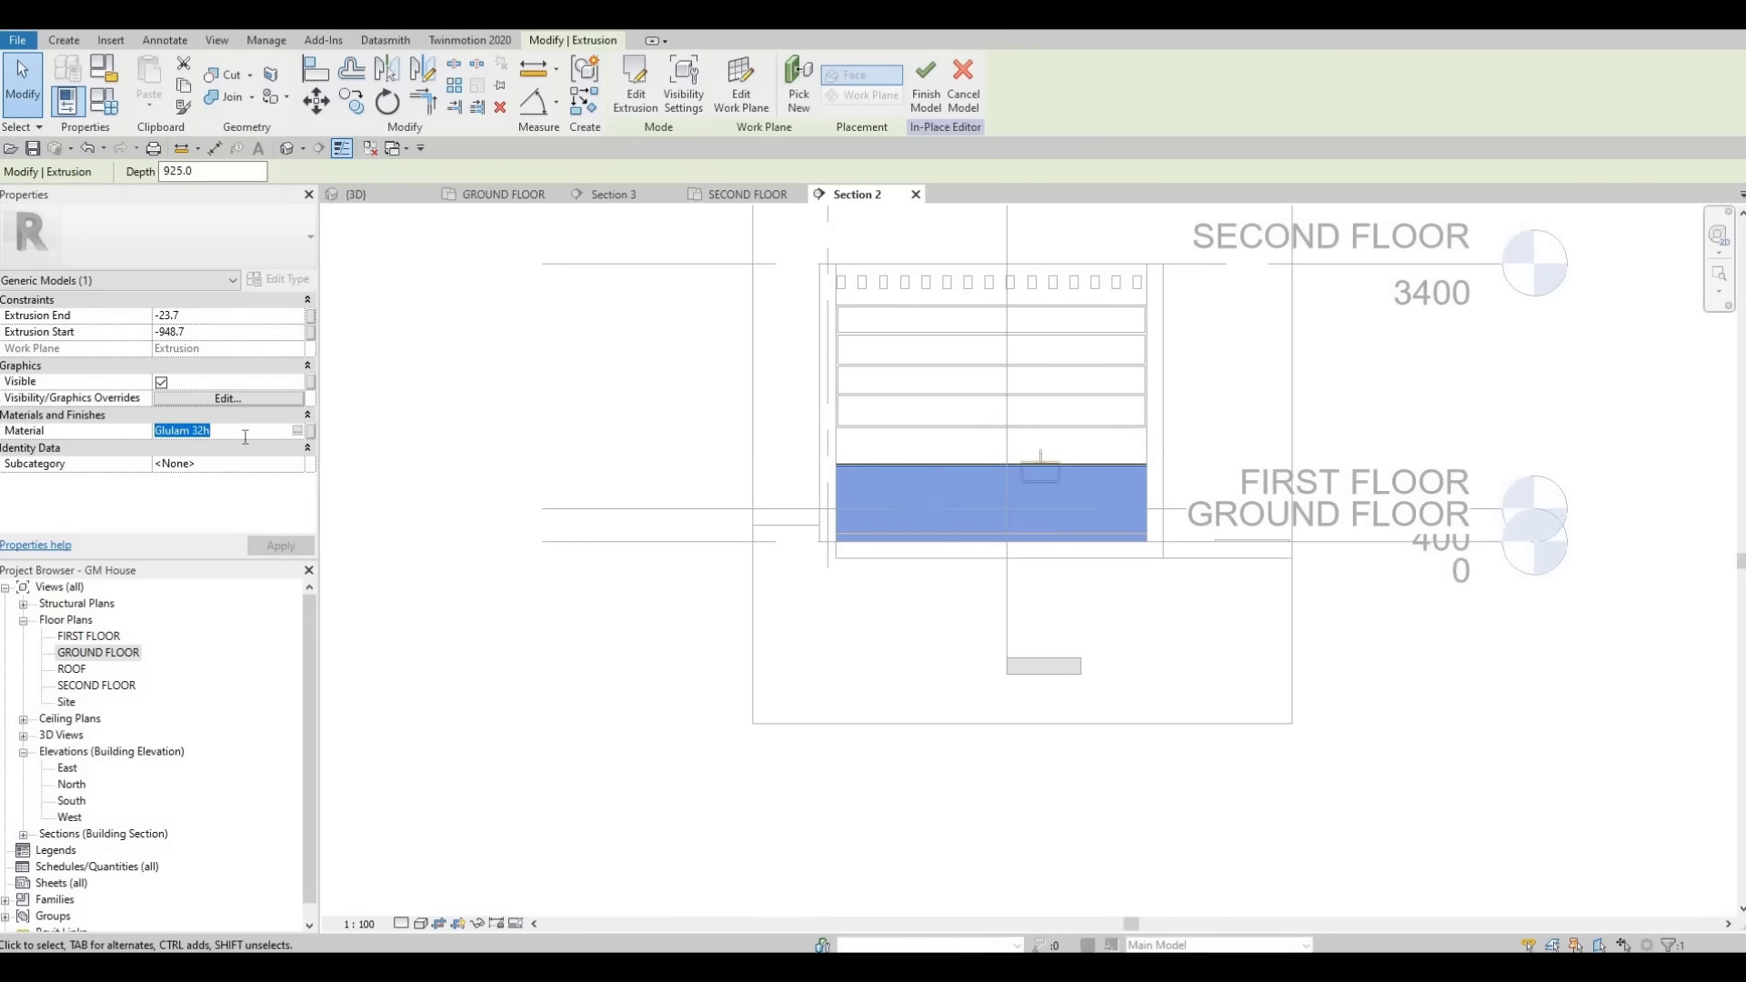
key(ctrl+c)
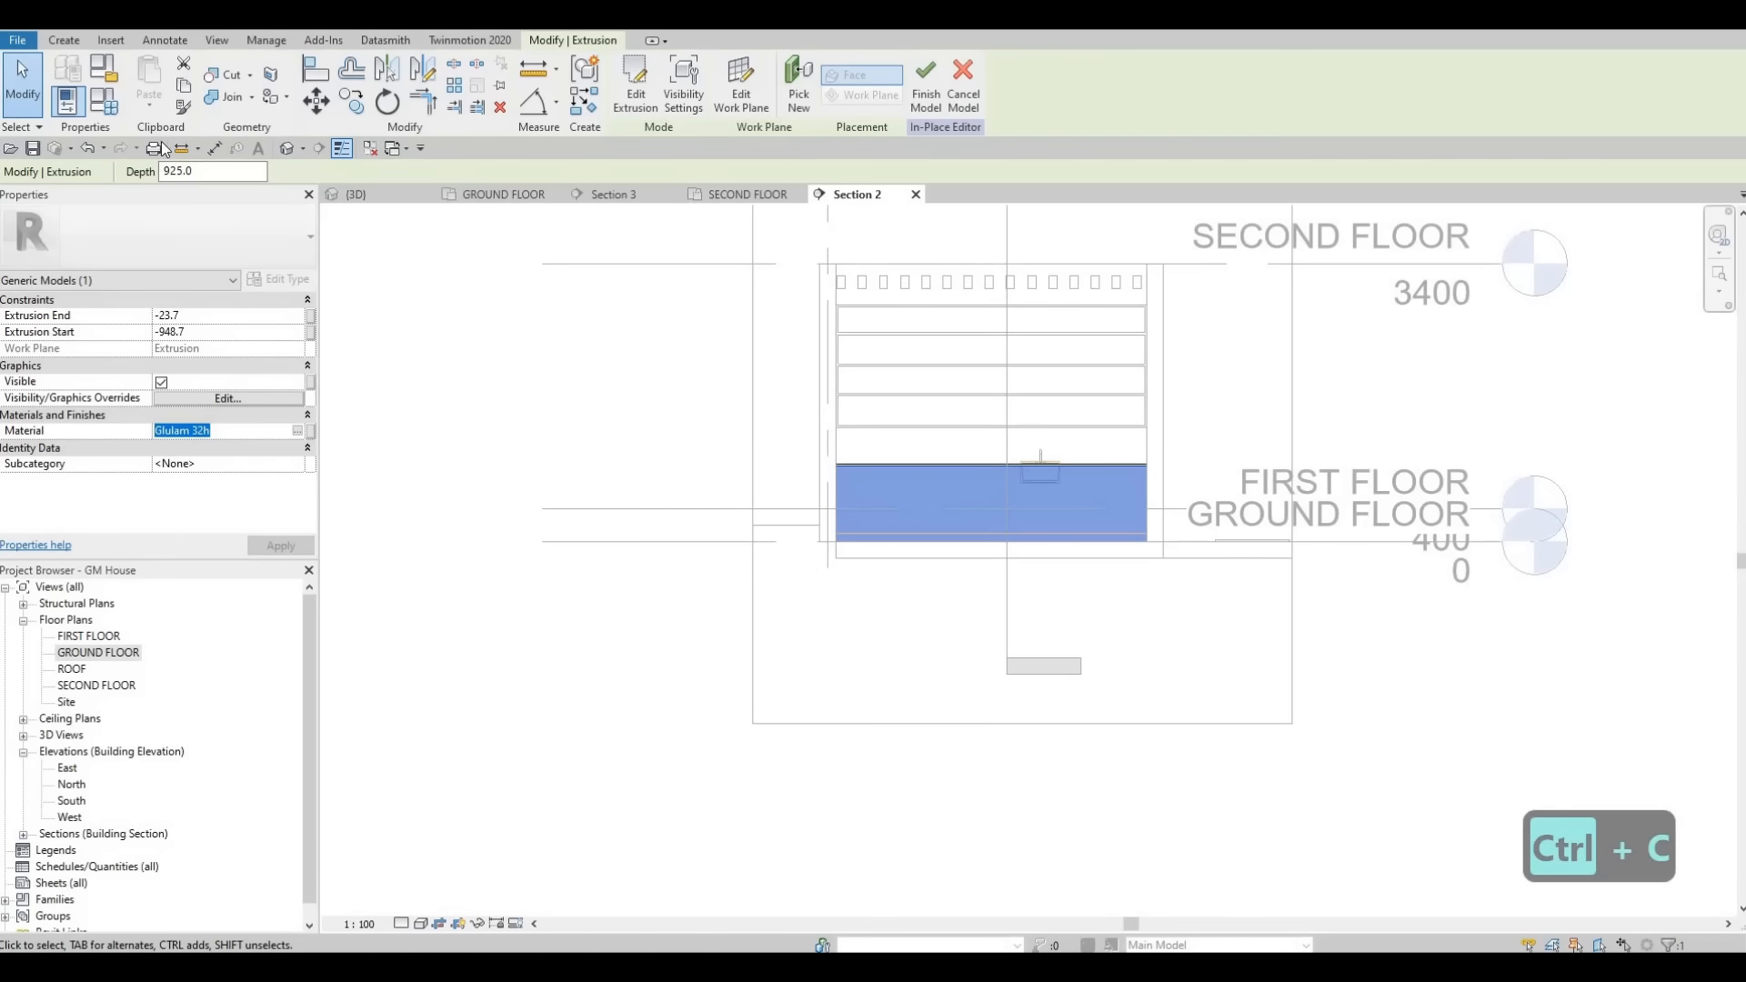
- Start a new solid Extrusion in the section view
click(64, 40)
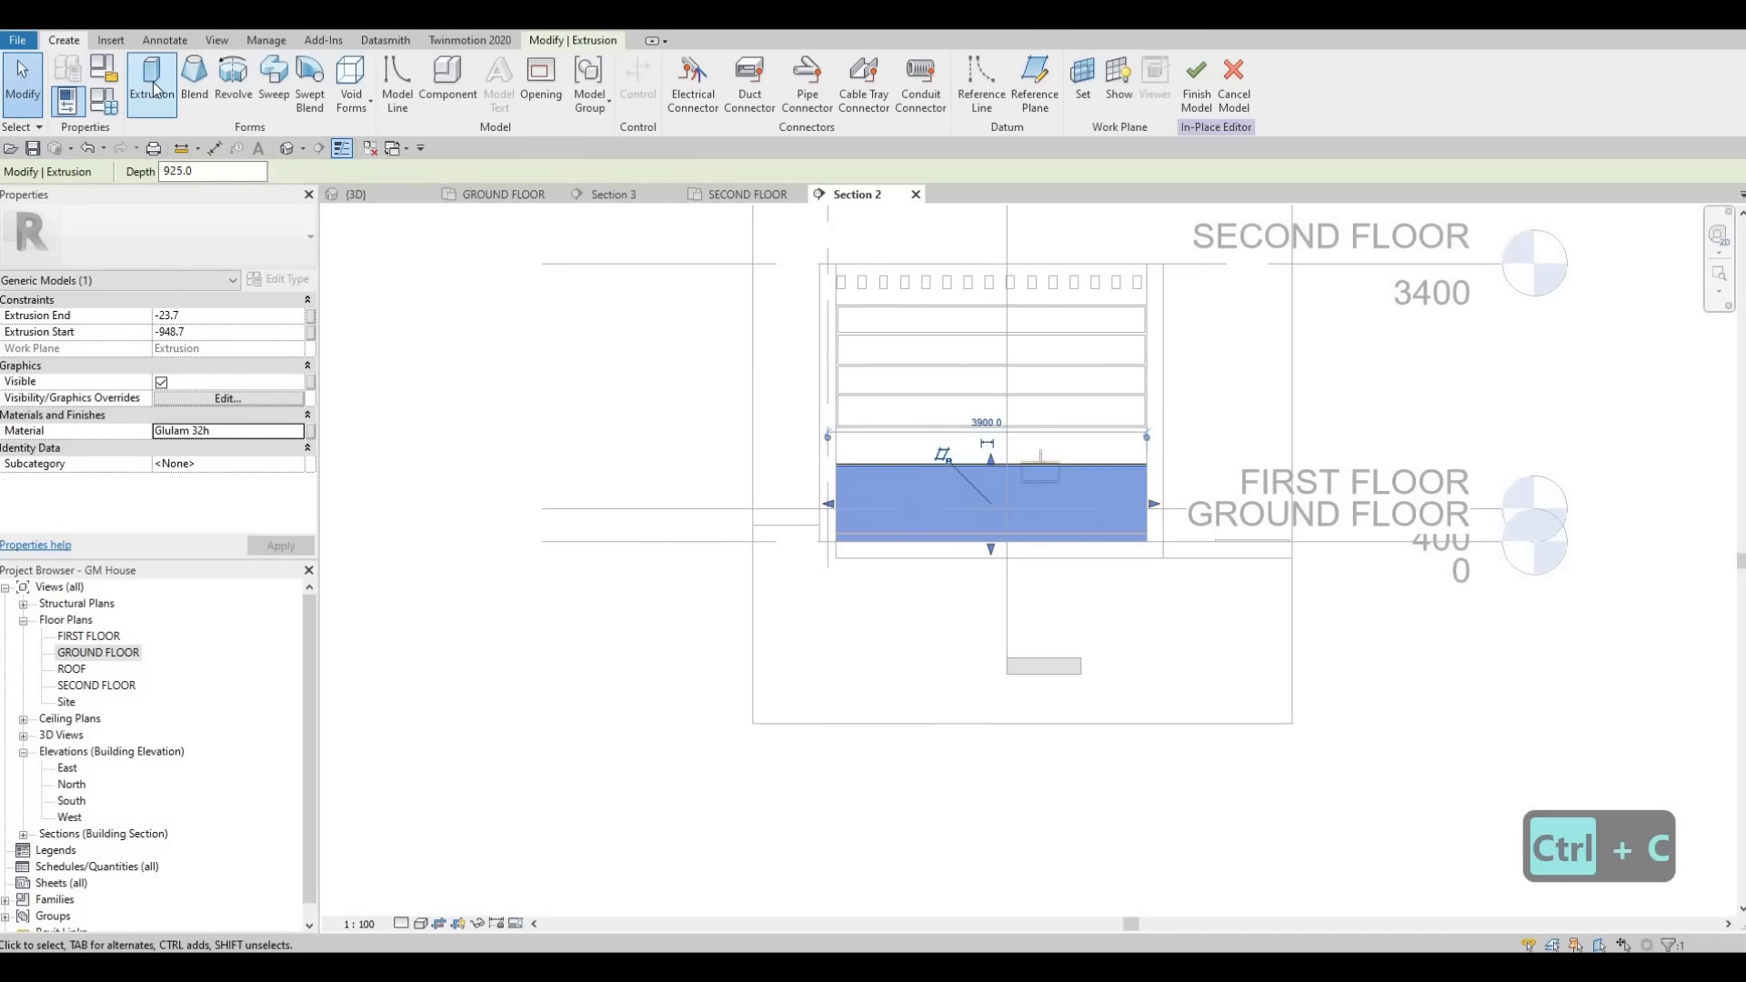
key(Escape)
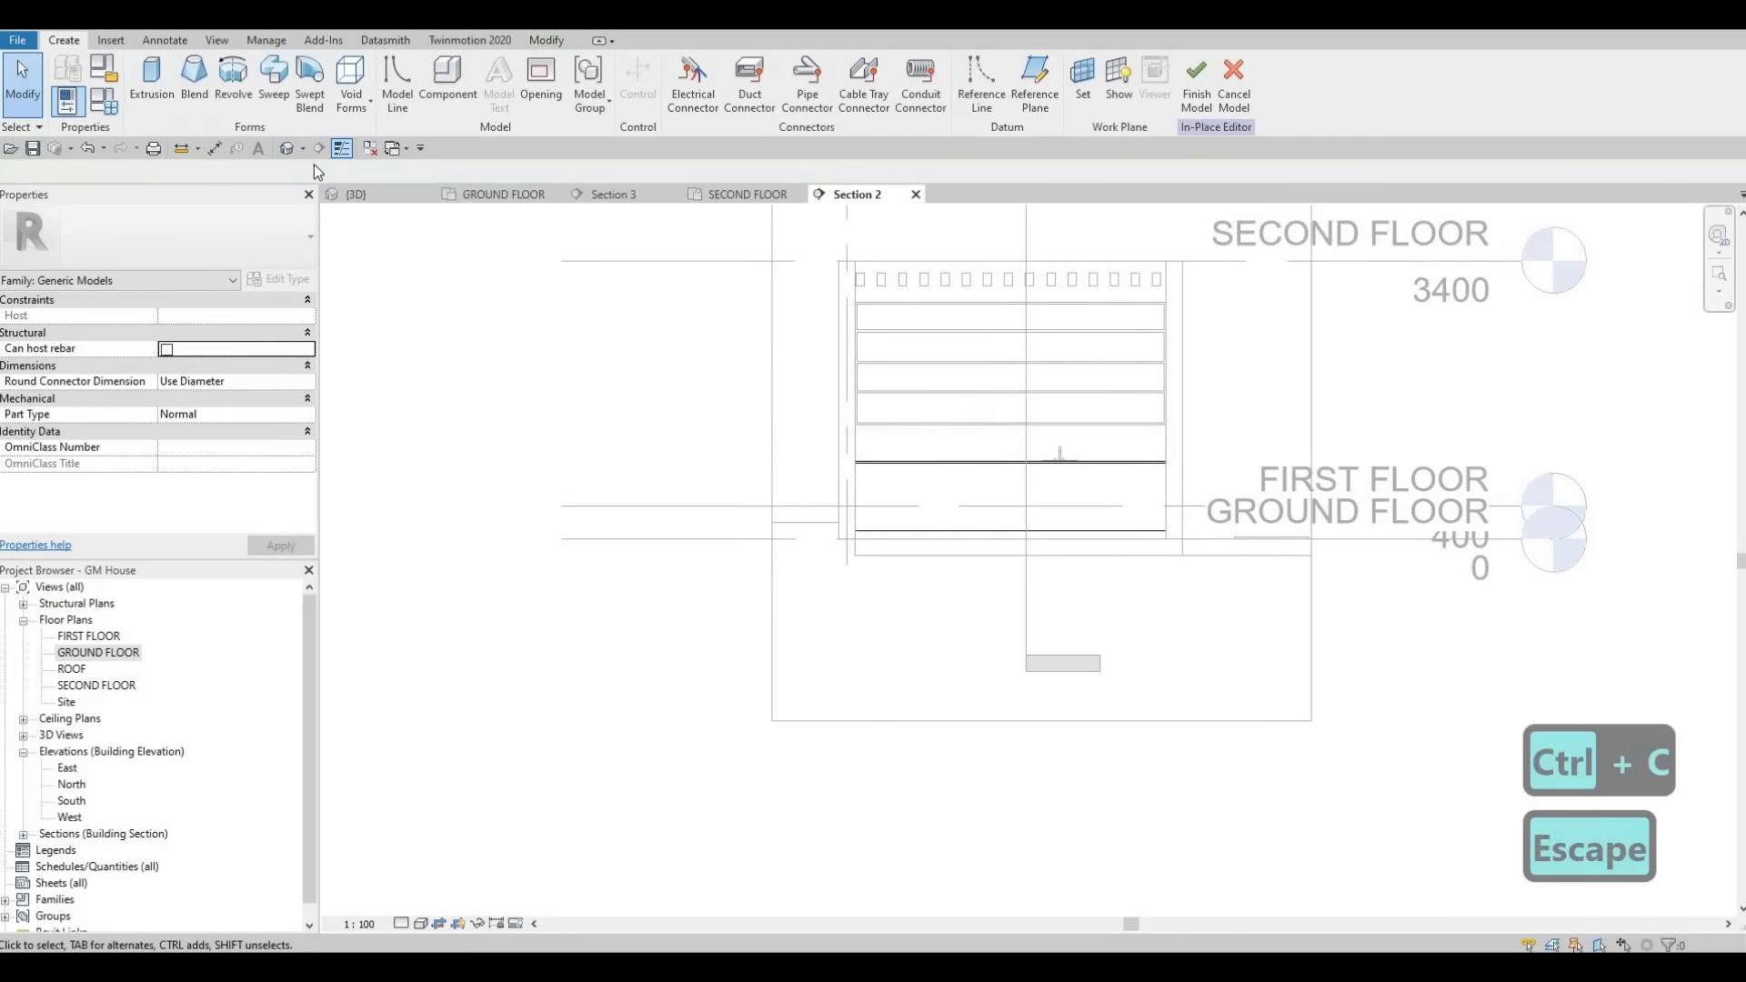
click(153, 86)
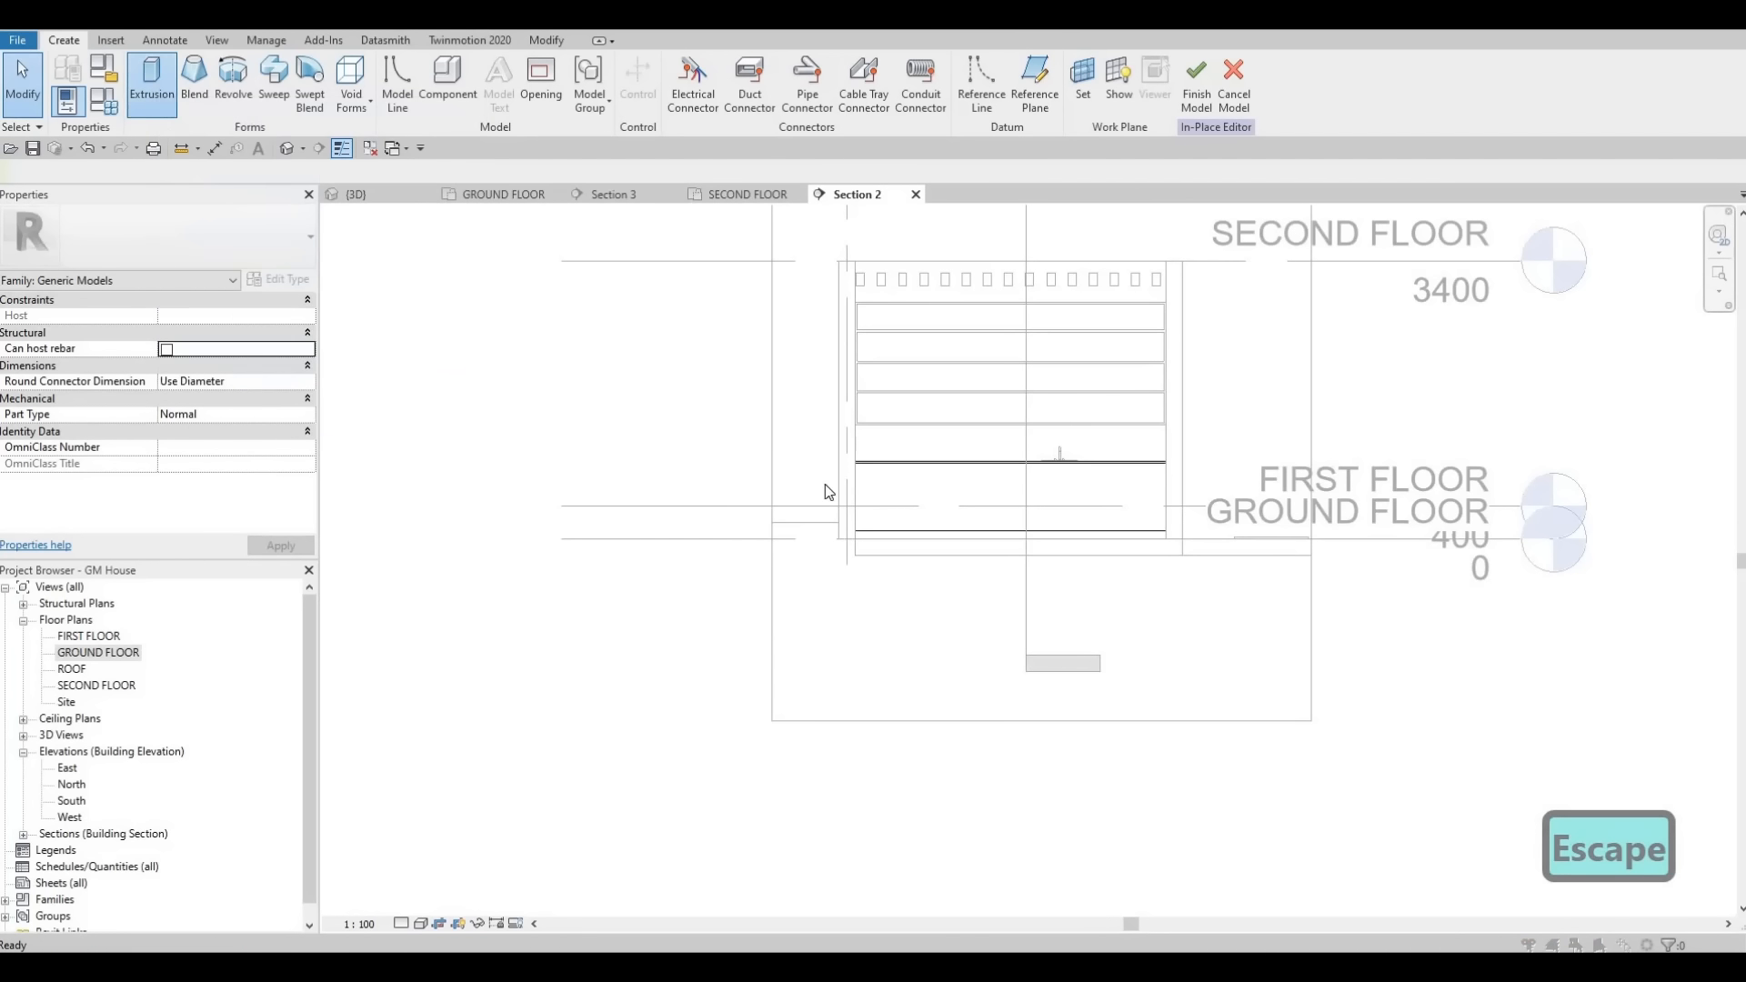
key(Return)
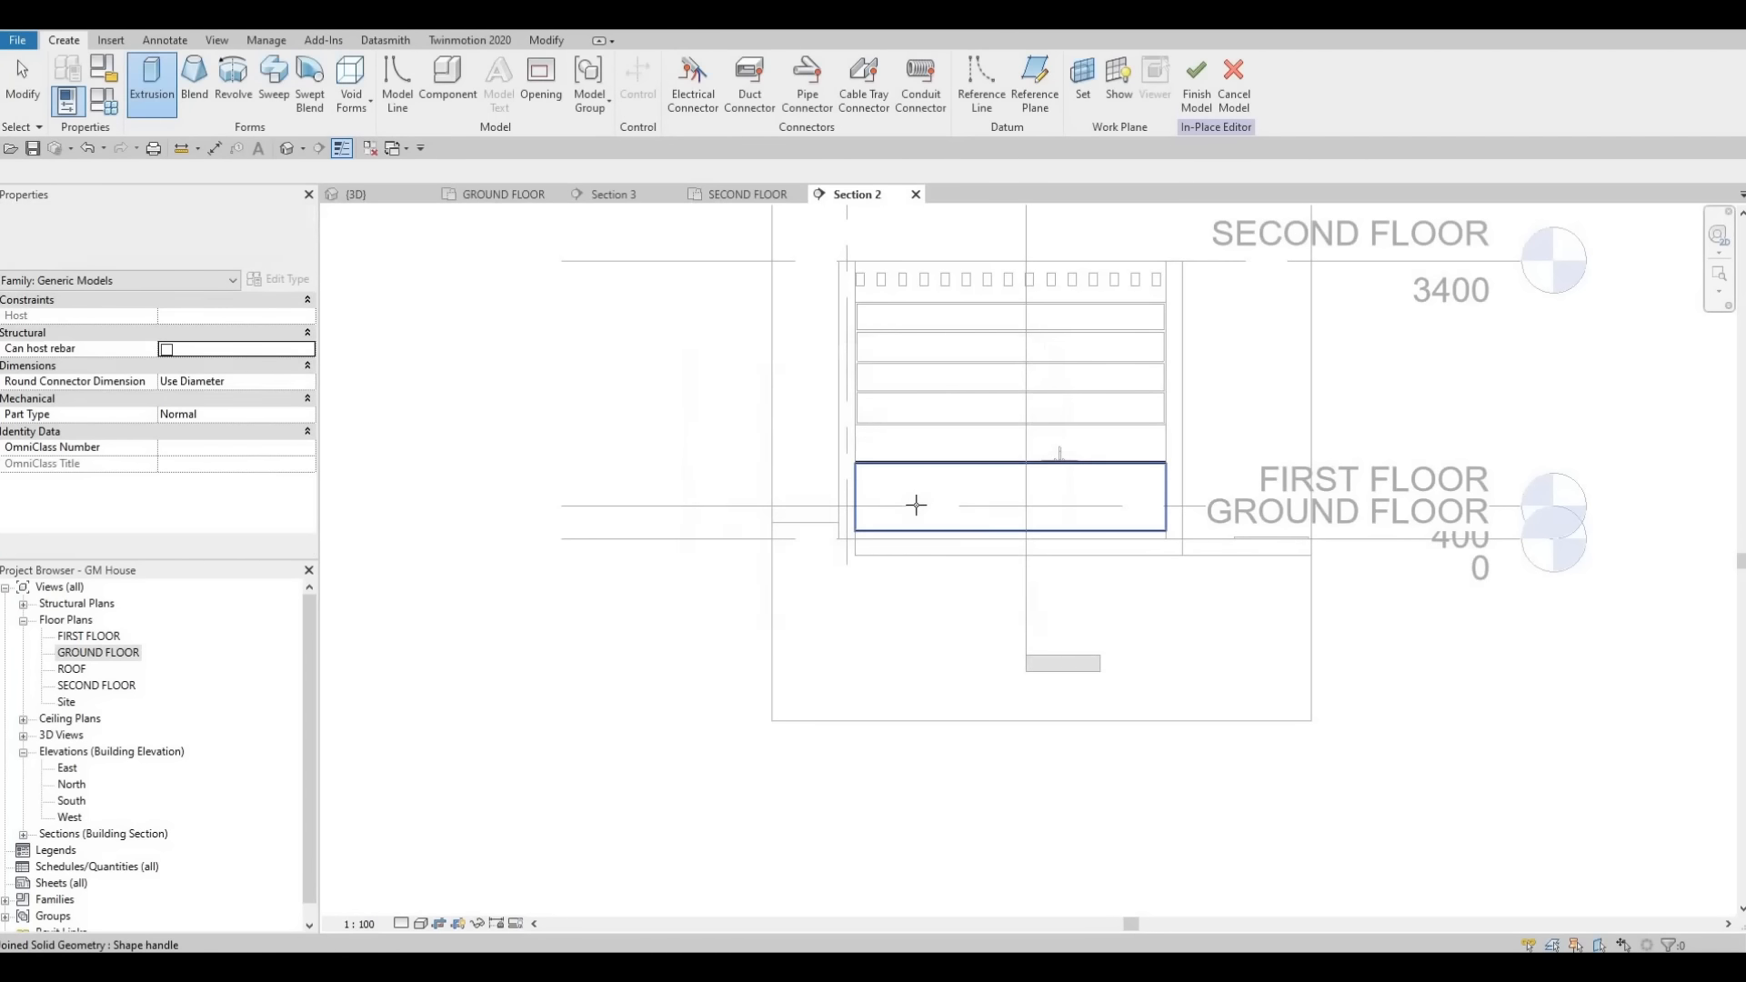
click(919, 514)
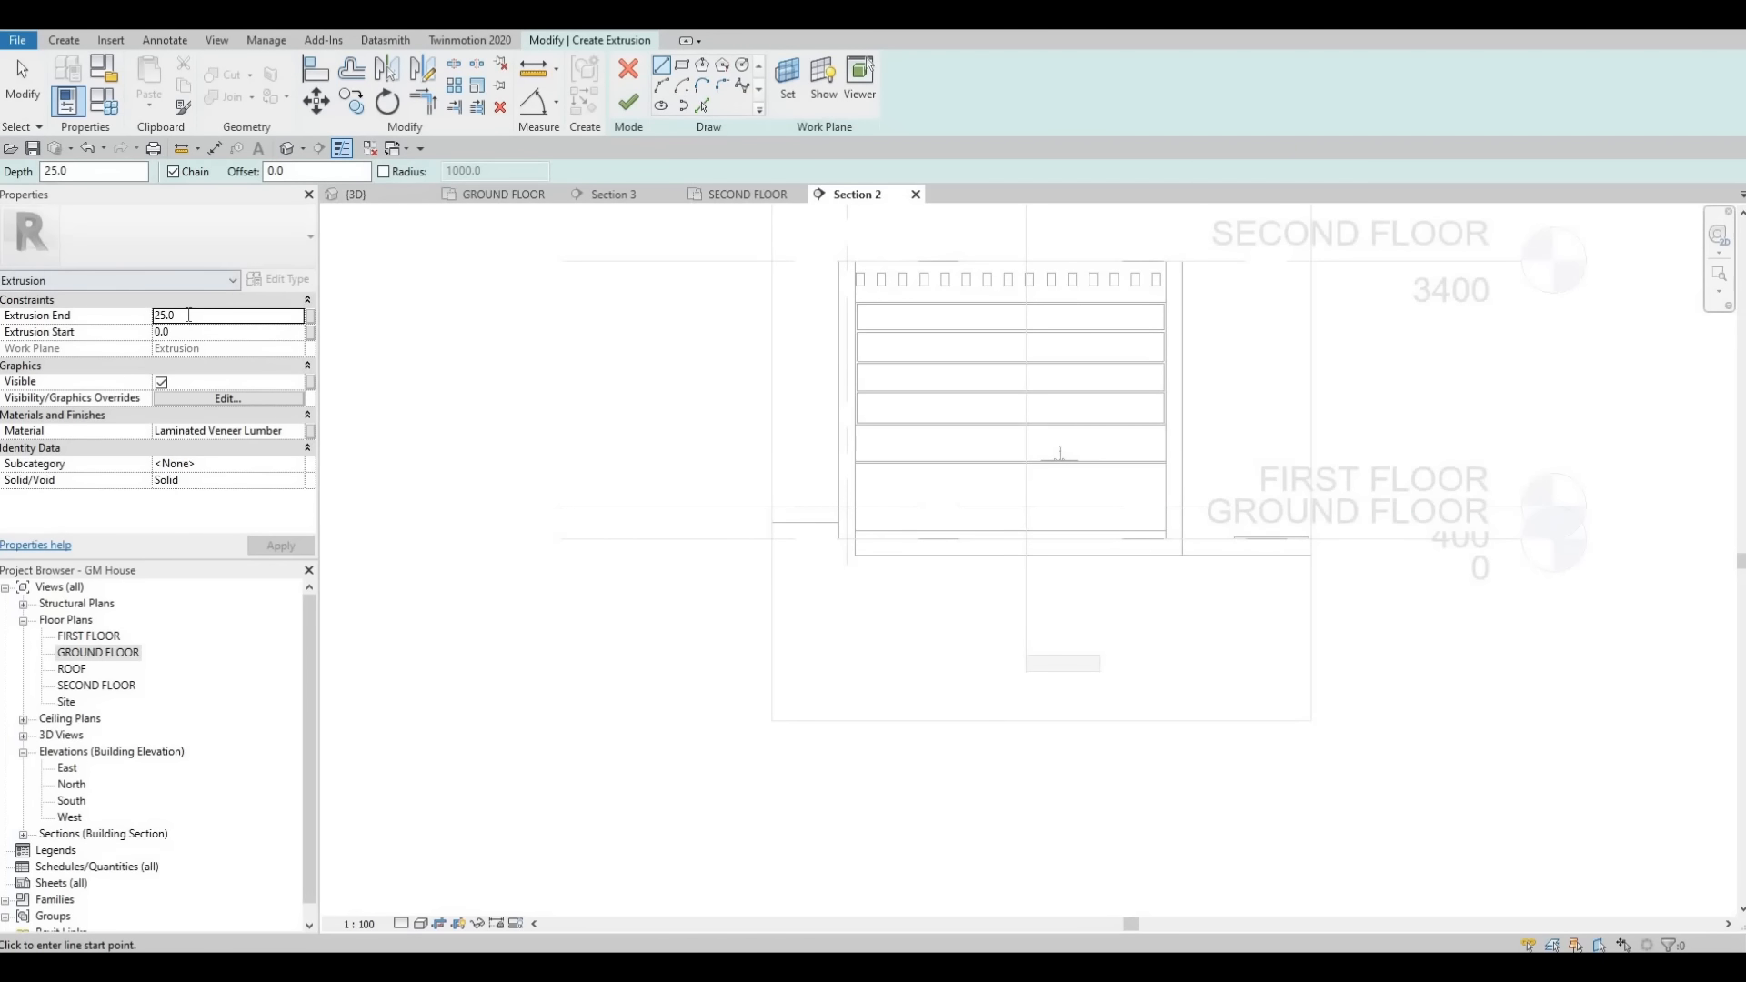
- Set the new extrusion's end to 10 and paste Glulam 32h as its material
double_click(178, 310)
text(10)
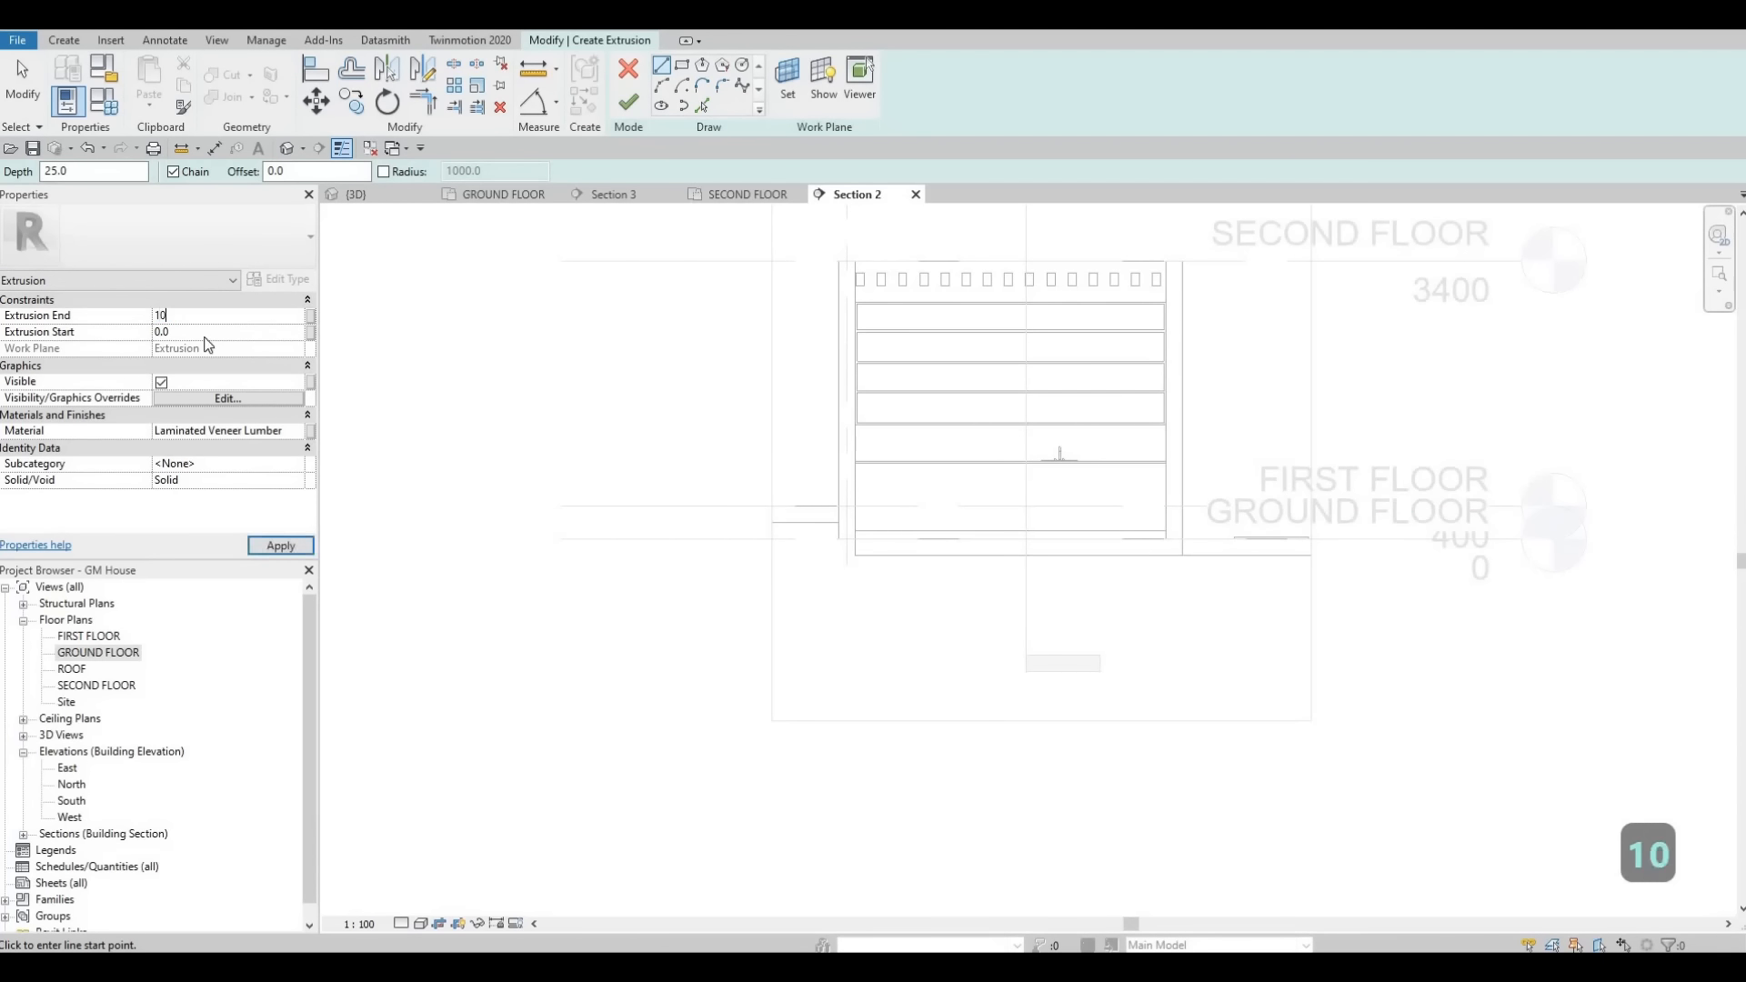
click(283, 433)
click(283, 433)
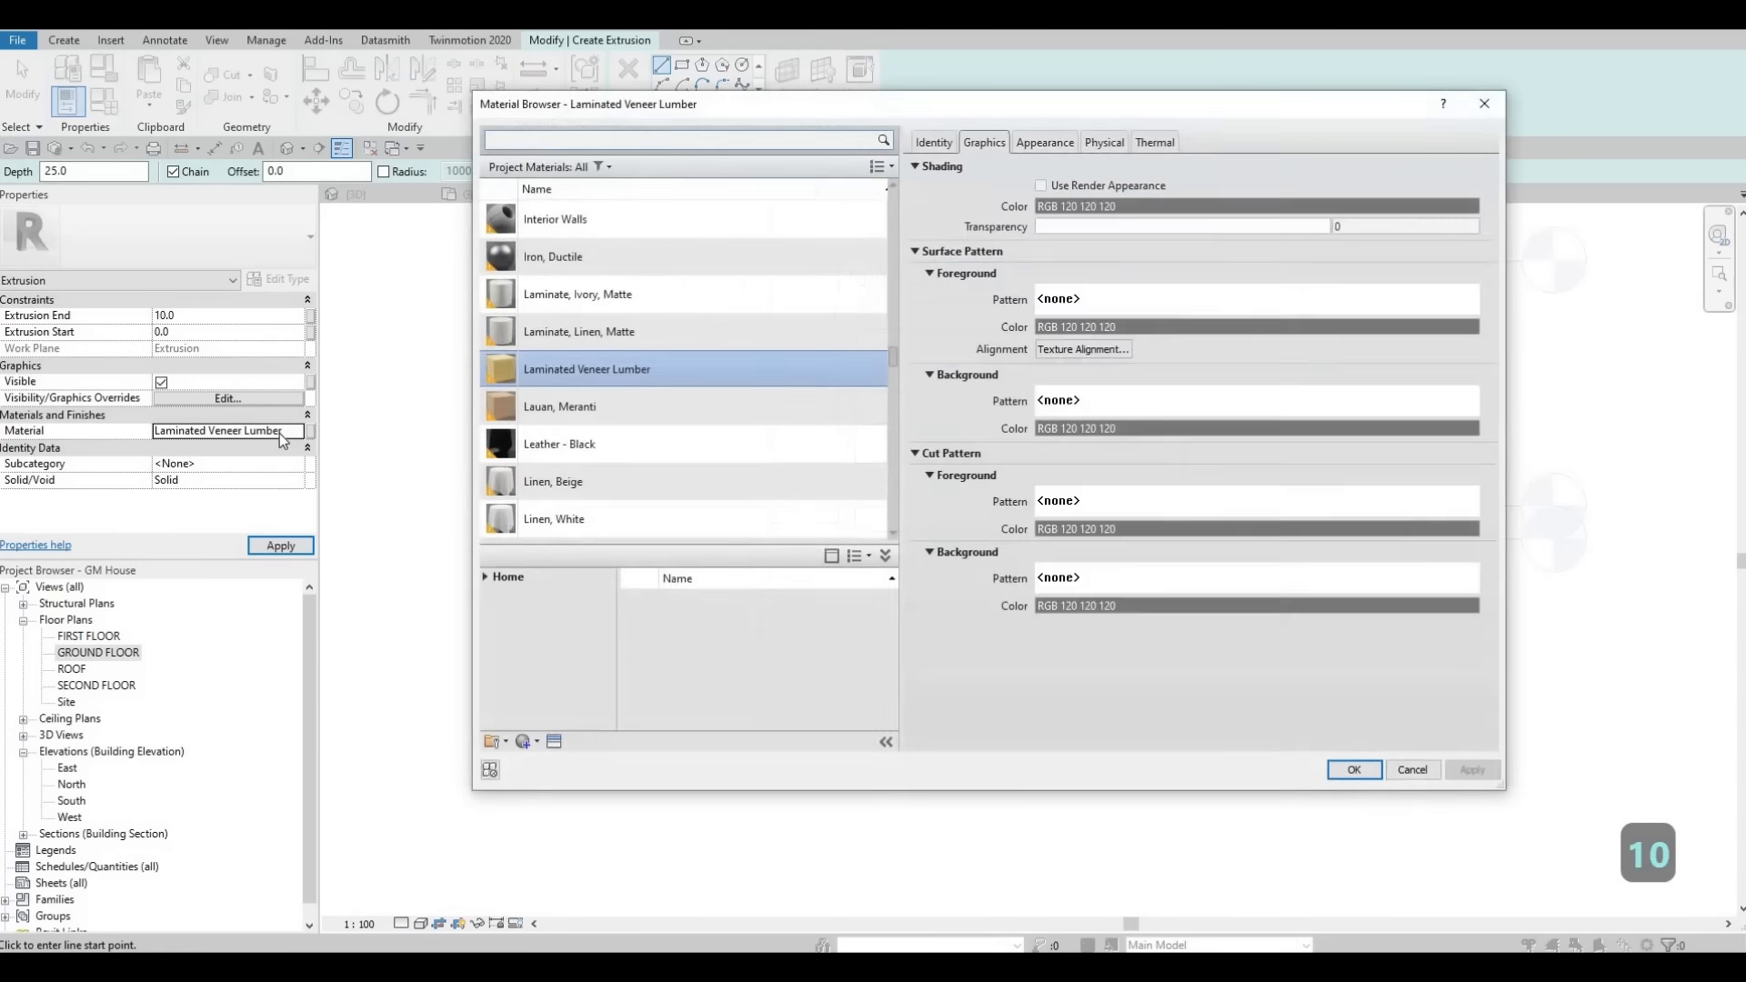
key(Escape)
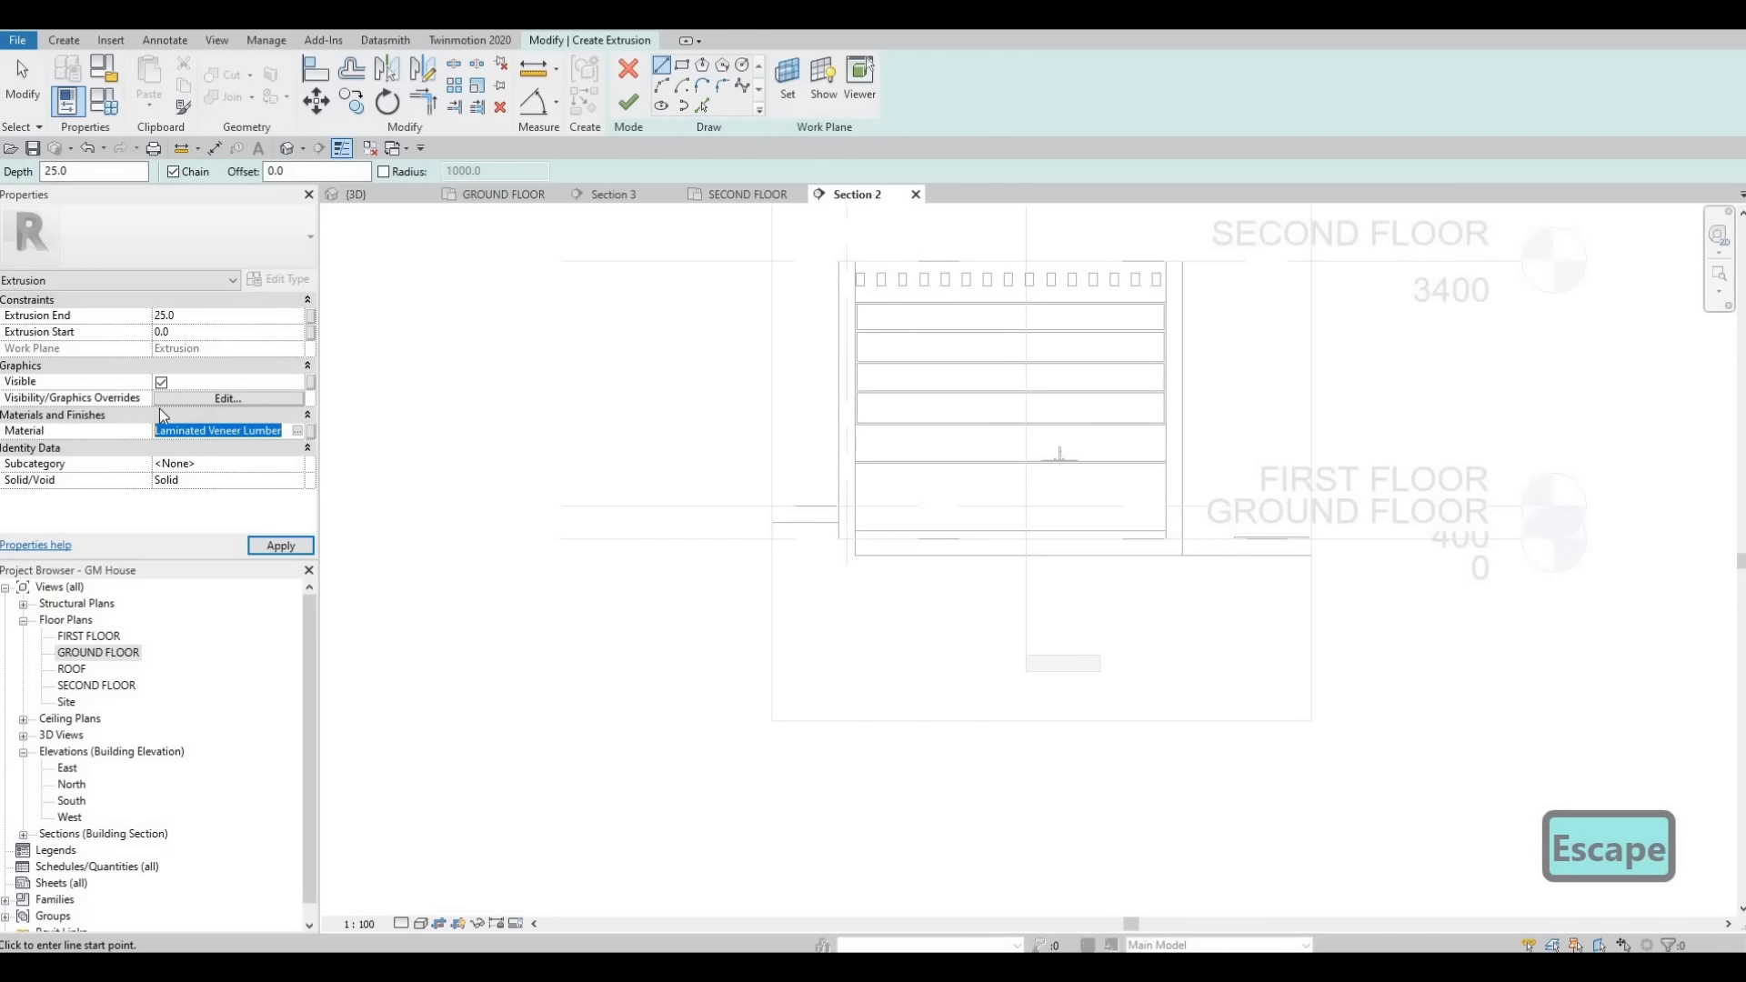
key(ctrl+v)
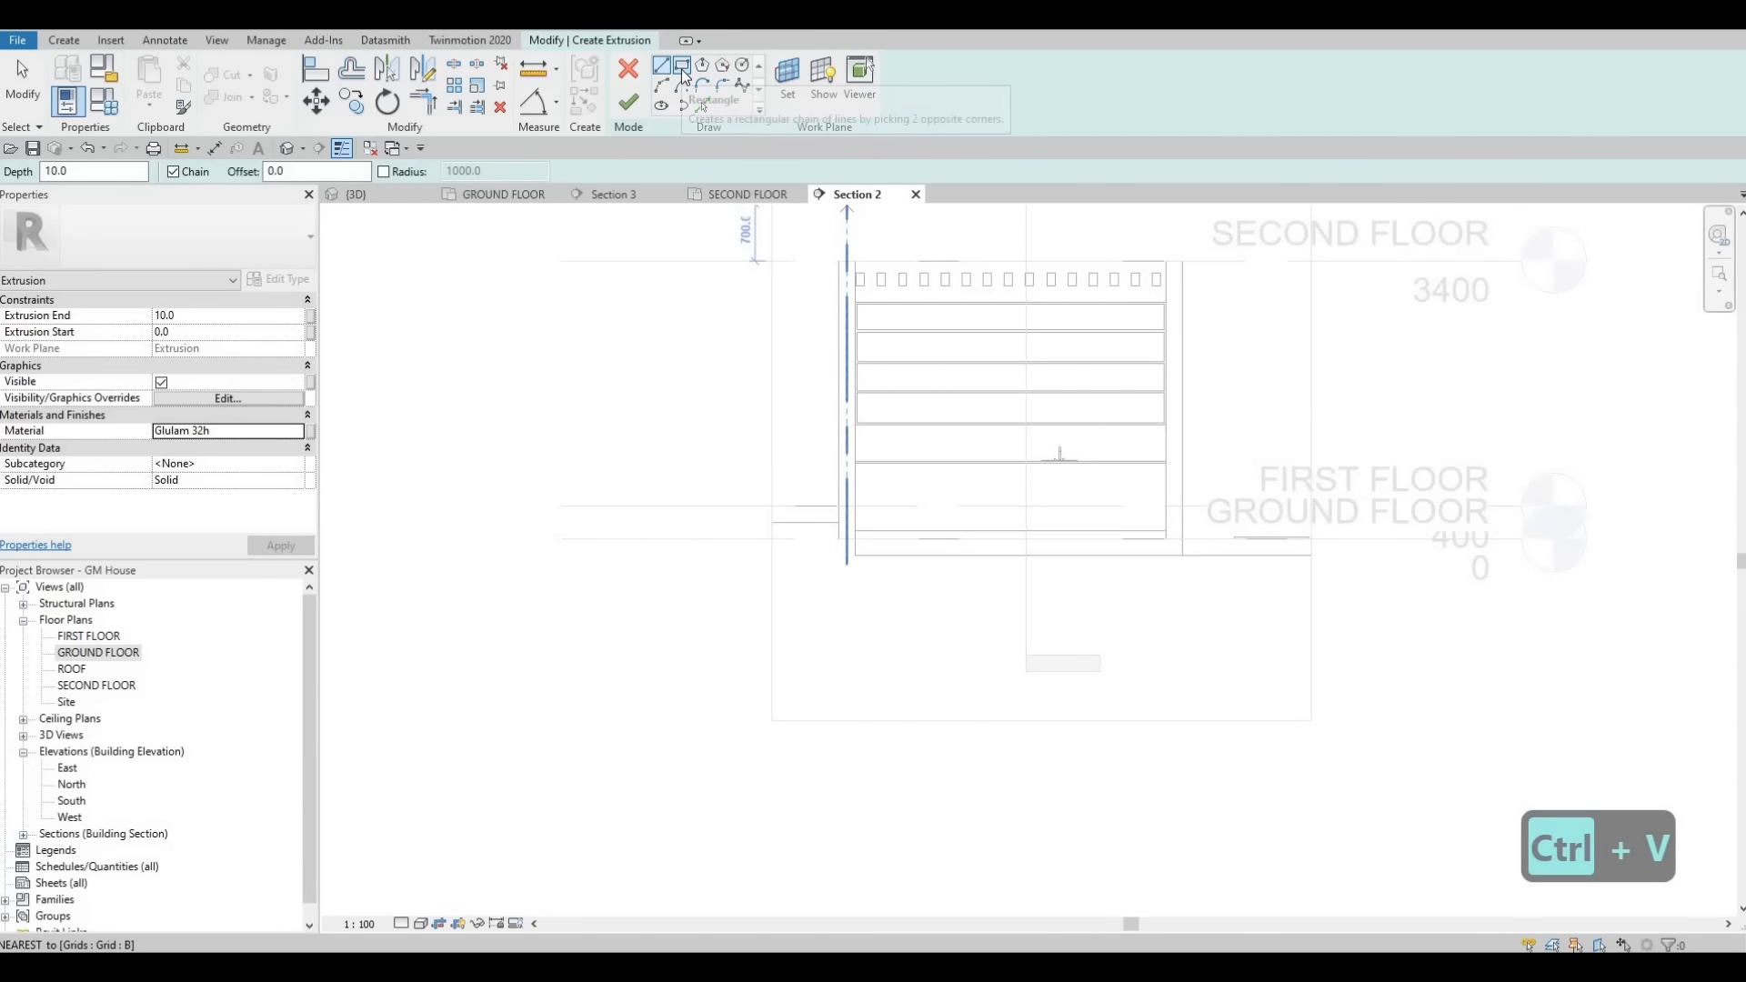
- Sketch a rectangle with a 10 offset filling the lower opening, about 805 mm tall
click(682, 70)
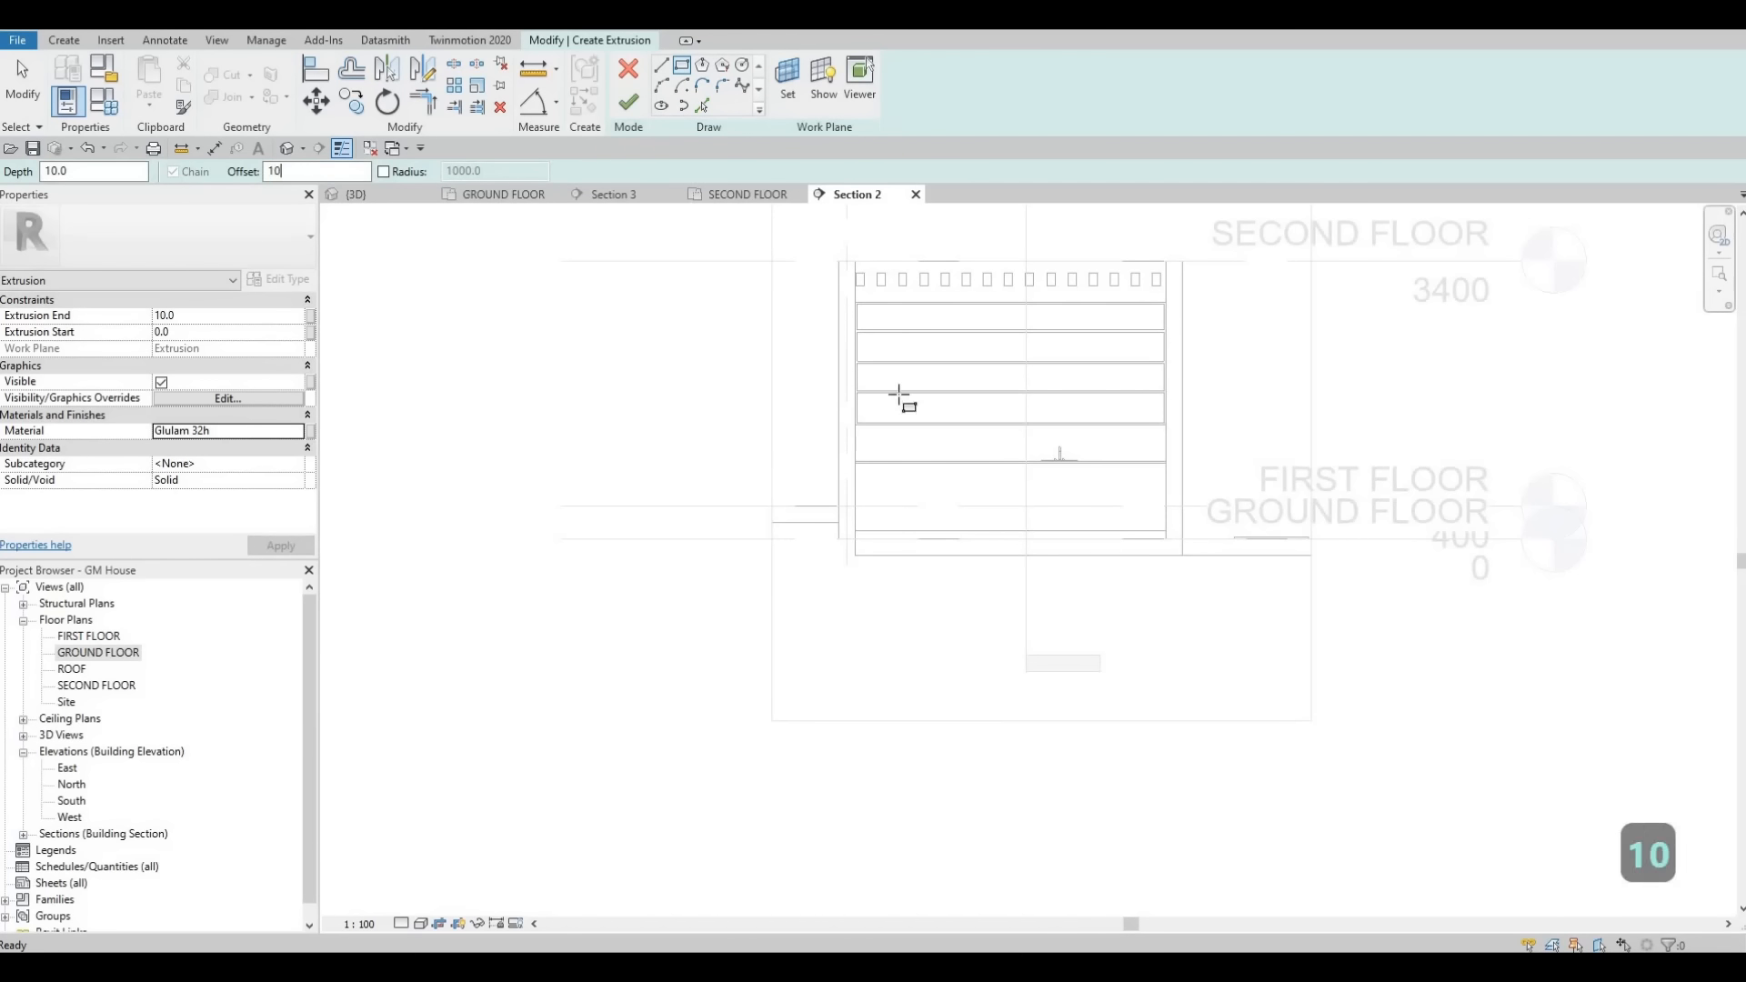
scroll(846, 476, up, 4)
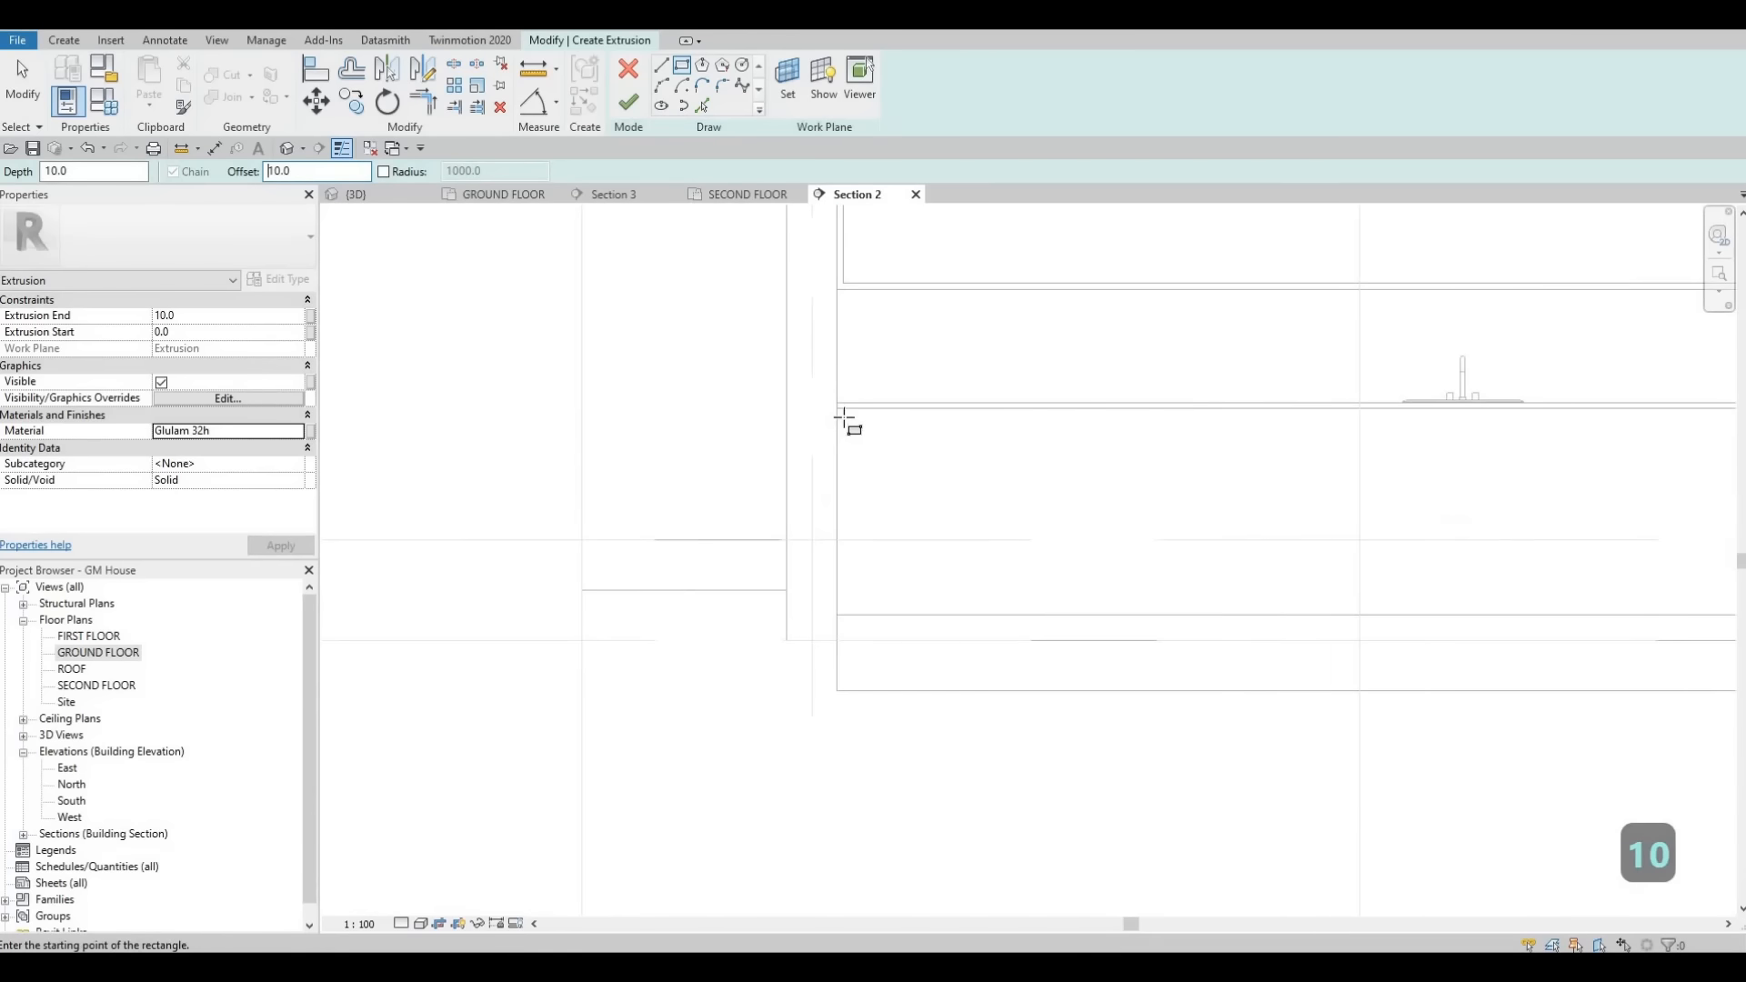
click(838, 409)
scroll(842, 417, down, 2)
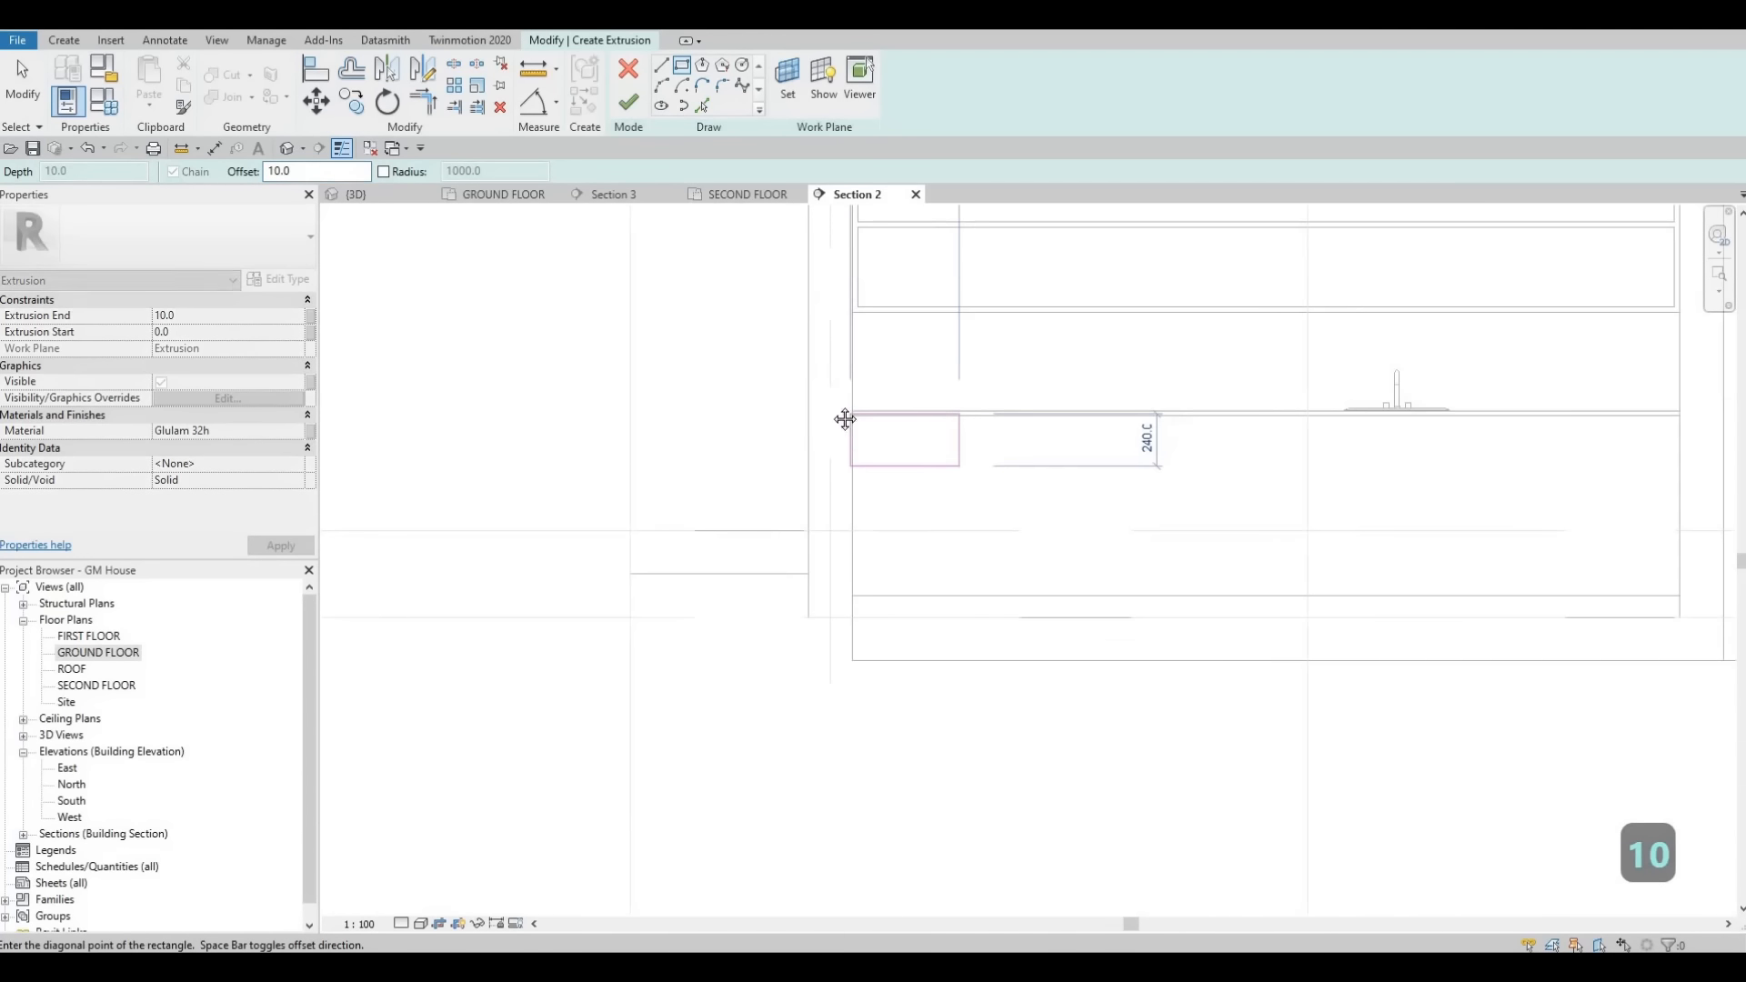
scroll(1253, 499, up, 4)
click(1251, 499)
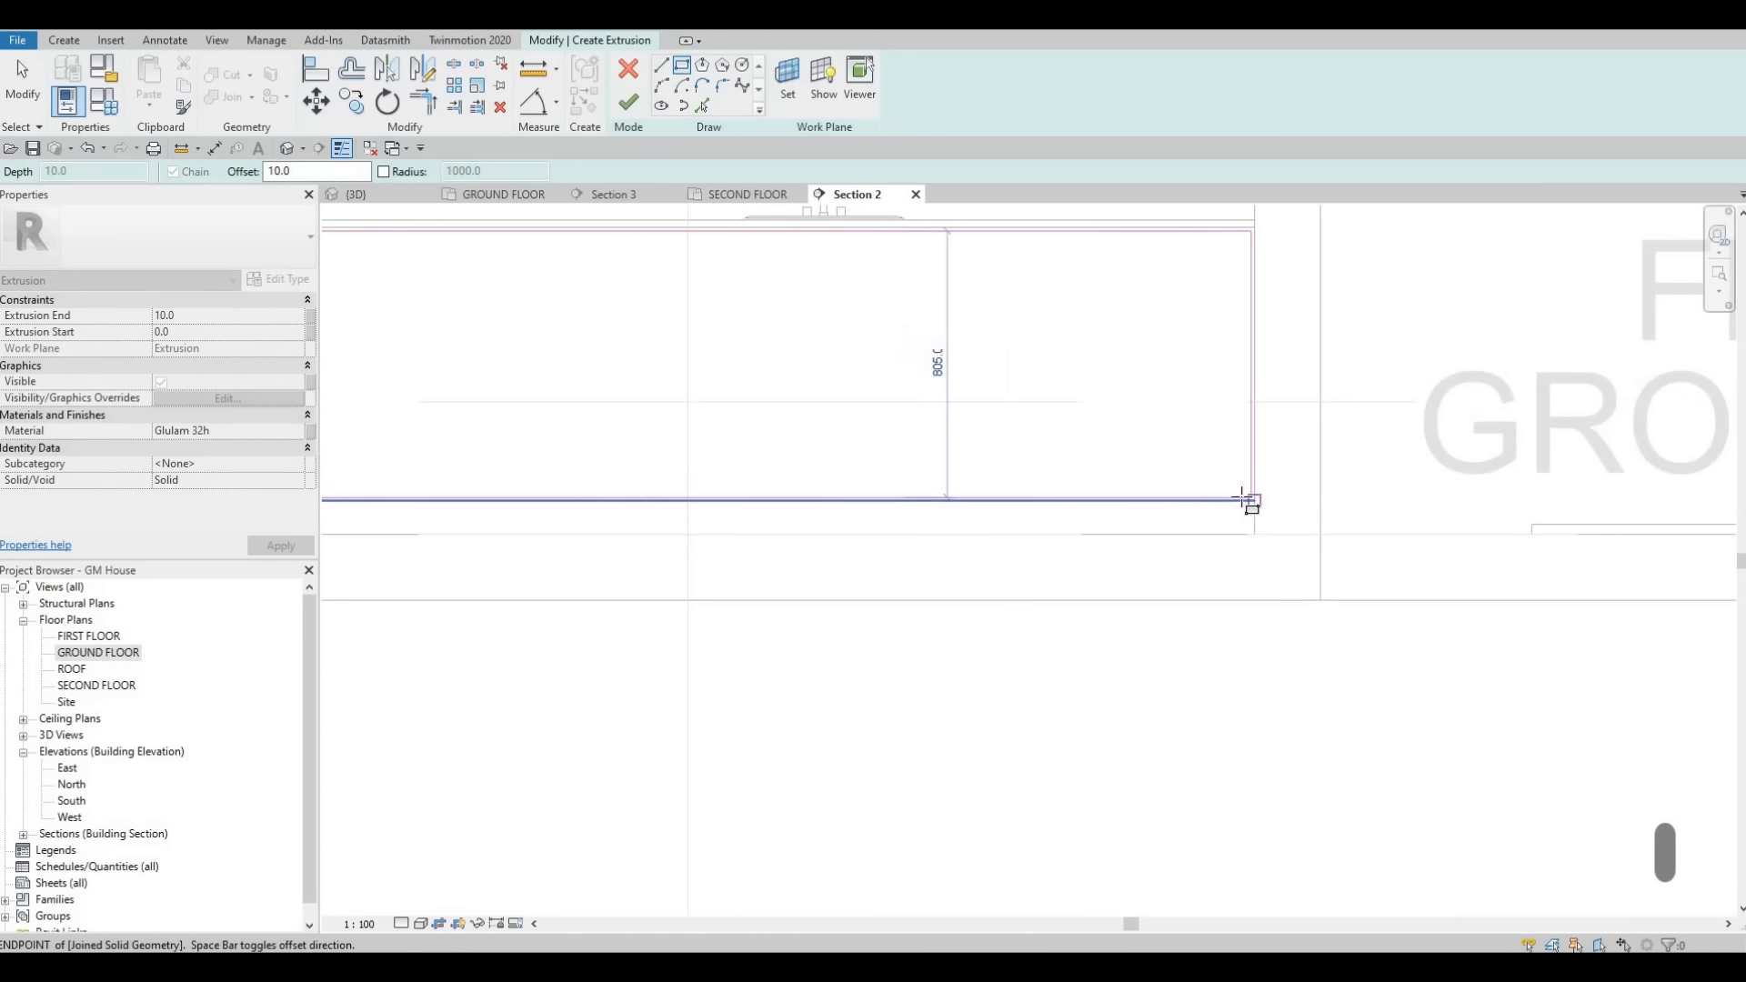
middle_drag(973, 374, 1162, 464)
scroll(1162, 464, down, 1)
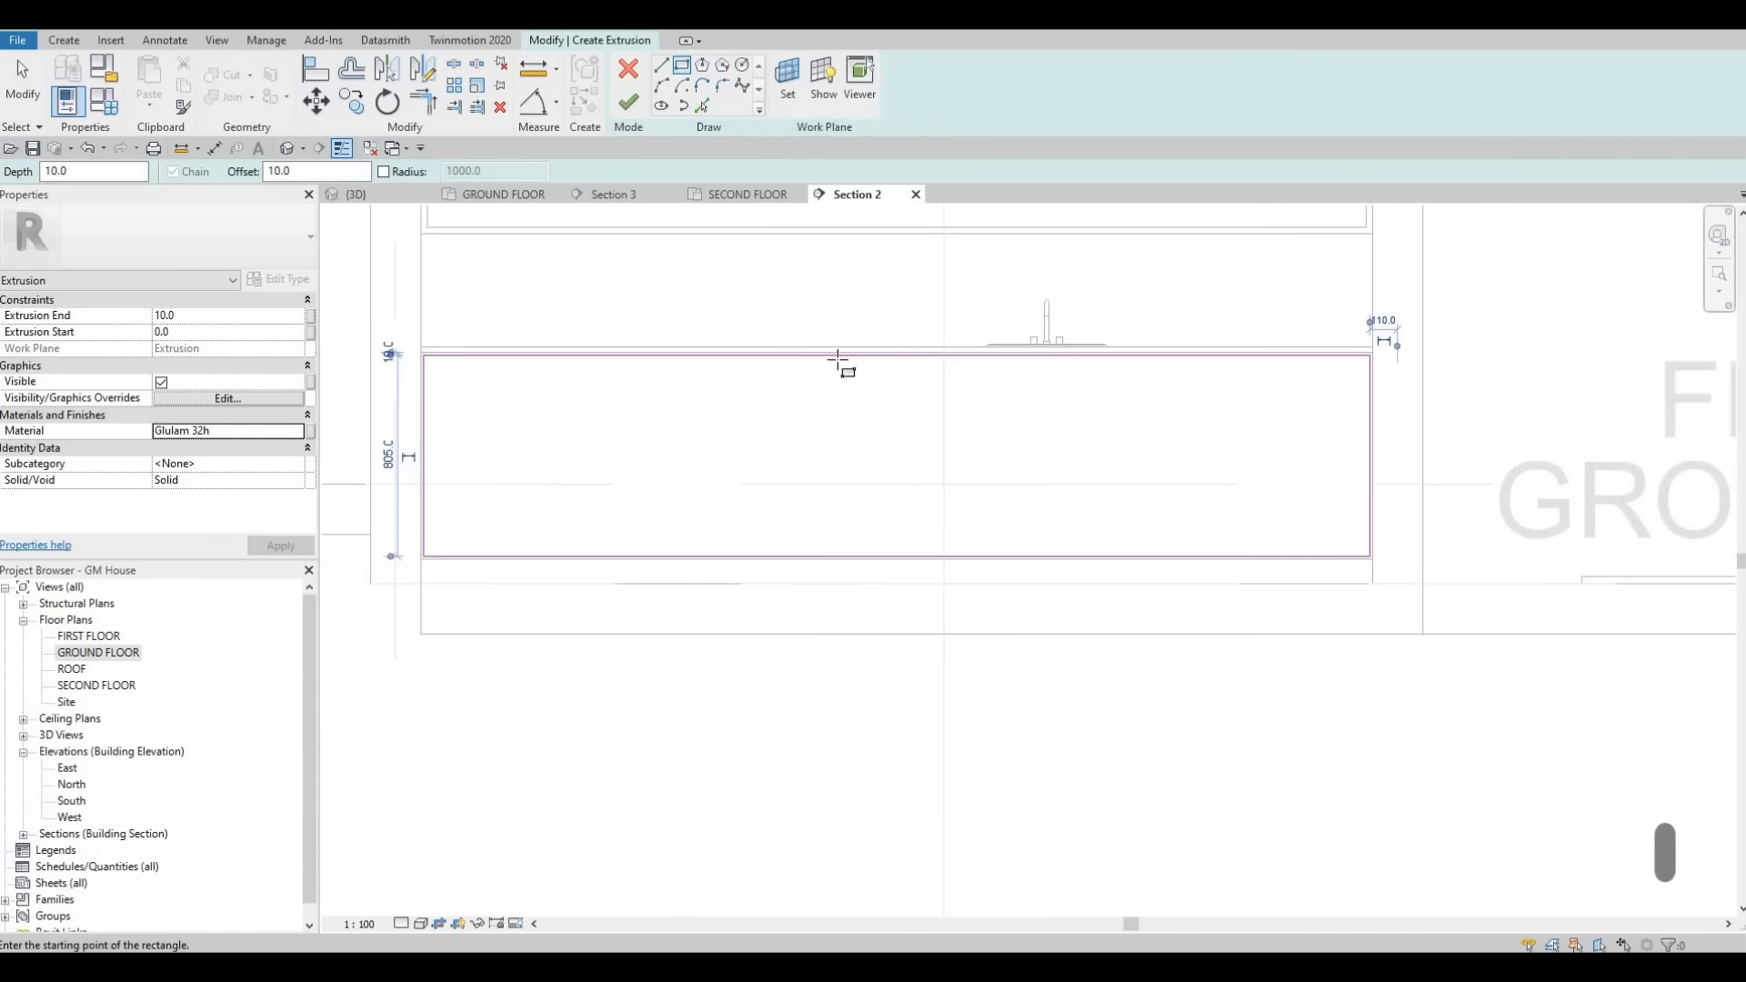
middle_drag(634, 368, 743, 353)
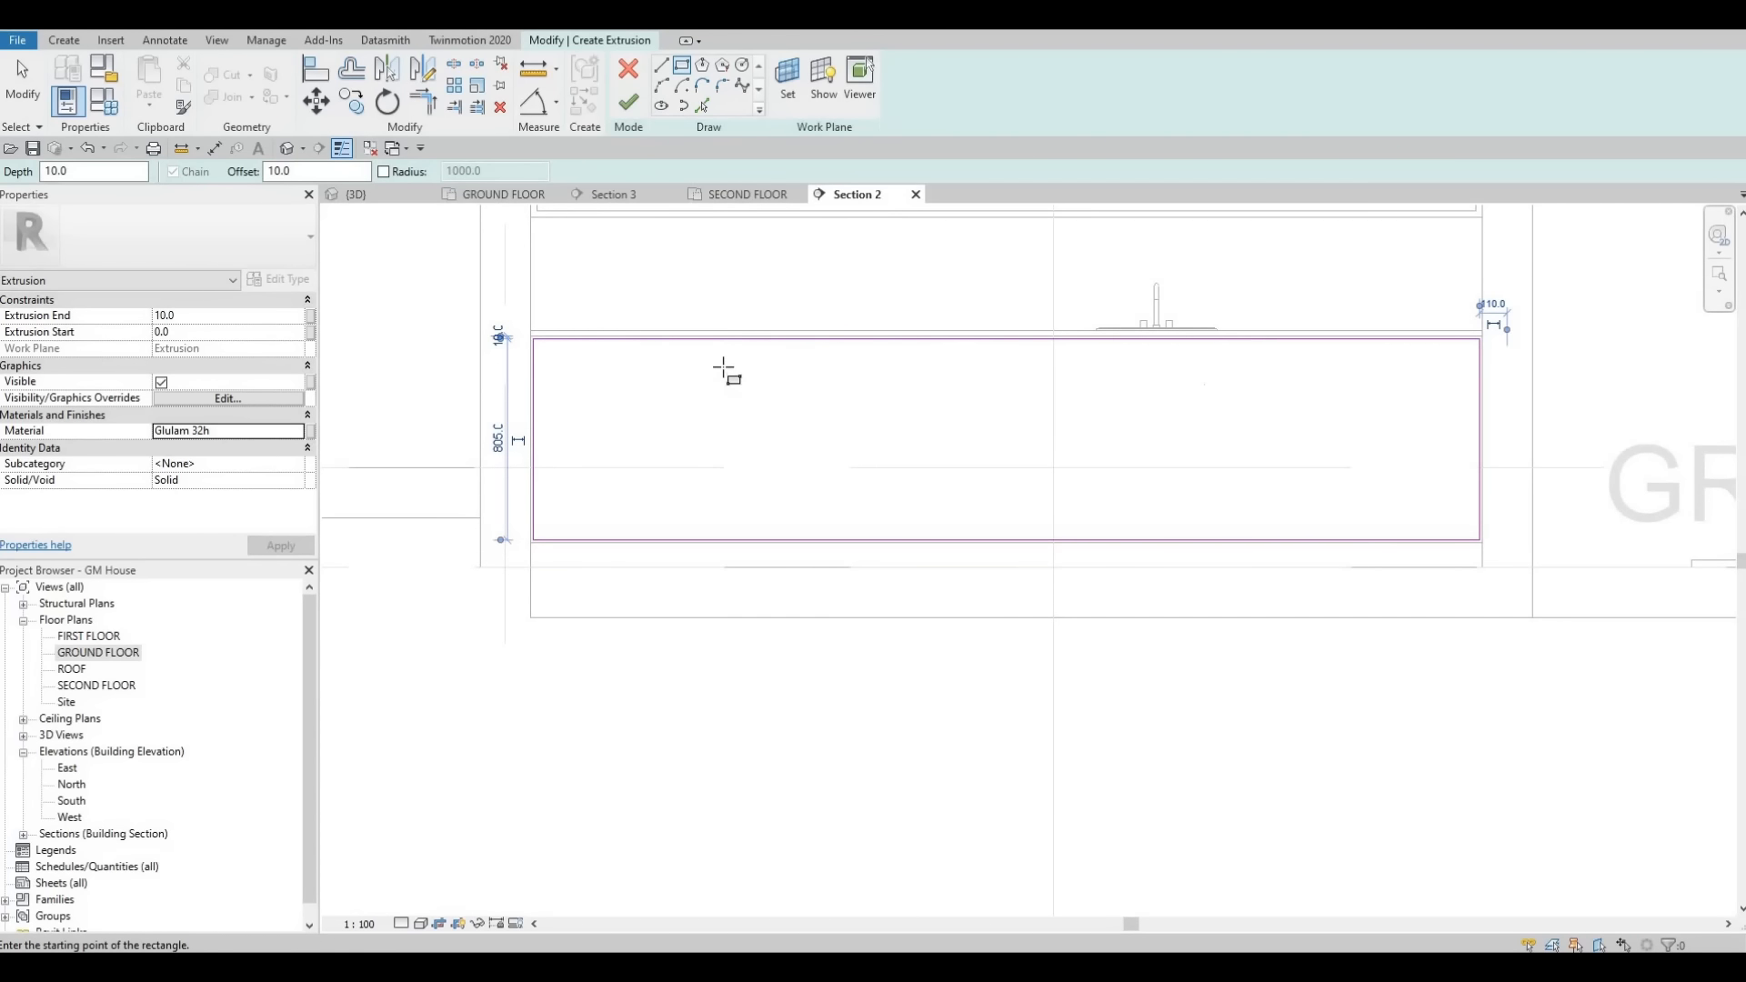
key(Escape)
key(Escape)
middle_drag(701, 304, 735, 262)
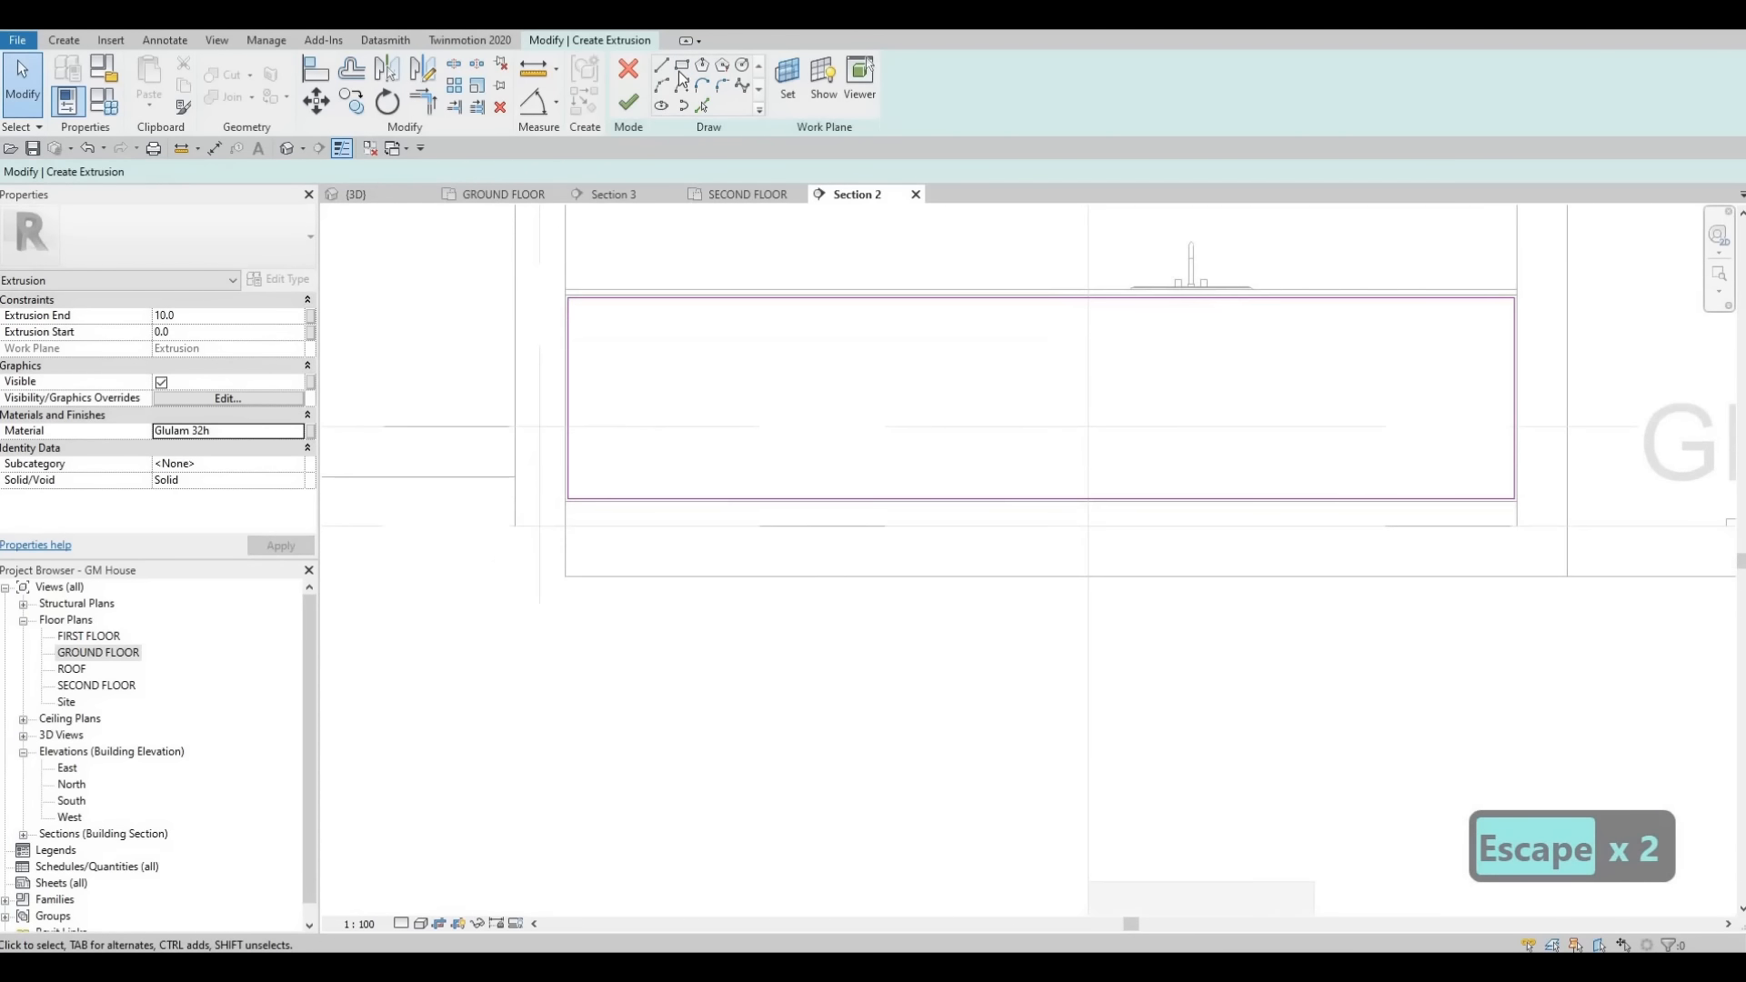
- Draw a vertical line from the top to the bottom edge of the panel sketch, right of centre
click(682, 67)
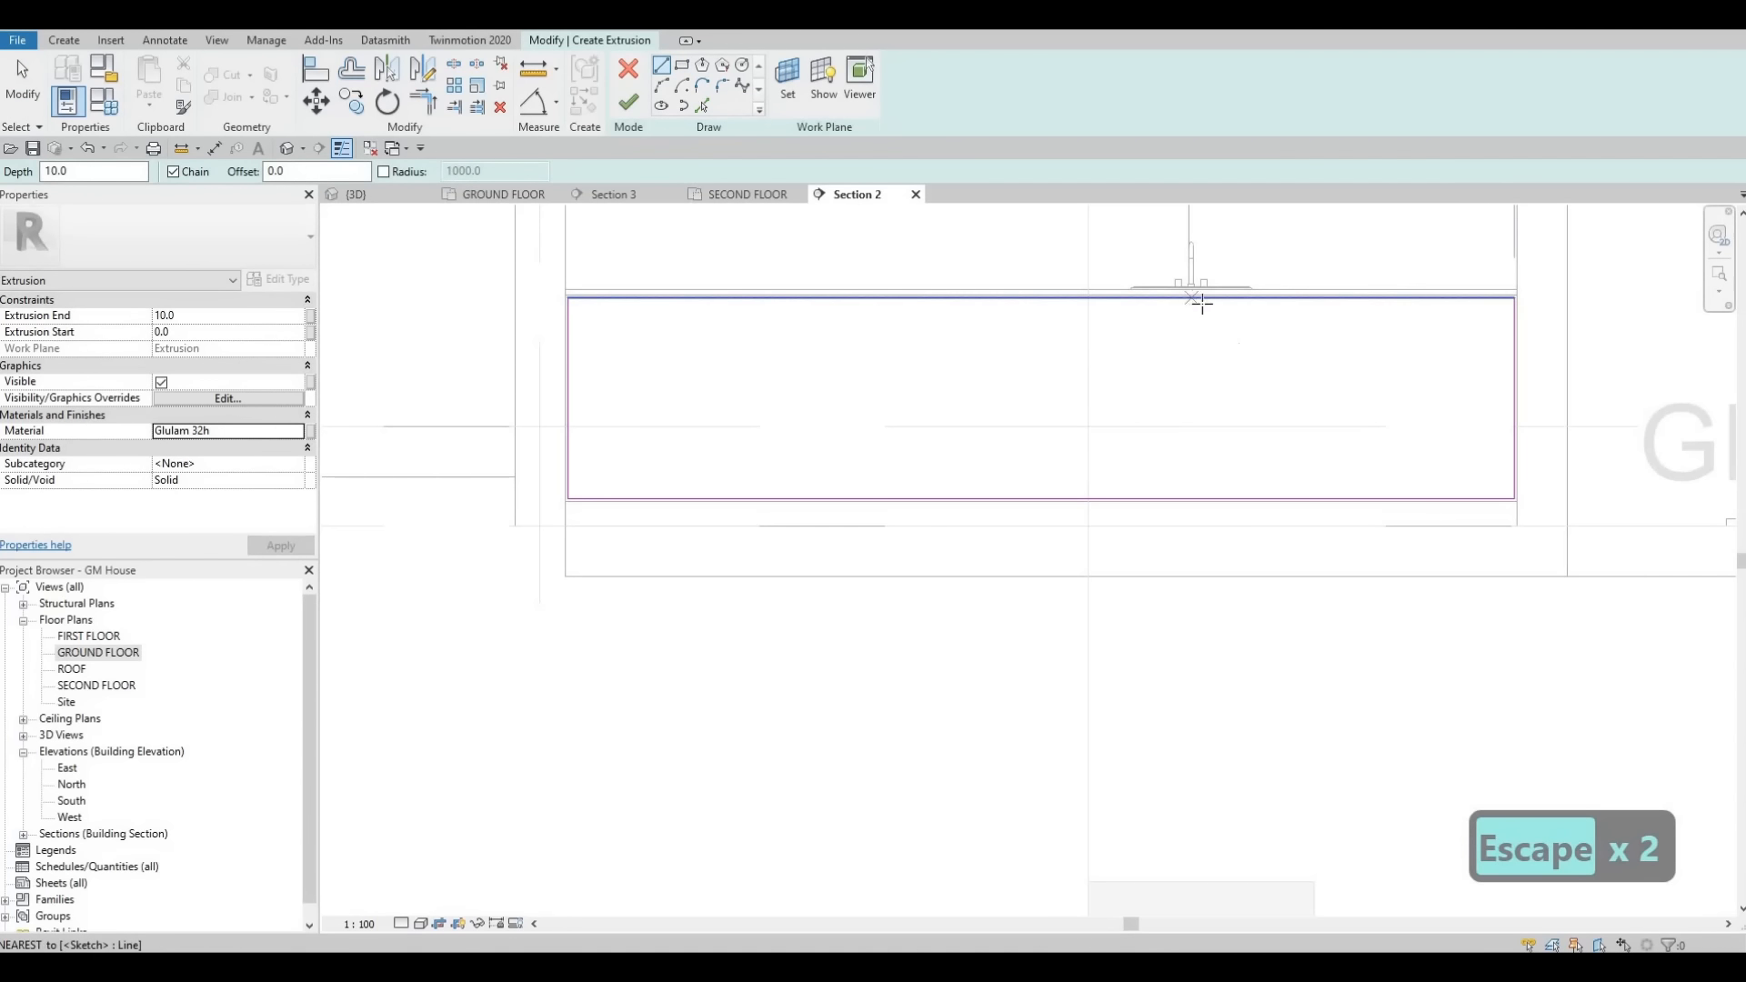
scroll(1194, 302, up, 3)
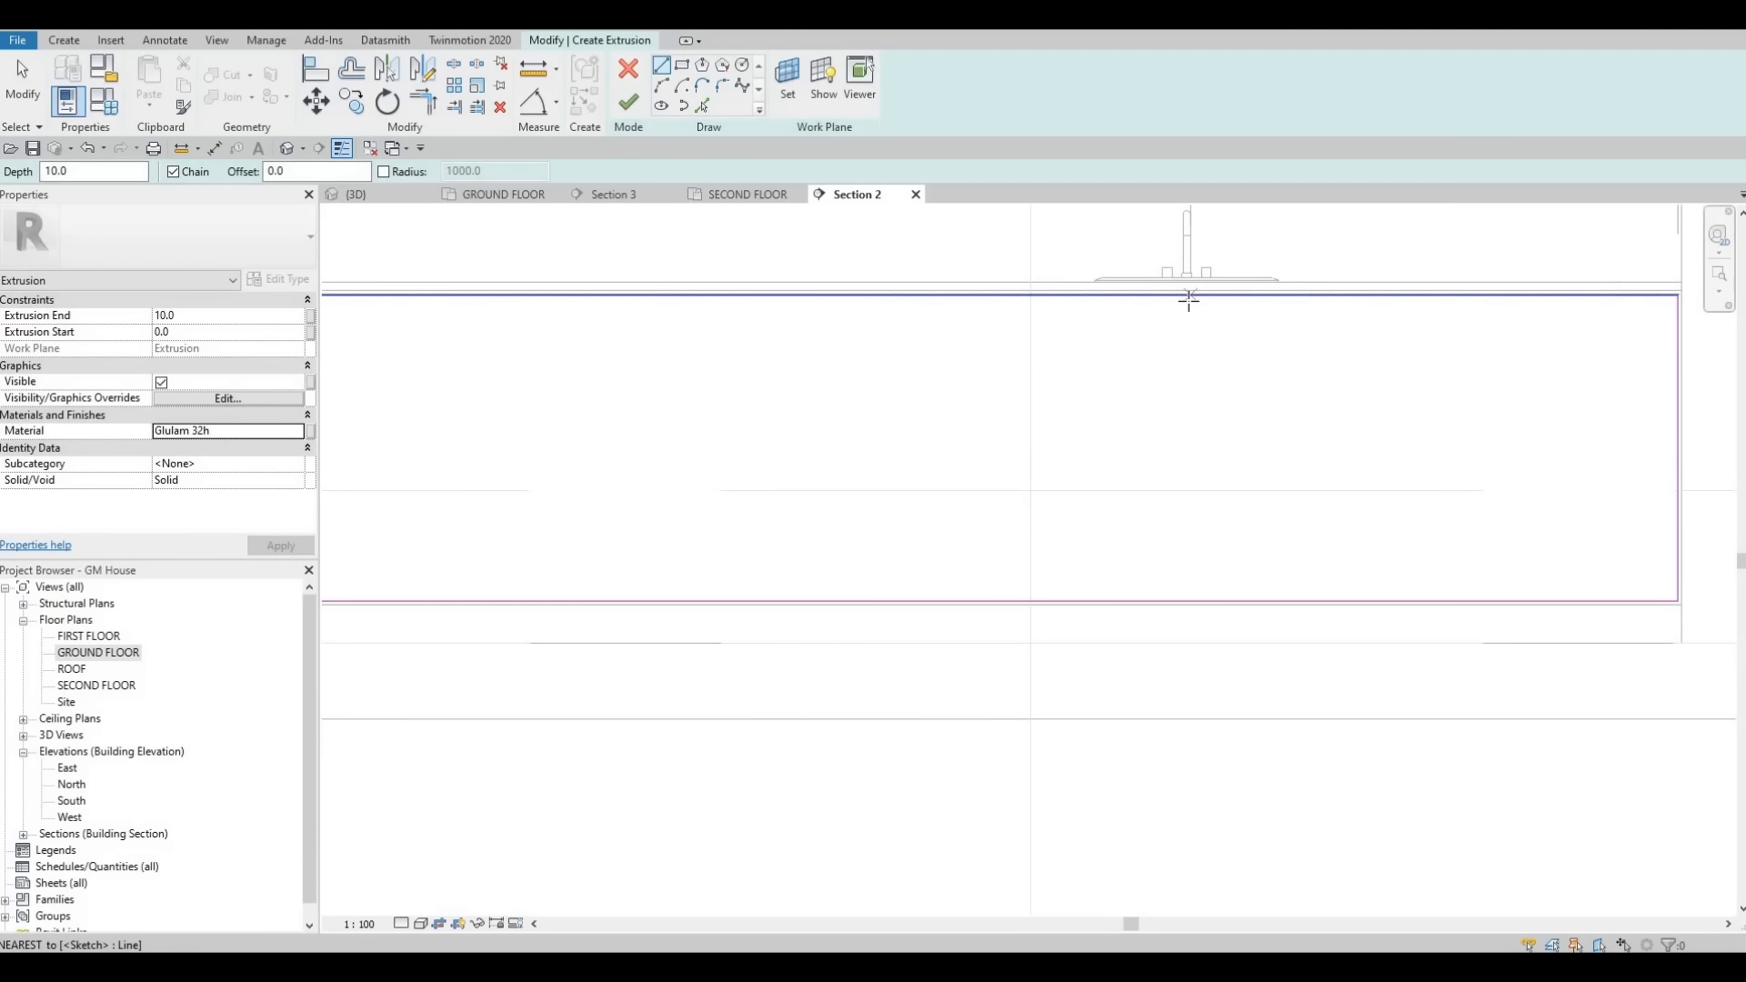
click(1184, 293)
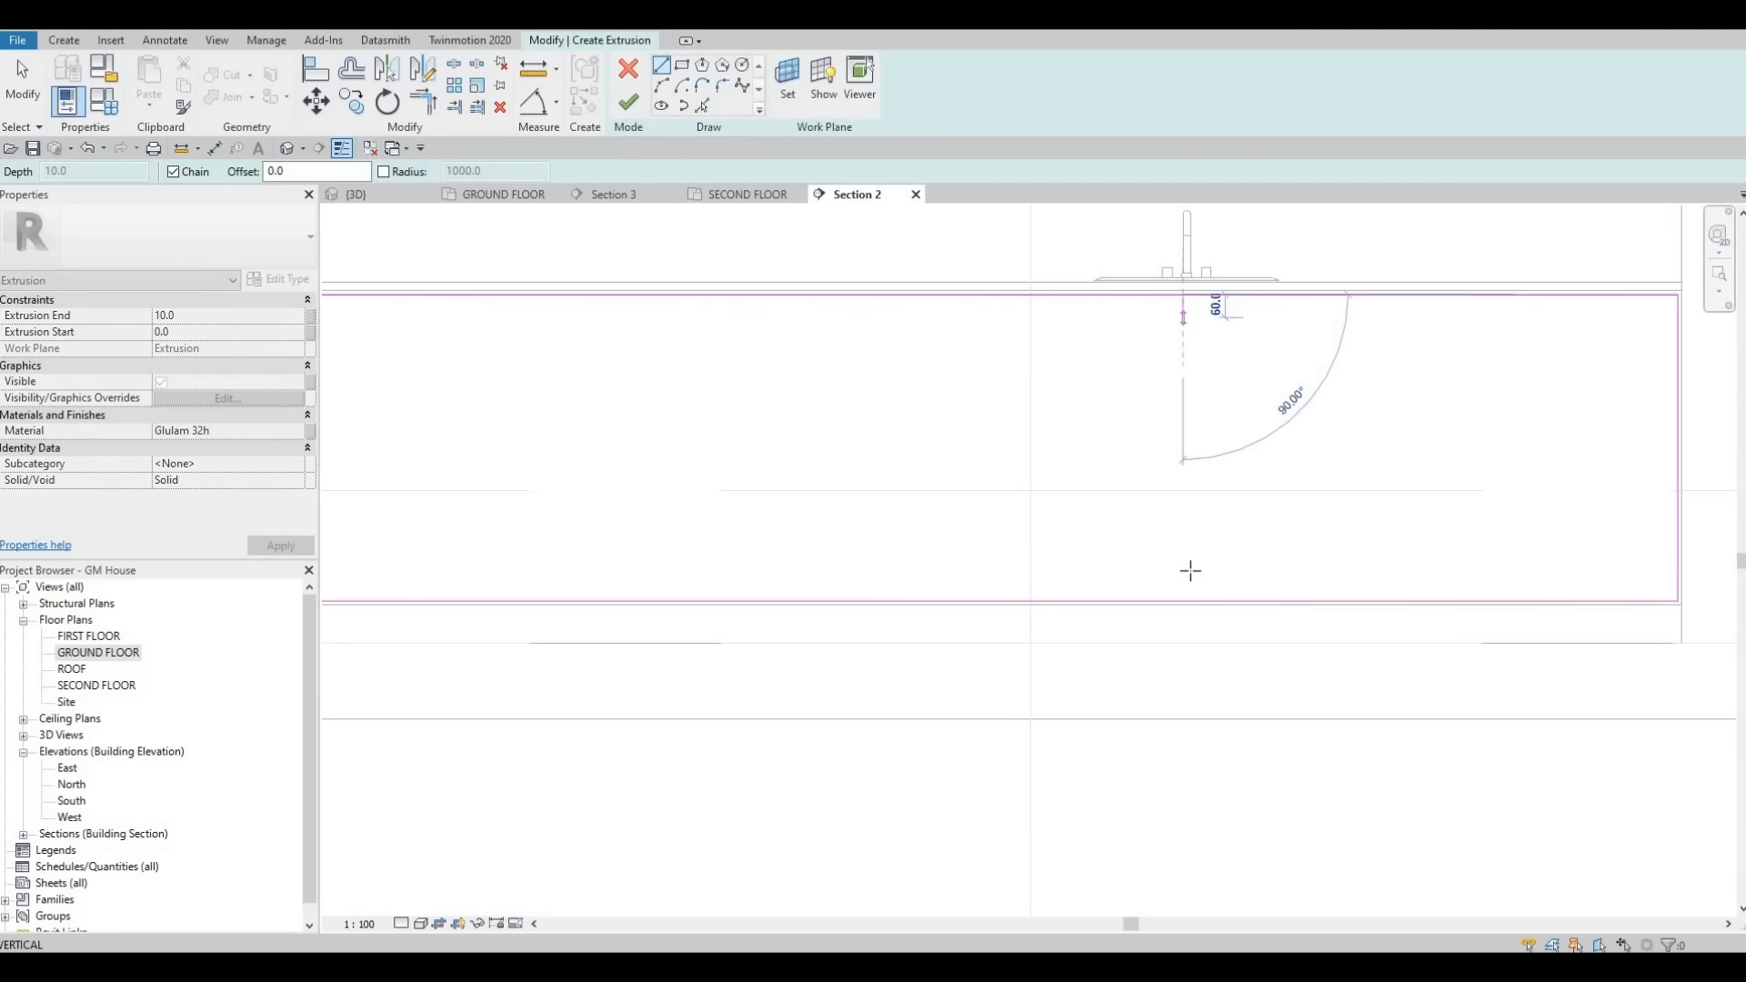
click(1185, 600)
key(Escape)
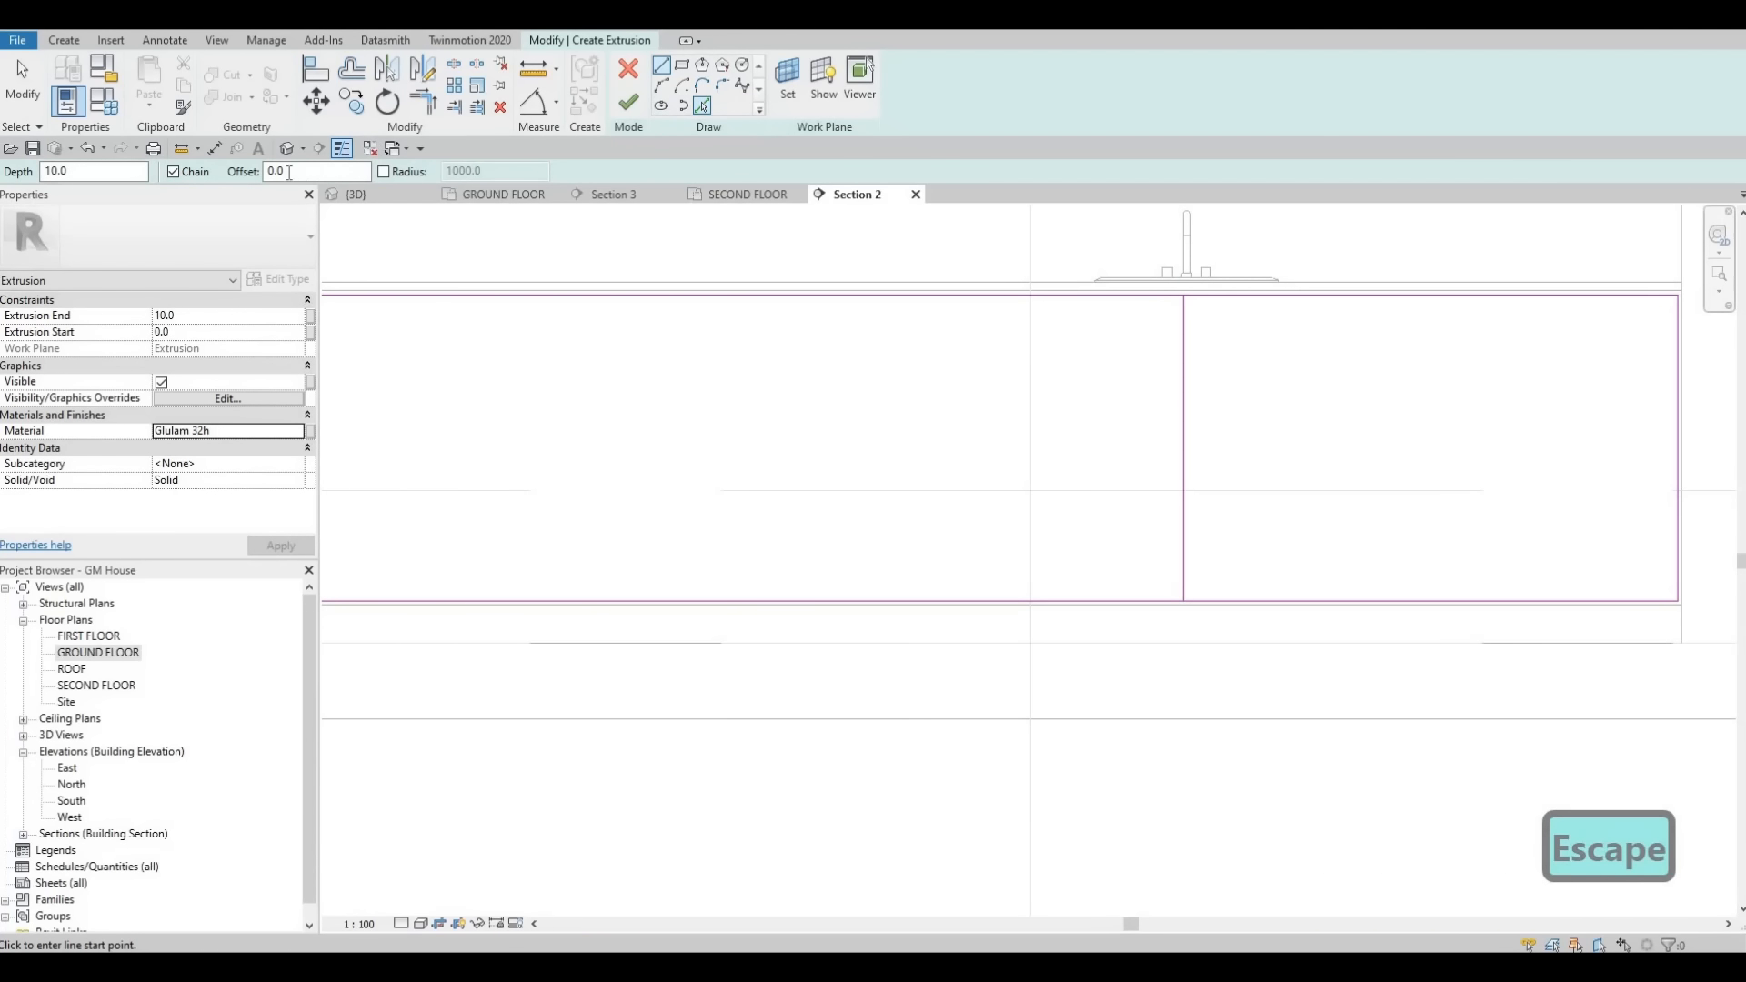
- Offset the vertical line by 10 to form a double divider
key(Escape)
text(10)
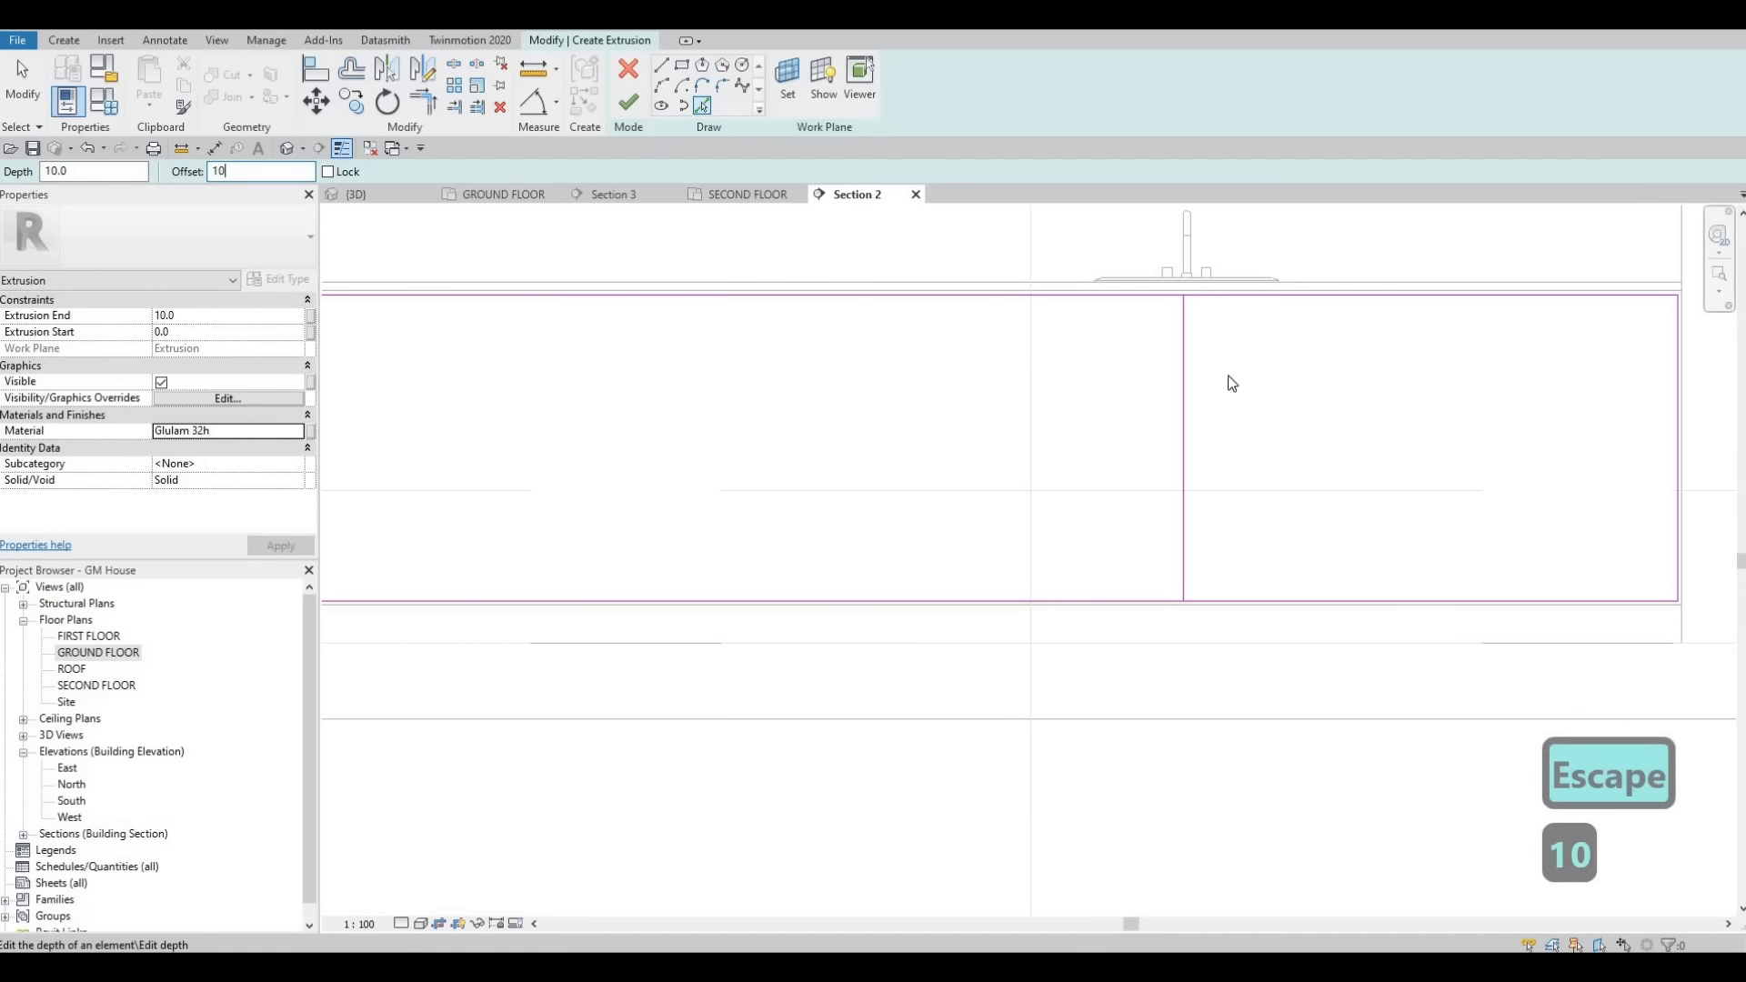
click(1183, 369)
key(Escape)
key(Escape)
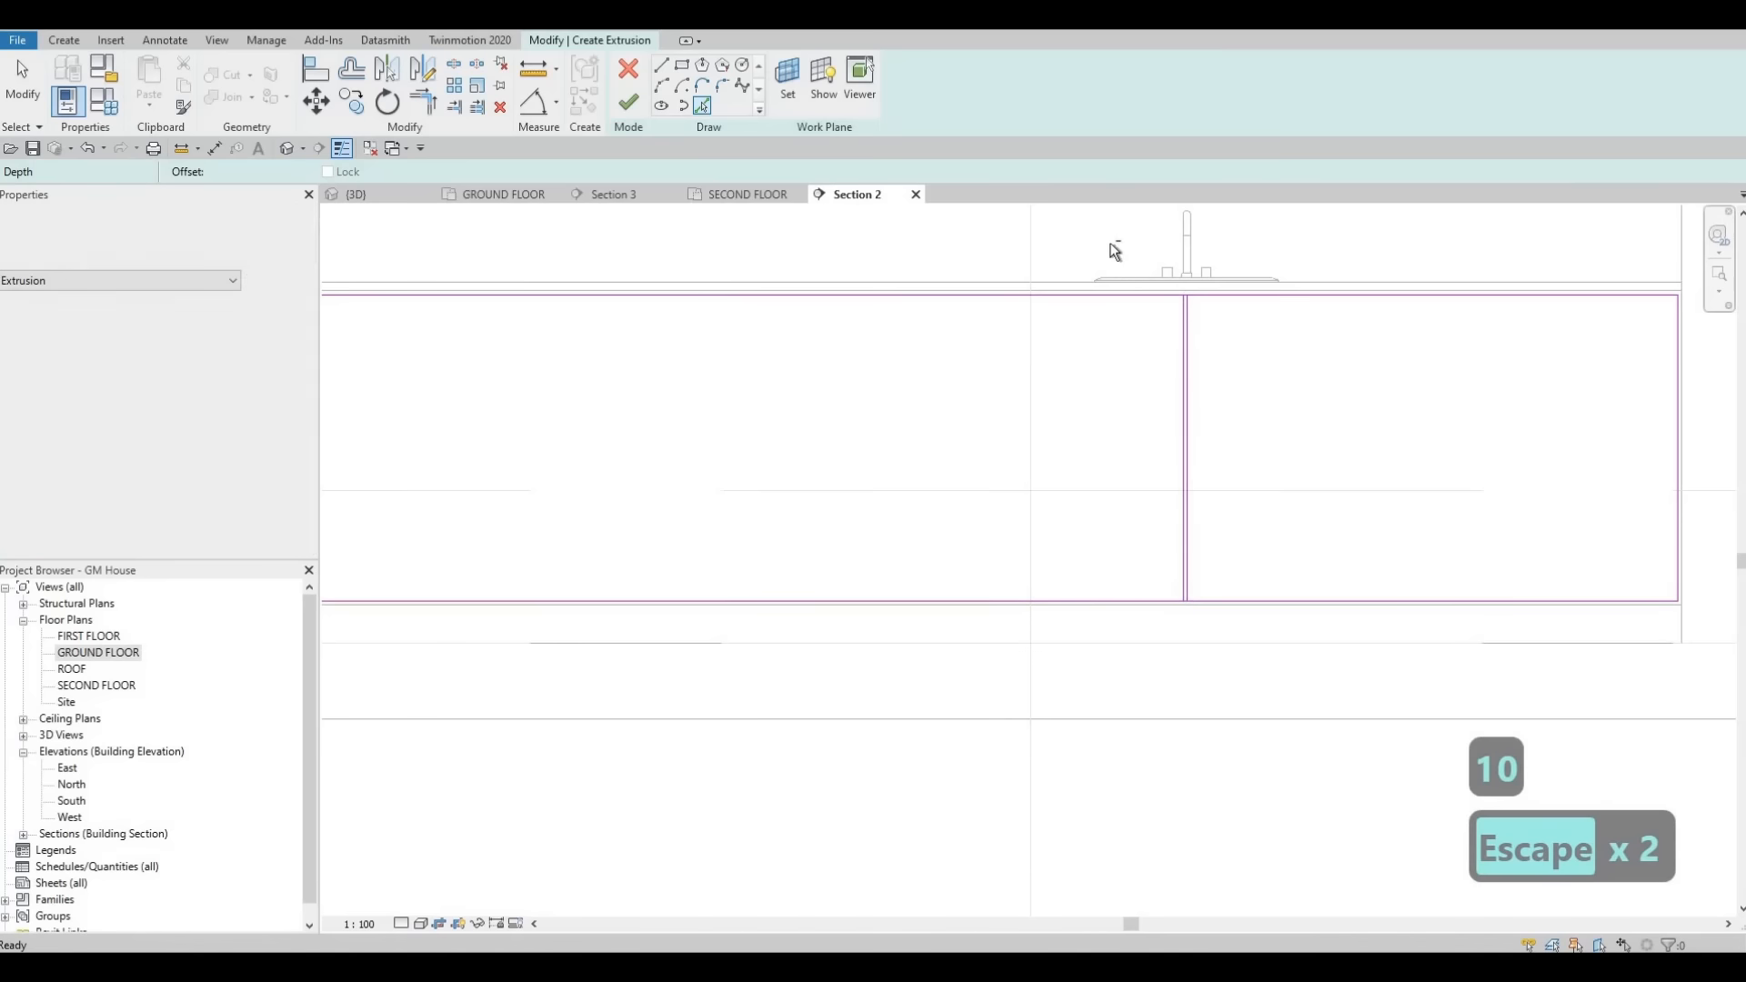
- Select the divider line pair and copy it about 660 mm to the right
mouse_move(1111, 243)
mouse_down()
mouse_move(1167, 322)
mouse_move(1245, 641)
mouse_up()
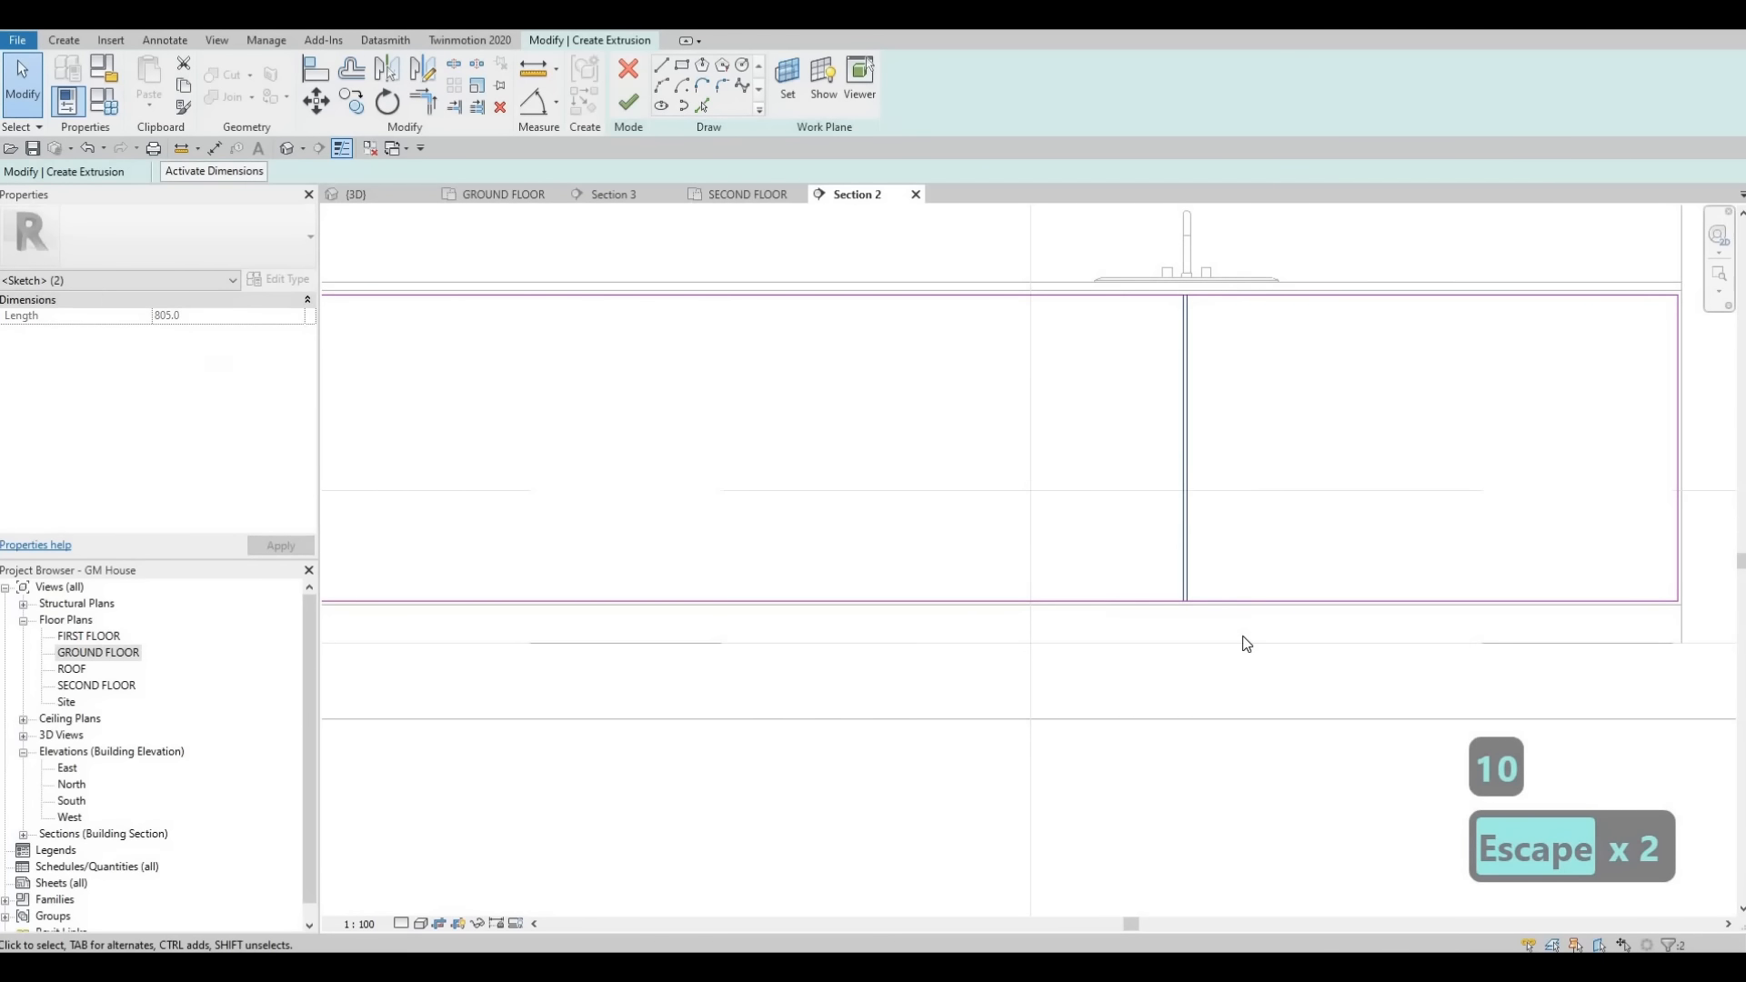
key(Right)
scroll(1193, 419, up, 4)
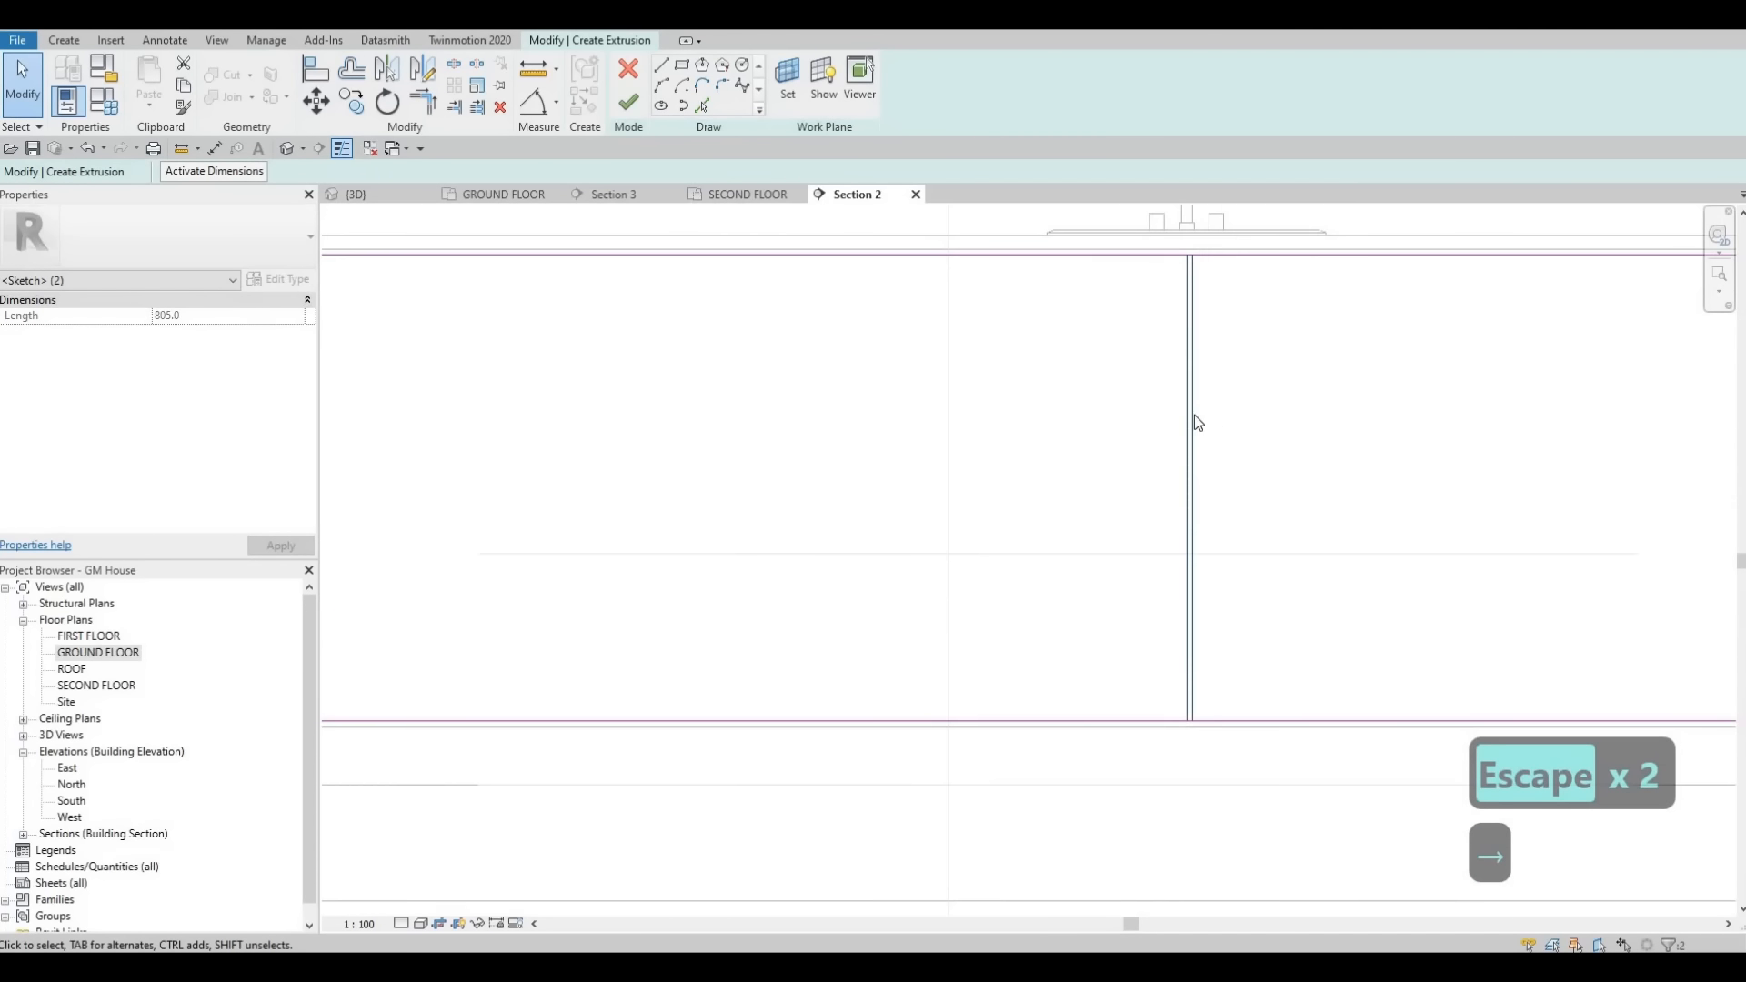
key(Left)
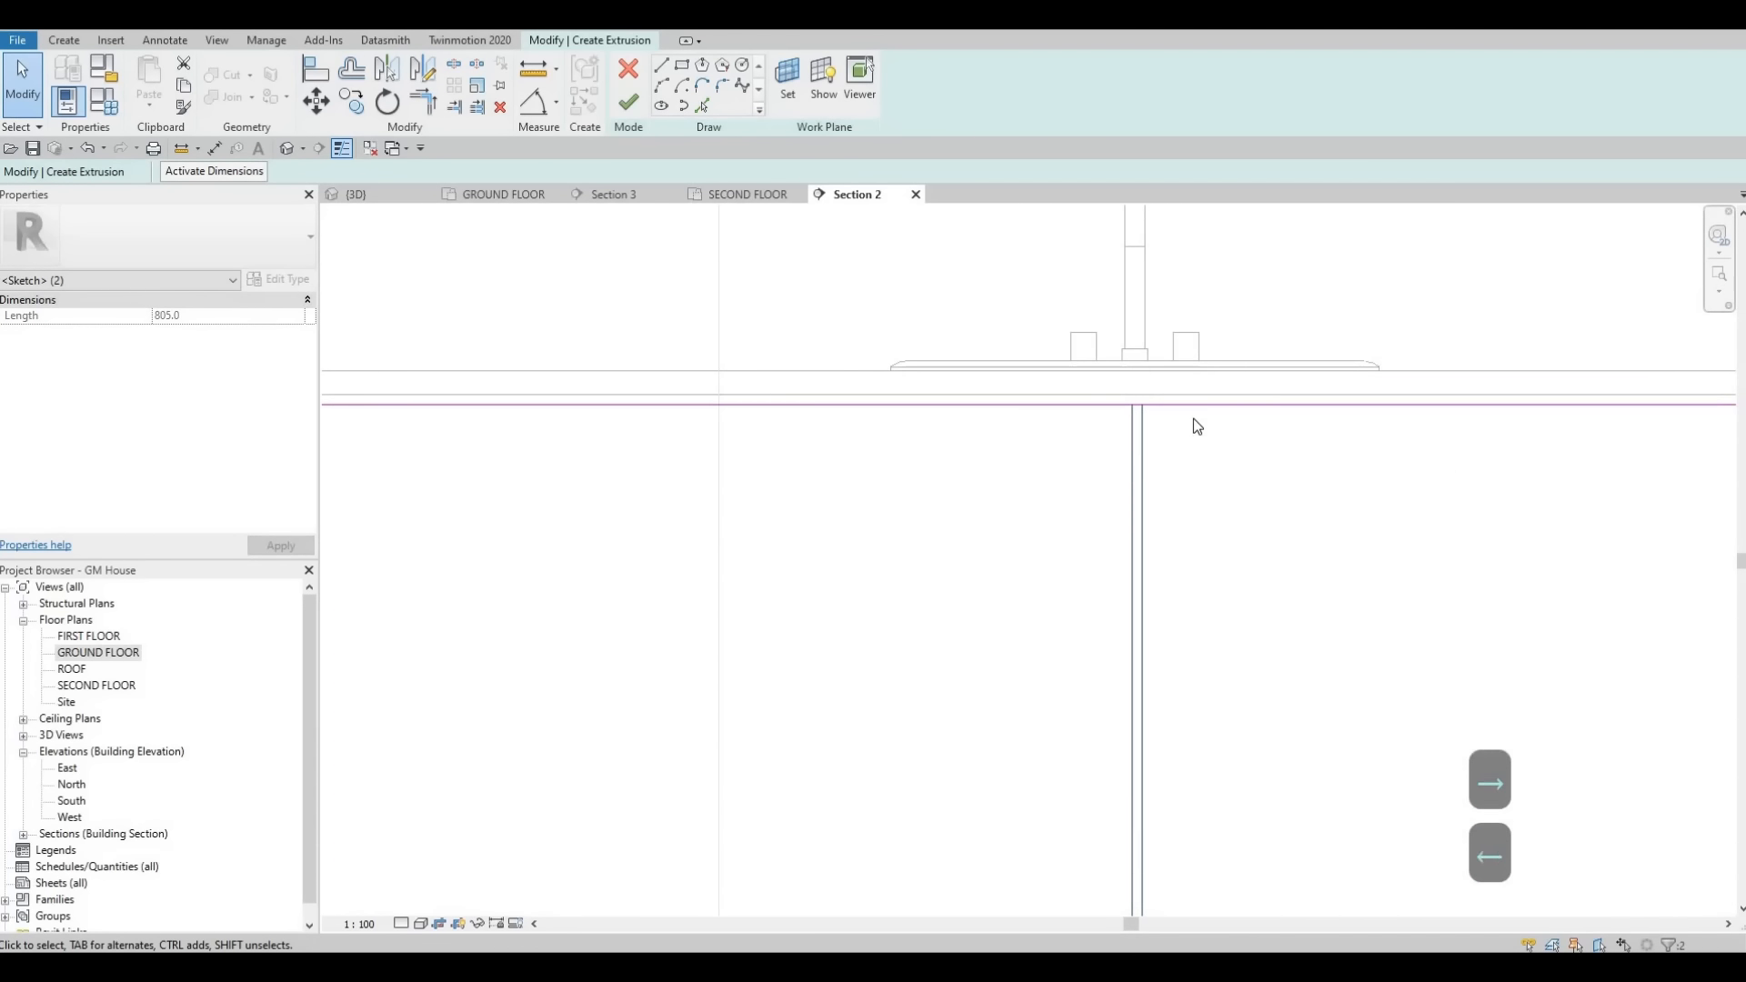
key(c)
key(o)
click(1133, 404)
scroll(1353, 402, down, 4)
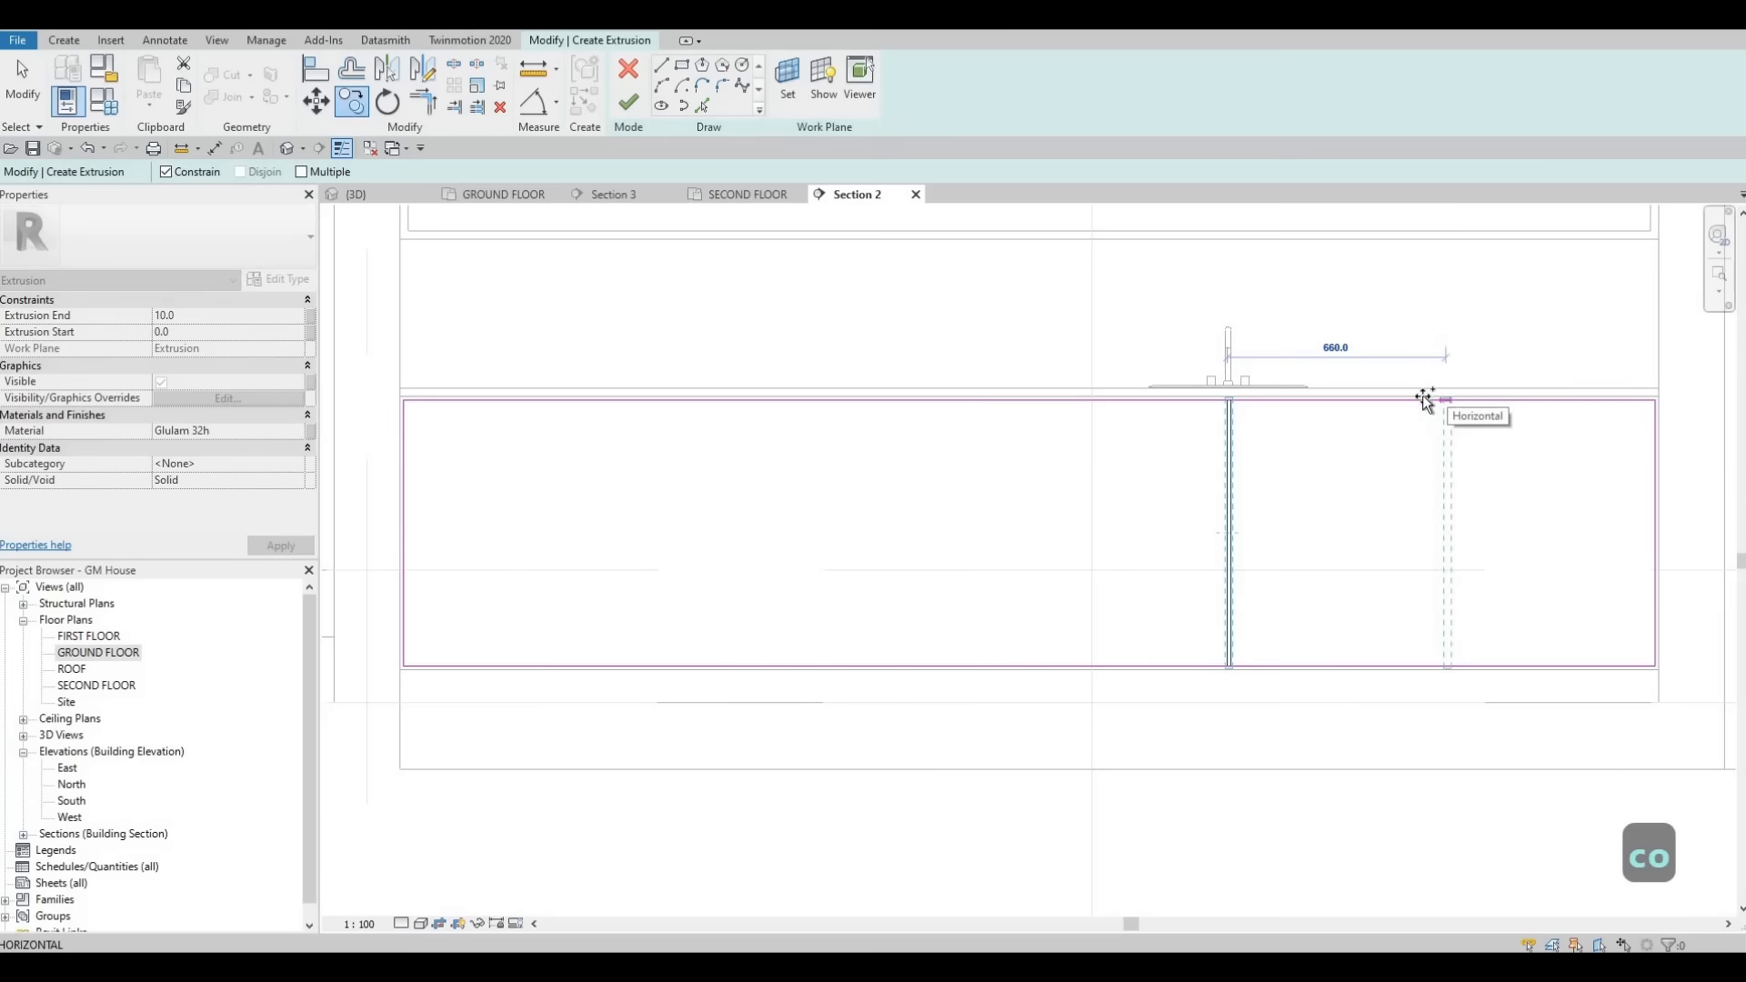
click(1392, 421)
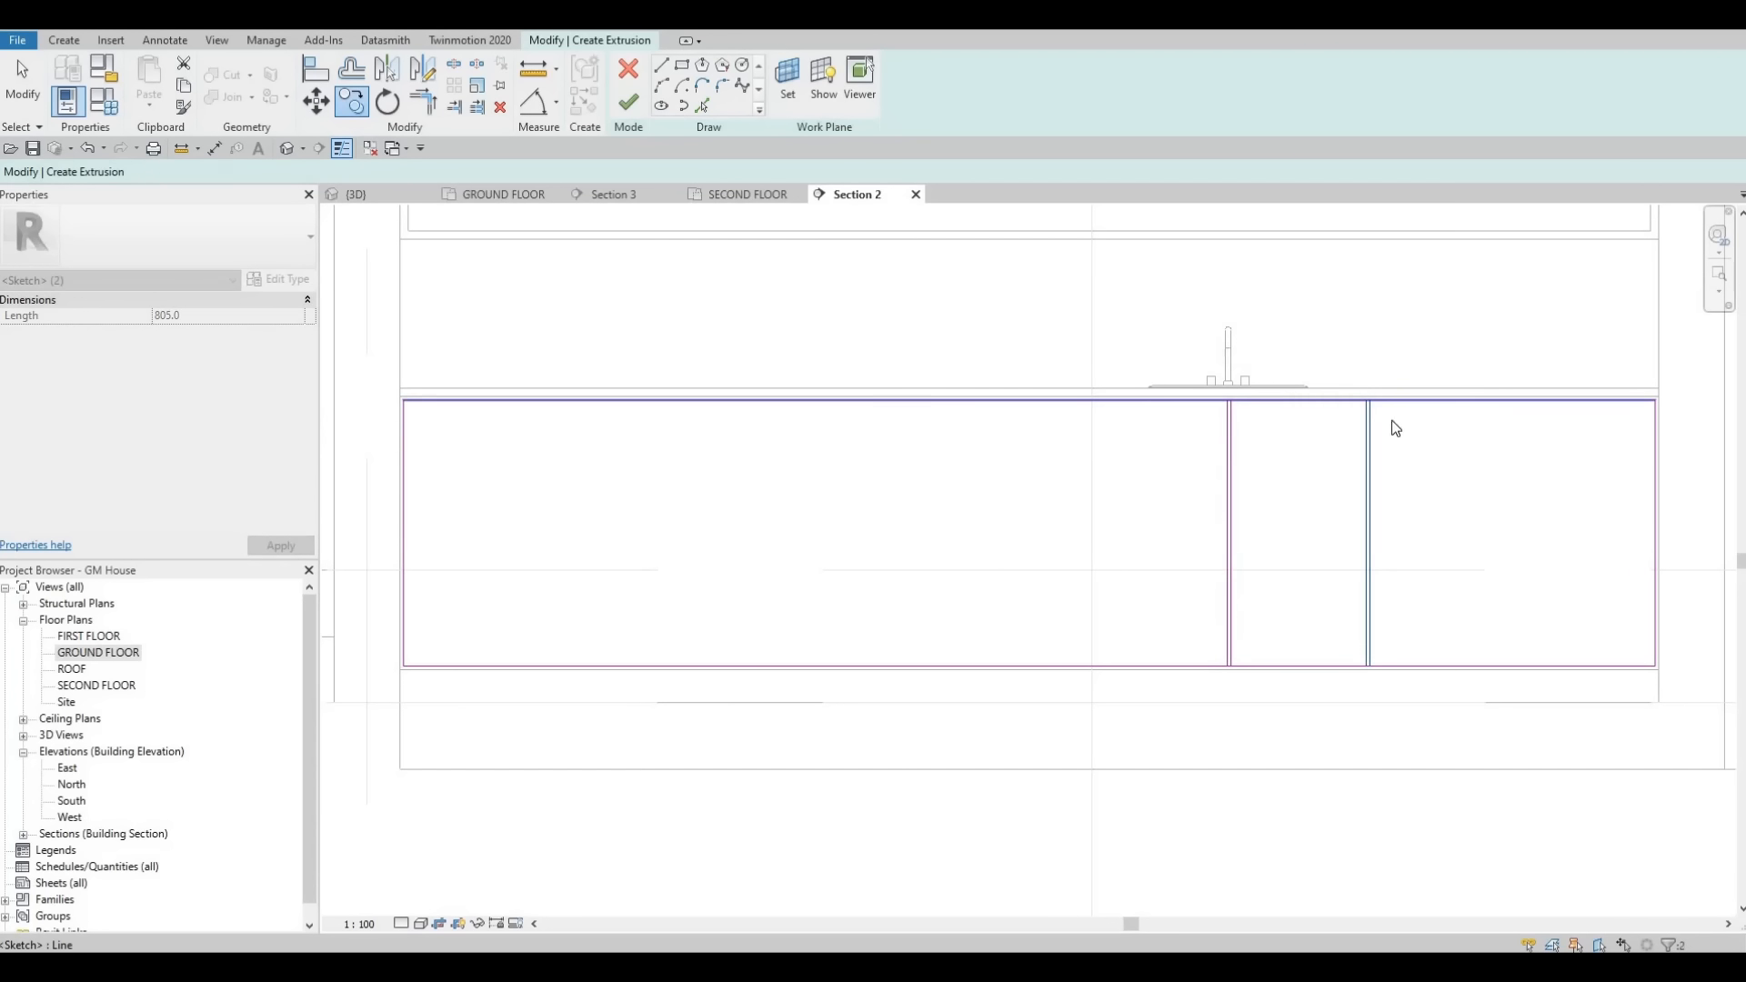
- Make multiple copies of the divider pair across the panel, splitting it into nine vertical sections
click(316, 101)
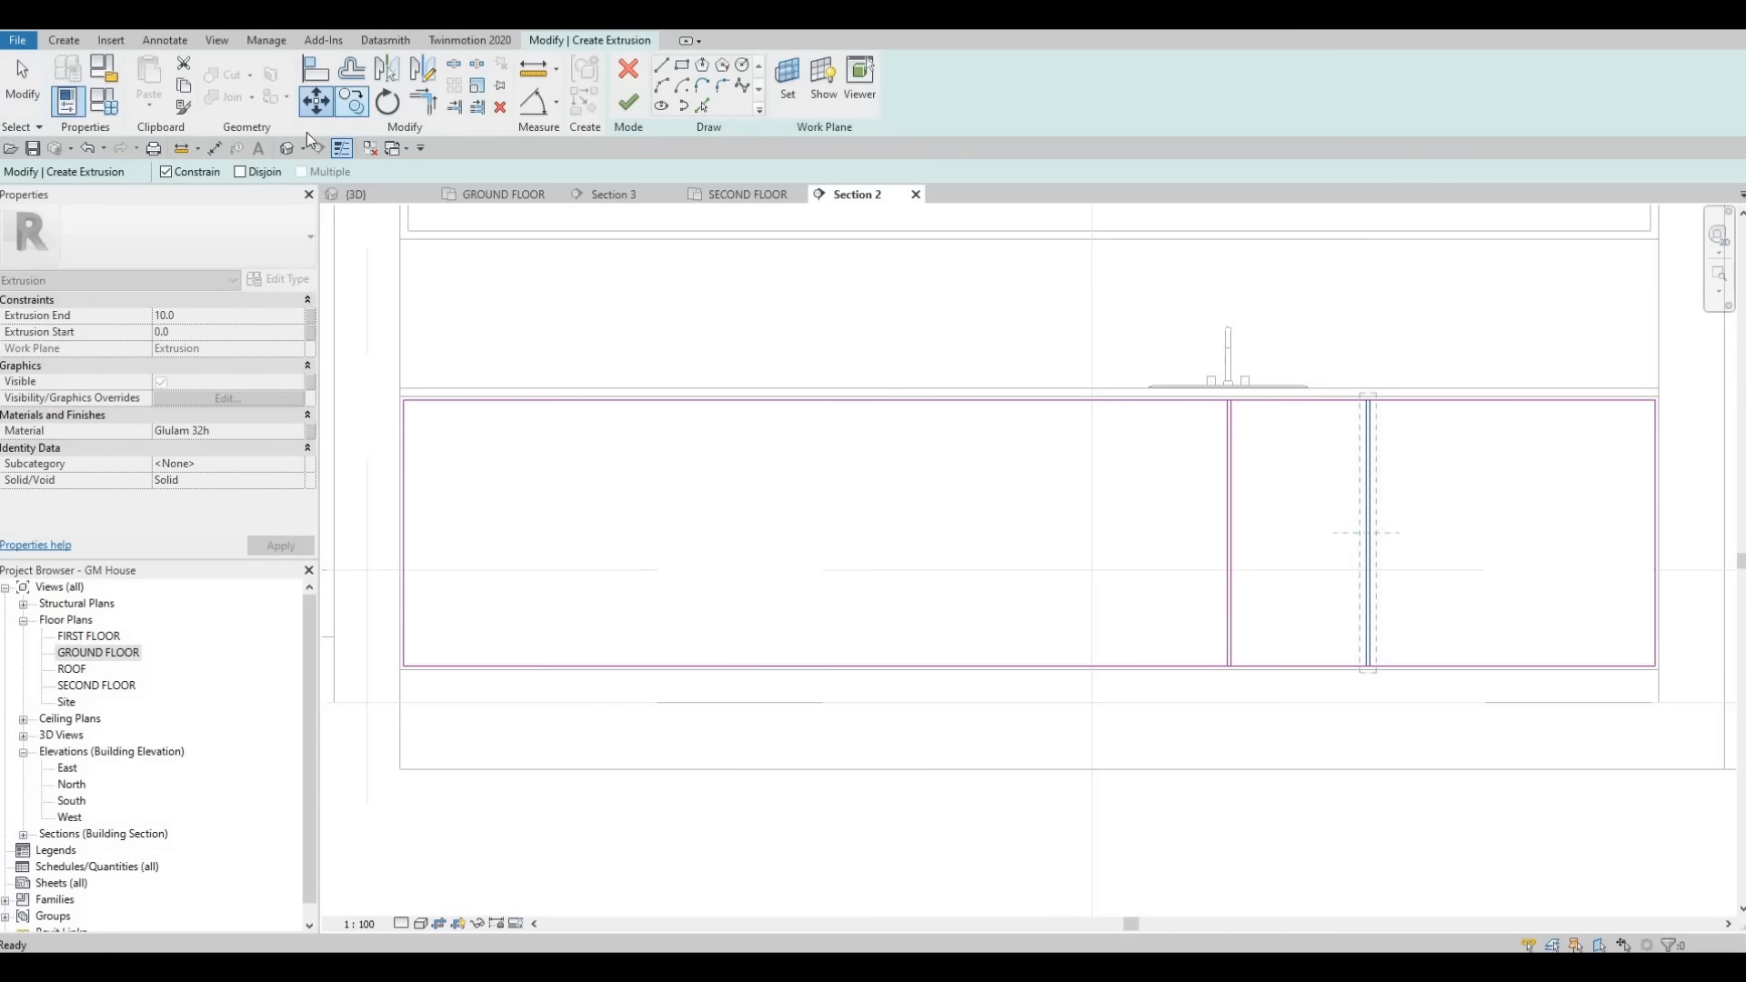
click(1365, 399)
click(1513, 406)
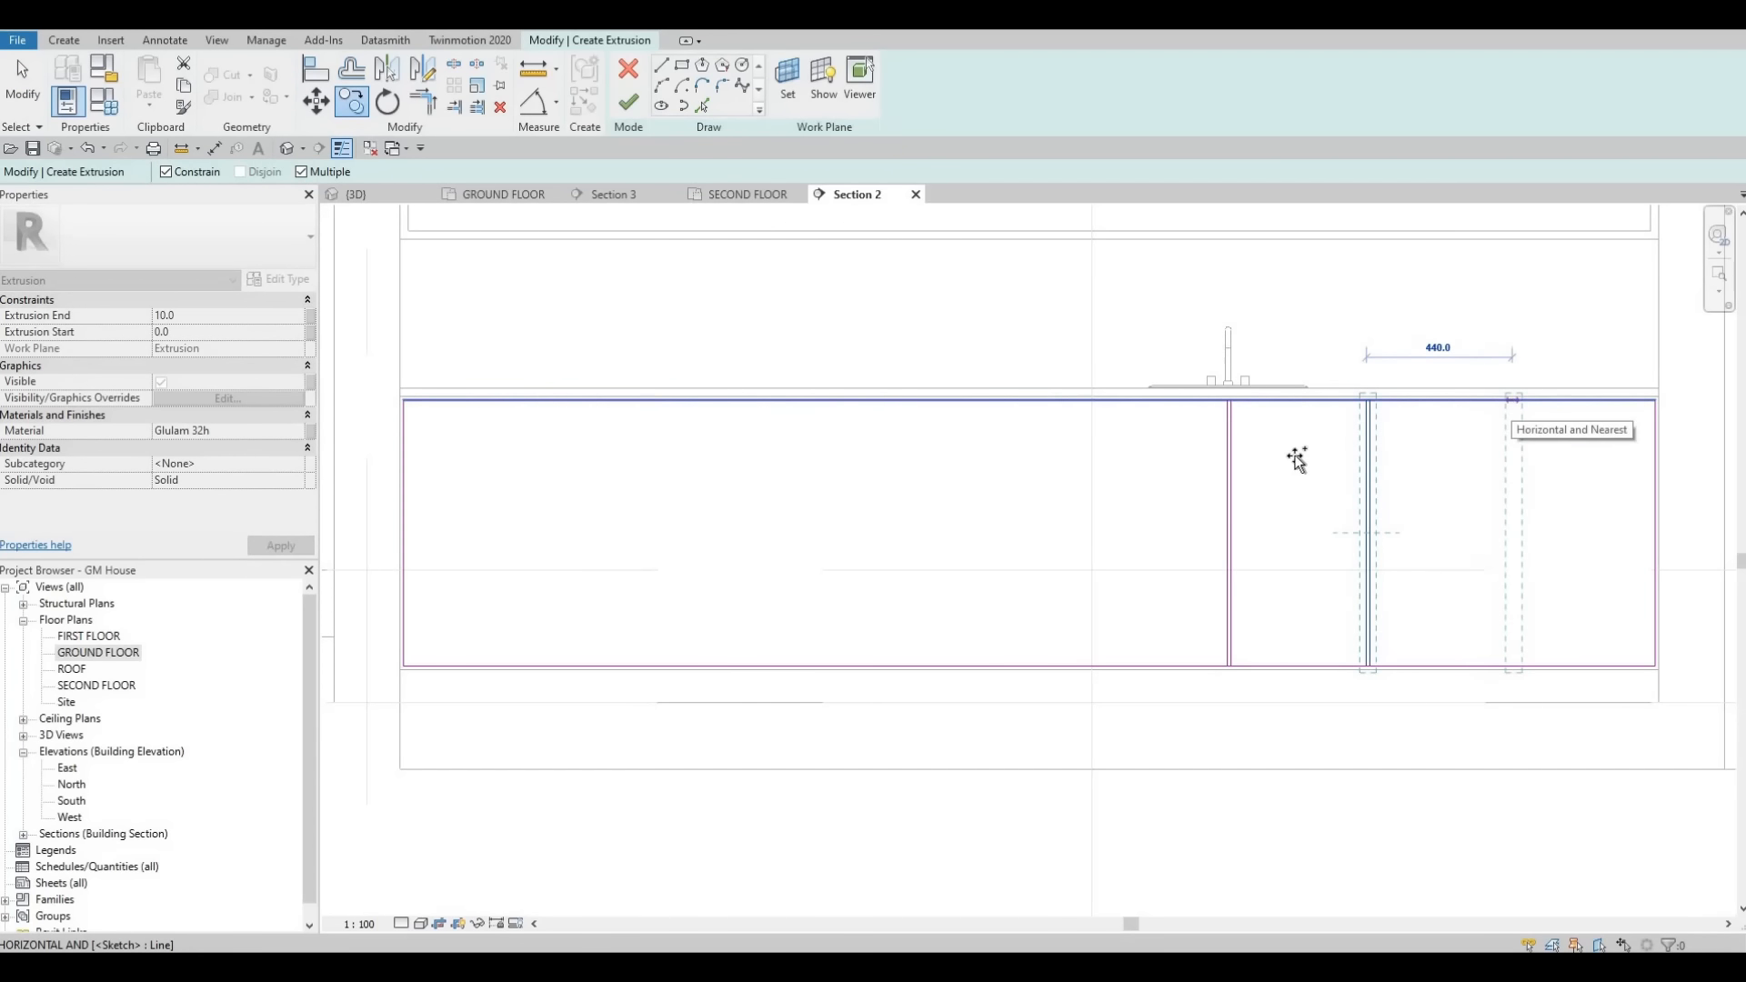
scroll(1182, 452, down, 1)
middle_drag(1138, 425, 1288, 396)
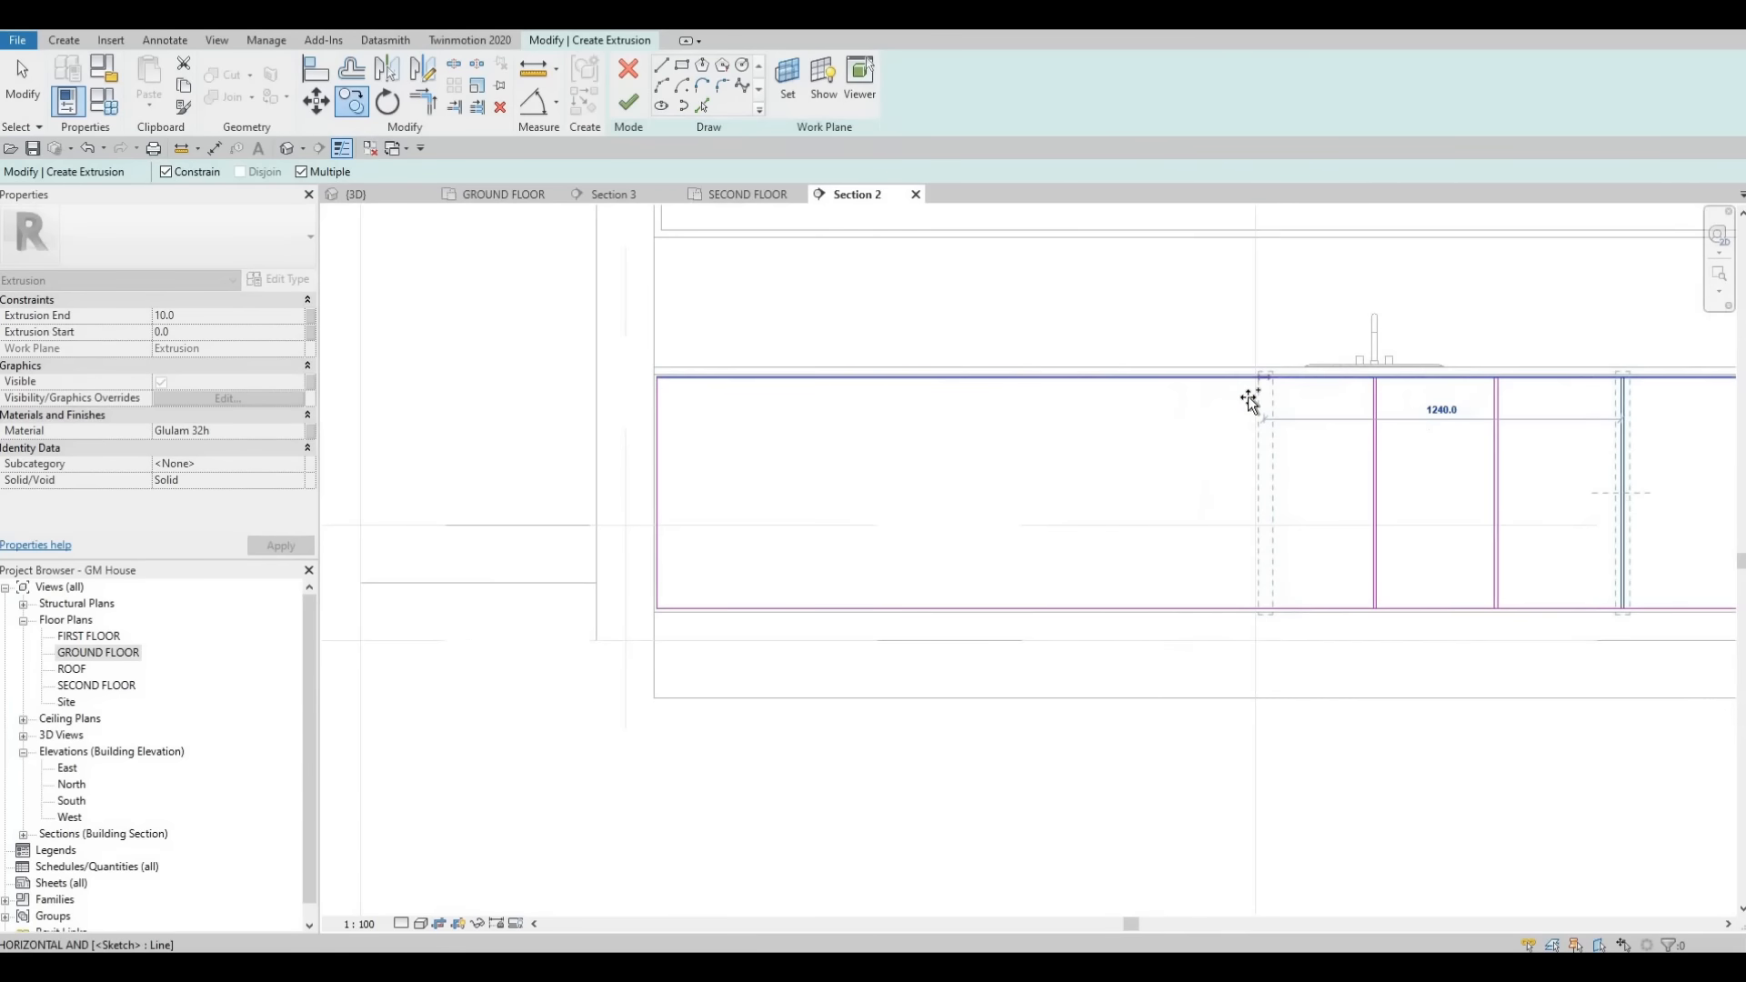
click(1256, 395)
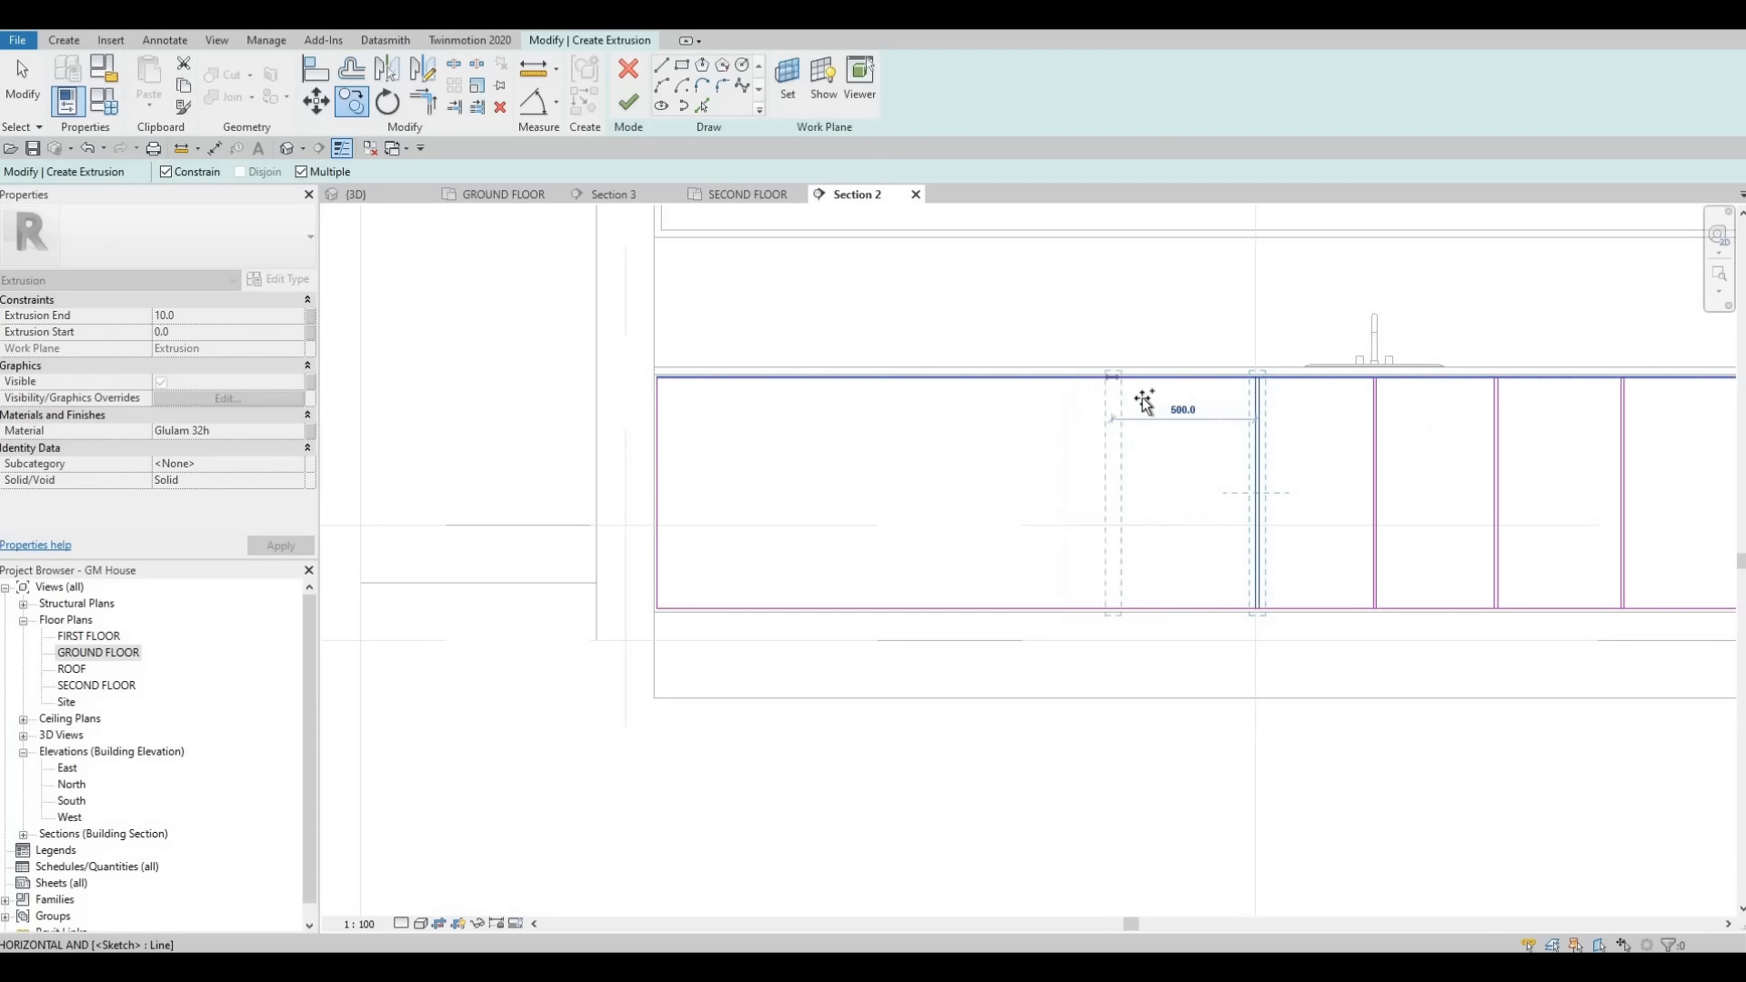
click(995, 393)
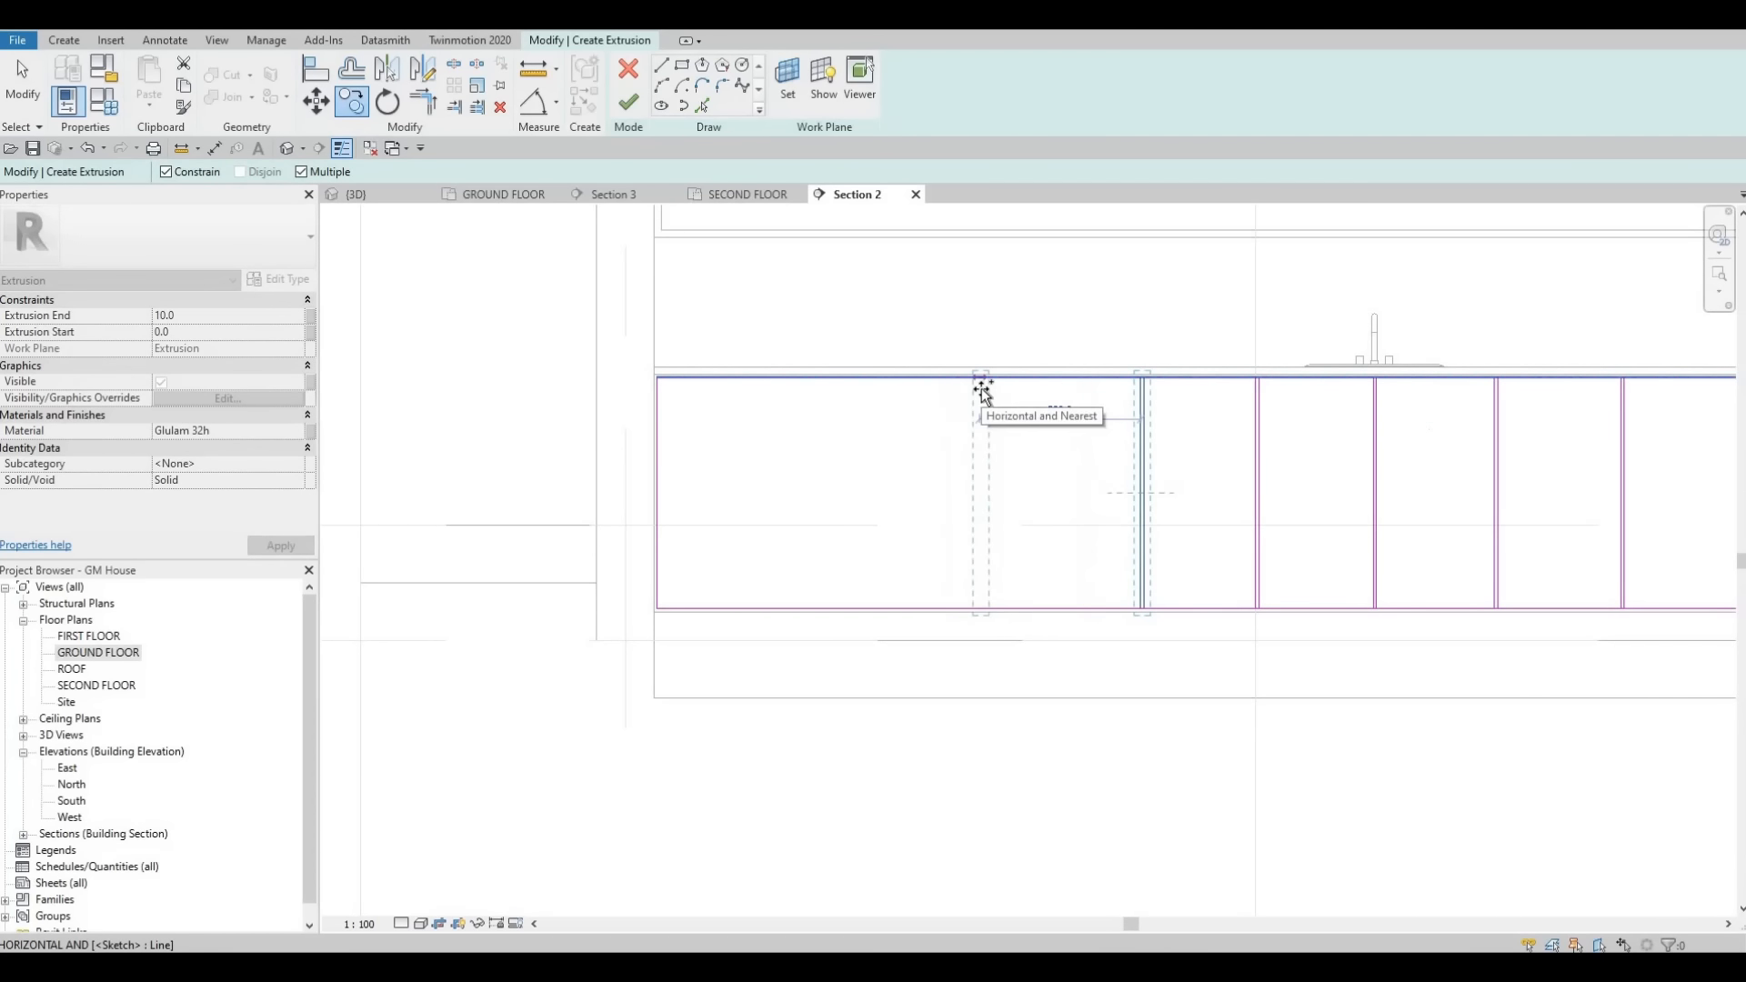
click(1021, 394)
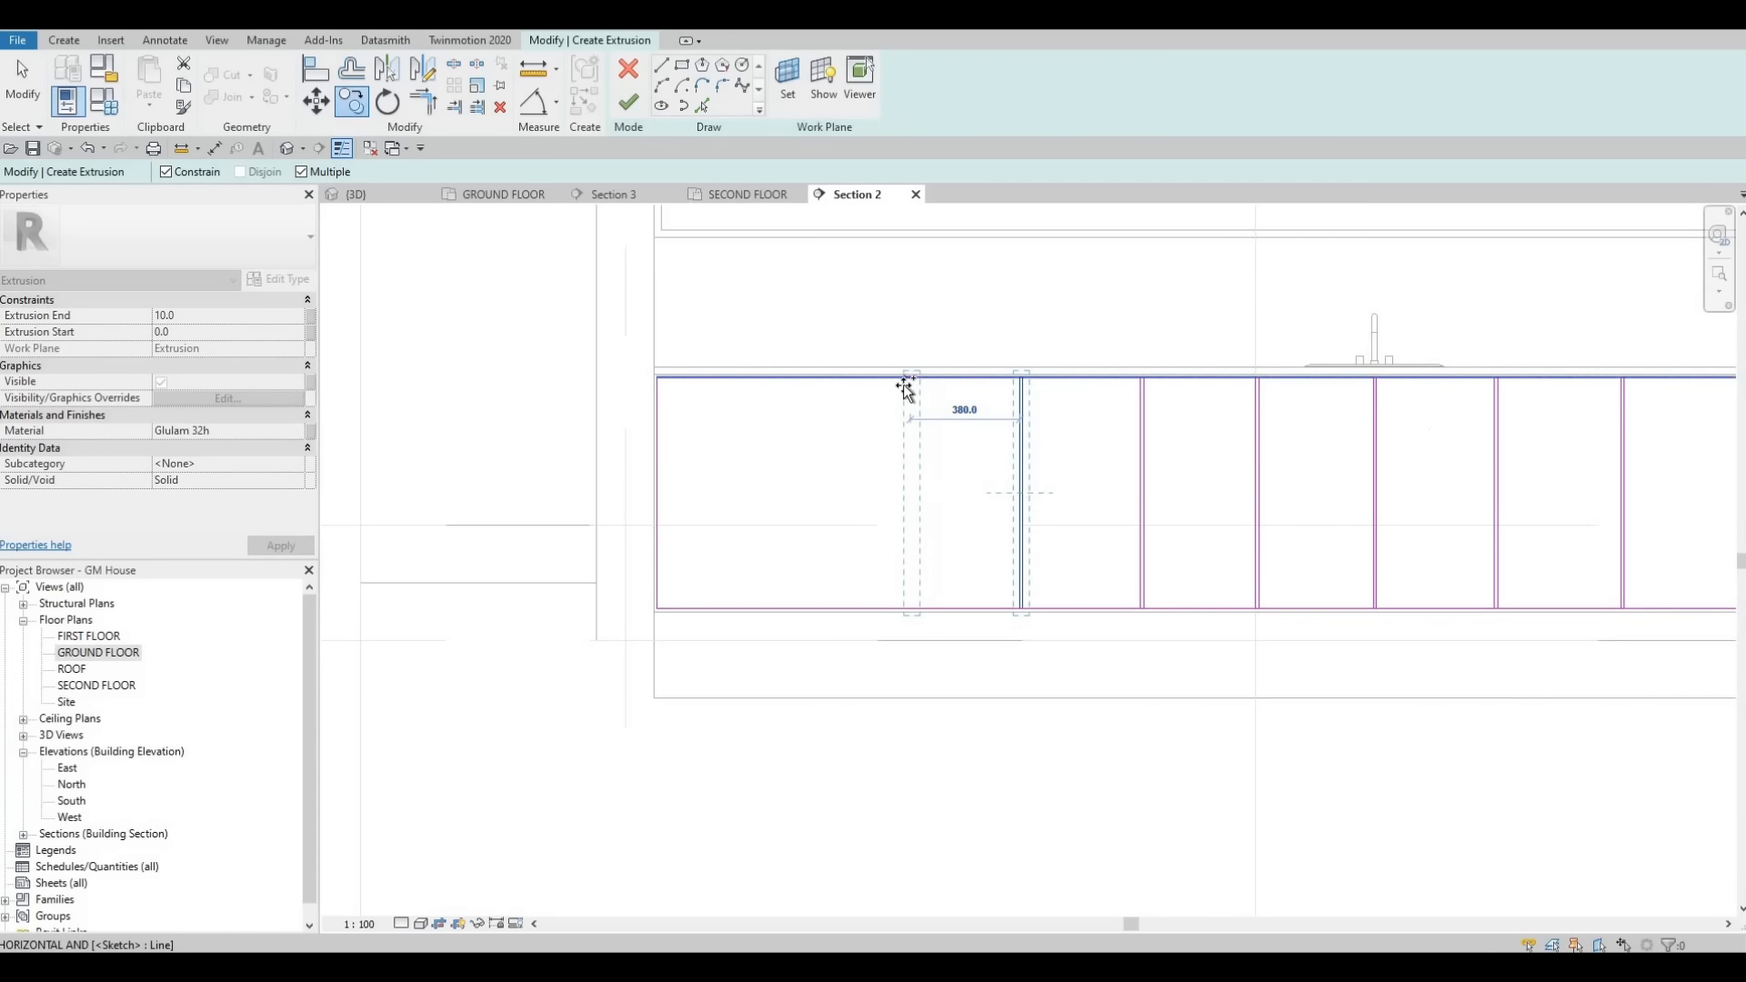
click(902, 389)
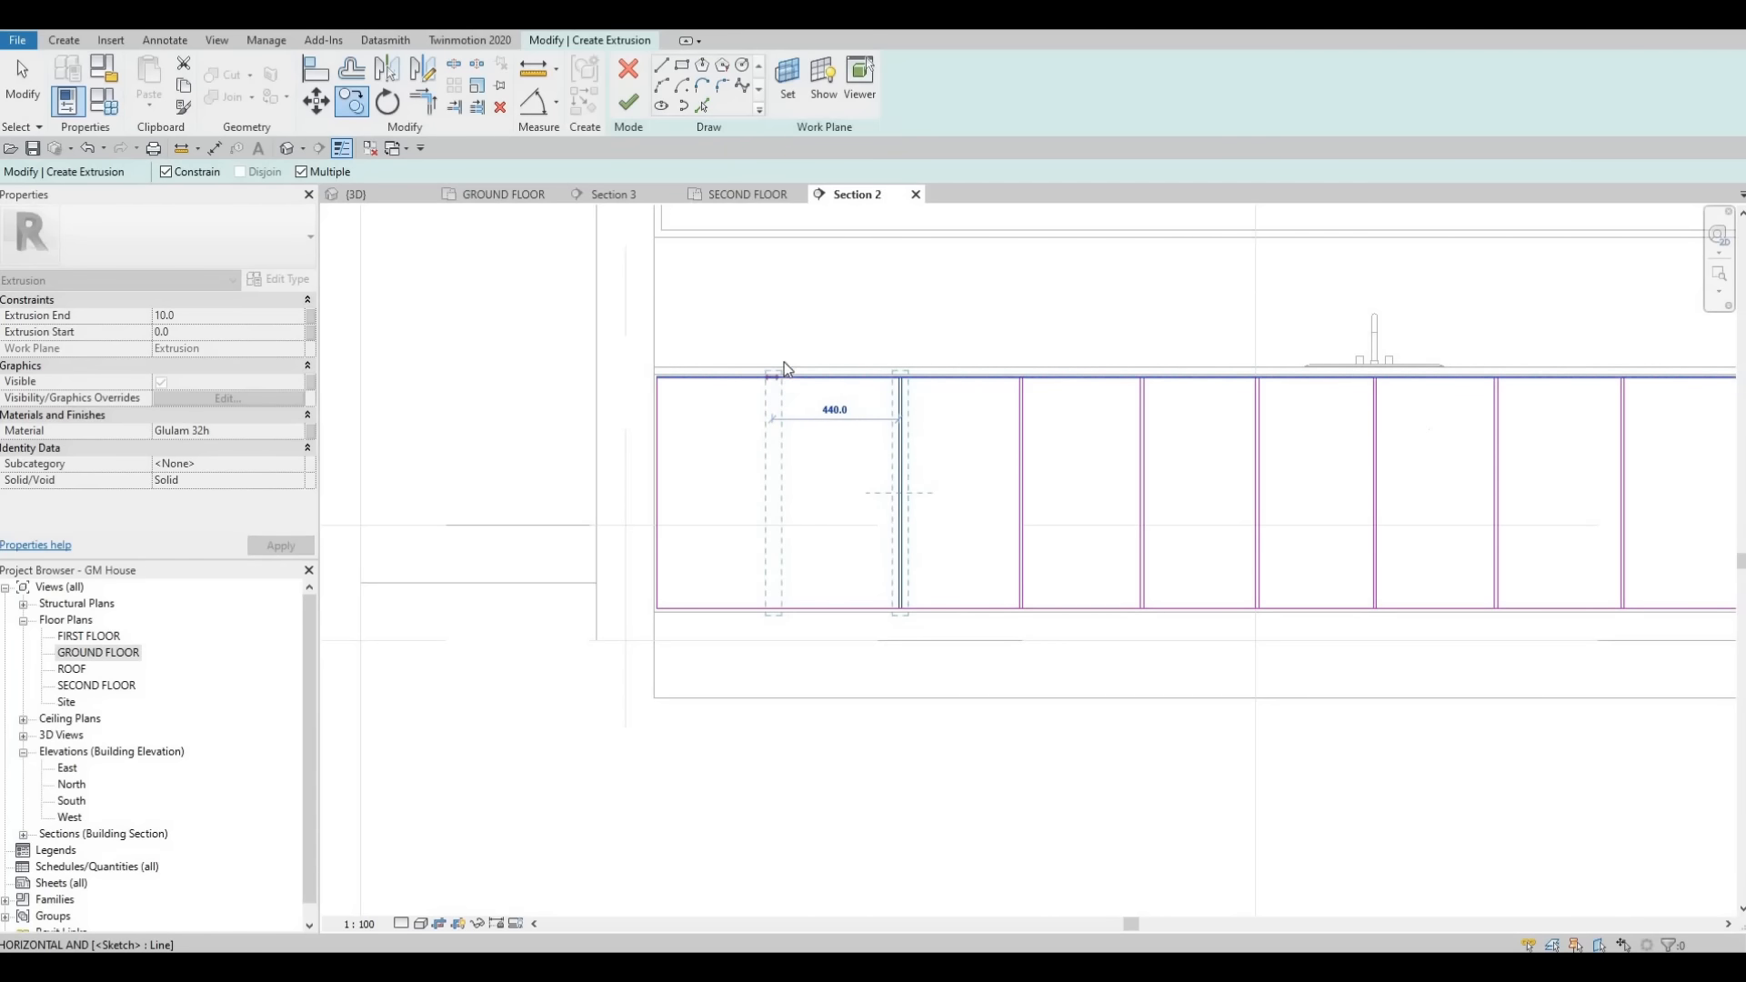
click(788, 368)
key(Escape)
key(Escape)
scroll(767, 374, down, 2)
key(Escape)
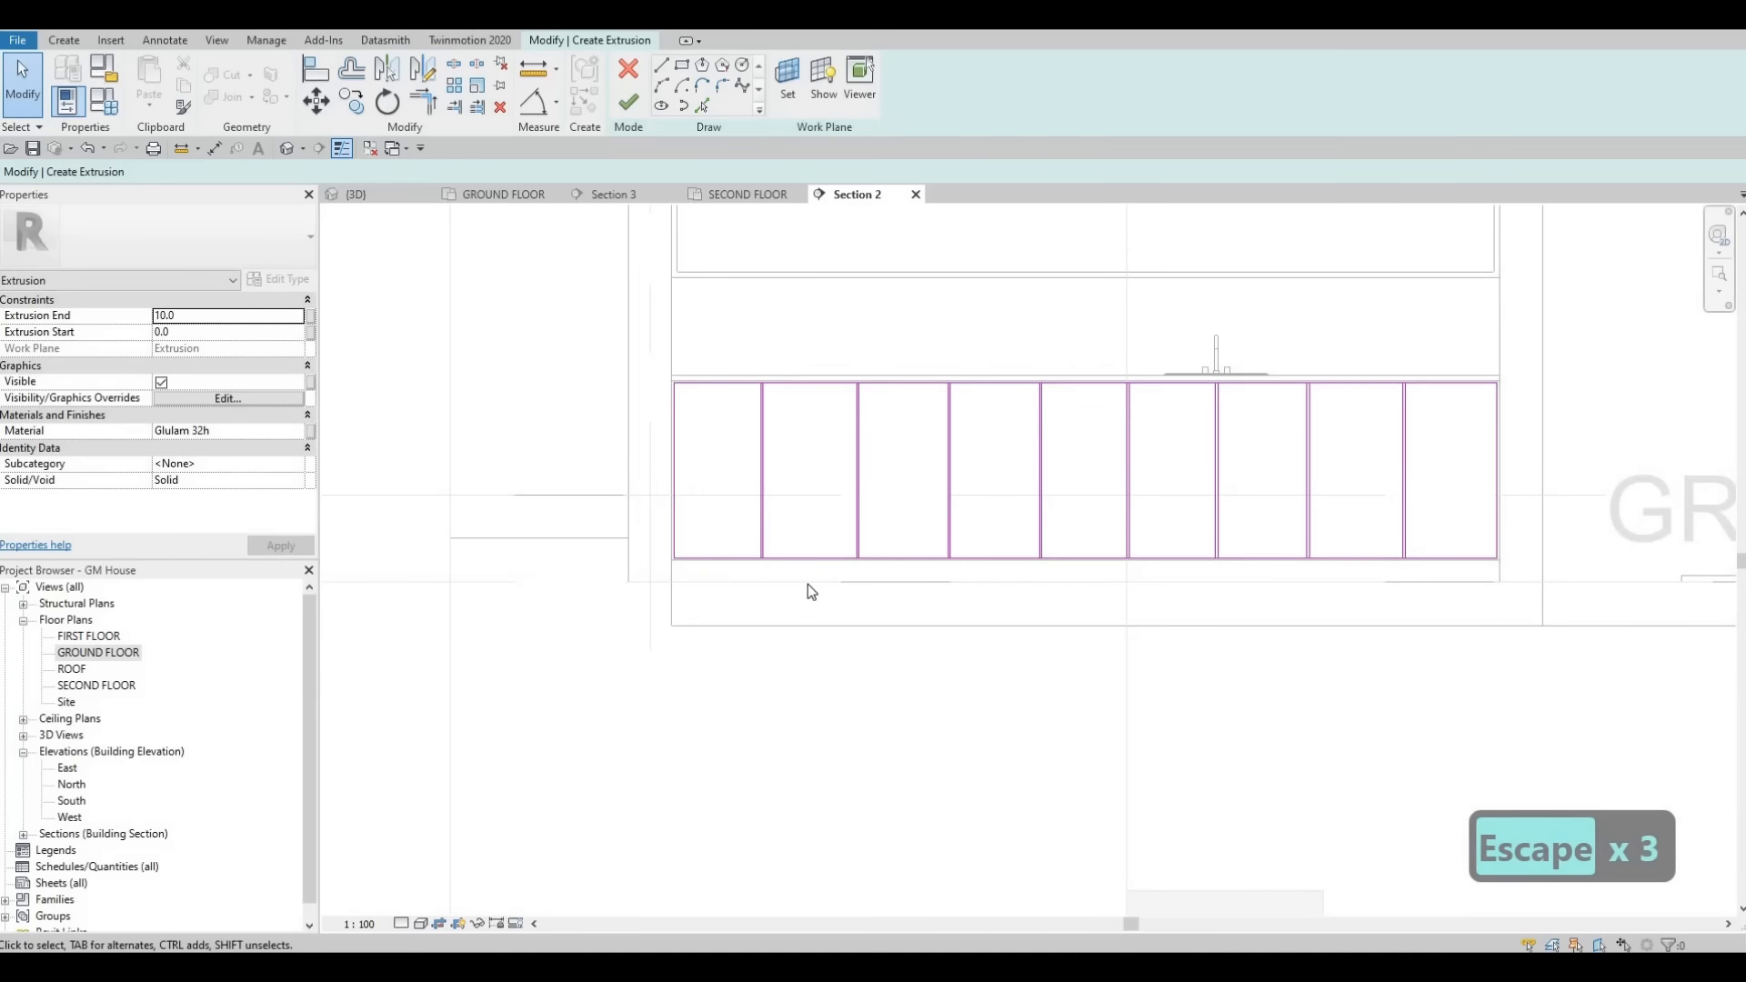
- Nudge the second divider pair from the left slightly to the right
mouse_move(734, 335)
mouse_down()
mouse_move(819, 546)
mouse_move(805, 590)
mouse_up()
key(Right)
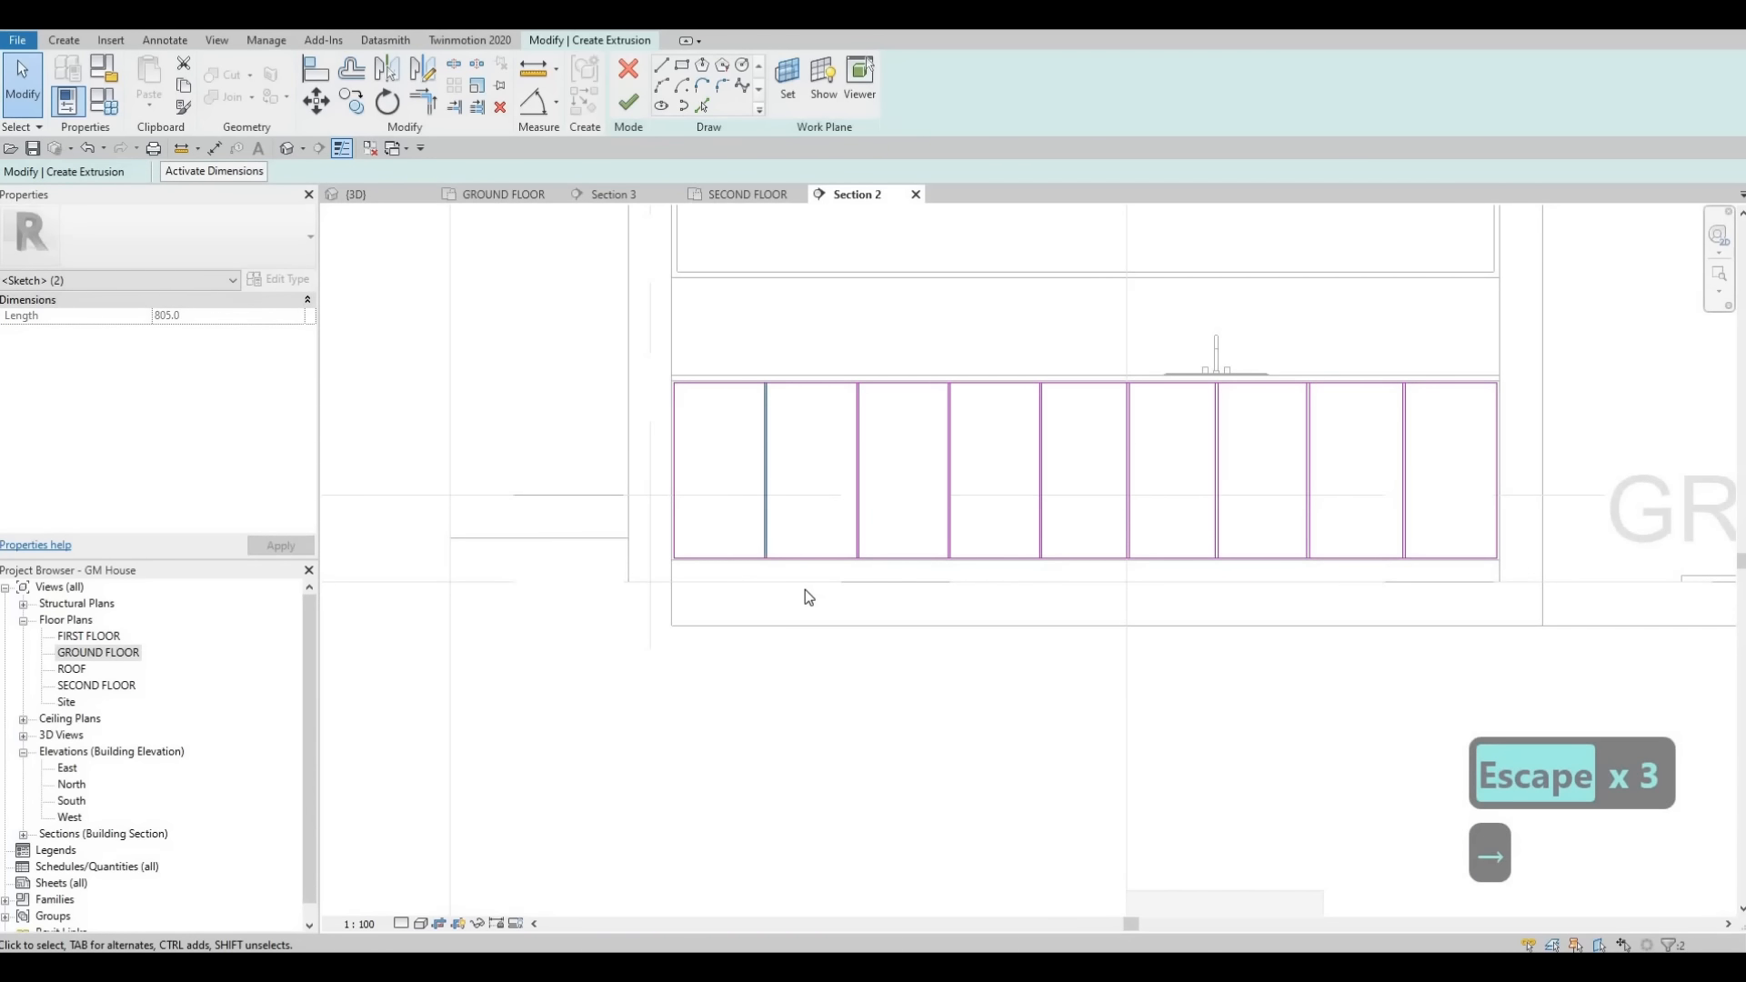
key(Right)
key(Escape)
key(Escape)
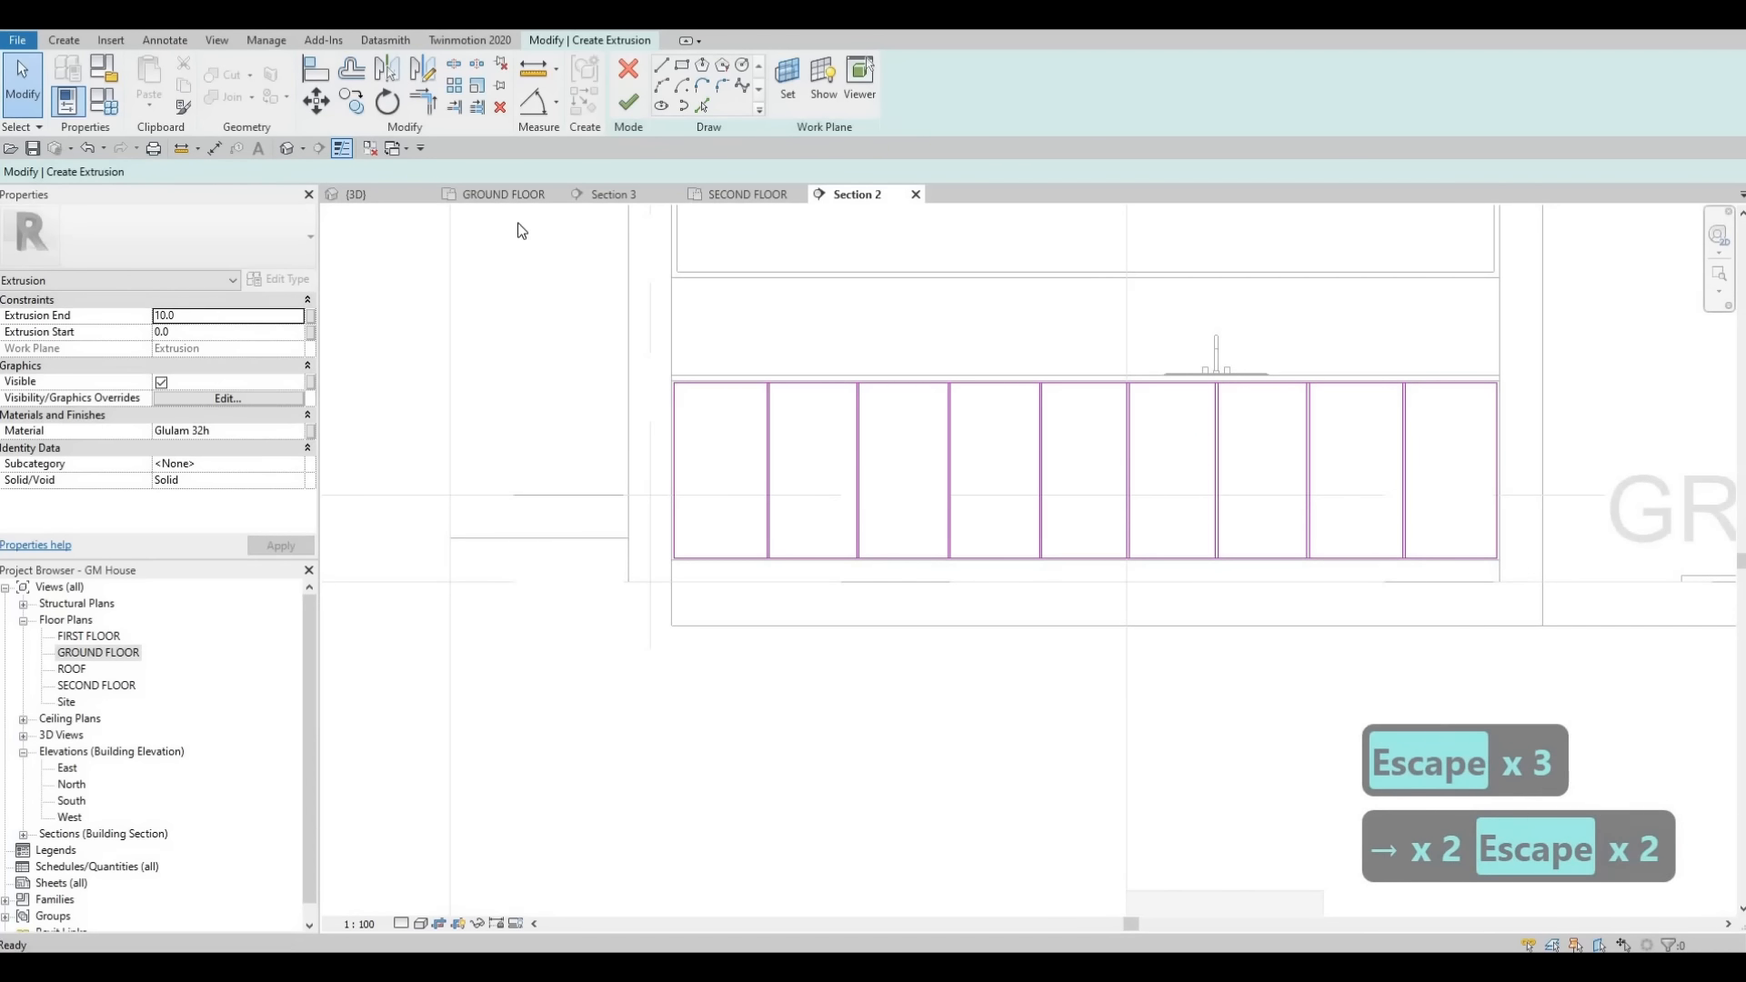
- Draw two horizontal lines across the leftmost section, the upper one about 180 mm below the top
click(661, 65)
scroll(675, 424, up, 2)
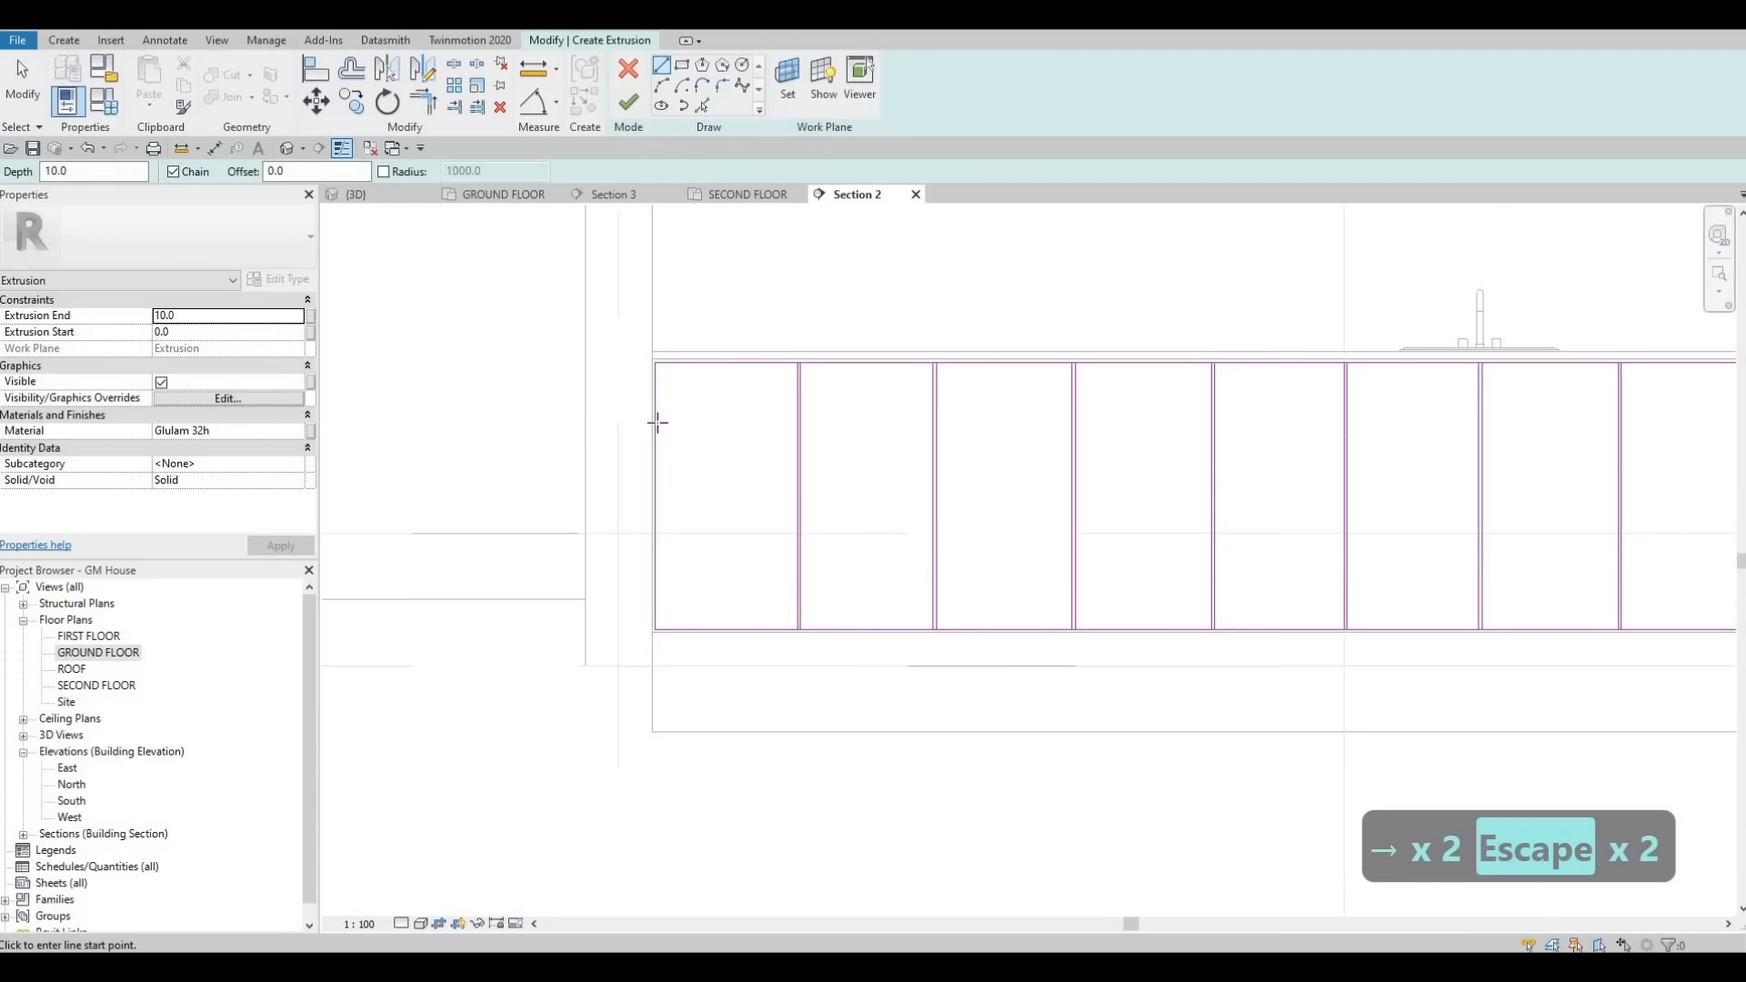
click(655, 422)
click(799, 422)
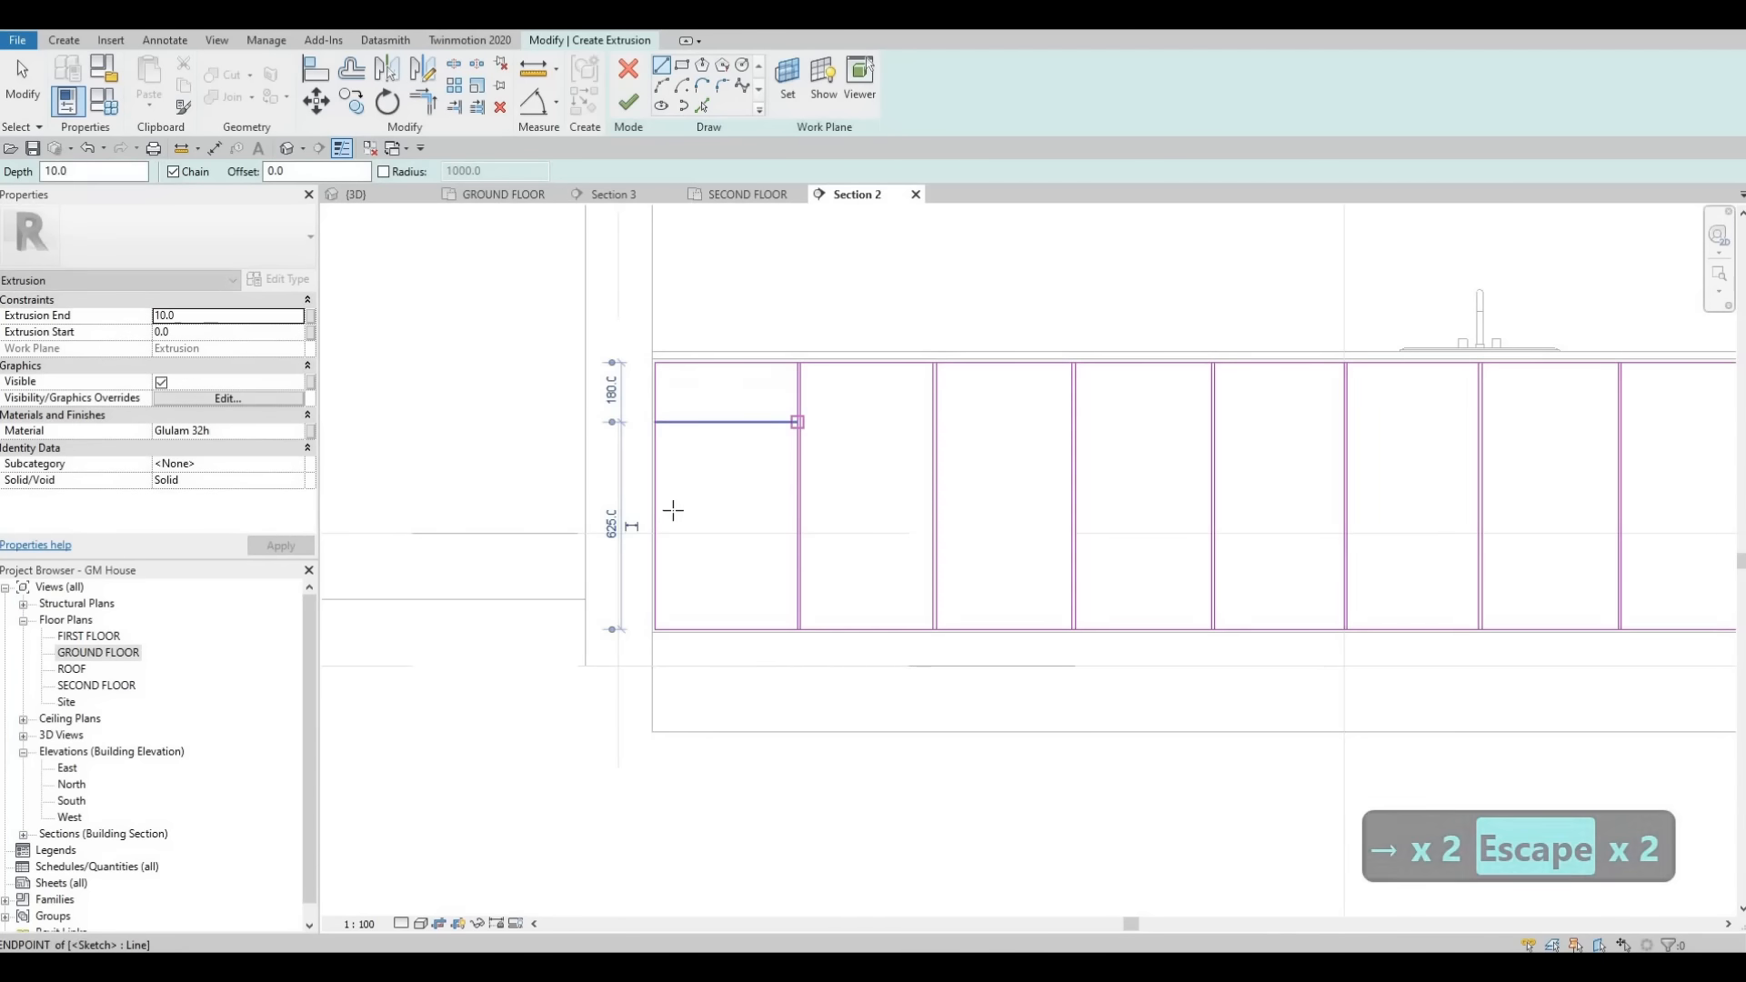
key(Escape)
click(655, 509)
click(799, 510)
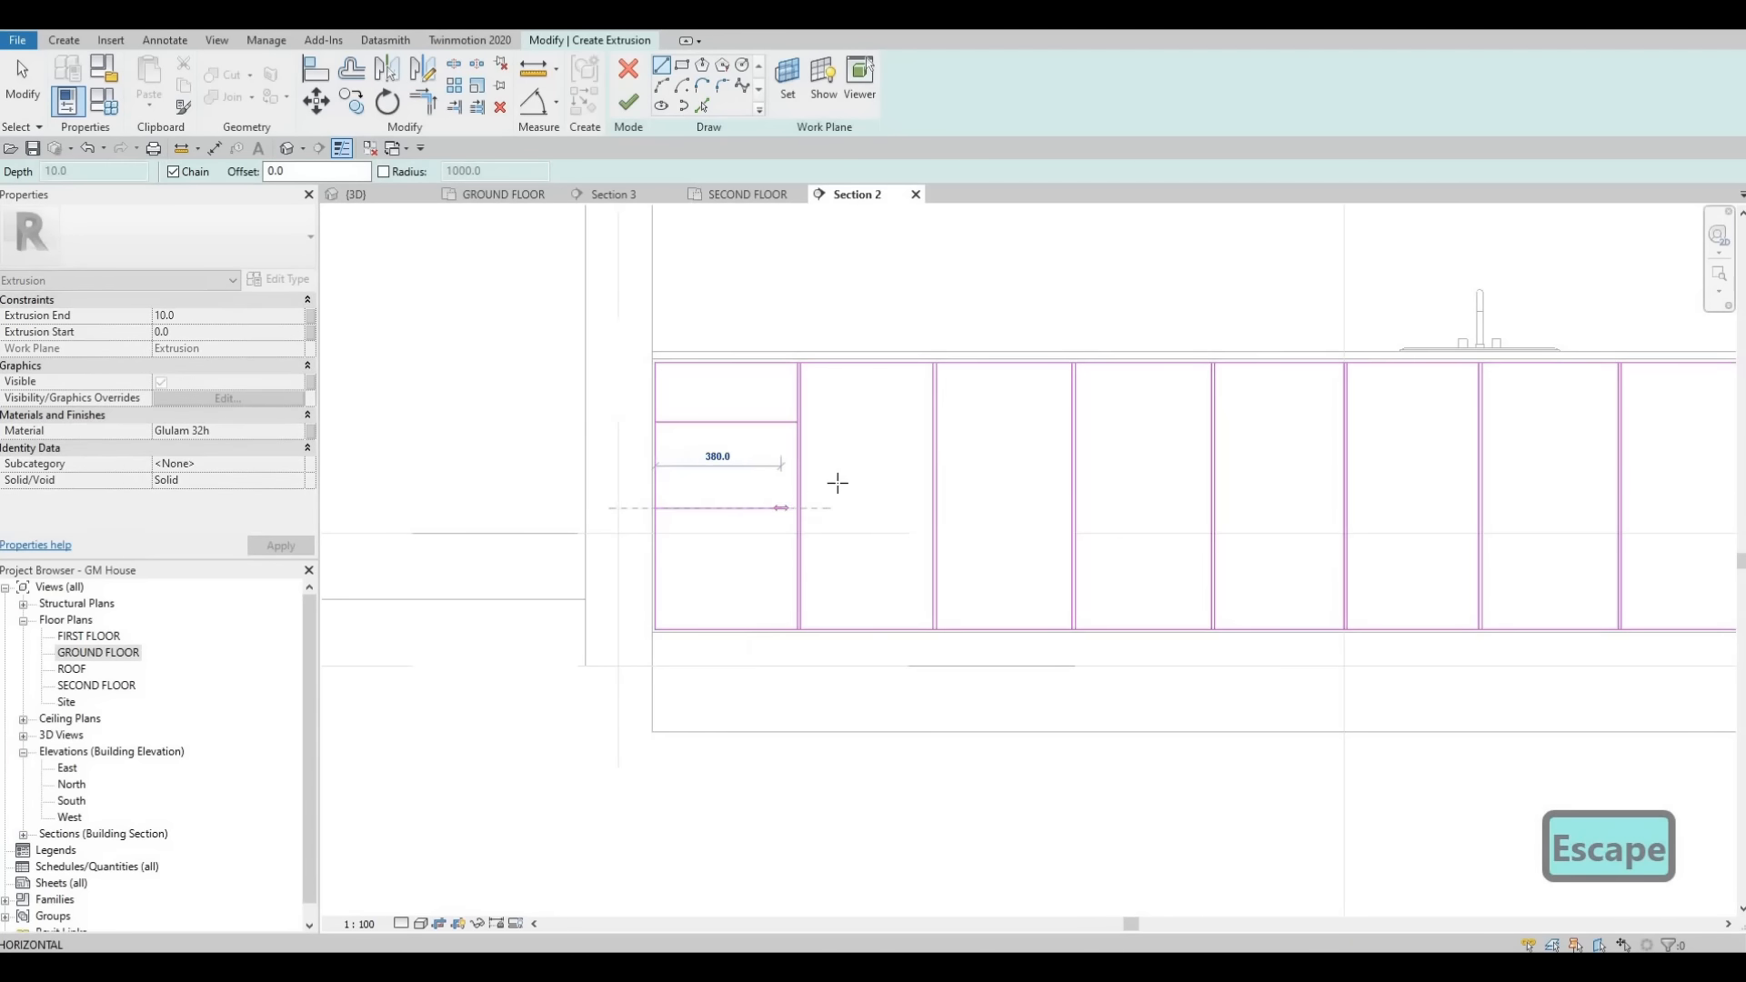
key(Escape)
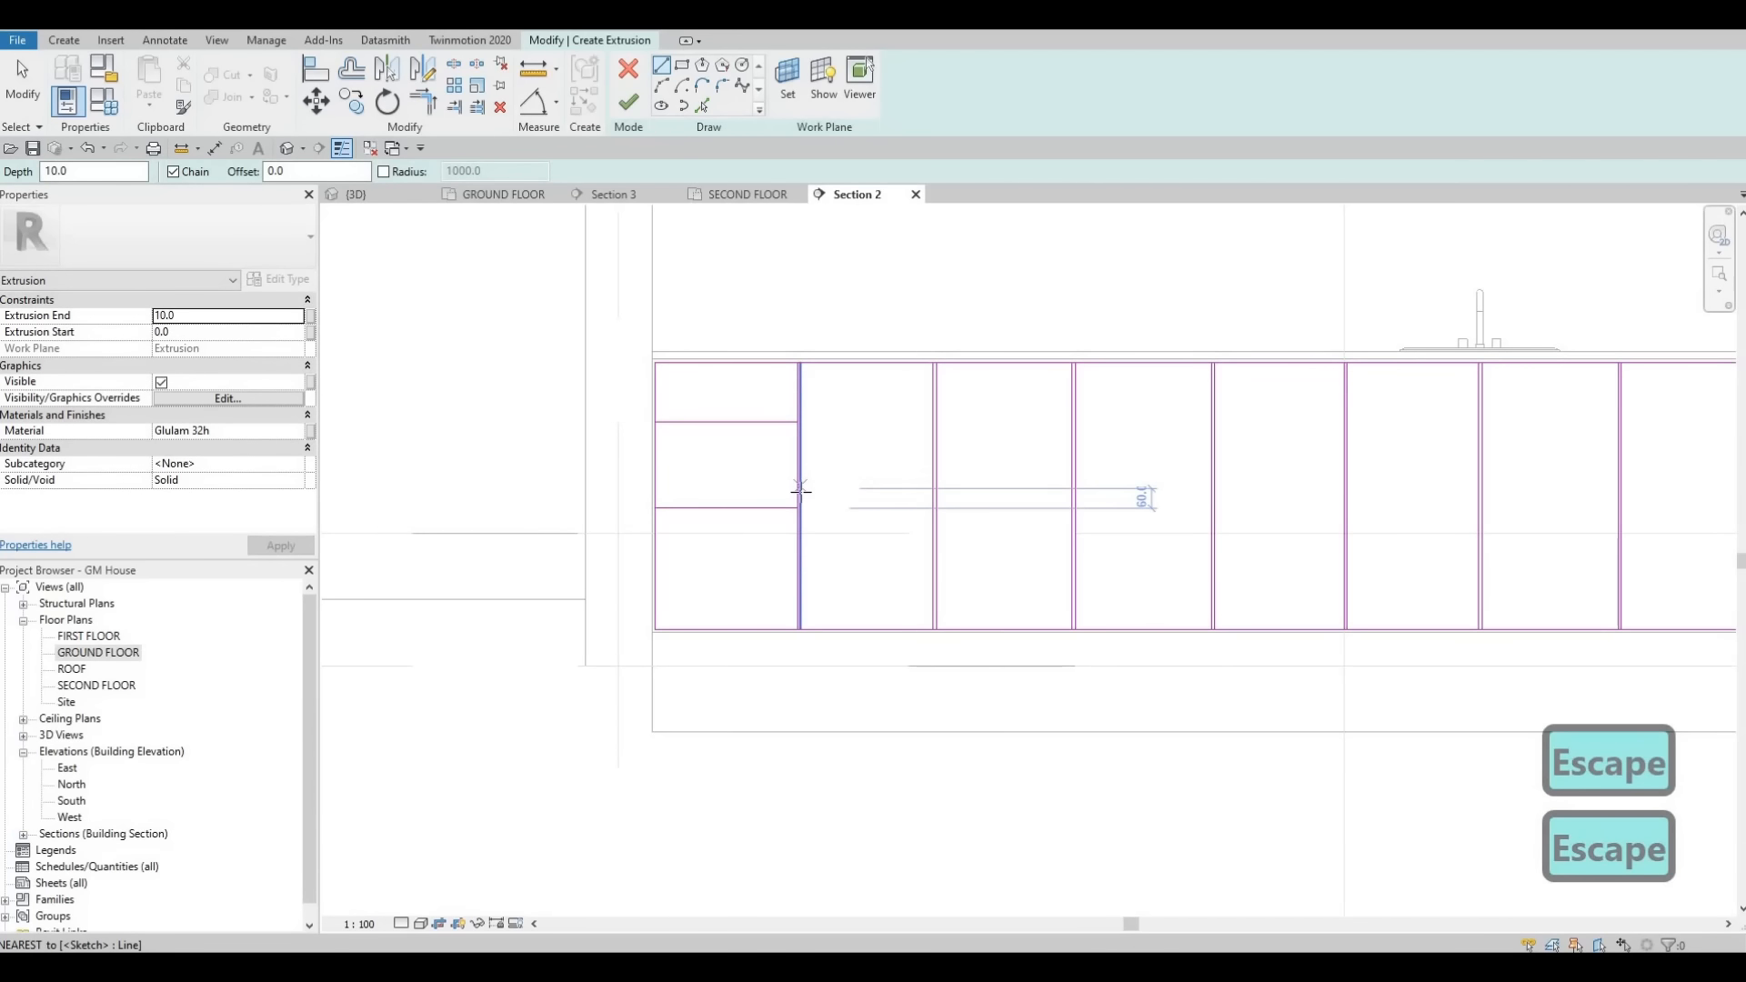
- Draw a horizontal line across the second section, about midway down
click(800, 496)
click(932, 496)
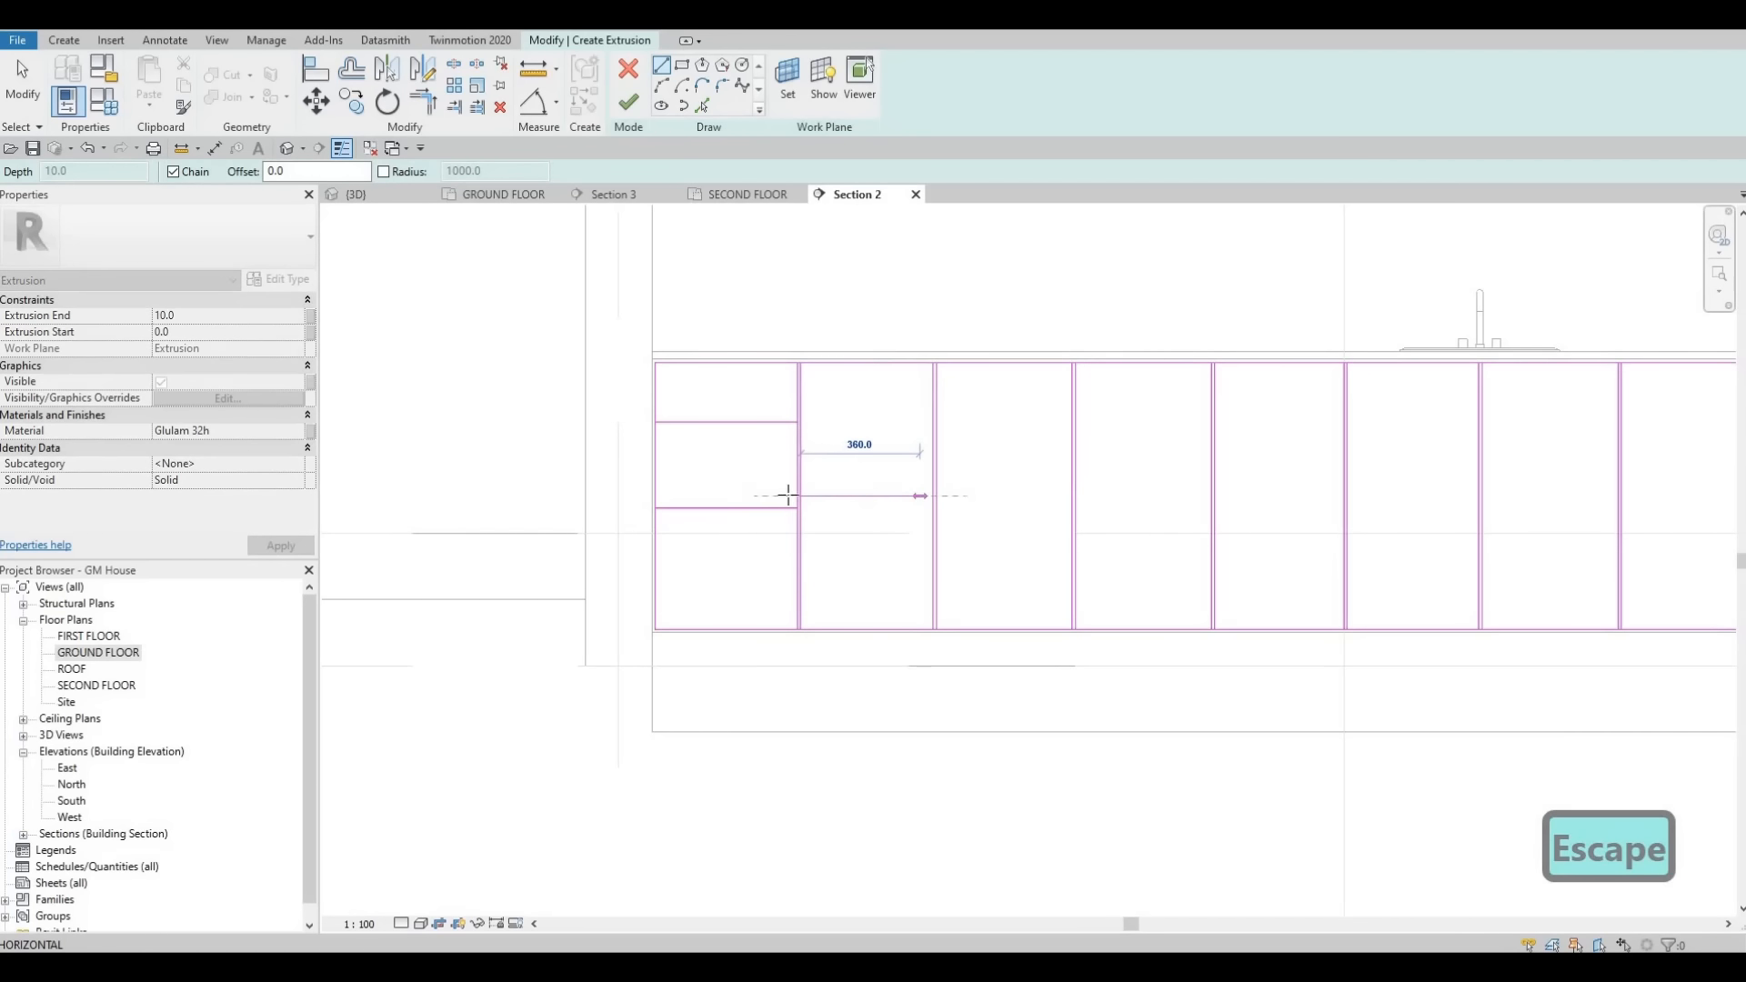
key(Escape)
key(Escape)
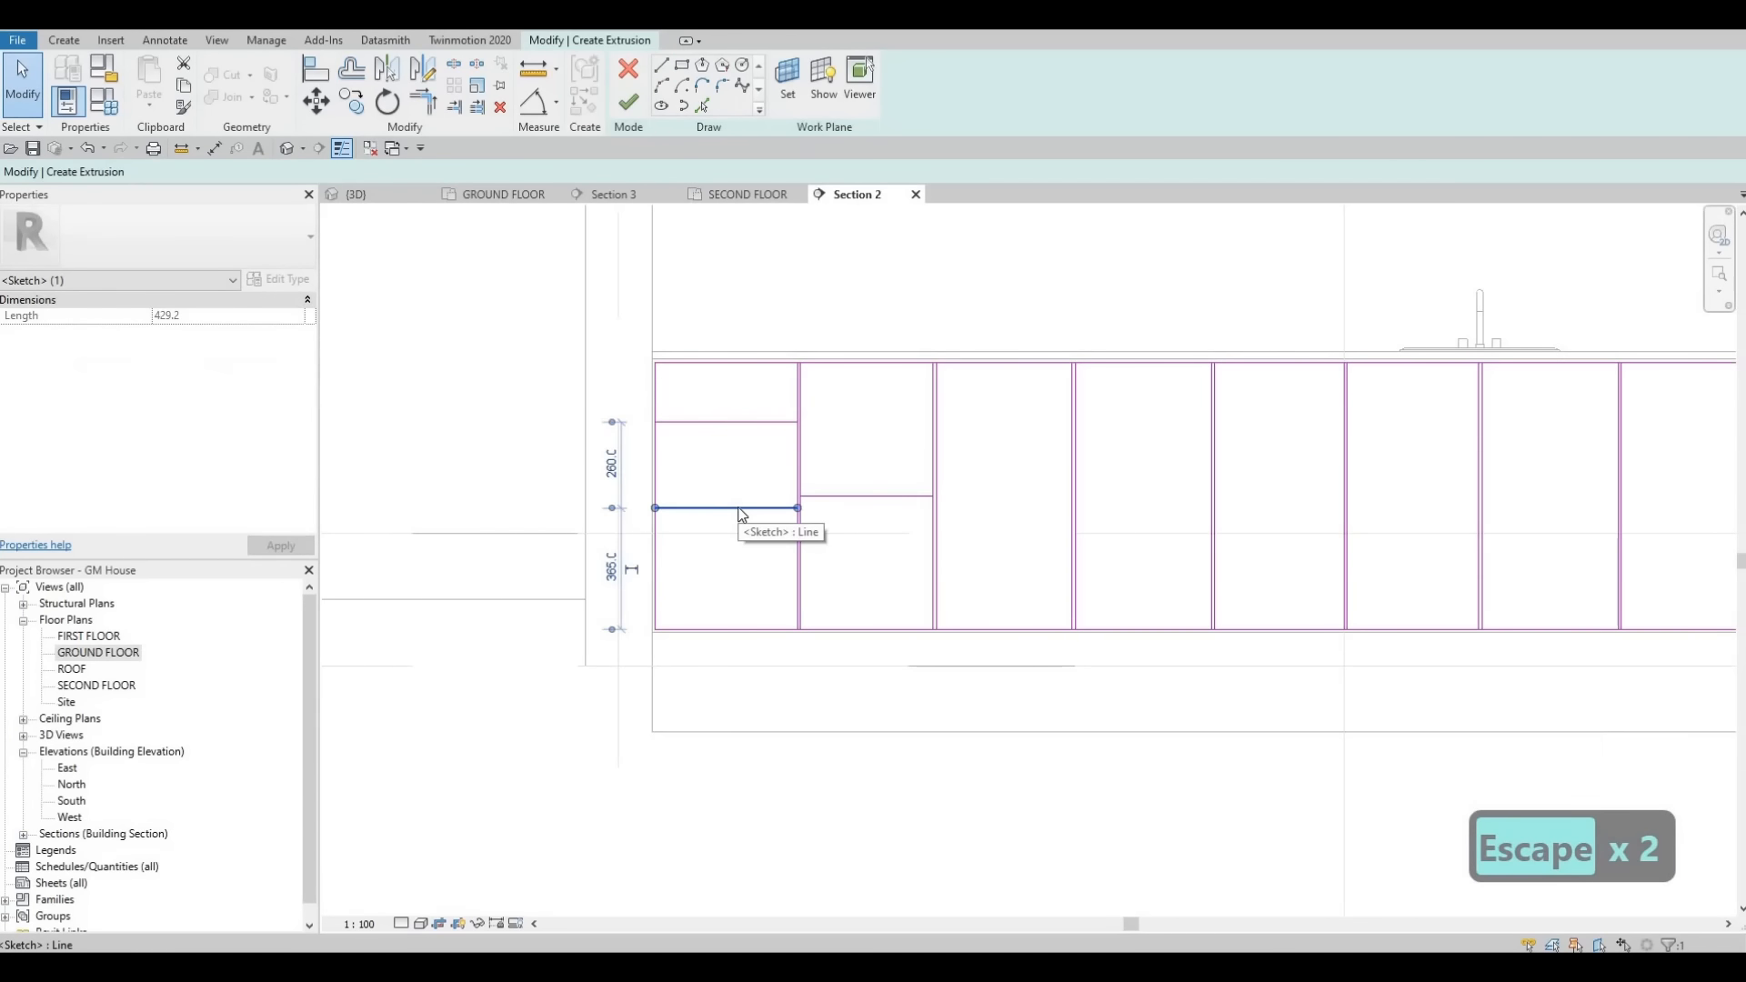
- Nudge the lower horizontal line of the leftmost section slightly downward
key(Down)
key(Down)
key(Escape)
key(Escape)
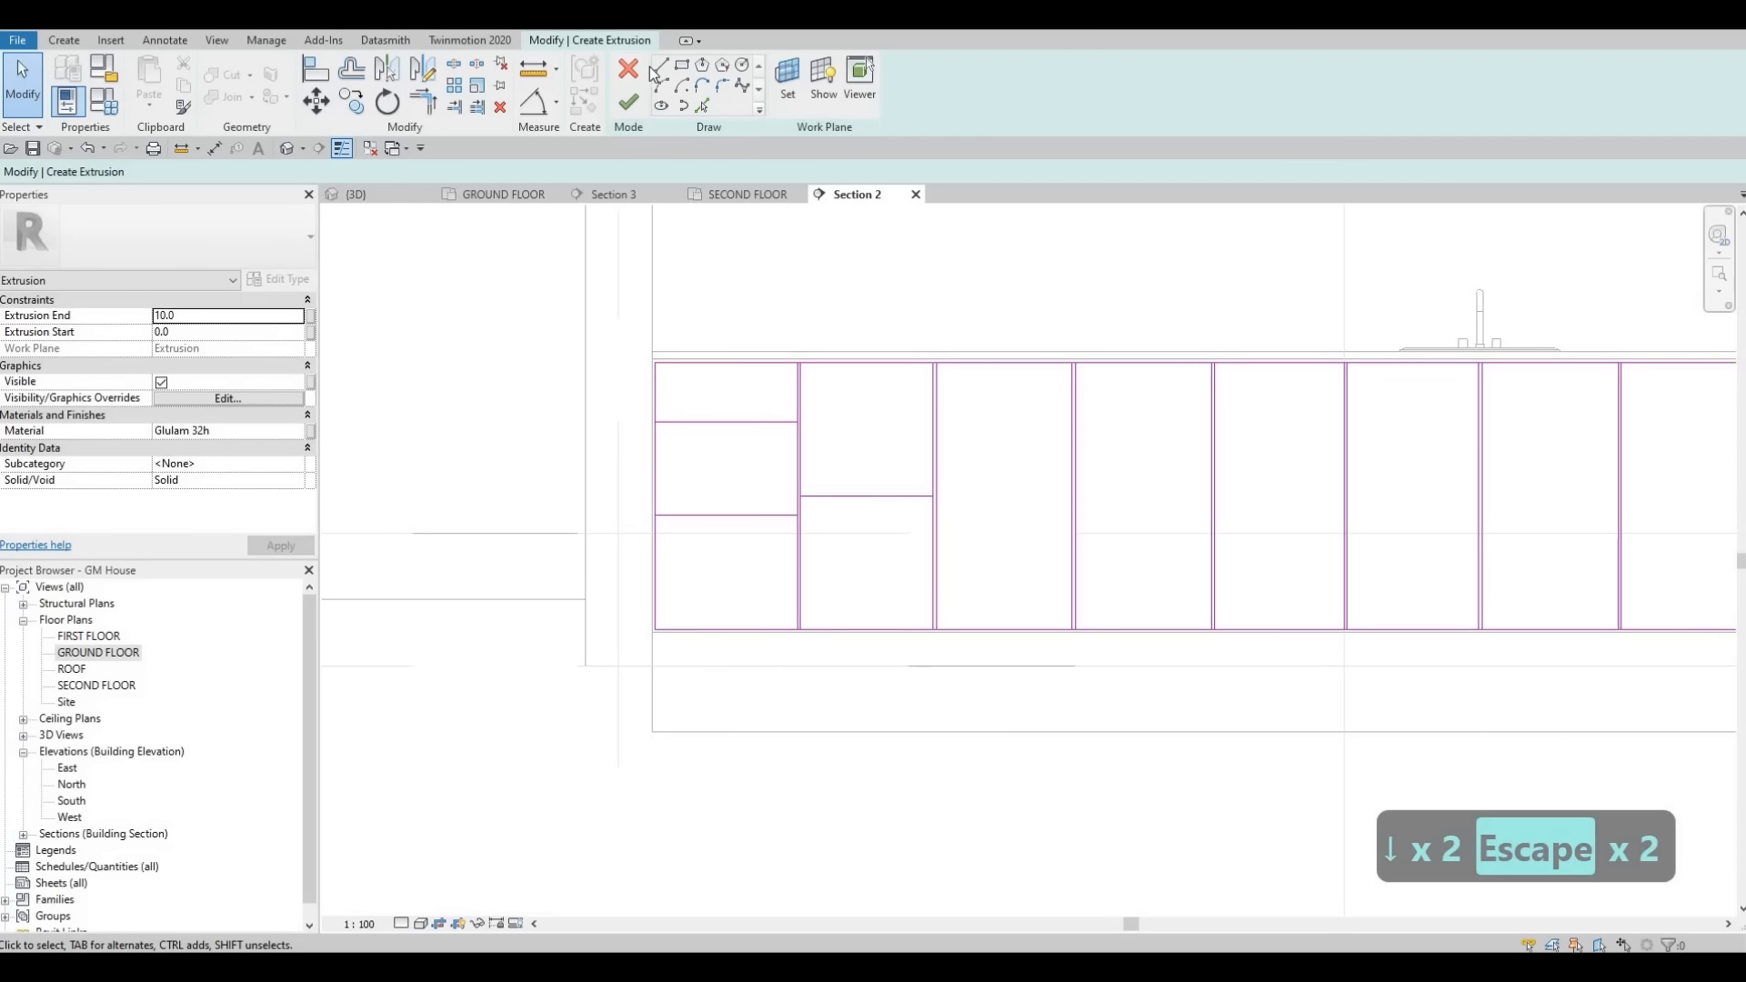
- Draw two horizontal lines across the rightmost section, the upper one about 180 mm below the top
click(661, 106)
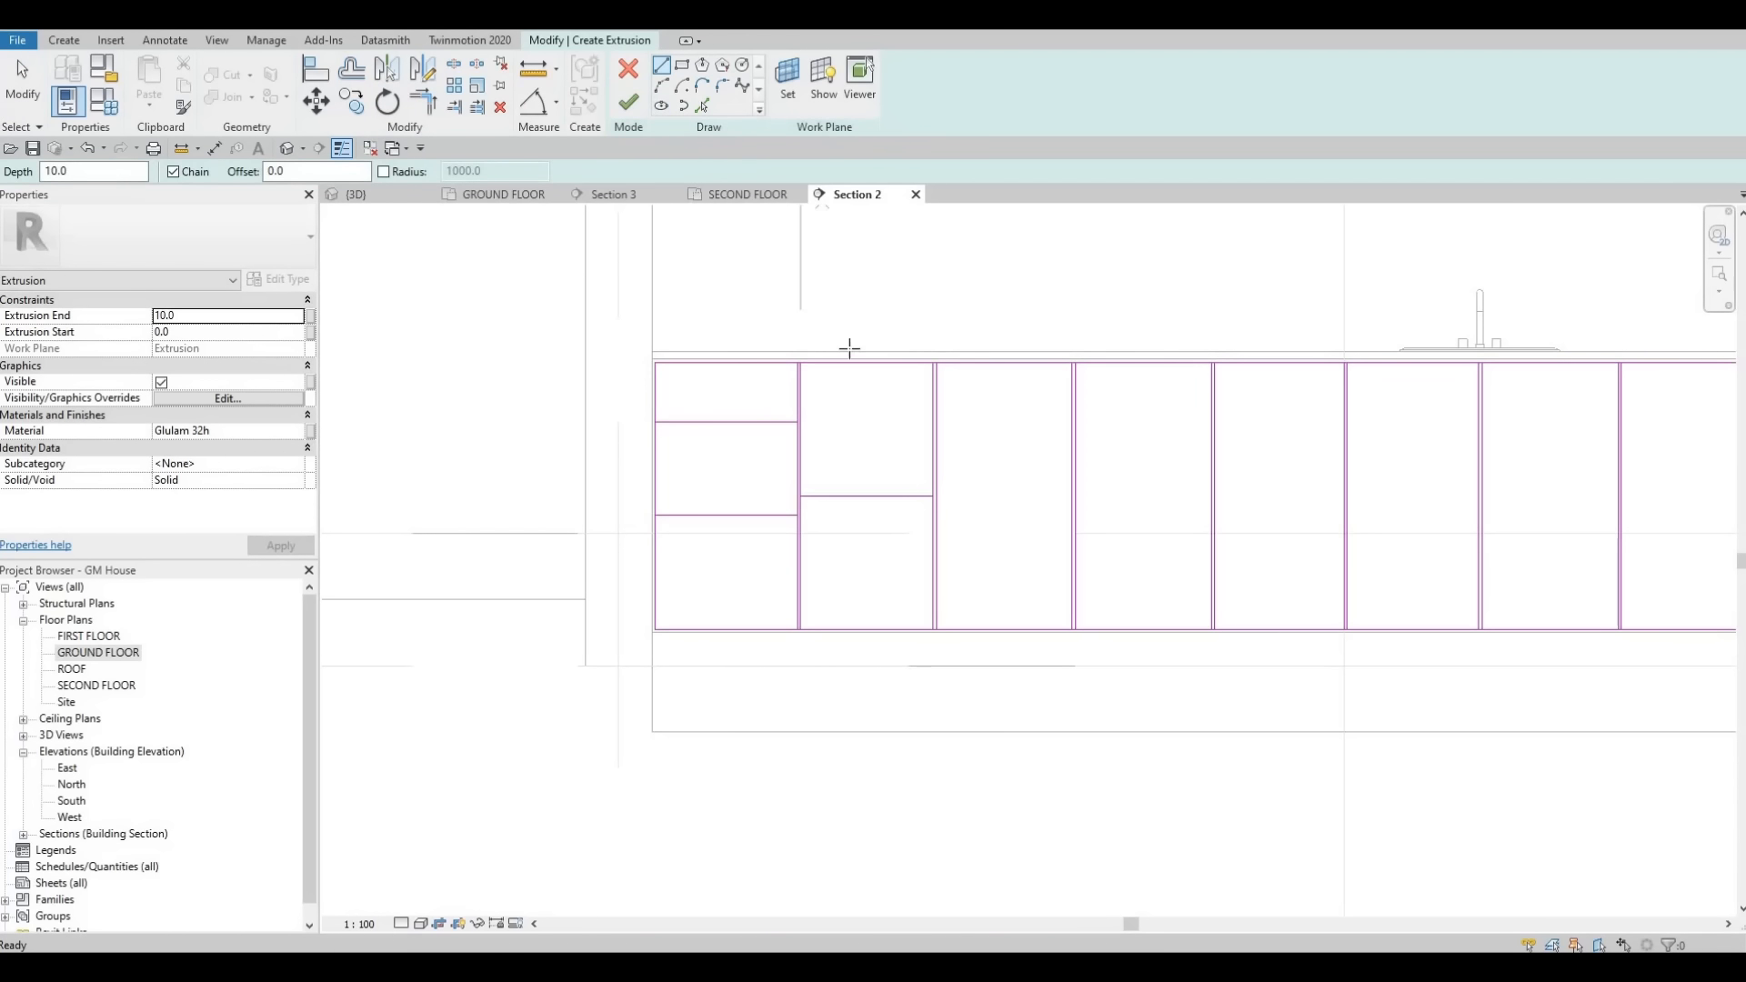
middle_drag(1116, 408, 879, 441)
scroll(878, 441, down, 1)
middle_drag(1372, 455, 1161, 417)
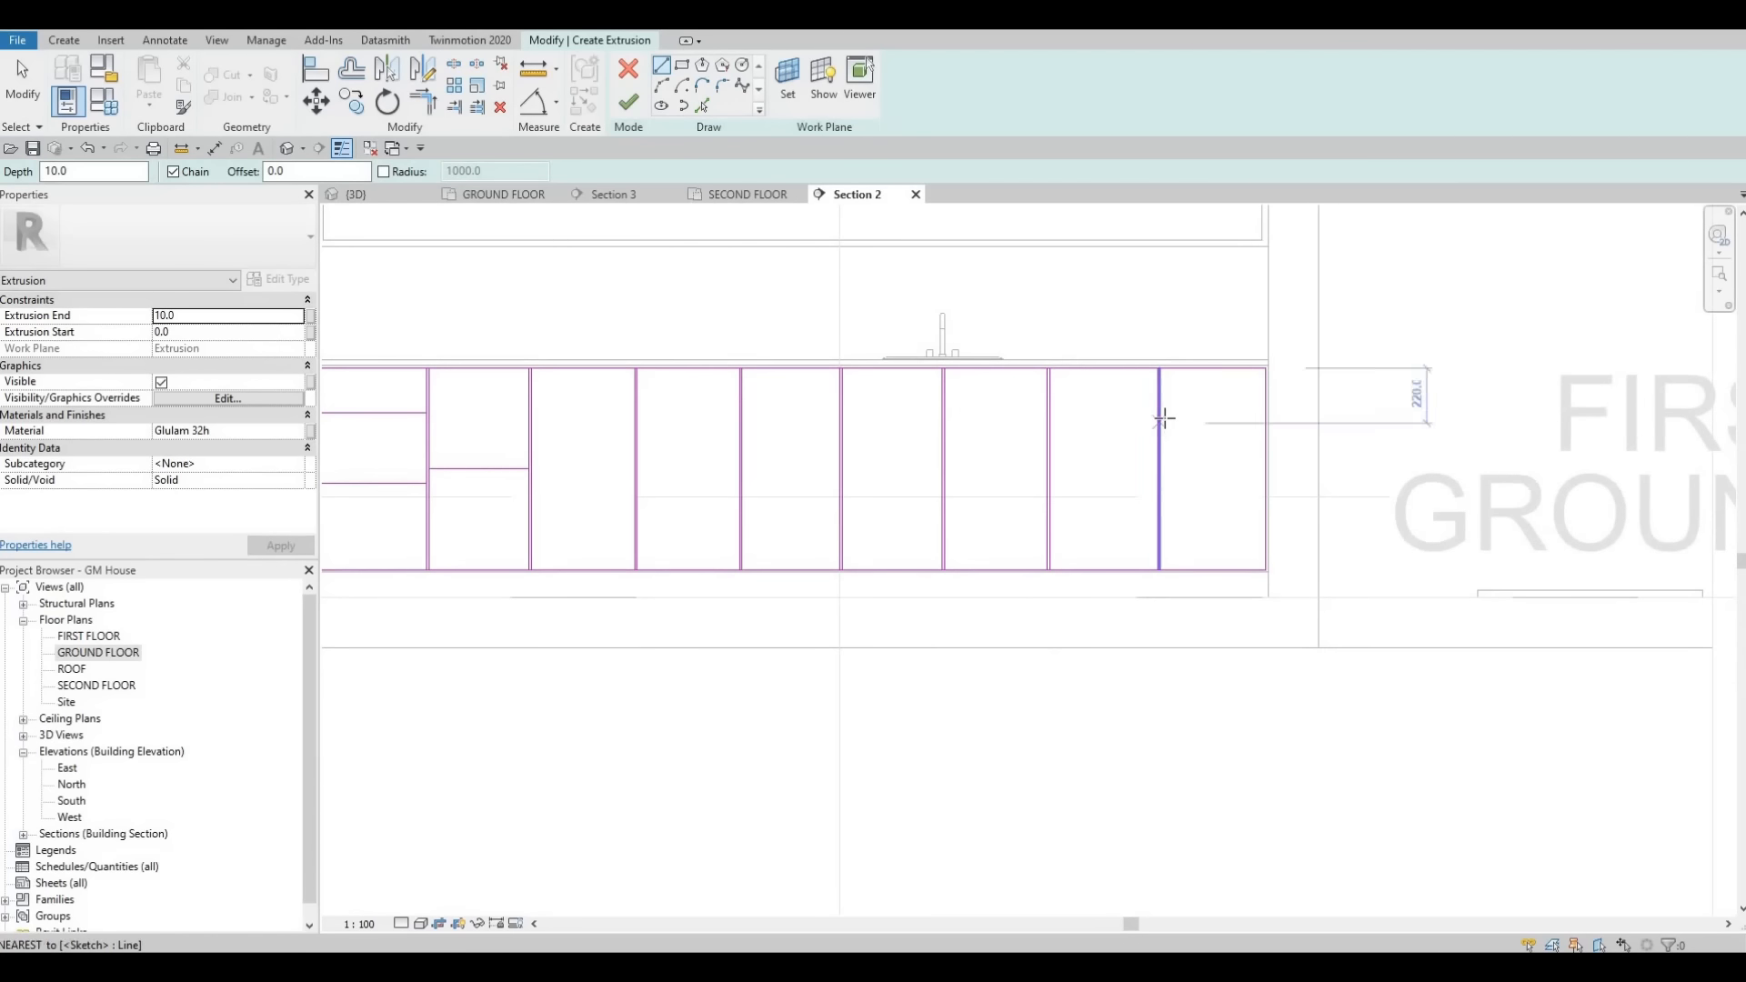
click(1162, 415)
click(1264, 416)
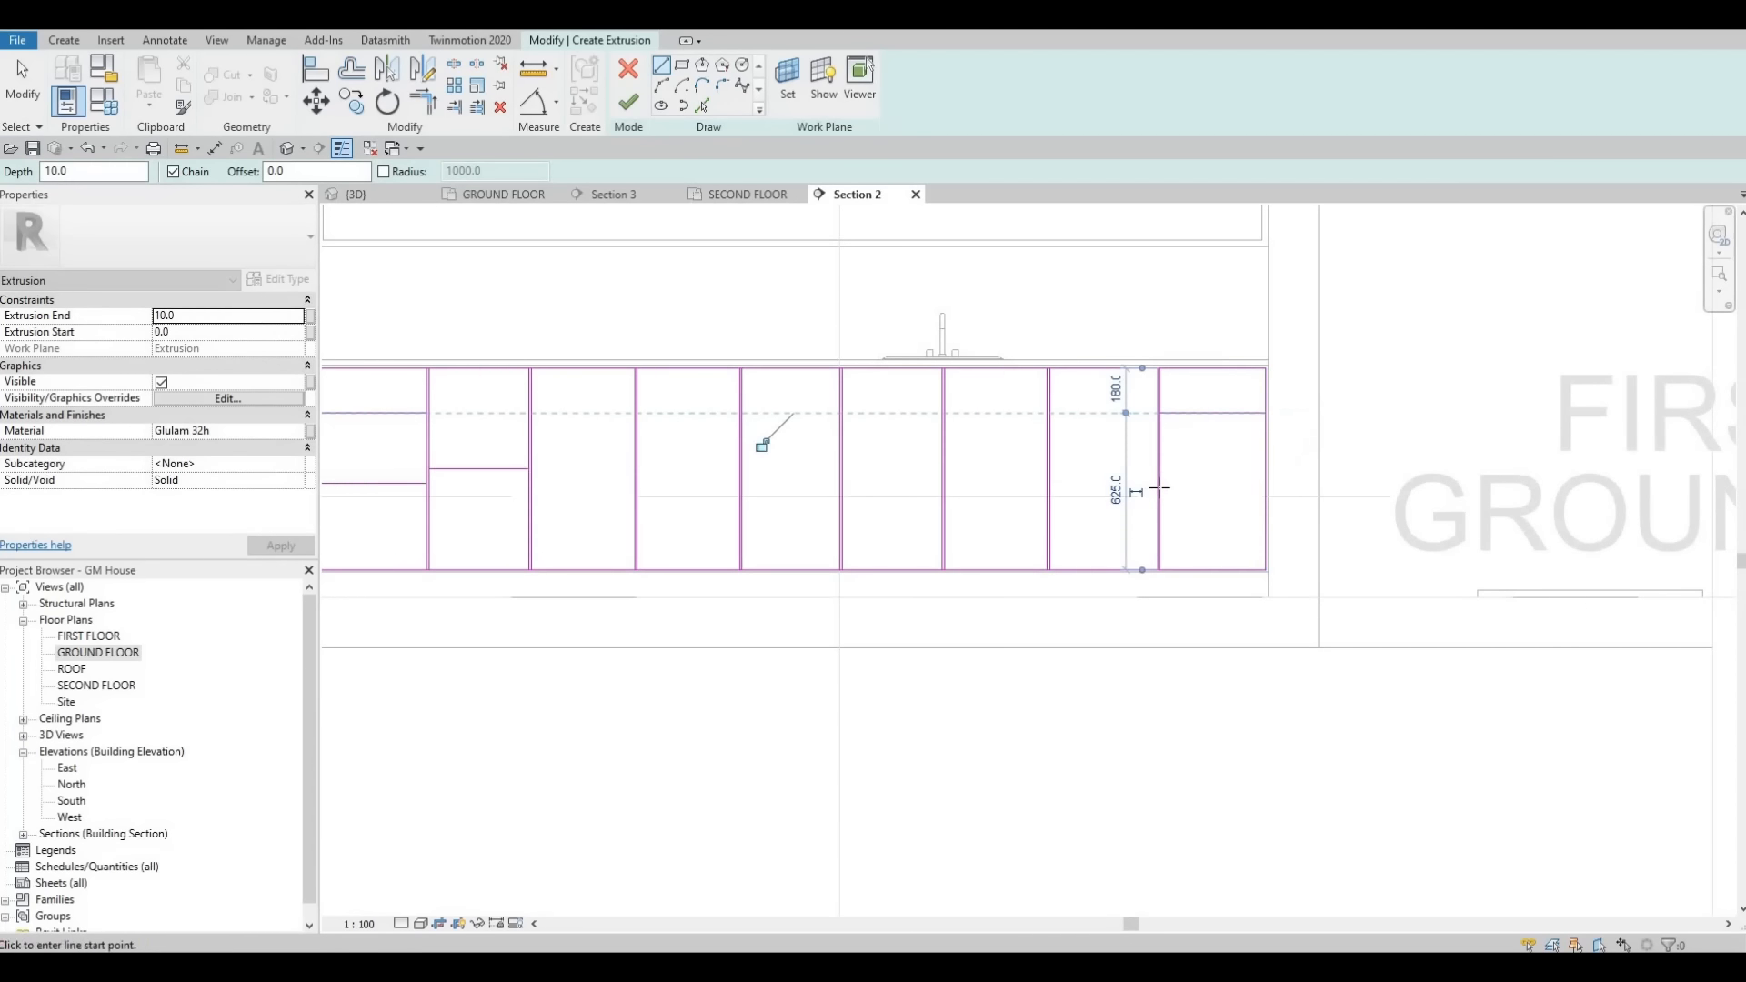
click(1161, 483)
click(1265, 483)
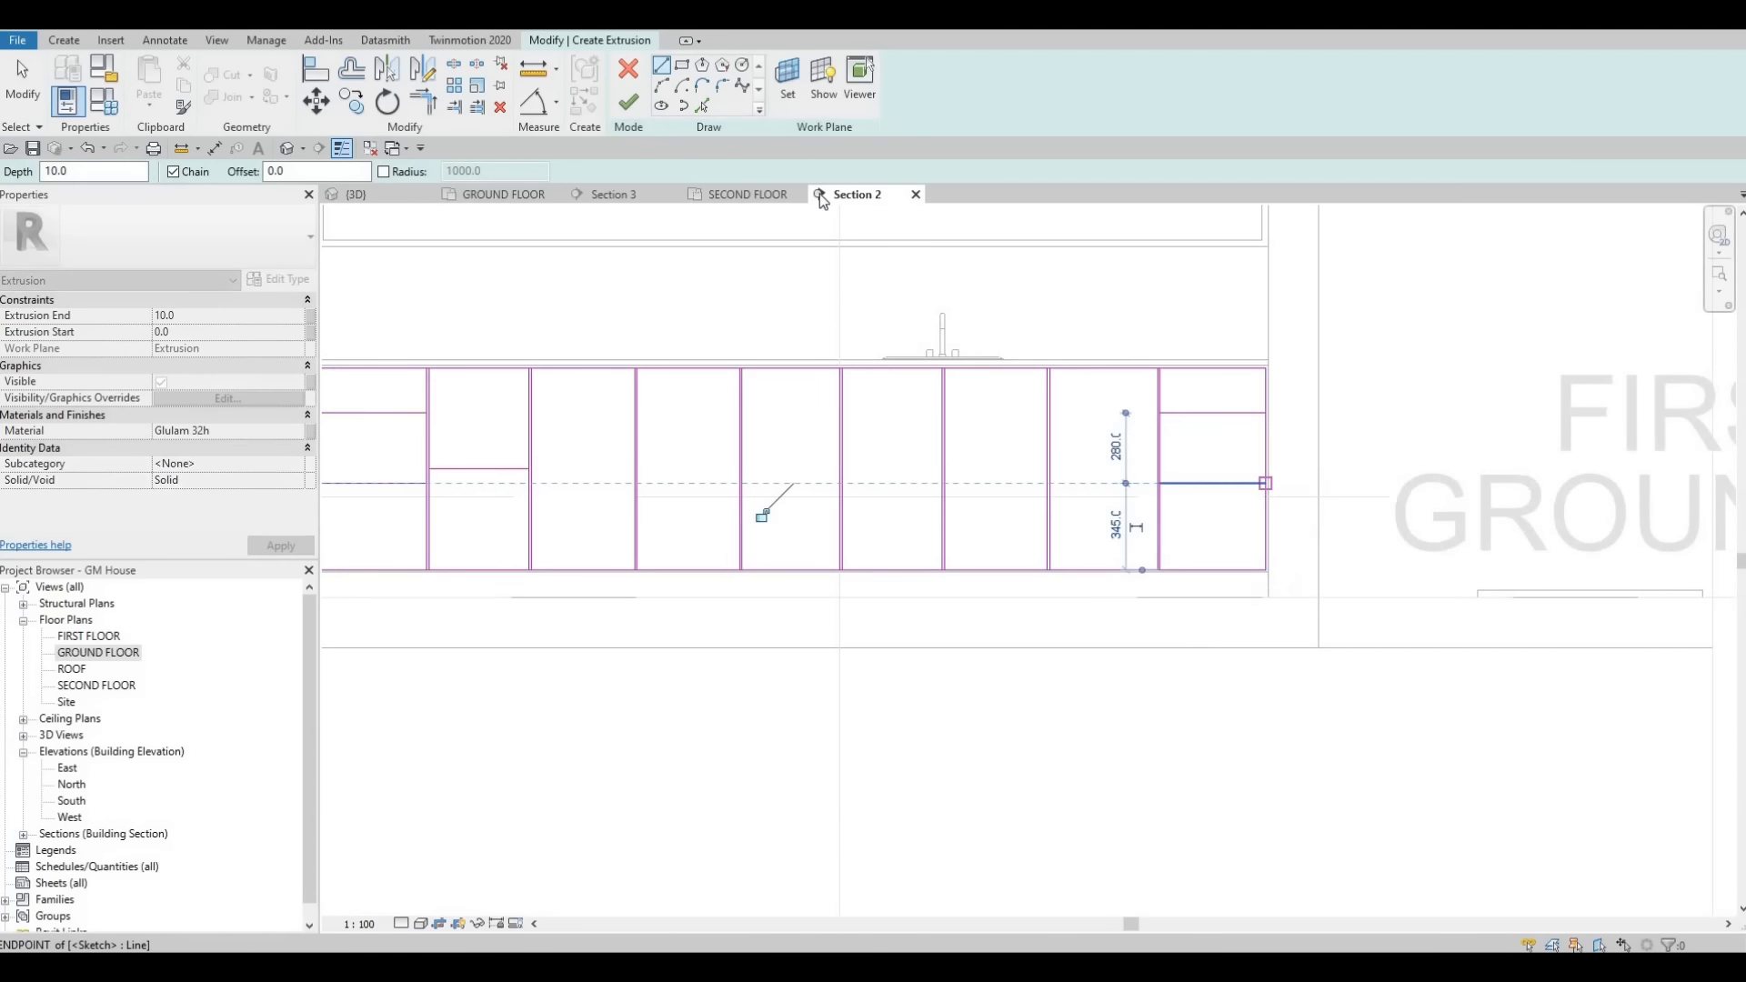
- Offset the upper horizontal line in the rightmost section by 10
key(Escape)
key(Escape)
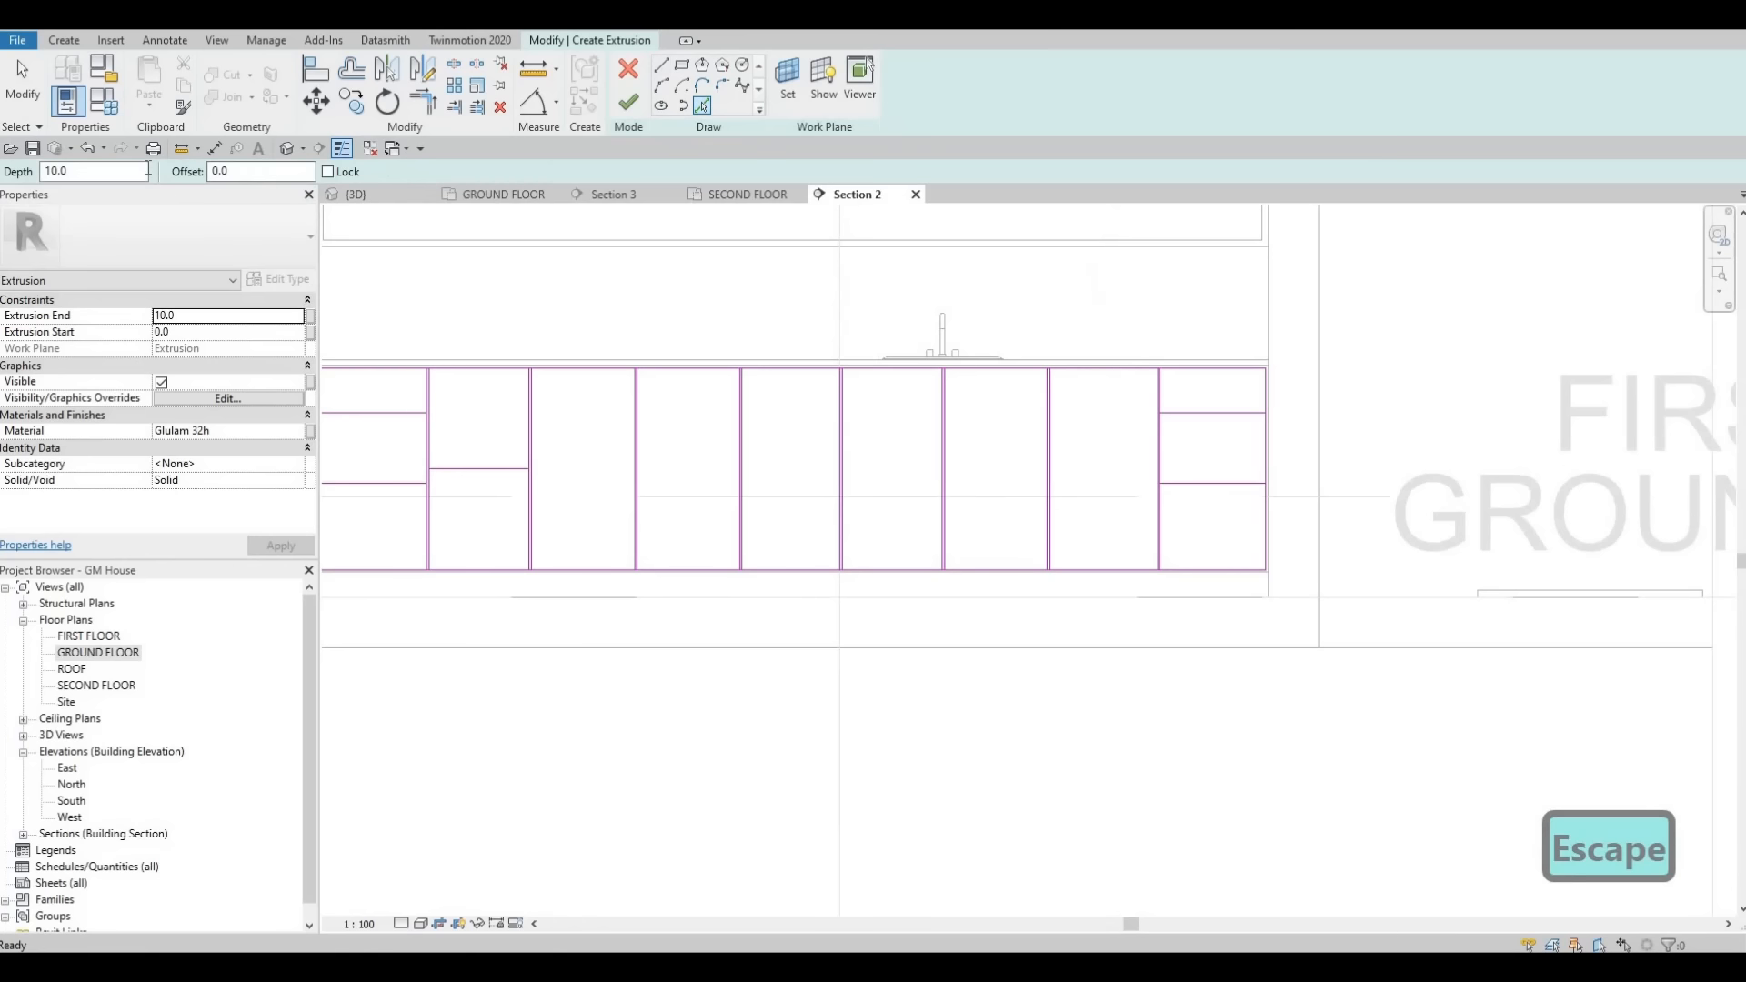
text(10)
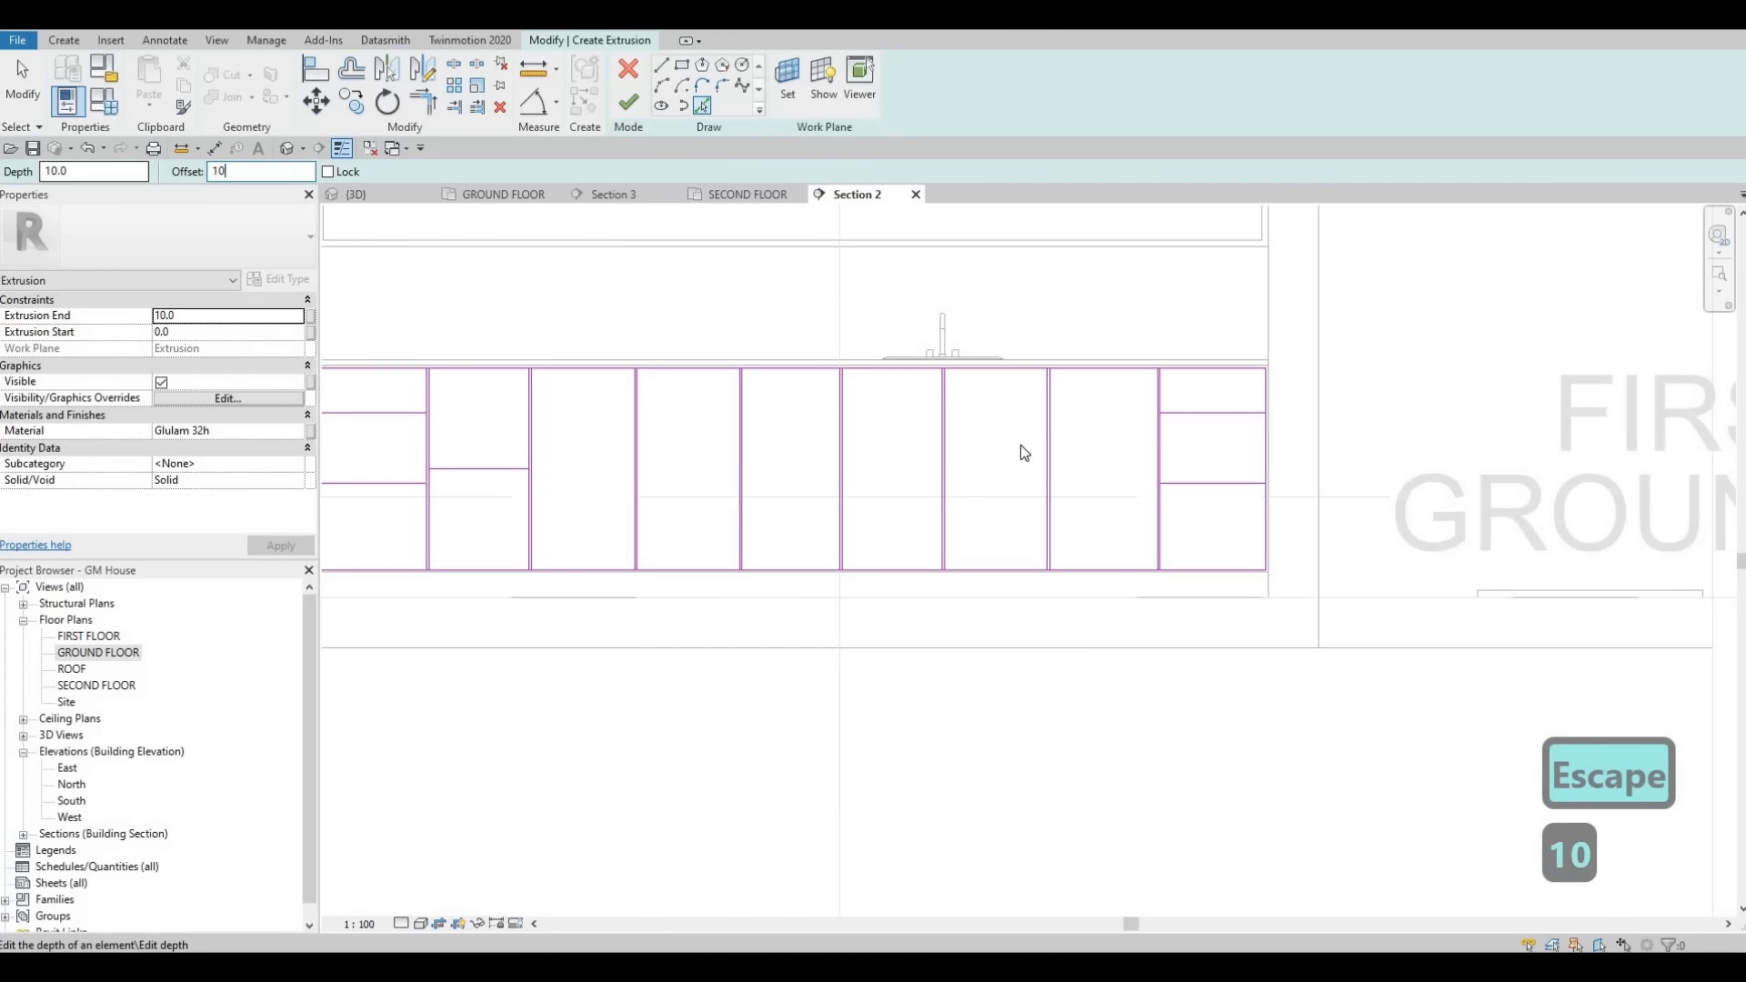
click(1195, 418)
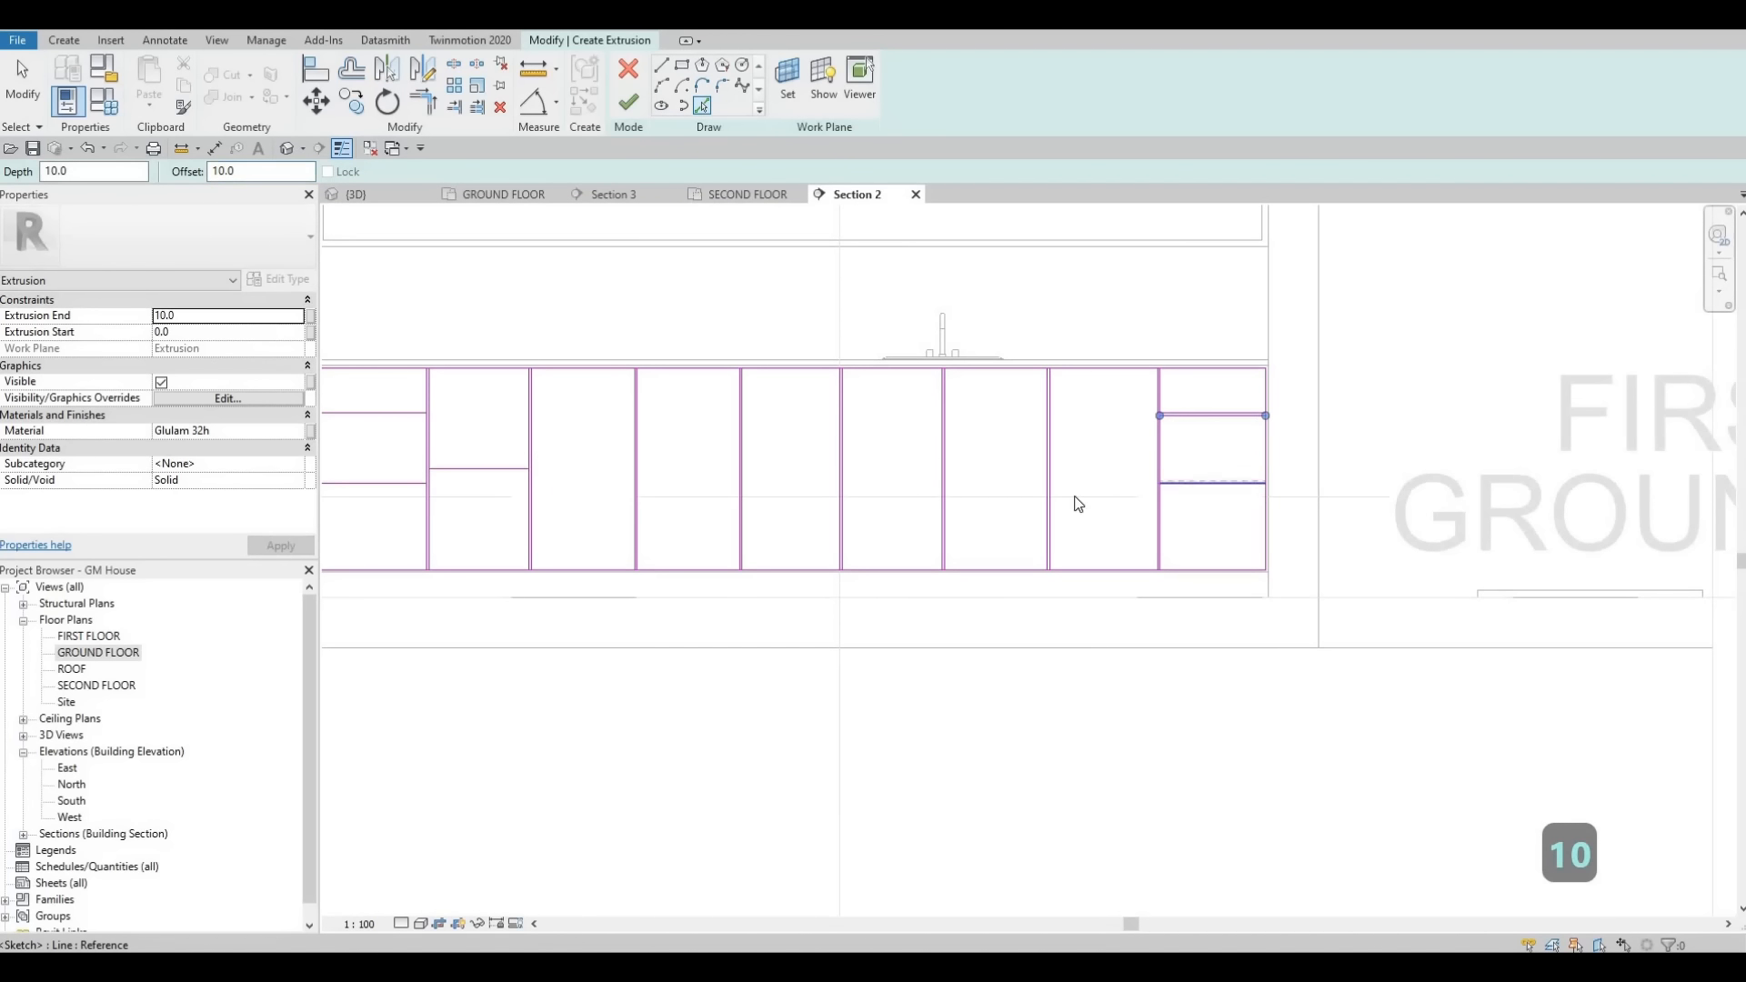
- Offset the horizontal divider lines in the leftmost and second sections by 10 to give them thickness
click(505, 499)
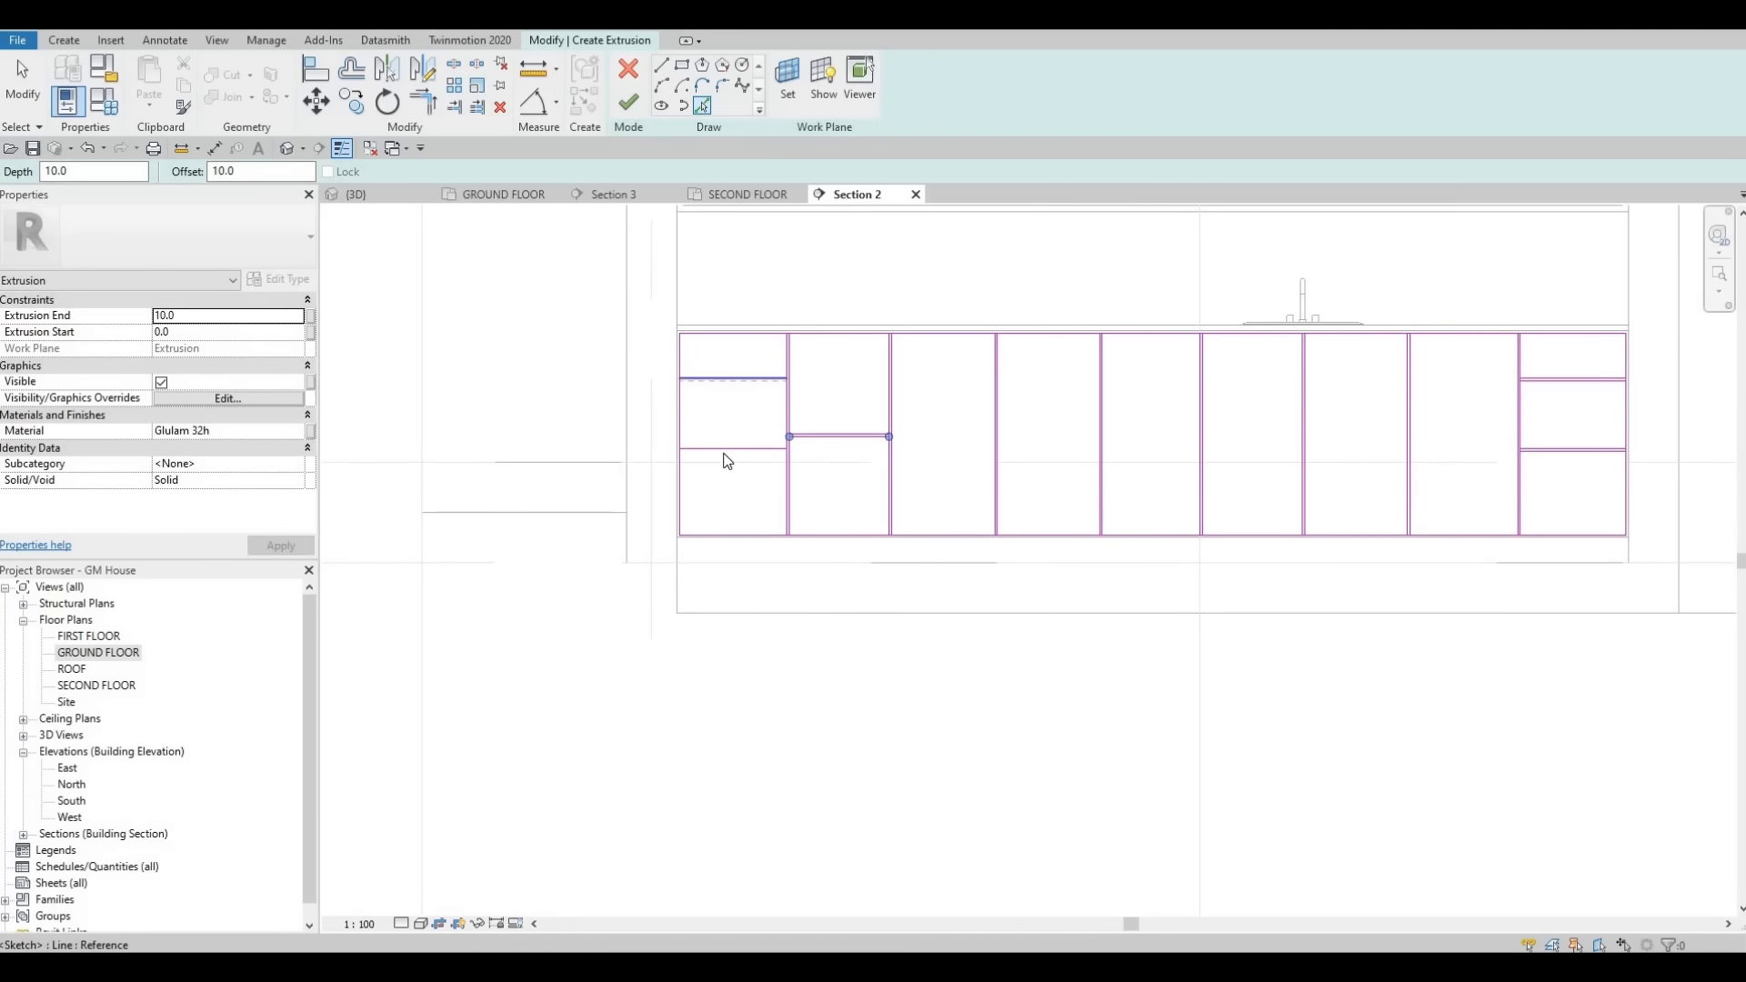
click(728, 461)
- Draw a horizontal divider line across the fourth section with a 10 offset, then leave the Line tool
key(l)
key(i)
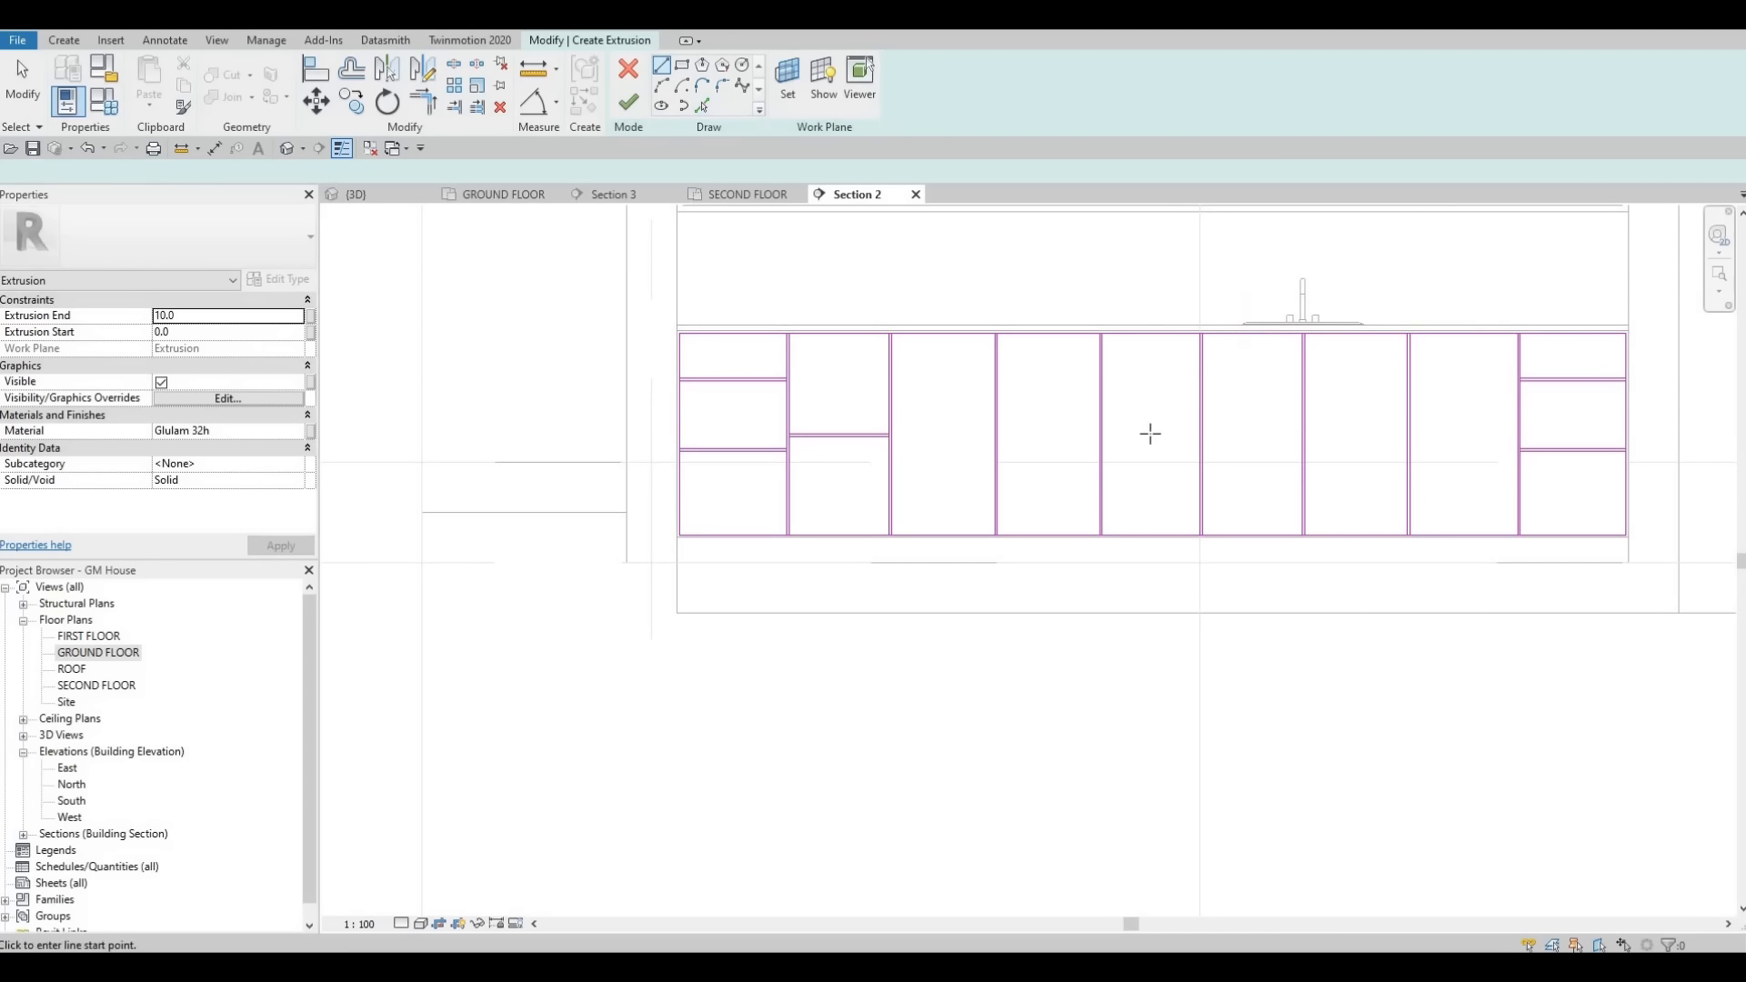
click(997, 398)
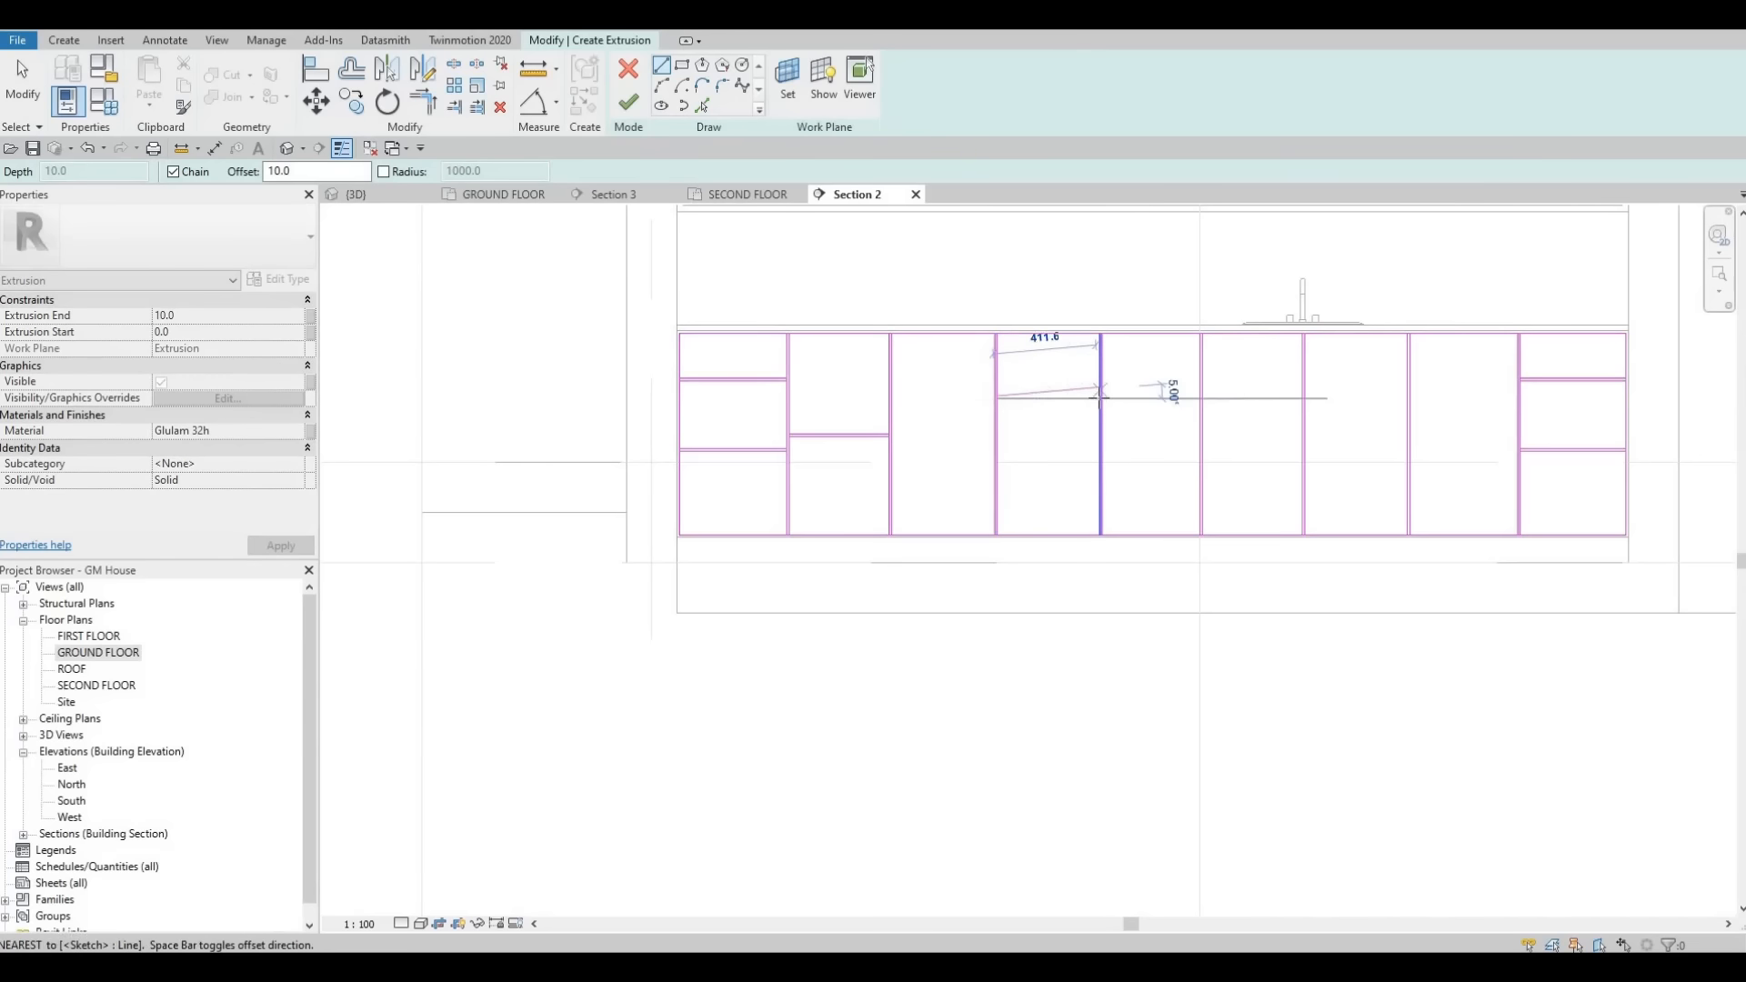
click(1101, 399)
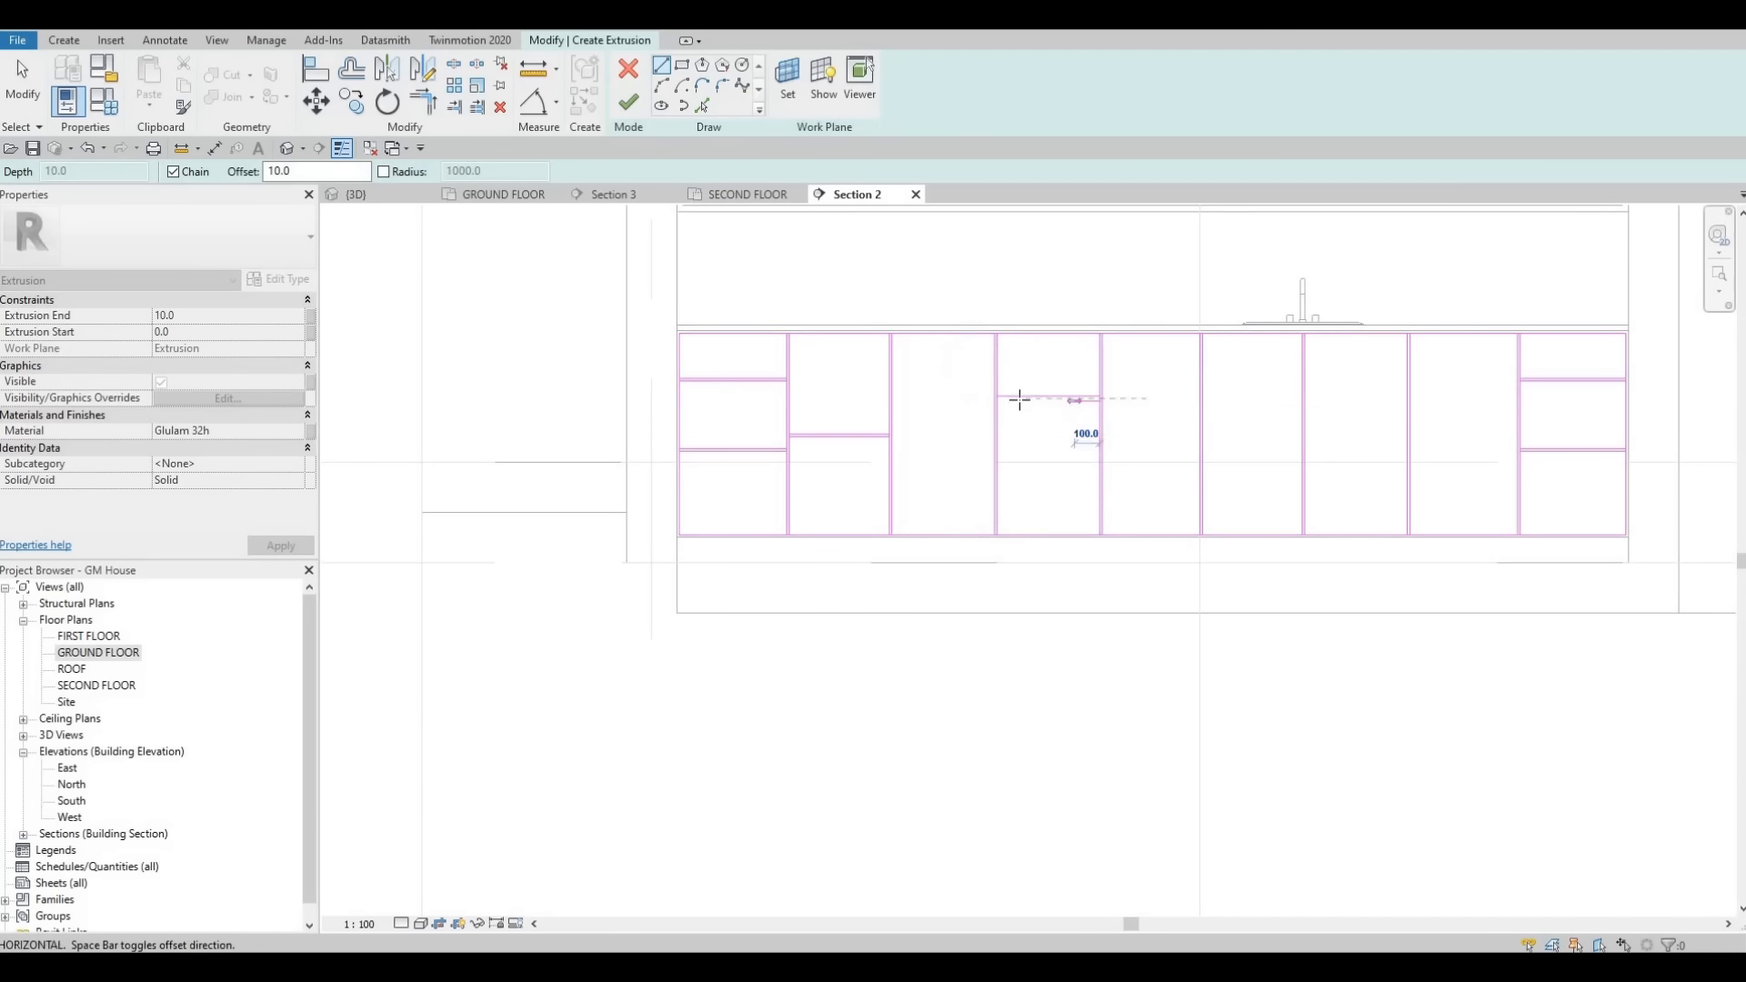
key(Escape)
click(702, 105)
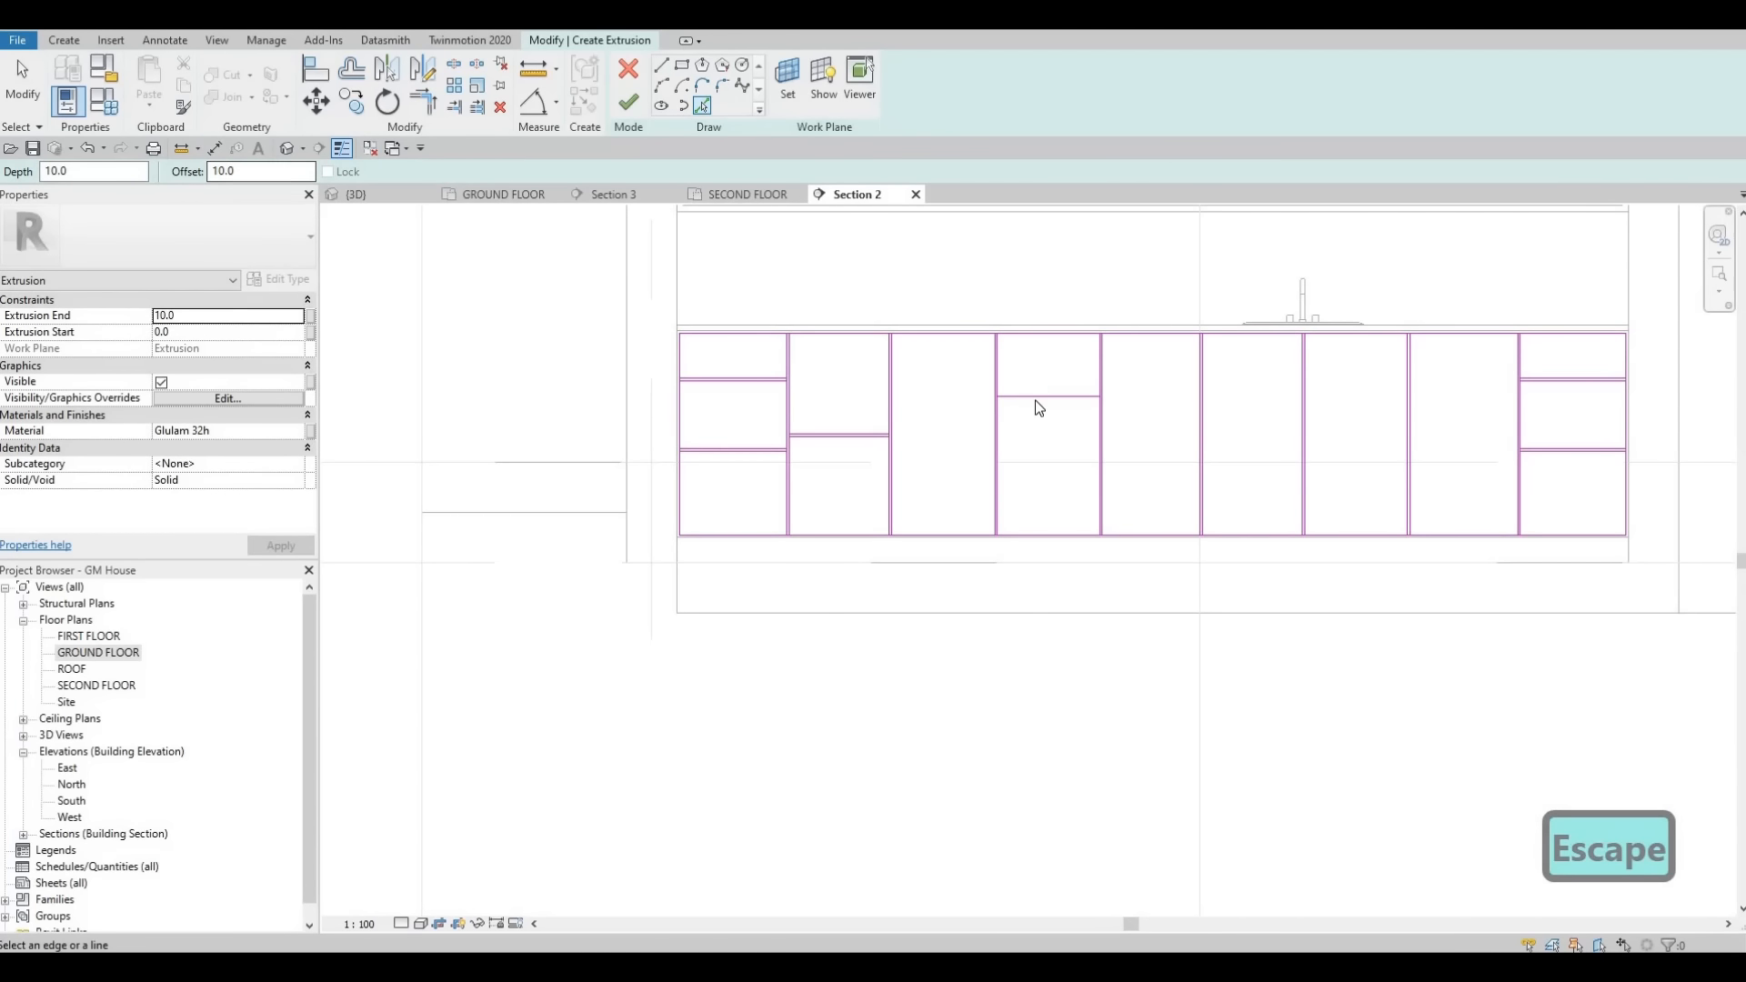
key(Escape)
key(Escape)
- Split the leftmost section's vertical edge lines where the horizontal divider lines meet them, using Split Element
scroll(820, 395, up, 2)
key(s)
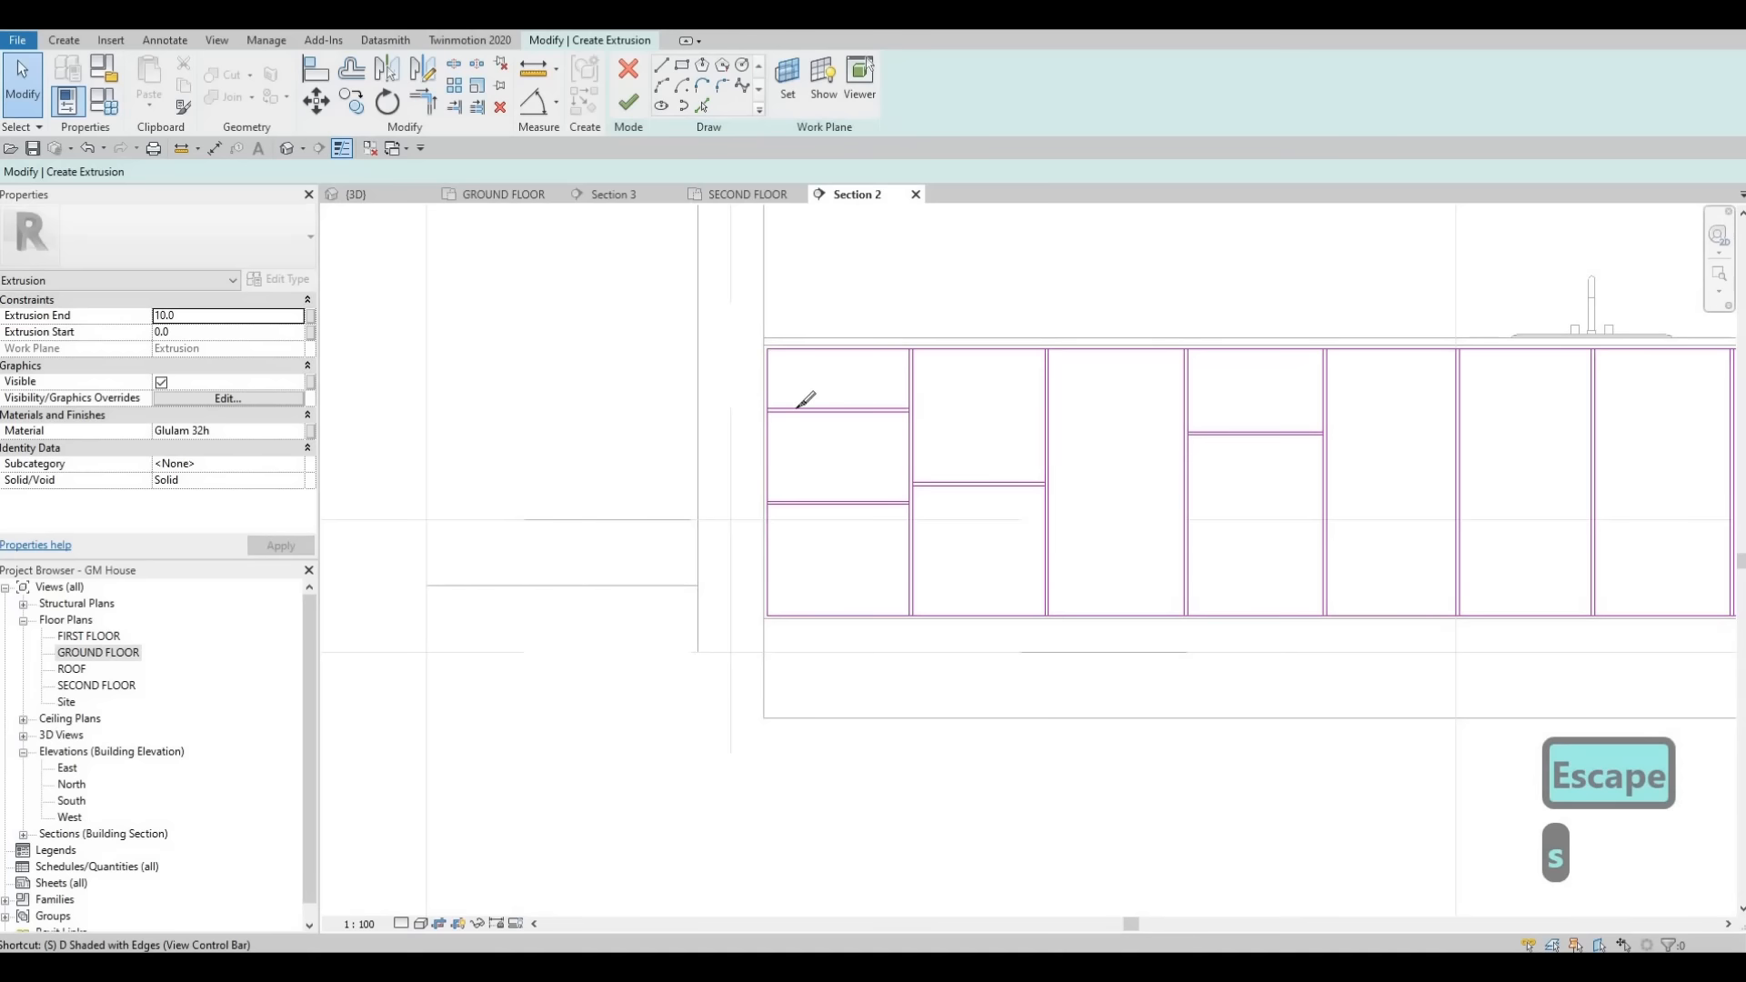
key(l)
scroll(782, 407, up, 2)
scroll(778, 406, up, 3)
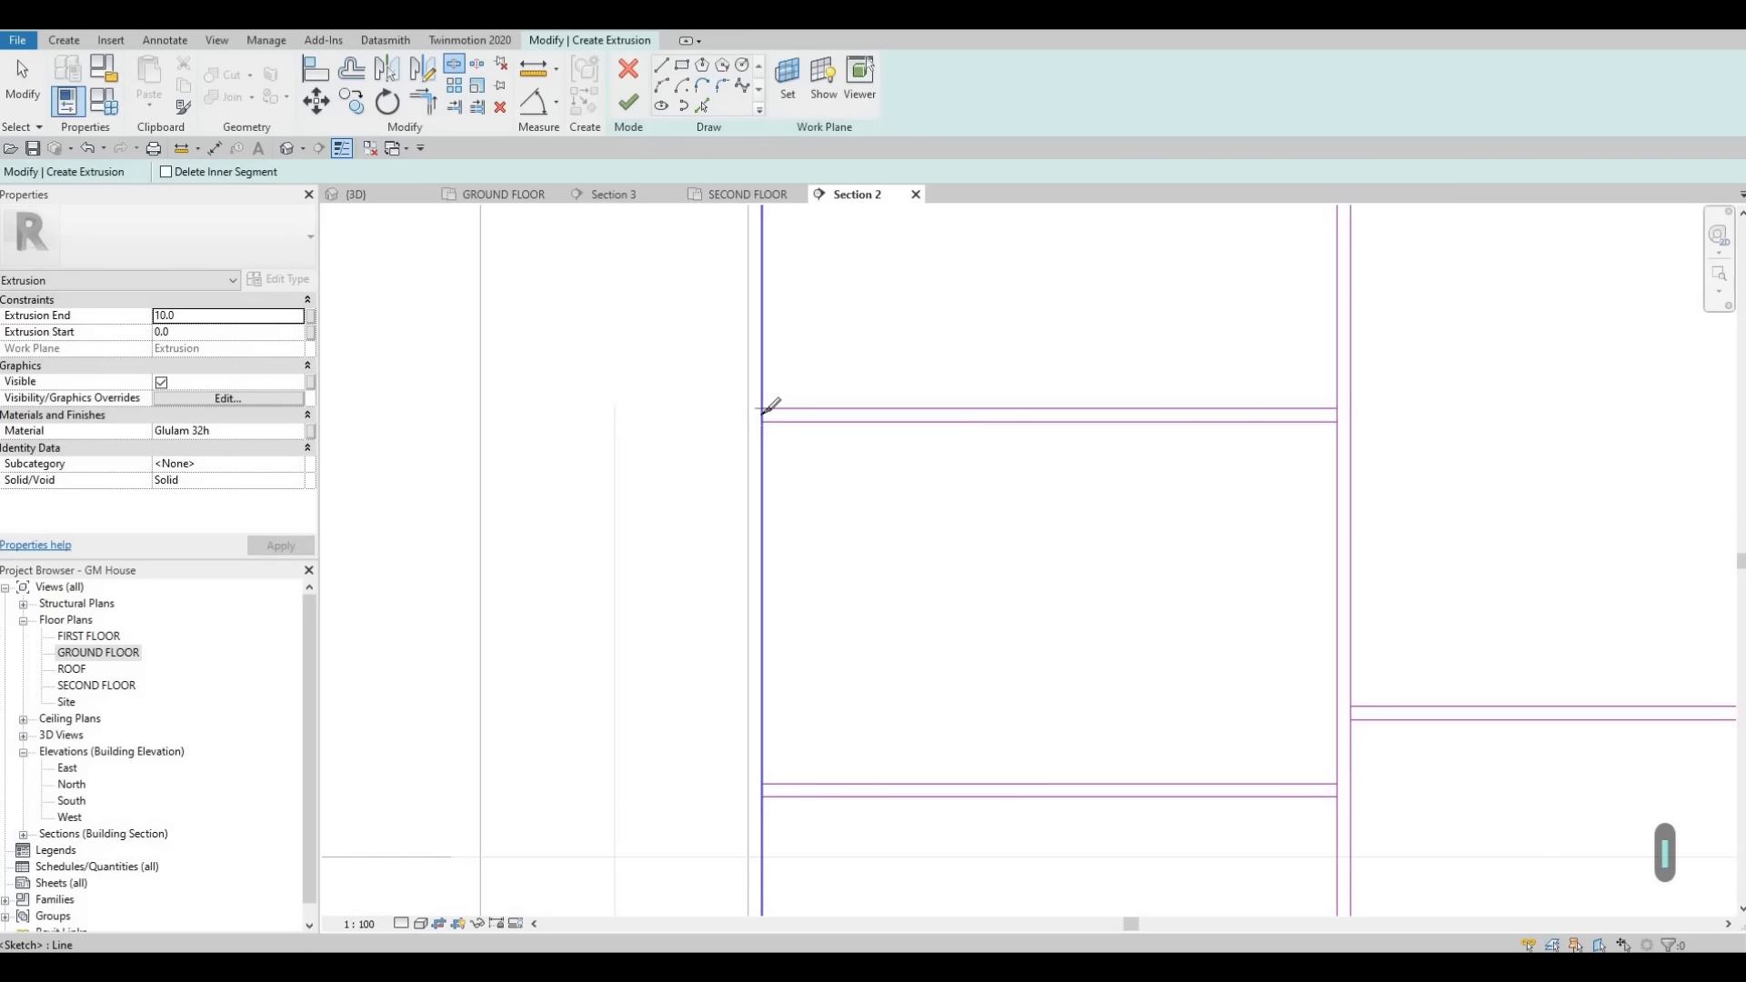
scroll(762, 415, up, 3)
click(762, 415)
scroll(1557, 420, down, 2)
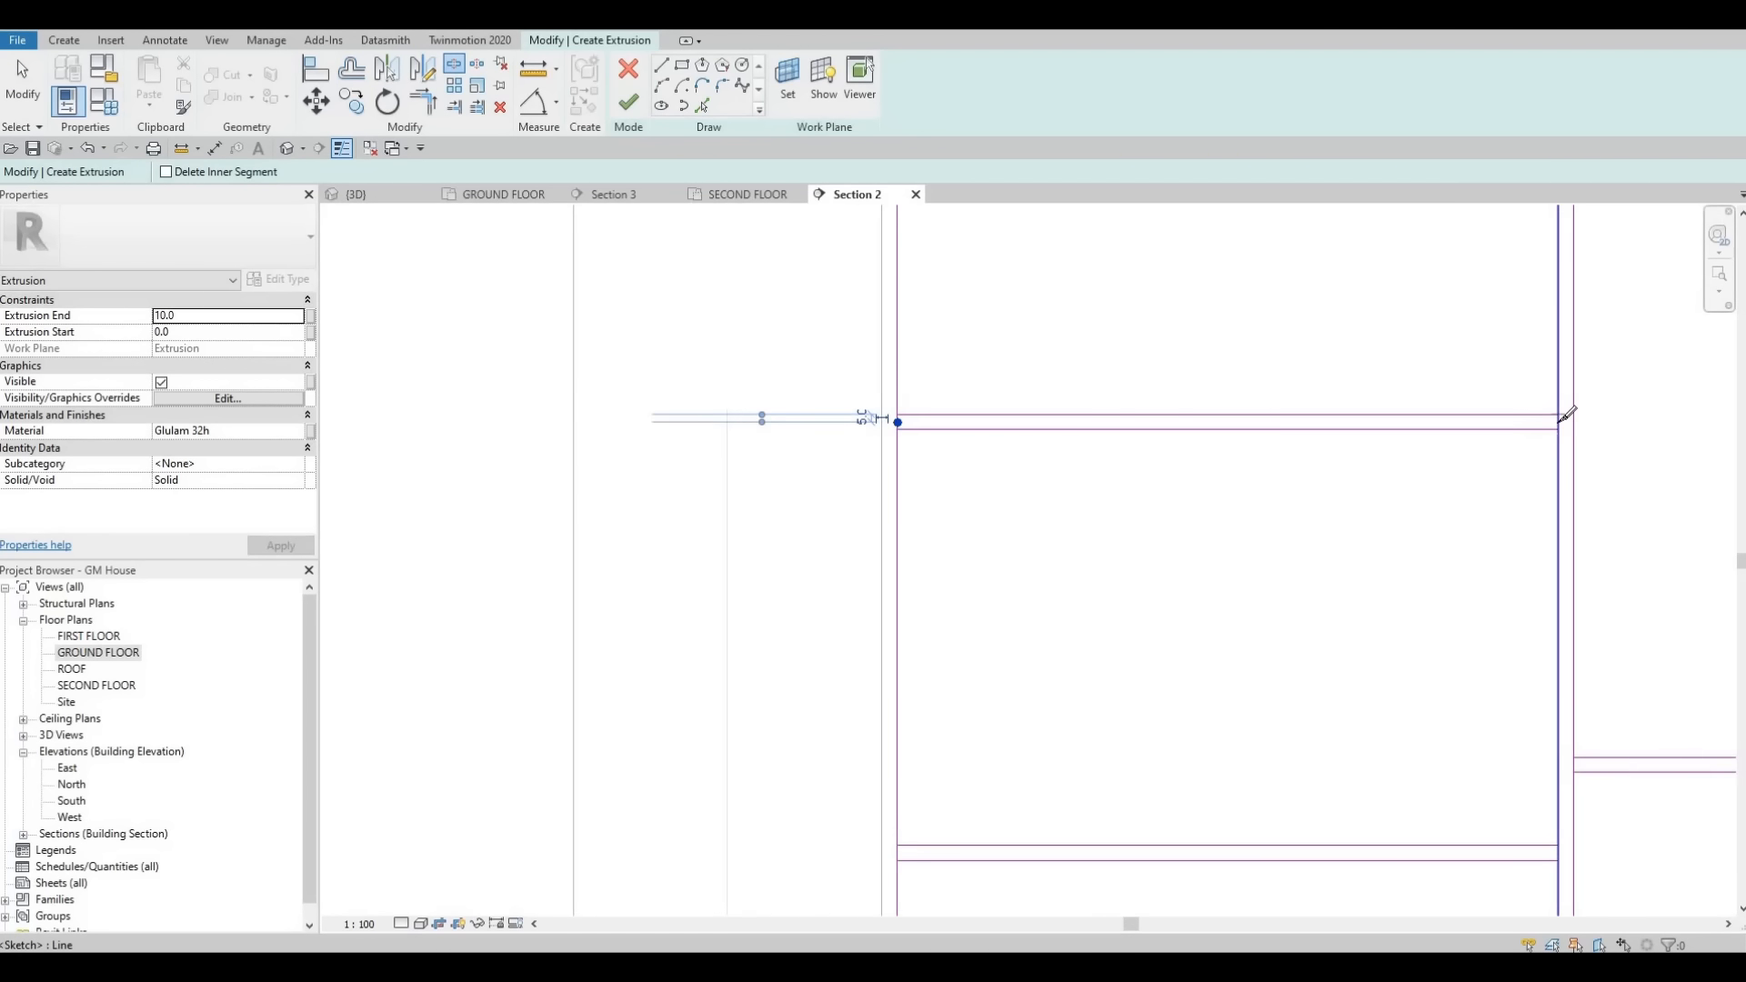
click(1558, 422)
scroll(1301, 457, down, 1)
middle_drag(1177, 596, 1076, 362)
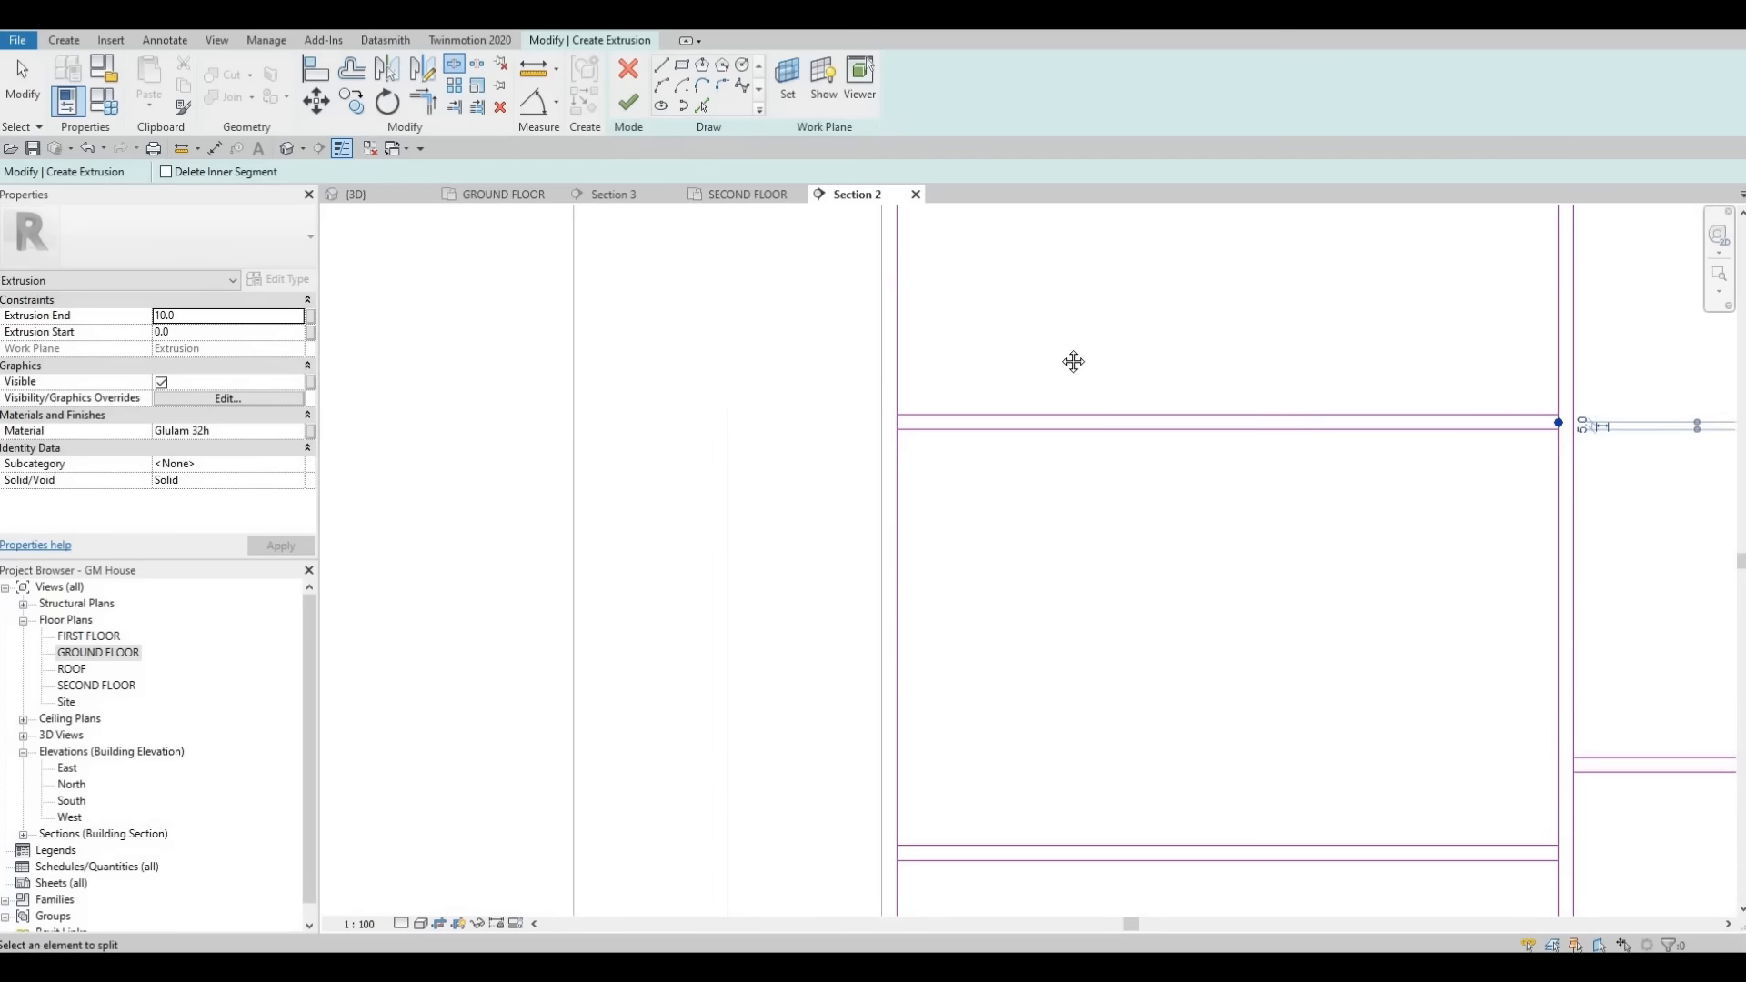
scroll(914, 527, up, 2)
click(867, 508)
scroll(1212, 413, down, 2)
- Split the vertical lines of the second section at their intersections with its horizontal divider lines
scroll(1184, 413, up, 2)
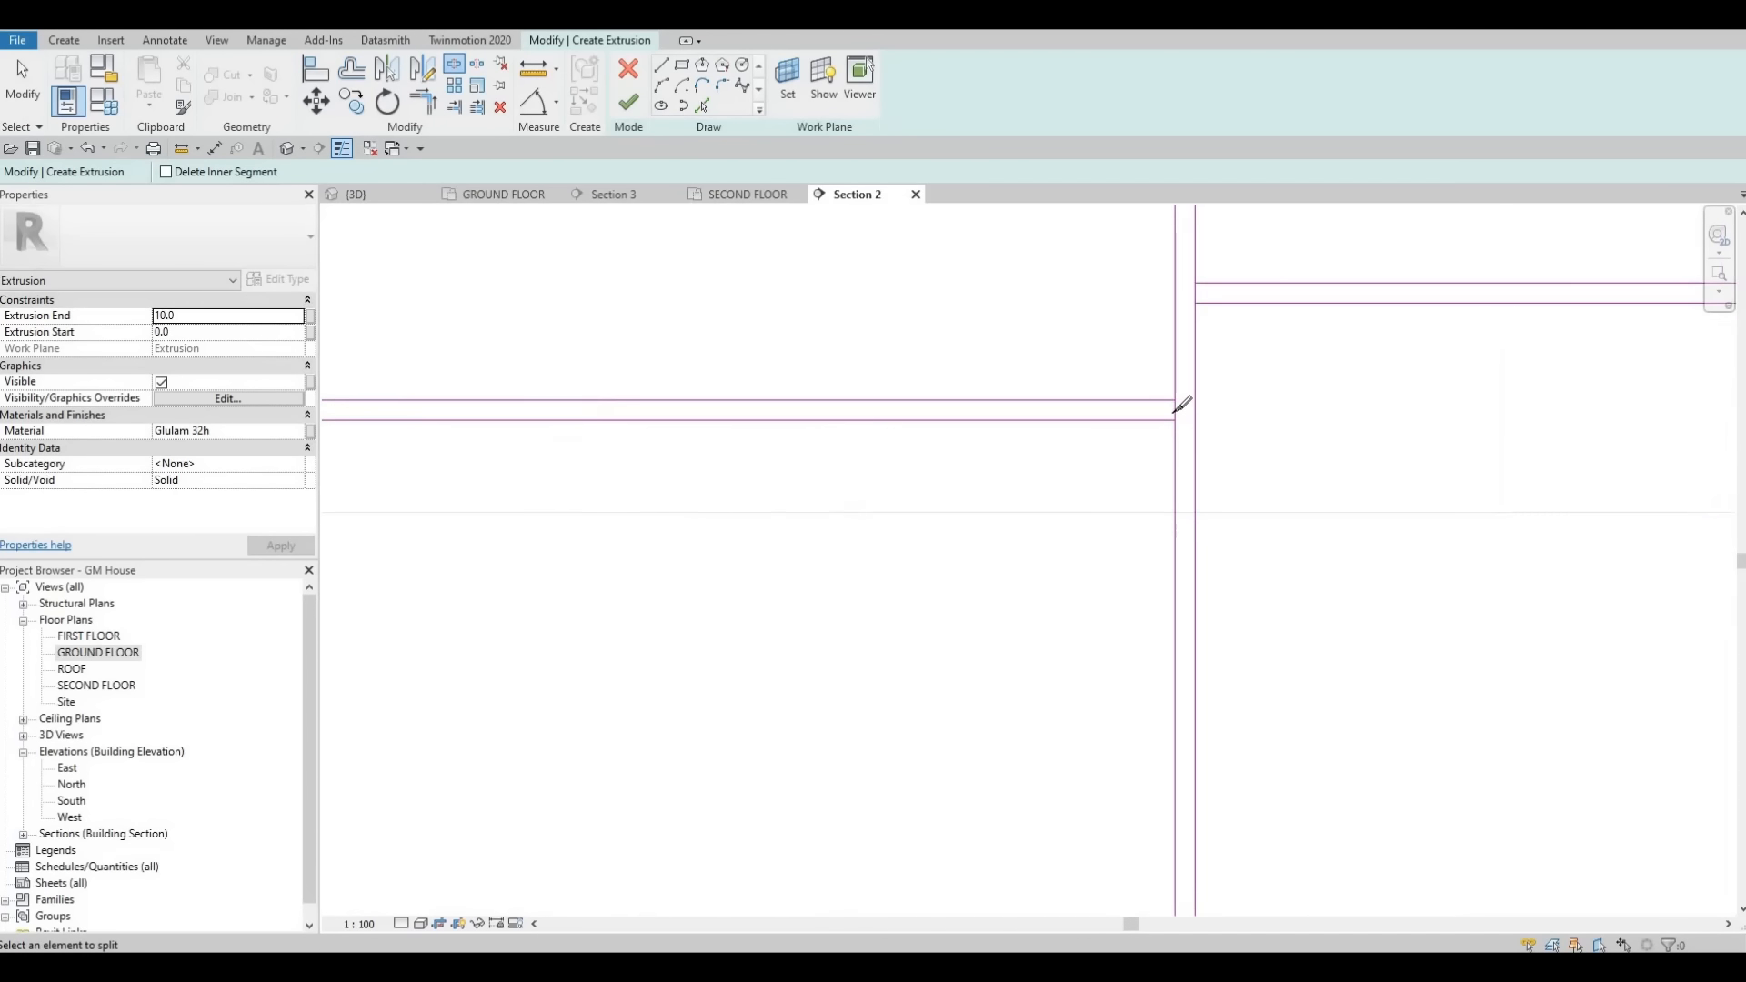
click(1175, 410)
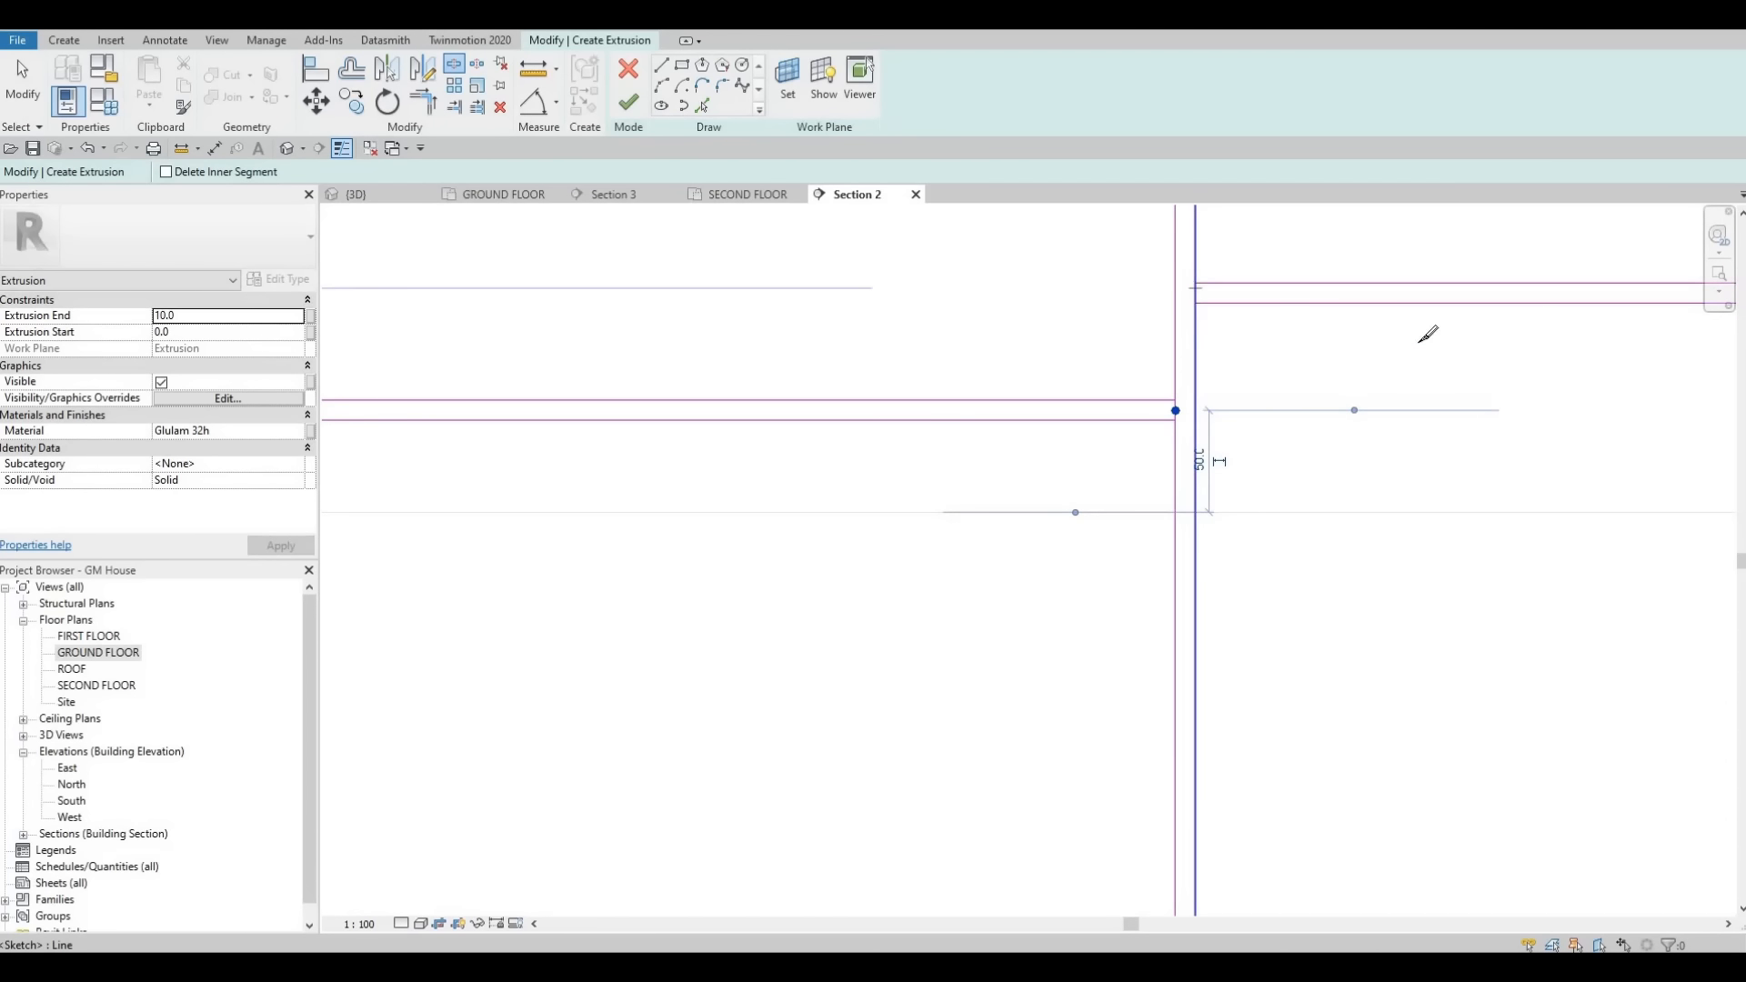
click(1196, 284)
scroll(1192, 358, down, 3)
middle_drag(1719, 316, 1276, 343)
scroll(1267, 340, up, 4)
click(1264, 351)
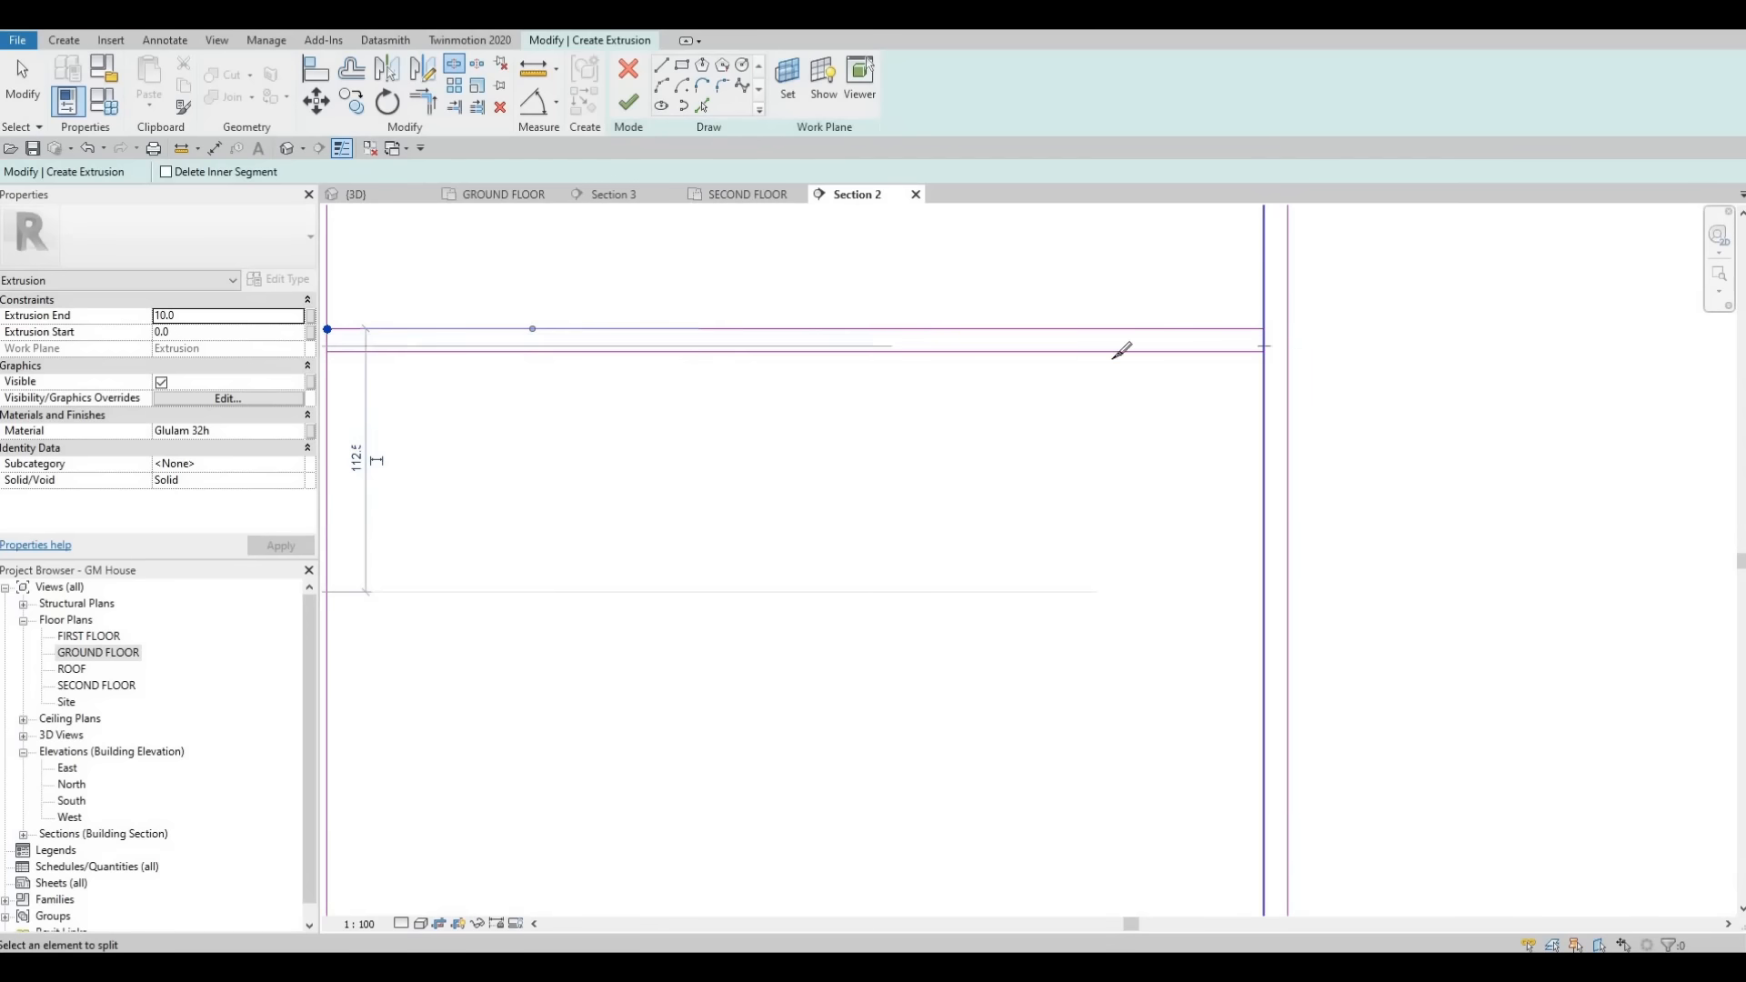
scroll(1114, 469, down, 2)
middle_drag(1114, 469, 1076, 381)
scroll(1076, 382, down, 4)
middle_drag(1267, 276, 1021, 288)
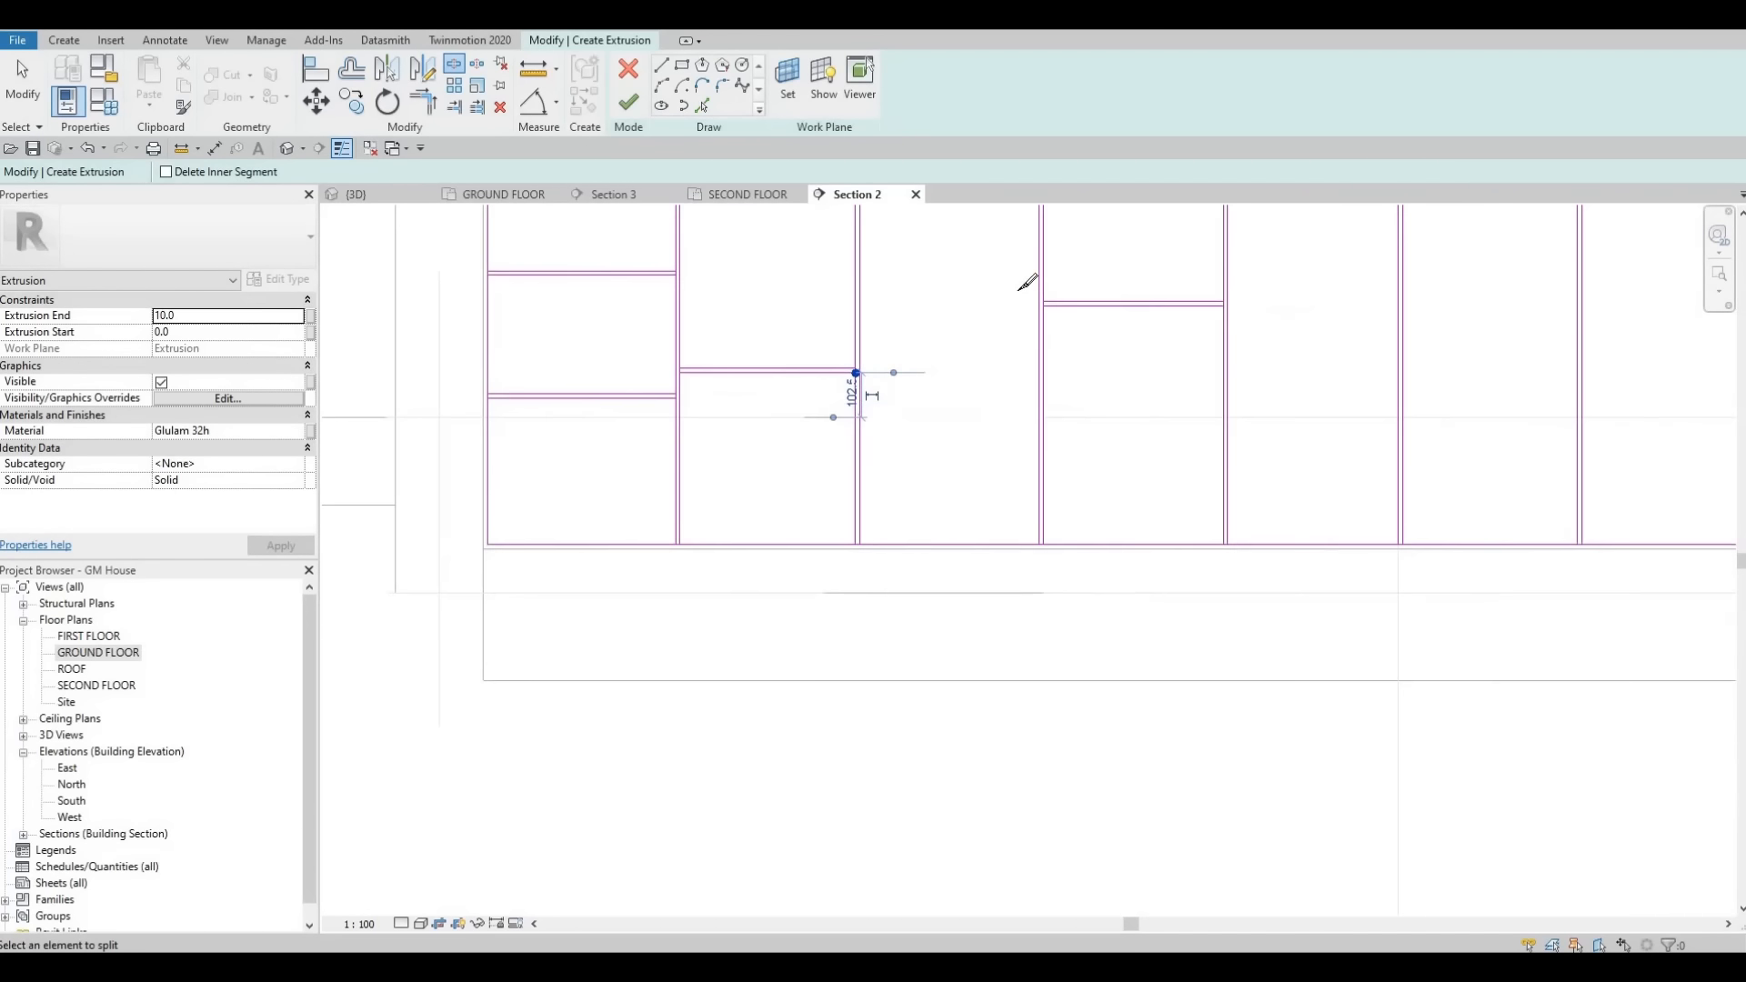
scroll(1050, 302, up, 2)
scroll(1049, 284, up, 2)
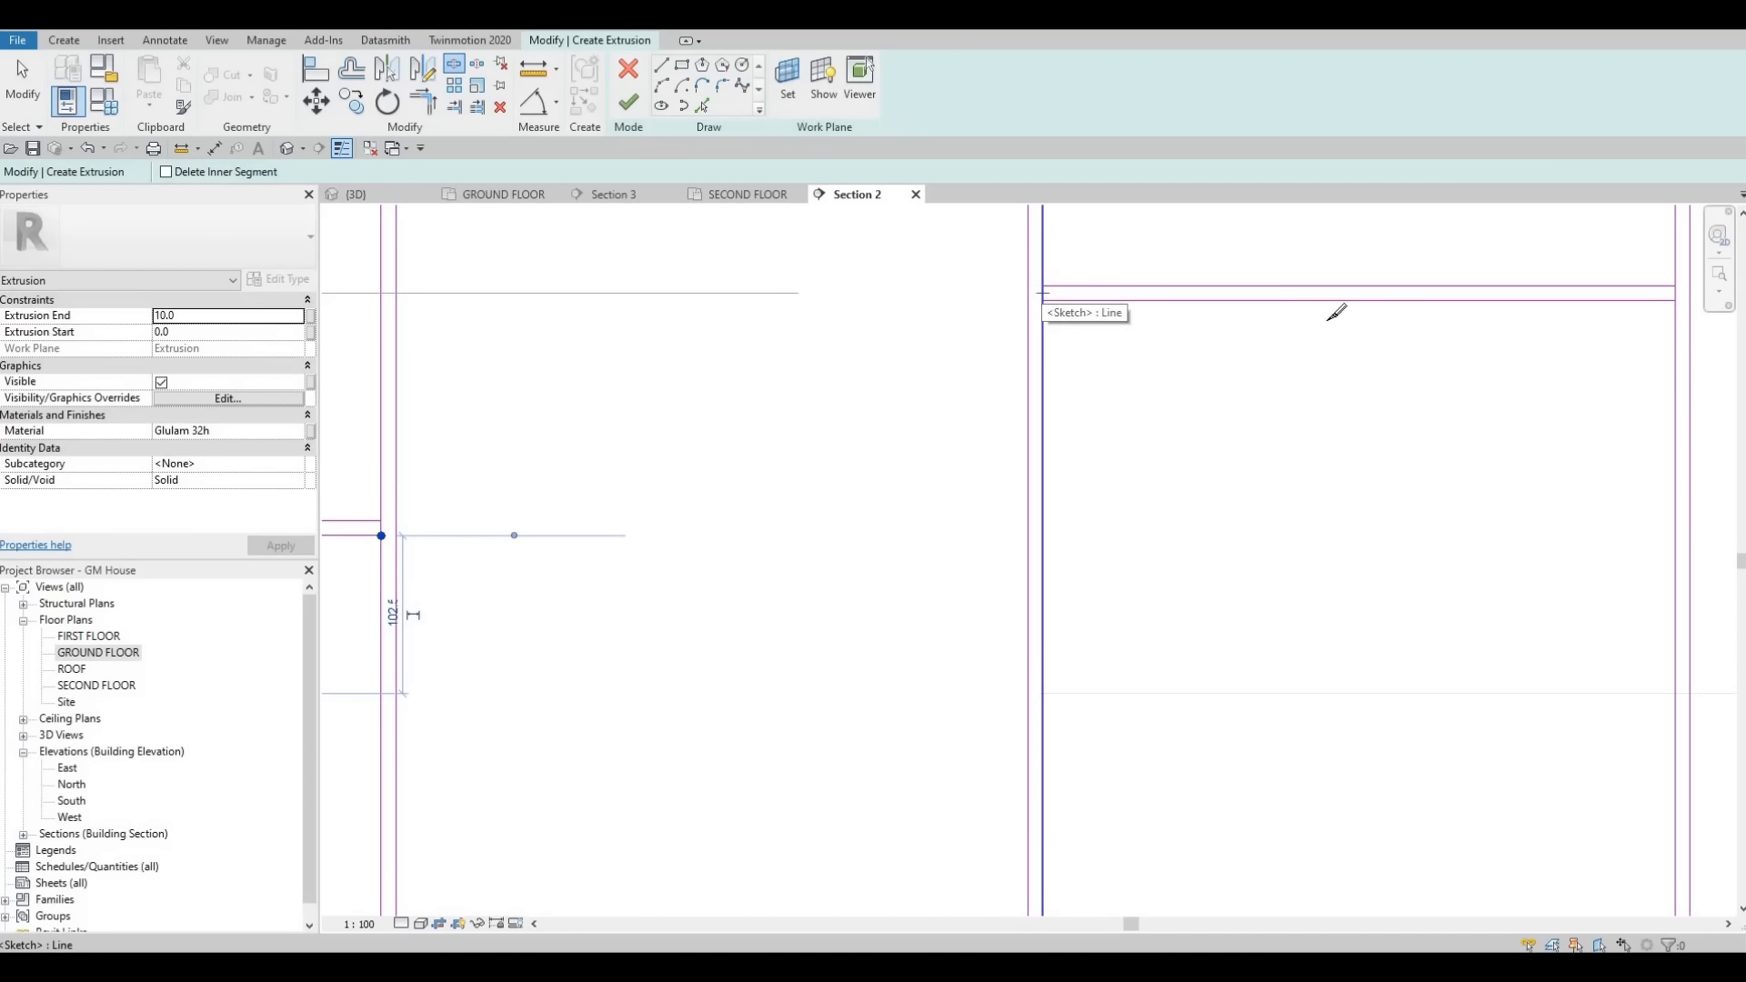
- Split the fourth section's vertical edge lines where its horizontal divider lines meet them
click(1042, 293)
scroll(1646, 282, down, 2)
middle_drag(1646, 282, 1405, 283)
scroll(1403, 292, up, 2)
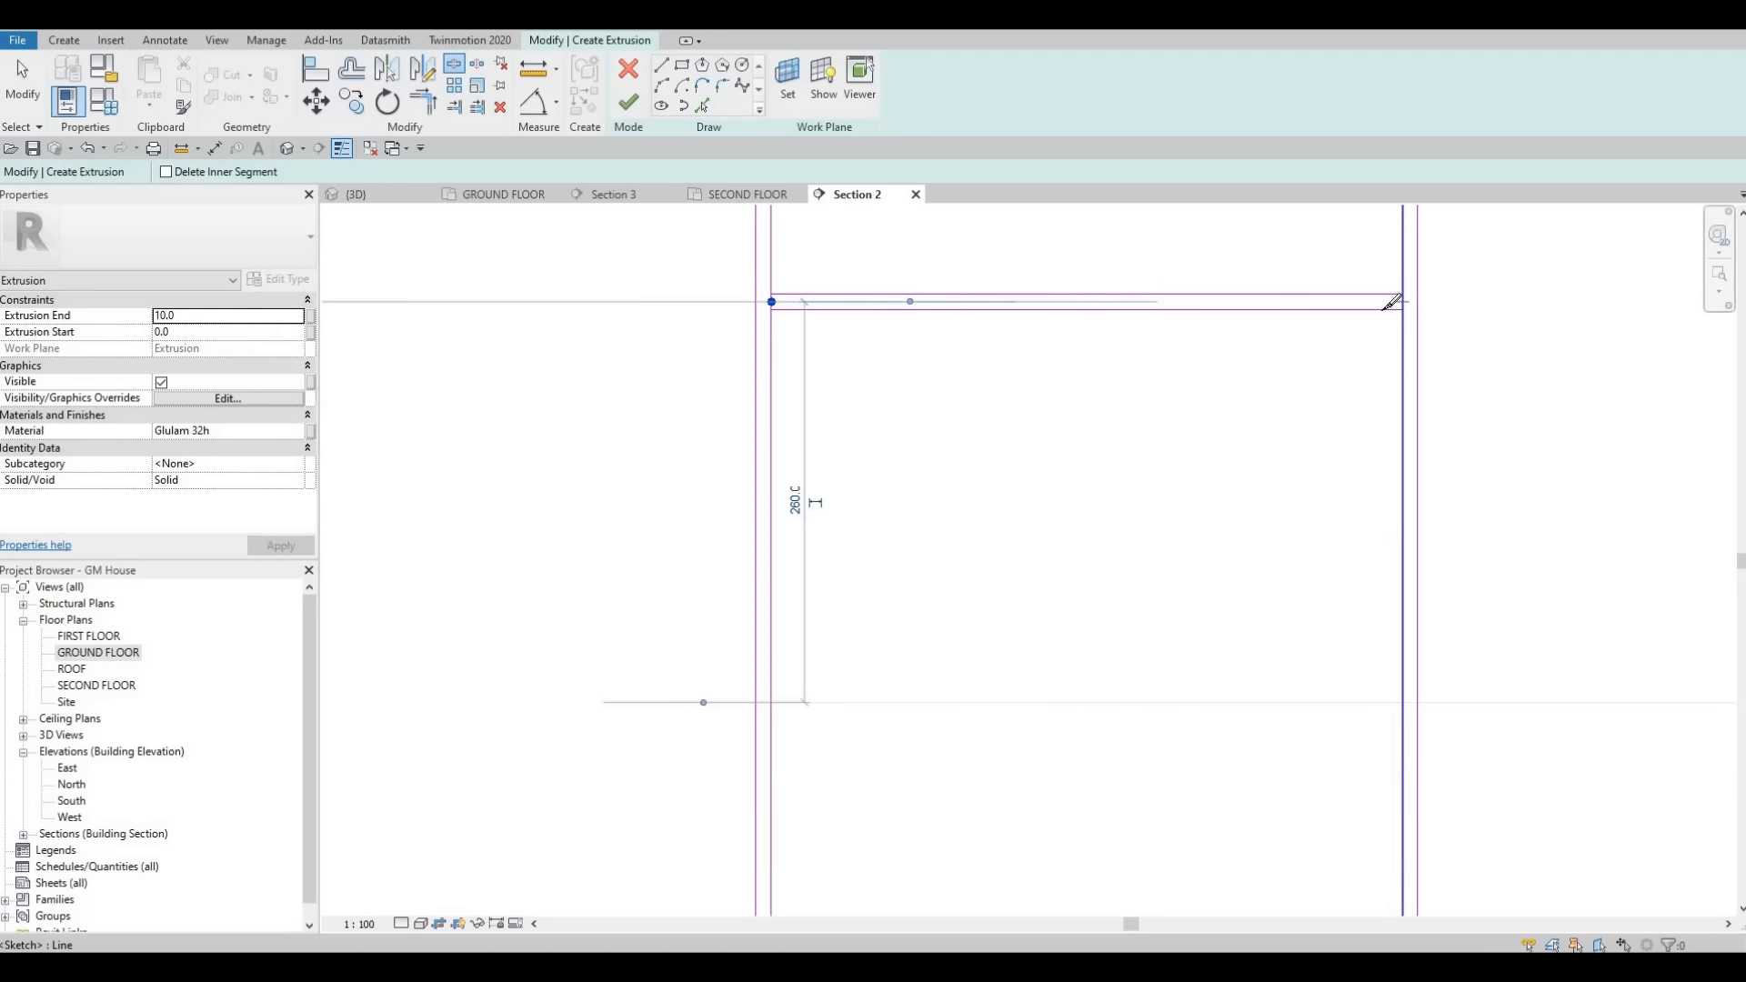
click(1403, 309)
scroll(1318, 378, down, 3)
middle_drag(1091, 419, 940, 394)
scroll(1019, 353, down, 2)
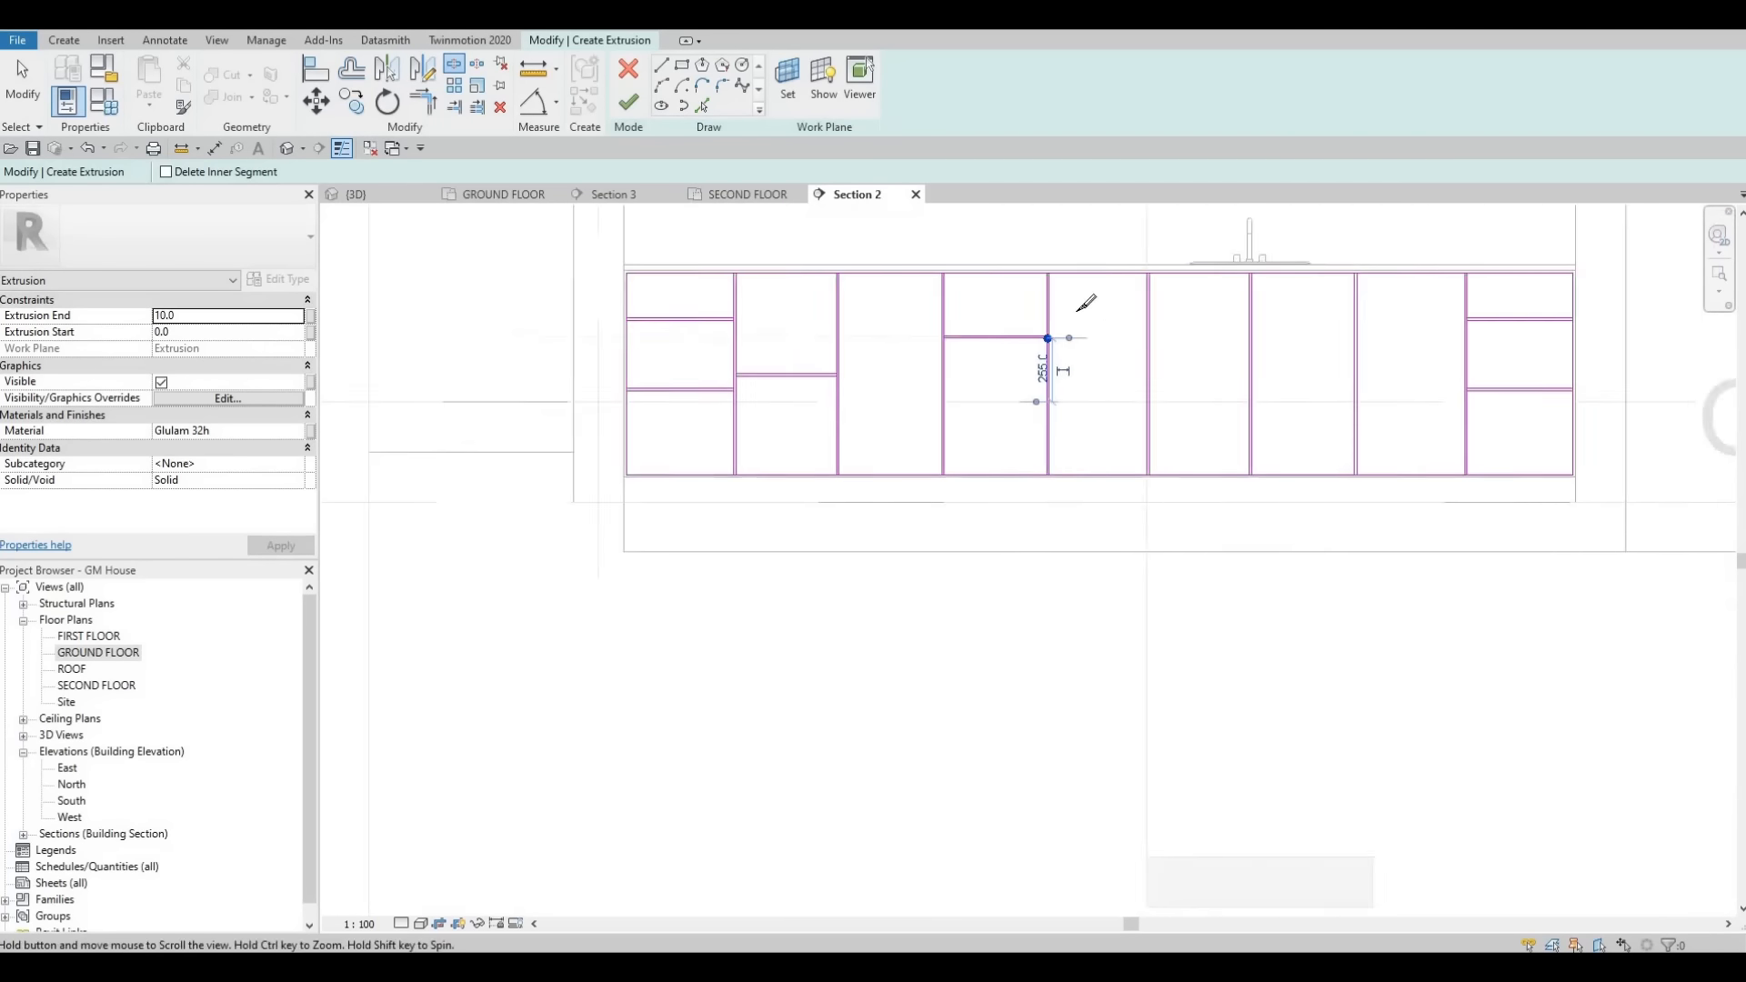
middle_drag(1446, 329, 1098, 316)
scroll(1052, 292, up, 5)
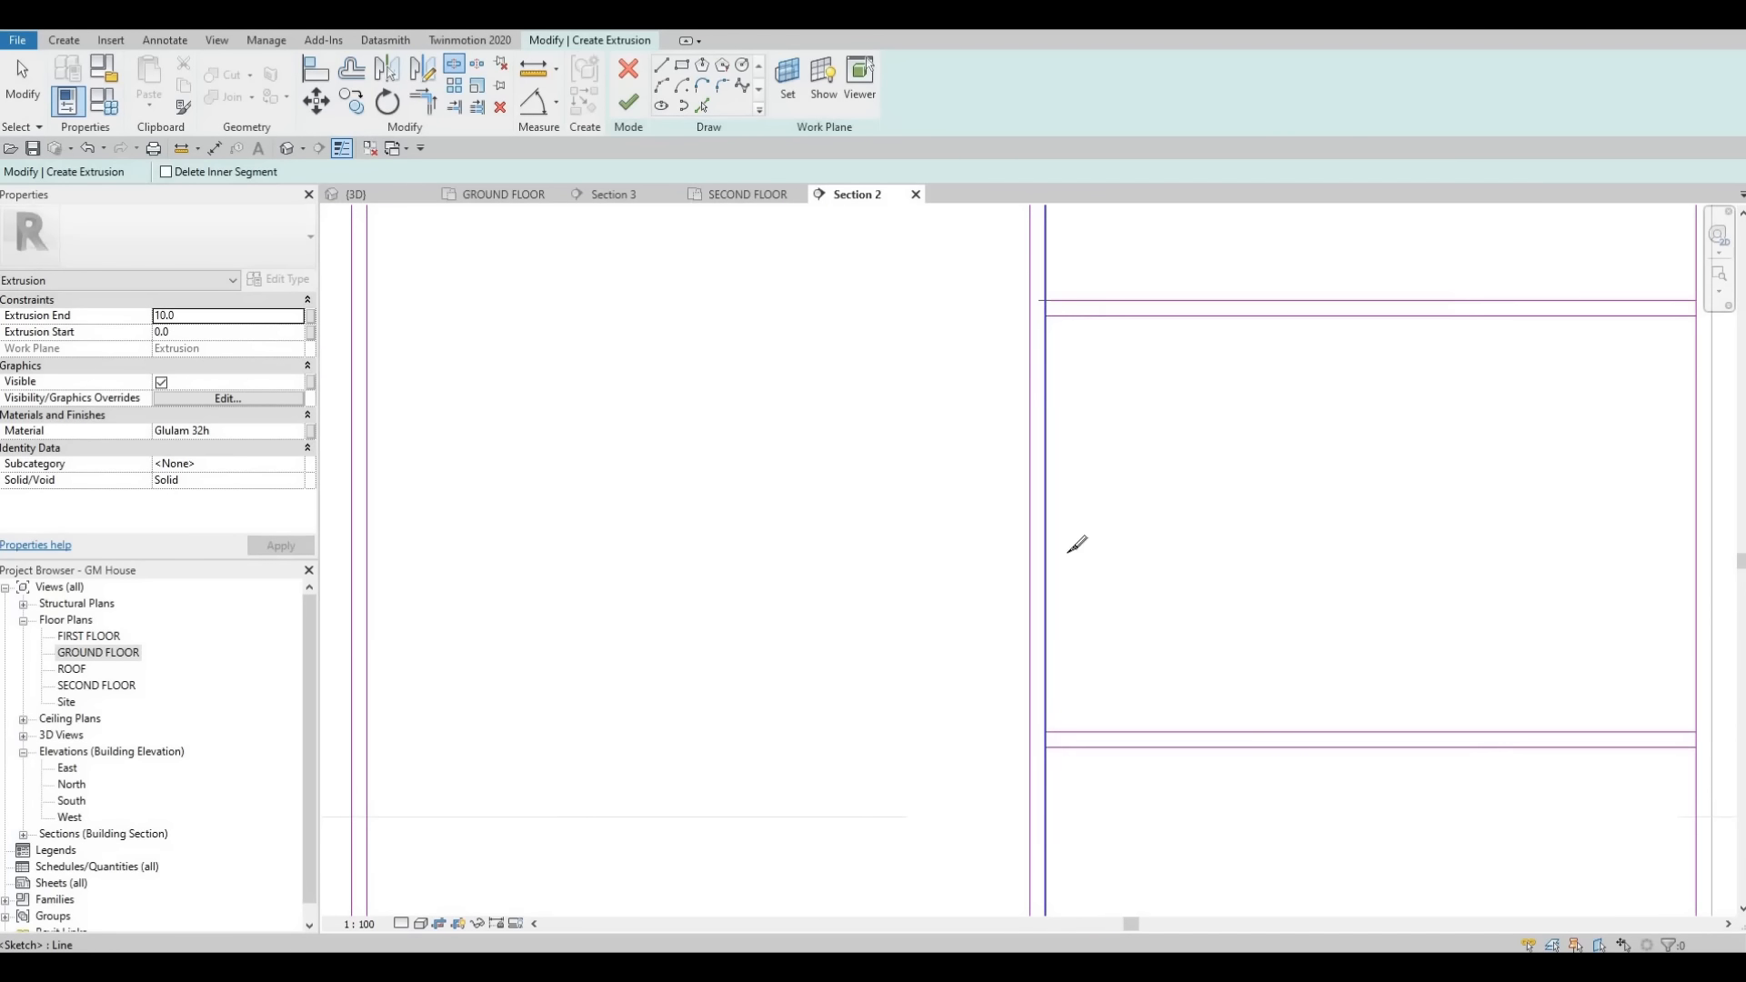
click(1043, 736)
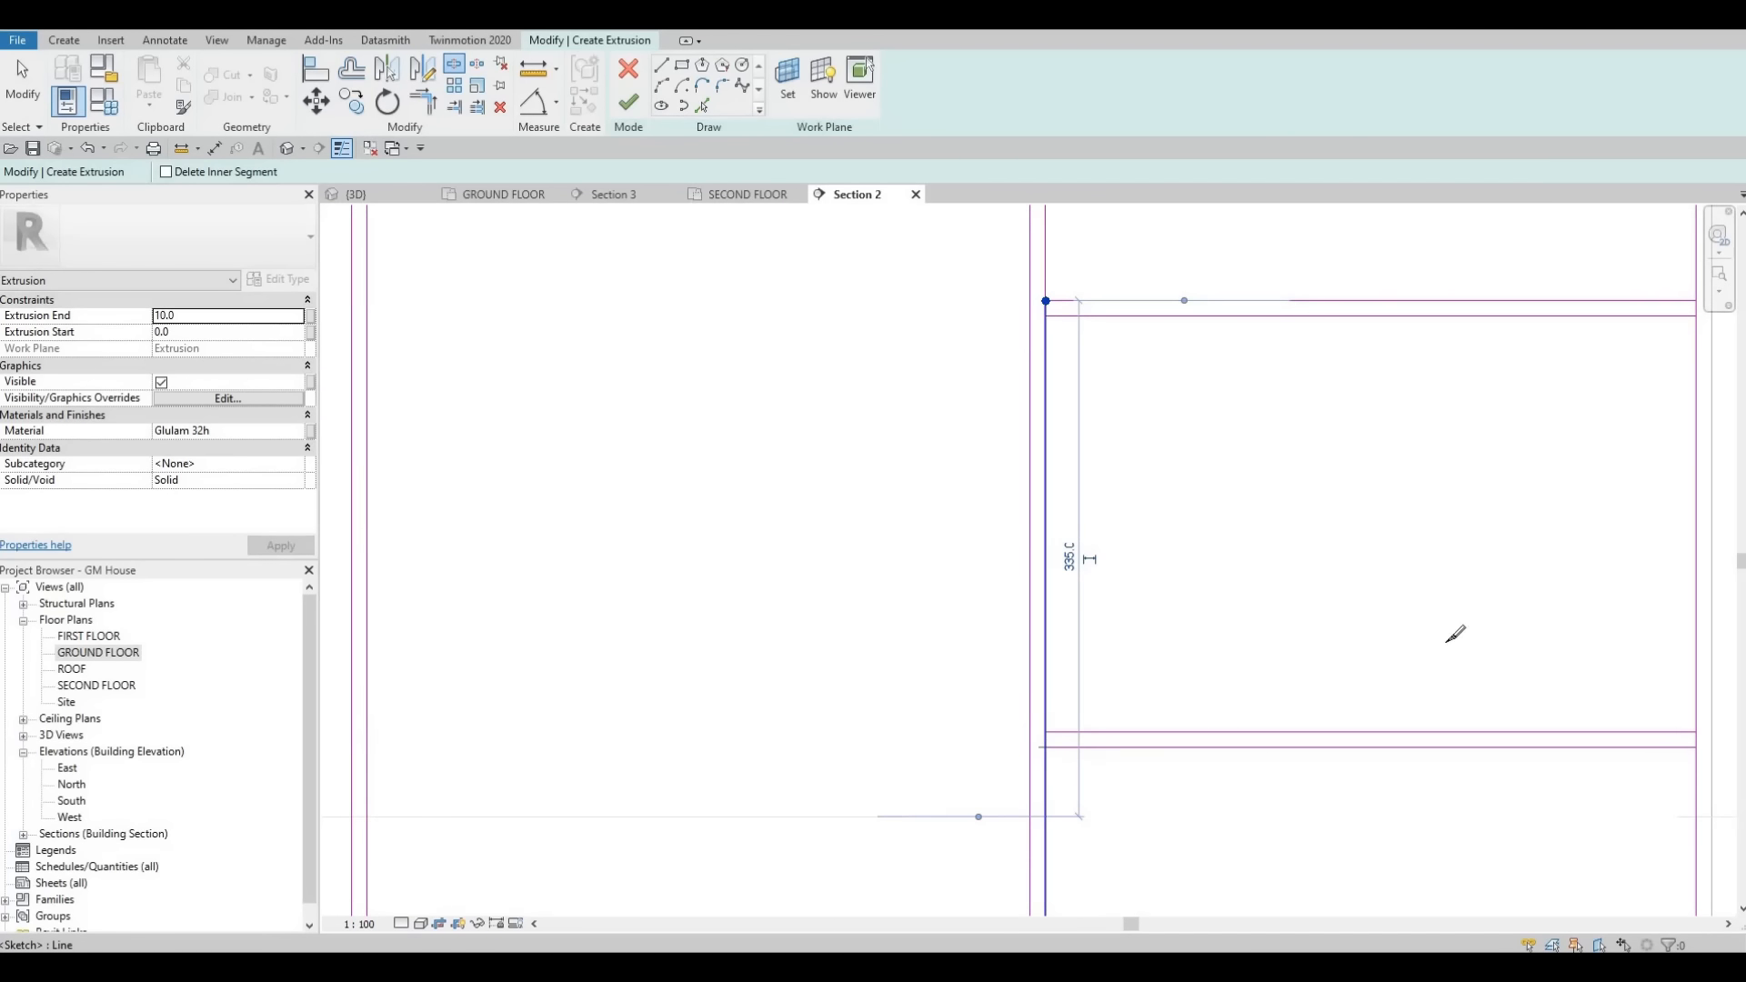
middle_drag(1505, 689, 994, 581)
click(1175, 623)
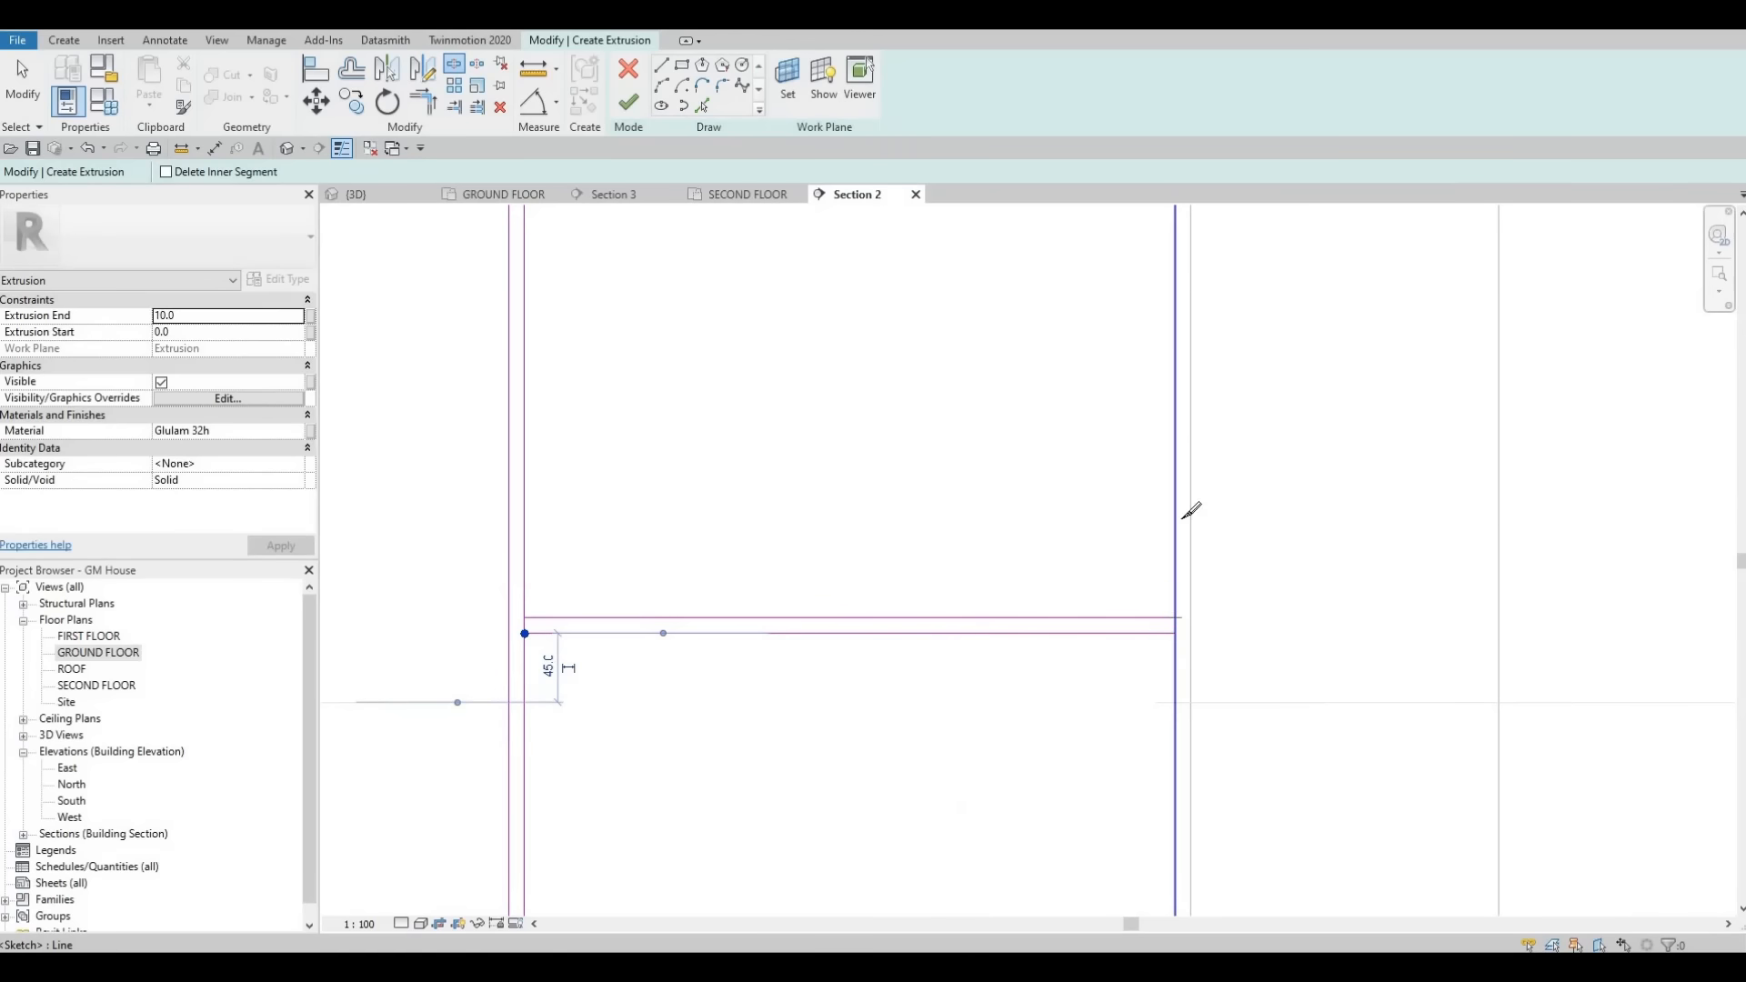
middle_drag(1198, 439, 1213, 666)
click(1192, 422)
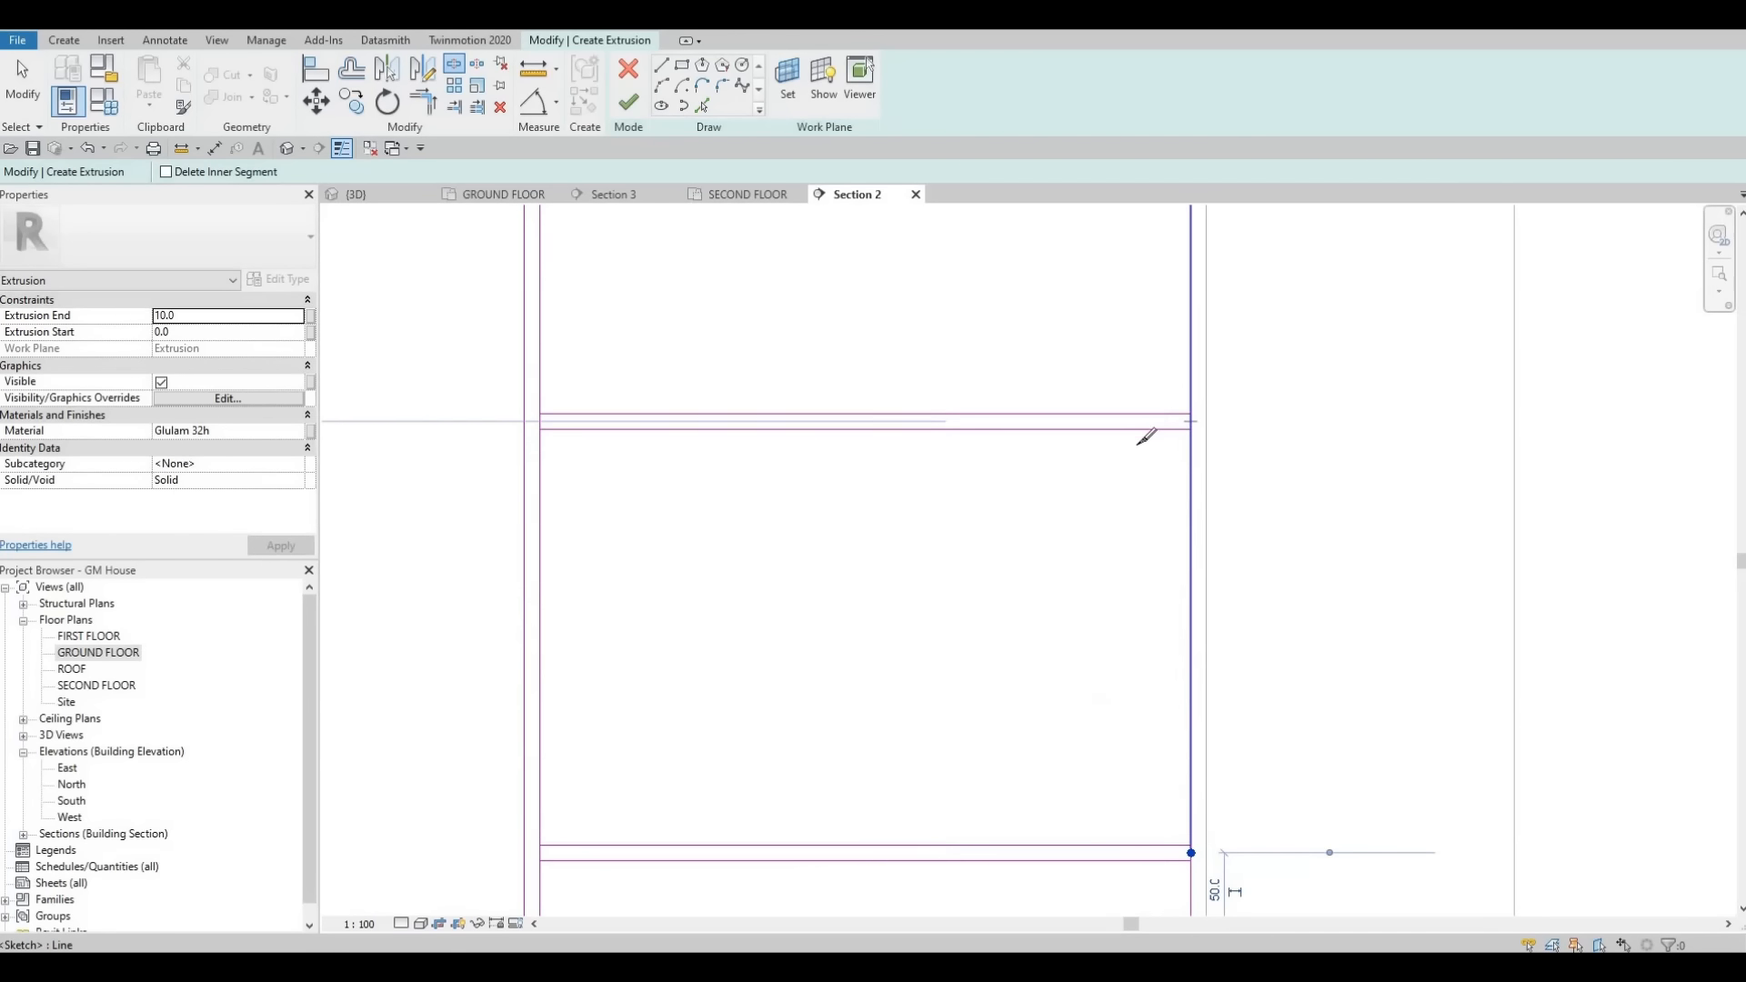
- Split the bottom edge line of the cabinet front where the vertical section lines meet it
scroll(1060, 624, down, 3)
scroll(1083, 550, up, 5)
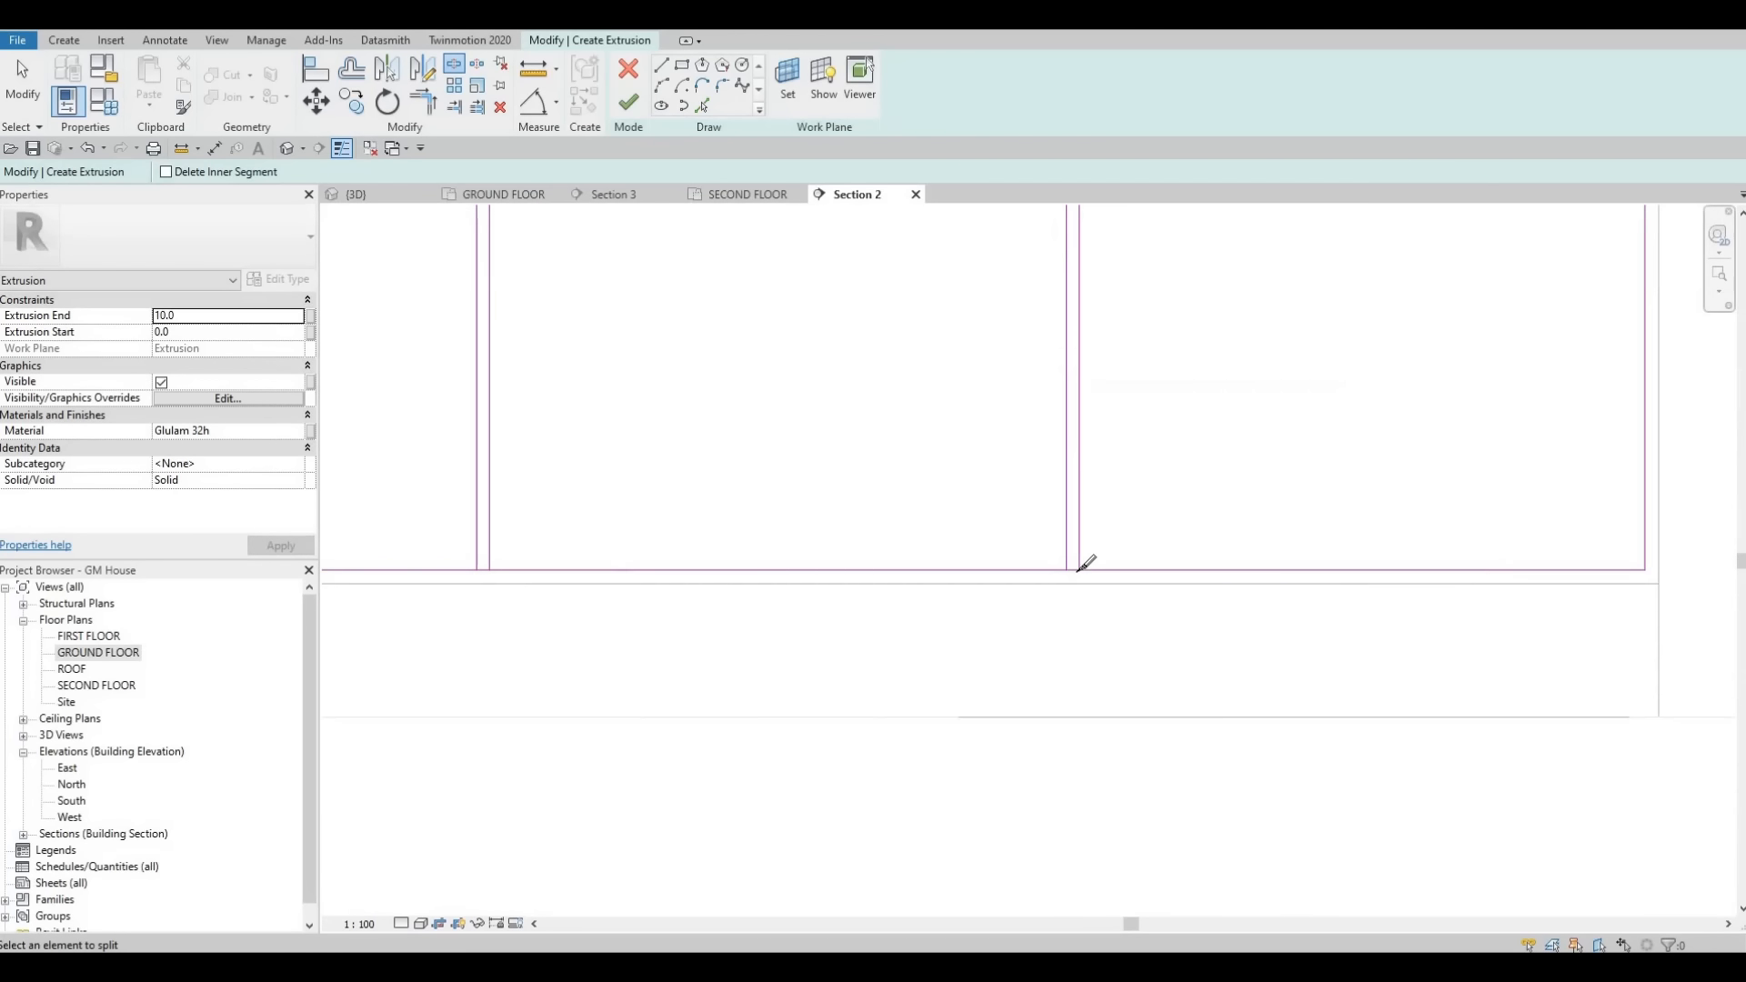
click(1085, 566)
scroll(700, 520, down, 2)
middle_drag(699, 521, 1280, 533)
scroll(1045, 557, up, 1)
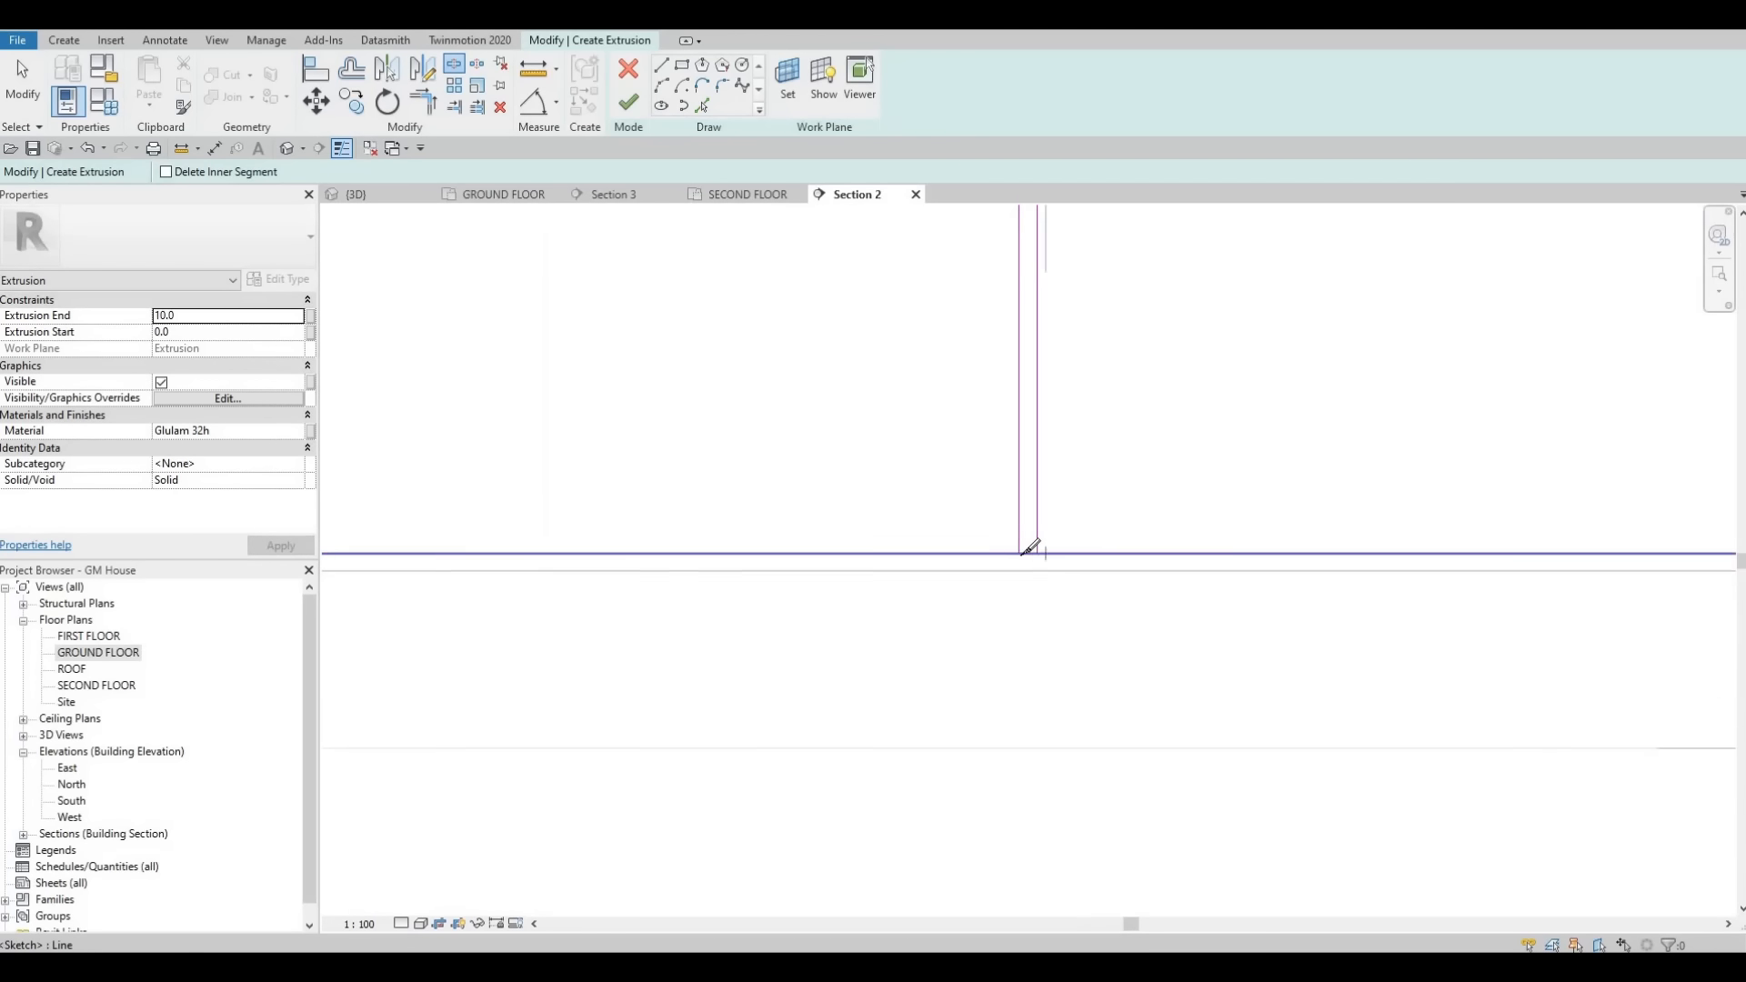
click(1019, 554)
scroll(928, 520, down, 2)
middle_drag(688, 502, 1146, 515)
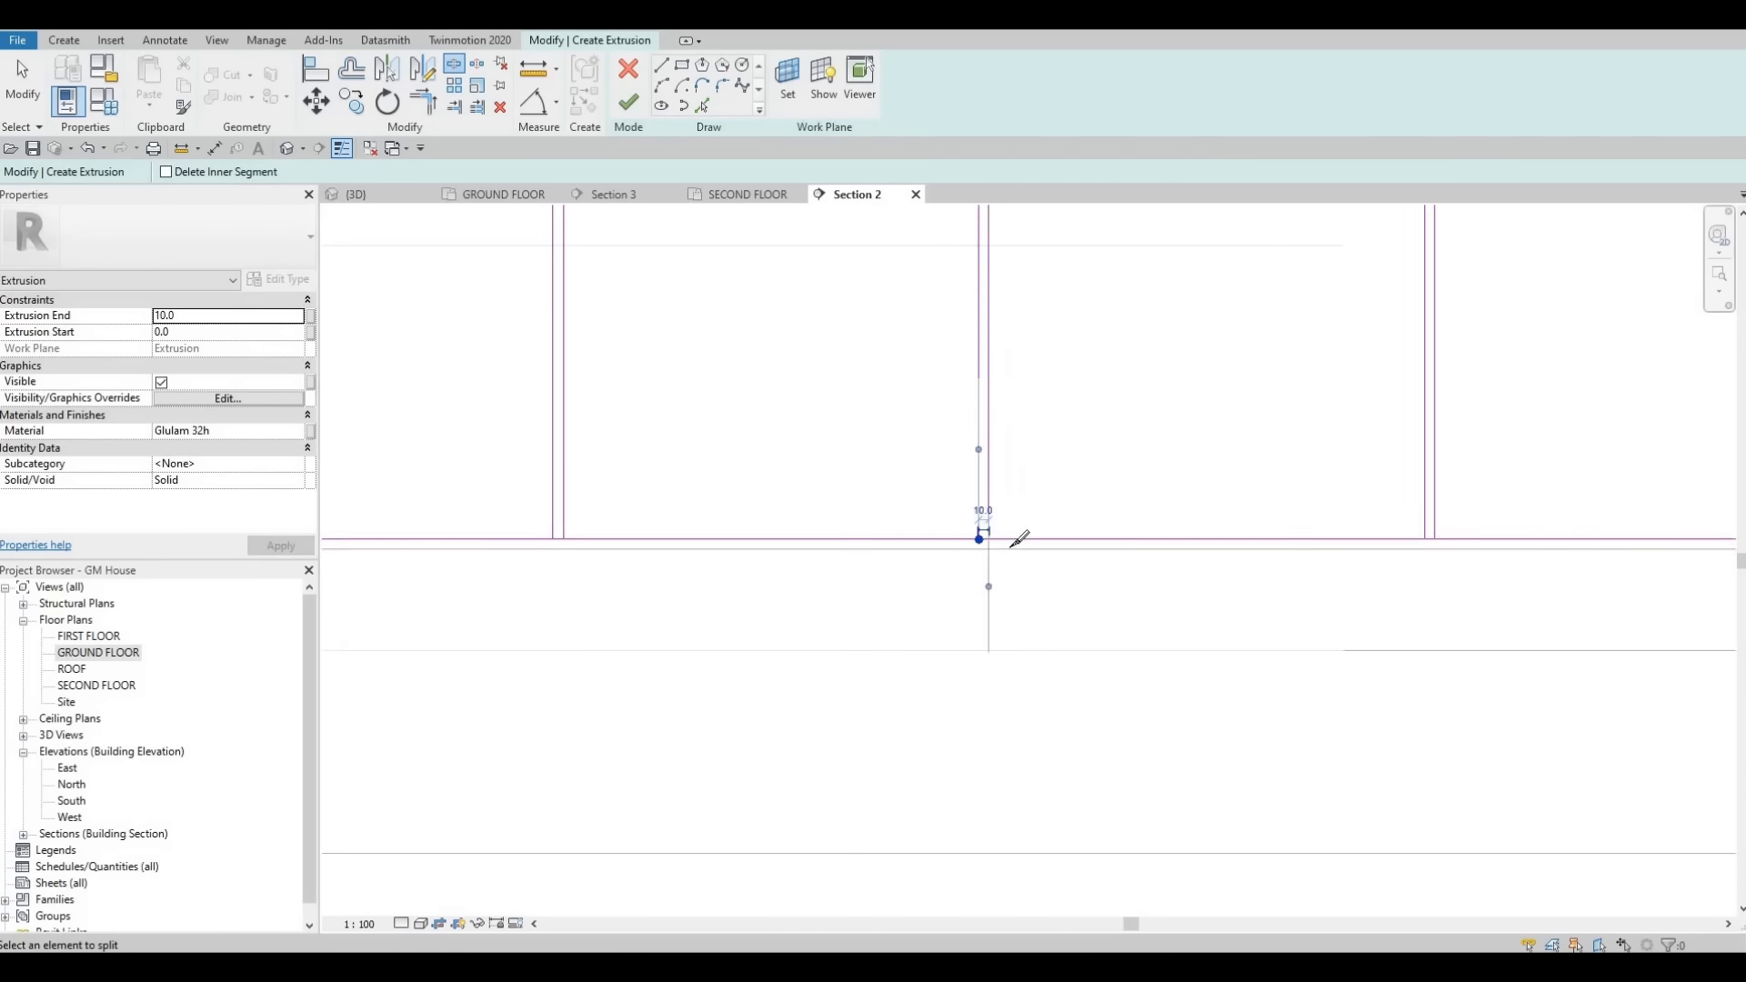